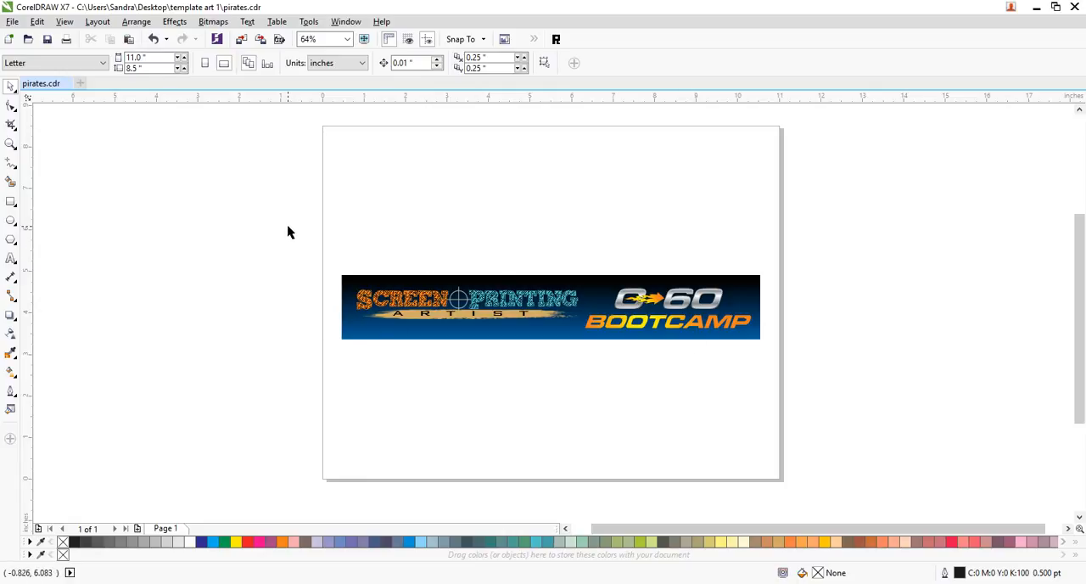
# - Delete all the Screen Printing Artist and 0-60 Bootcamp banner artwork from the page
pyautogui.moveTo(178, 181); pyautogui.dragTo(970, 426)
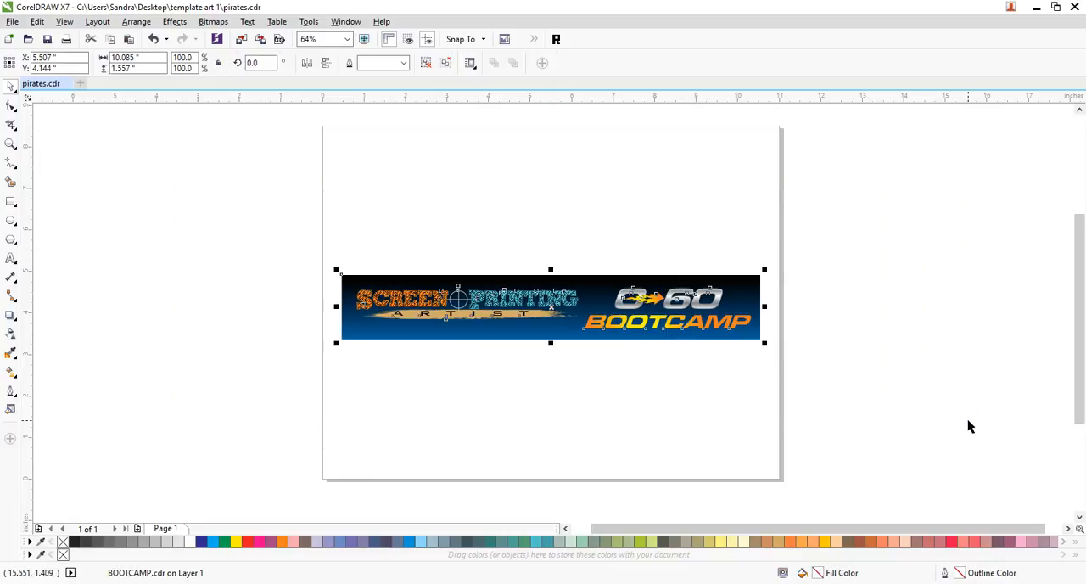
pyautogui.press('Delete')
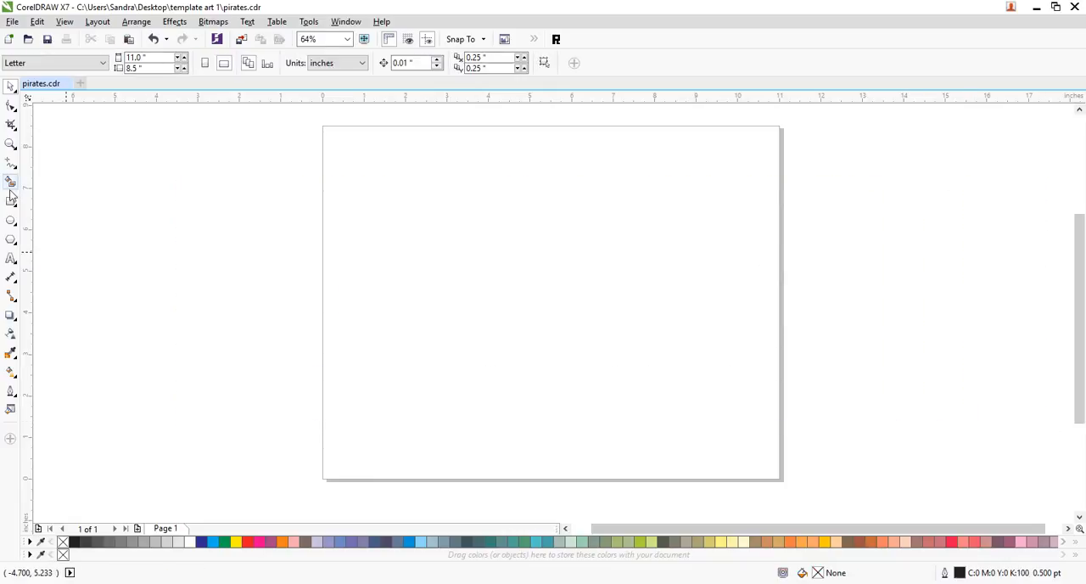
# - Add artistic text near the page's upper left reading "Pirates" with "BASEBALL" on a separate line below it
pyautogui.click(10, 258)
pyautogui.click(391, 215)
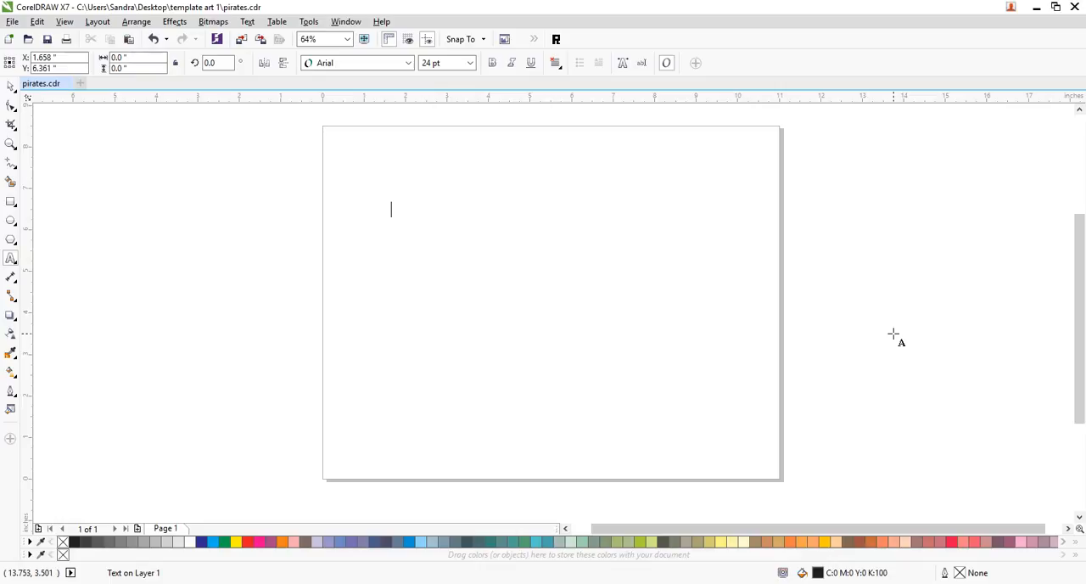
pyautogui.write('p')
pyautogui.press('BackSpace')
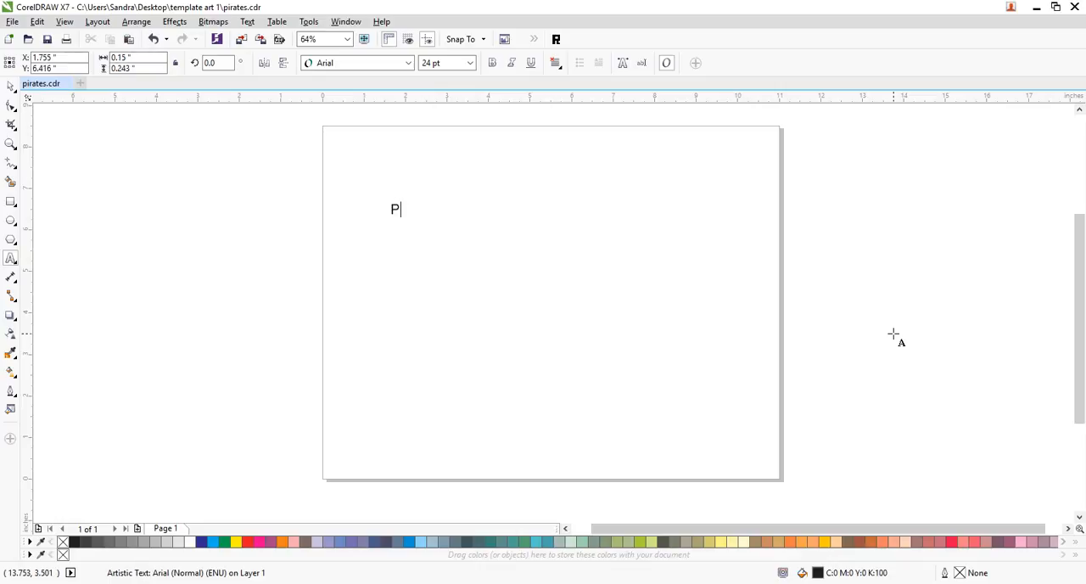
pyautogui.write('Pirates ')
pyautogui.write('BASEBALL')
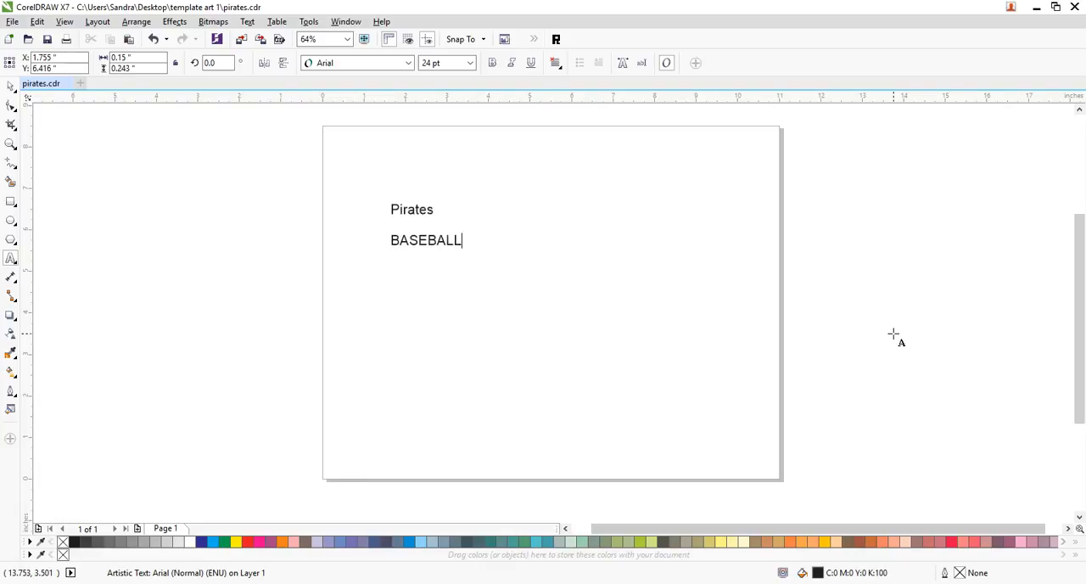
pyautogui.press('Escape')
# - Enlarge the whole text block to about 110 pt and break it apart into separate lines
pyautogui.click(10, 85)
pyautogui.moveTo(466, 249); pyautogui.dragTo(711, 442)
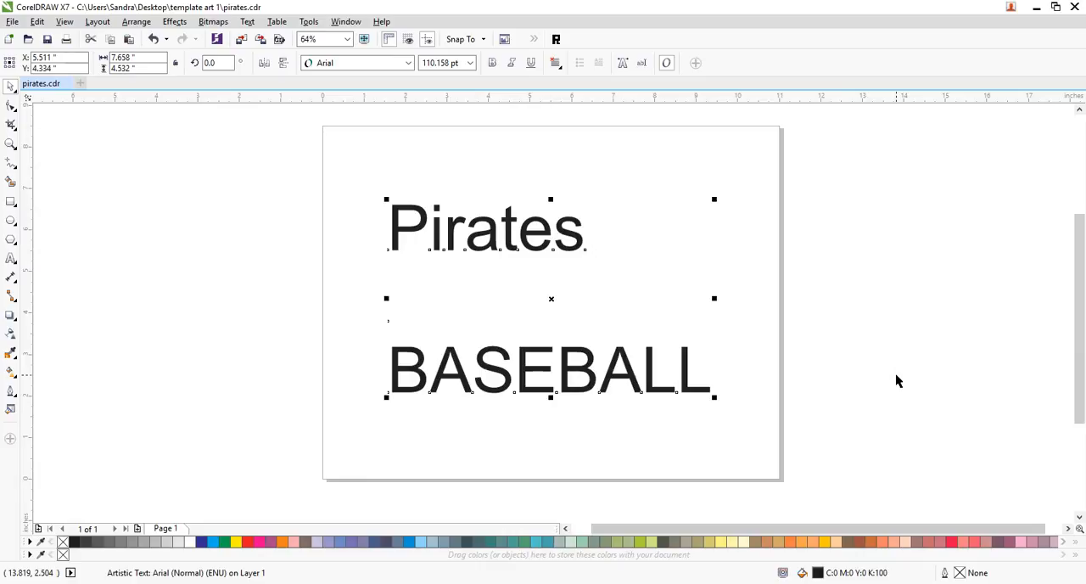
pyautogui.click(592, 258)
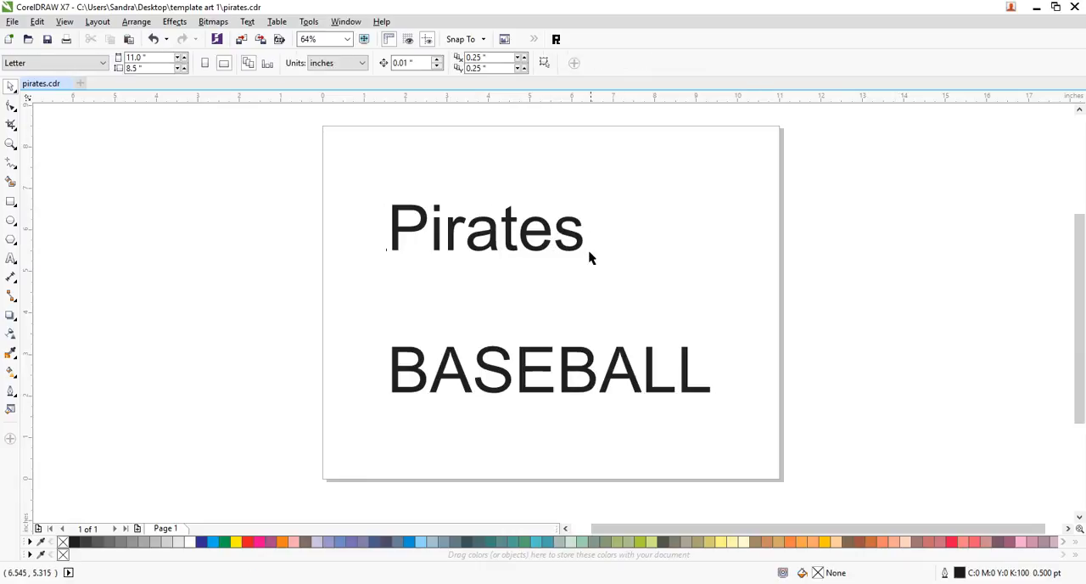
# - Enlarge only the "Pirates" line proportionally to about 172 pt
pyautogui.click(578, 247)
pyautogui.moveTo(587, 197); pyautogui.dragTo(783, 229)
pyautogui.click(783, 230)
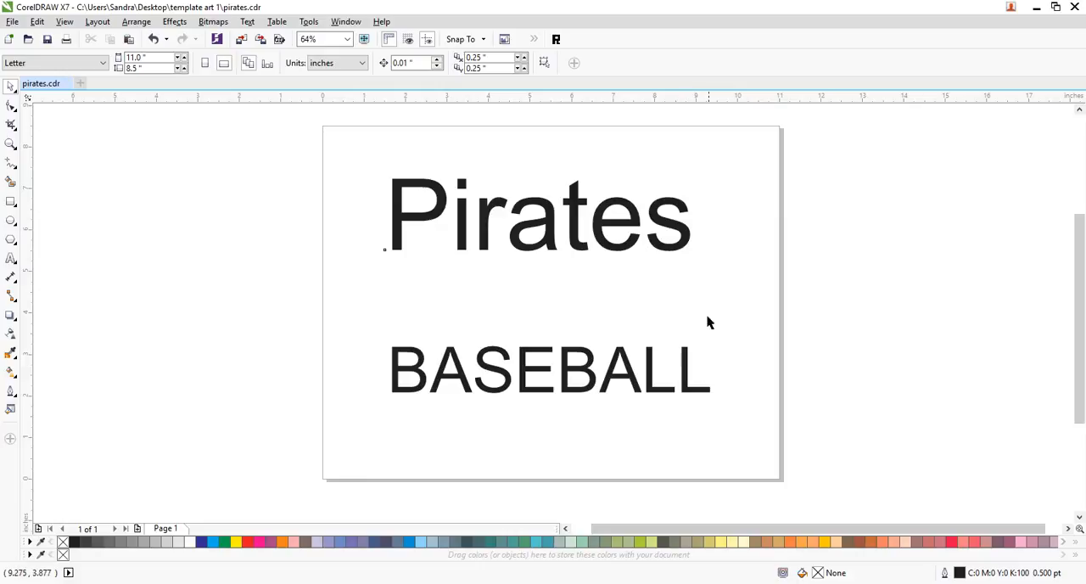
# - Change the "Pirates" font to Script MT Bold and scale the word up to about 197 pt
pyautogui.click(578, 252)
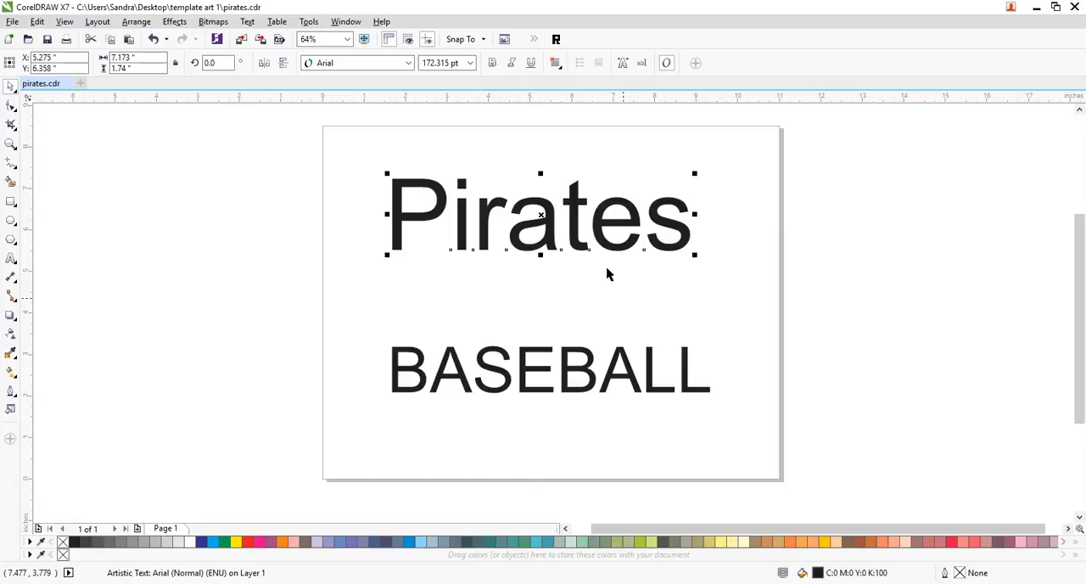
pyautogui.click(408, 68)
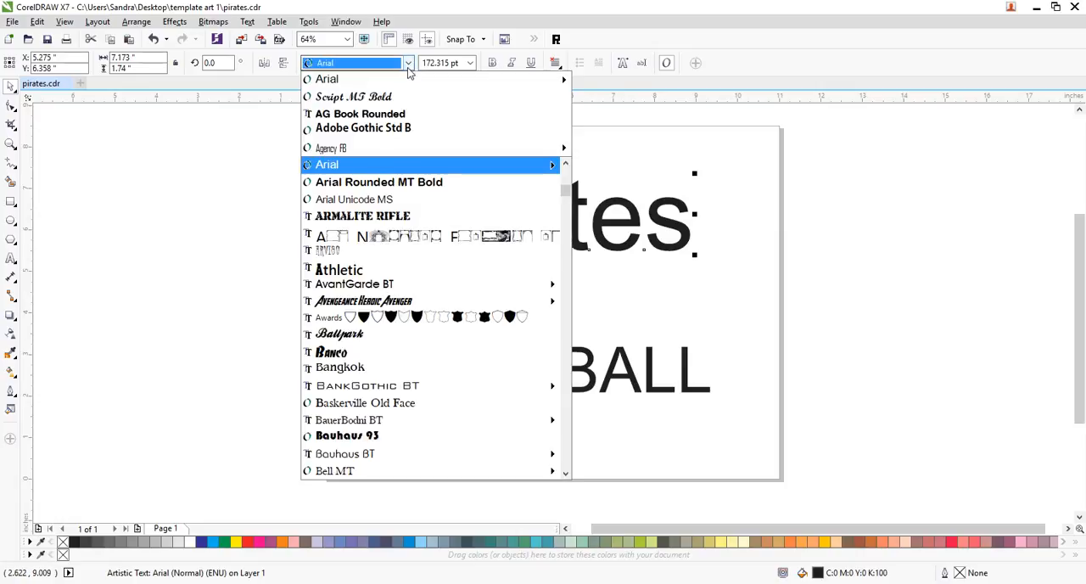
pyautogui.click(382, 99)
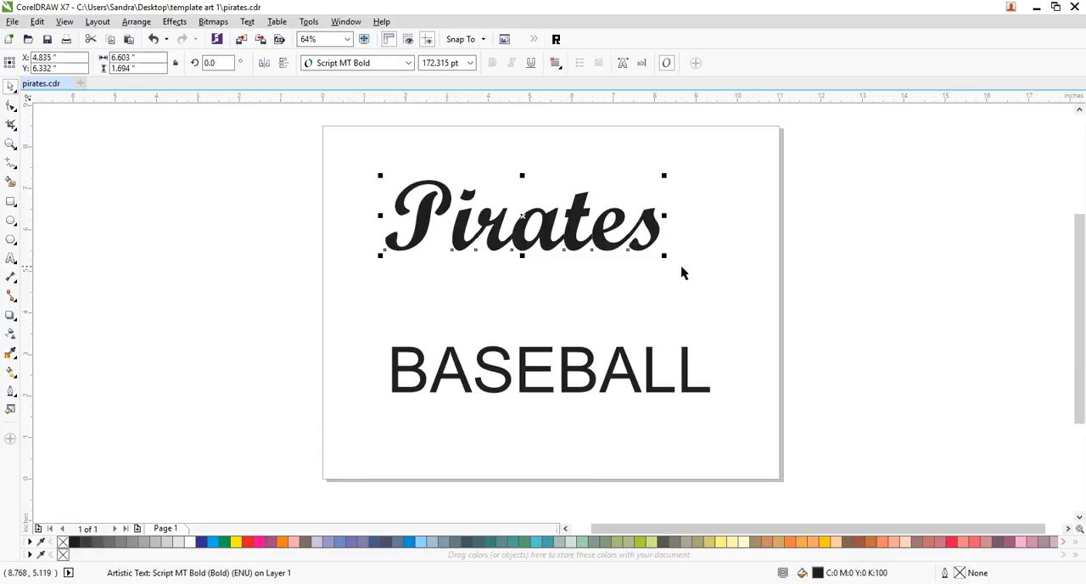
pyautogui.moveTo(664, 256); pyautogui.dragTo(705, 298)
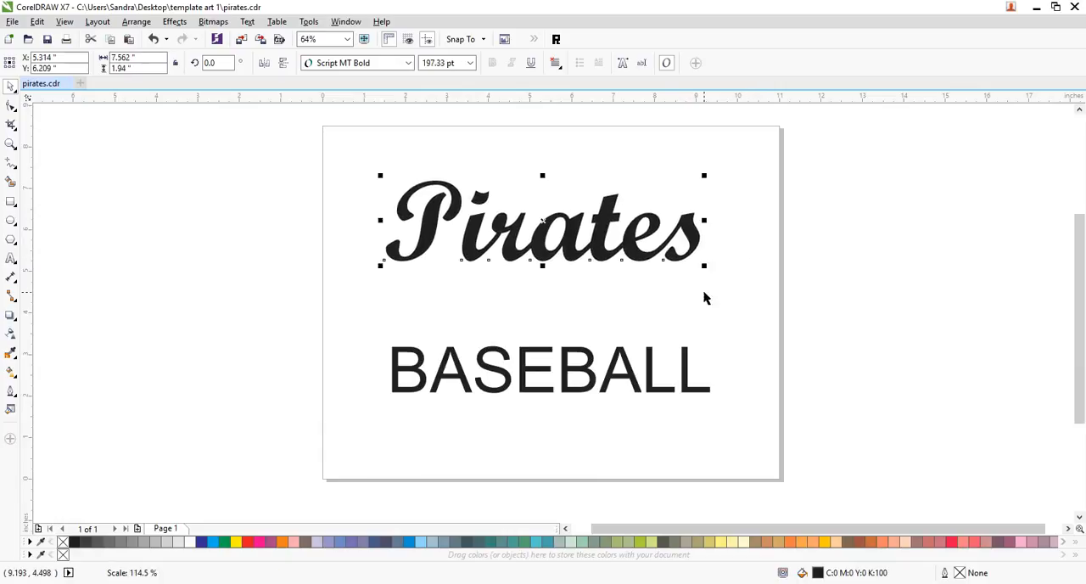
pyautogui.click(877, 280)
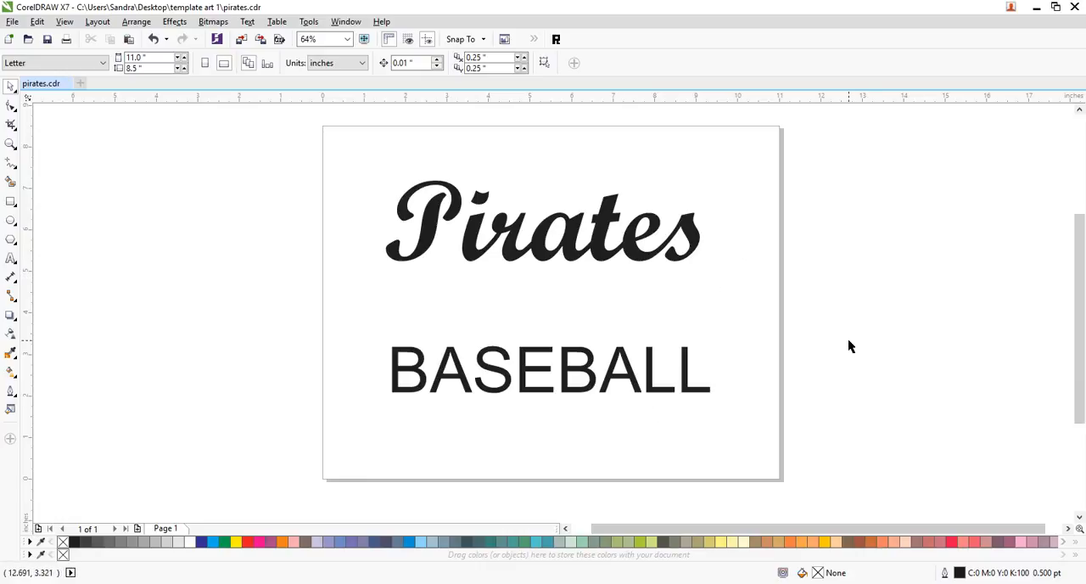
# - Change the font of the "BASEBALL" line to Clarendon Blk BT
pyautogui.click(654, 392)
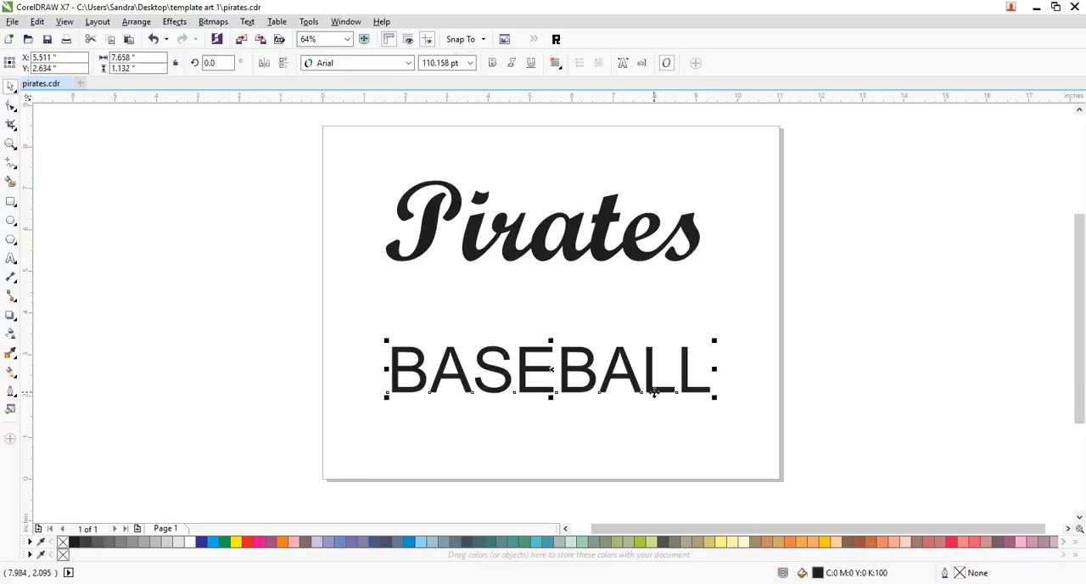
pyautogui.click(408, 63)
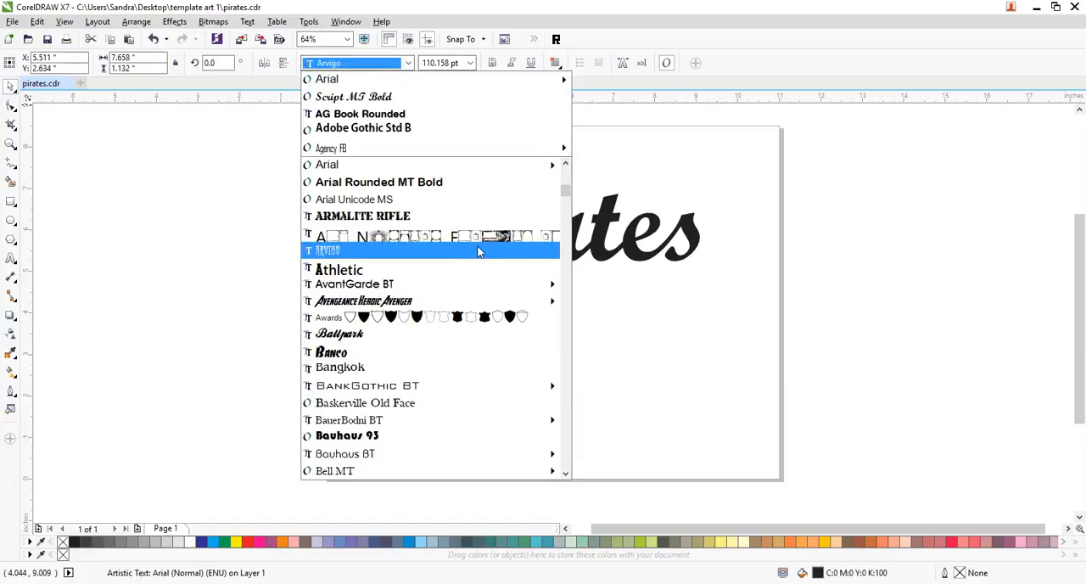
pyautogui.write('cl')
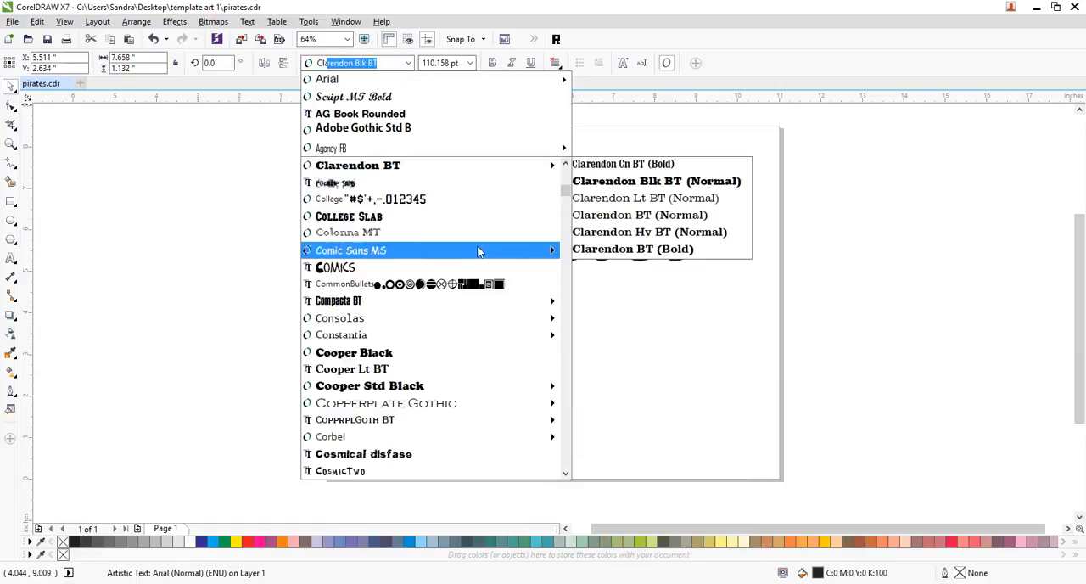
pyautogui.press('Return')
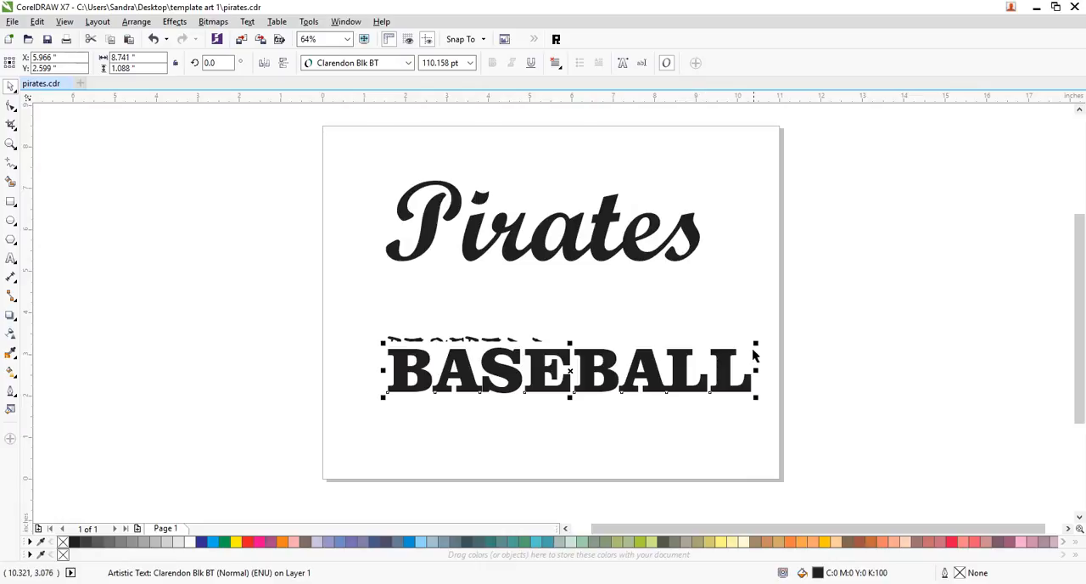
# - Shrink "BASEBALL" to about 86 pt and move it slightly lower, roughly centred beneath "Pirates"
pyautogui.moveTo(758, 344); pyautogui.dragTo(679, 337)
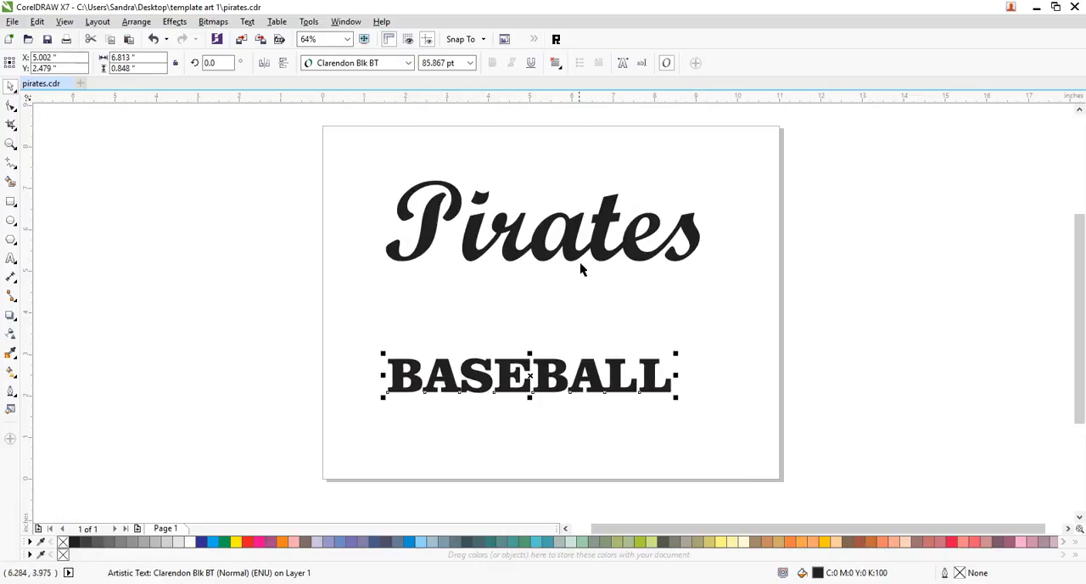
pyautogui.moveTo(590, 383); pyautogui.dragTo(603, 404)
pyautogui.click(723, 265)
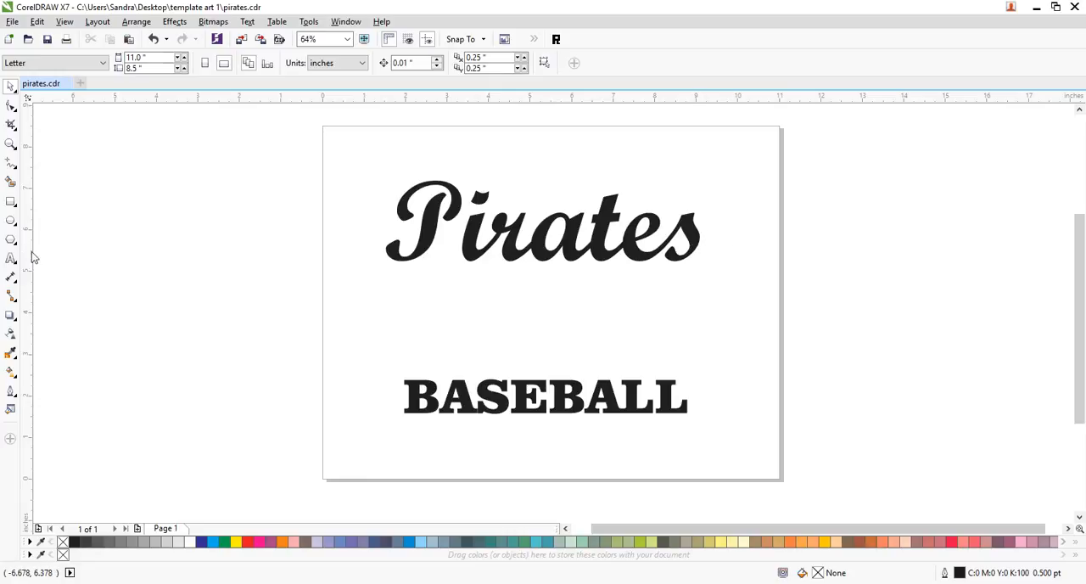
# - Draw a closed straight-segment tail outline about 7.8 by 1.8 inches, running under "Pirates" and hooking up into the final s
pyautogui.click(11, 162)
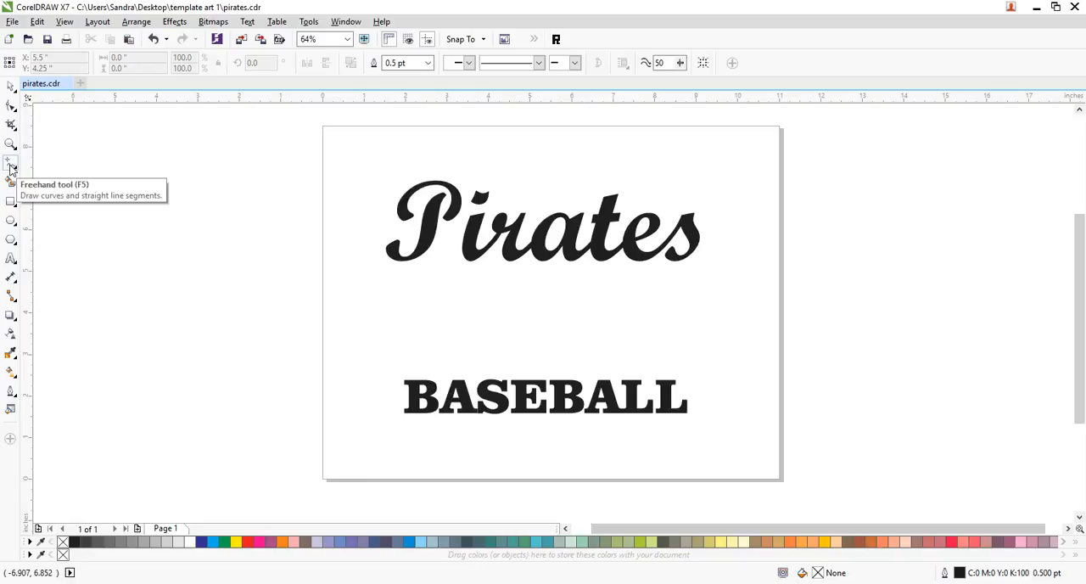
pyautogui.click(425, 299)
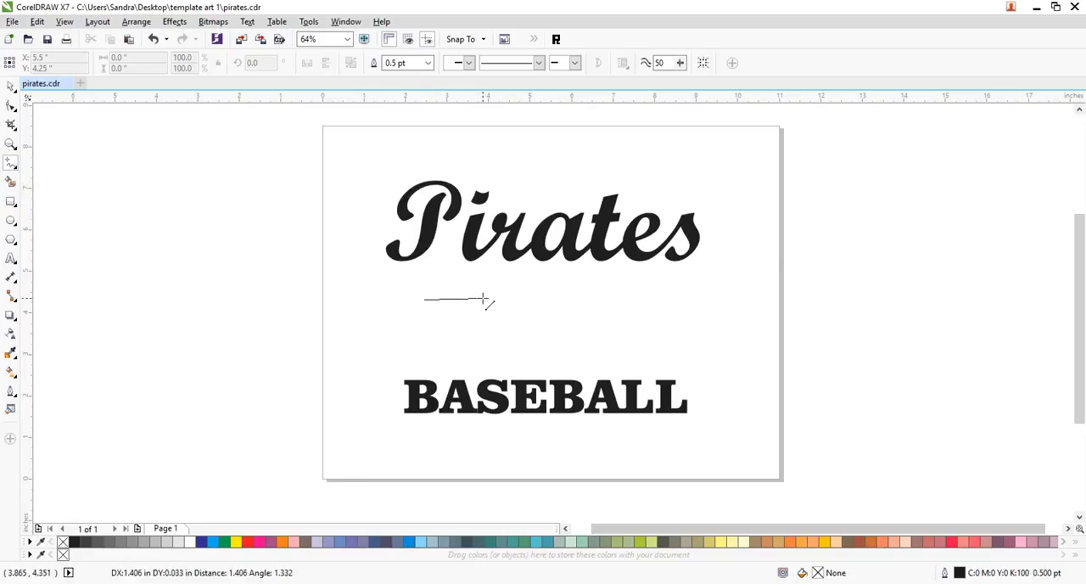
pyautogui.click(445, 271)
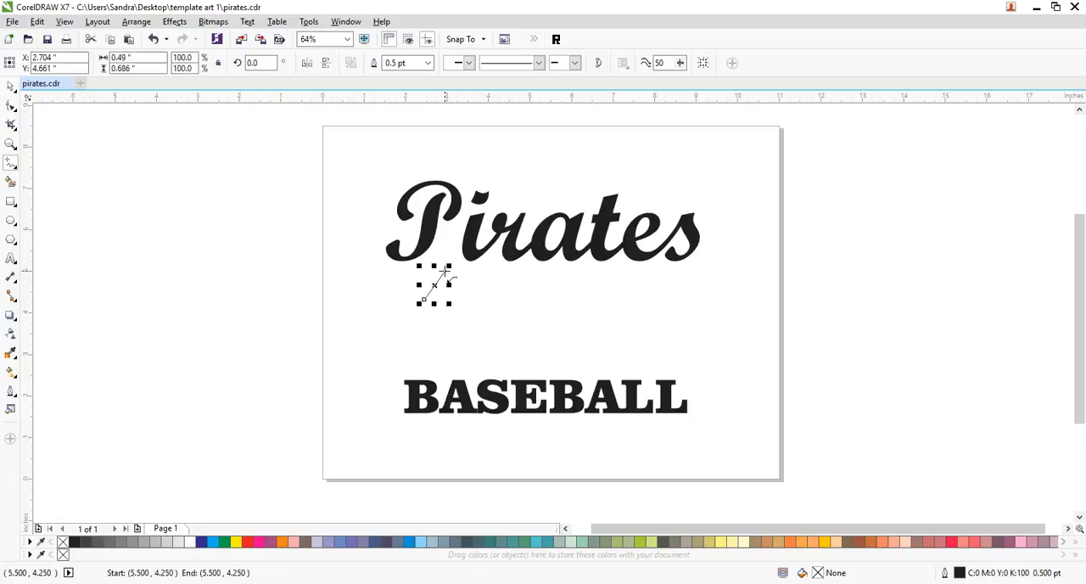
pyautogui.click(704, 270)
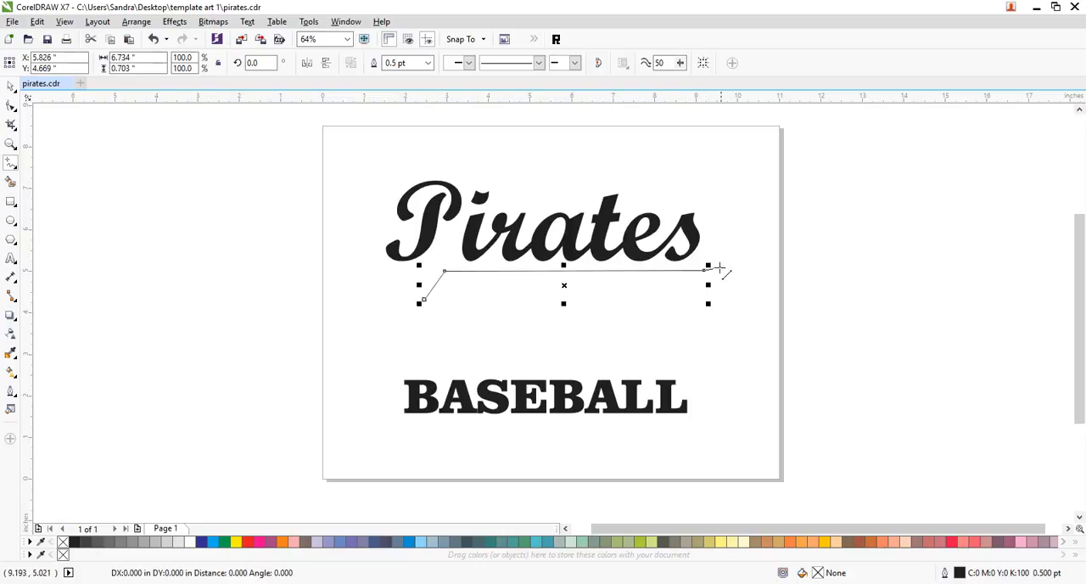
pyautogui.doubleClick(732, 259)
pyautogui.doubleClick(725, 237)
pyautogui.doubleClick(708, 237)
pyautogui.doubleClick(692, 252)
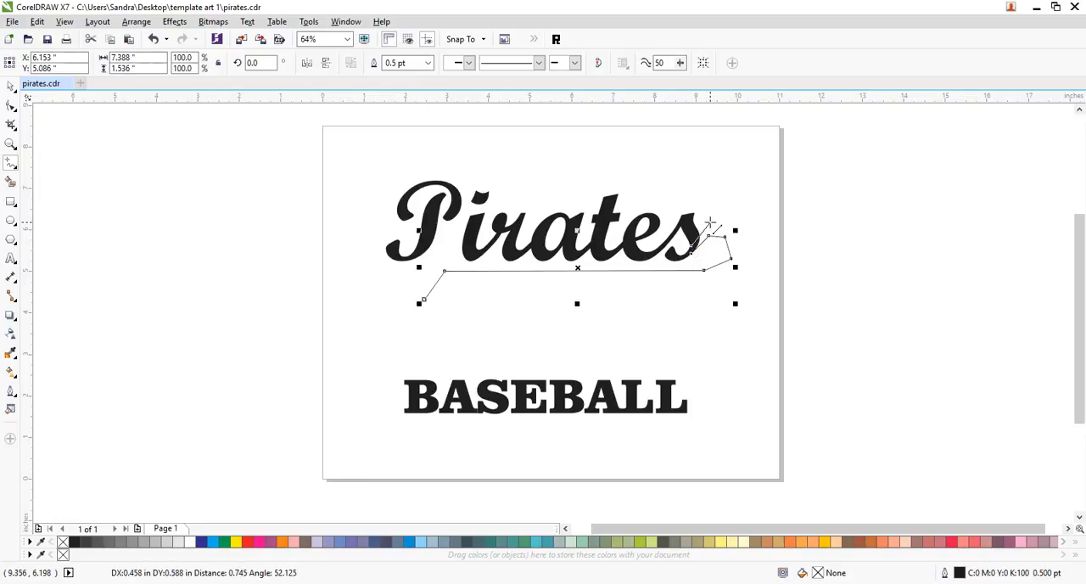
pyautogui.doubleClick(710, 223)
pyautogui.doubleClick(735, 225)
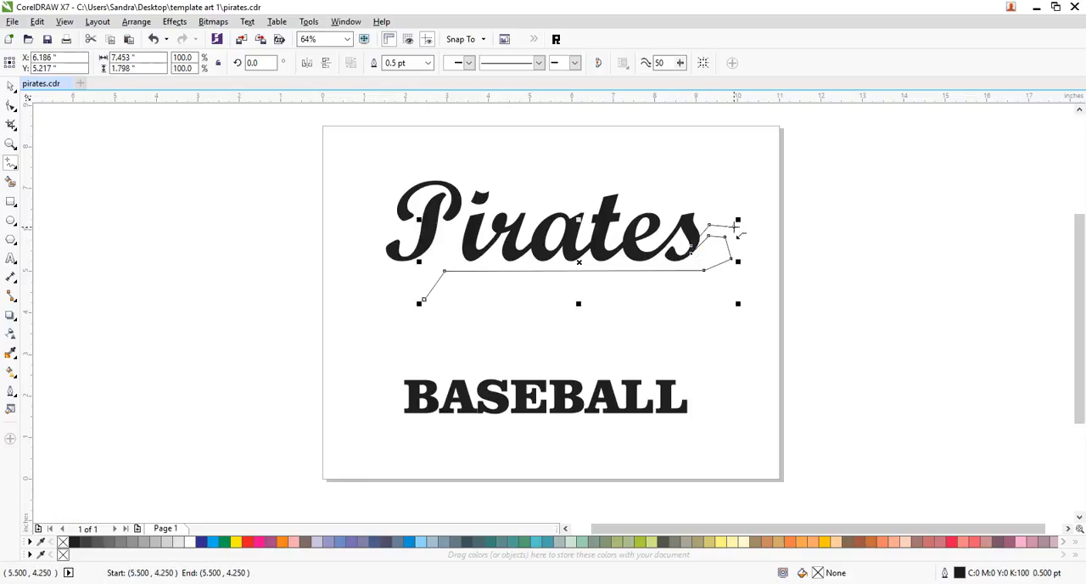
pyautogui.doubleClick(752, 262)
pyautogui.doubleClick(724, 284)
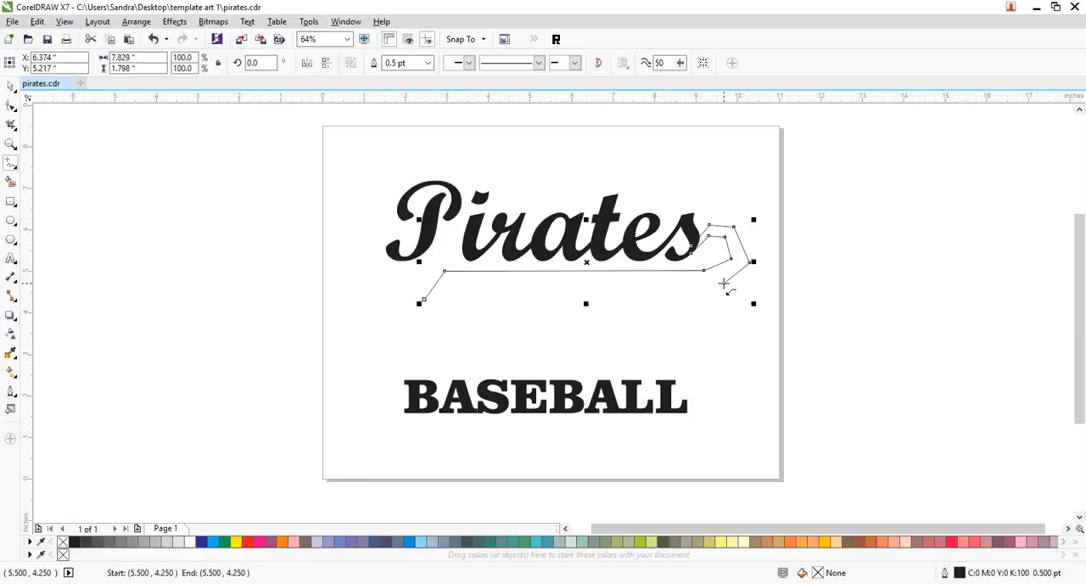
pyautogui.doubleClick(422, 300)
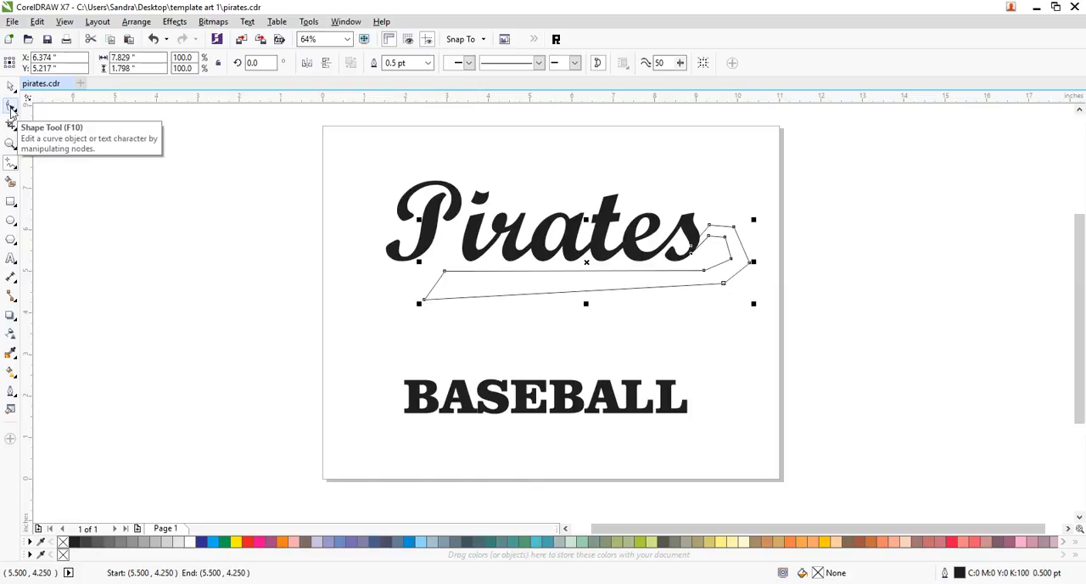
# - Convert all segments of the tail outline to curves
pyautogui.click(11, 106)
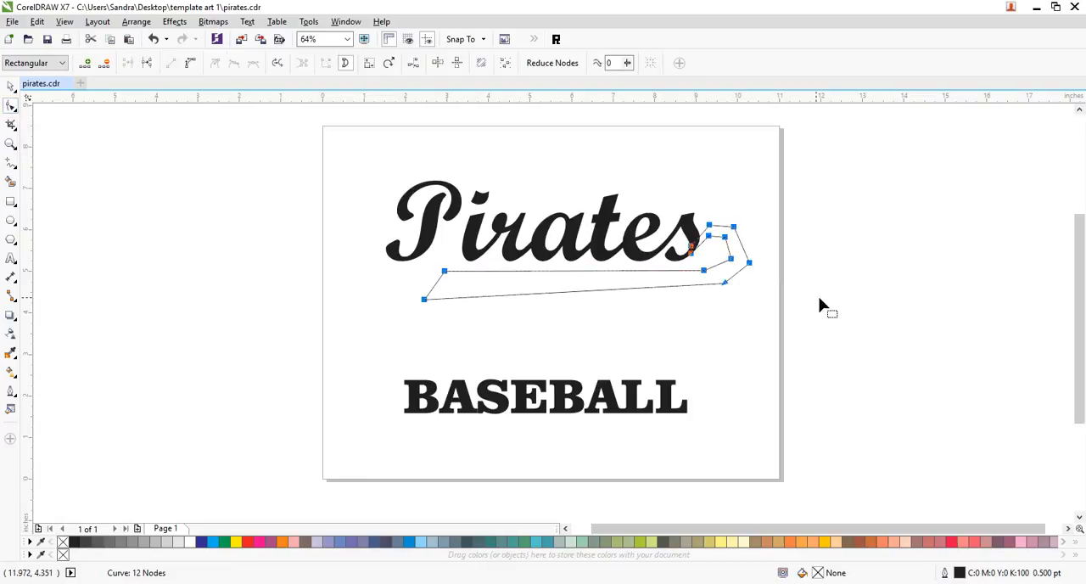
pyautogui.click(191, 64)
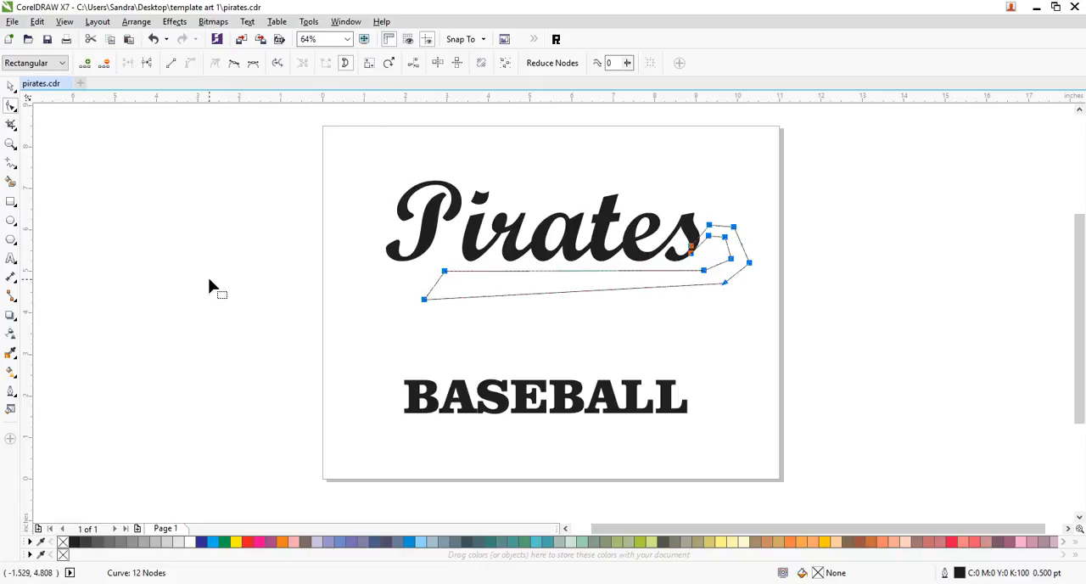
# - Draw a circle about 0.78 inches in diameter inside the tail's hook beside the final s, and leave it selected
pyautogui.click(10, 144)
pyautogui.moveTo(424, 194); pyautogui.dragTo(772, 320)
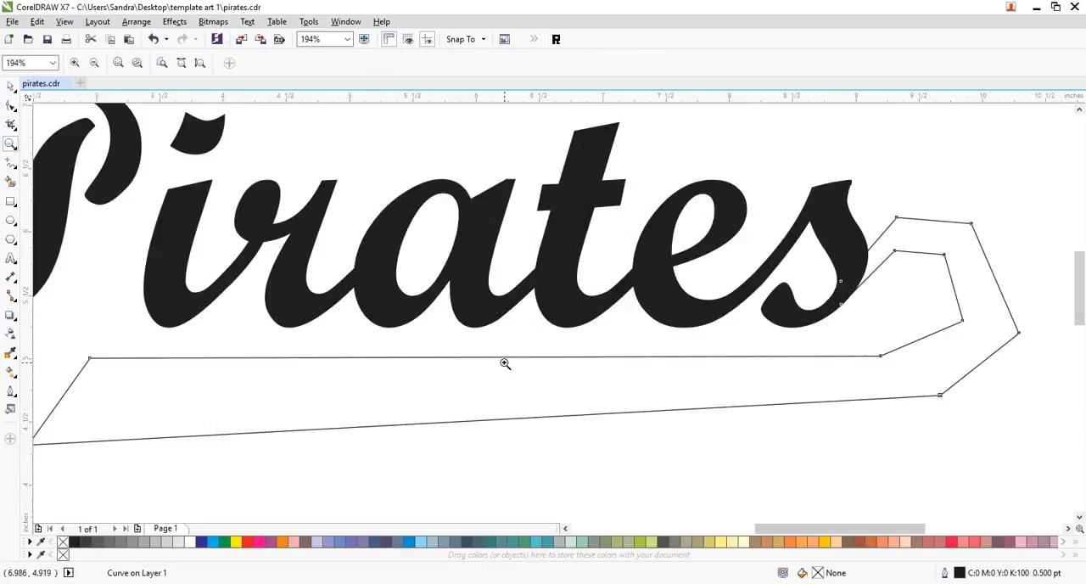
pyautogui.click(11, 105)
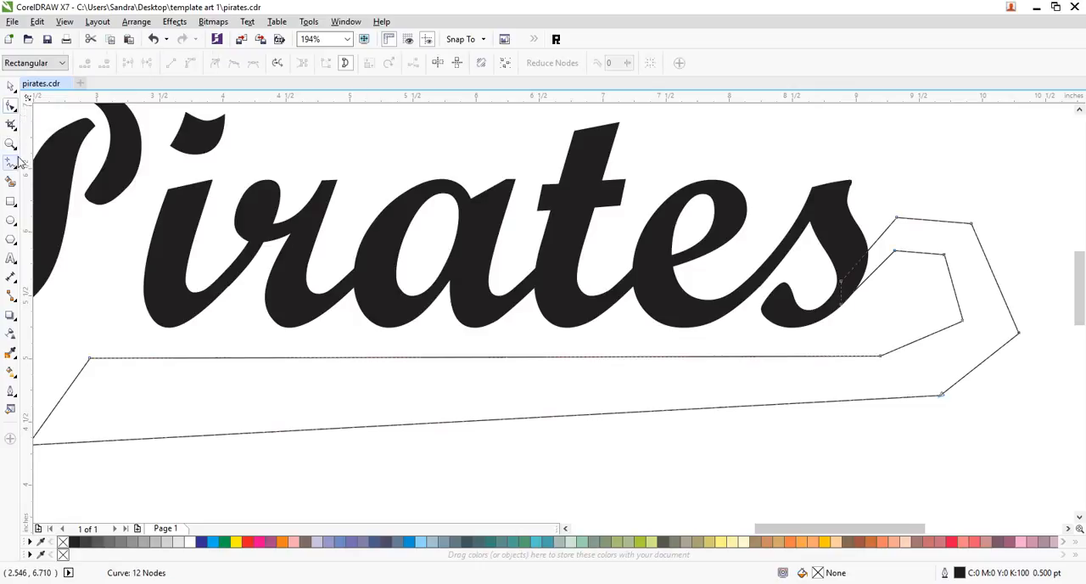
pyautogui.click(10, 219)
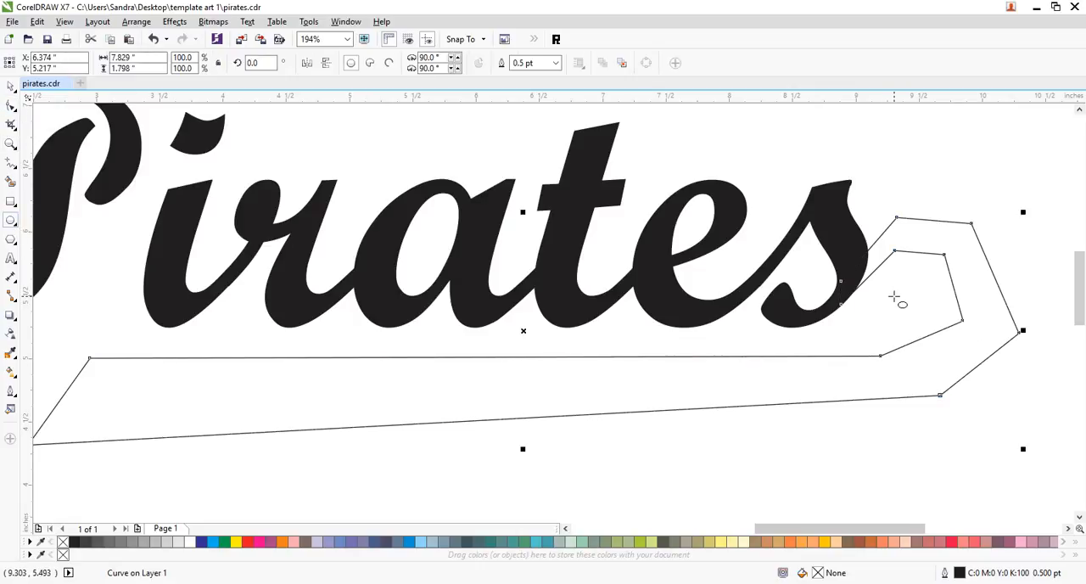
pyautogui.moveTo(907, 299); pyautogui.dragTo(957, 348)
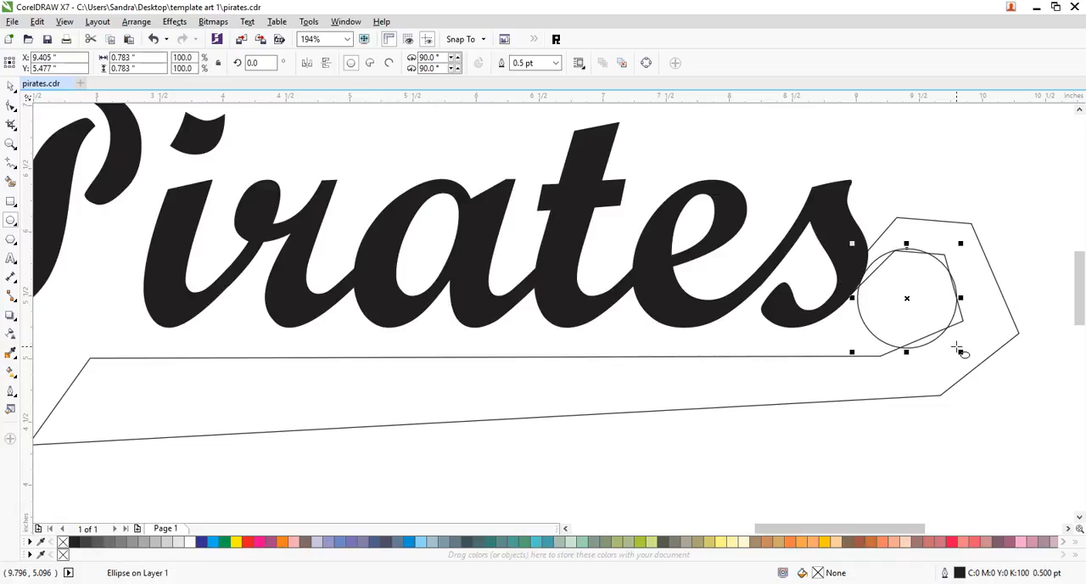
pyautogui.click(10, 86)
pyautogui.click(1017, 409)
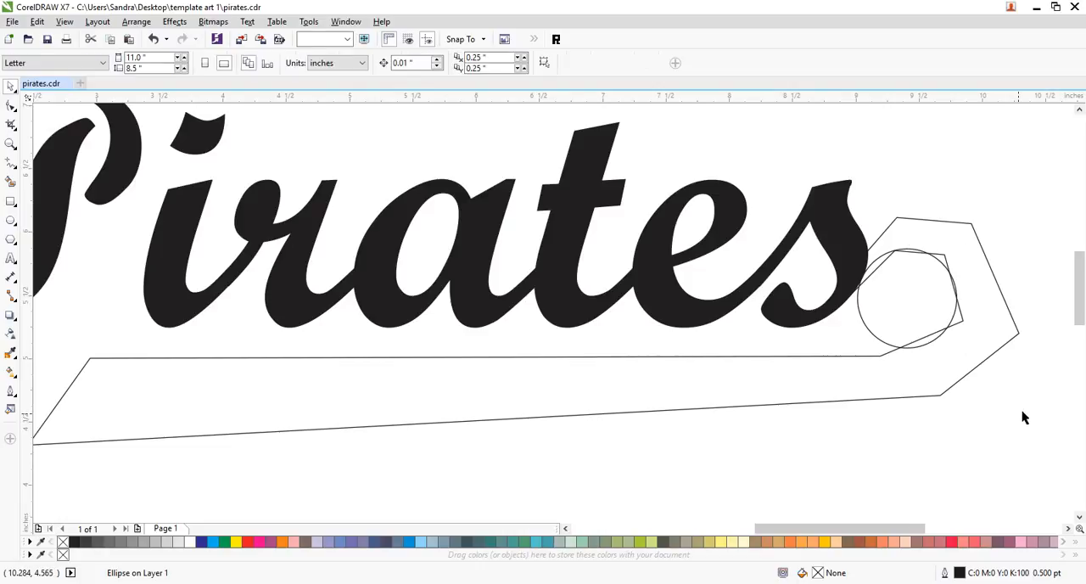
pyautogui.click(938, 343)
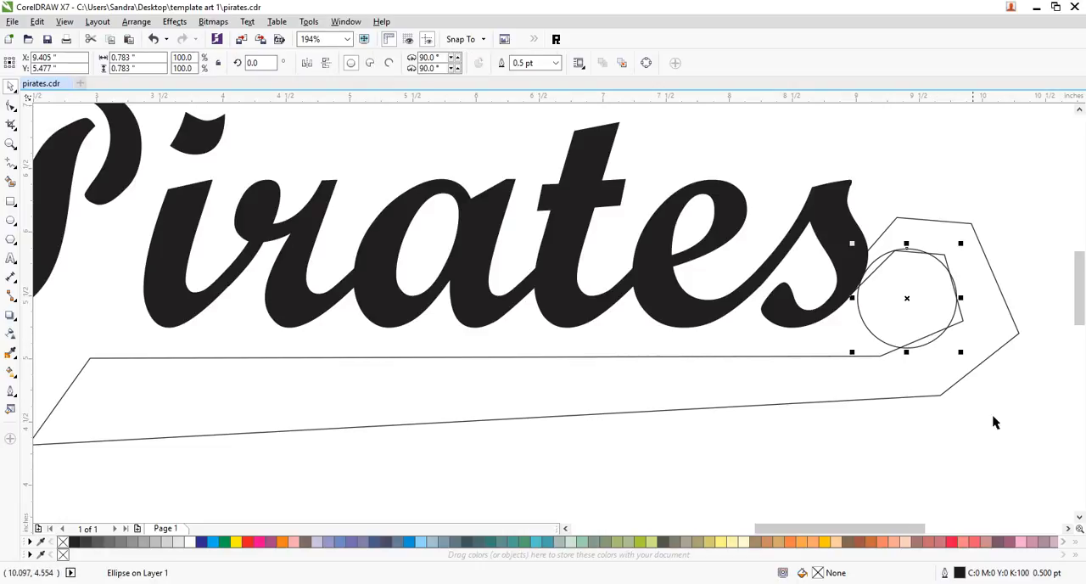
# - Discard the offset copy of the circle and set the default duplicate distance to 0 inches horizontally and vertically
pyautogui.hotkey('ctrl', 'd')
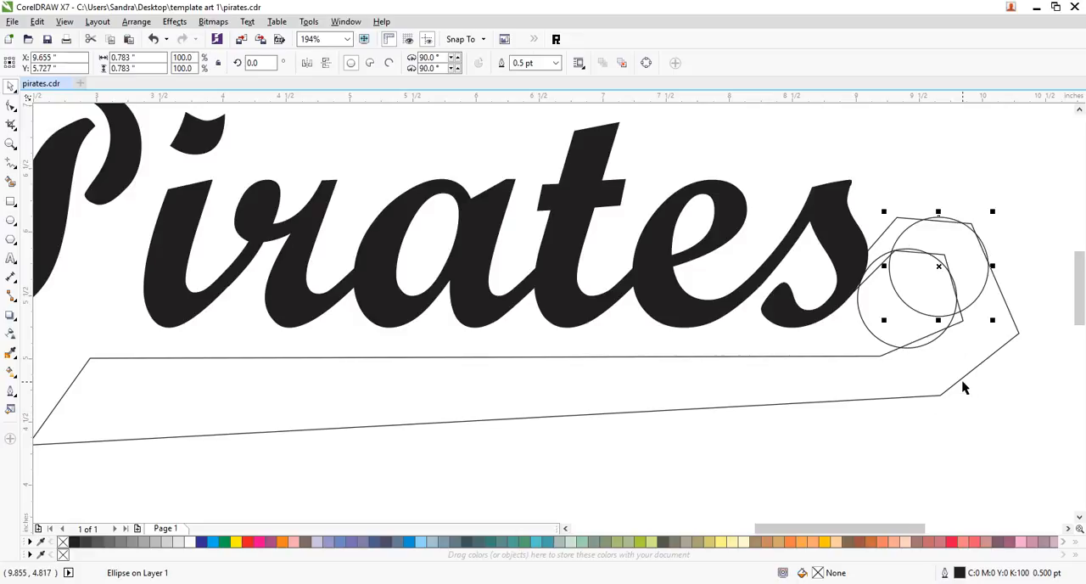
pyautogui.press('Delete')
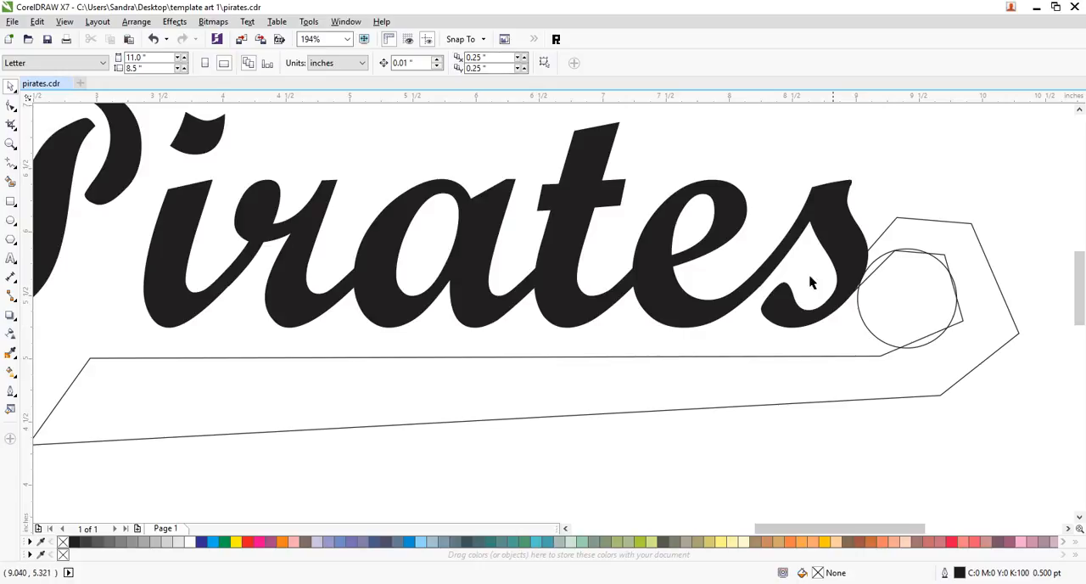
pyautogui.moveTo(496, 58); pyautogui.dragTo(458, 55)
pyautogui.write('0')
pyautogui.doubleClick(496, 68)
pyautogui.write('0')
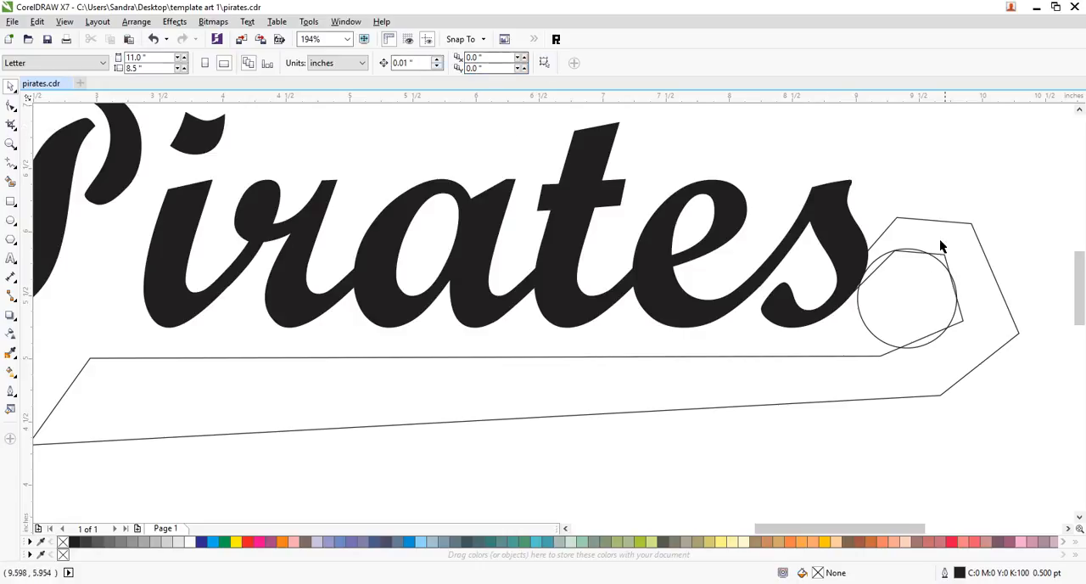
# - Duplicate the circle in place and stretch the copy into an ellipse about 1.22 by 1.34 inches spanning the hook's outer edge
pyautogui.click(873, 339)
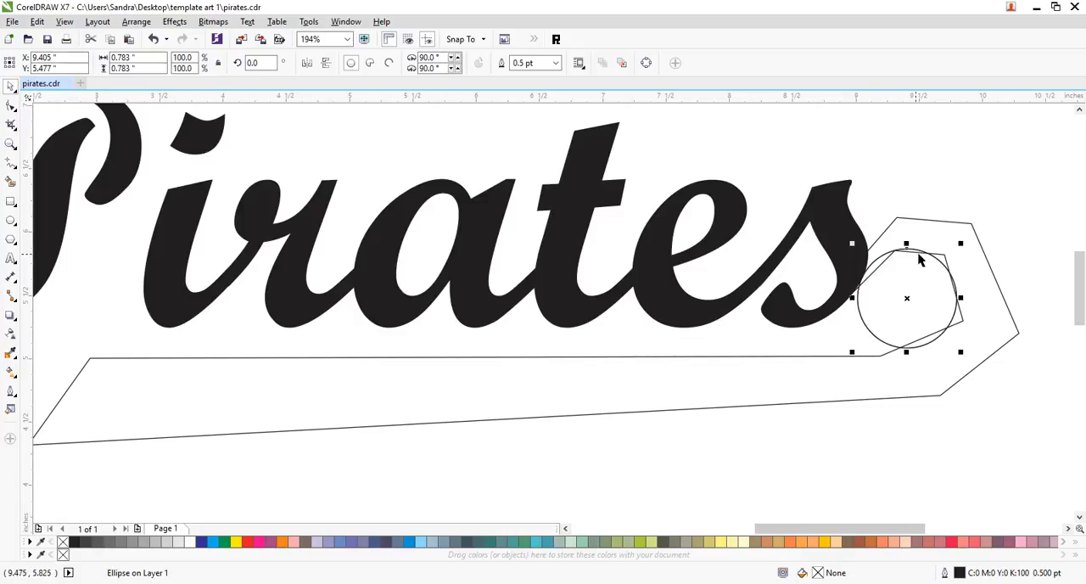
pyautogui.moveTo(960, 352); pyautogui.dragTo(998, 398)
pyautogui.moveTo(1002, 404); pyautogui.dragTo(991, 376)
pyautogui.moveTo(979, 341); pyautogui.dragTo(1000, 306)
pyautogui.moveTo(920, 390); pyautogui.dragTo(922, 398)
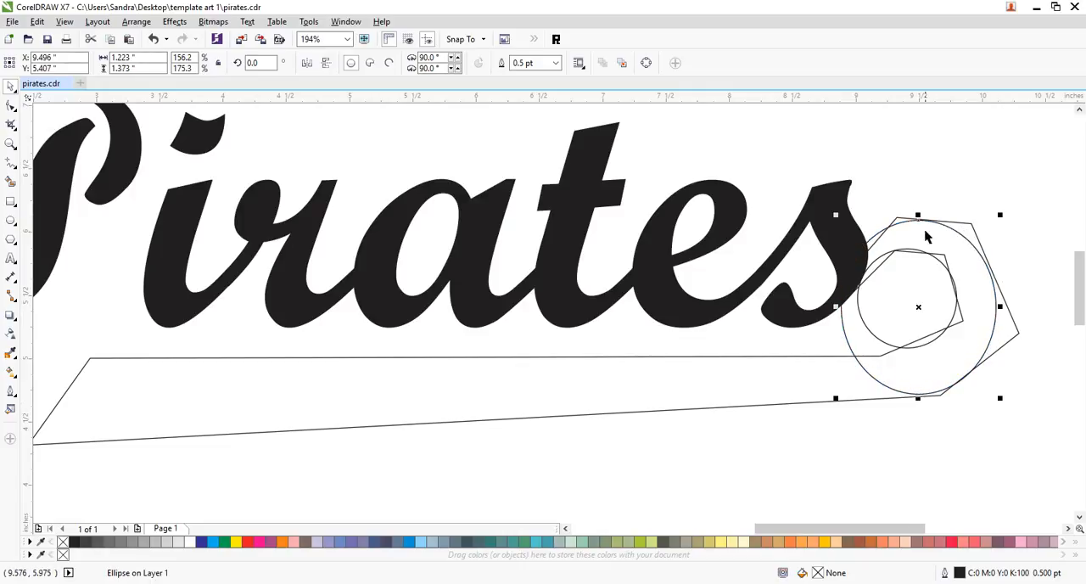
pyautogui.moveTo(922, 220); pyautogui.dragTo(922, 221)
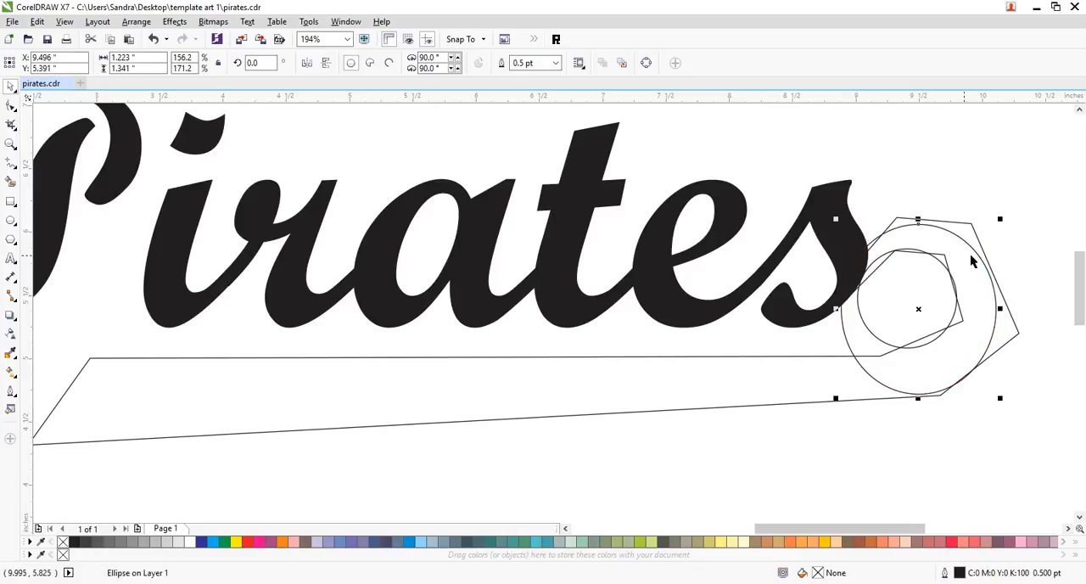
# - Shift both guide circles slightly up and outward, then refit the outer ellipse to about 1.22 by 1.34 inches within the hook
pyautogui.keyDown('shift'); pyautogui.click(937, 260); pyautogui.keyUp('shift')
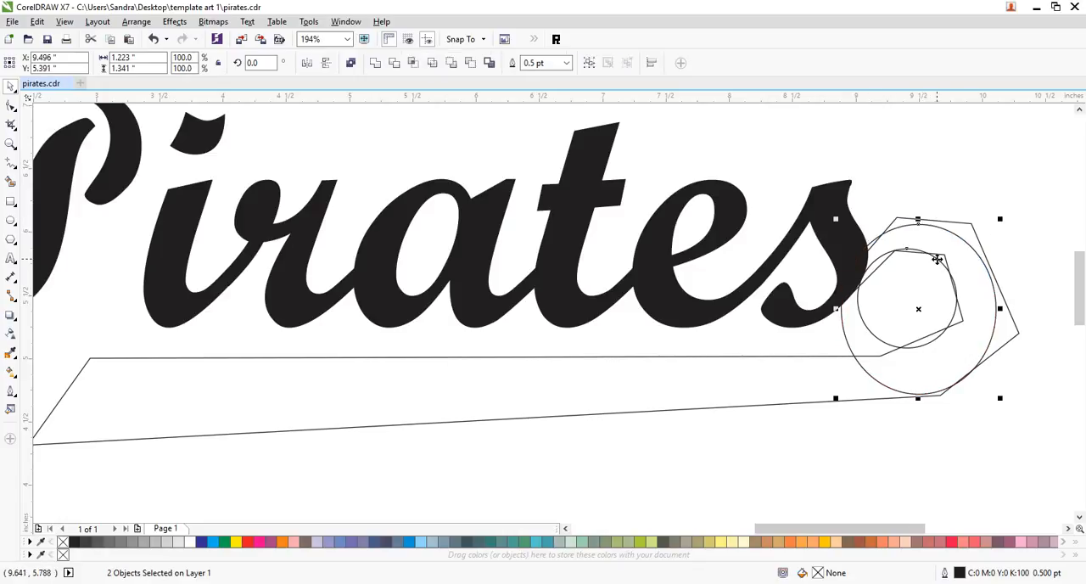
pyautogui.moveTo(937, 261)
pyautogui.mouseDown()
pyautogui.moveTo(945, 243)
pyautogui.moveTo(940, 250)
pyautogui.mouseUp()
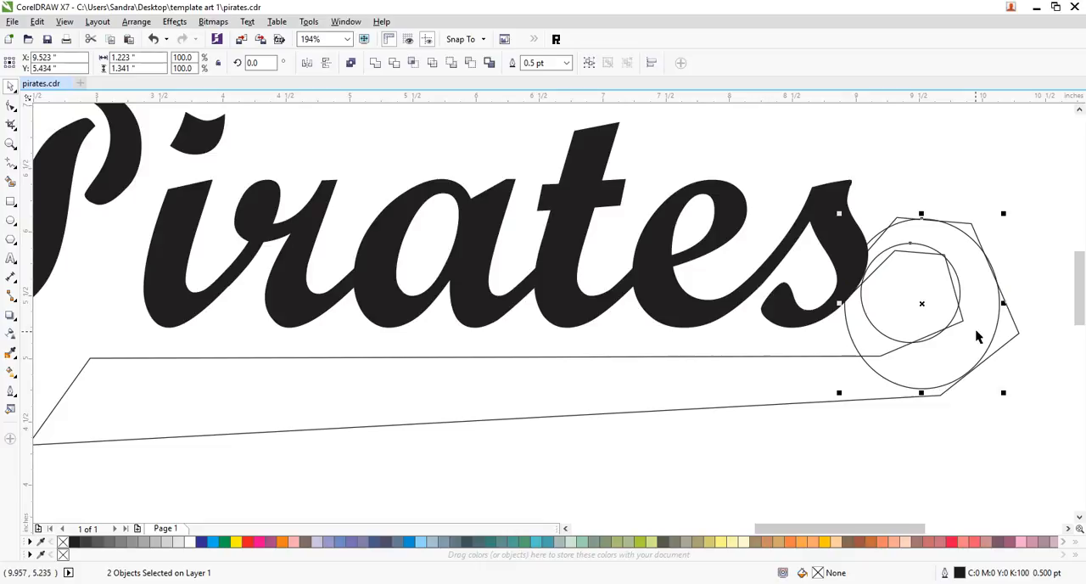
pyautogui.click(938, 415)
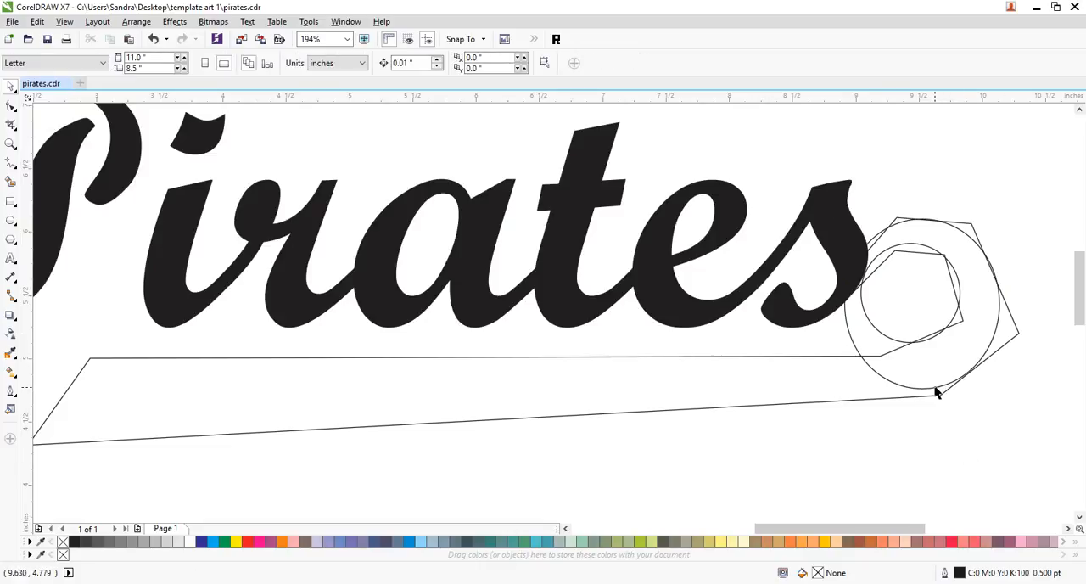
pyautogui.click(936, 391)
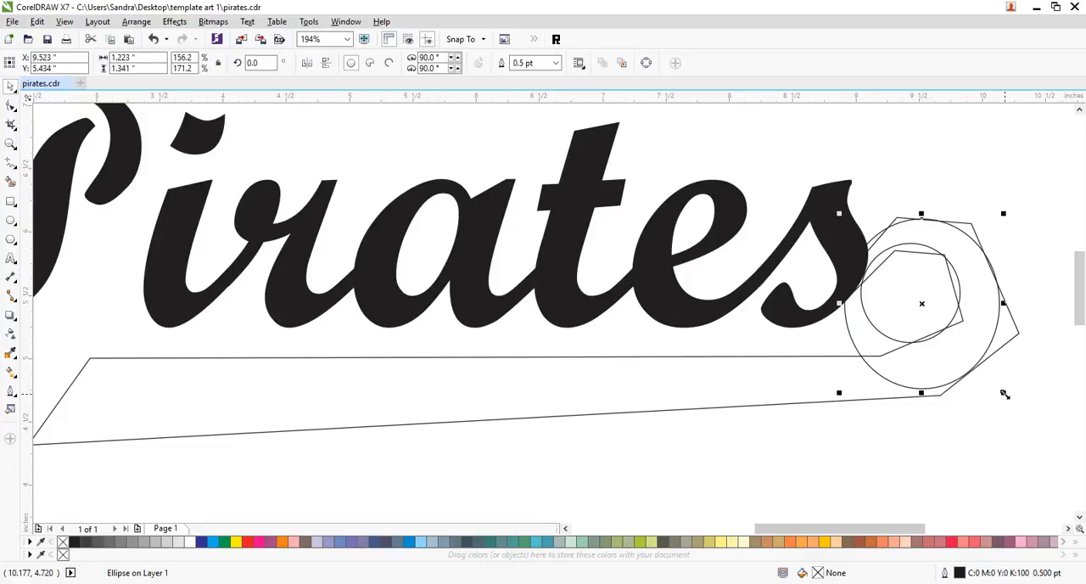
pyautogui.moveTo(1004, 395); pyautogui.dragTo(1007, 396)
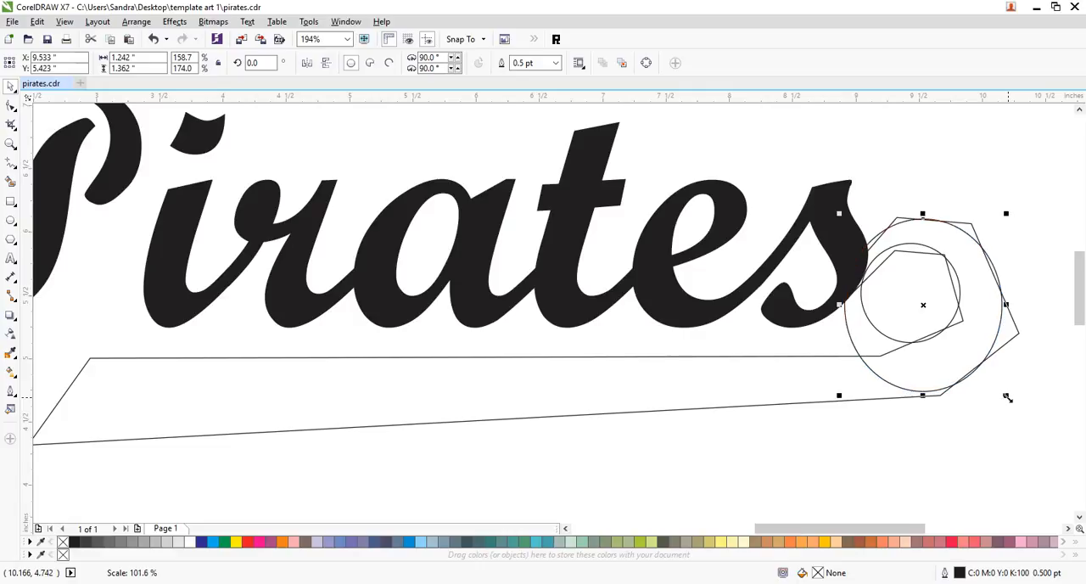
pyautogui.moveTo(838, 215); pyautogui.dragTo(842, 216)
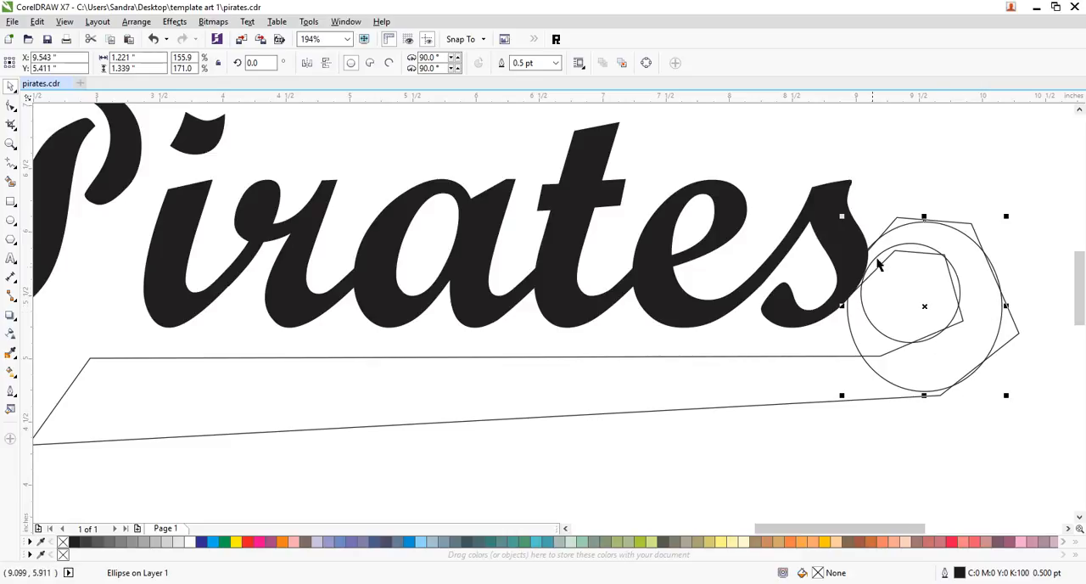
# - Select the tail outline and display the drawing in wireframe around the hook
pyautogui.click(992, 285)
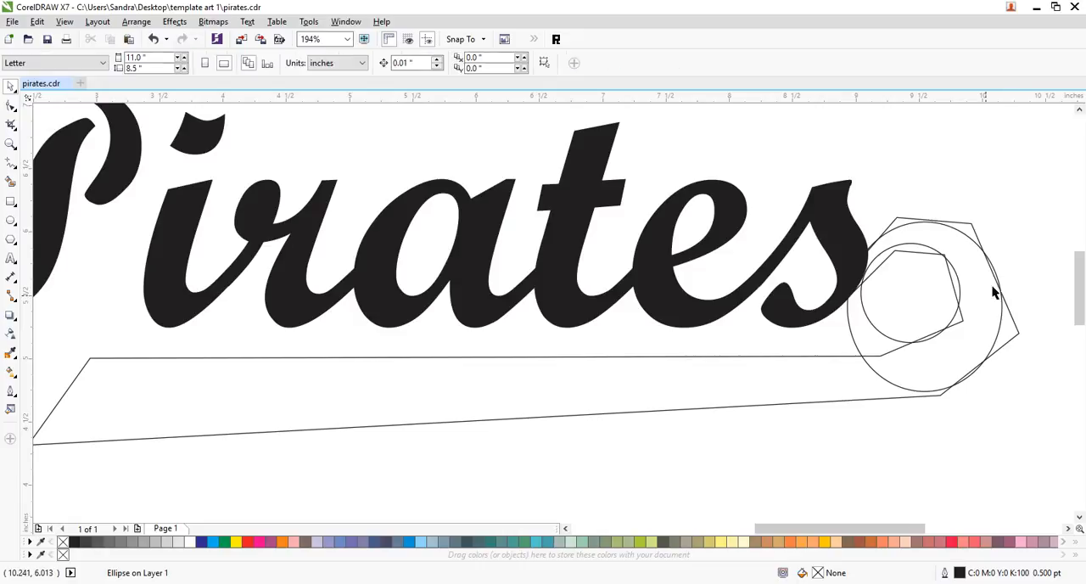
pyautogui.click(907, 253)
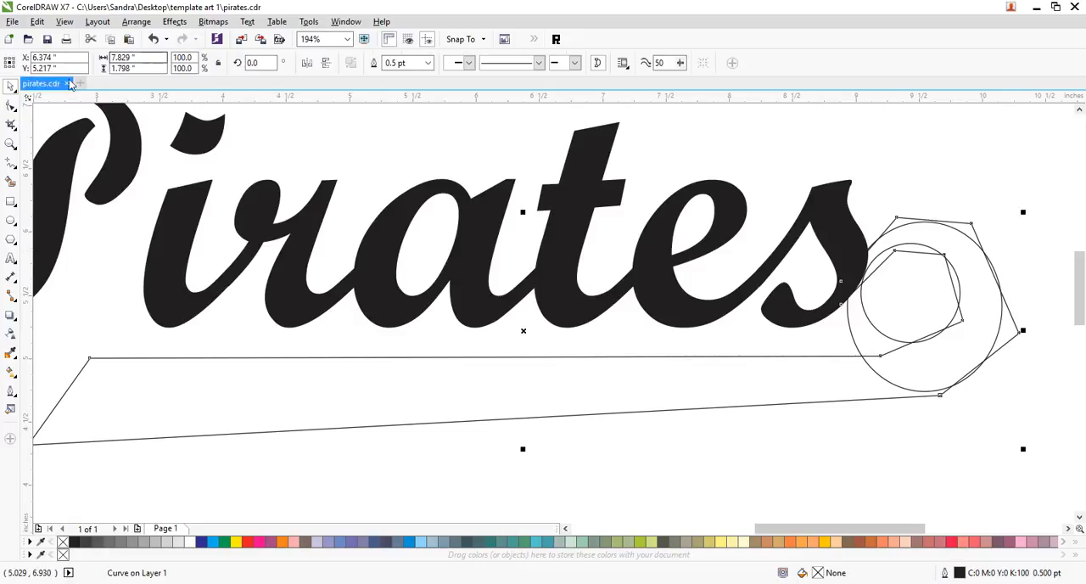
pyautogui.click(10, 105)
pyautogui.click(10, 143)
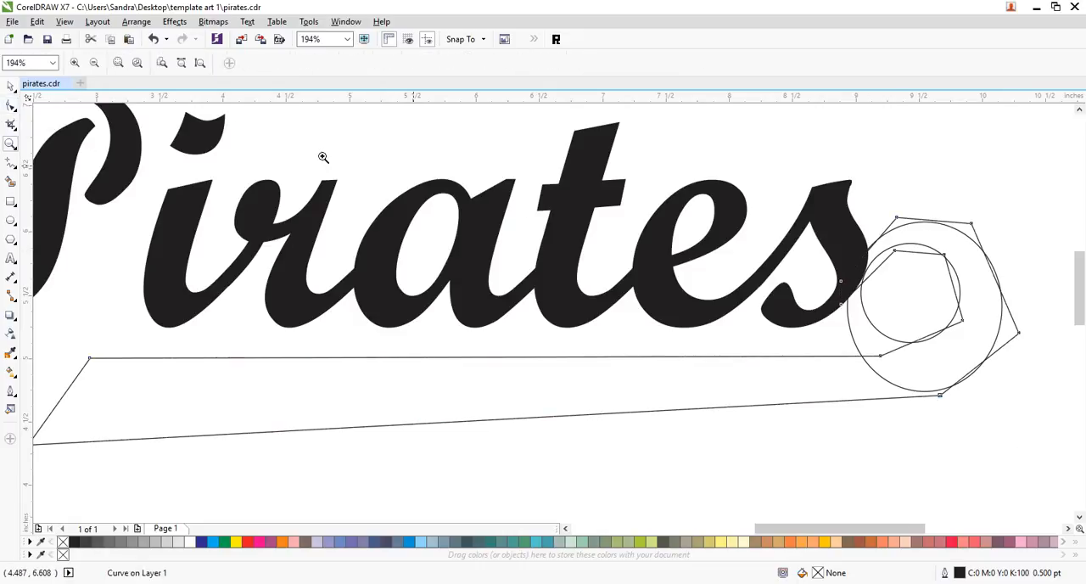
pyautogui.moveTo(776, 191); pyautogui.dragTo(956, 437)
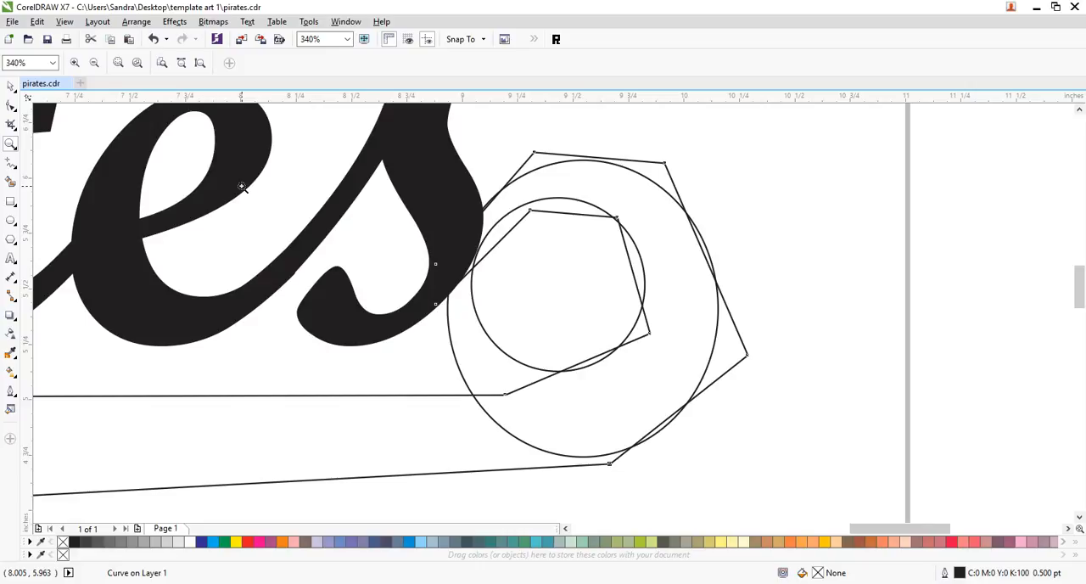
pyautogui.hotkey('alt', 'v')
pyautogui.press('Down')
pyautogui.press('Return')
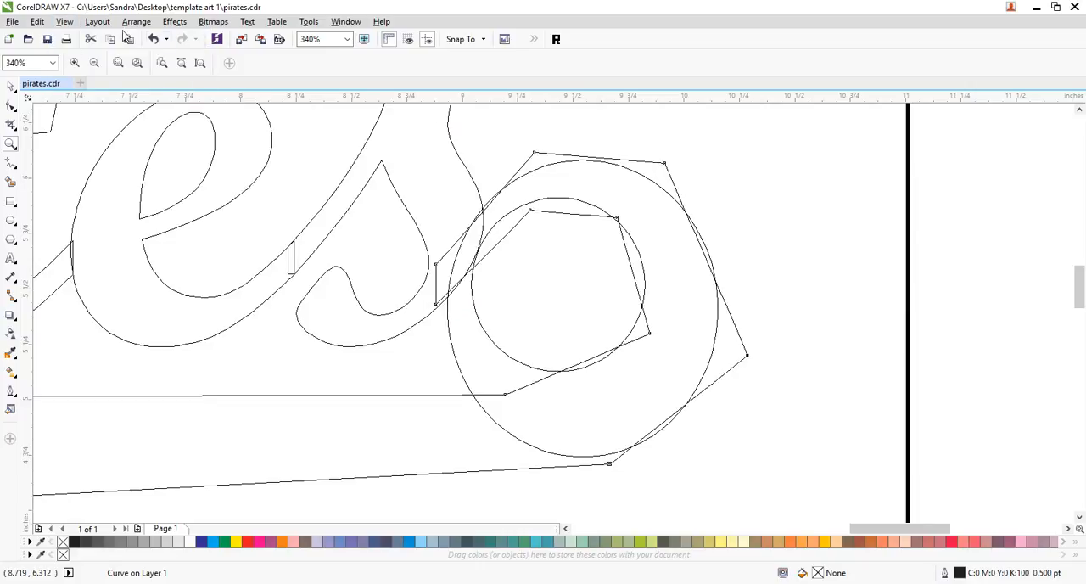
# - Bend the tail hook's inner segments to follow the top and outer side of the small guide circle
pyautogui.click(10, 105)
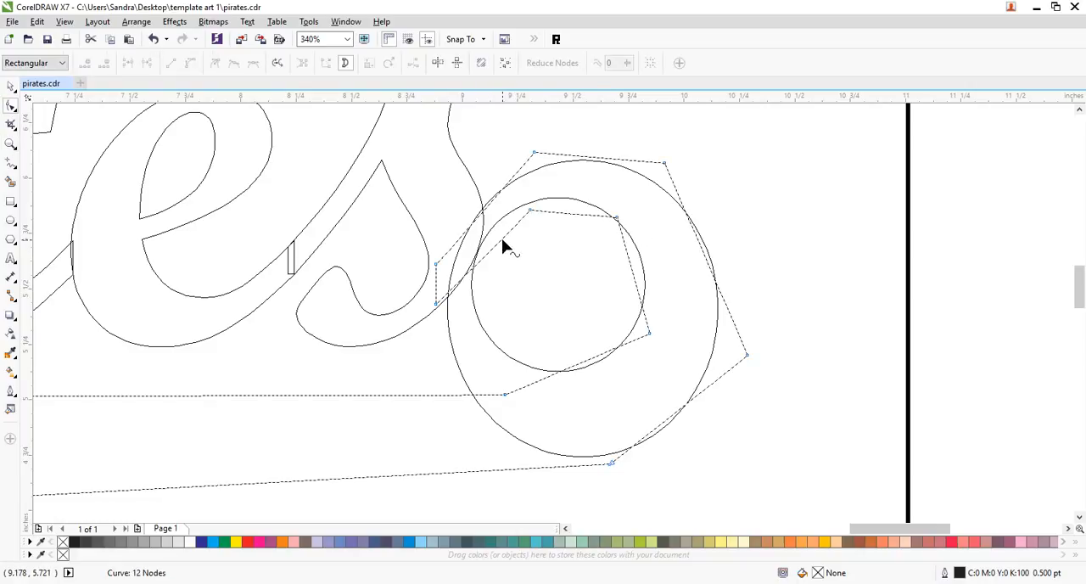
pyautogui.moveTo(502, 241); pyautogui.dragTo(589, 199)
pyautogui.click(616, 220)
pyautogui.moveTo(581, 204); pyautogui.dragTo(589, 204)
pyautogui.moveTo(632, 274); pyautogui.dragTo(645, 273)
pyautogui.moveTo(648, 337); pyautogui.dragTo(654, 296)
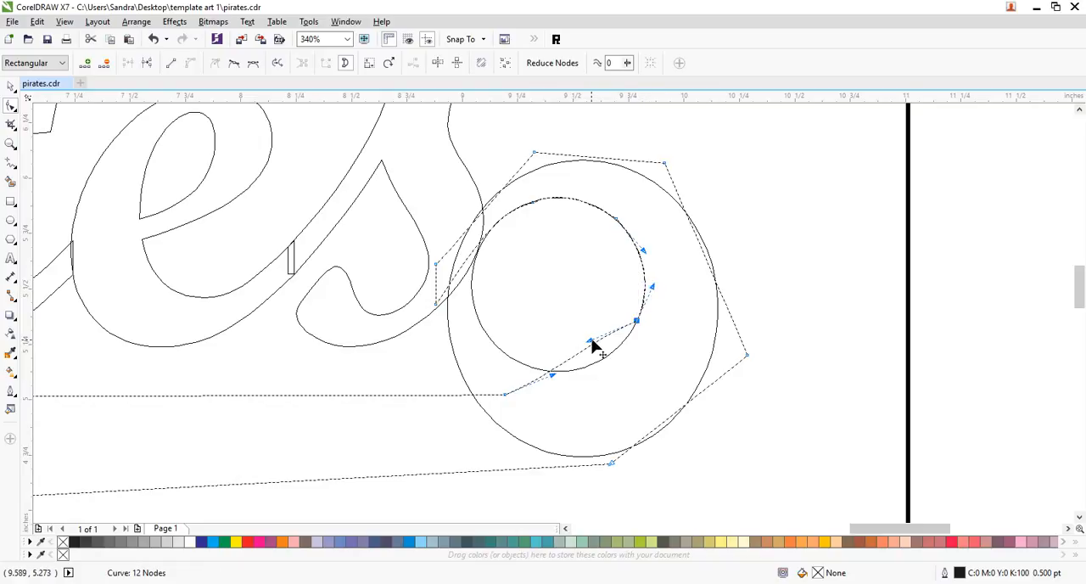
# - Smooth the inner hook's lower bend into the tail's long upper edge by adding two nodes and removing the corner node
pyautogui.moveTo(589, 343); pyautogui.dragTo(556, 391)
pyautogui.doubleClick(584, 374)
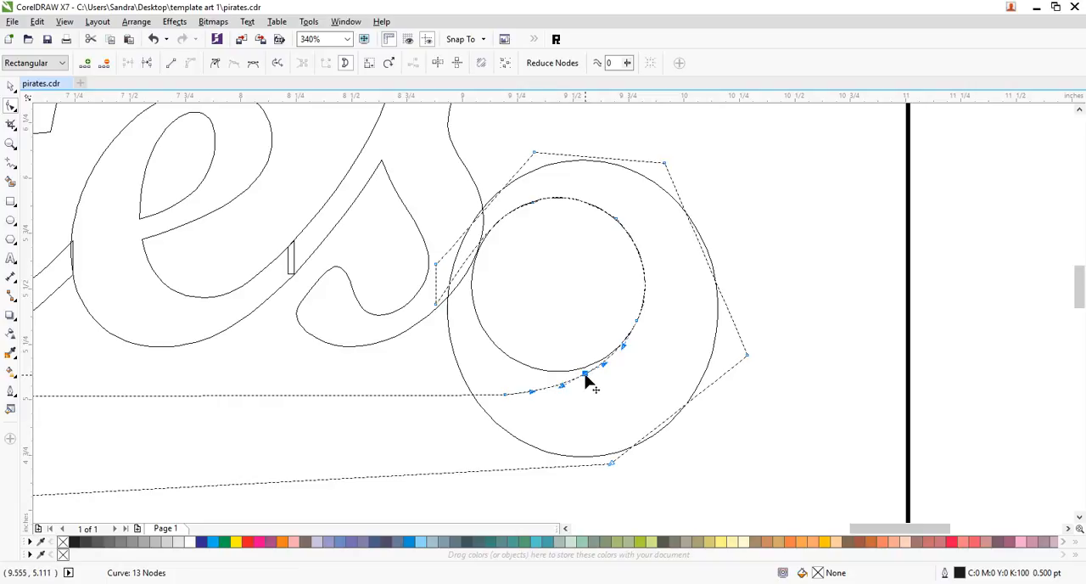
pyautogui.click(411, 399)
pyautogui.doubleClick(411, 395)
pyautogui.moveTo(462, 366); pyautogui.dragTo(543, 447)
pyautogui.press('Delete')
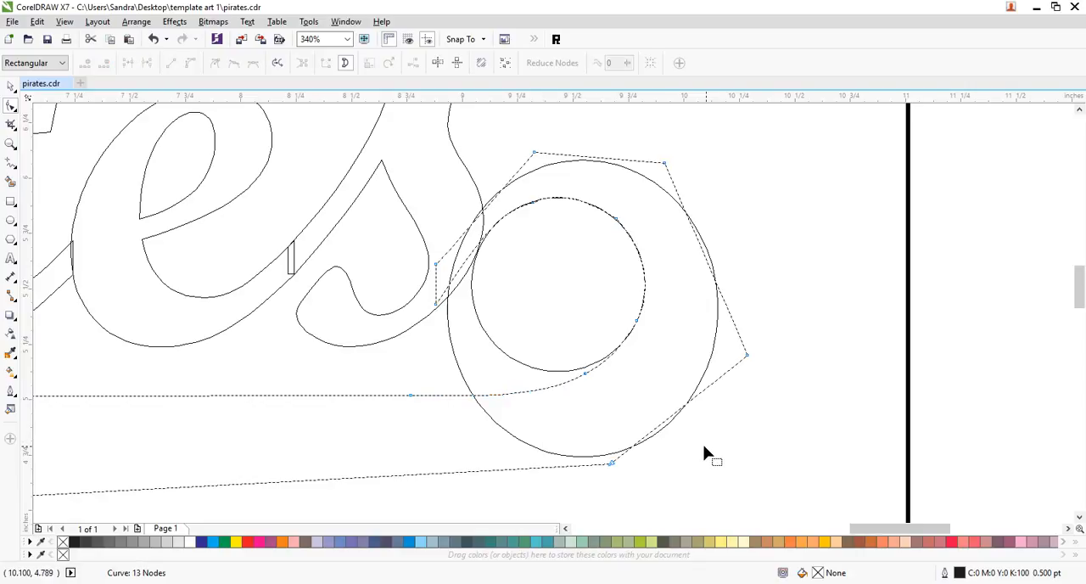
# - Move the tail's two end nodes closer to the outer edge of the final s and curve the adjoining inner segment
pyautogui.moveTo(436, 264); pyautogui.dragTo(457, 244)
pyautogui.moveTo(437, 308); pyautogui.dragTo(463, 289)
pyautogui.moveTo(487, 247); pyautogui.dragTo(478, 254)
# - Move the hook's outer corner nodes onto the large guide ellipse and bend the lower outer segment along it
pyautogui.moveTo(538, 155); pyautogui.dragTo(545, 174)
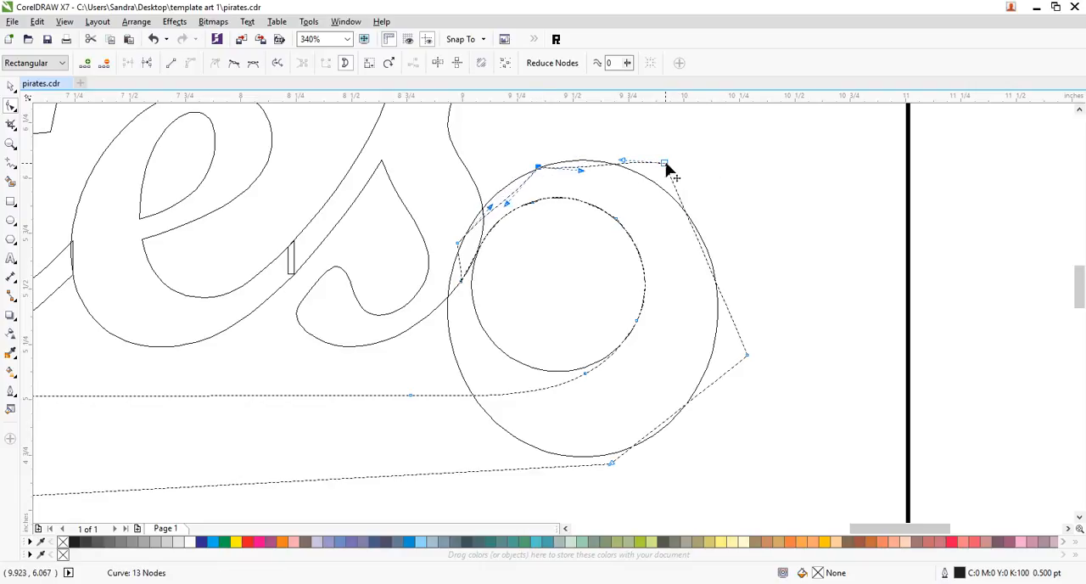
pyautogui.moveTo(666, 163); pyautogui.dragTo(668, 195)
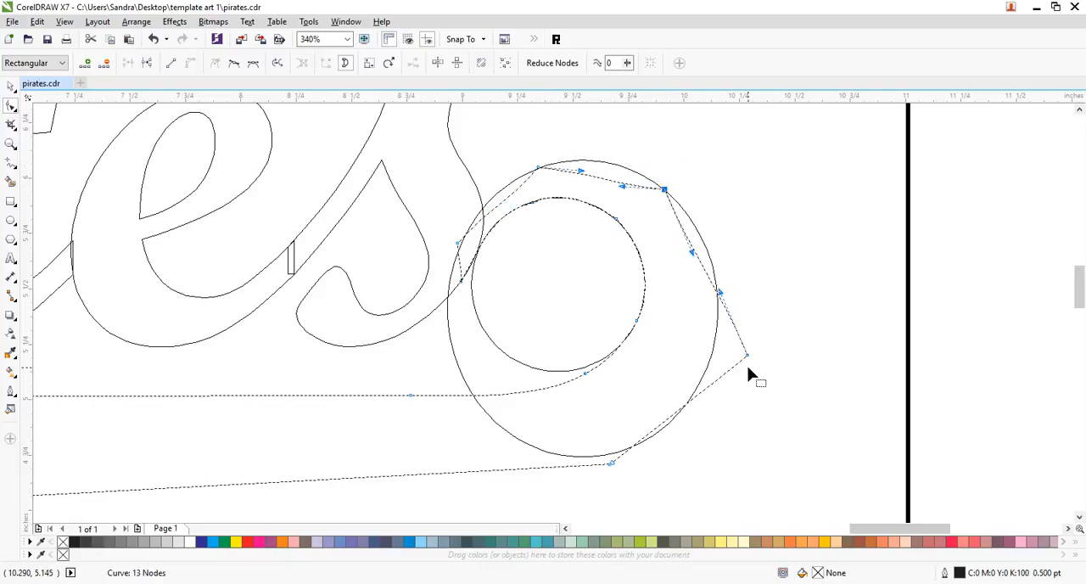
pyautogui.moveTo(751, 358); pyautogui.dragTo(711, 359)
pyautogui.moveTo(612, 460); pyautogui.dragTo(587, 456)
pyautogui.moveTo(641, 419); pyautogui.dragTo(666, 428)
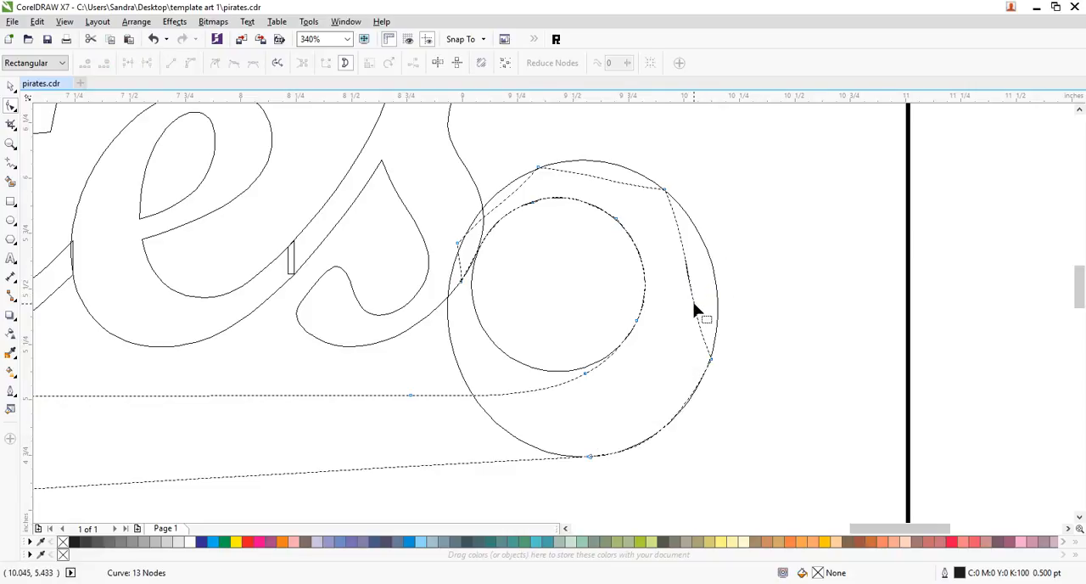
# - Shape the segment on the hook's far outer side with its curve handles so it follows the large ellipse
pyautogui.click(711, 360)
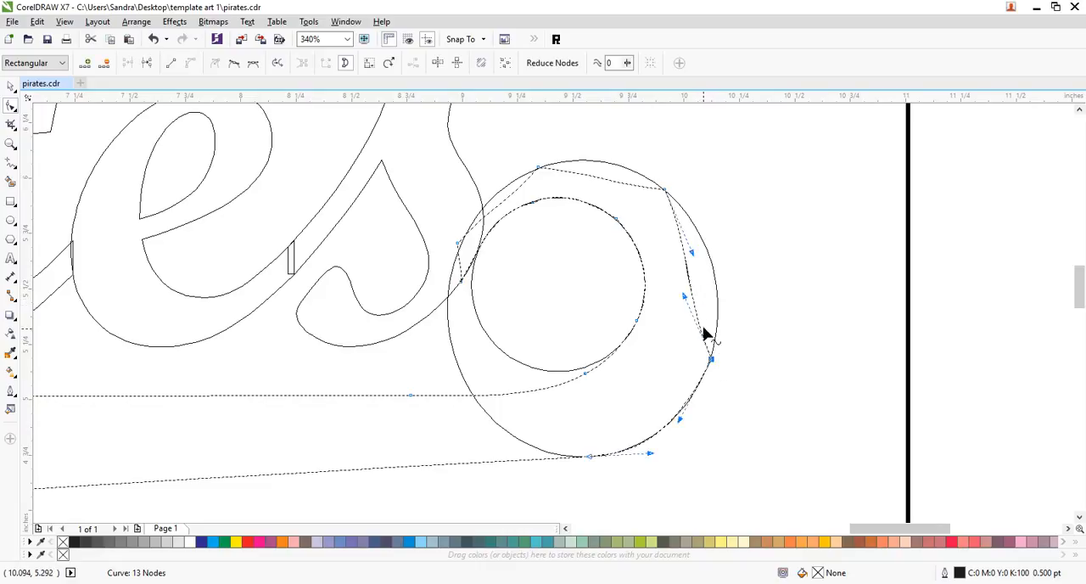
pyautogui.click(694, 305)
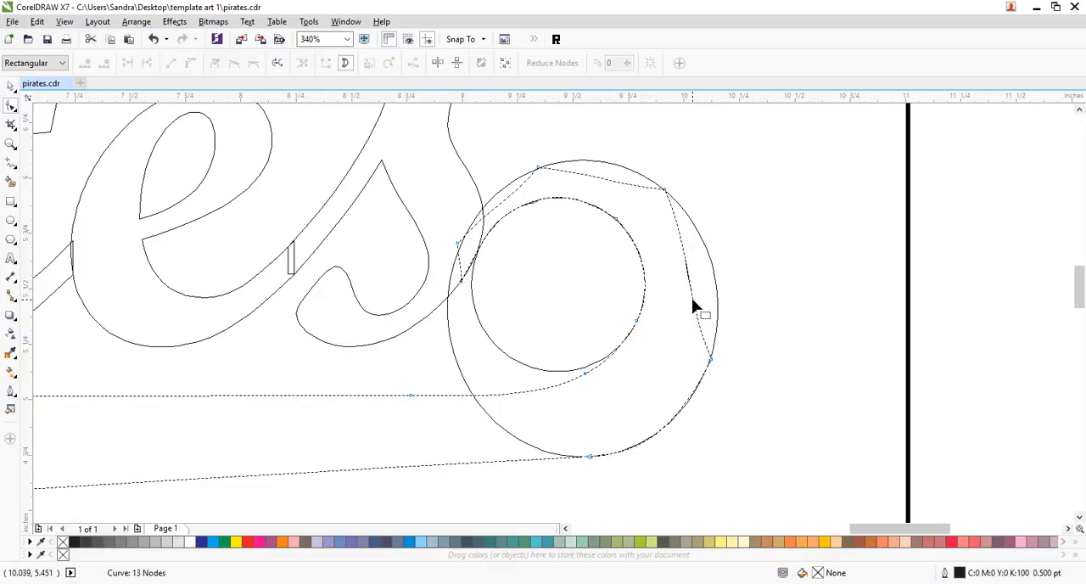
pyautogui.moveTo(679, 225); pyautogui.dragTo(690, 220)
pyautogui.click(665, 189)
pyautogui.moveTo(691, 257); pyautogui.dragTo(725, 241)
pyautogui.moveTo(686, 303); pyautogui.dragTo(721, 313)
pyautogui.moveTo(726, 242); pyautogui.dragTo(723, 239)
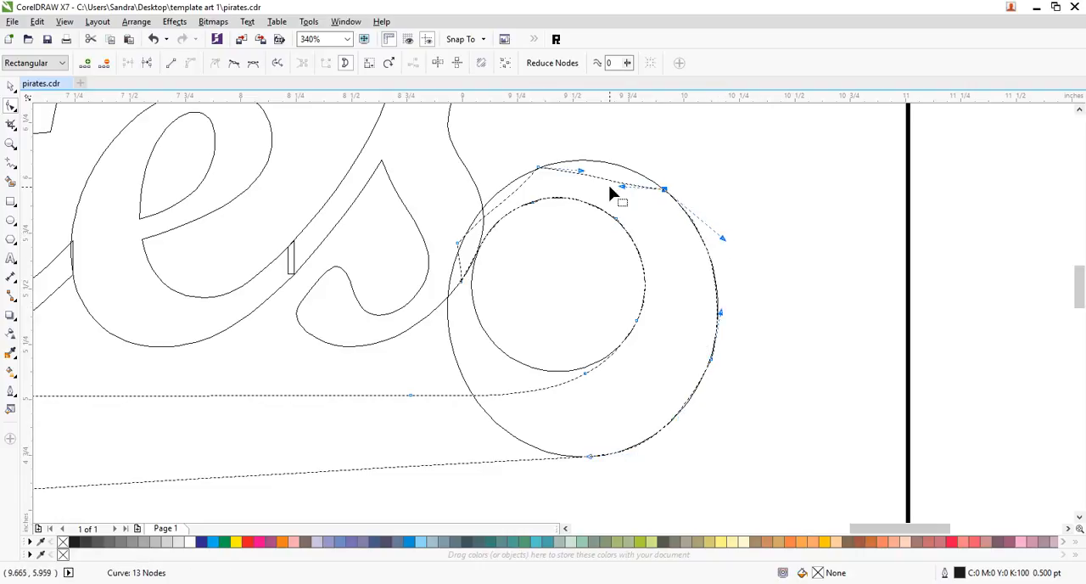
# - Bend the hook's top segment and the one running down into the s to match the large ellipse
pyautogui.moveTo(610, 188); pyautogui.dragTo(612, 165)
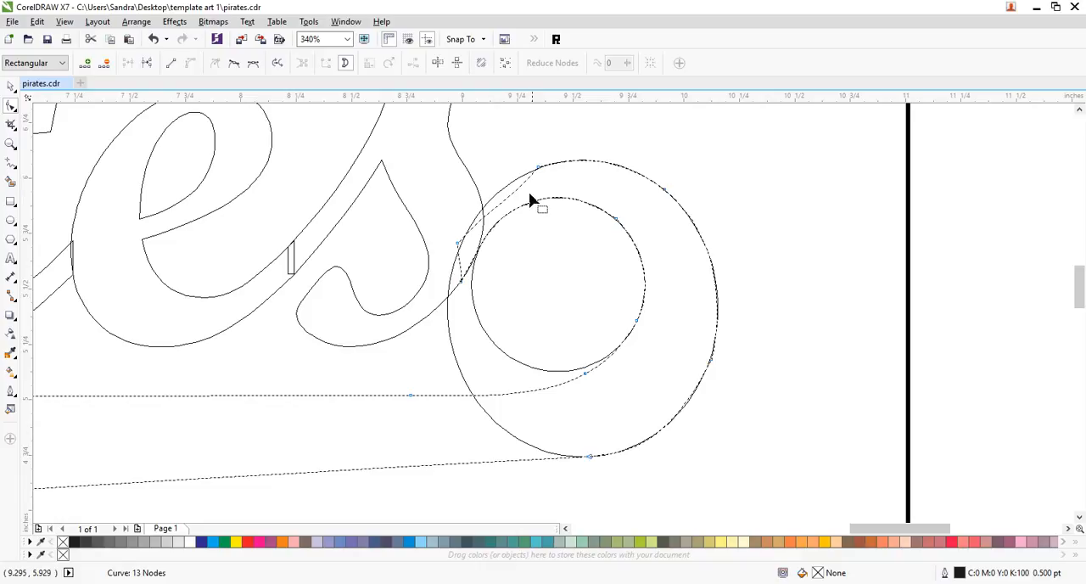
pyautogui.click(542, 170)
pyautogui.moveTo(509, 209); pyautogui.dragTo(481, 219)
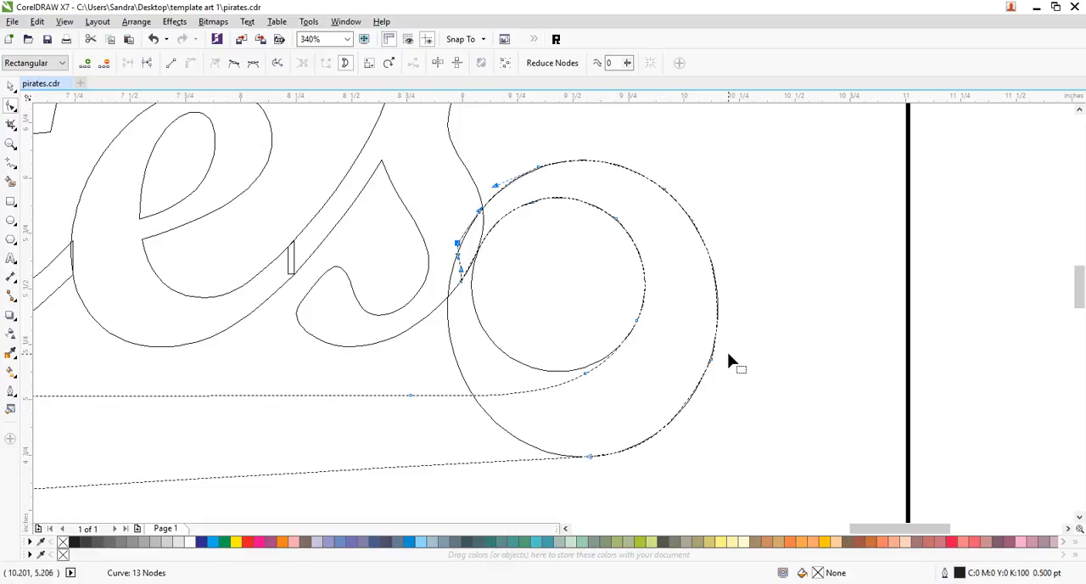
# - Smooth the hook's outer curve by adding nodes between the original corner nodes and deleting those corners
pyautogui.doubleClick(689, 399)
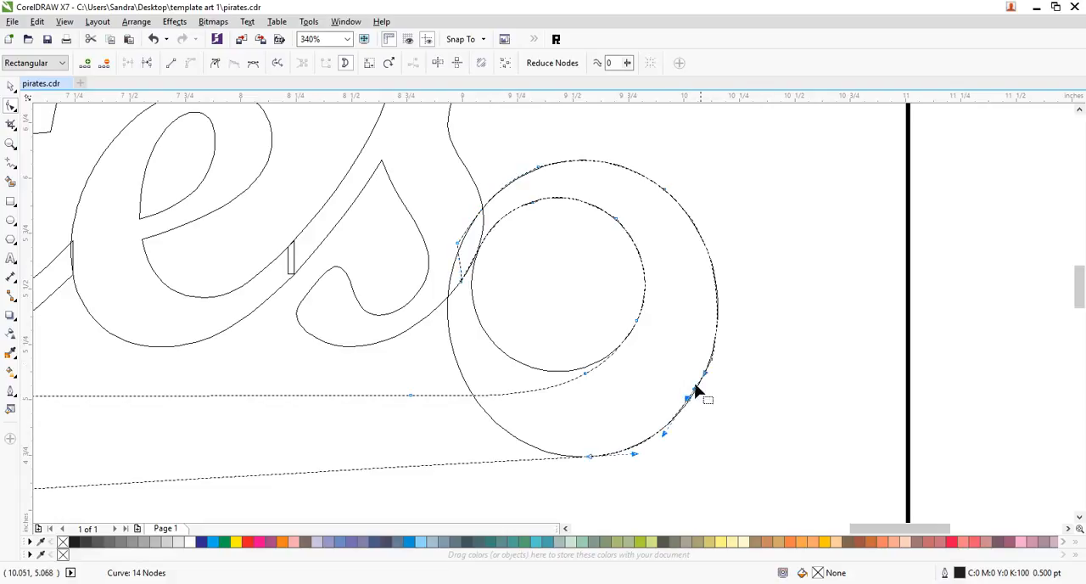
pyautogui.doubleClick(718, 296)
pyautogui.moveTo(735, 331); pyautogui.dragTo(671, 374)
pyautogui.press('Delete')
pyautogui.doubleClick(617, 170)
pyautogui.doubleClick(690, 219)
pyautogui.moveTo(686, 174); pyautogui.dragTo(651, 197)
pyautogui.press('Delete')
pyautogui.doubleClick(490, 199)
pyautogui.moveTo(556, 136); pyautogui.dragTo(520, 183)
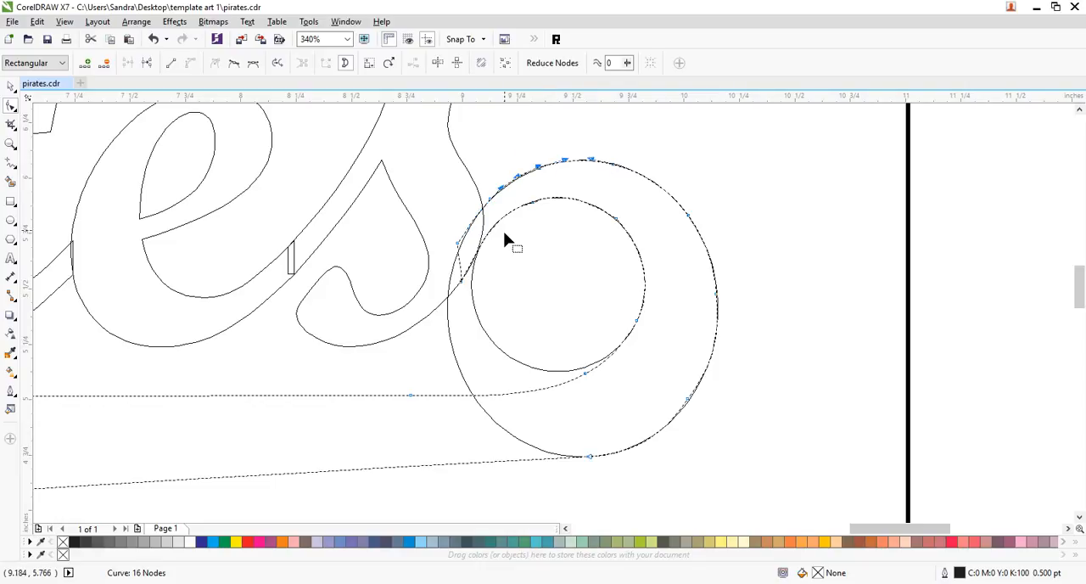
pyautogui.press('Delete')
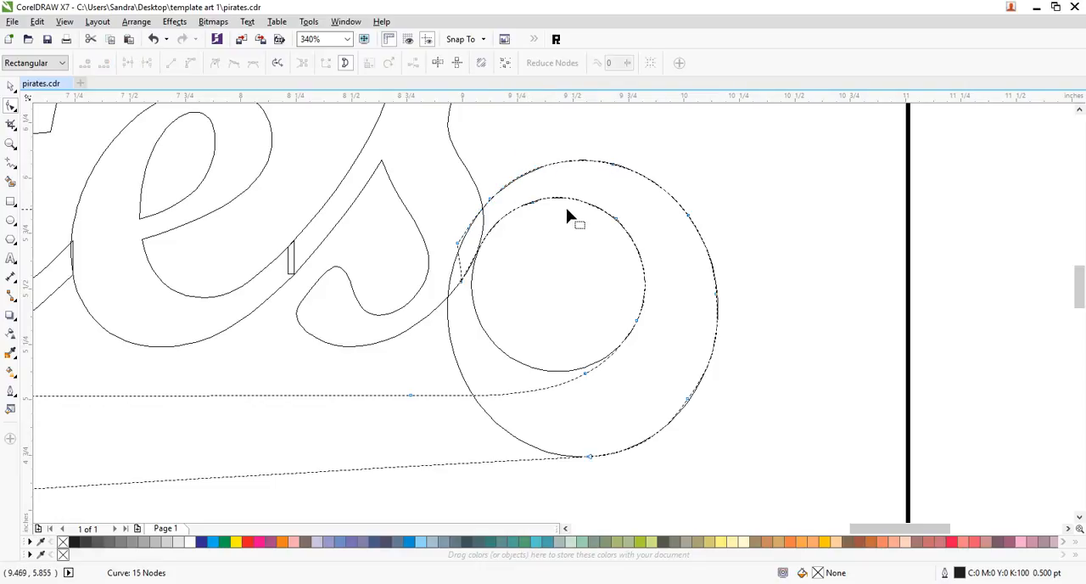
# - Smooth the hook's inner curve by adding nodes along it and deleting the original corner nodes
pyautogui.doubleClick(586, 205)
pyautogui.click(492, 229)
pyautogui.doubleClick(496, 226)
pyautogui.moveTo(521, 191); pyautogui.dragTo(555, 222)
pyautogui.press('Delete')
pyautogui.doubleClick(645, 271)
pyautogui.moveTo(633, 204); pyautogui.dragTo(606, 239)
pyautogui.press('Delete')
# - Delete the small guide circle and the large guide ellipse from the tail's hook
pyautogui.click(10, 86)
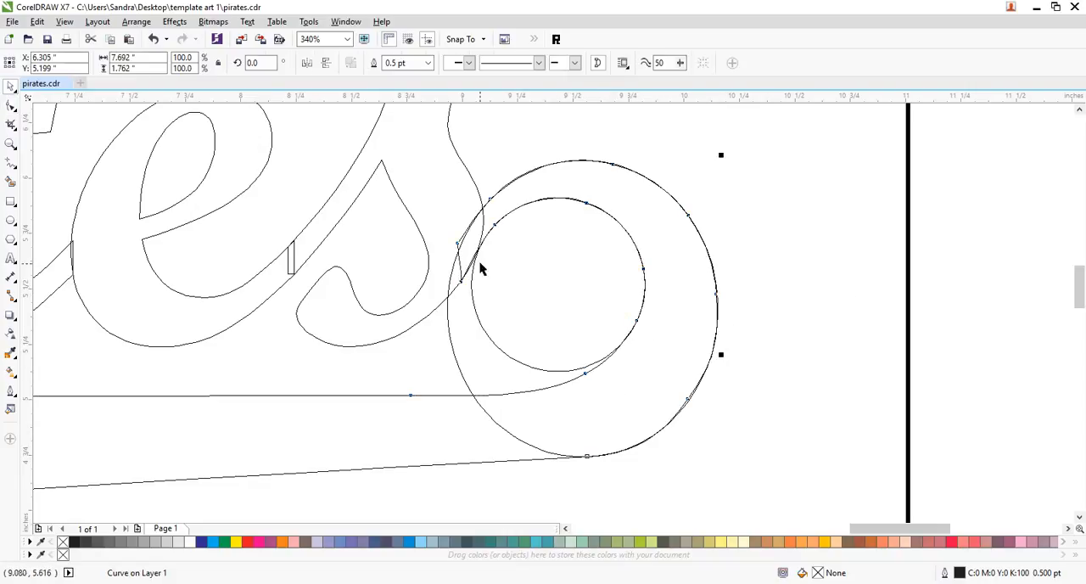
pyautogui.click(488, 339)
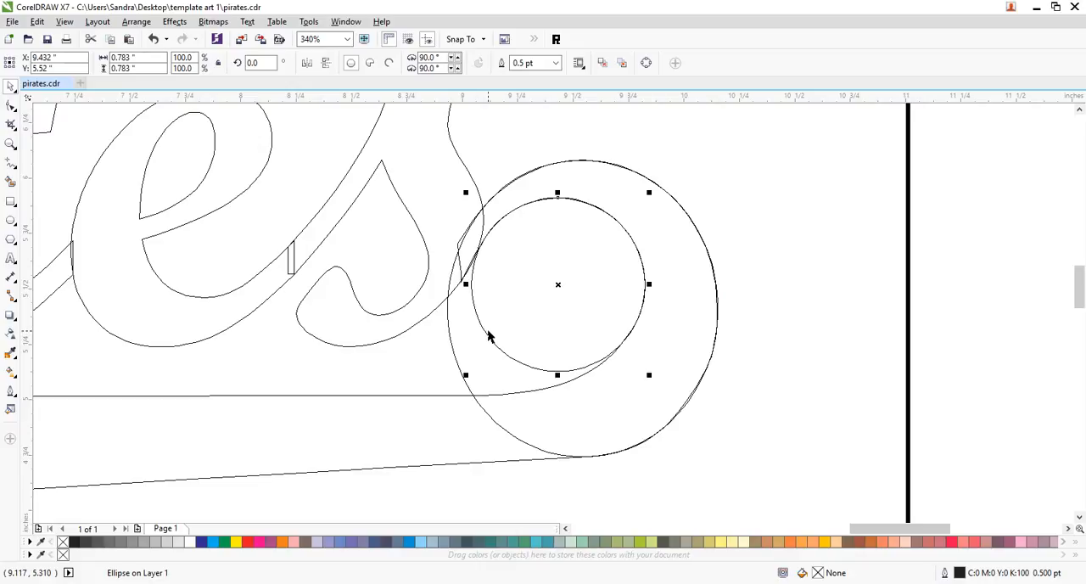
pyautogui.press('Delete')
pyautogui.click(459, 373)
pyautogui.press('Delete')
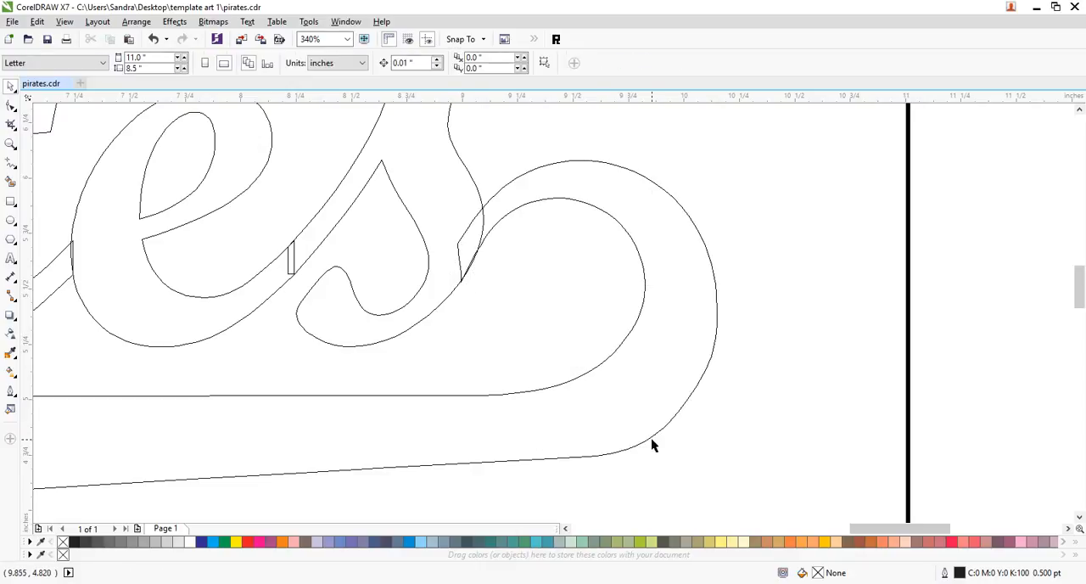
# - Smooth the tail's lower inner bend by raising the straight edge's node, deleting the node in the bend and shortening the next node's handle
pyautogui.click(684, 410)
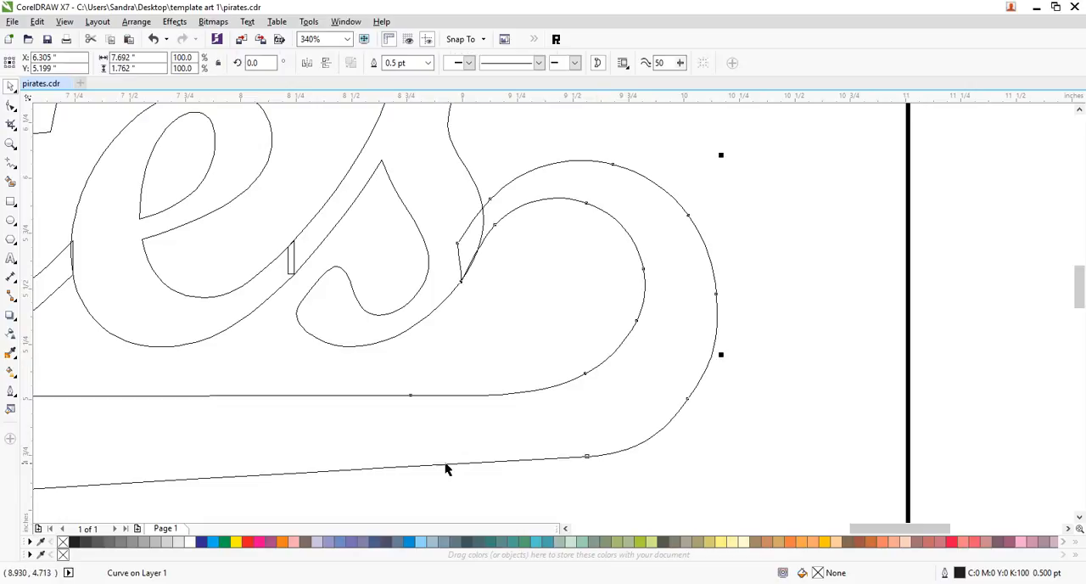
pyautogui.click(10, 144)
pyautogui.rightClick(655, 403)
pyautogui.moveTo(693, 246); pyautogui.dragTo(975, 432)
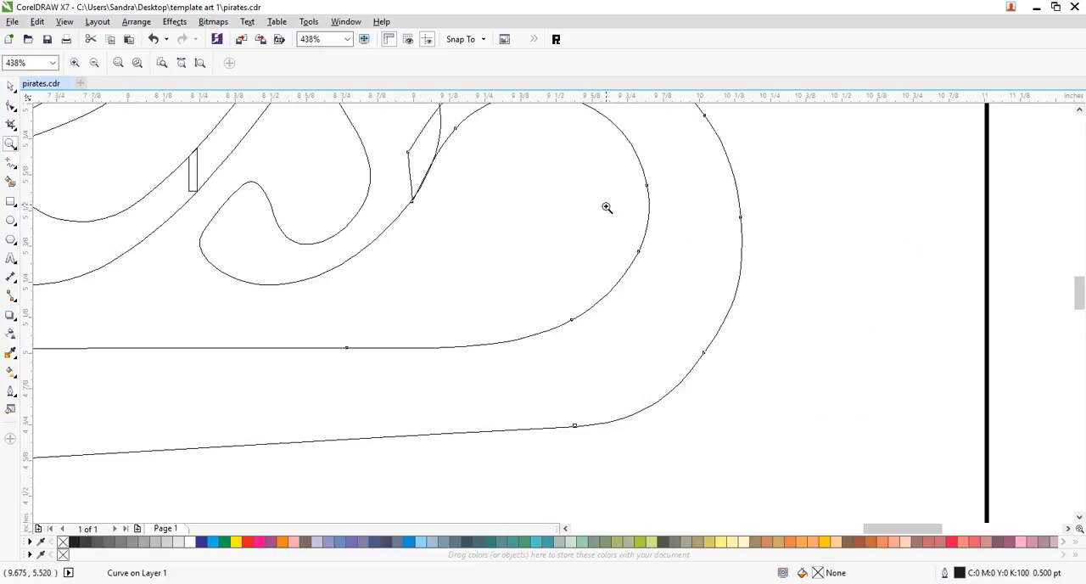
pyautogui.click(10, 106)
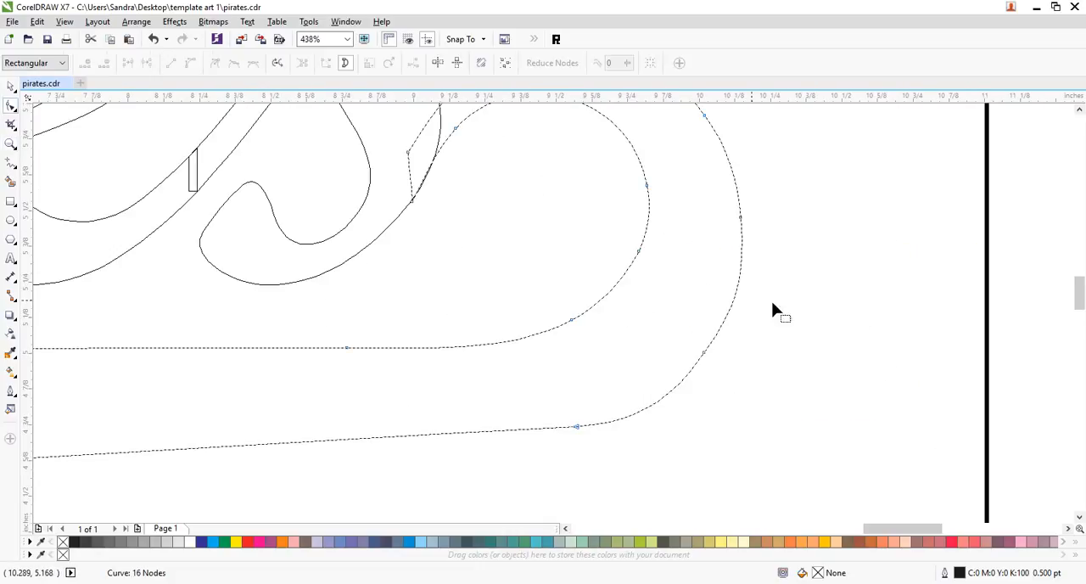
pyautogui.click(570, 323)
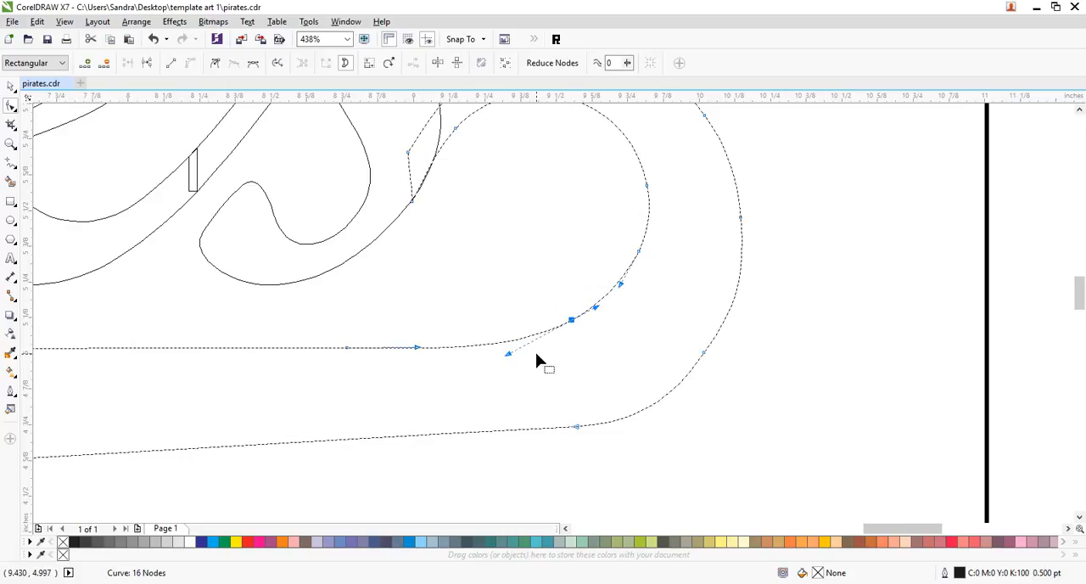
pyautogui.moveTo(345, 349); pyautogui.dragTo(344, 335)
pyautogui.moveTo(534, 286); pyautogui.dragTo(596, 331)
pyautogui.press('Delete')
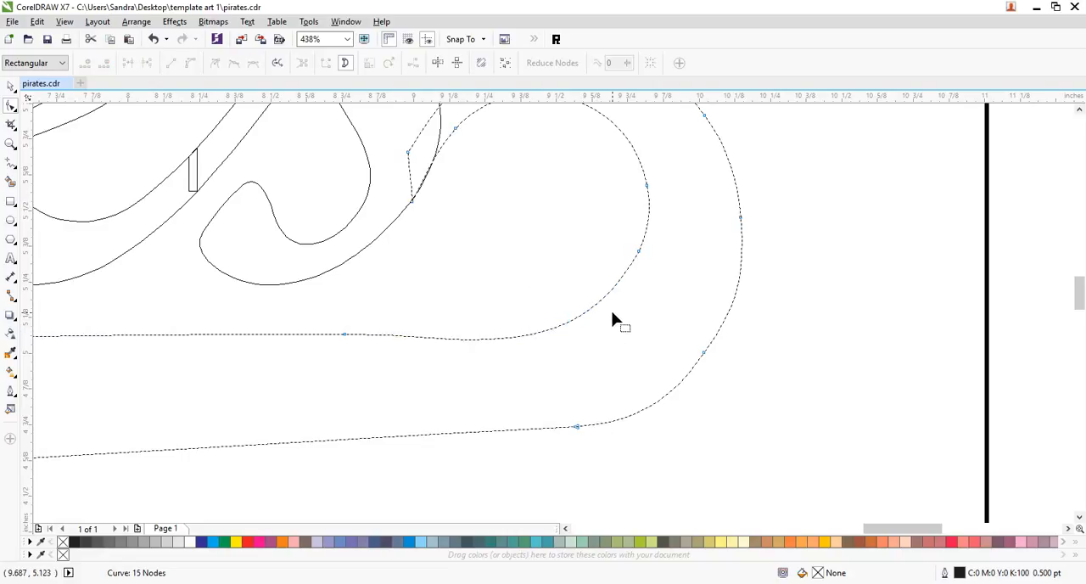
pyautogui.click(638, 253)
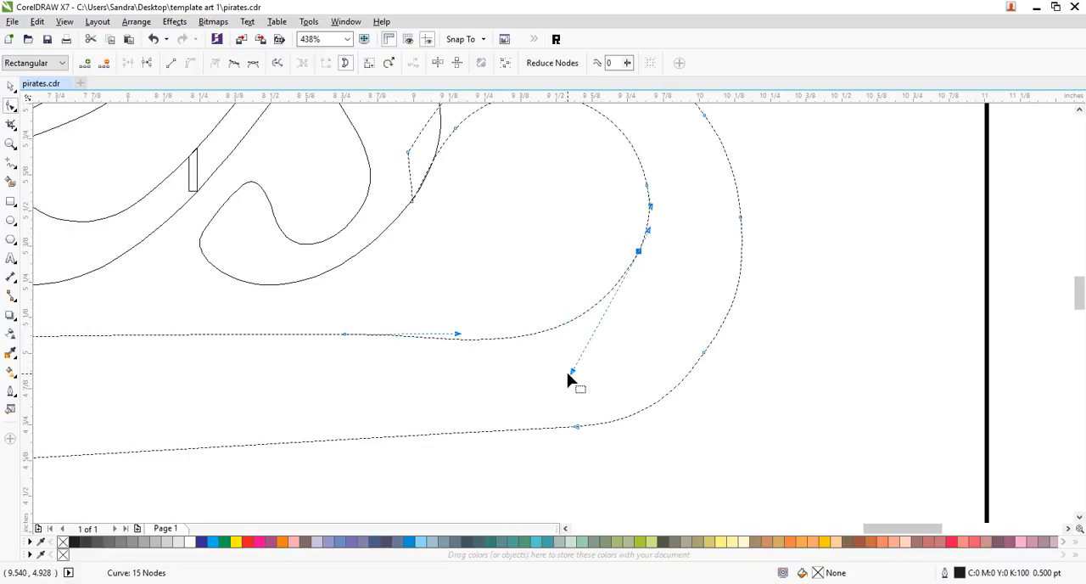
pyautogui.moveTo(570, 371); pyautogui.dragTo(594, 322)
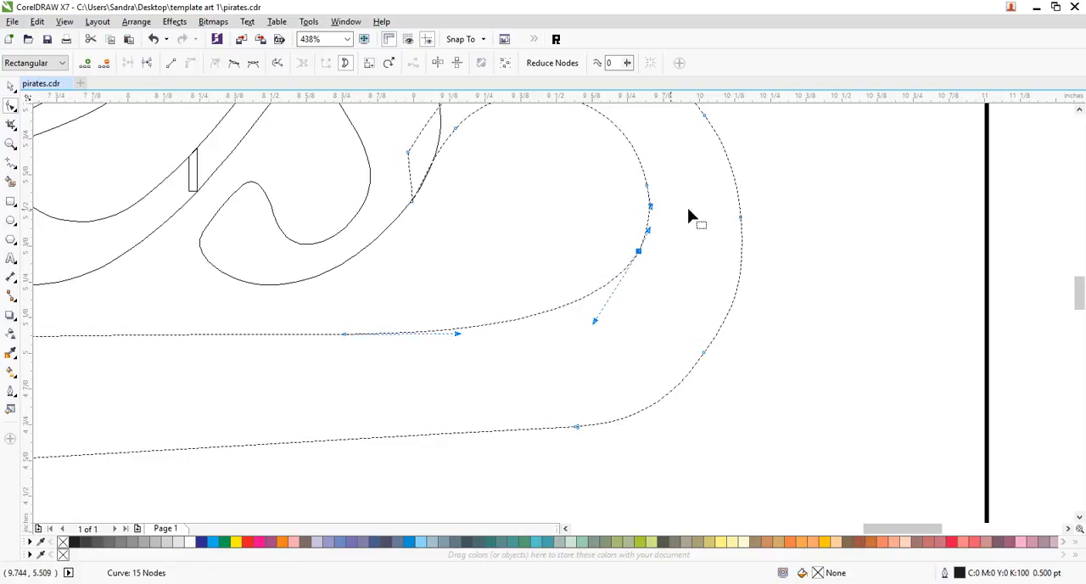
# - Add a node near the top of the hook's inner curve and delete the one where it turns into the straight edge
pyautogui.doubleClick(621, 129)
pyautogui.moveTo(691, 164); pyautogui.dragTo(625, 293)
pyautogui.press('Delete')
pyautogui.hotkey('ctrl', 'z')
pyautogui.click(652, 273)
pyautogui.moveTo(665, 235); pyautogui.dragTo(609, 302)
pyautogui.press('Delete')
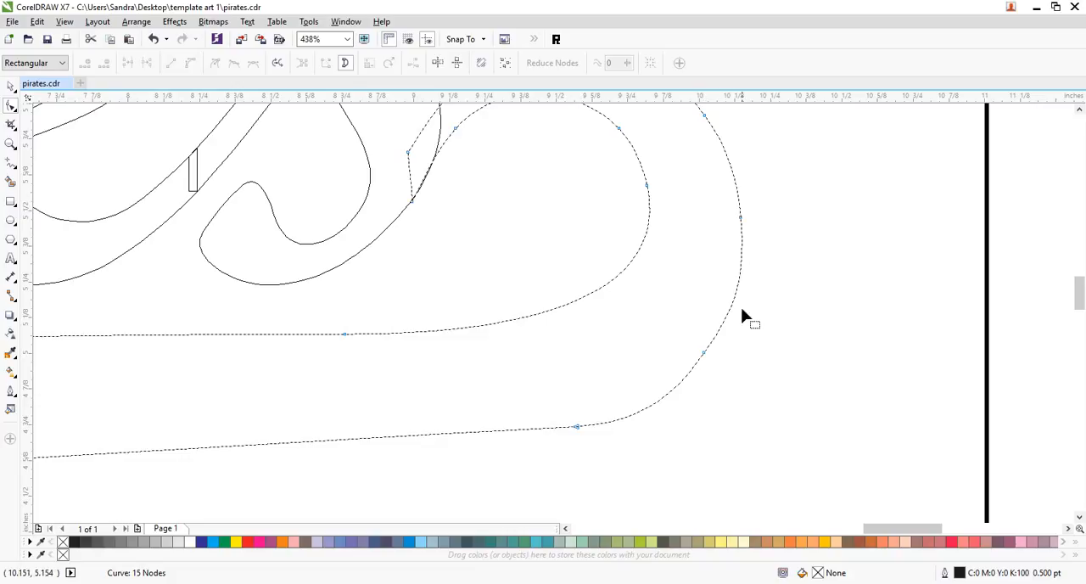
# - Add nodes on the hook's outer side and the tail's bottom edge, and delete the two nodes in the lower outer bend
pyautogui.doubleClick(733, 174)
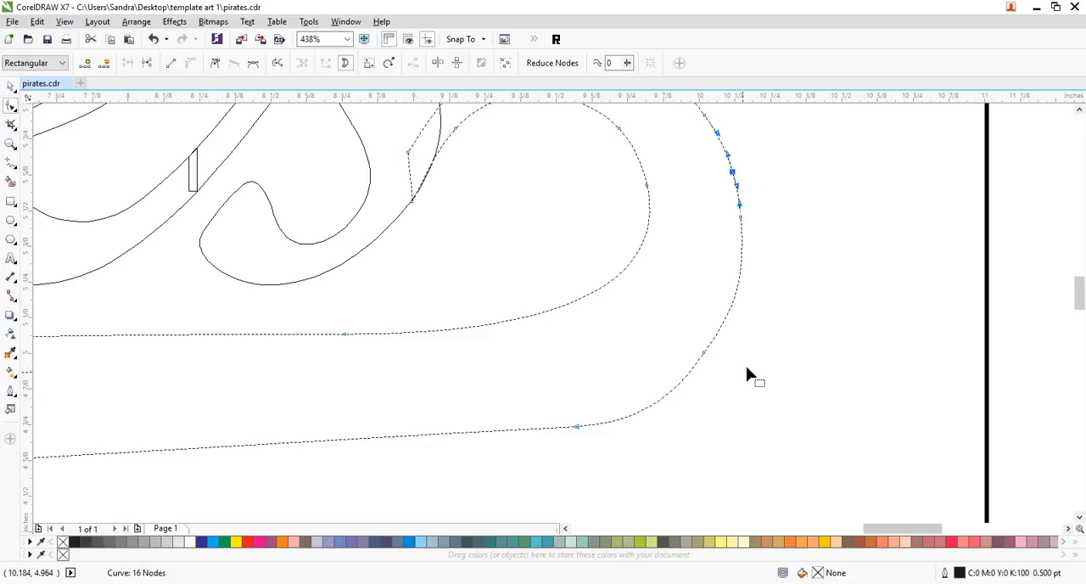
pyautogui.doubleClick(437, 438)
pyautogui.moveTo(820, 245); pyautogui.dragTo(551, 498)
pyautogui.press('Delete')
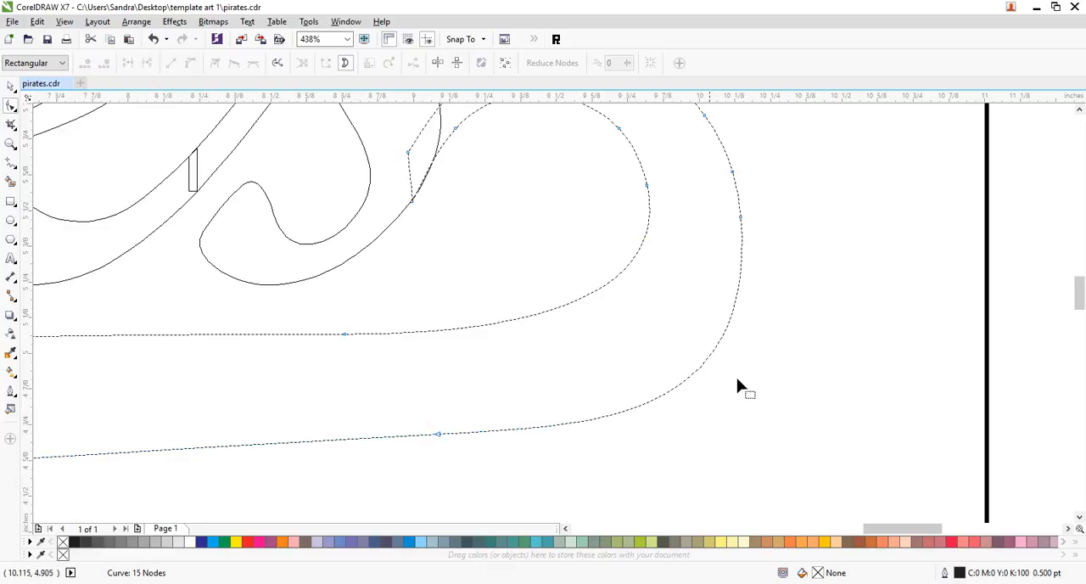
# - Round the lower outer bend by adjusting its curve handles and moving the bottom-edge node slightly down and to the left
pyautogui.click(437, 435)
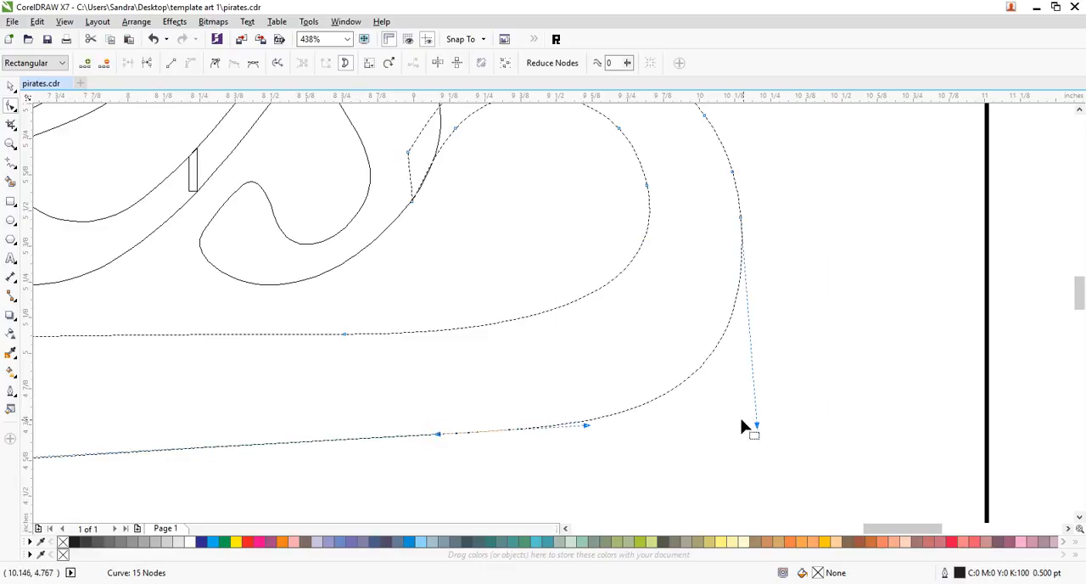
pyautogui.moveTo(756, 423); pyautogui.dragTo(750, 357)
pyautogui.moveTo(586, 427); pyautogui.dragTo(606, 430)
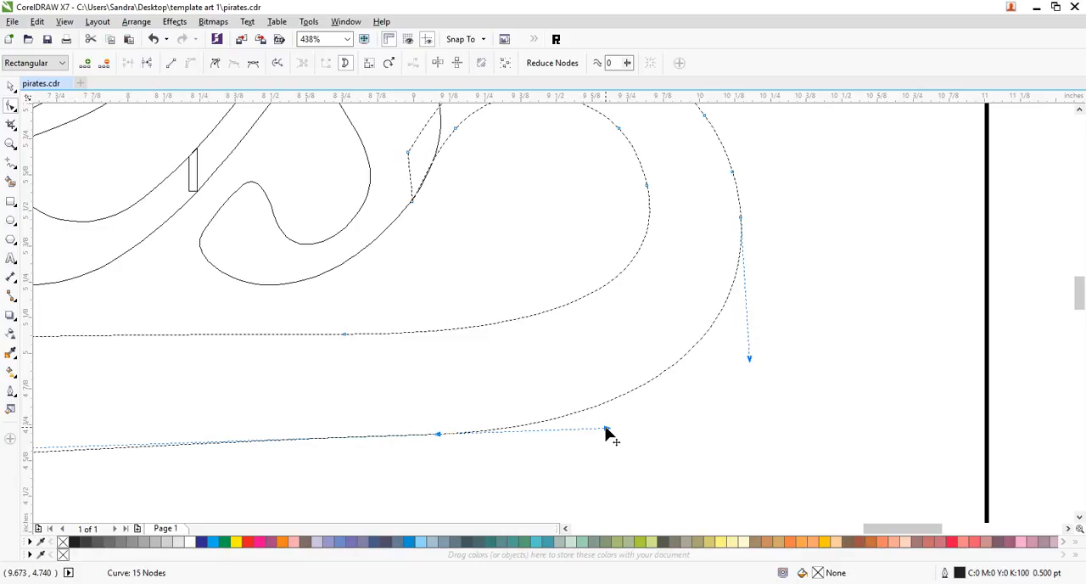
pyautogui.moveTo(439, 436); pyautogui.dragTo(420, 451)
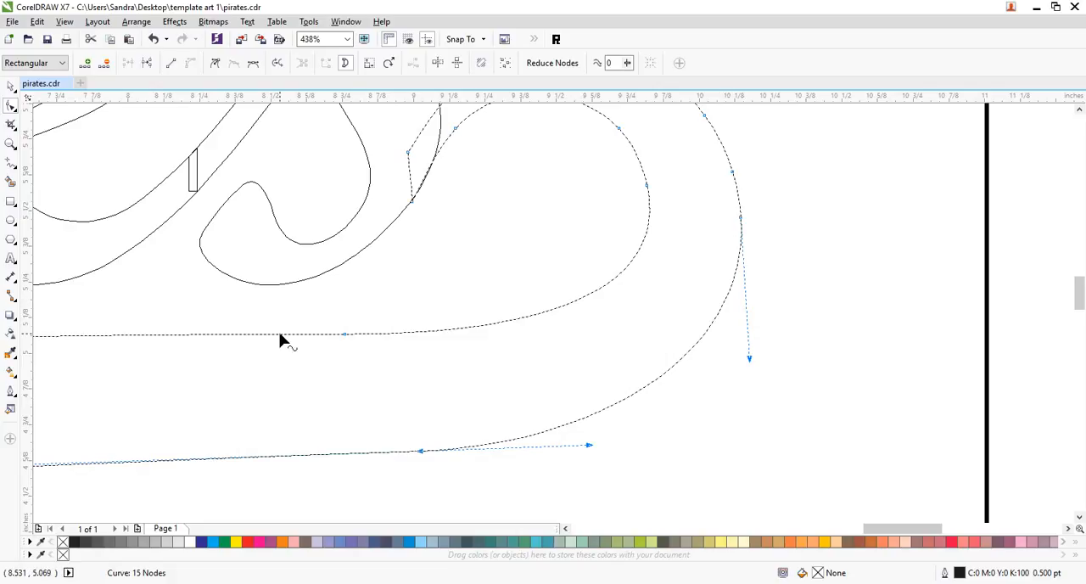
# - Select all the hook's nodes and scale them horizontally to make the hook narrower
pyautogui.click(11, 144)
pyautogui.rightClick(275, 214)
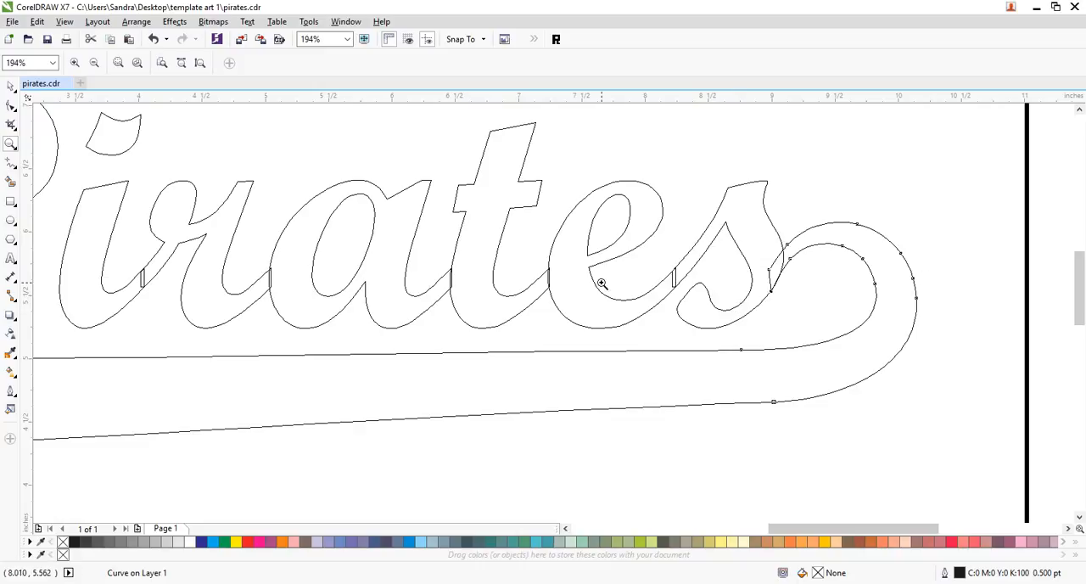
pyautogui.click(10, 104)
pyautogui.moveTo(986, 183); pyautogui.dragTo(717, 434)
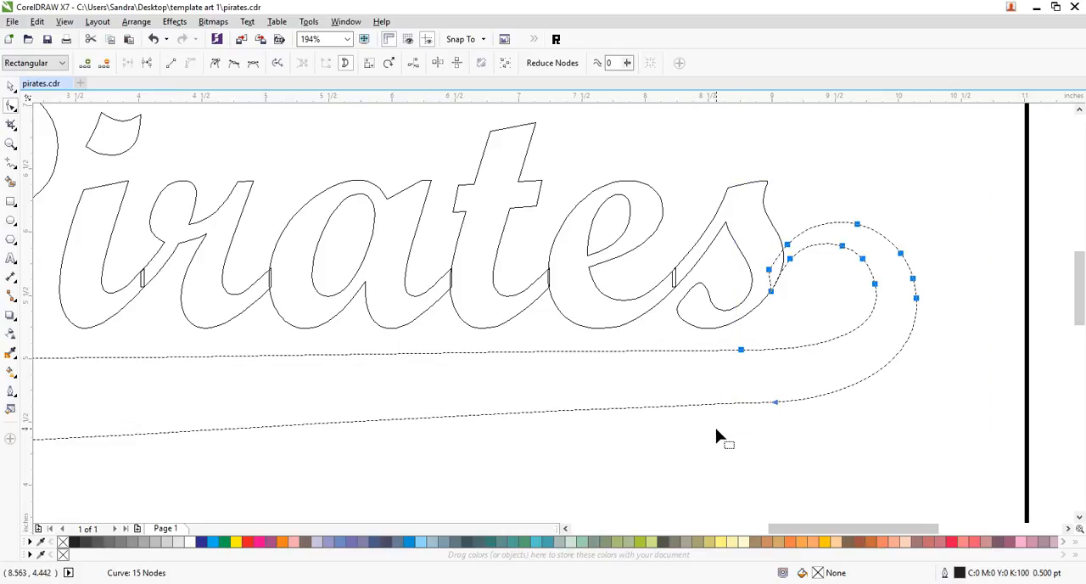
pyautogui.click(371, 68)
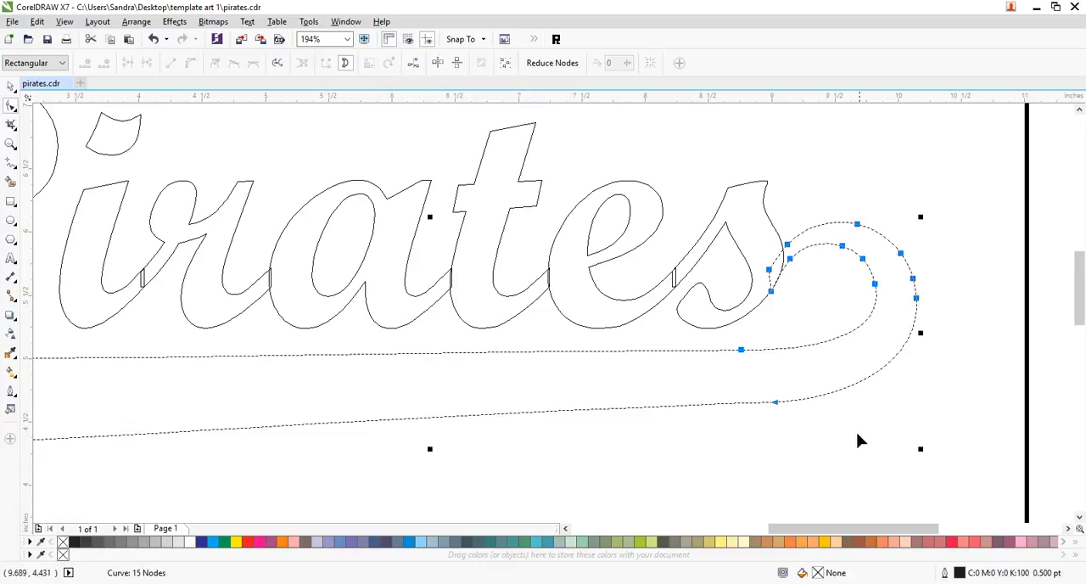
pyautogui.moveTo(921, 332); pyautogui.dragTo(690, 339)
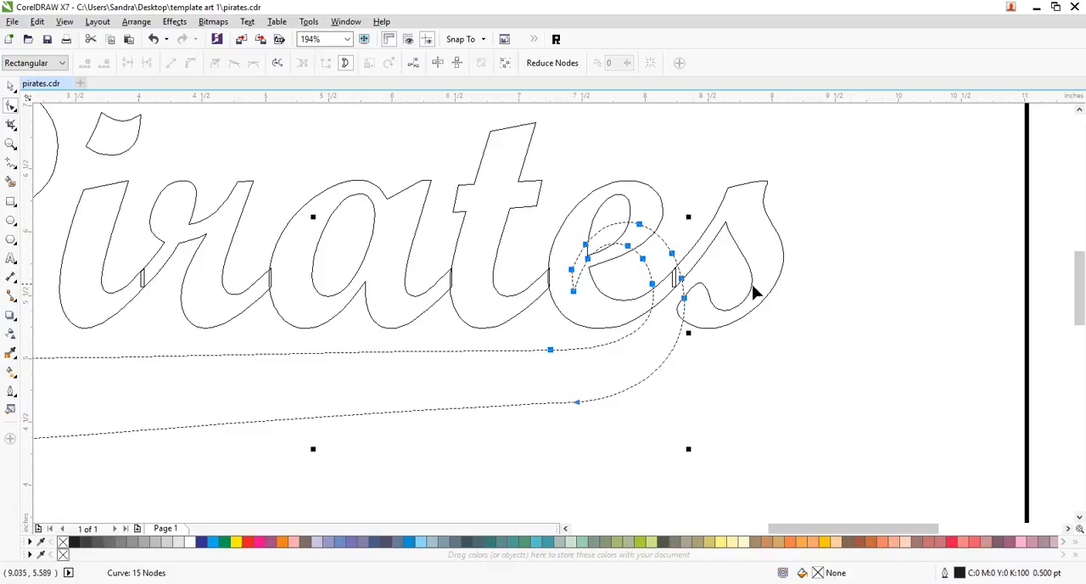
# - Move the narrowed hook's nodes back to the right so its tip overlaps the final s
pyautogui.moveTo(550, 352); pyautogui.dragTo(756, 352)
pyautogui.click(866, 365)
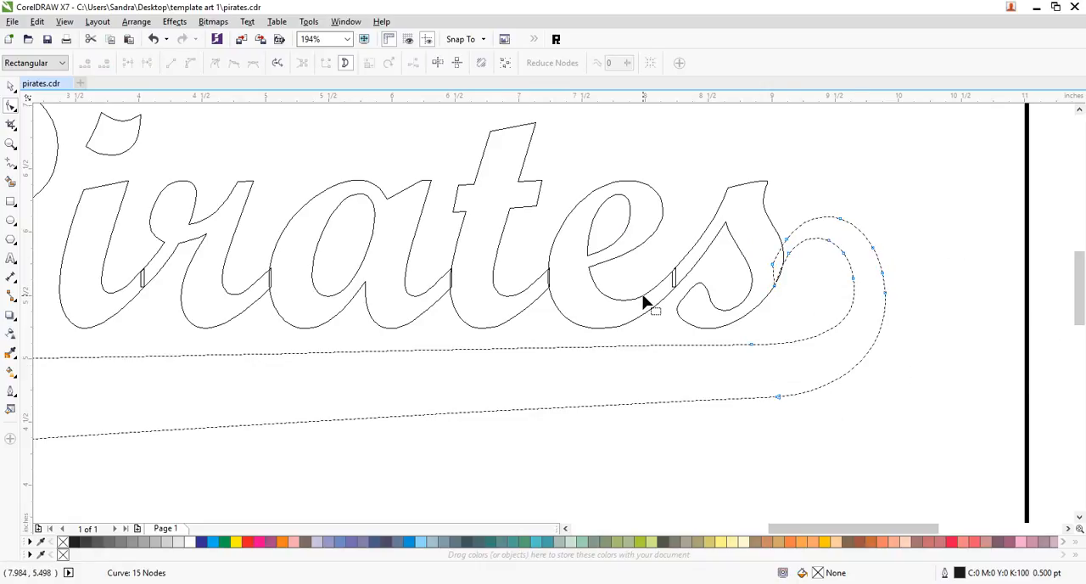
pyautogui.moveTo(946, 201); pyautogui.dragTo(779, 400)
pyautogui.click(876, 324)
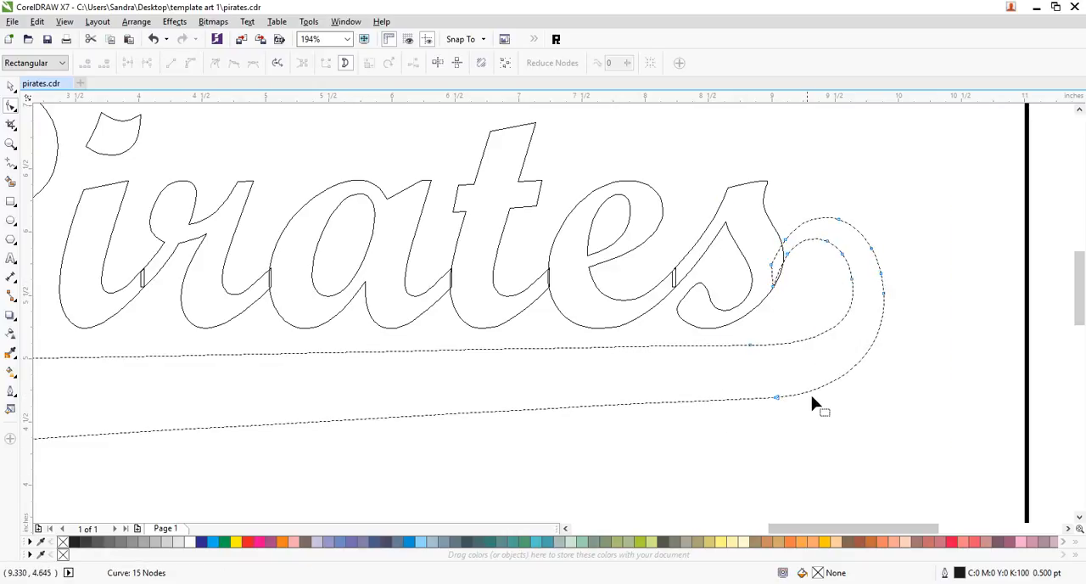
# - Round the hook's tip inside the s by adding a node, deleting the pointed corner node and curving the end segment
pyautogui.doubleClick(779, 273)
pyautogui.moveTo(791, 277); pyautogui.dragTo(751, 298)
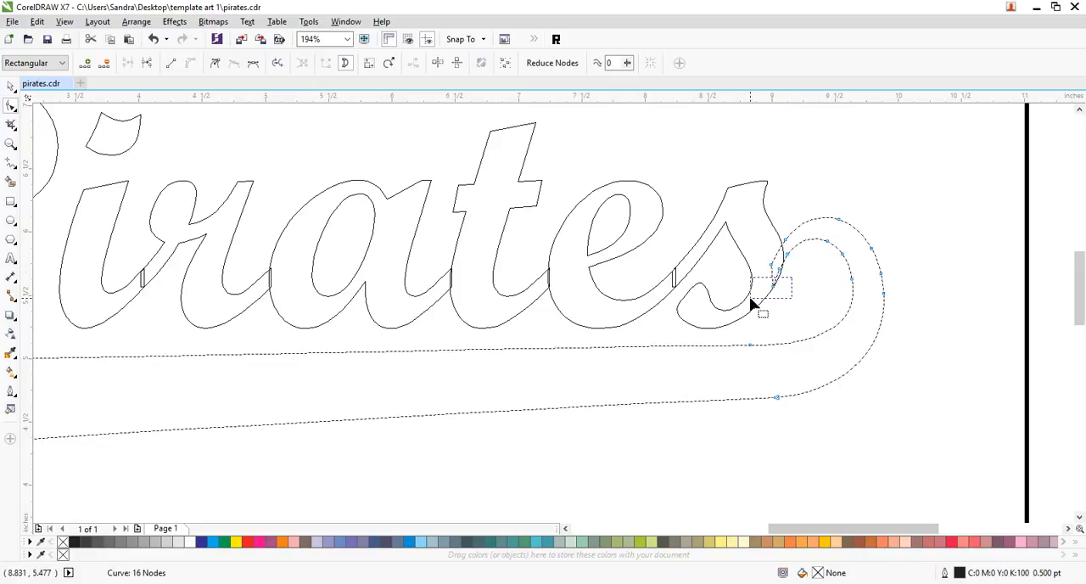
pyautogui.press('Delete')
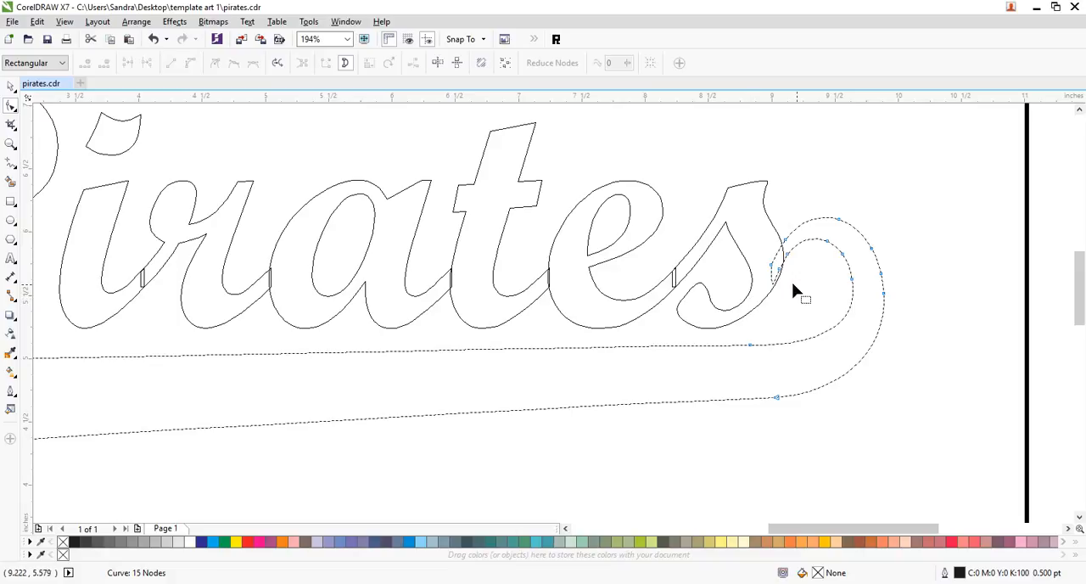
pyautogui.moveTo(779, 269)
pyautogui.mouseDown()
pyautogui.moveTo(769, 294)
pyautogui.moveTo(781, 309)
pyautogui.moveTo(770, 285)
pyautogui.mouseUp()
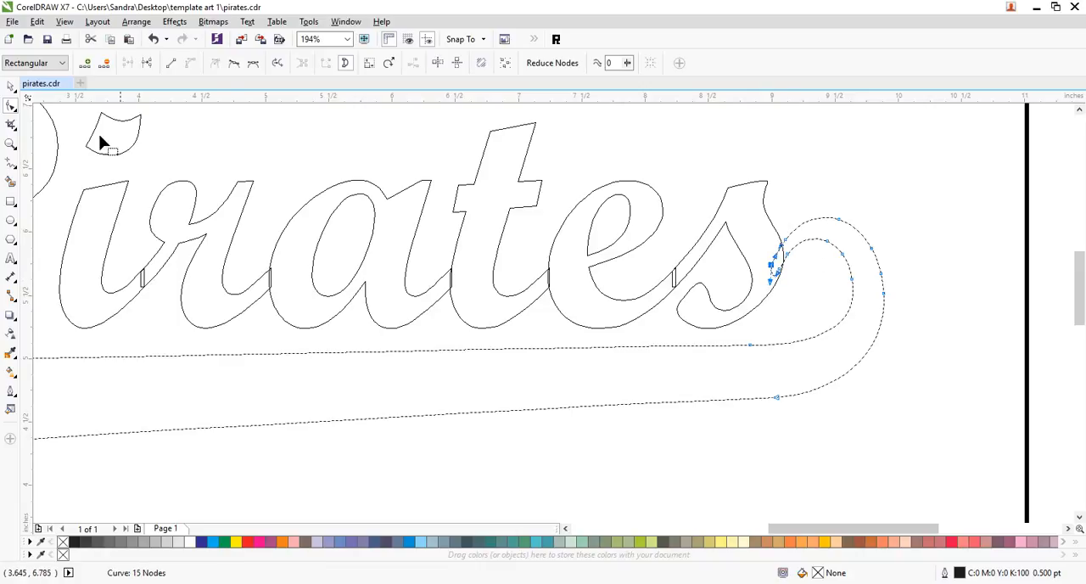
pyautogui.click(10, 86)
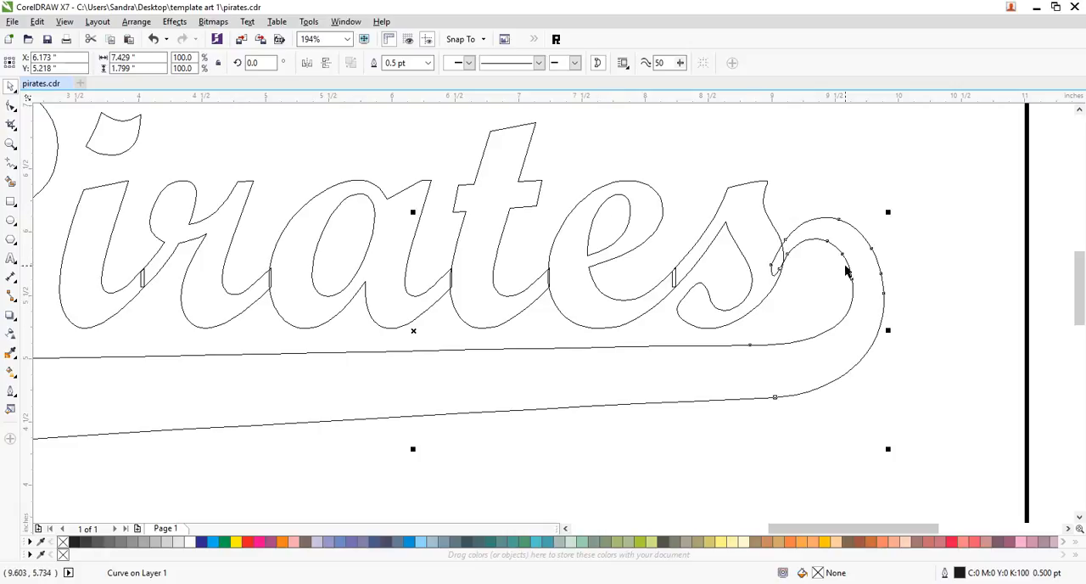
pyautogui.click(917, 295)
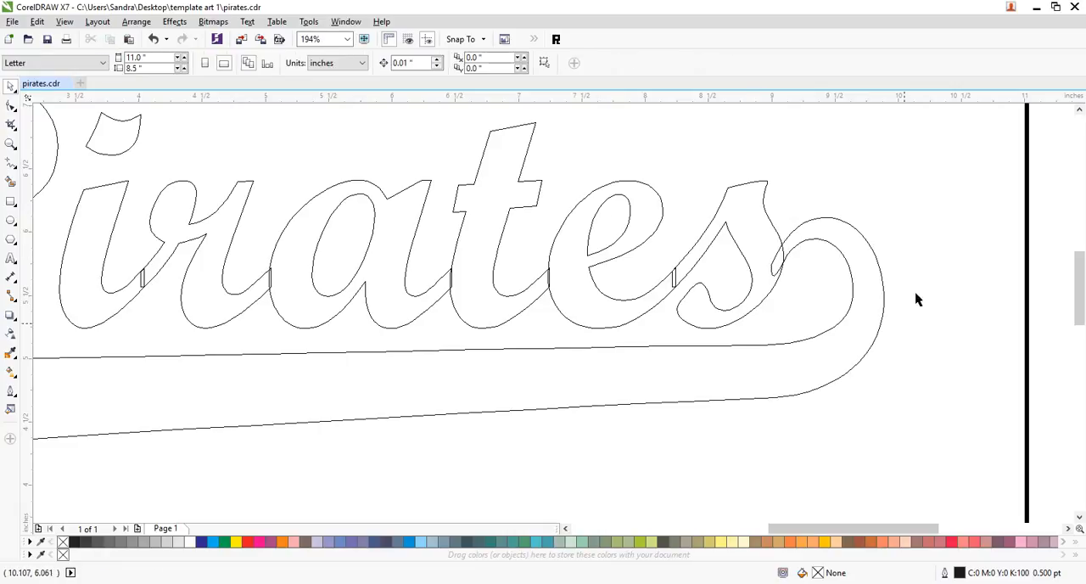
# - Save the document and switch the display from Wireframe to Enhanced view
pyautogui.click(11, 144)
pyautogui.hotkey('shift', 'F4')
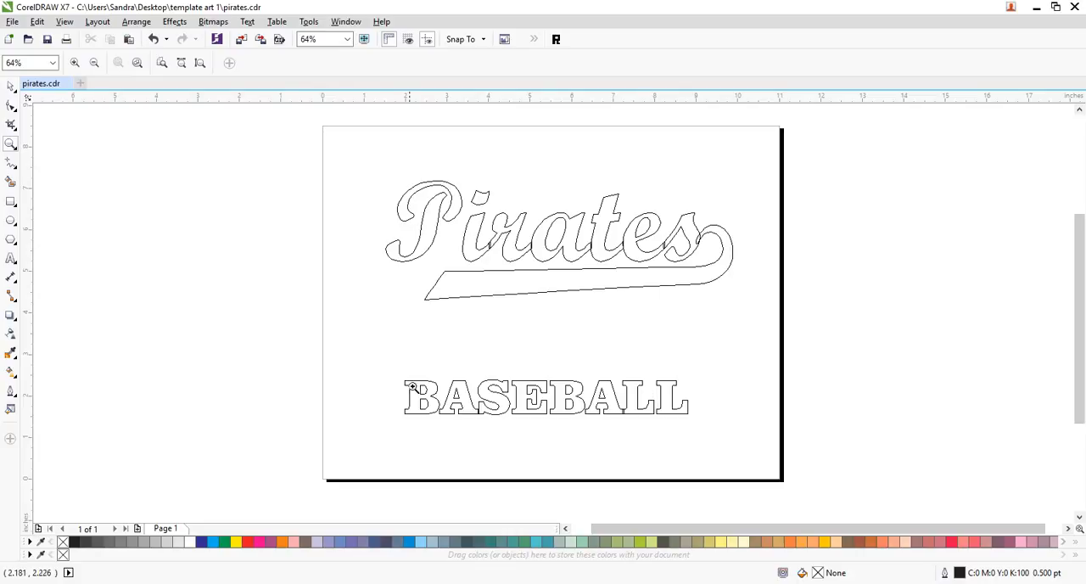
pyautogui.click(10, 87)
pyautogui.click(11, 145)
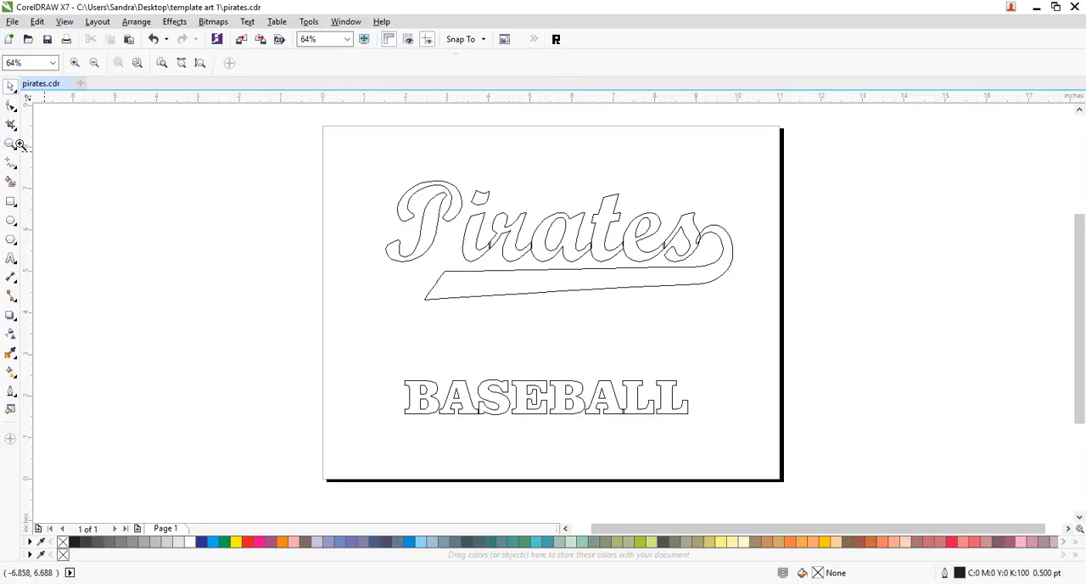
pyautogui.moveTo(353, 172); pyautogui.dragTo(854, 373)
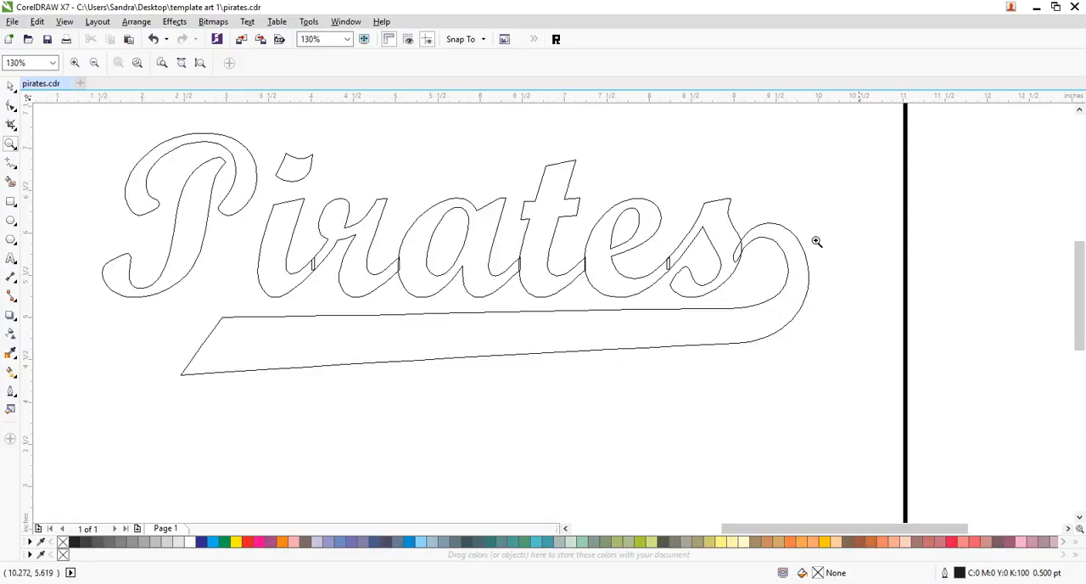
pyautogui.click(10, 87)
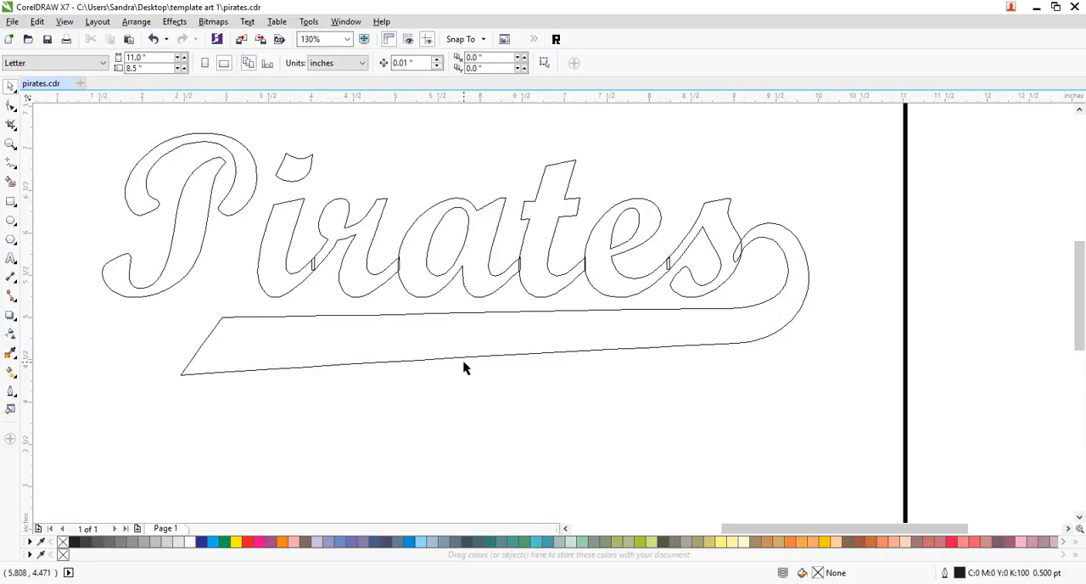
pyautogui.hotkey('ctrl', 's')
pyautogui.hotkey('alt', 'v')
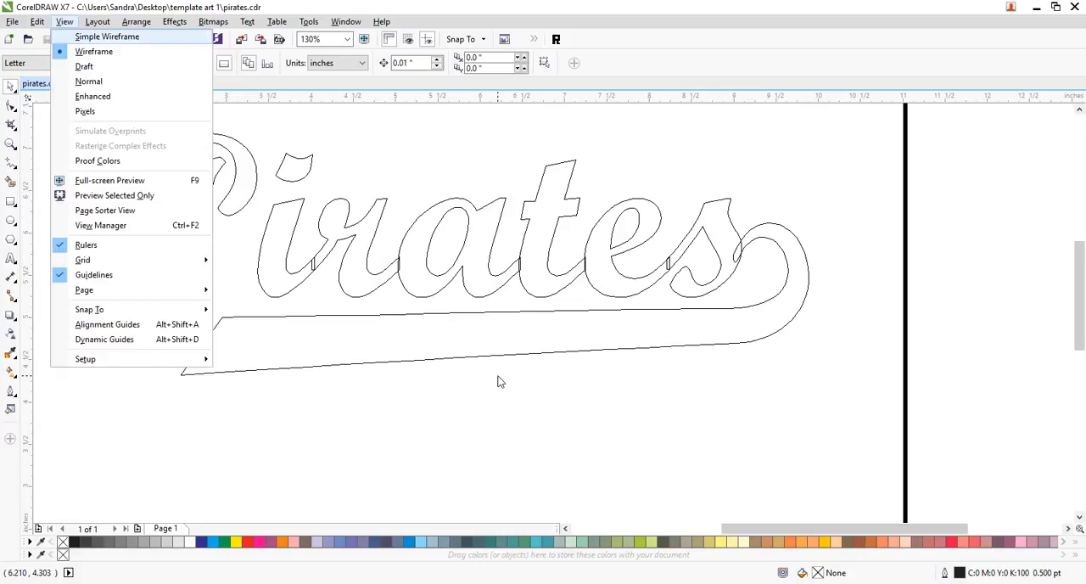
pyautogui.press('e')
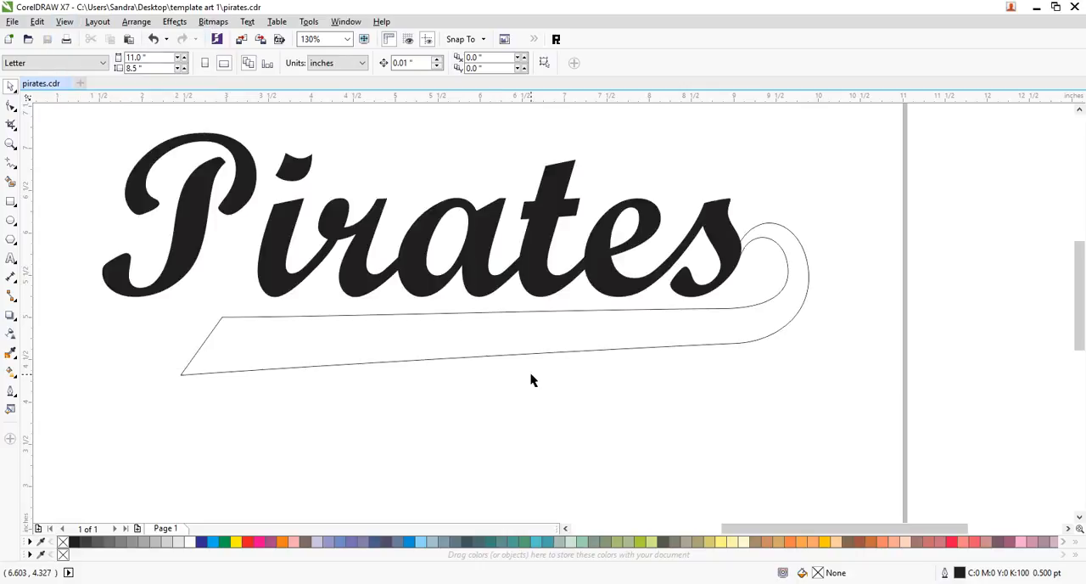
# - Fill the swoosh tail beneath "Pirates" with black
pyautogui.click(420, 319)
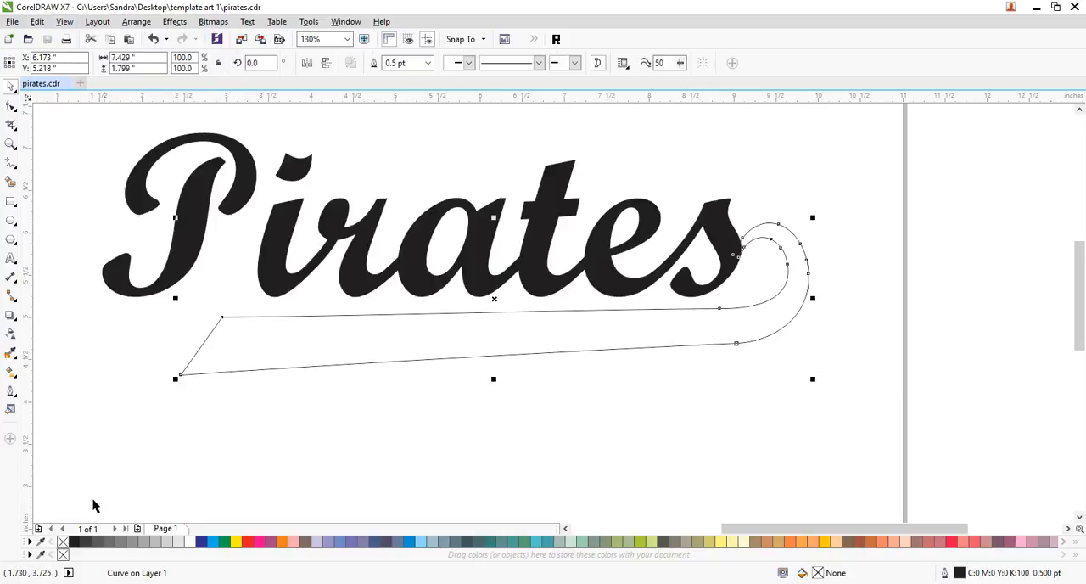
pyautogui.click(75, 541)
pyautogui.click(331, 469)
# - Extend the tail's lower left corner into a longer point and bend its left end into a concave curve
pyautogui.click(301, 335)
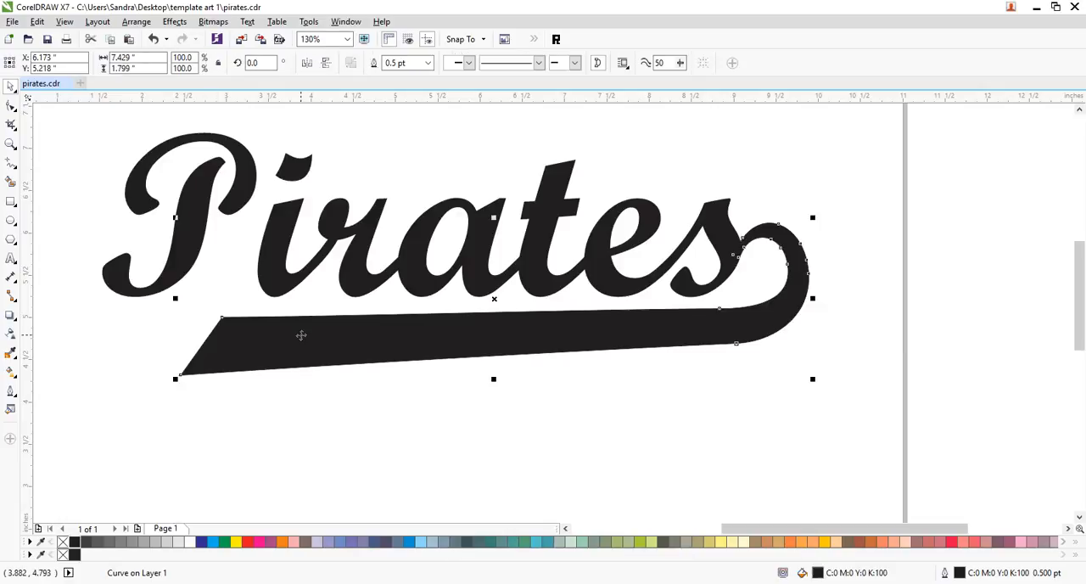
pyautogui.click(11, 106)
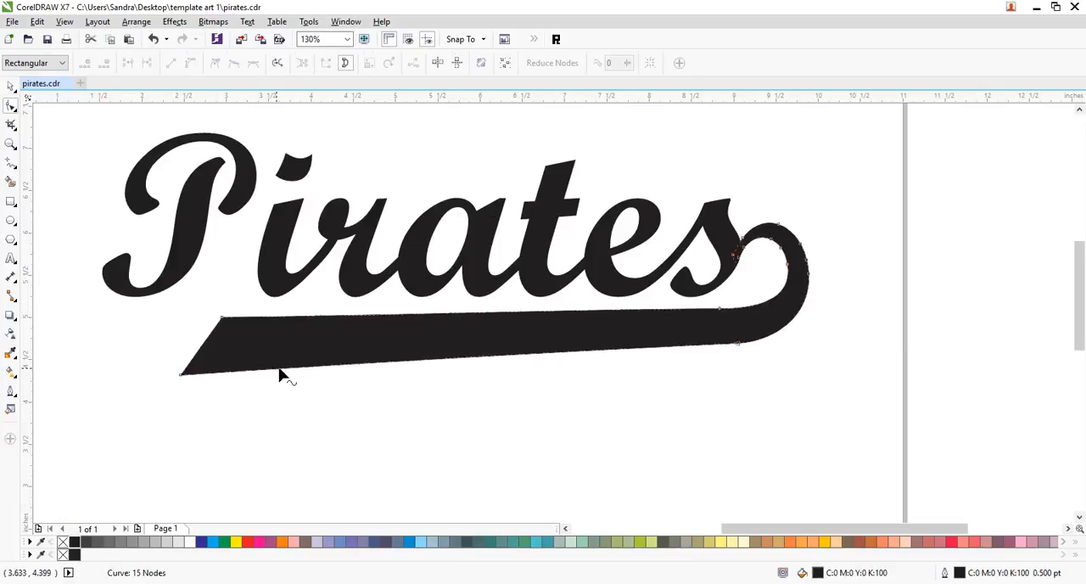
pyautogui.moveTo(180, 375); pyautogui.dragTo(203, 359)
pyautogui.click(223, 317)
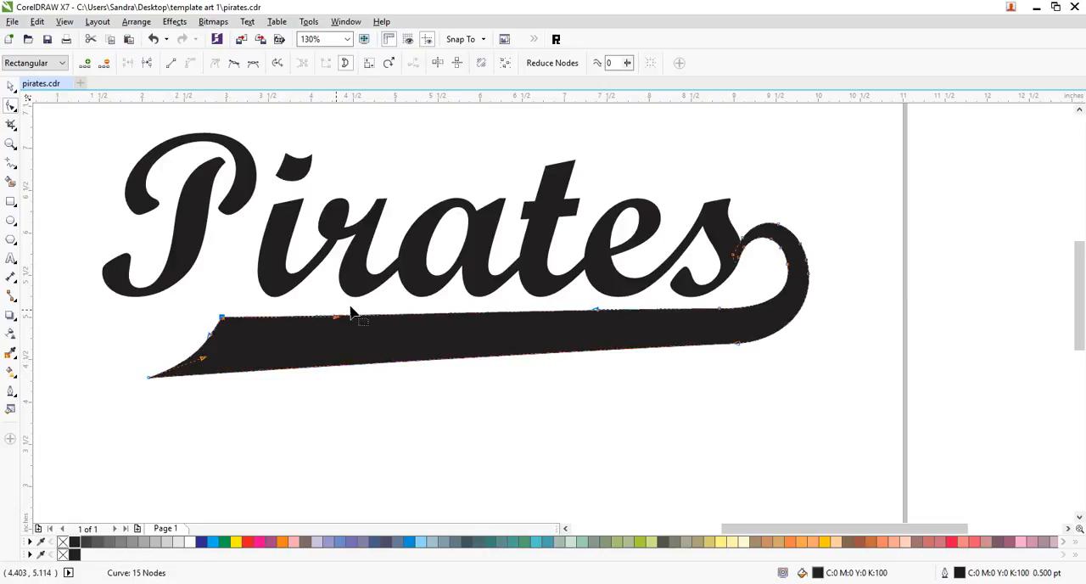
pyautogui.click(230, 308)
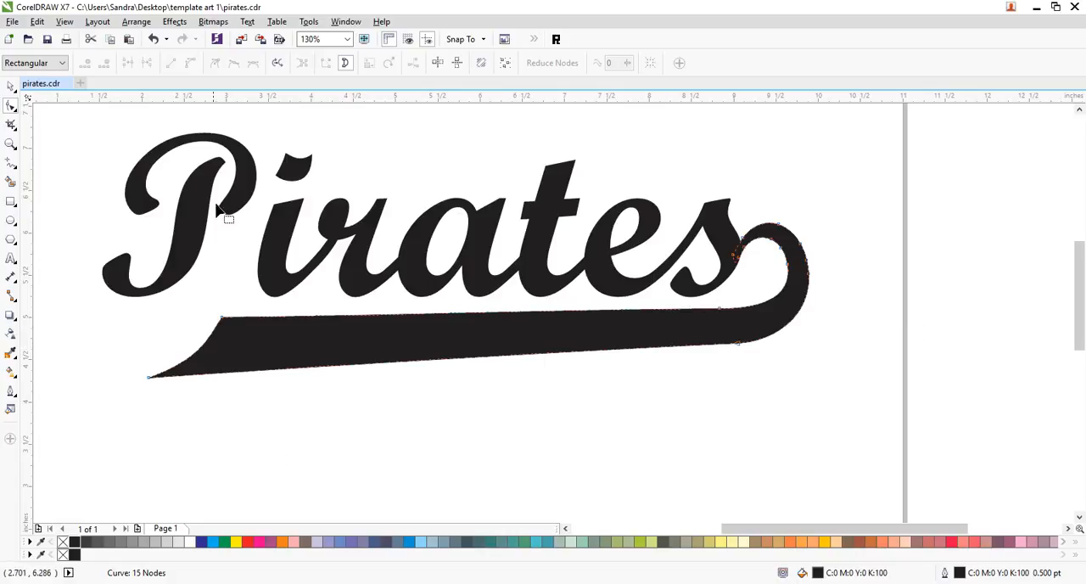
pyautogui.click(10, 88)
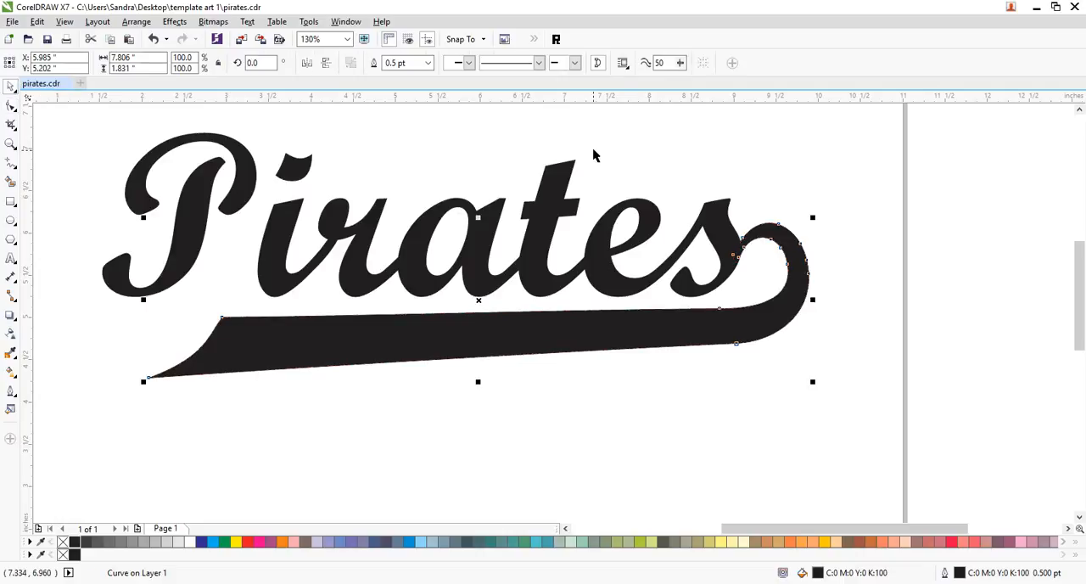
# - Apply an unconstrained envelope to "Pirates", pulling its lower left corner down and curving the bottom edge so the P descends beside the swoosh
pyautogui.click(624, 168)
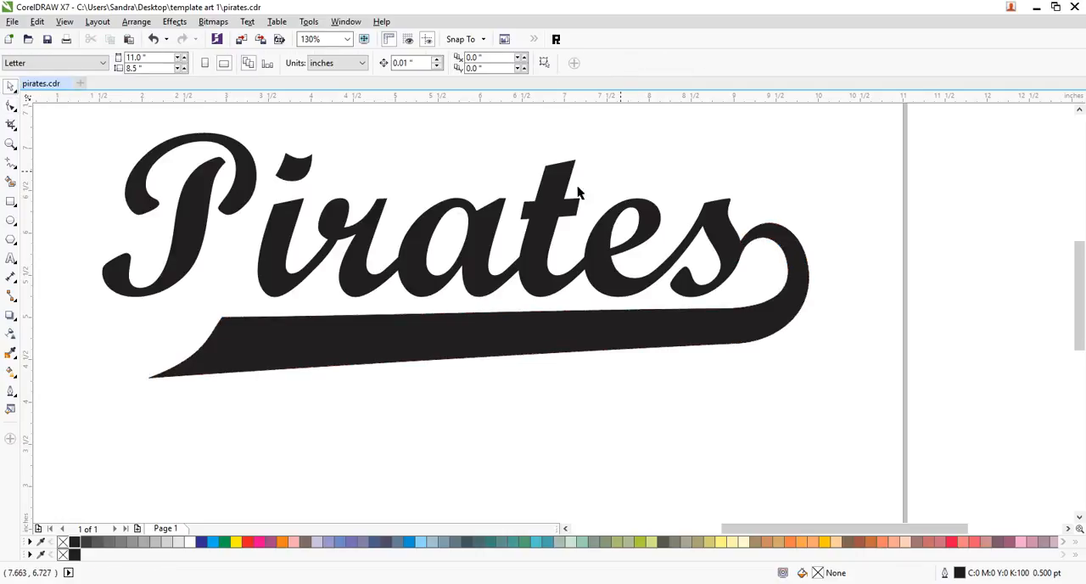
pyautogui.click(552, 202)
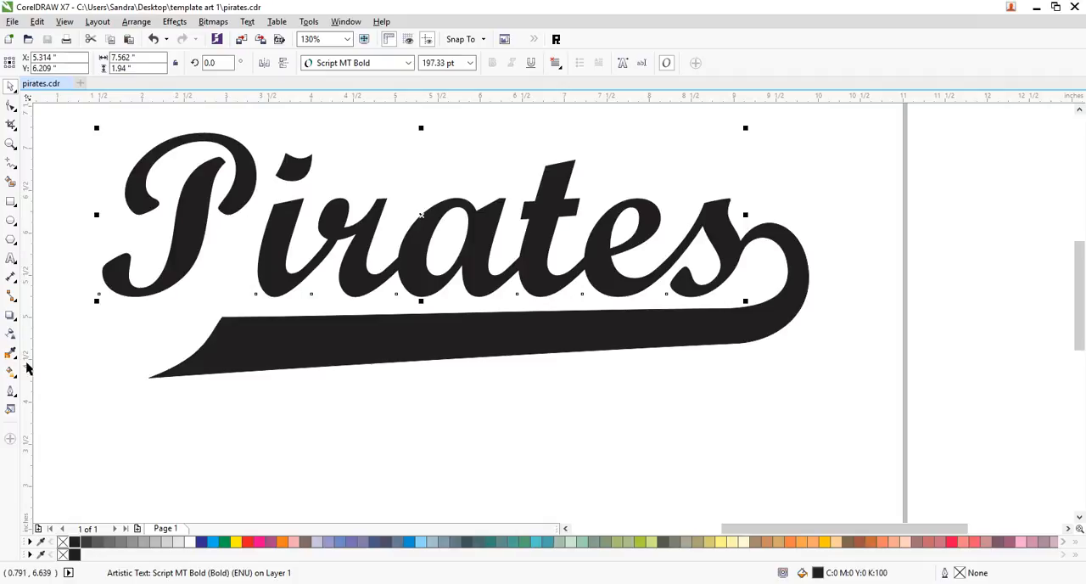
pyautogui.click(10, 316)
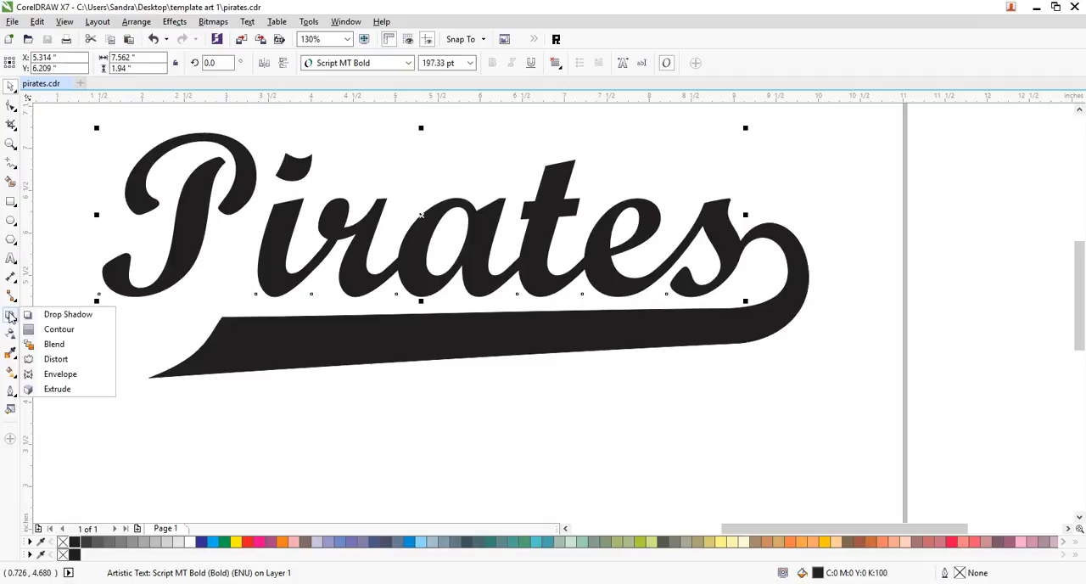
pyautogui.click(51, 376)
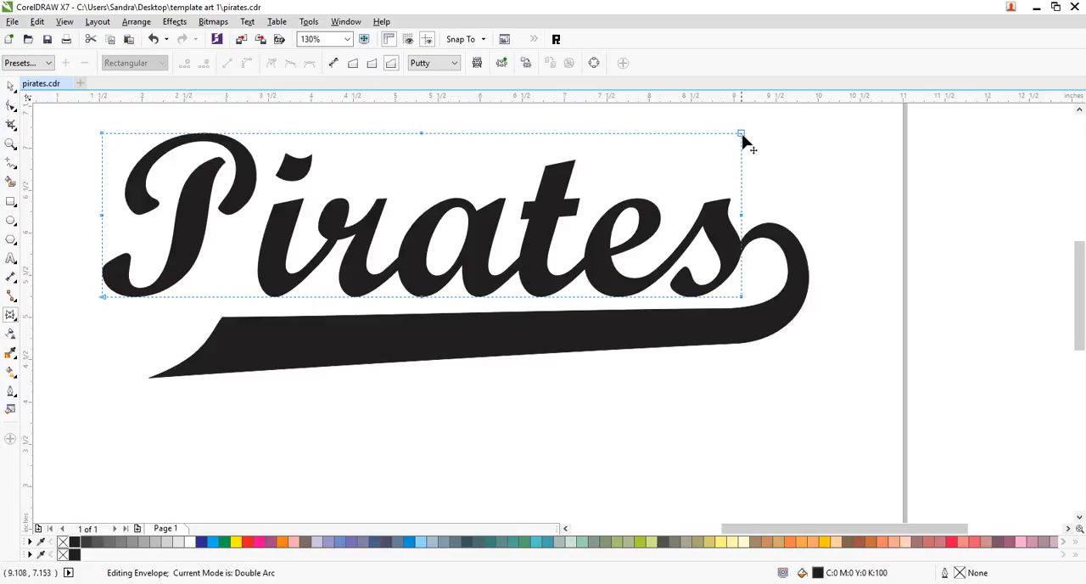
pyautogui.click(334, 66)
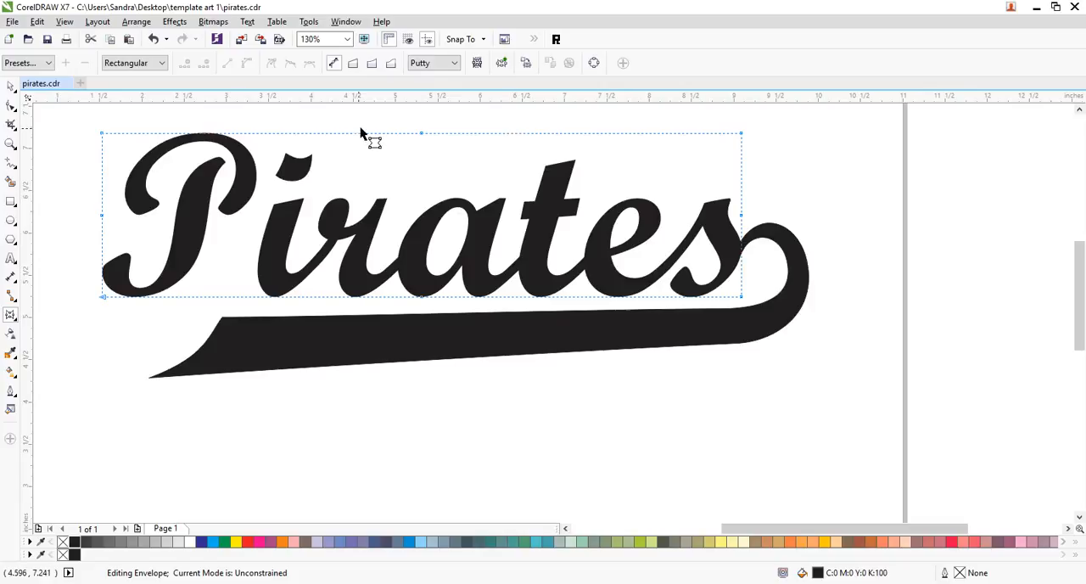
pyautogui.moveTo(102, 299); pyautogui.dragTo(105, 353)
pyautogui.moveTo(212, 358); pyautogui.dragTo(200, 311)
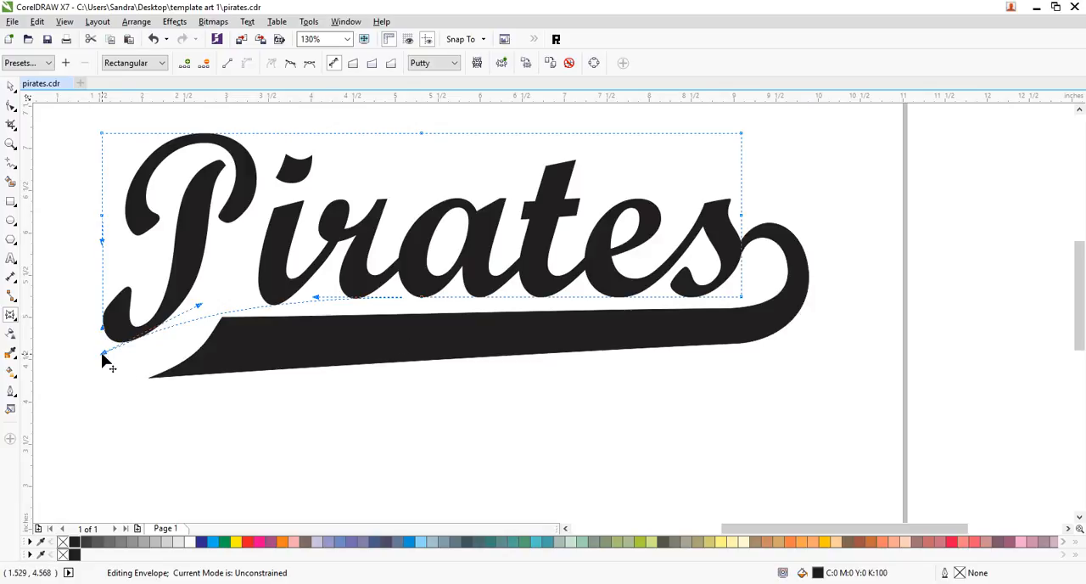
pyautogui.moveTo(101, 361); pyautogui.dragTo(103, 371)
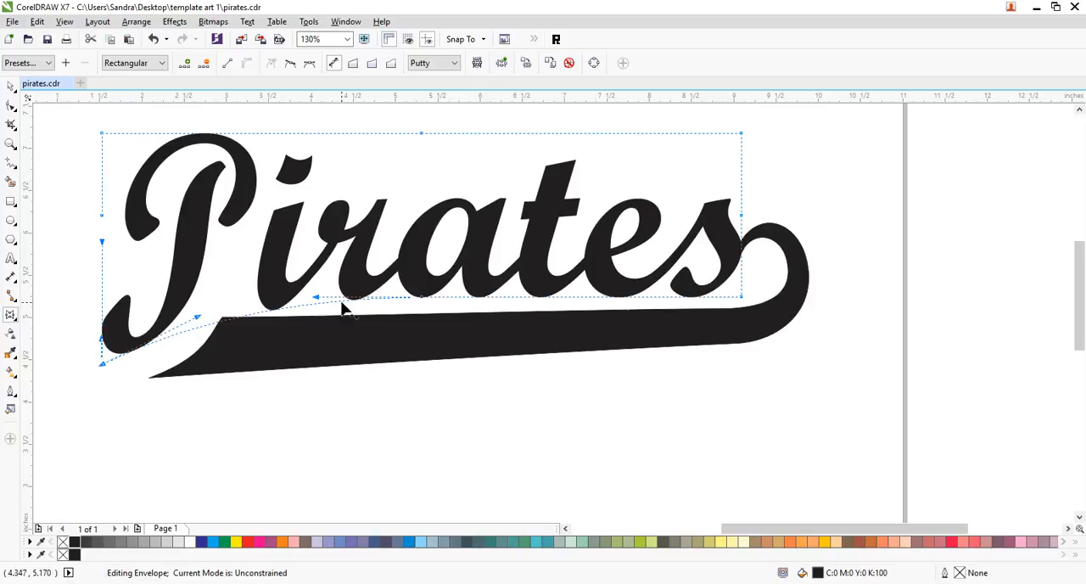
pyautogui.moveTo(197, 320); pyautogui.dragTo(207, 306)
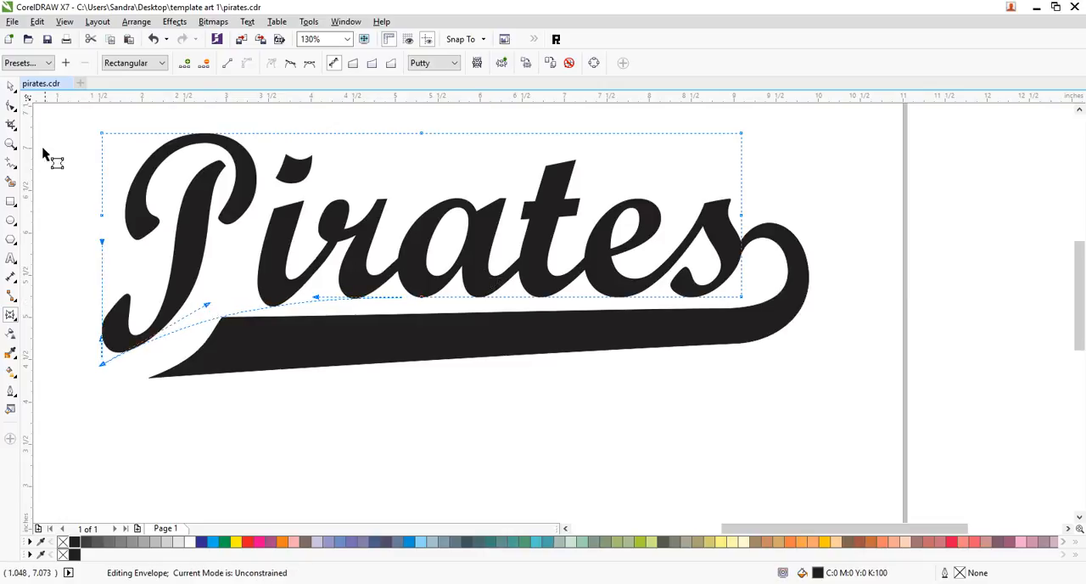
# - Skew "Pirates" slightly to the right, shift it back so the s meets the swoosh hook, and save the document
pyautogui.click(10, 85)
pyautogui.click(488, 216)
pyautogui.moveTo(421, 127); pyautogui.dragTo(434, 126)
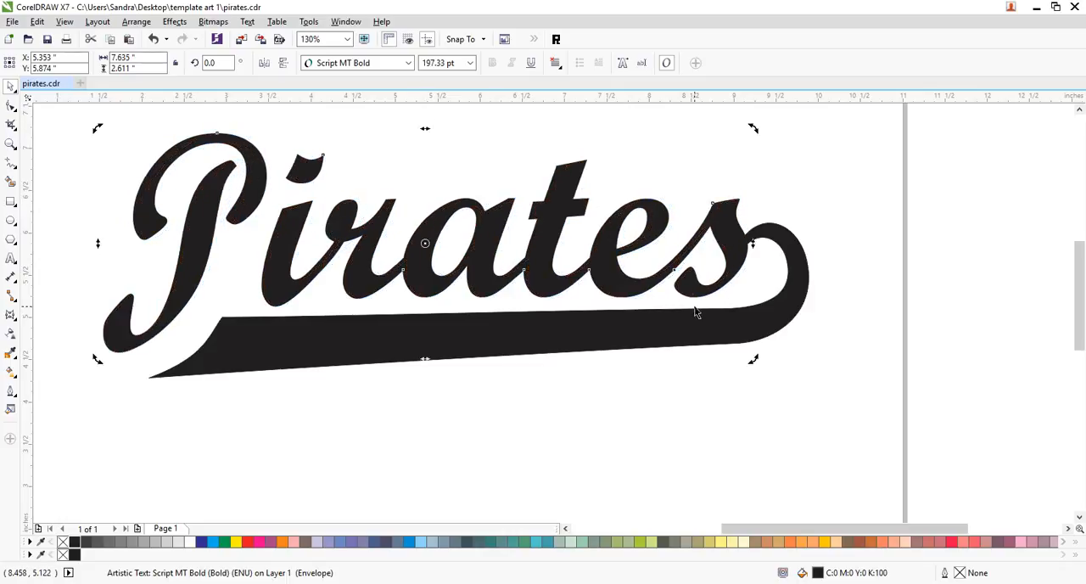
pyautogui.moveTo(727, 278); pyautogui.dragTo(720, 282)
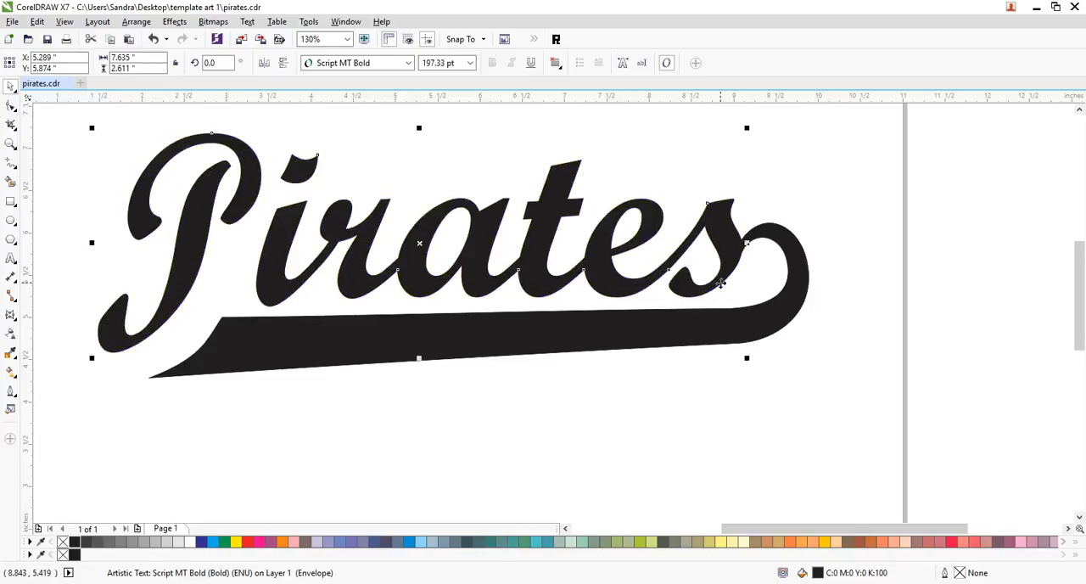
pyautogui.click(845, 212)
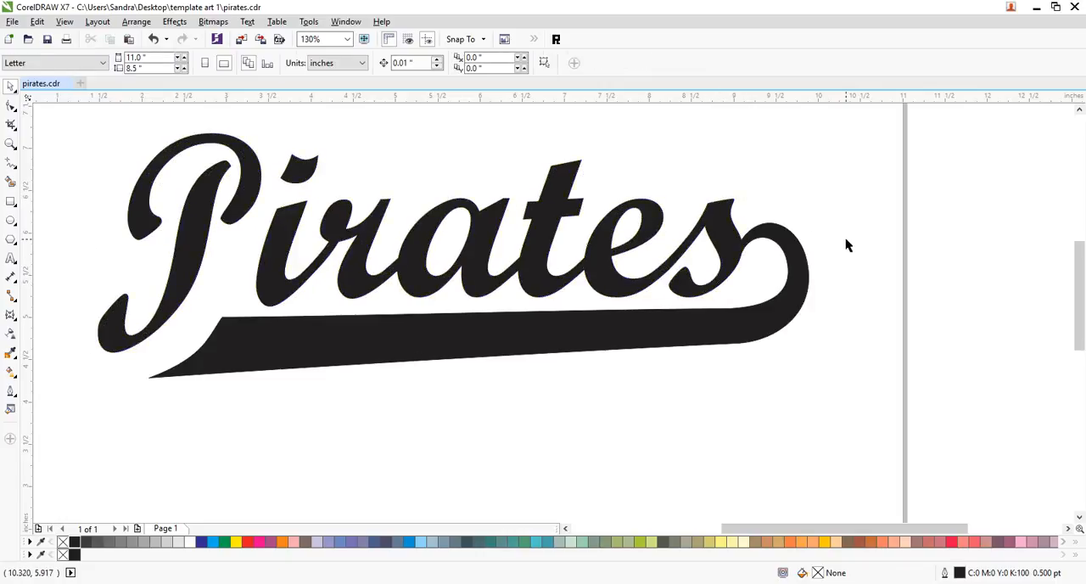
pyautogui.hotkey('ctrl', 's')
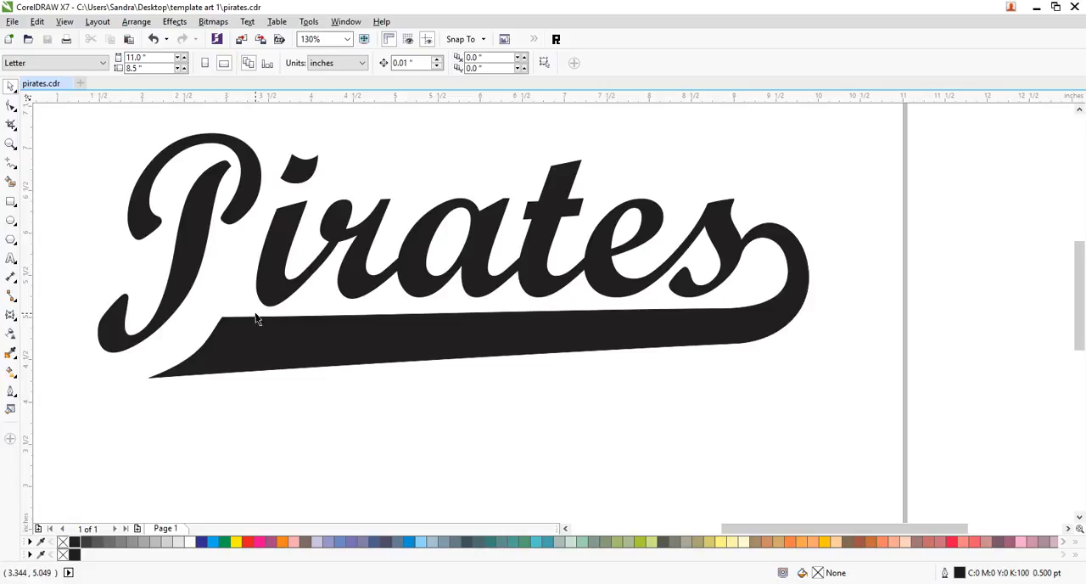
# - Move the enveloped "Pirates" below the swoosh and copy it, and undo the original's move, skew and envelope
pyautogui.click(532, 280)
pyautogui.moveTo(557, 181); pyautogui.dragTo(527, 442)
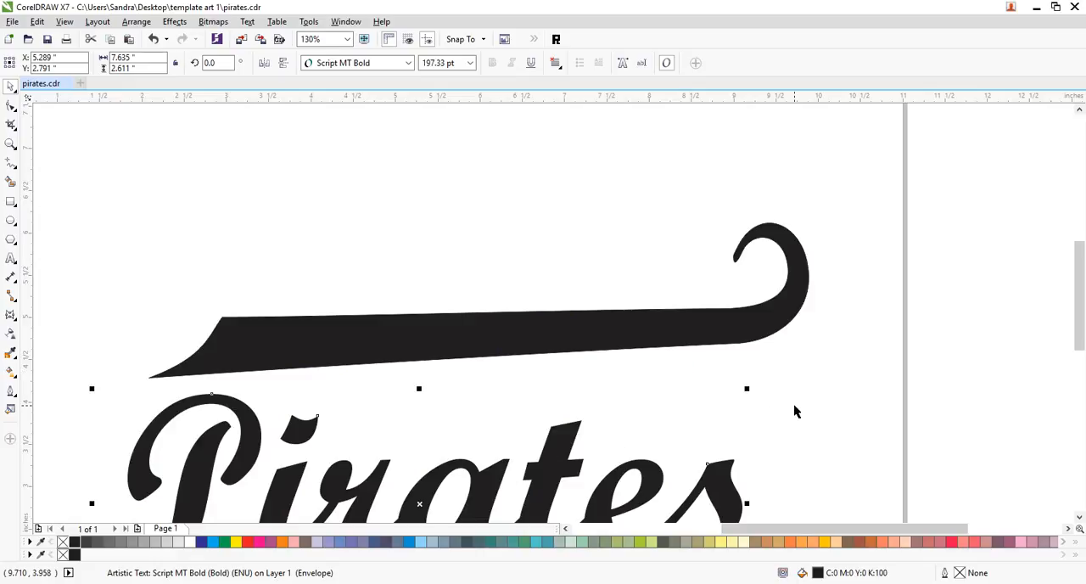
pyautogui.hotkey('ctrl', 'z')
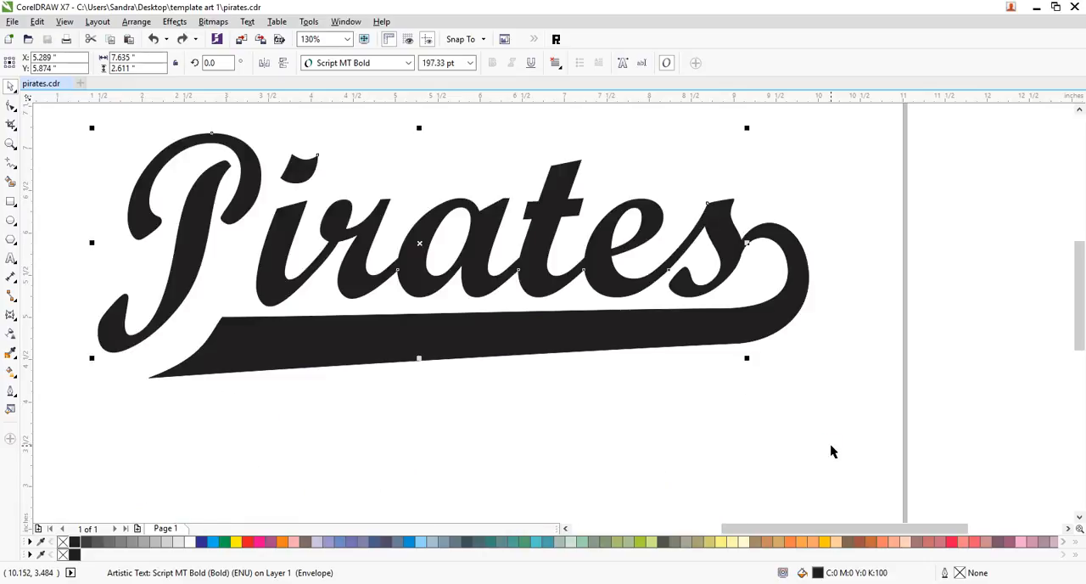
pyautogui.hotkey('ctrl', 'z')
pyautogui.hotkey('ctrl', 'z')
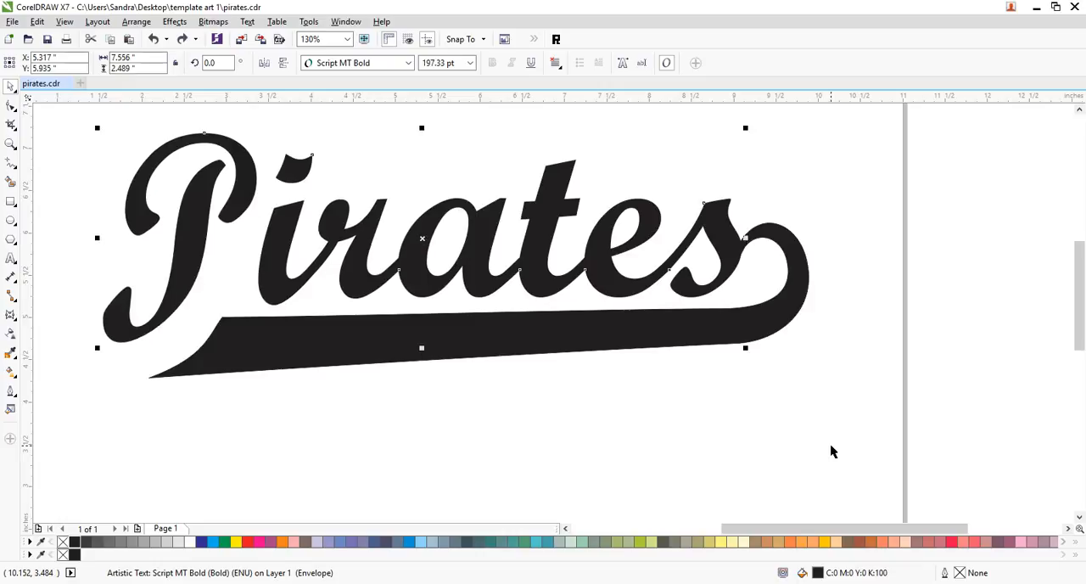
pyautogui.hotkey('ctrl', 'z')
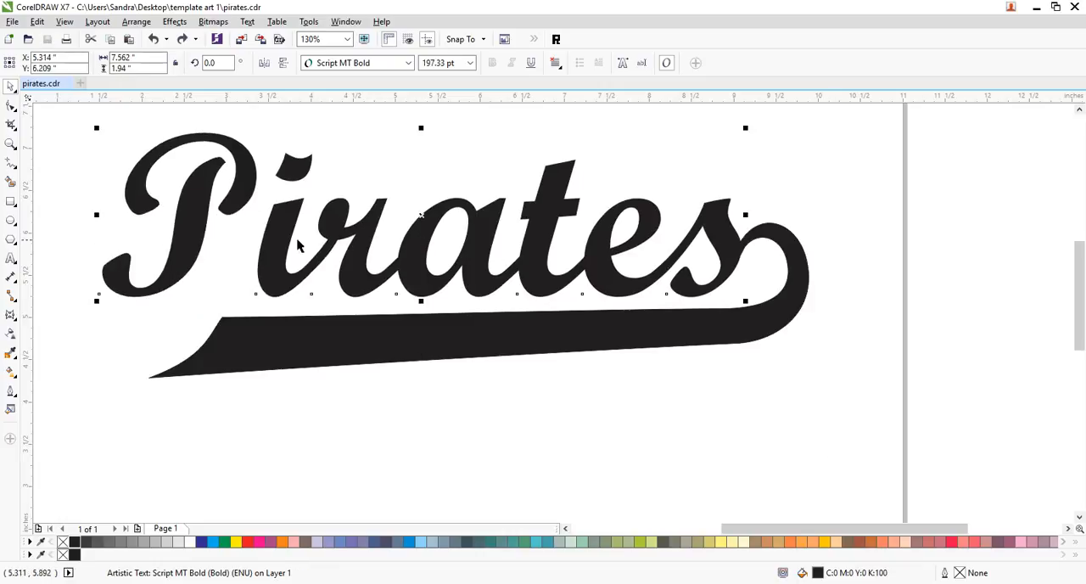
# - Paste the copied enveloped "Pirates" below the swoosh tail
pyautogui.click(881, 186)
pyautogui.click(686, 236)
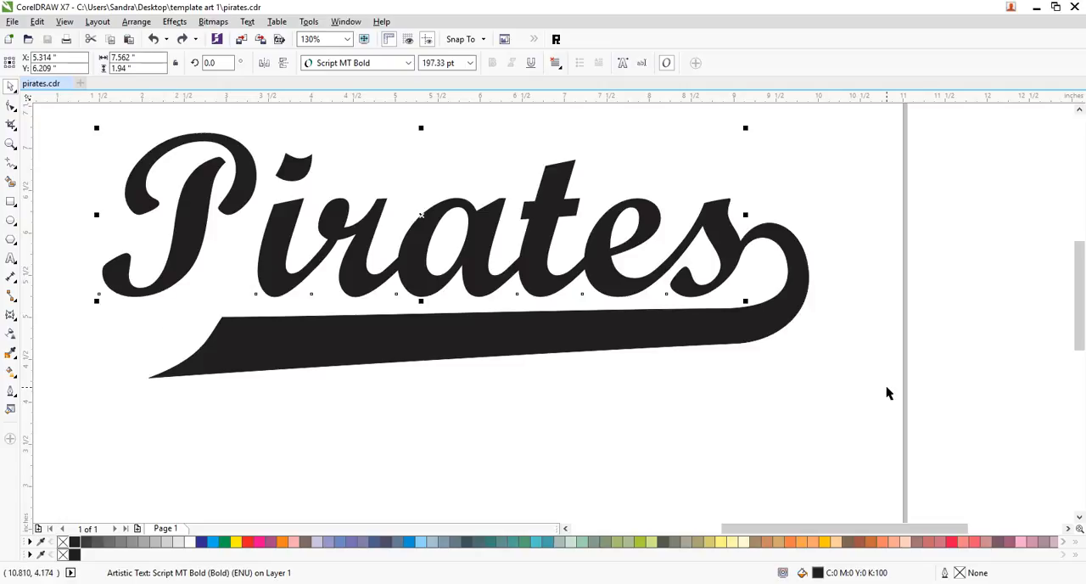
pyautogui.hotkey('ctrl', 'd')
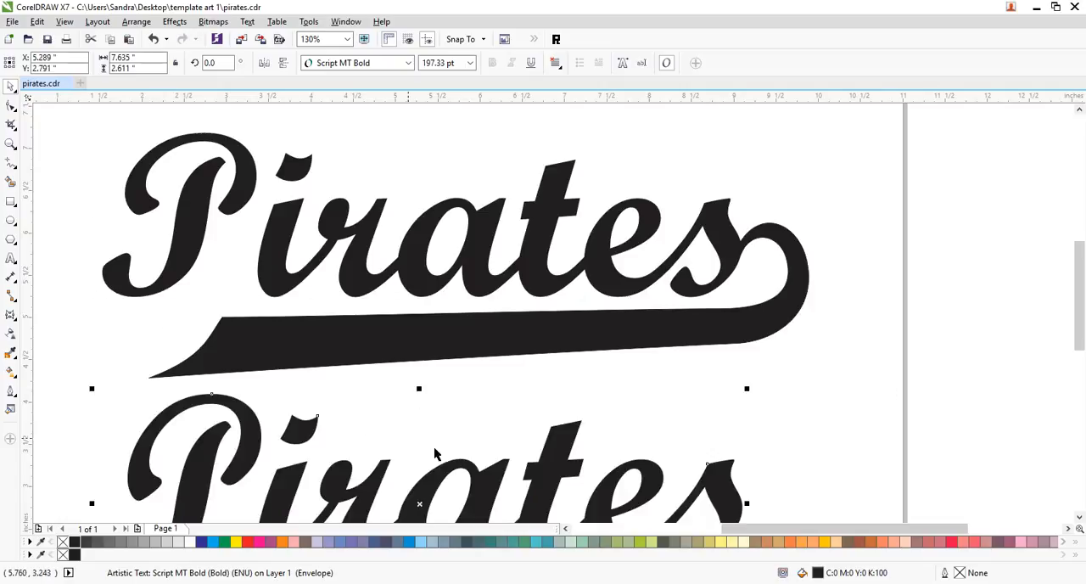
pyautogui.click(747, 428)
pyautogui.click(564, 462)
pyautogui.click(647, 406)
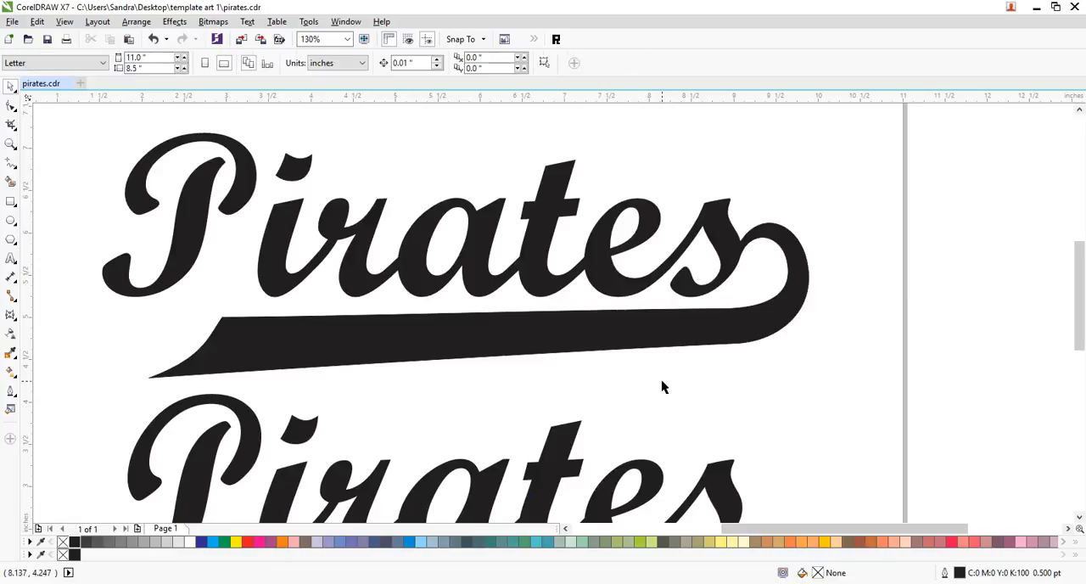
# - Replace the upper "Pirates" text with "Jaguars" and scale it down to about 7.56 inches wide so the s meets the swoosh hook
pyautogui.click(605, 288)
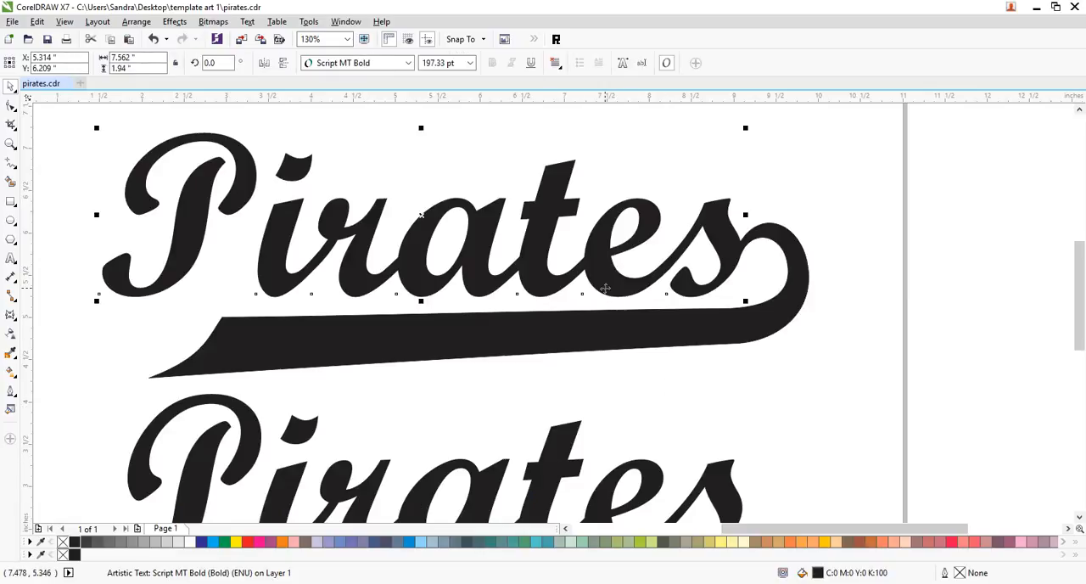
pyautogui.doubleClick(602, 288)
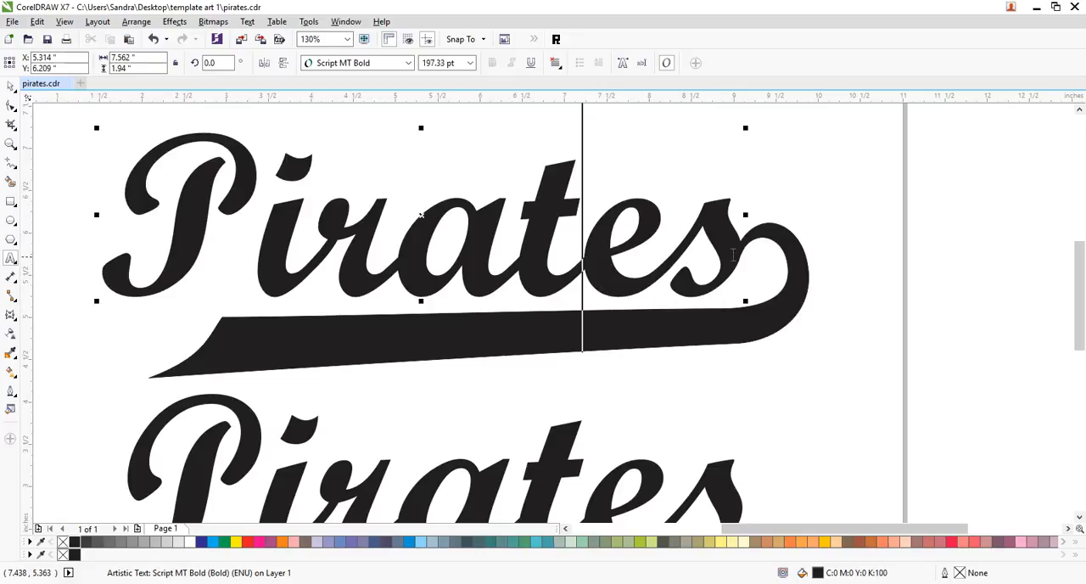
pyautogui.hotkey('ctrl', 'space')
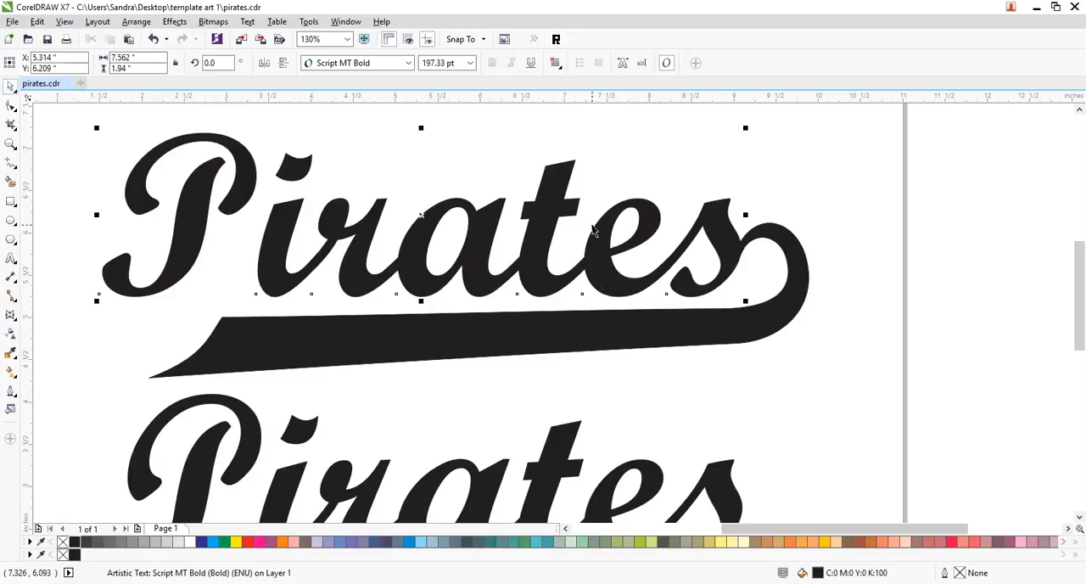
pyautogui.hotkey('ctrl', 'shift', 't')
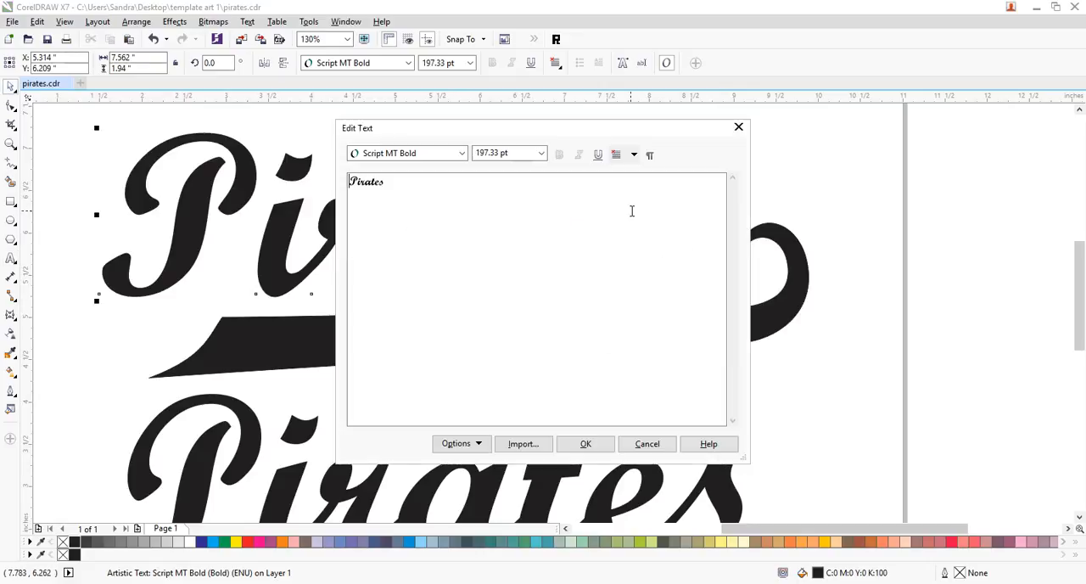
pyautogui.moveTo(403, 183); pyautogui.dragTo(274, 182)
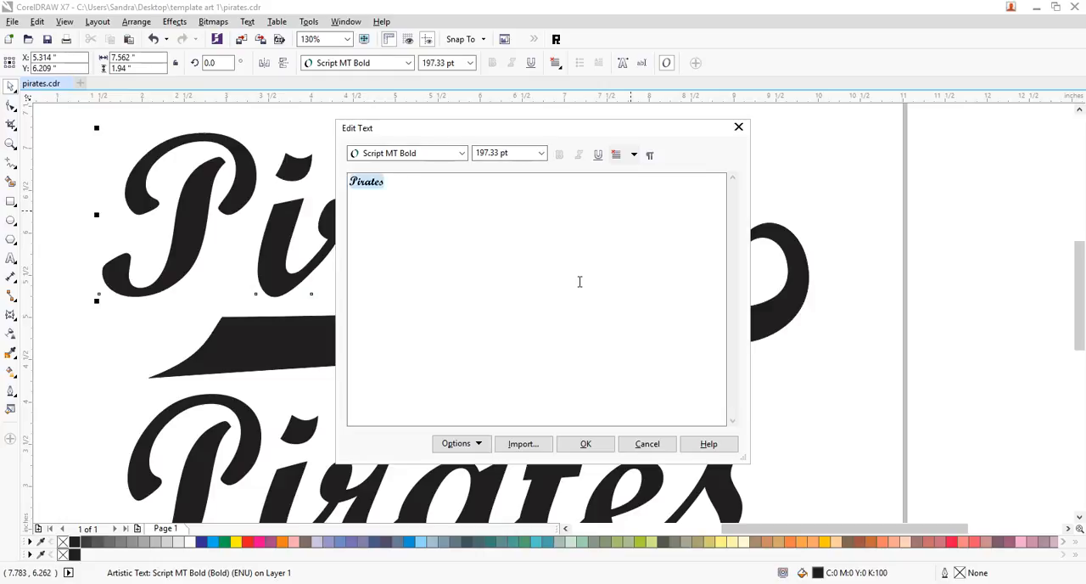
pyautogui.press('BackSpace')
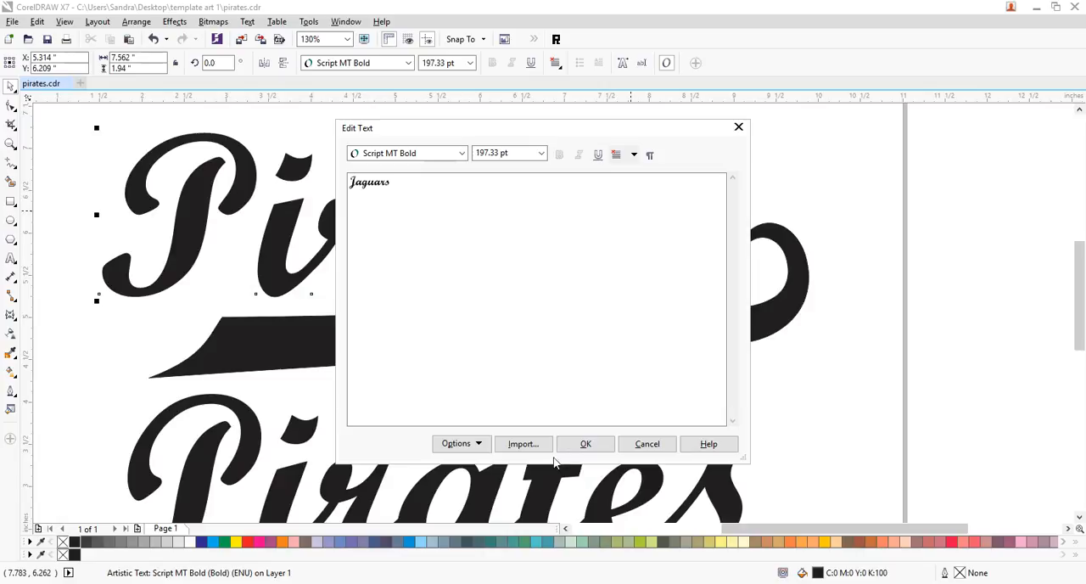
pyautogui.click(585, 443)
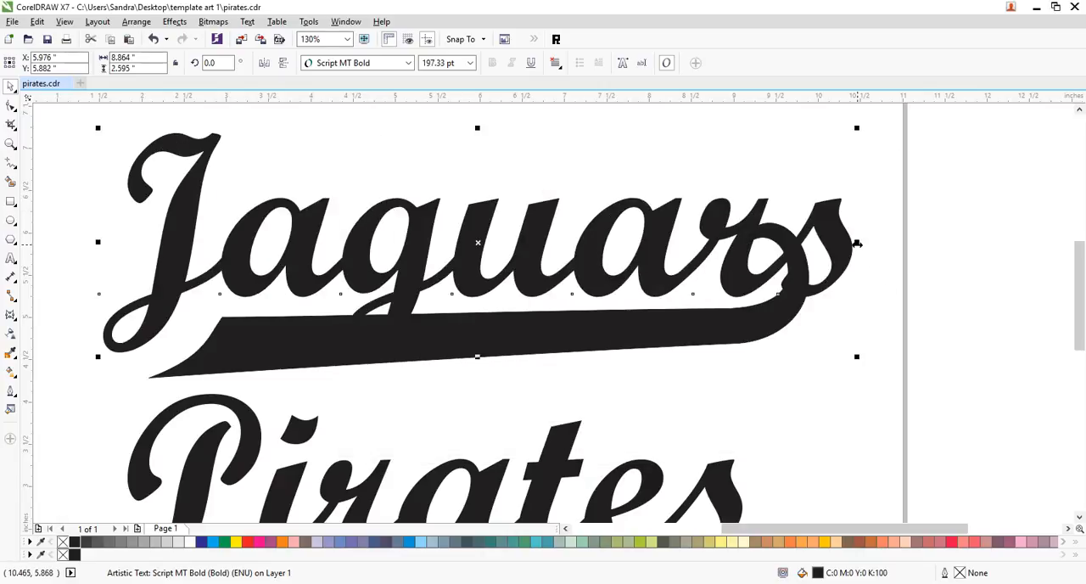
pyautogui.moveTo(858, 129); pyautogui.dragTo(810, 127)
pyautogui.moveTo(810, 249); pyautogui.dragTo(745, 248)
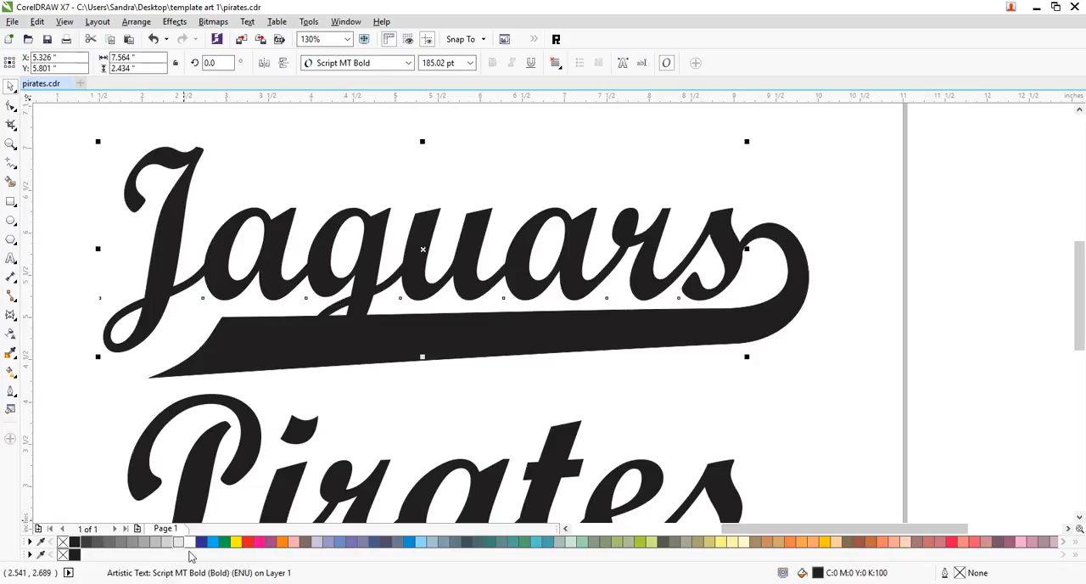
# - Try a white hairline outline on "Jaguars" to set the g apart from the swoosh, and remove the outline again
pyautogui.rightClick(192, 542)
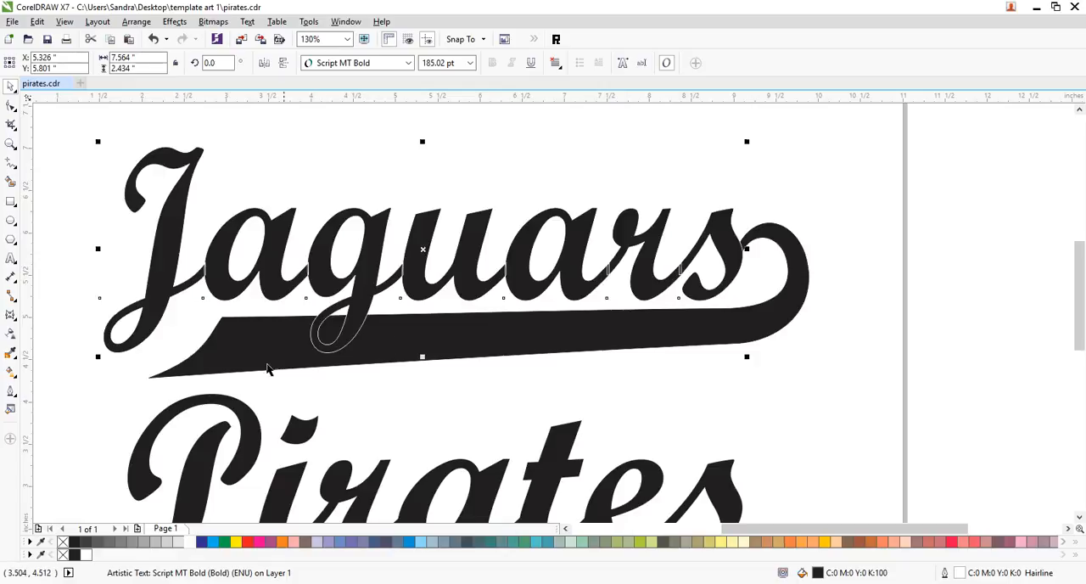
pyautogui.click(803, 393)
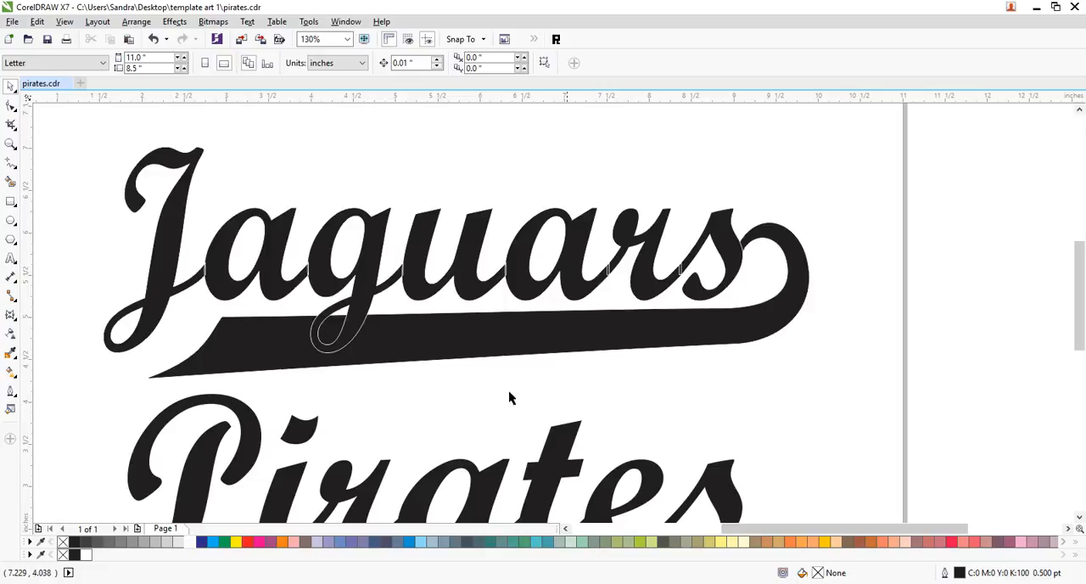
pyautogui.click(365, 286)
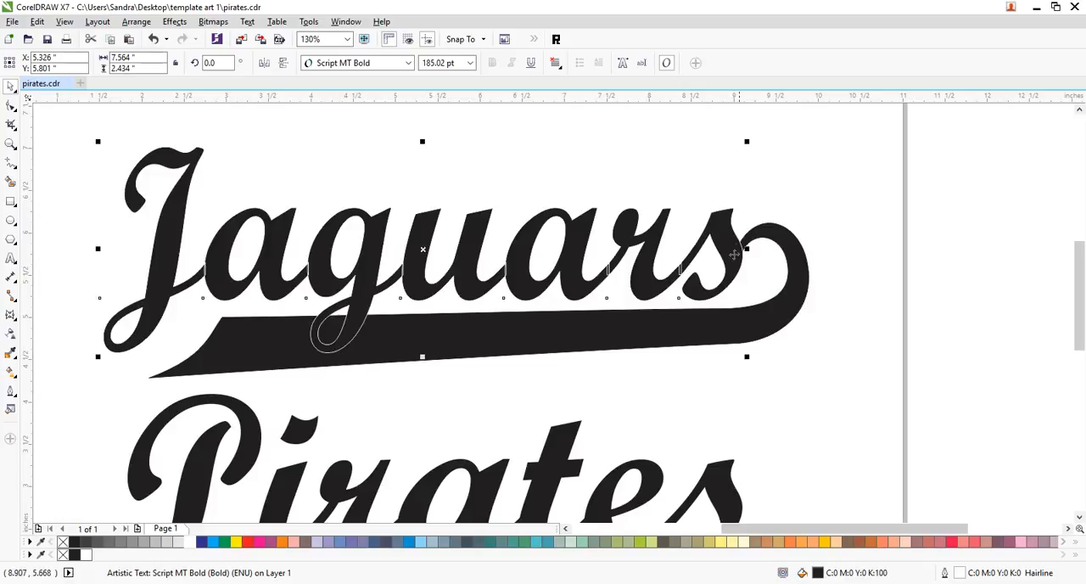
pyautogui.click(809, 408)
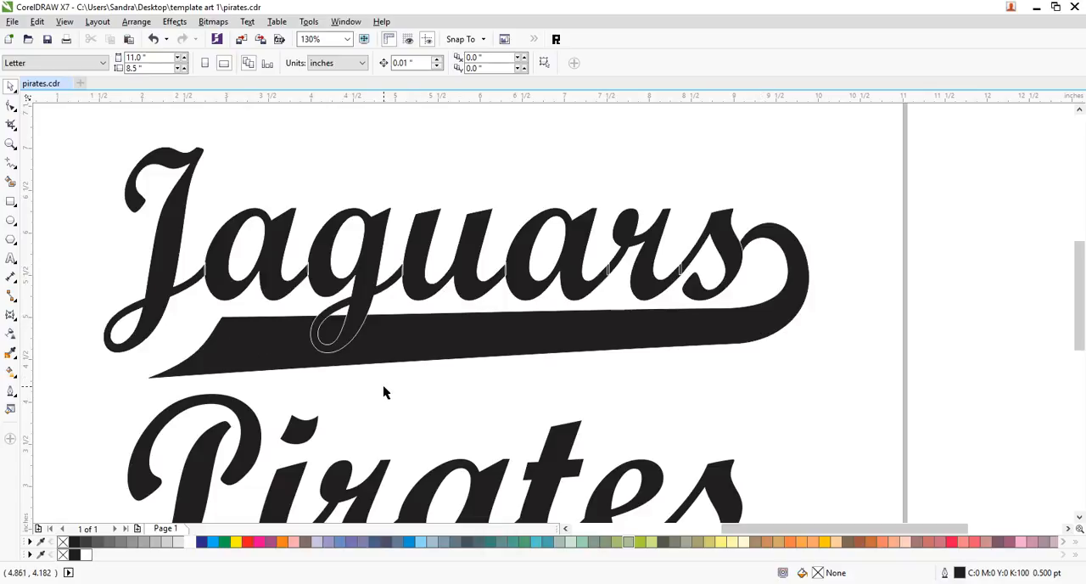
pyautogui.click(350, 331)
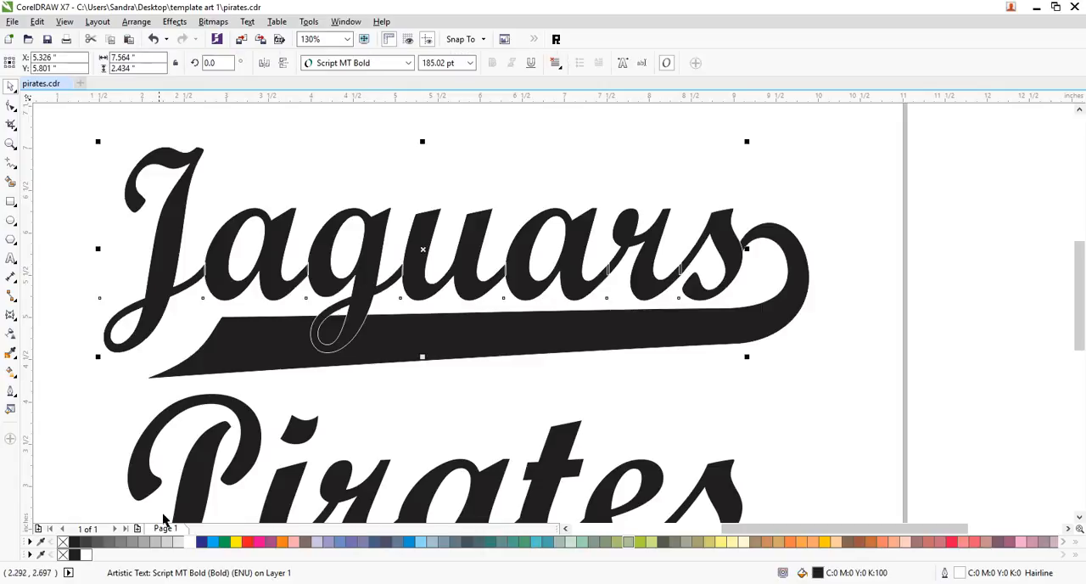
pyautogui.rightClick(62, 542)
pyautogui.click(200, 311)
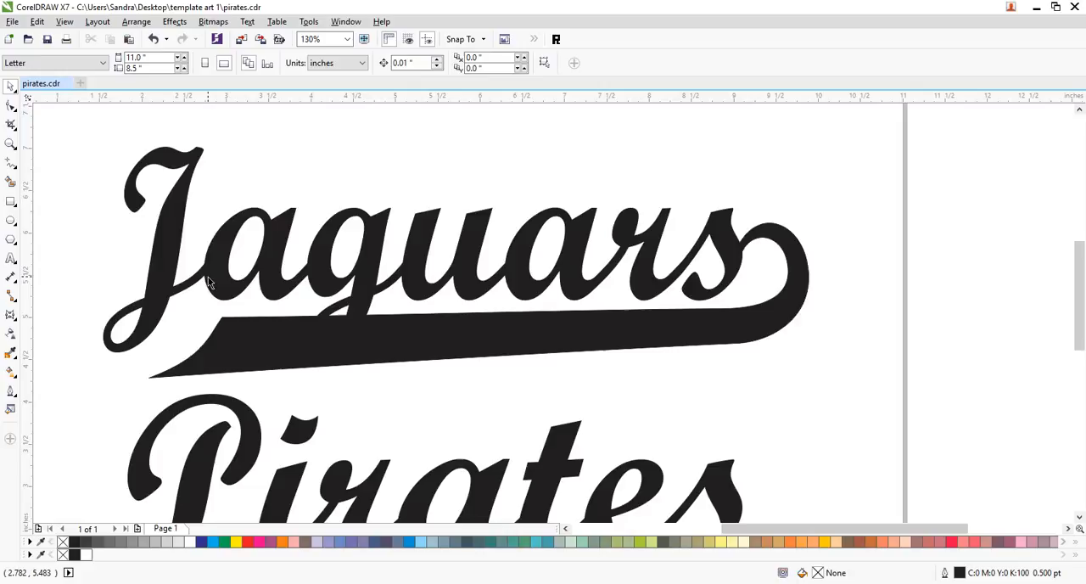
# - Apply a double-arc envelope to "Jaguars", pulling its lower-left corner down to lengthen the J and raising the bottom middle node
pyautogui.click(210, 283)
pyautogui.click(11, 316)
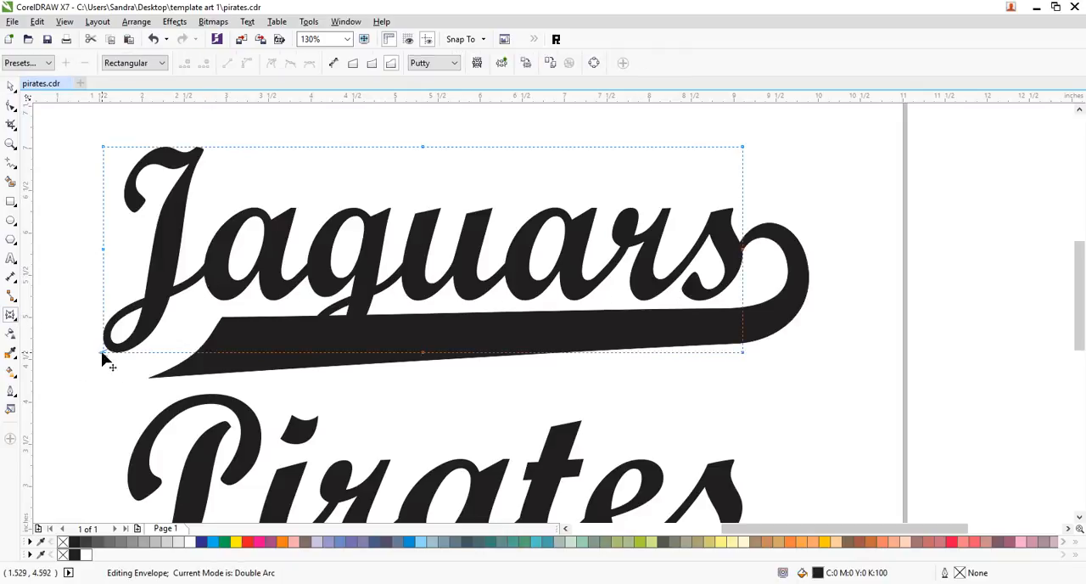
pyautogui.moveTo(103, 349); pyautogui.dragTo(99, 381)
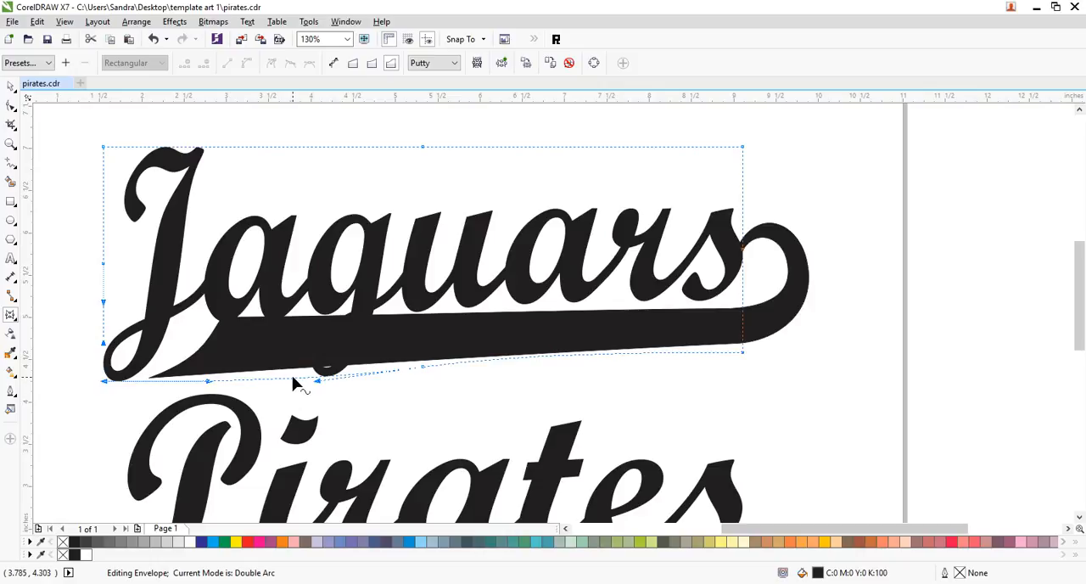
pyautogui.moveTo(421, 371); pyautogui.dragTo(419, 356)
pyautogui.click(422, 359)
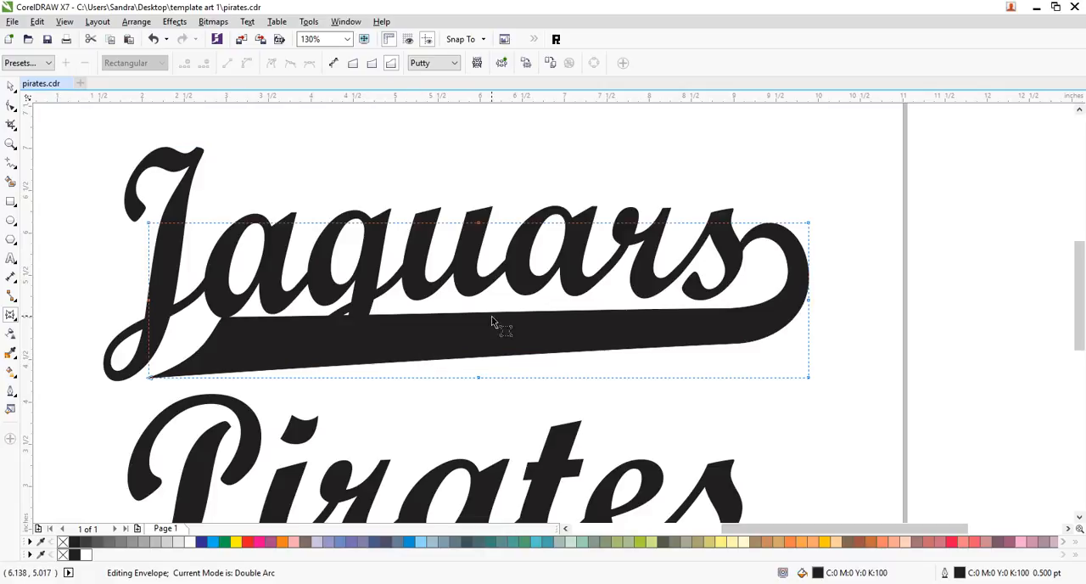
pyautogui.click(176, 204)
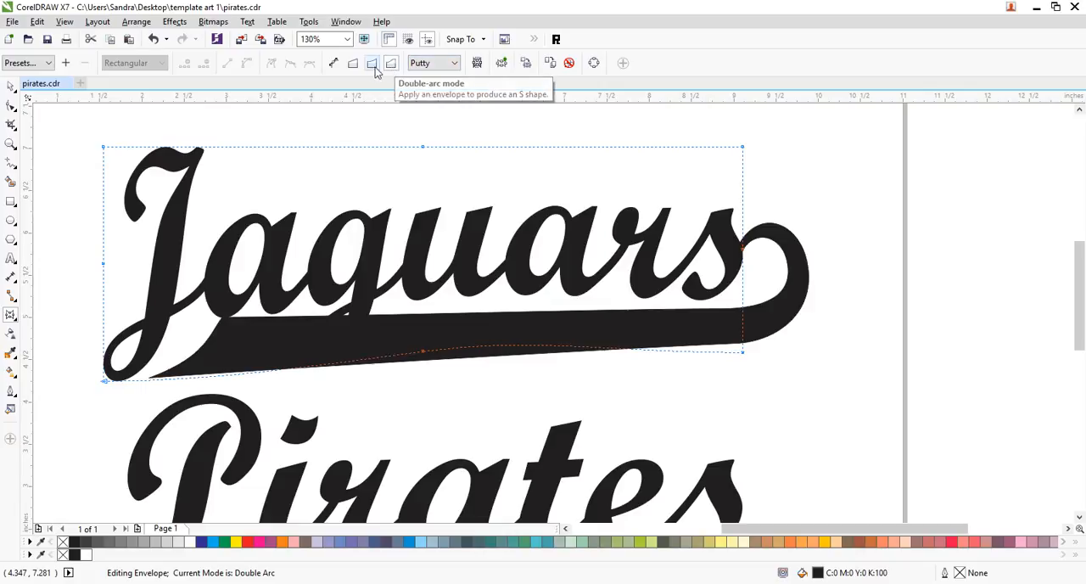
# - Refine the "Jaguars" envelope in unconstrained mode by raising the curve handles along its lower edge between the J and the middle node
pyautogui.click(332, 64)
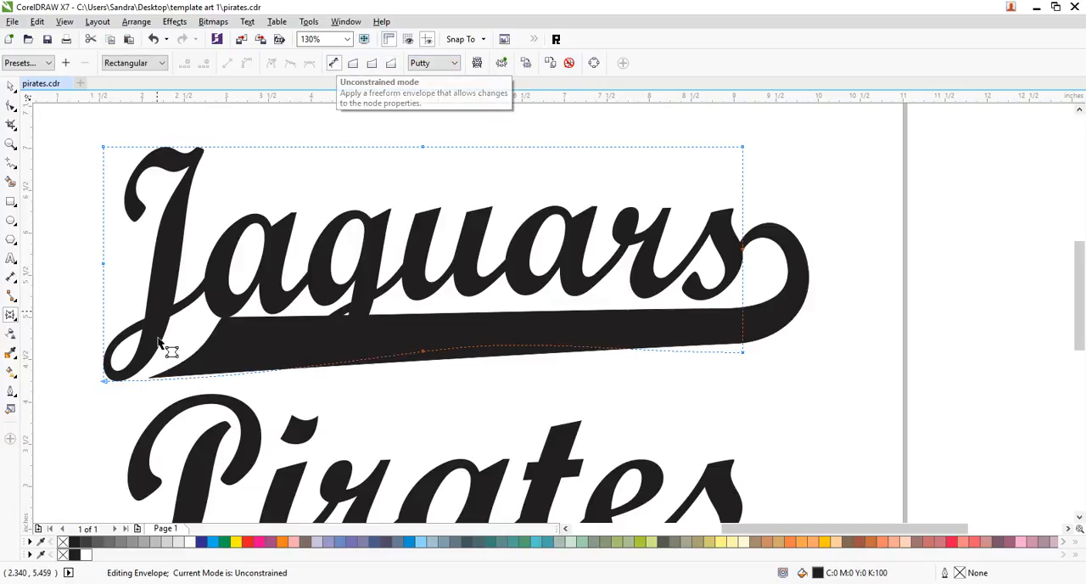
pyautogui.click(104, 382)
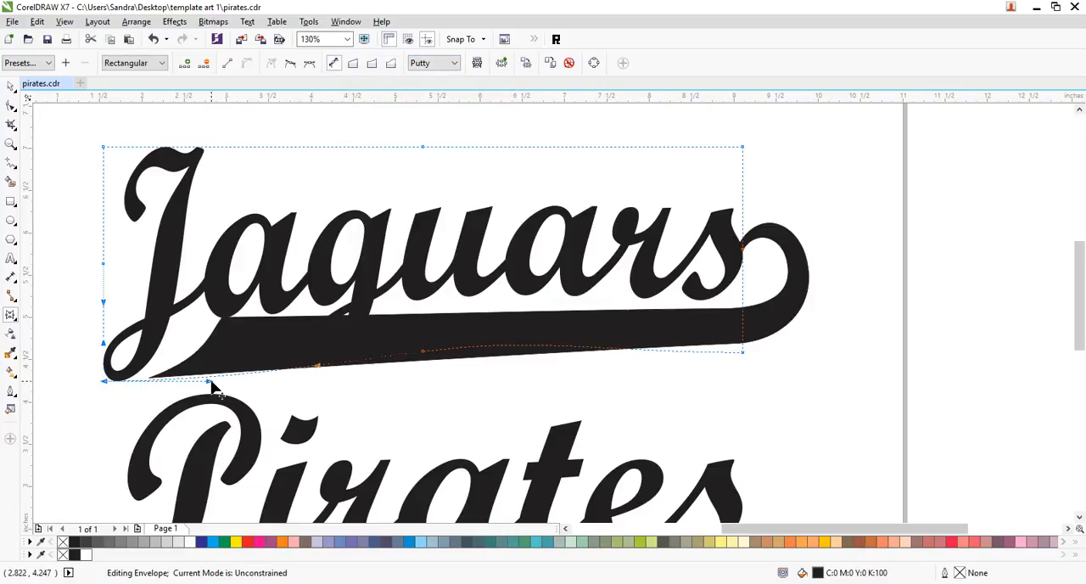
pyautogui.moveTo(212, 385); pyautogui.dragTo(196, 340)
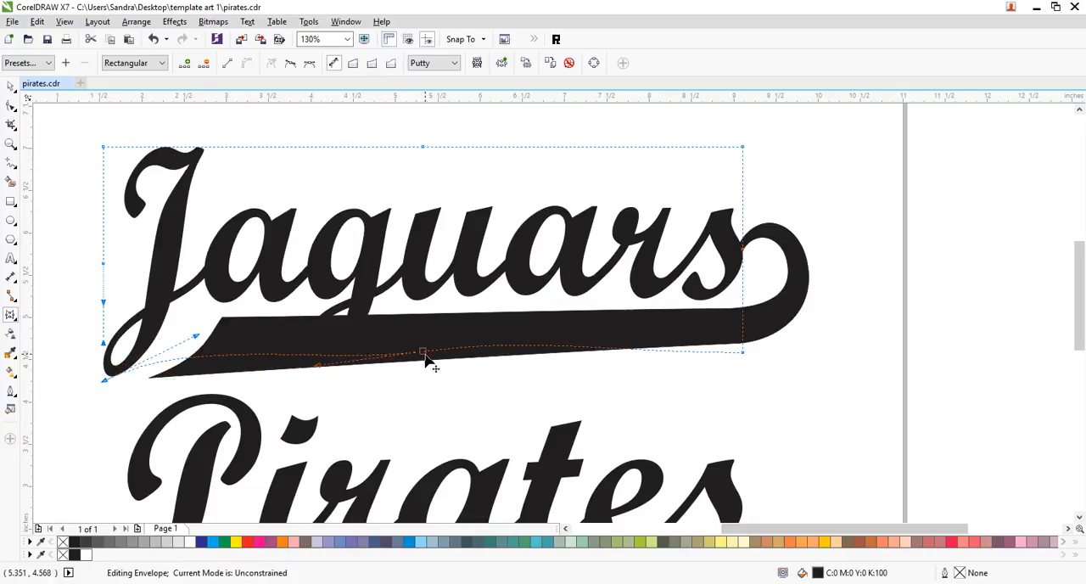
pyautogui.click(321, 369)
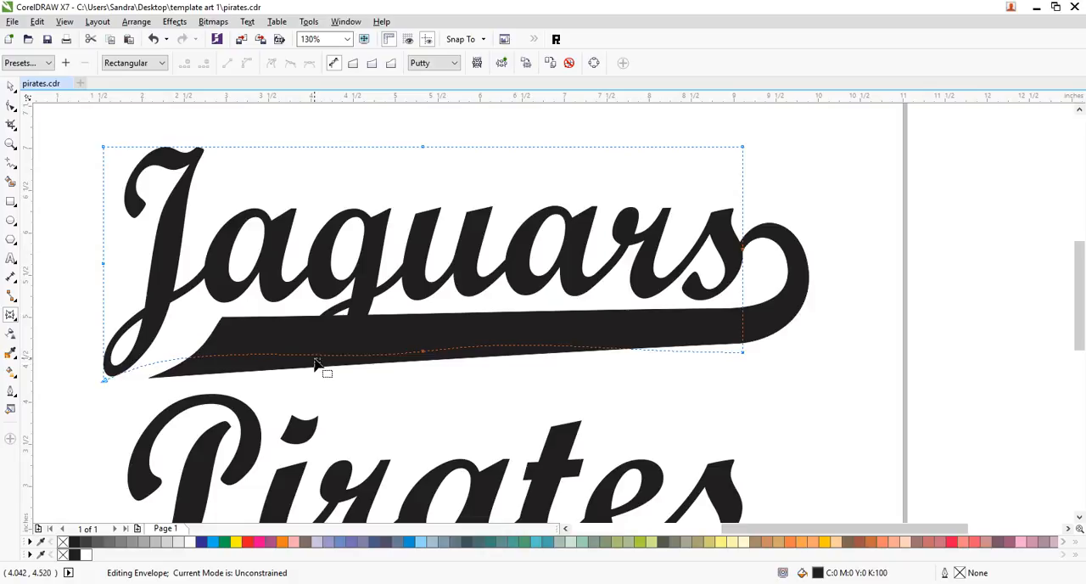
pyautogui.click(422, 352)
pyautogui.moveTo(319, 371); pyautogui.dragTo(317, 359)
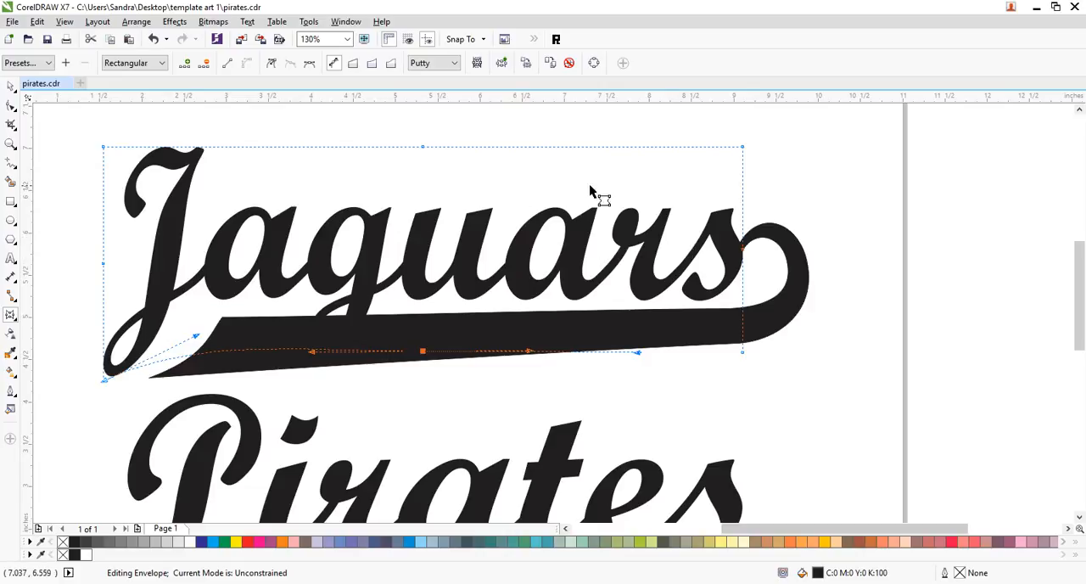
pyautogui.click(11, 85)
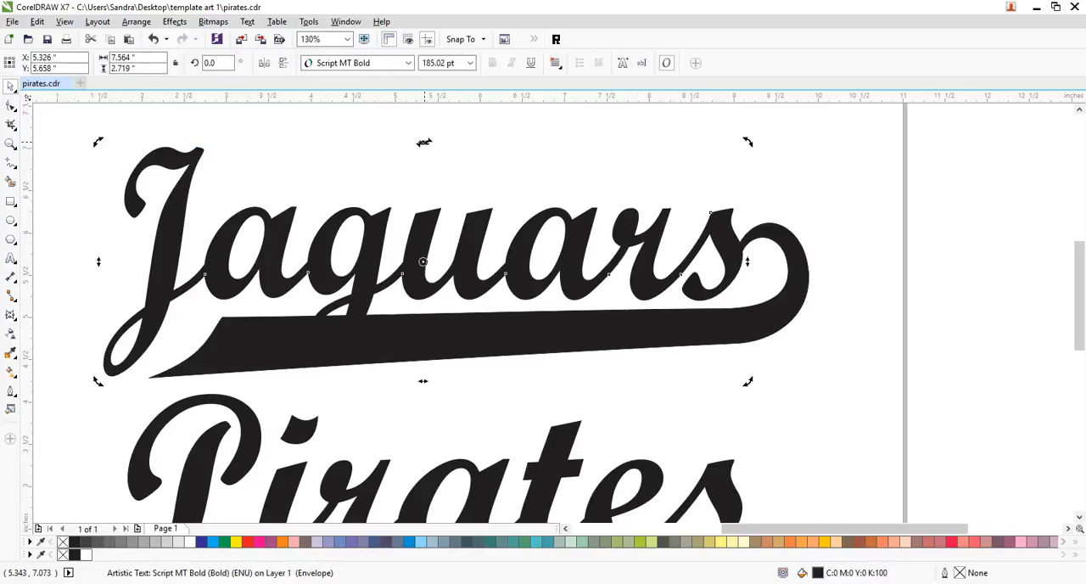
# - Skew "Jaguars" to about 7.66 inches wide for a stronger slant and shift it slightly left so the s meets the hook
pyautogui.click(433, 143)
pyautogui.click(688, 263)
pyautogui.moveTo(733, 250); pyautogui.dragTo(722, 258)
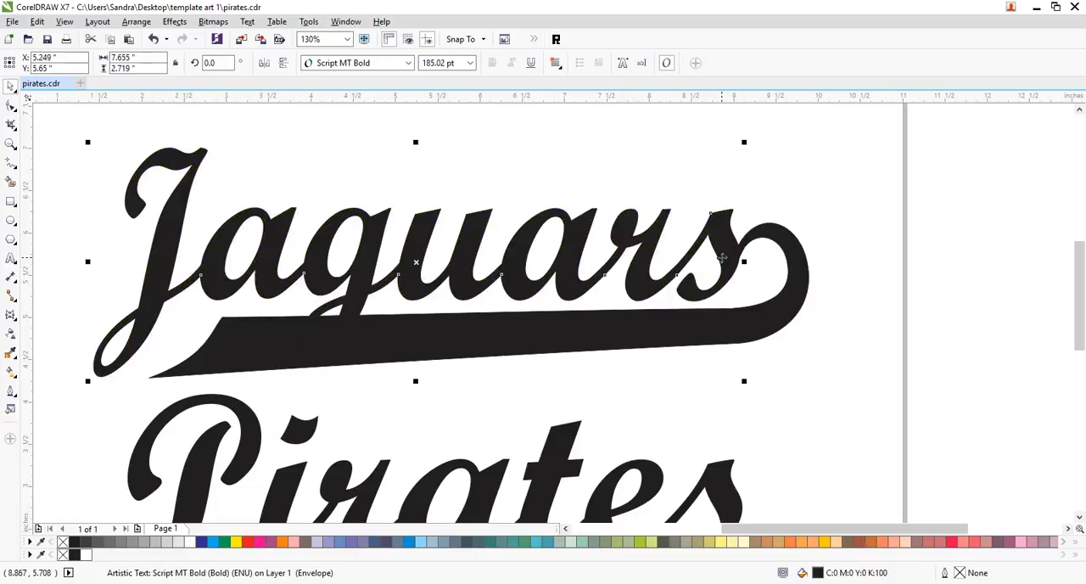
pyautogui.click(907, 178)
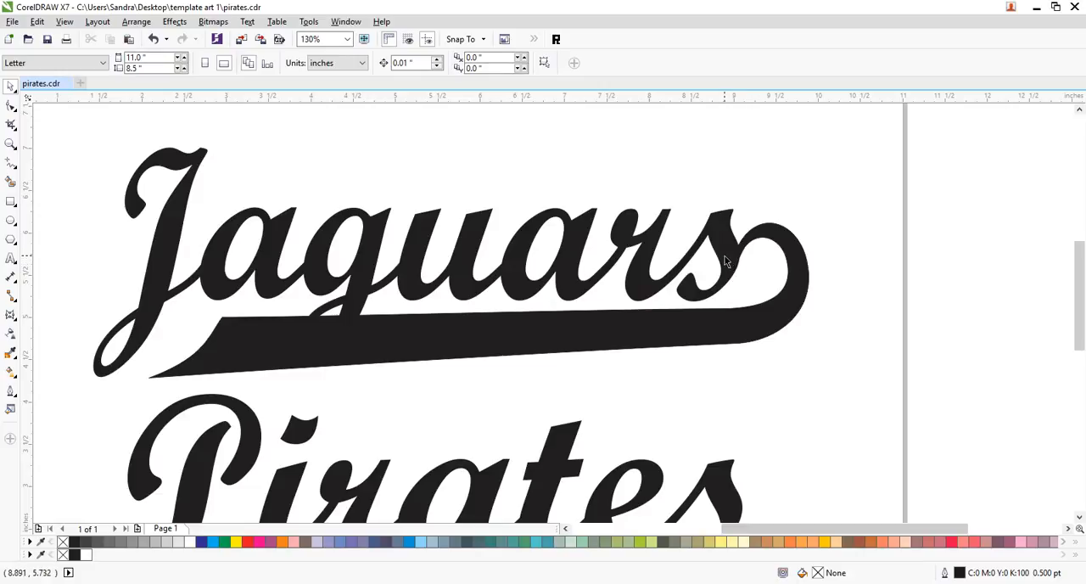
# - Draw a closed four-sided freehand shape about 7.83 by 1.99 inches around the straight part of the swoosh, leaving the hook outside
pyautogui.click(792, 318)
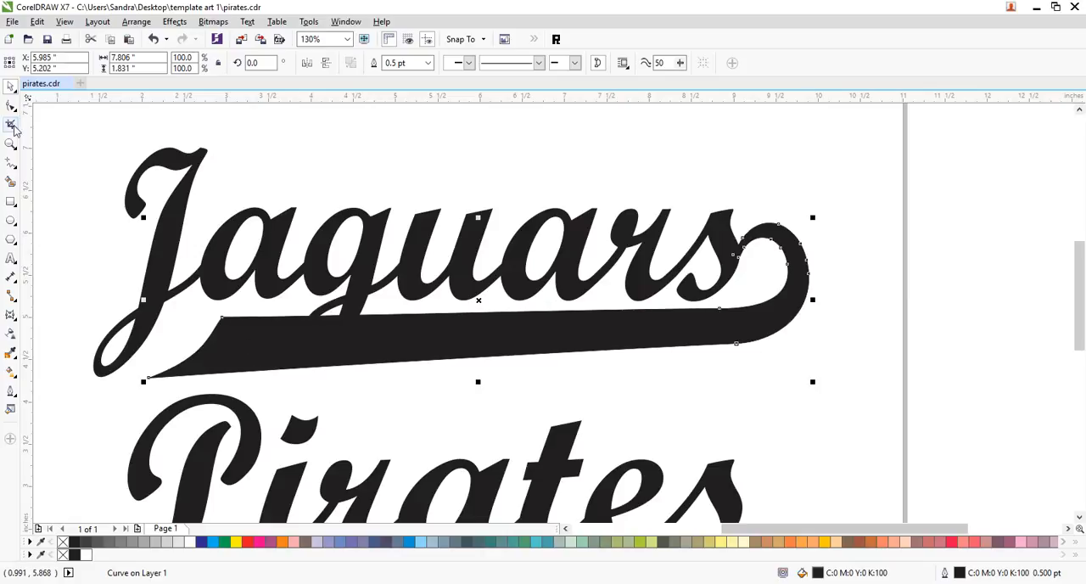
pyautogui.click(11, 164)
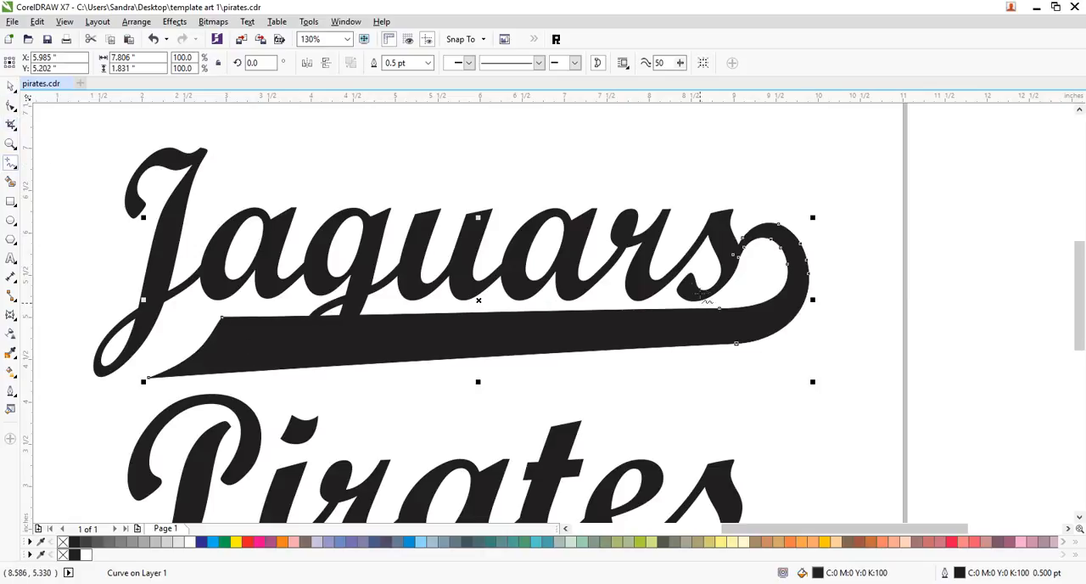
pyautogui.click(694, 283)
pyautogui.click(739, 401)
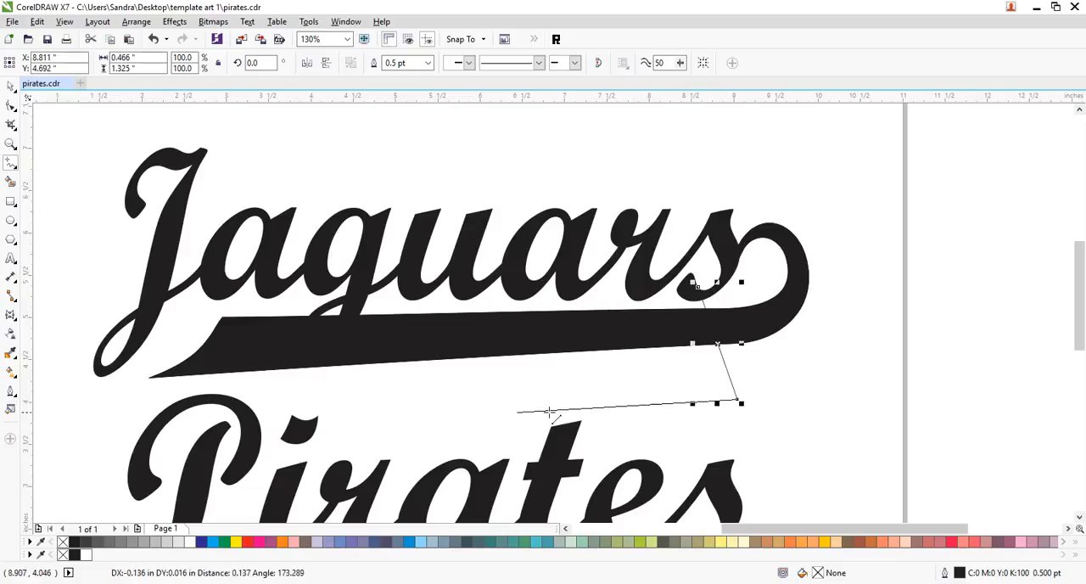
pyautogui.click(74, 422)
pyautogui.click(158, 253)
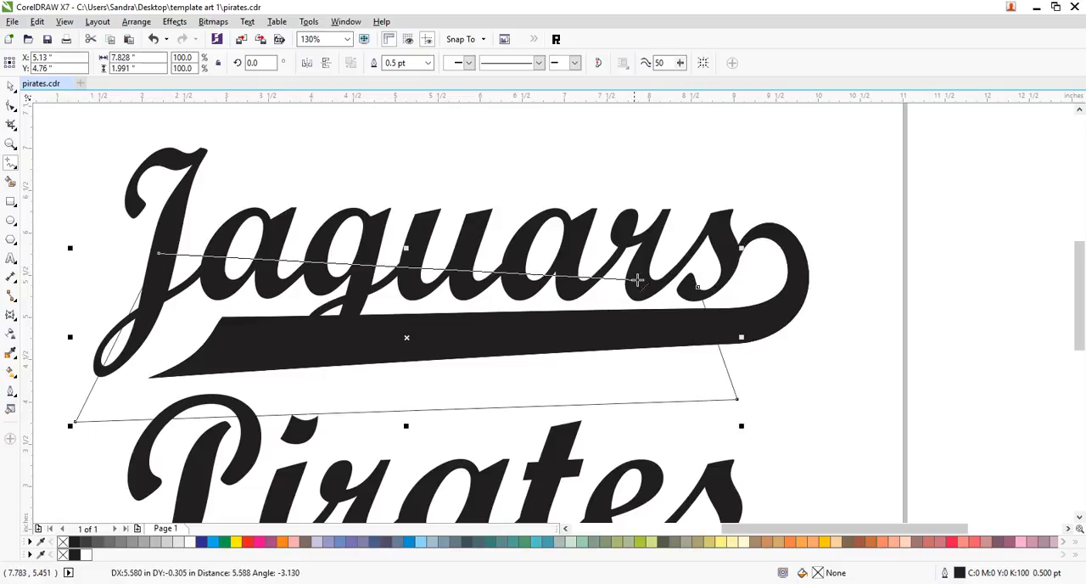
pyautogui.click(696, 286)
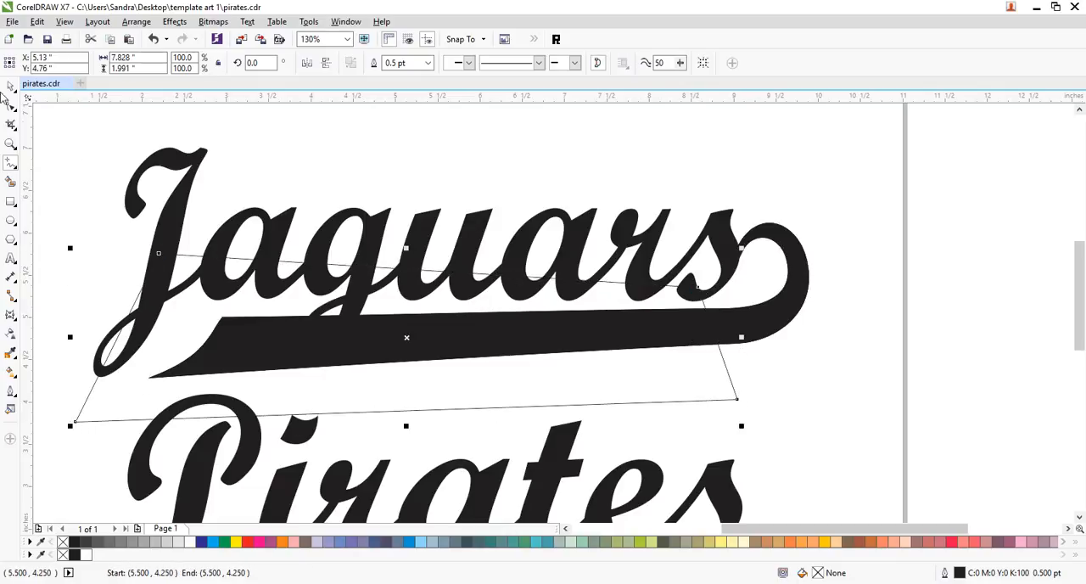
pyautogui.click(10, 87)
# - Trim the swoosh curve with the four-sided shape and delete that shape
pyautogui.keyDown('shift'); pyautogui.click(769, 316); pyautogui.keyUp('shift')
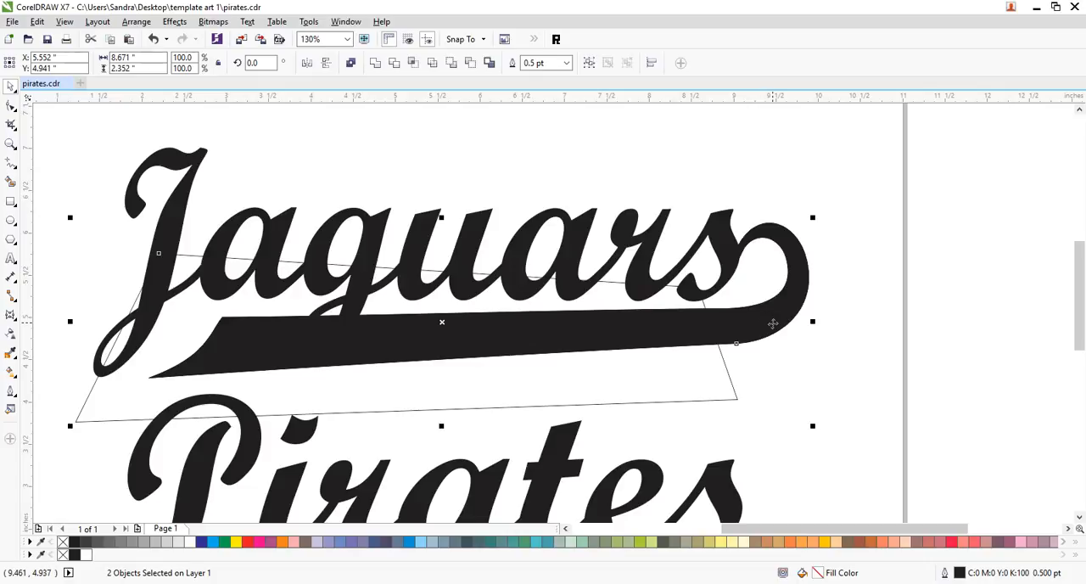
pyautogui.click(395, 68)
pyautogui.click(737, 380)
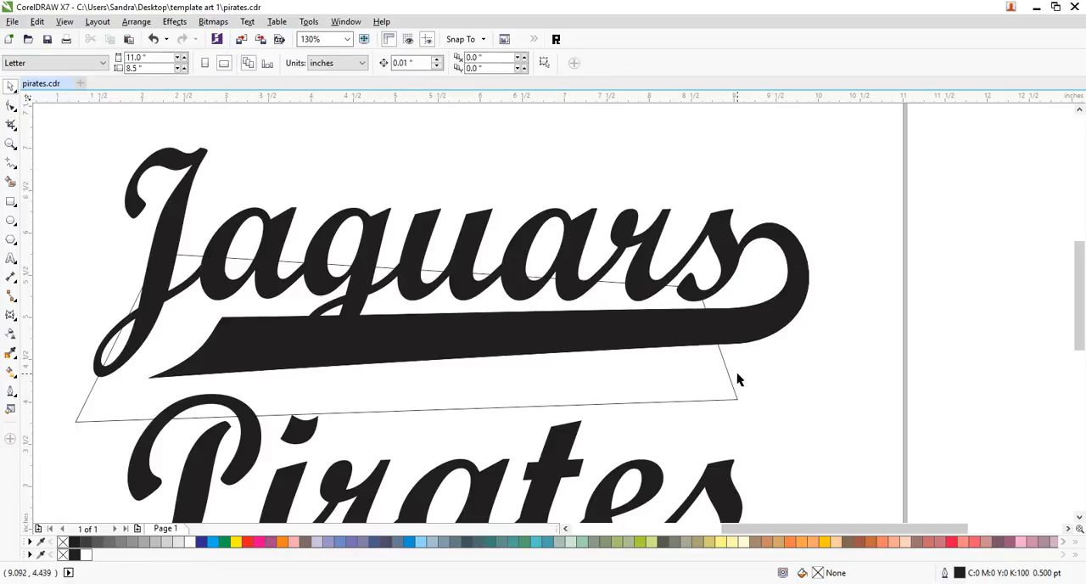
pyautogui.click(735, 387)
pyautogui.press('Delete')
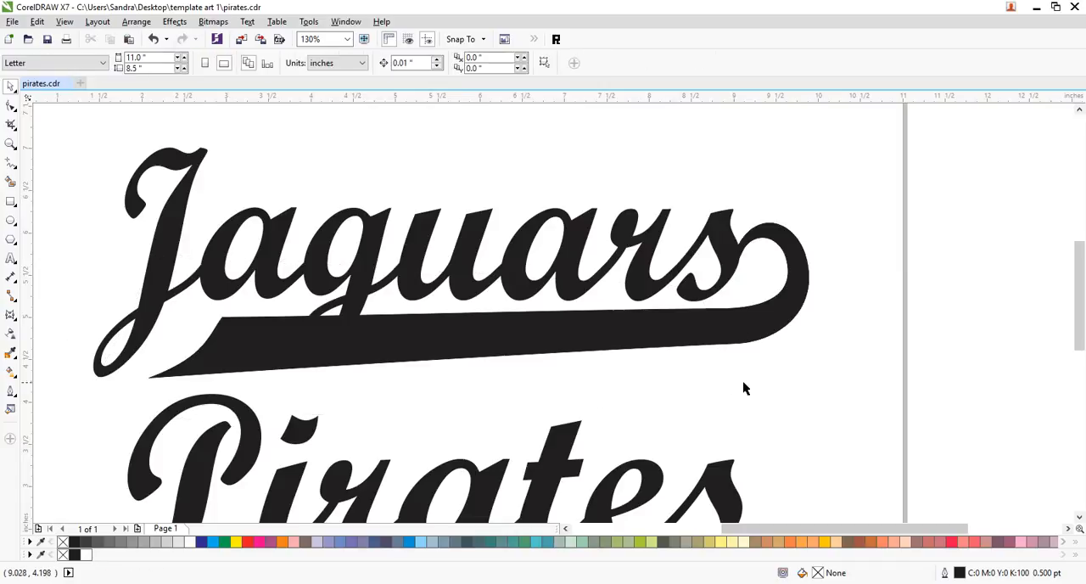
# - Try a pink fill on the trimmed hook and try moving it away from the swoosh, undoing each change
pyautogui.click(759, 320)
pyautogui.click(260, 542)
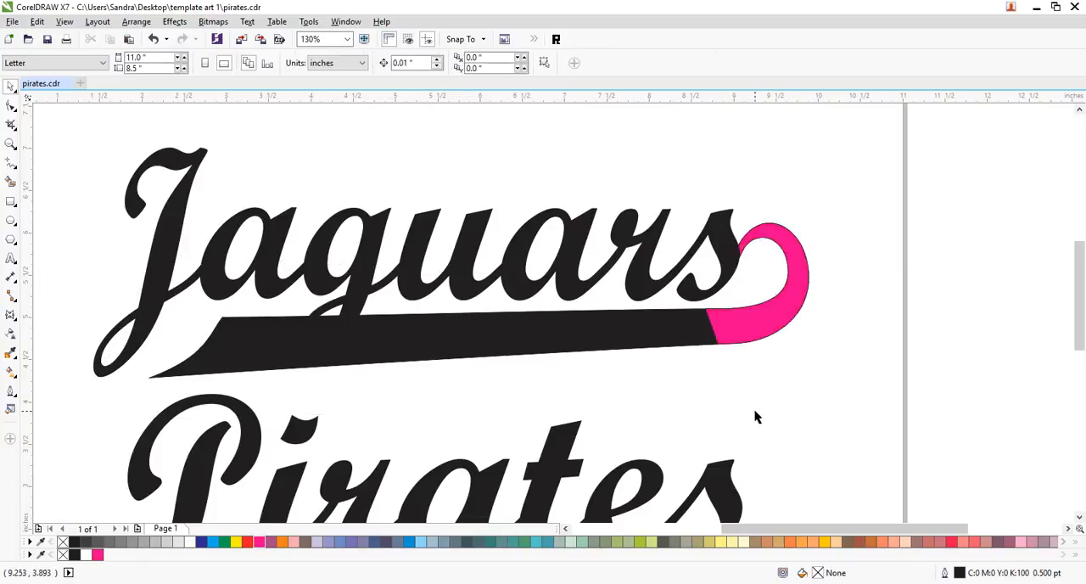
pyautogui.hotkey('ctrl', 'z')
pyautogui.moveTo(757, 324); pyautogui.dragTo(807, 364)
pyautogui.hotkey('ctrl', 'z')
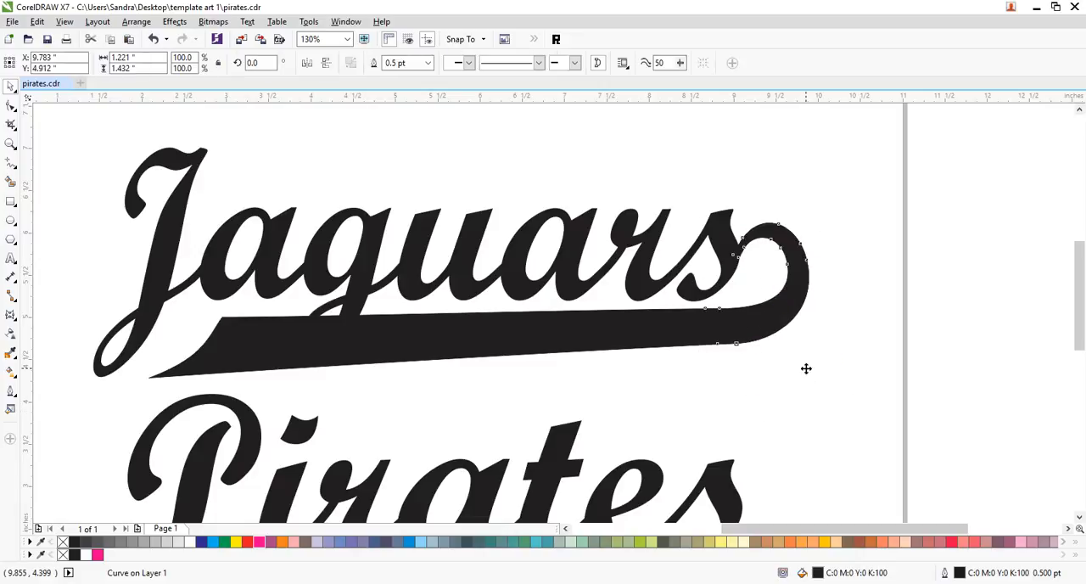
pyautogui.click(867, 227)
pyautogui.moveTo(782, 325); pyautogui.dragTo(968, 197)
pyautogui.hotkey('ctrl', 'z')
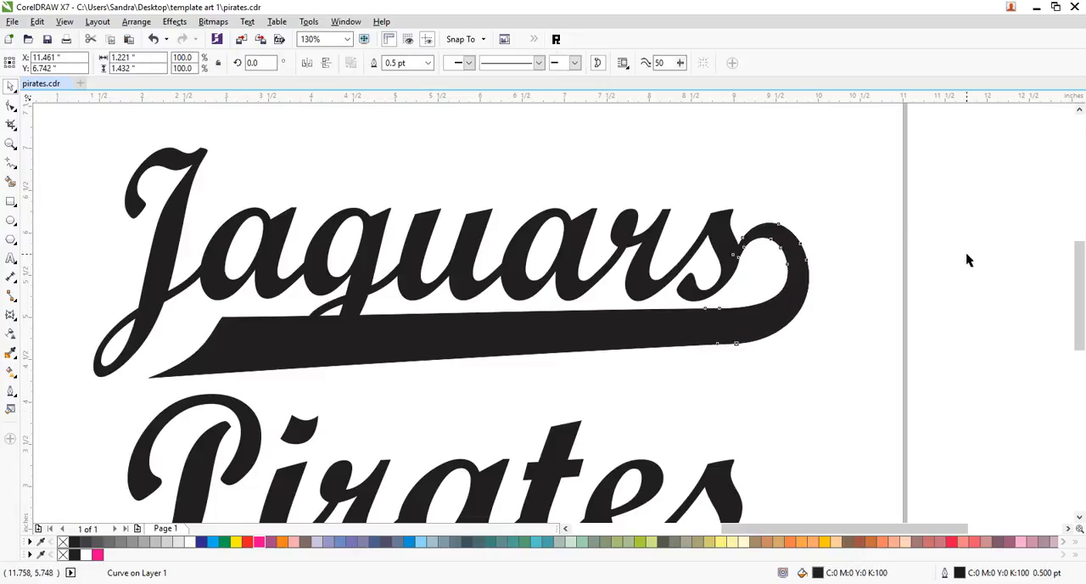
pyautogui.click(849, 319)
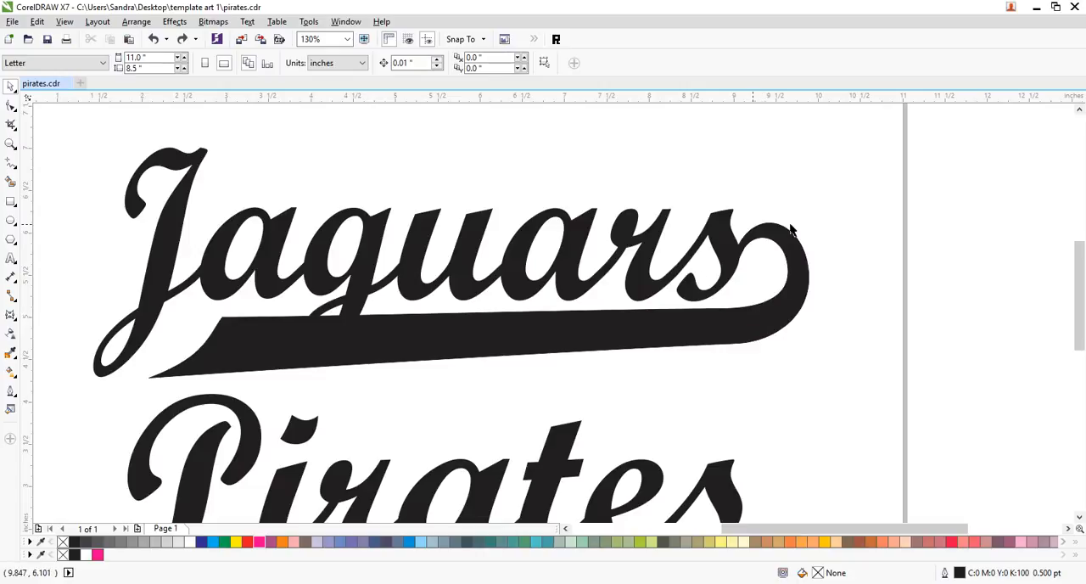
# - Move "Jaguars" with its swoosh up to the page's upper edge and raise "Pirates" clear of "BASEBALL"
pyautogui.click(359, 284)
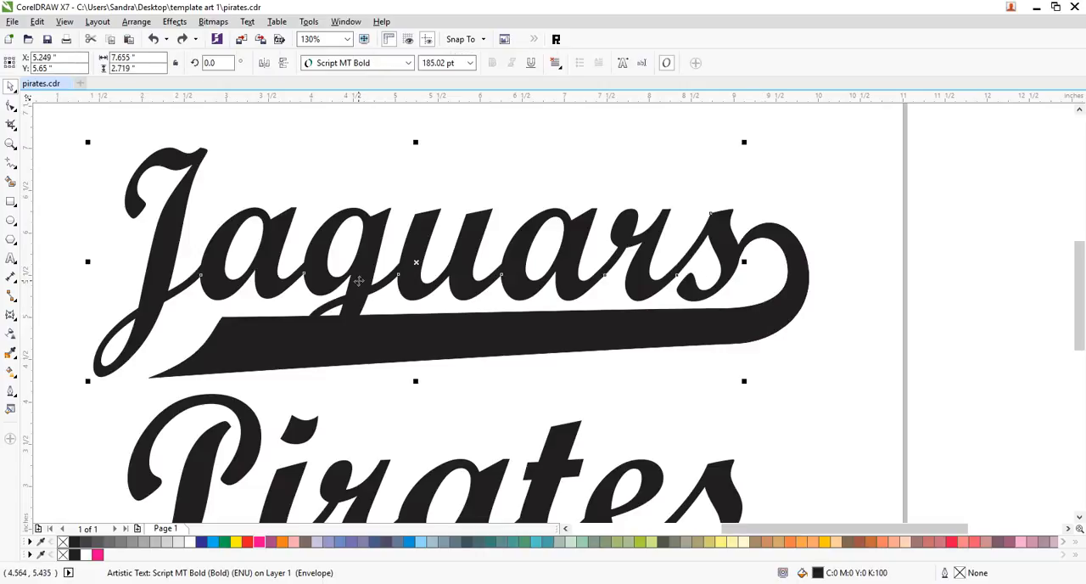
pyautogui.click(349, 191)
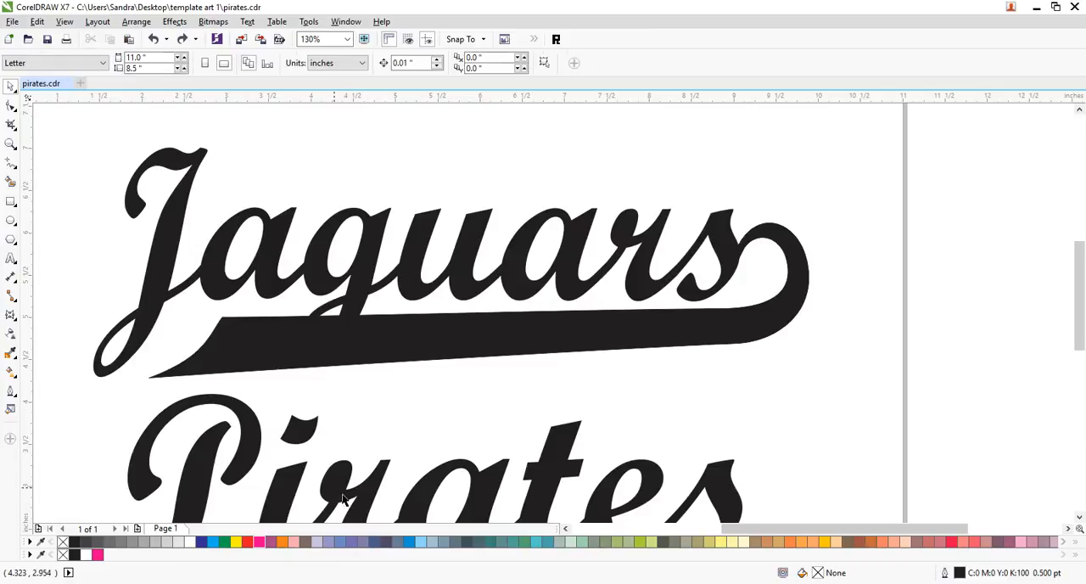
pyautogui.doubleClick(11, 143)
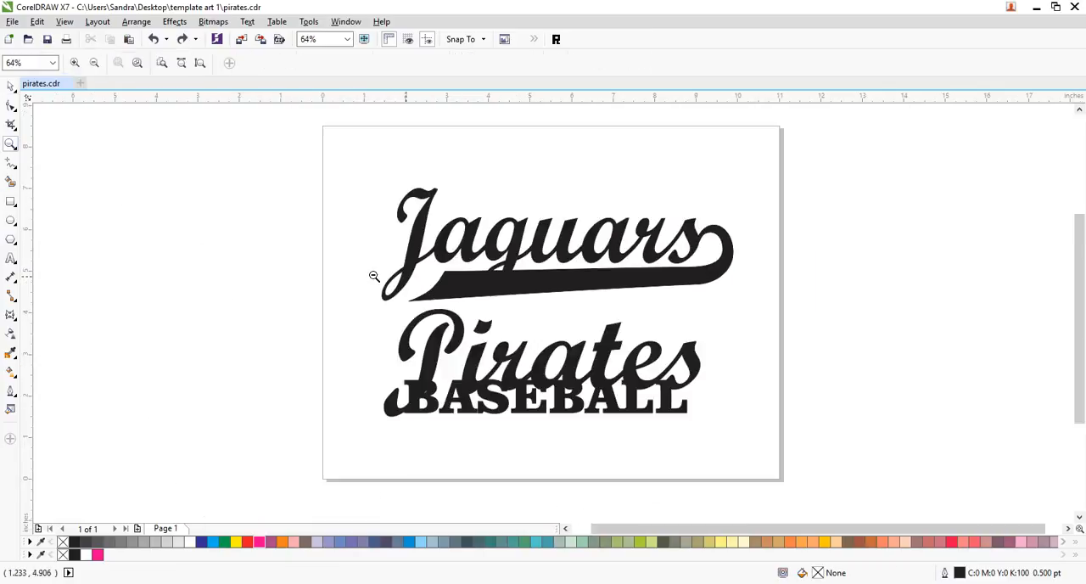
pyautogui.click(9, 87)
pyautogui.moveTo(357, 166); pyautogui.dragTo(774, 319)
pyautogui.moveTo(647, 284); pyautogui.dragTo(644, 221)
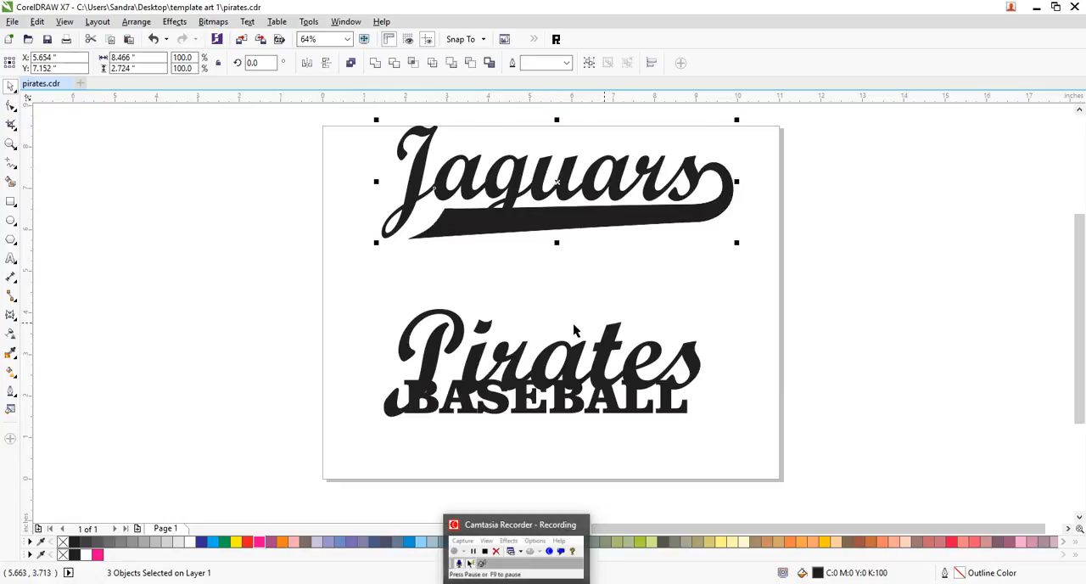
pyautogui.click(667, 310)
pyautogui.moveTo(606, 361); pyautogui.dragTo(601, 312)
# - Try moving the swoosh from "Jaguars" down beneath "Pirates", and undo the move
pyautogui.click(737, 119)
pyautogui.moveTo(768, 135); pyautogui.dragTo(395, 261)
pyautogui.moveTo(678, 218); pyautogui.dragTo(682, 365)
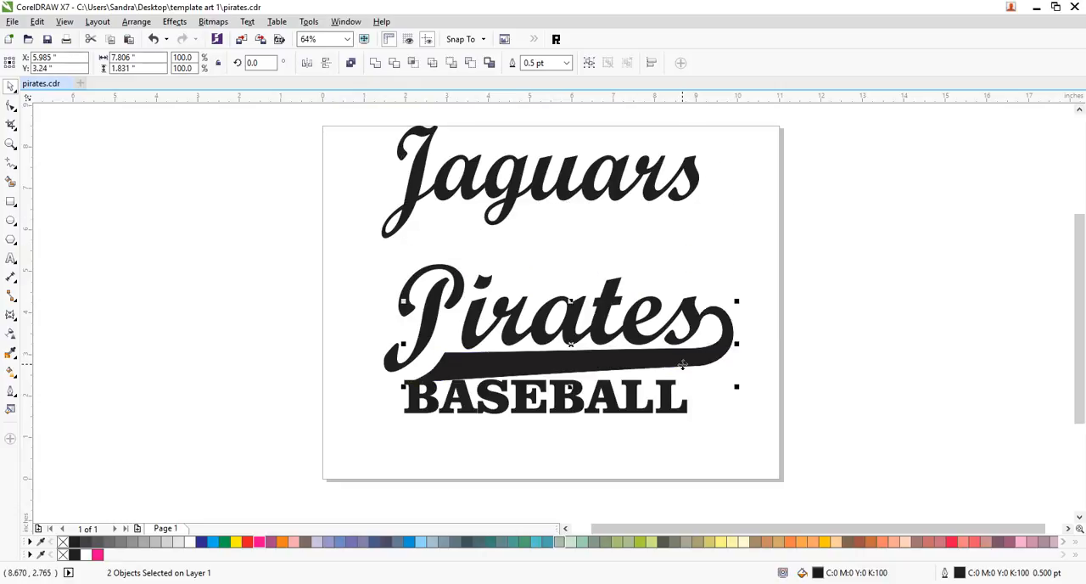
pyautogui.hotkey('ctrl', 'z')
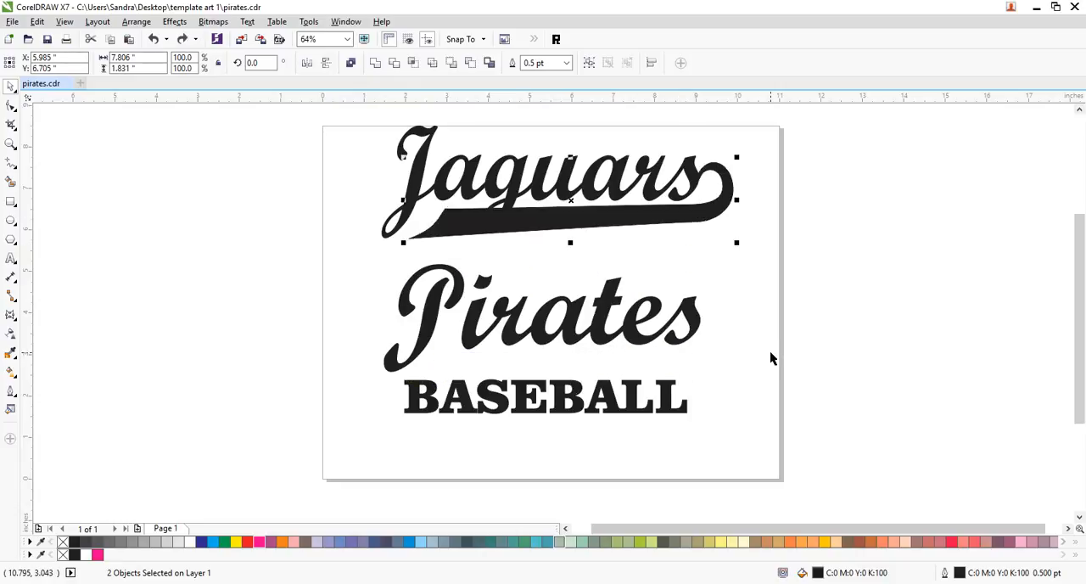
# - Place a copy of the swoosh under "Pirates" with its hook meeting the s, and move "BASEBALL" near the page's lower edge
pyautogui.moveTo(666, 219); pyautogui.dragTo(674, 461)
pyautogui.click(687, 433)
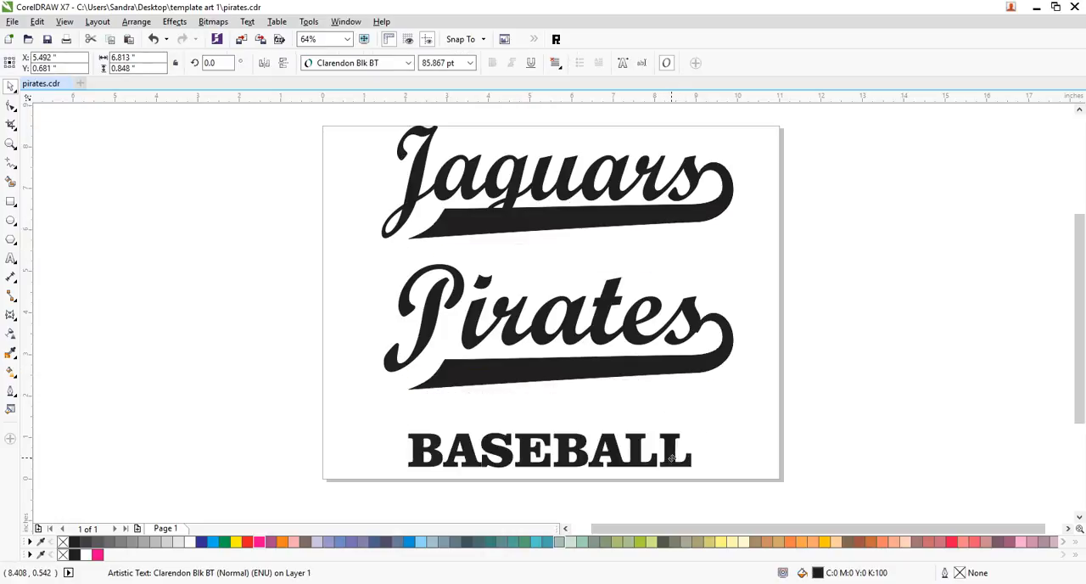
pyautogui.moveTo(764, 311); pyautogui.dragTo(382, 418)
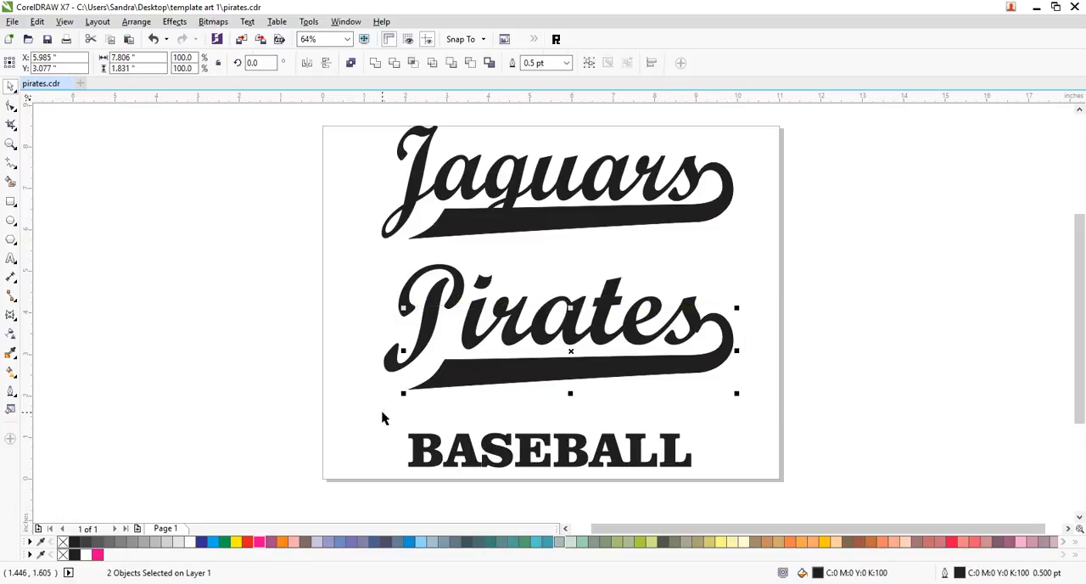
pyautogui.press('Up')
pyautogui.press('Up')
pyautogui.press('Up')
pyautogui.press('Up')
pyautogui.press('Up')
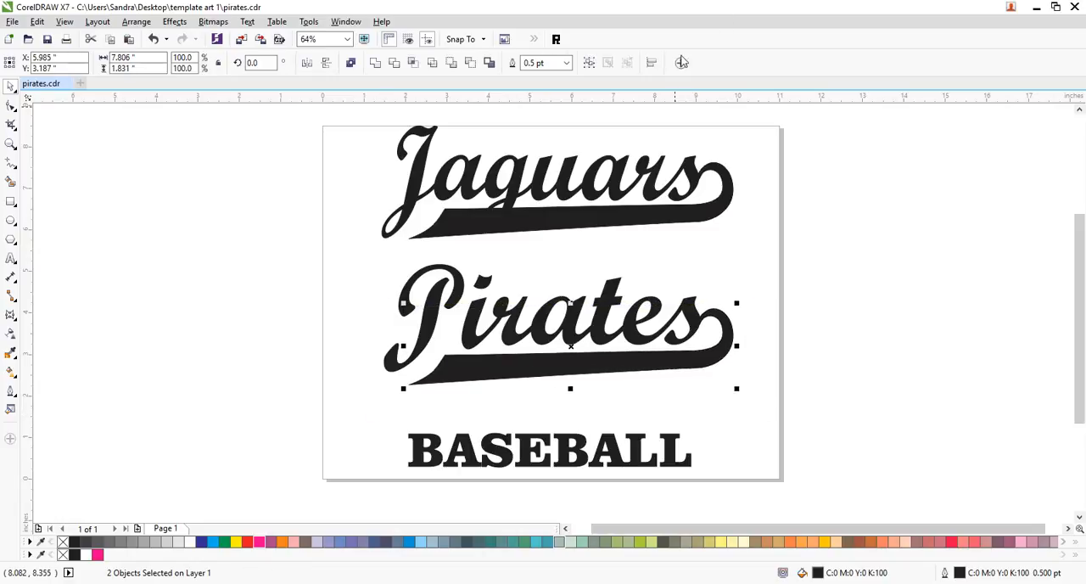
# - Shift both names with their swooshes slightly down and right so they fit within the page, and select the "BASEBALL" text
pyautogui.moveTo(781, 114); pyautogui.dragTo(316, 406)
pyautogui.moveTo(482, 369)
pyautogui.mouseDown()
pyautogui.moveTo(495, 393)
pyautogui.moveTo(488, 386)
pyautogui.mouseUp()
pyautogui.click(808, 298)
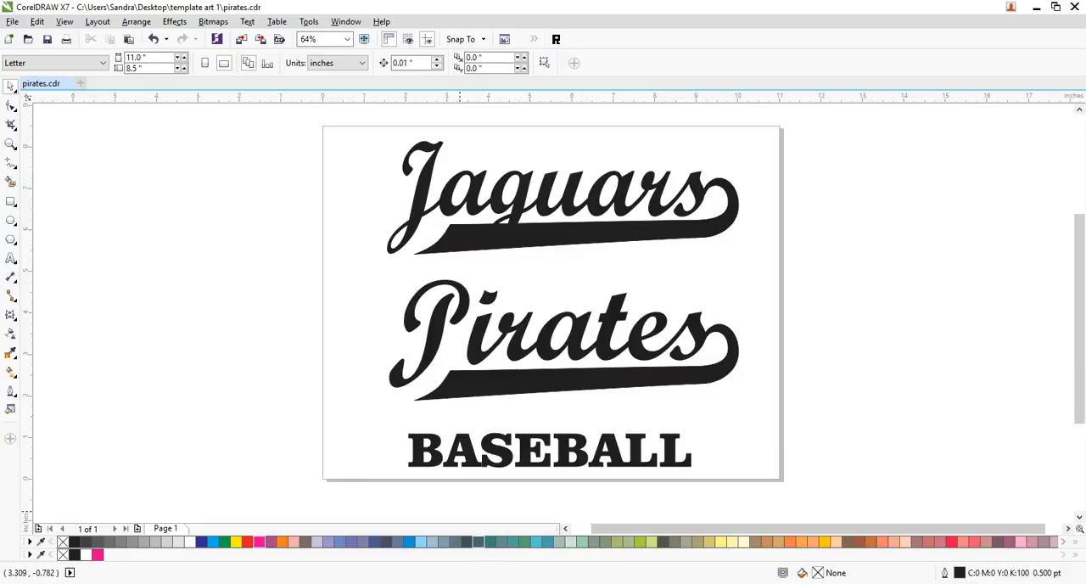
pyautogui.click(460, 546)
pyautogui.click(584, 463)
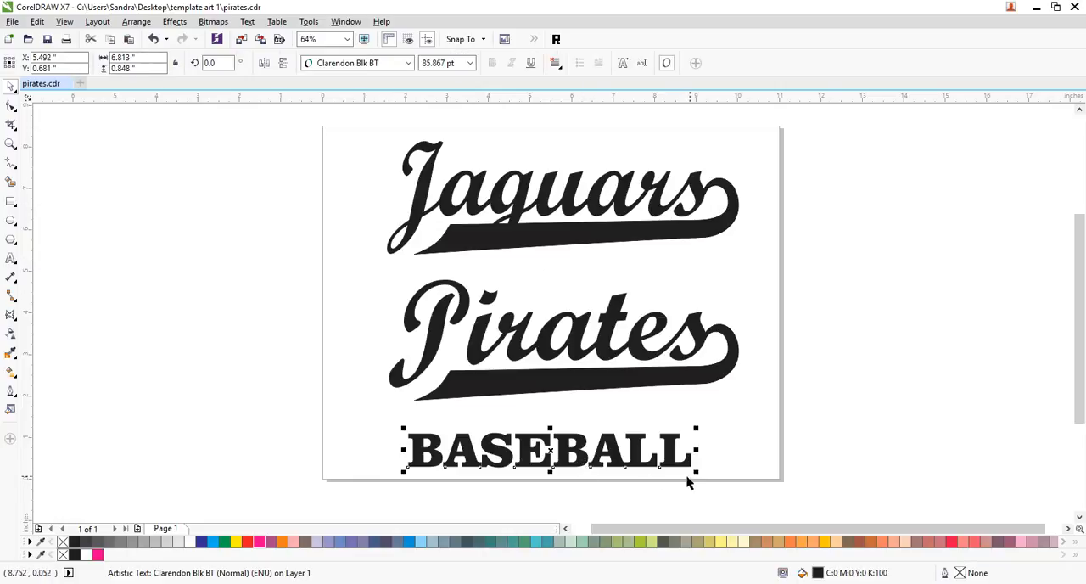
# - Scale the "BASEBALL" text down proportionally to about 5.57 inches wide
pyautogui.moveTo(696, 472); pyautogui.dragTo(673, 447)
pyautogui.press('Escape')
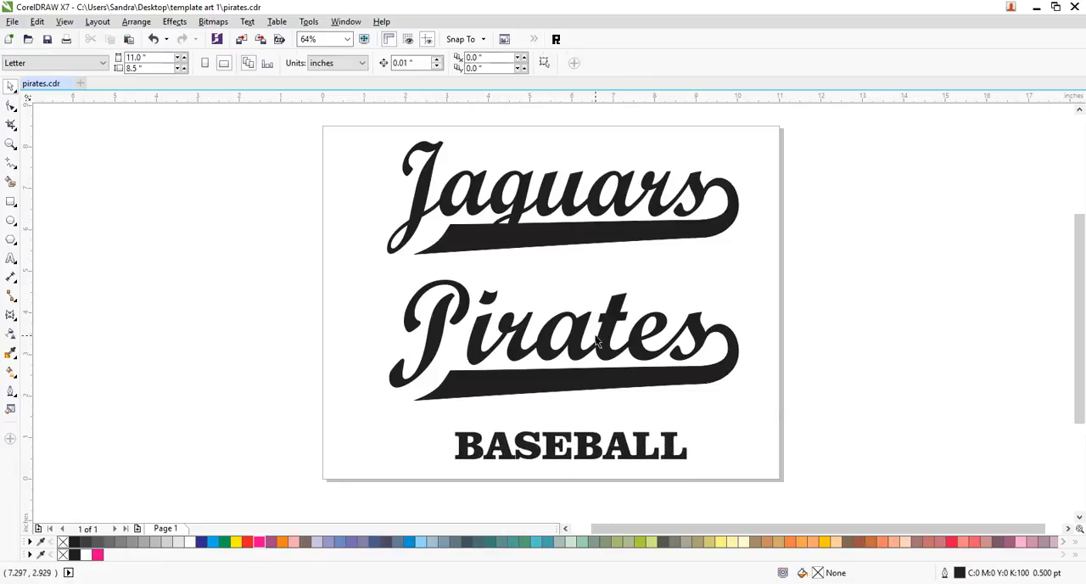
# - Draw a rectangle about 11.05 by 8.52 inches over the page, fill it with 50% black, send it behind the lettering and save
pyautogui.click(10, 202)
pyautogui.moveTo(321, 126); pyautogui.dragTo(780, 479)
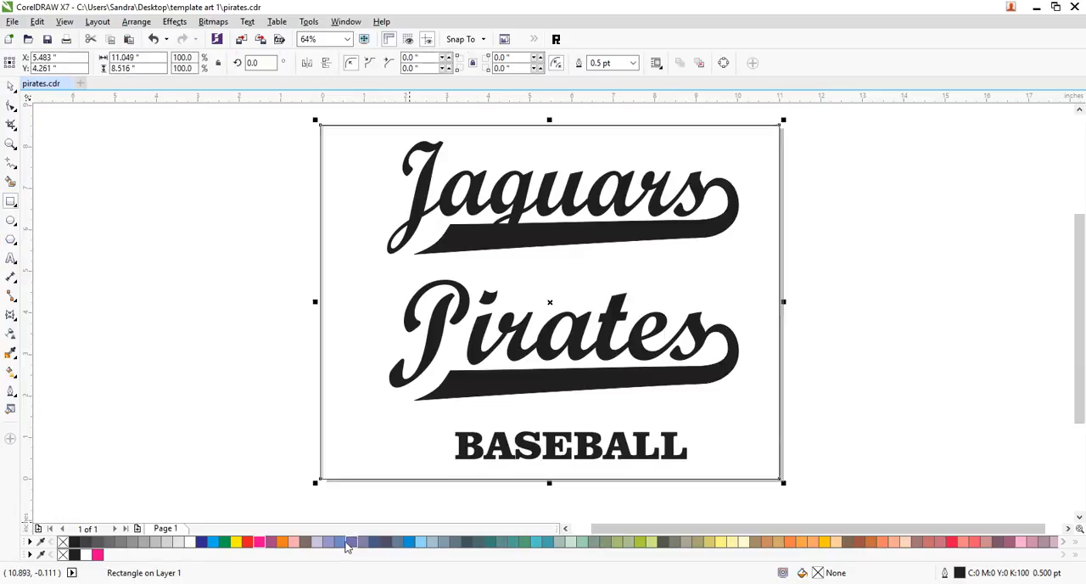
pyautogui.click(129, 542)
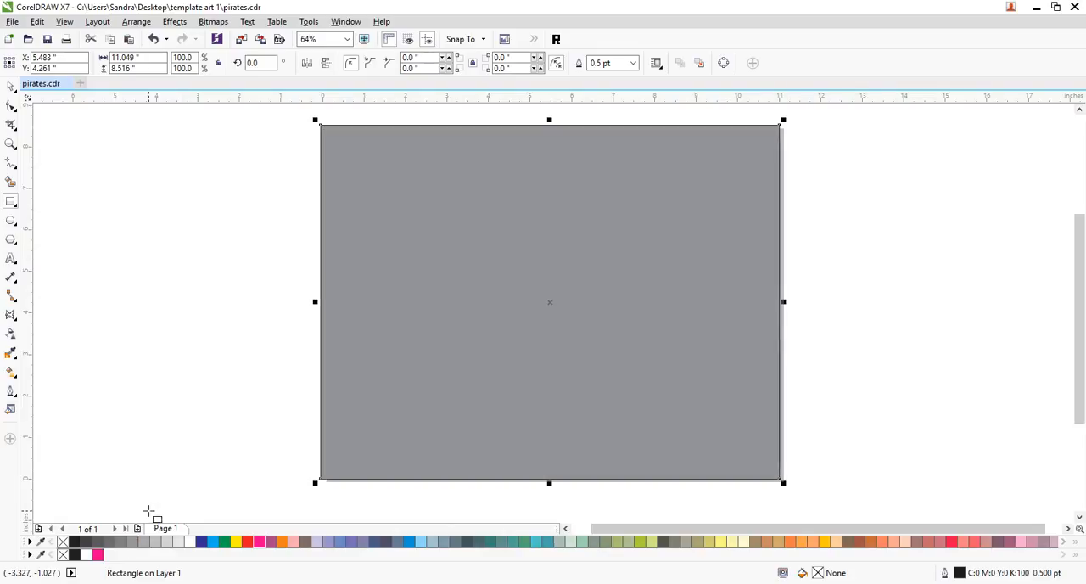
pyautogui.click(11, 86)
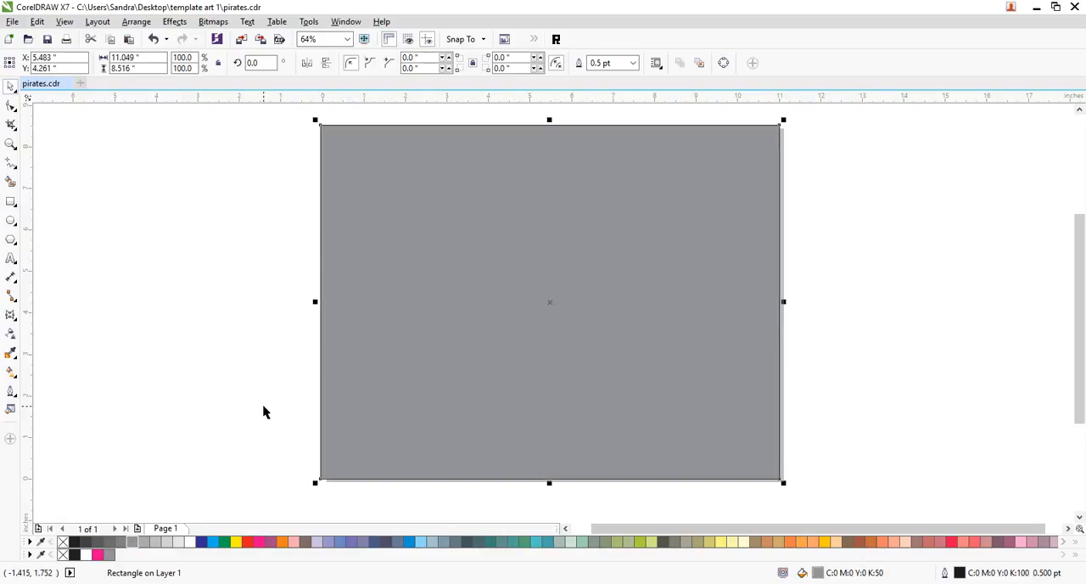
pyautogui.hotkey('shift', 'pagedown')
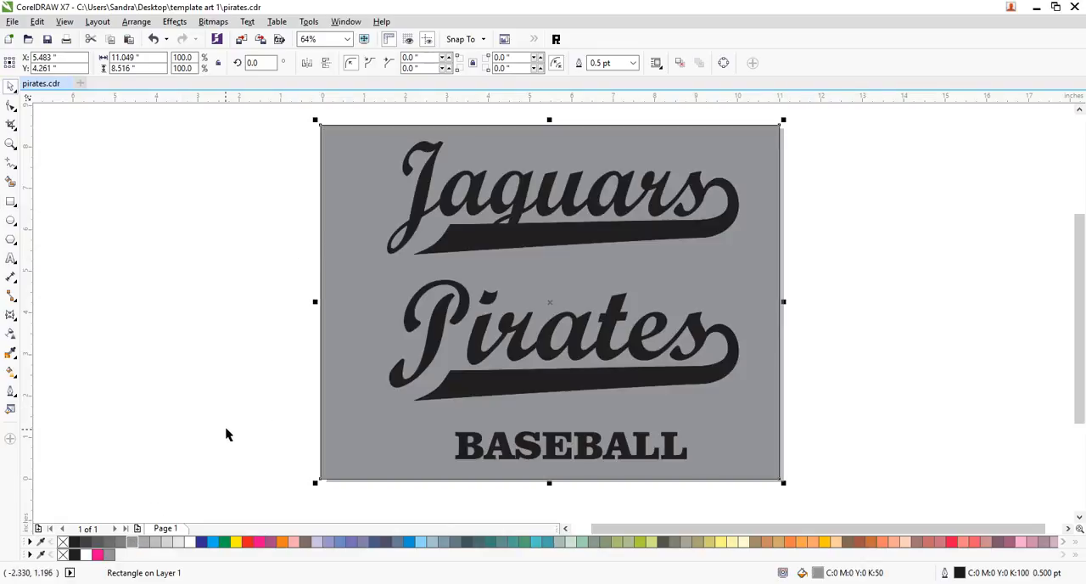
pyautogui.hotkey('ctrl', 's')
pyautogui.click(245, 382)
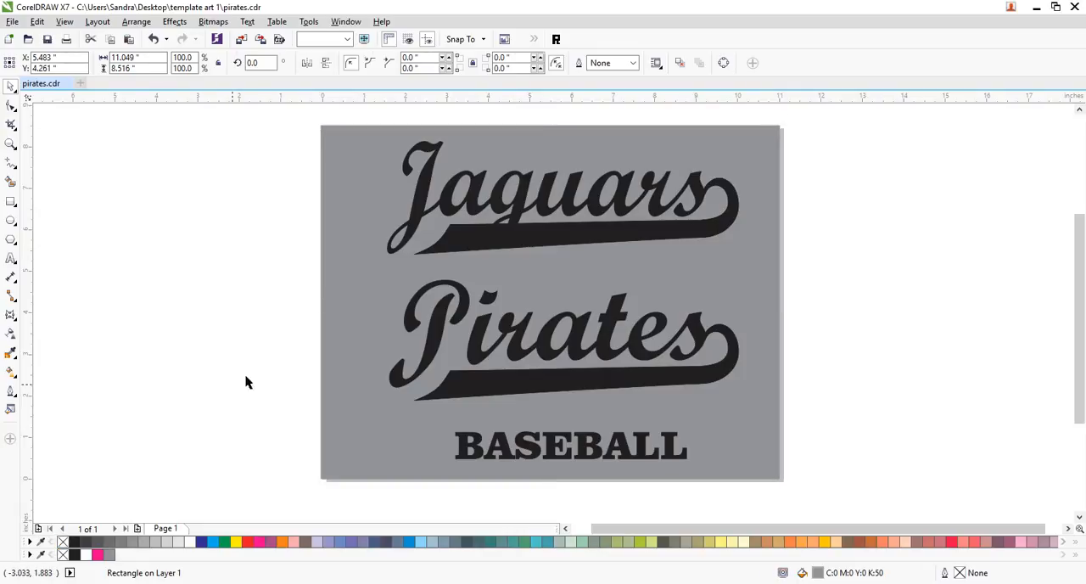
# - Move the "BASEBALL" text off the page into the empty area to its right
pyautogui.click(11, 144)
pyautogui.moveTo(370, 133); pyautogui.dragTo(802, 458)
pyautogui.click(10, 86)
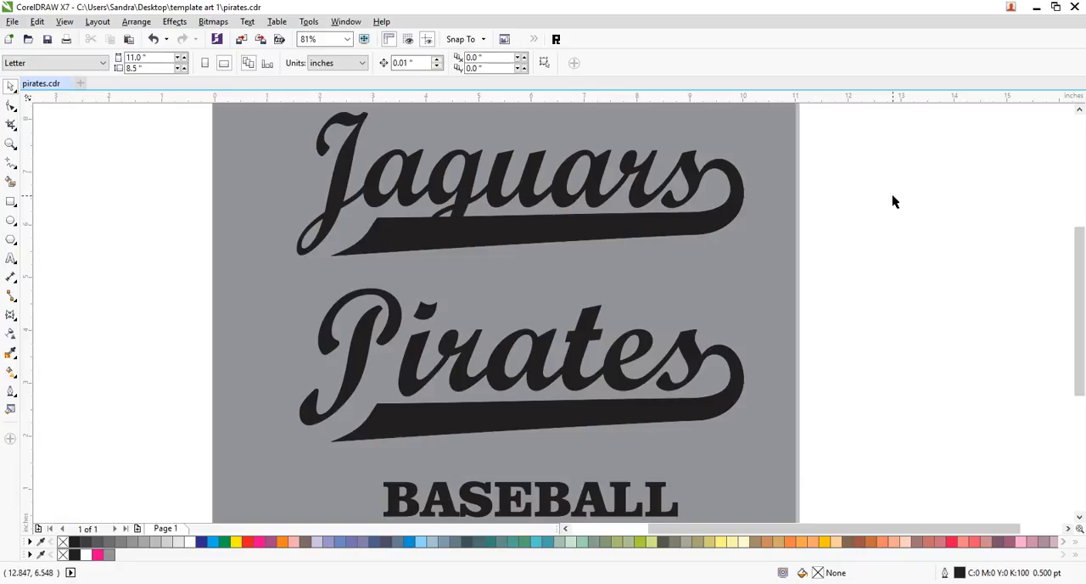
pyautogui.click(490, 499)
pyautogui.moveTo(500, 496); pyautogui.dragTo(1019, 385)
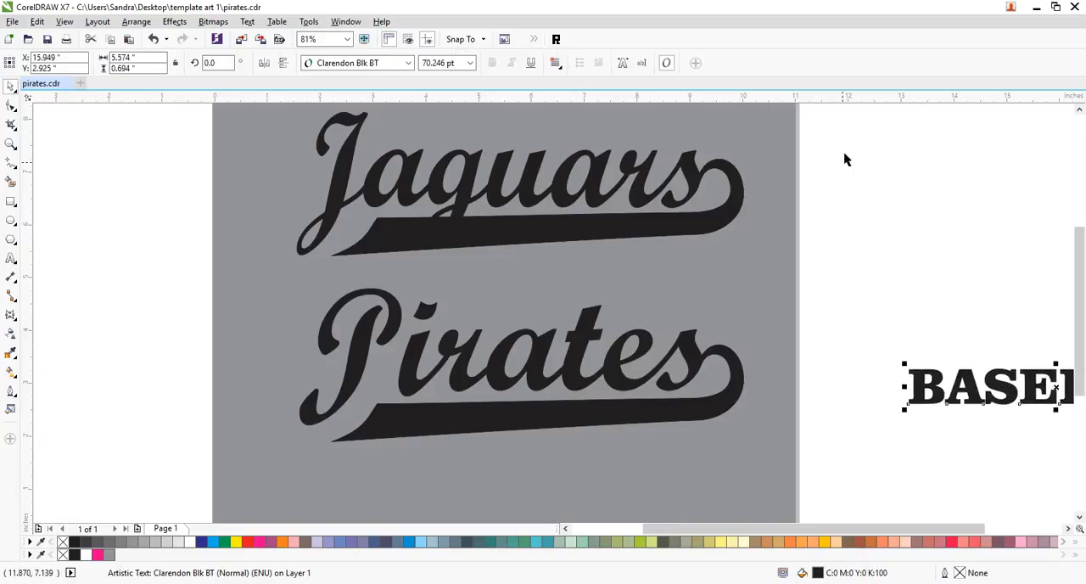
pyautogui.click(1080, 110)
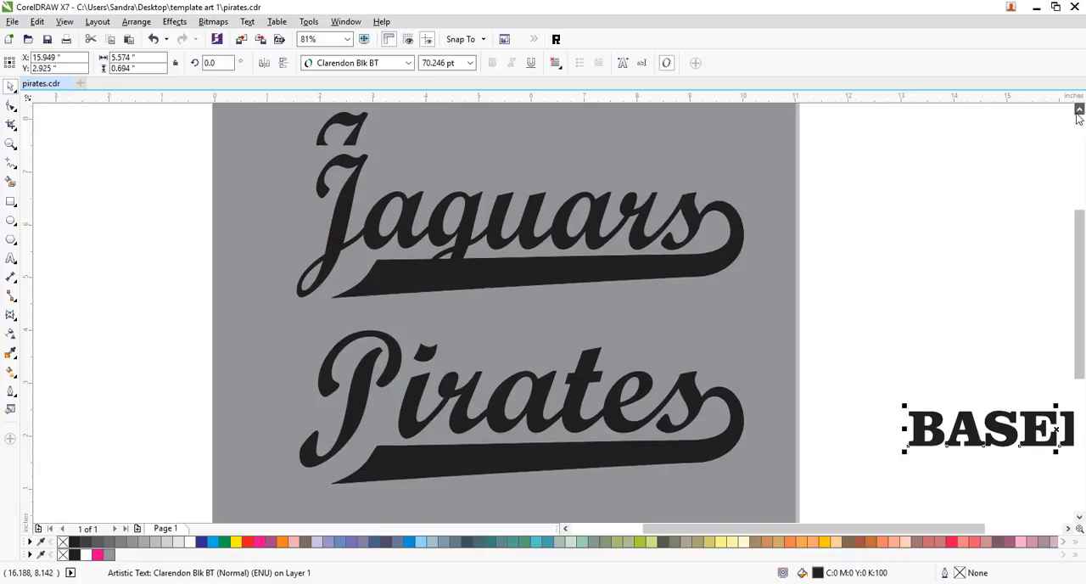
pyautogui.click(863, 144)
# - Shift both names with their swooshes slightly left and skew them vertically so they slant upward at about 10 degrees
pyautogui.moveTo(218, 528)
pyautogui.mouseDown()
pyautogui.moveTo(215, 458)
pyautogui.moveTo(228, 512)
pyautogui.mouseUp()
pyautogui.moveTo(474, 236); pyautogui.dragTo(466, 268)
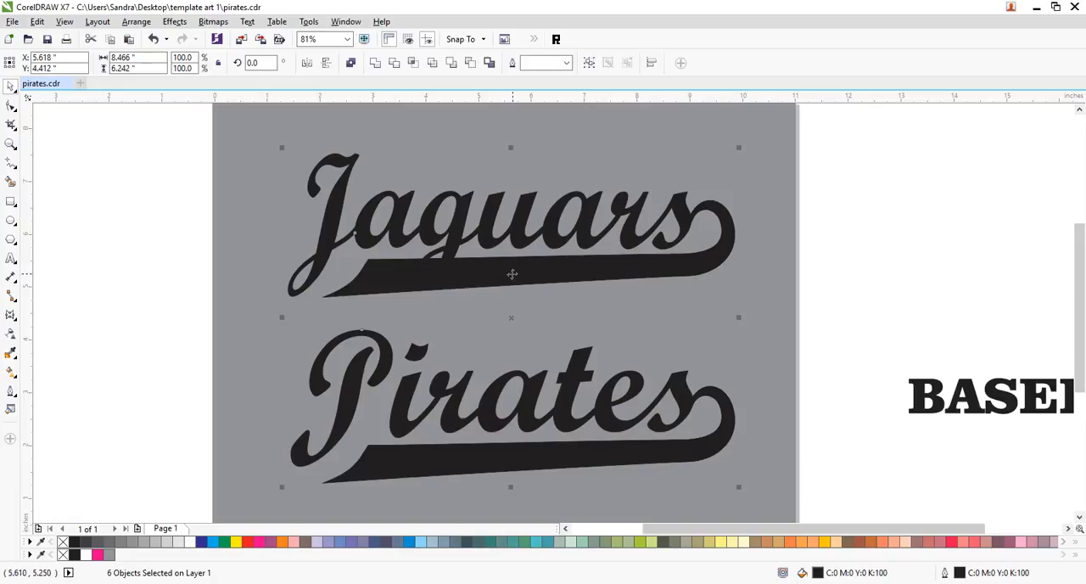
pyautogui.click(540, 273)
pyautogui.moveTo(737, 319); pyautogui.dragTo(740, 267)
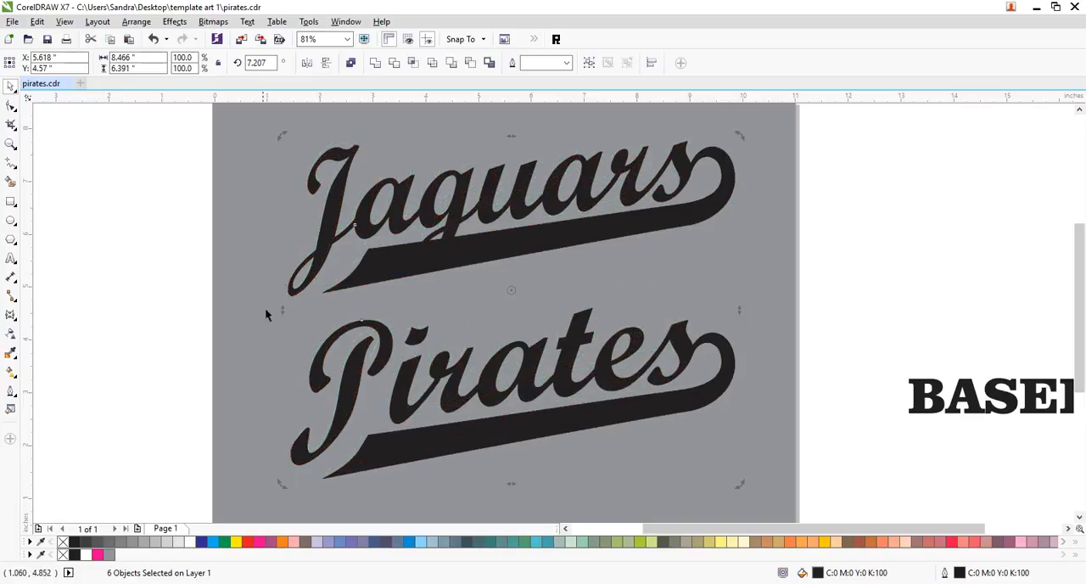
pyautogui.moveTo(280, 309); pyautogui.dragTo(282, 338)
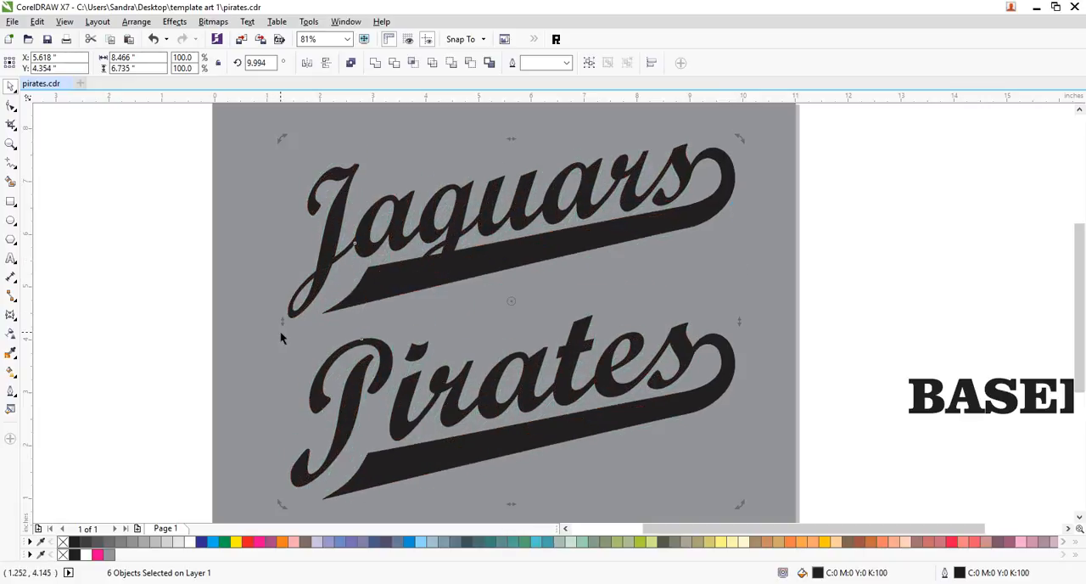
# - Move both slanted names slightly up and left, lower "Pirates" with its swoosh to widen the gap, and save the file
pyautogui.moveTo(604, 244); pyautogui.dragTo(576, 239)
pyautogui.moveTo(863, 283); pyautogui.dragTo(170, 482)
pyautogui.moveTo(425, 353); pyautogui.dragTo(425, 377)
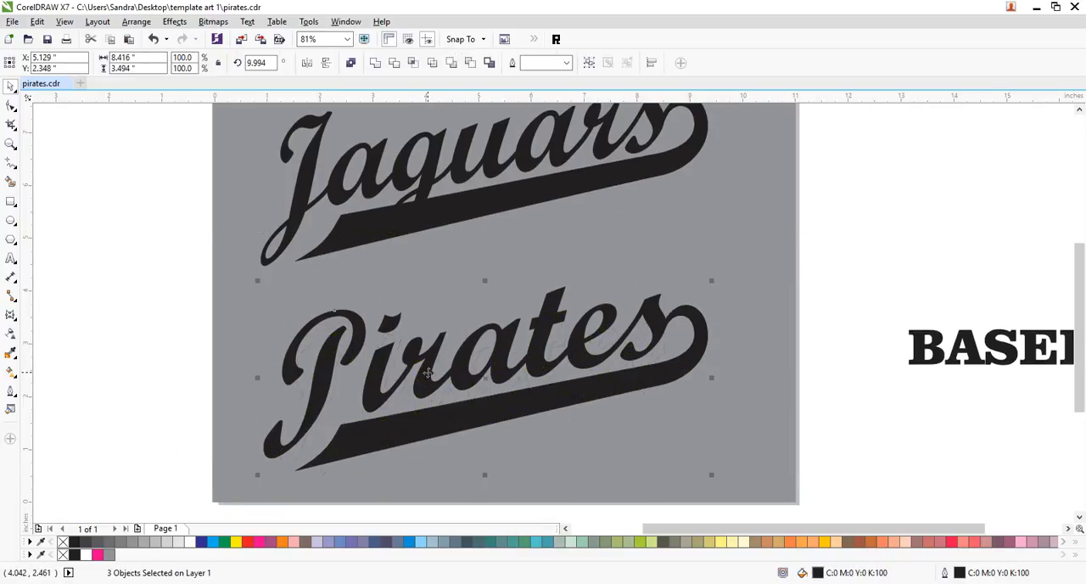
pyautogui.click(854, 204)
pyautogui.hotkey('ctrl', 's')
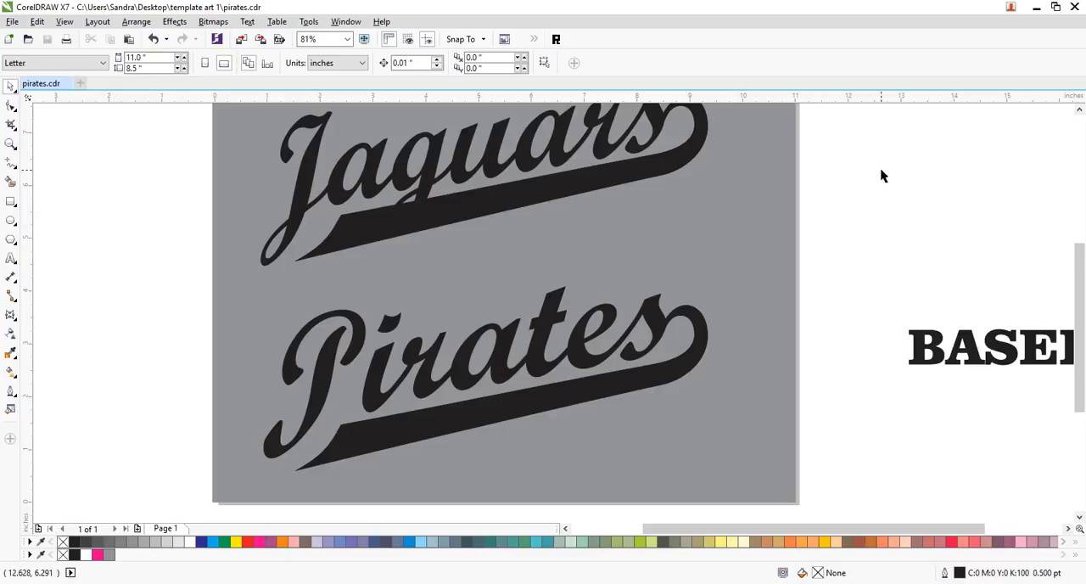
# - Fill the "Pirates" and "Jaguars" lettering with white
pyautogui.click(1079, 108)
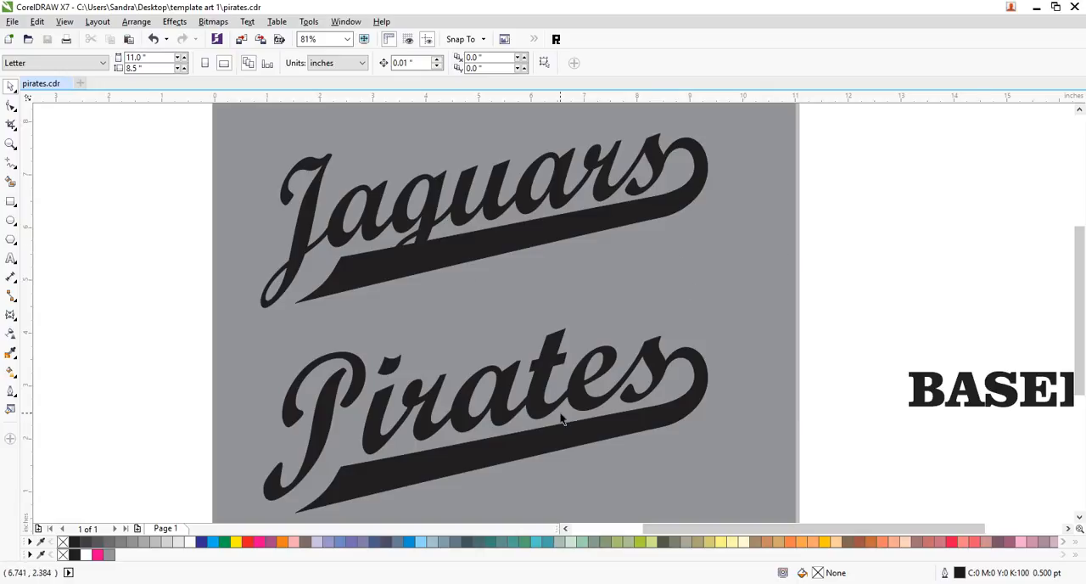
pyautogui.click(540, 382)
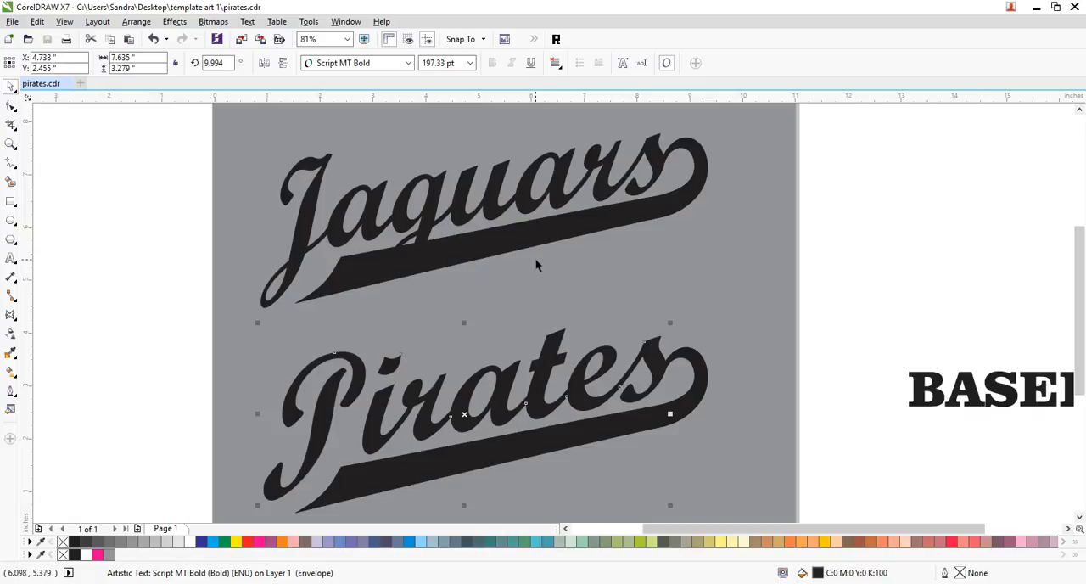
pyautogui.keyDown('shift'); pyautogui.click(557, 180); pyautogui.keyUp('shift')
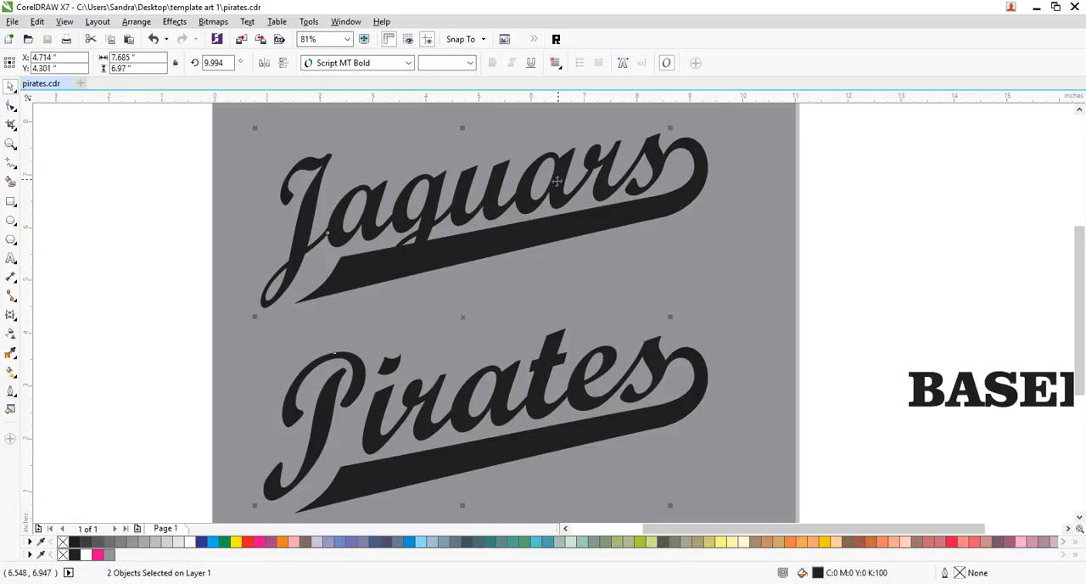
pyautogui.click(190, 541)
pyautogui.click(46, 317)
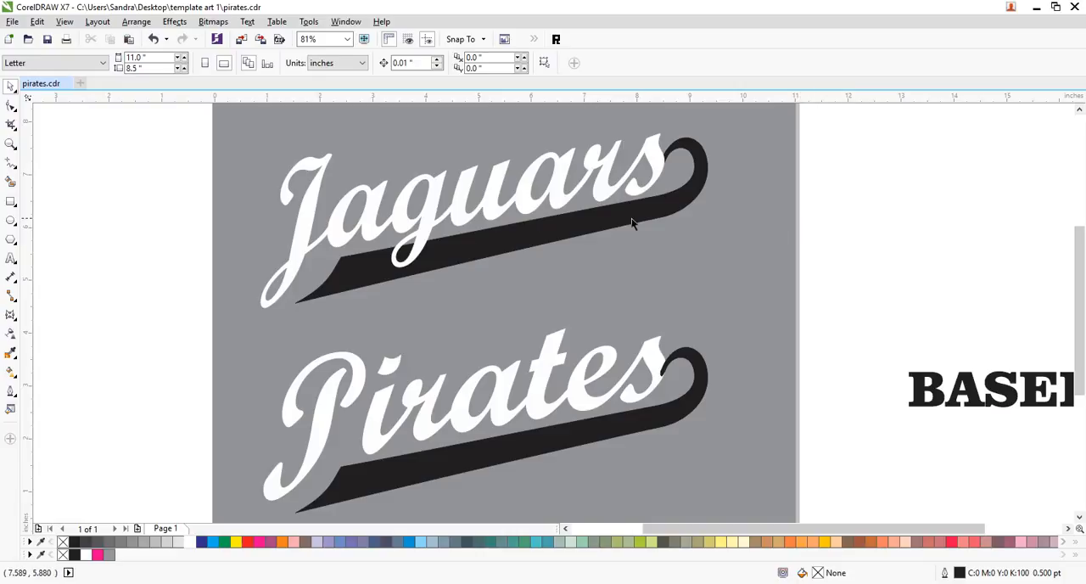
# - Give the "Jaguars" lettering a 4 pt outline in 60% black, placed behind the fill
pyautogui.click(647, 152)
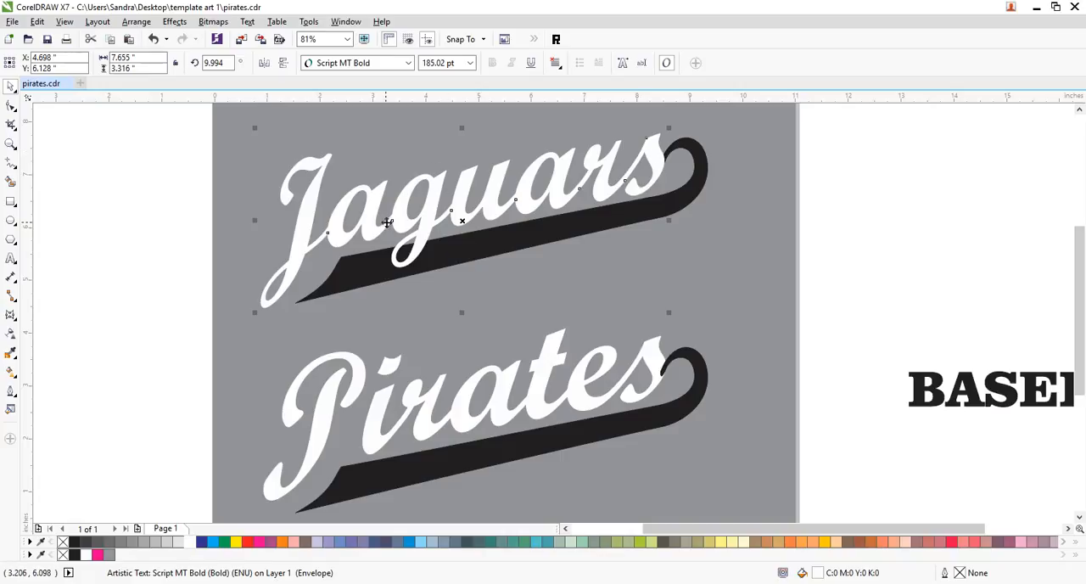
pyautogui.click(11, 393)
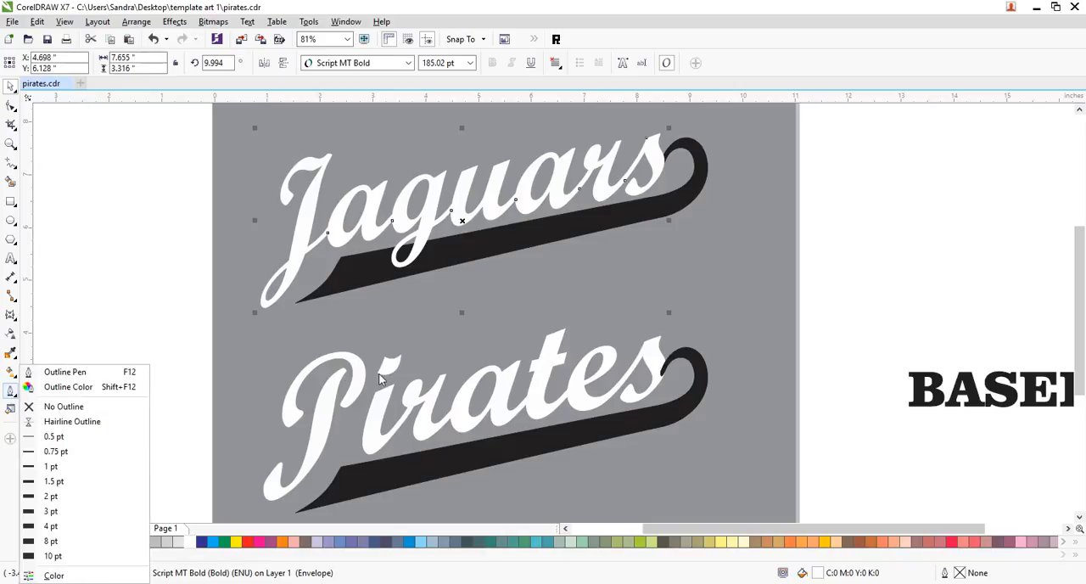
pyautogui.click(50, 369)
pyautogui.moveTo(542, 154); pyautogui.dragTo(845, 134)
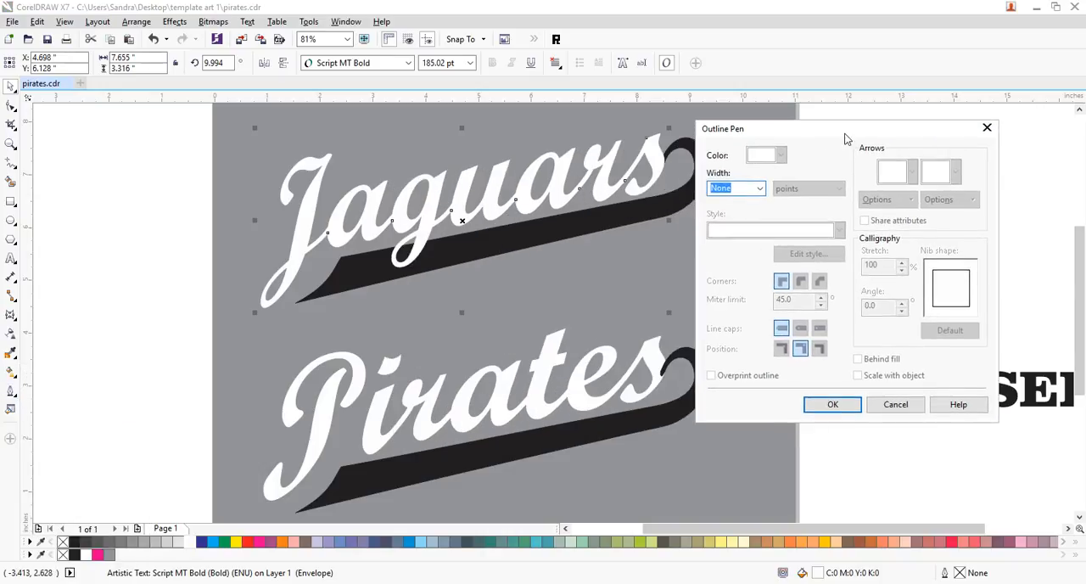
pyautogui.click(760, 188)
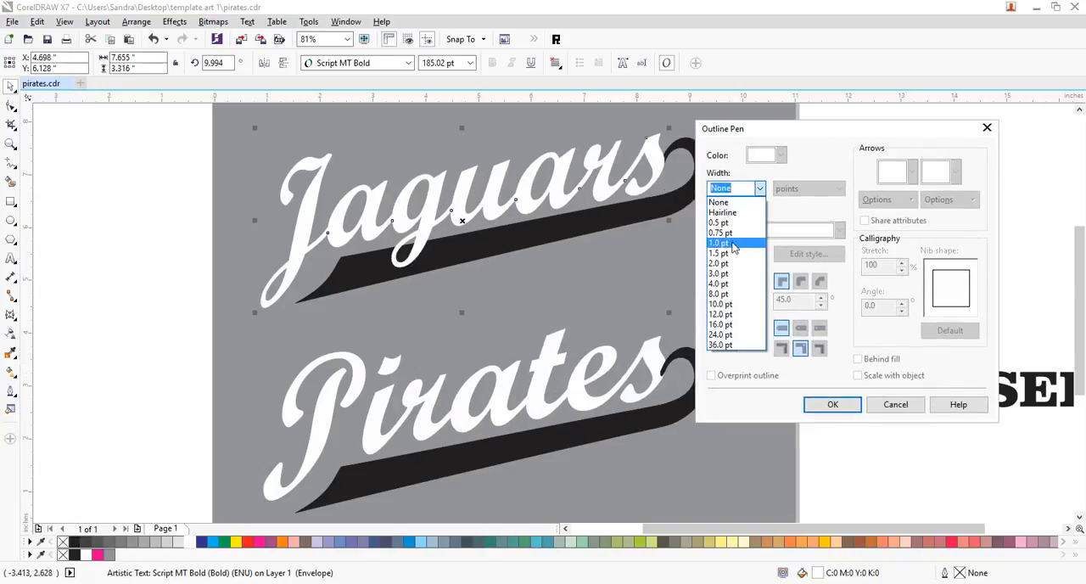
pyautogui.click(724, 283)
pyautogui.click(780, 155)
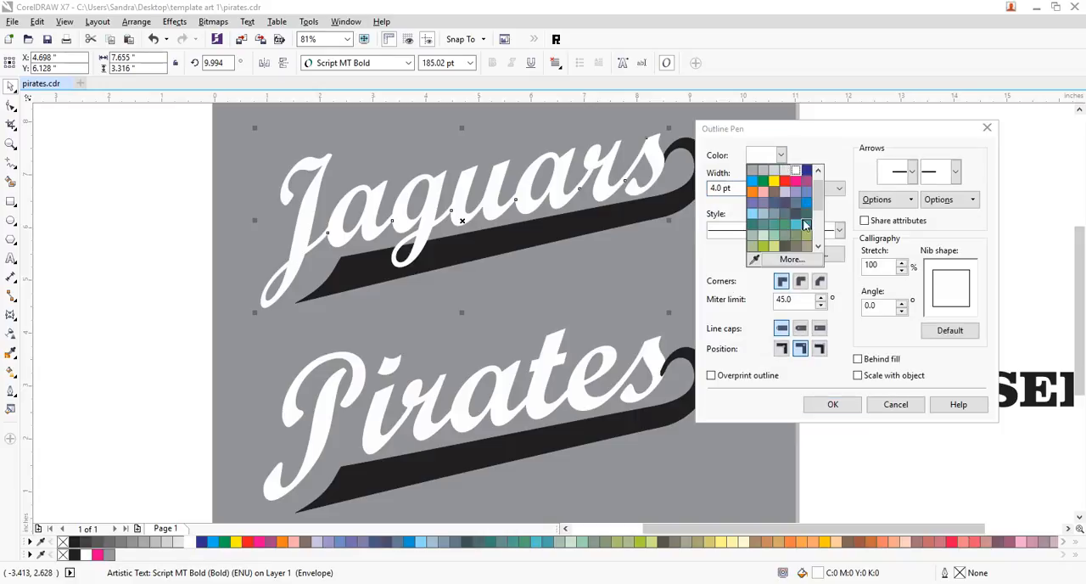
pyautogui.moveTo(818, 194); pyautogui.dragTo(820, 184)
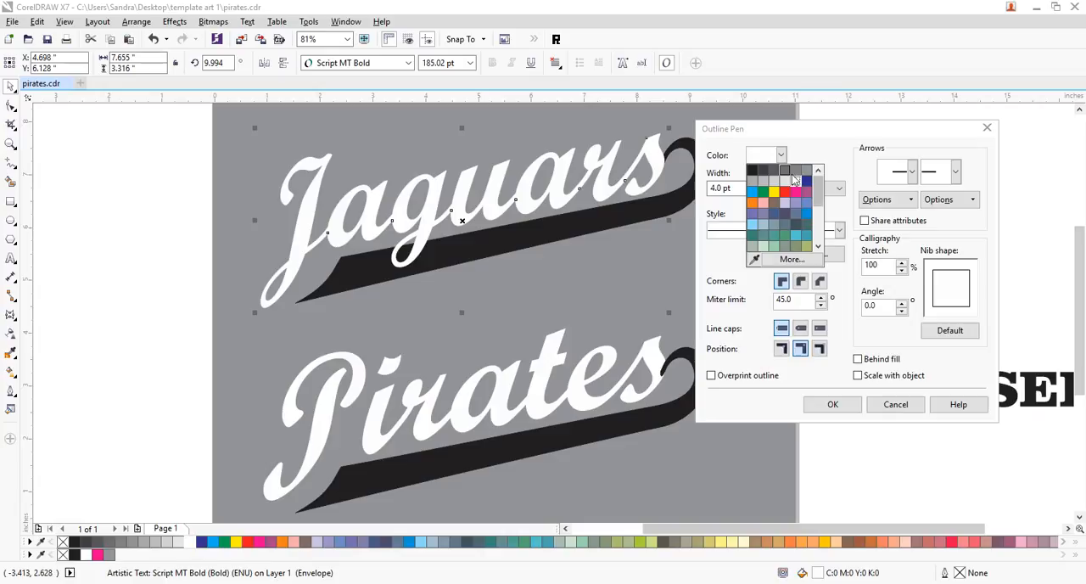
pyautogui.click(796, 175)
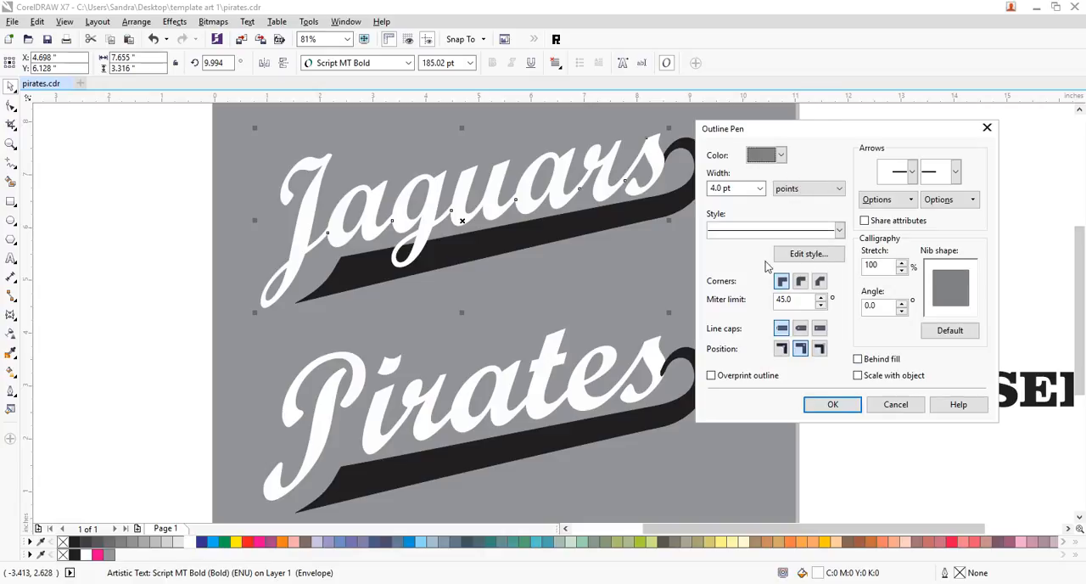
pyautogui.click(858, 360)
pyautogui.click(845, 409)
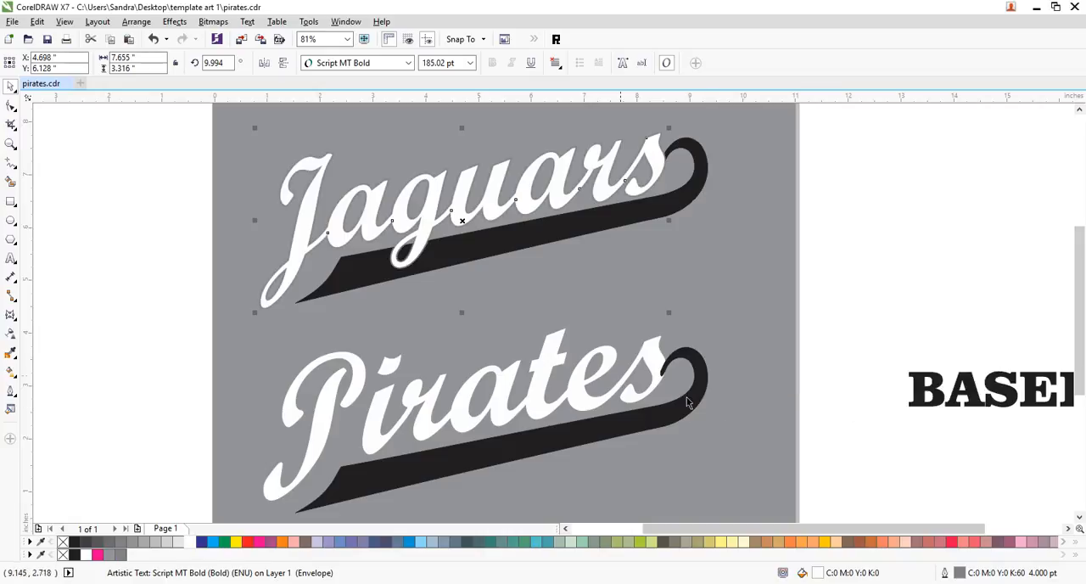
# - Increase the outline width of the "Jaguars" lettering to 8 pt
pyautogui.click(11, 392)
pyautogui.click(11, 392)
pyautogui.click(11, 392)
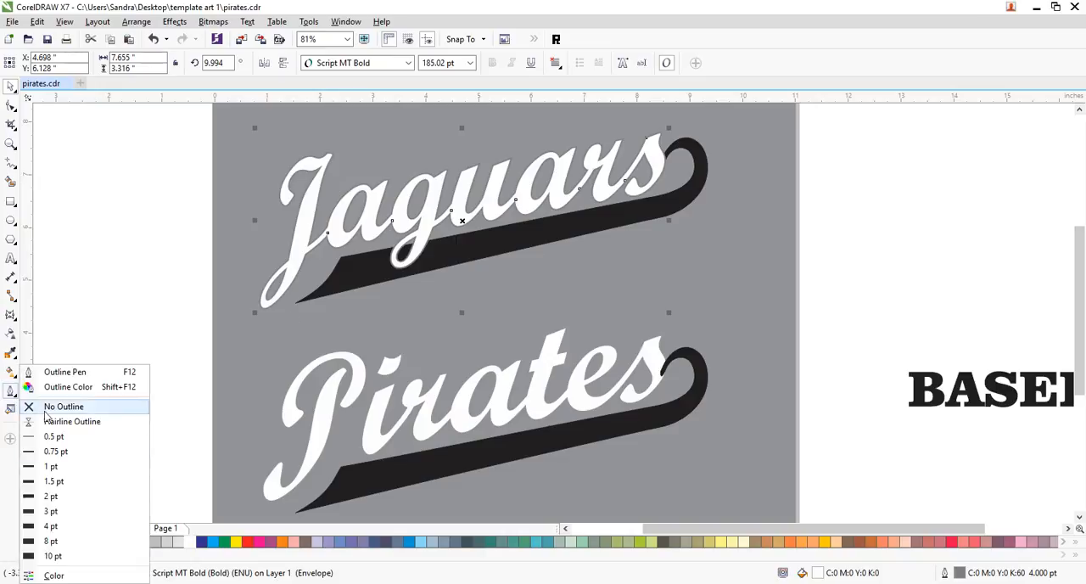
pyautogui.click(51, 541)
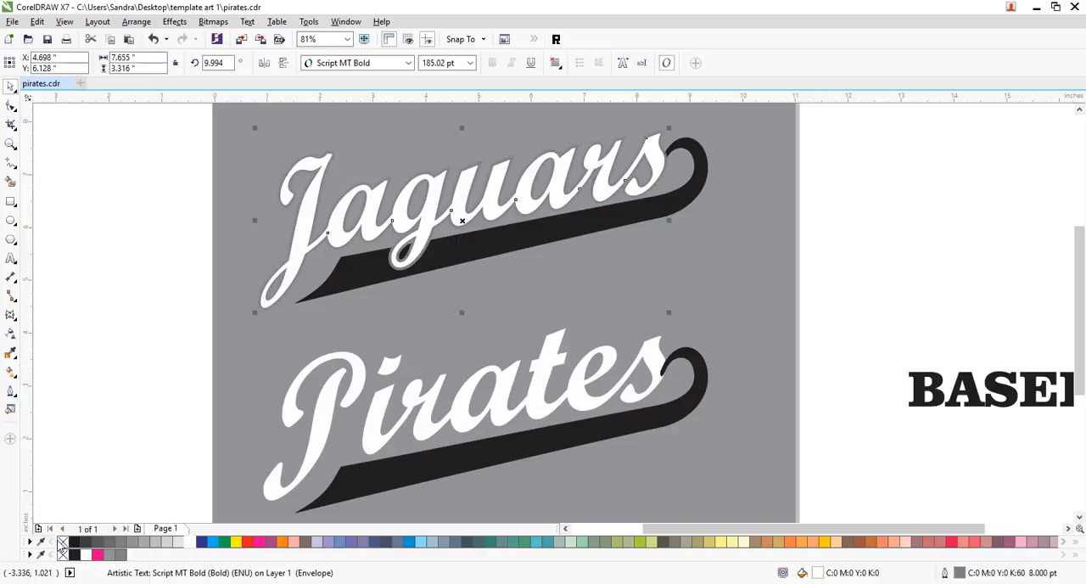
pyautogui.click(851, 183)
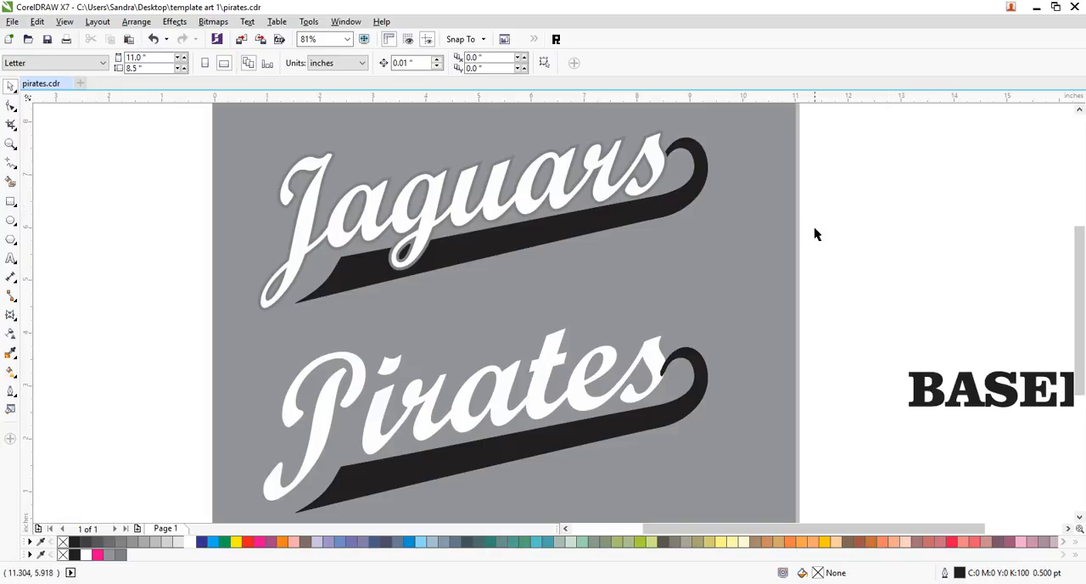
# - Fill the long swoosh under "Jaguars" with white and copy the lettering's outline properties onto it
pyautogui.click(580, 222)
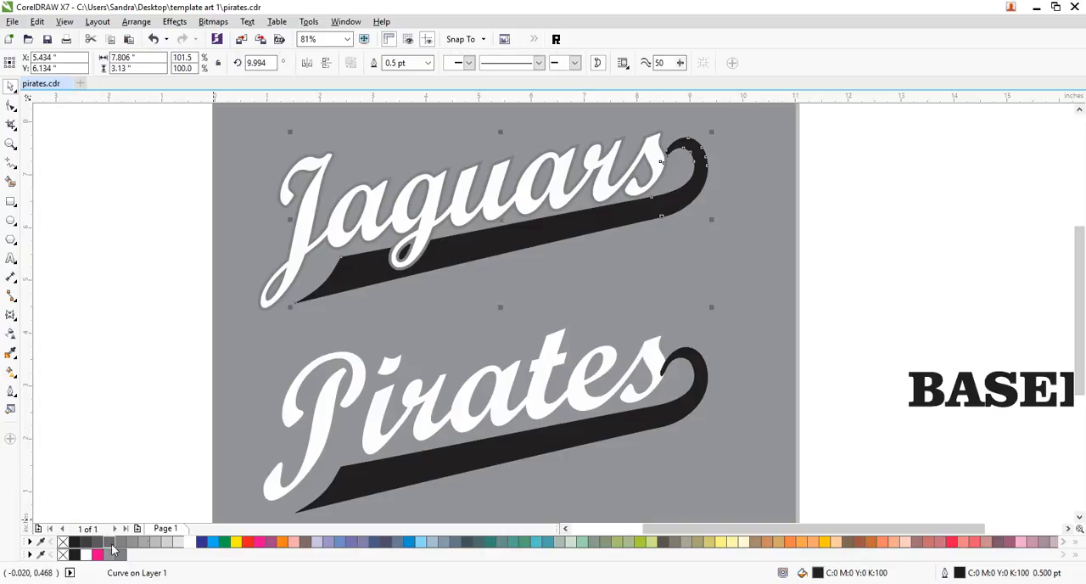
pyautogui.click(190, 542)
pyautogui.click(976, 302)
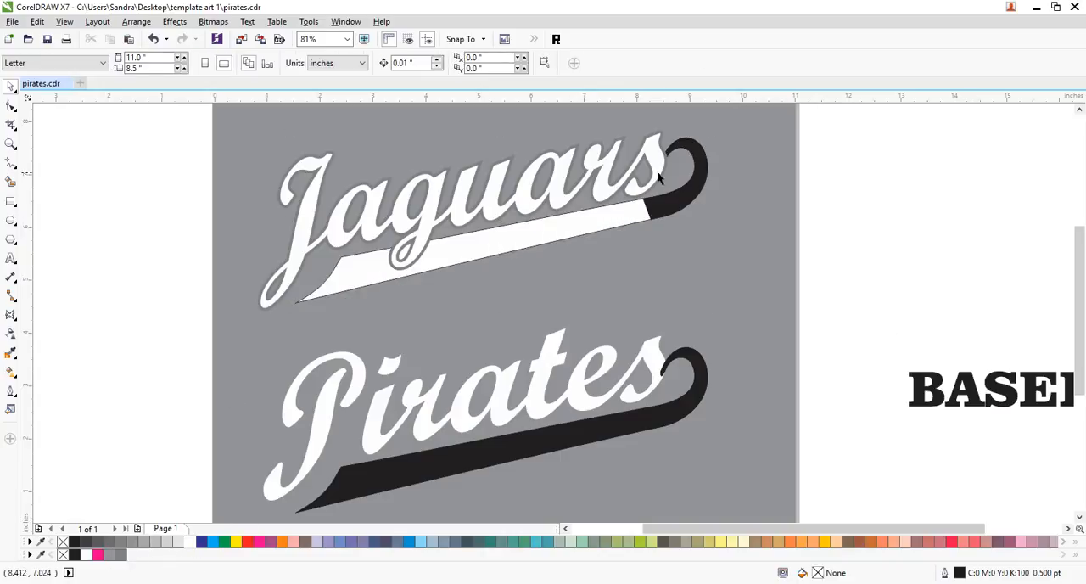
pyautogui.moveTo(656, 171); pyautogui.dragTo(618, 213)
pyautogui.click(671, 270)
pyautogui.click(827, 259)
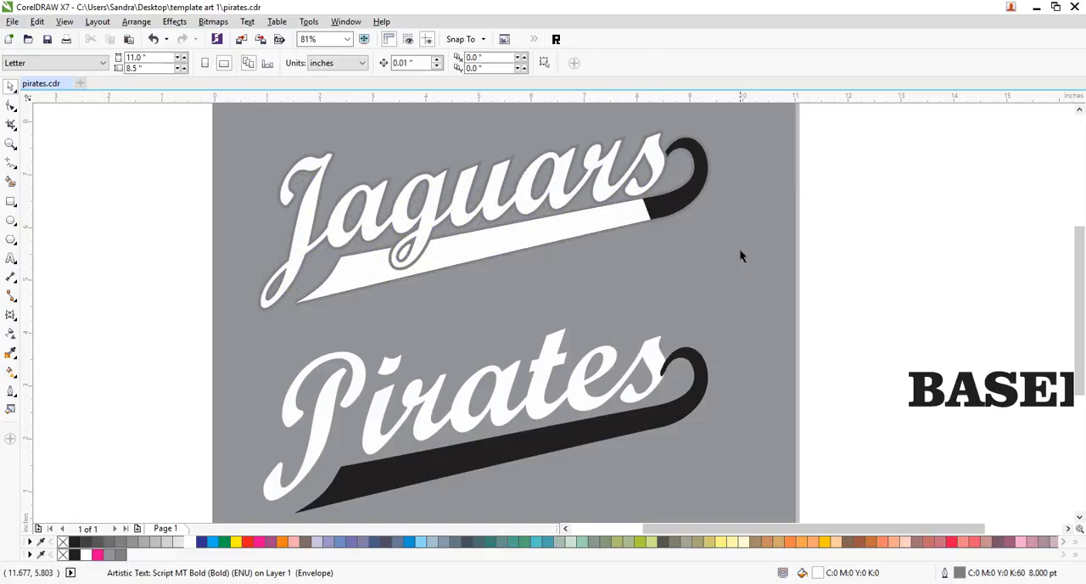
# - Fill the separate hook piece at the end of the "Jaguars" swoosh with white and remove its outline
pyautogui.click(672, 201)
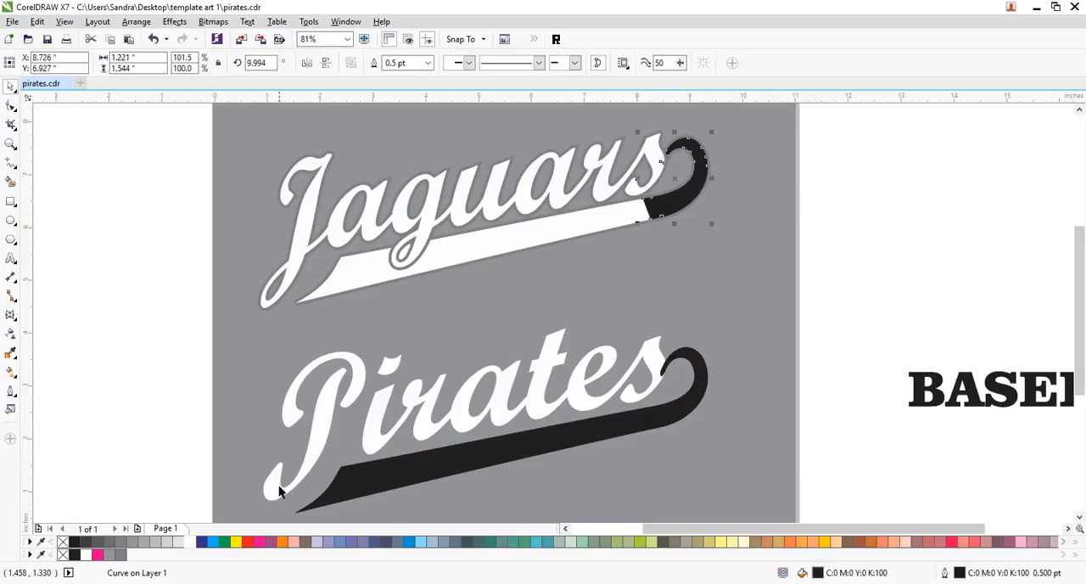
pyautogui.click(190, 542)
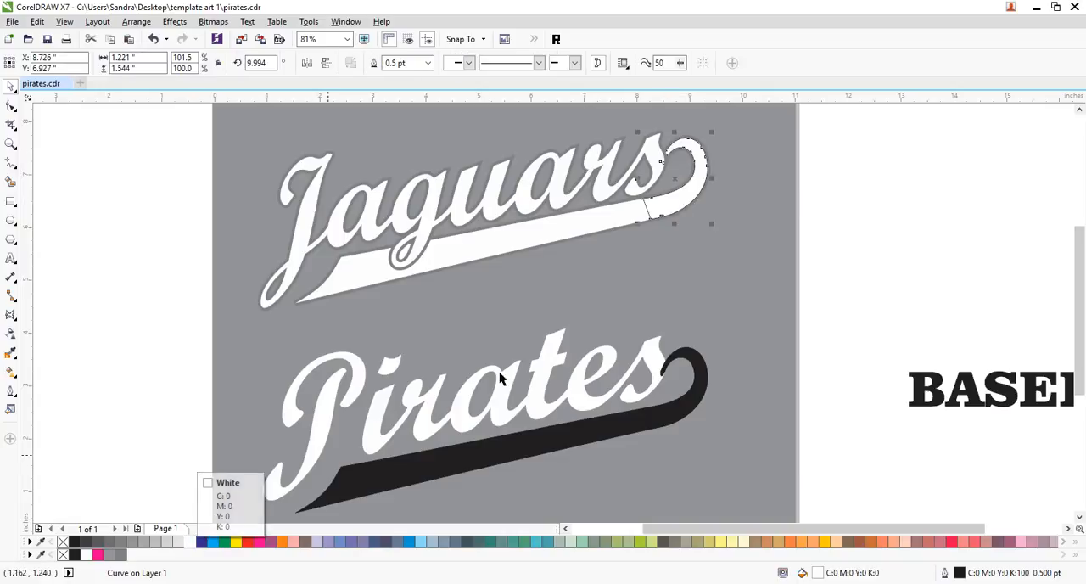
pyautogui.rightClick(62, 541)
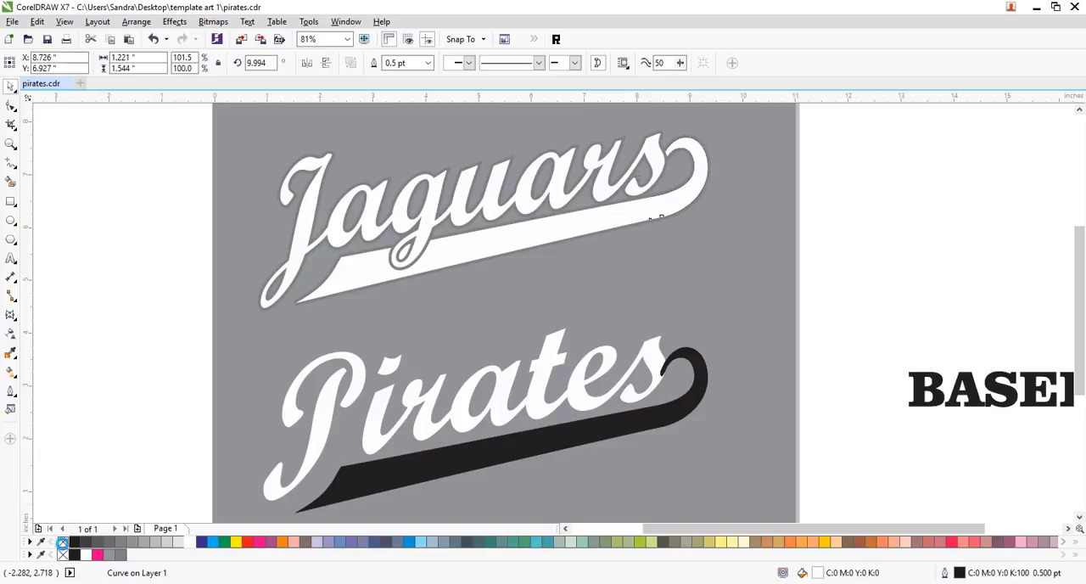
pyautogui.click(843, 287)
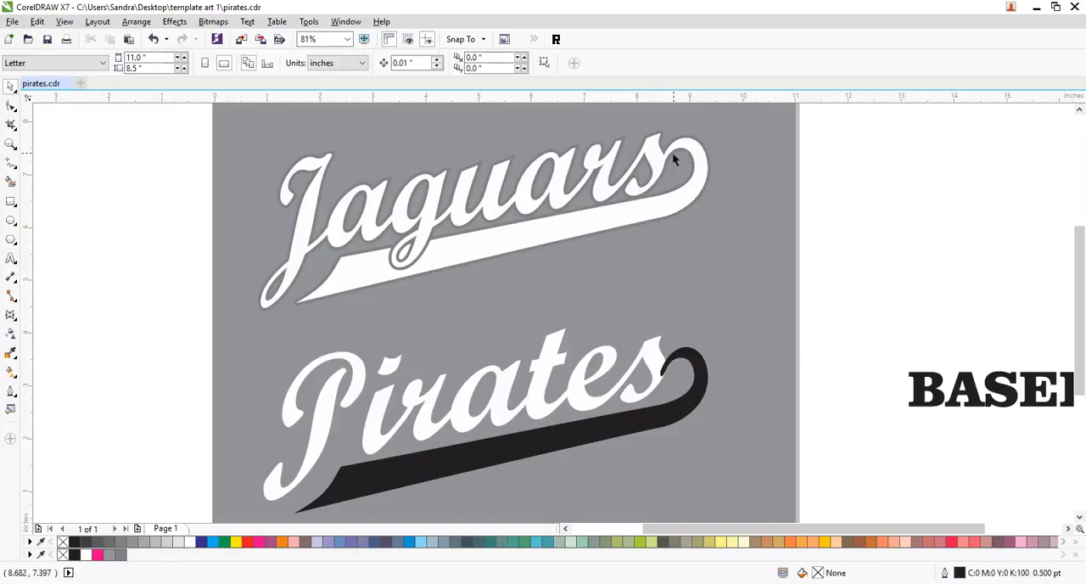
# - Try moving the white hook piece off to the right of "Jaguars", and undo the move
pyautogui.moveTo(696, 166); pyautogui.dragTo(788, 189)
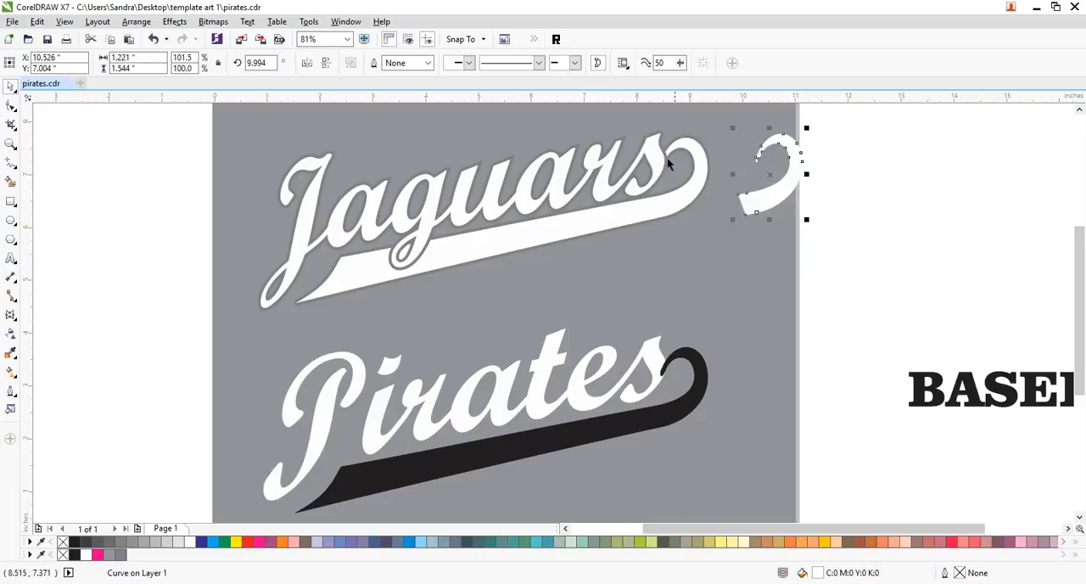
pyautogui.hotkey('ctrl', 'z')
pyautogui.click(850, 178)
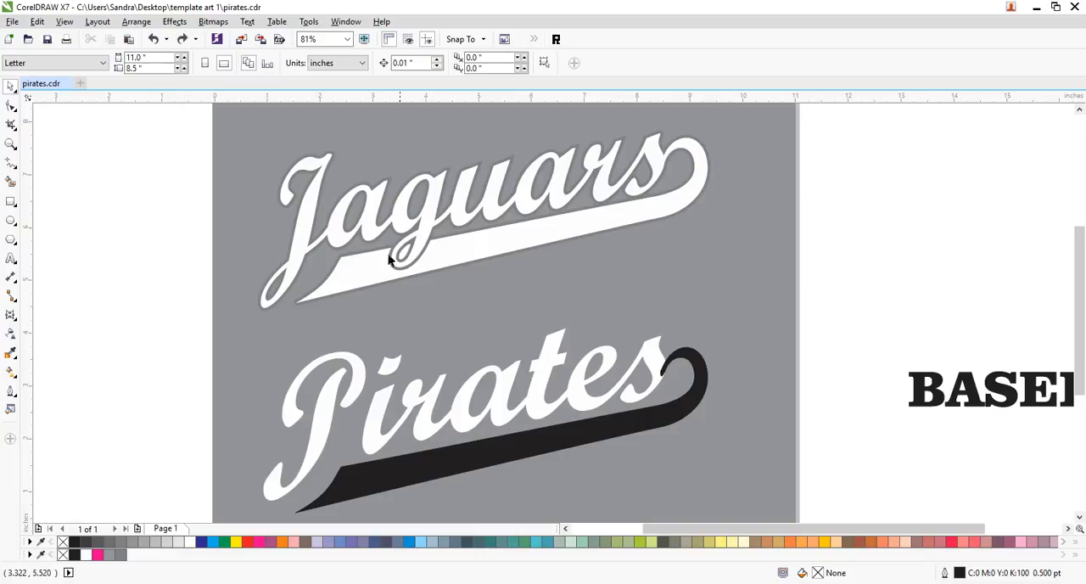
# - Group the "Jaguars" lettering with its swoosh and hook piece
pyautogui.moveTo(823, 112); pyautogui.dragTo(552, 227)
pyautogui.moveTo(389, 288); pyautogui.dragTo(227, 341)
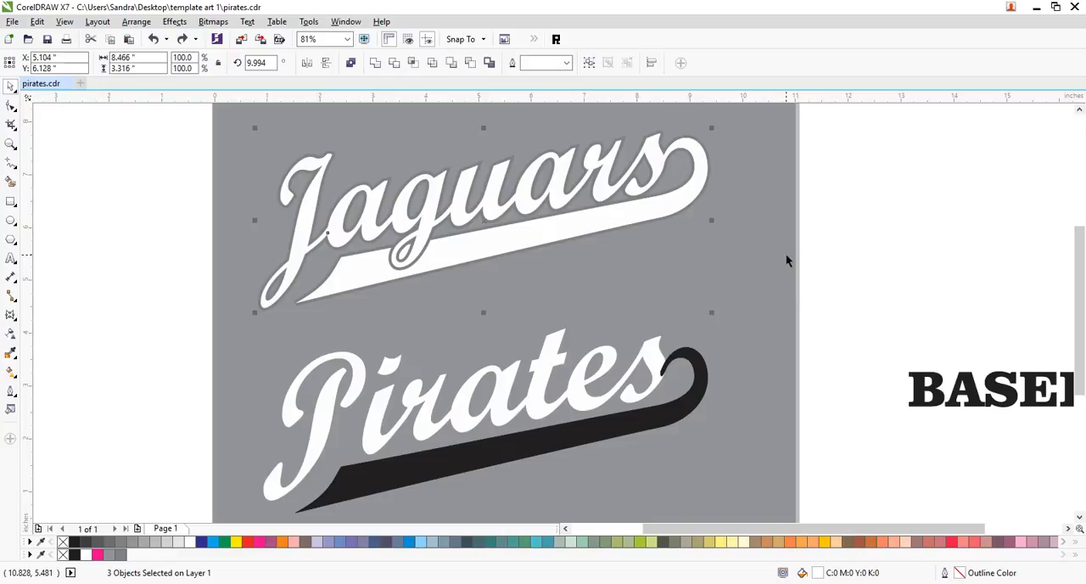
pyautogui.hotkey('ctrl', 'g')
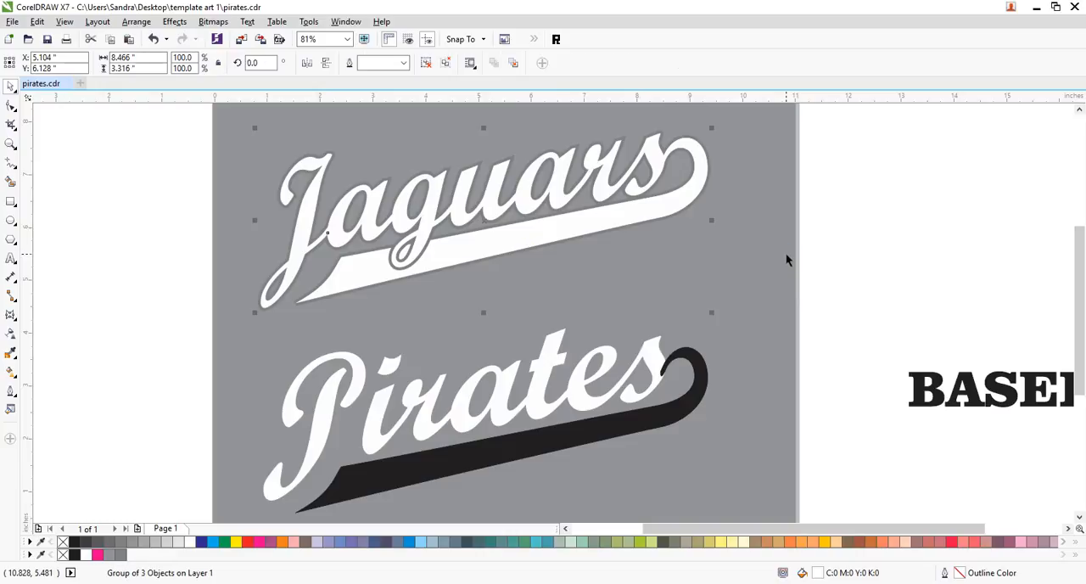
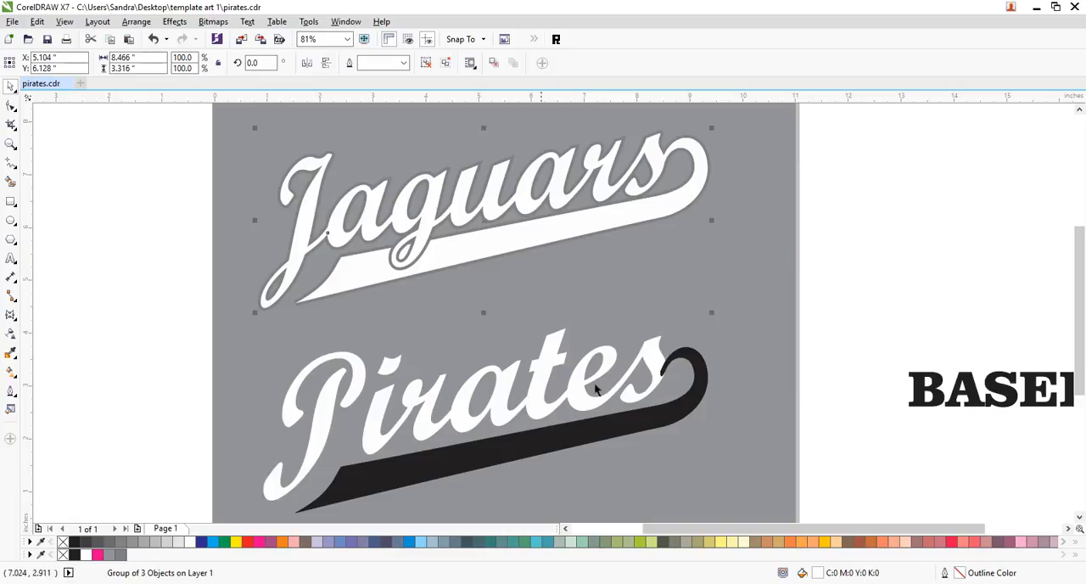
# - Give a duplicate of the "Jaguars" group a 12 pt black outline and place it behind the original, above the grey background
pyautogui.click(11, 391)
pyautogui.click(39, 369)
pyautogui.click(456, 209)
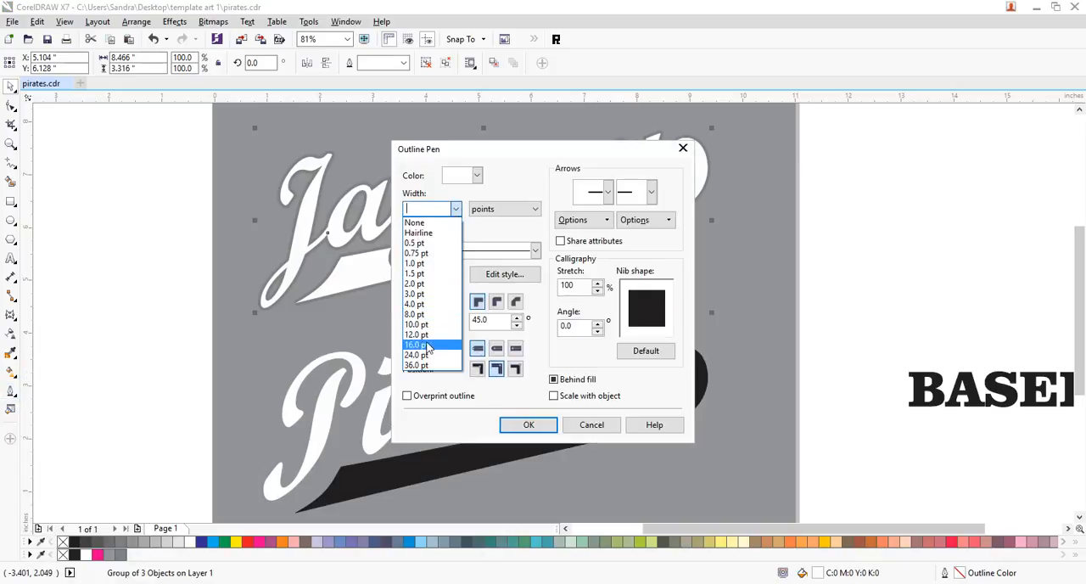
pyautogui.click(428, 336)
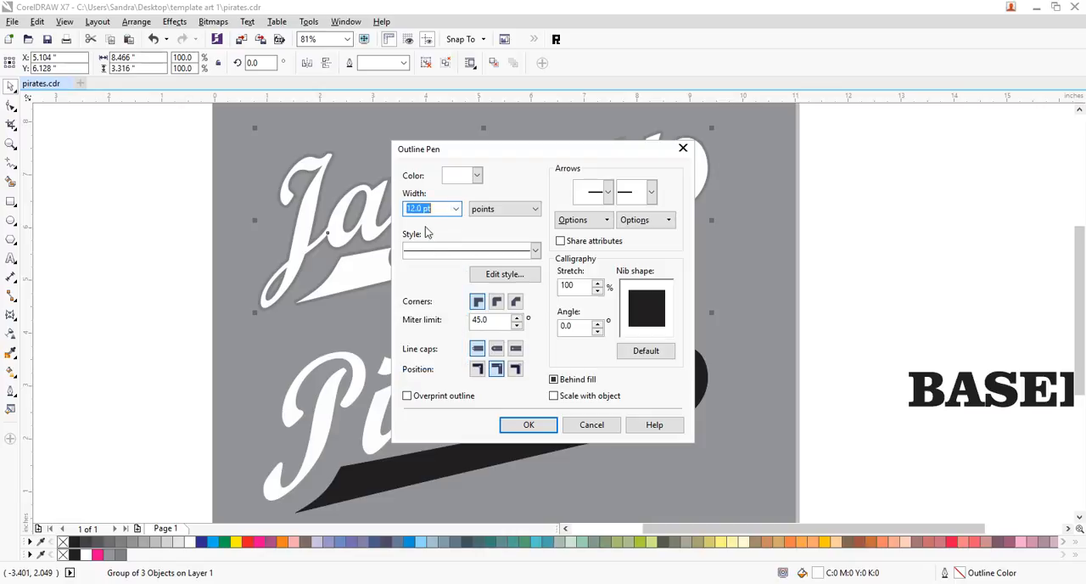
pyautogui.click(477, 176)
pyautogui.click(448, 190)
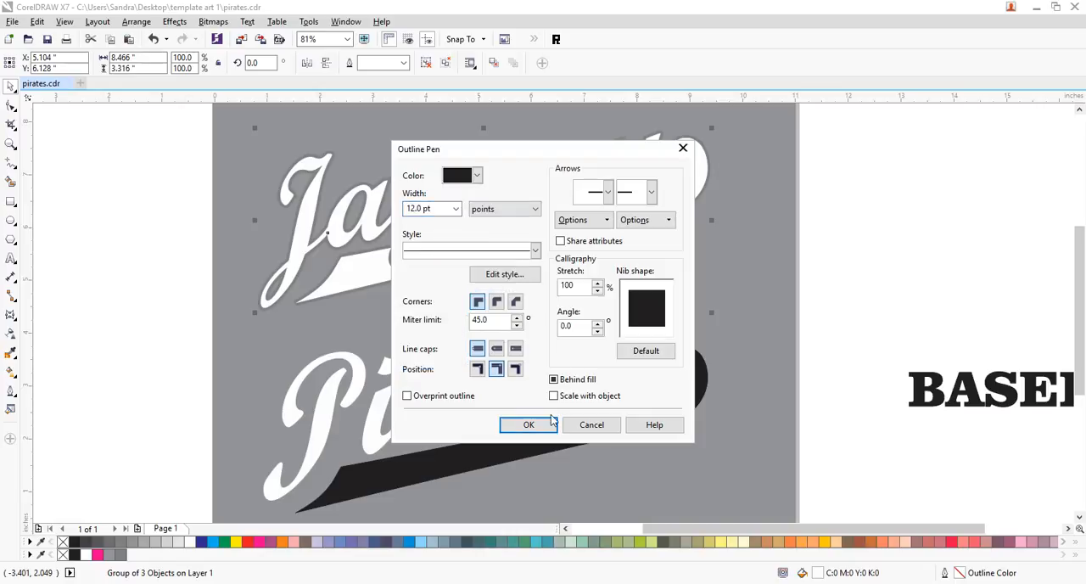
pyautogui.click(528, 425)
pyautogui.click(817, 272)
pyautogui.click(769, 269)
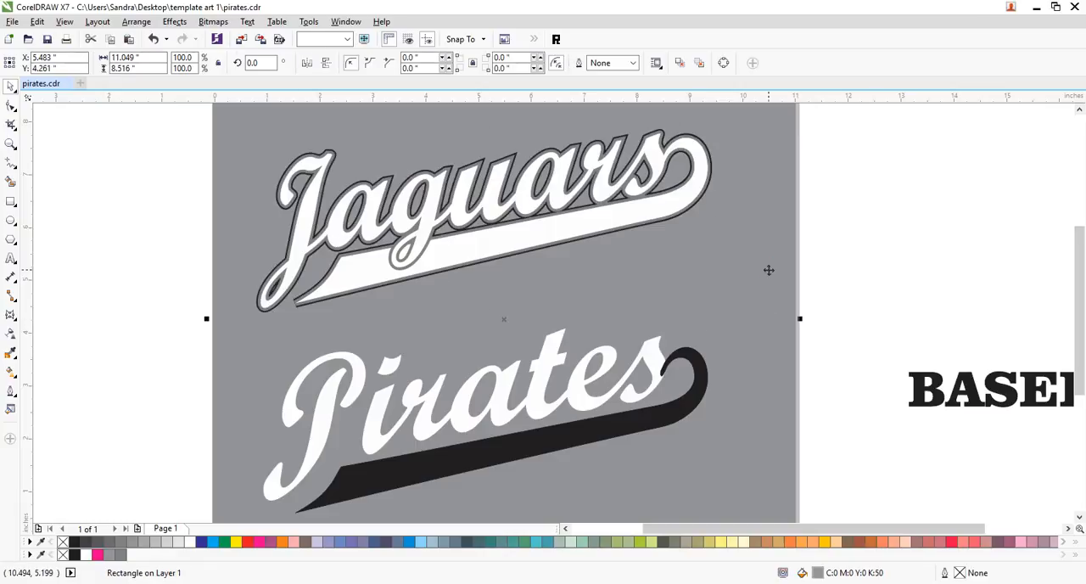
pyautogui.click(890, 226)
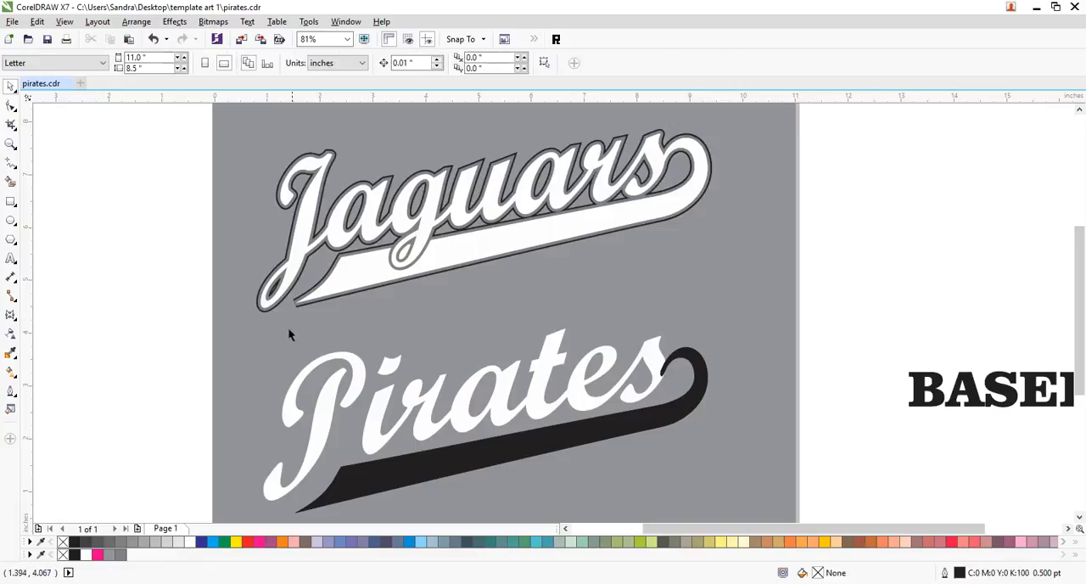
# - Nudge the black-outlined "Jaguars" copy 0.04 in left and 0.04 in up to form an offset shadow behind the lettering
pyautogui.click(304, 303)
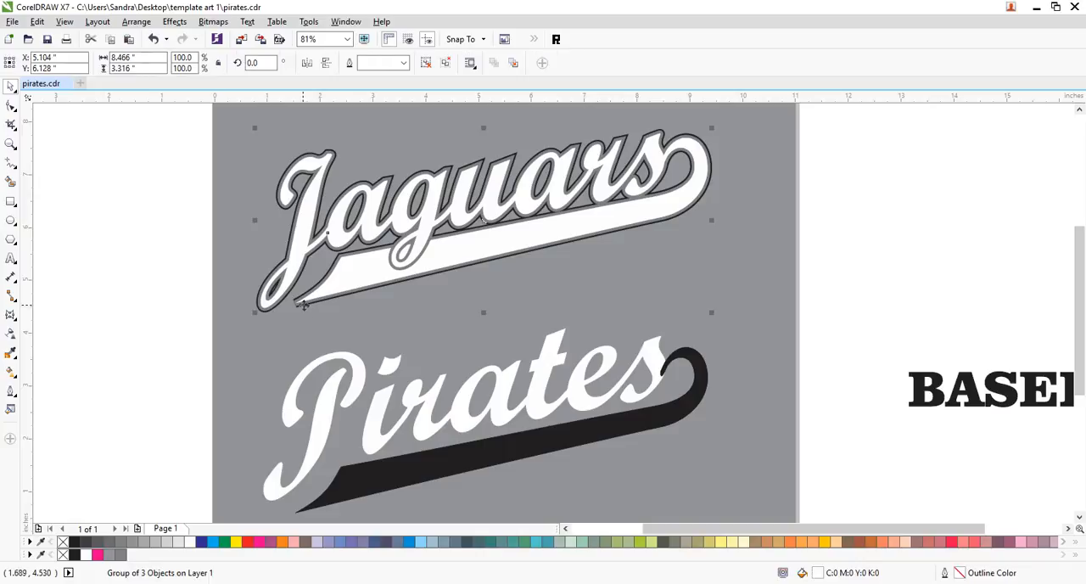
pyautogui.click(820, 265)
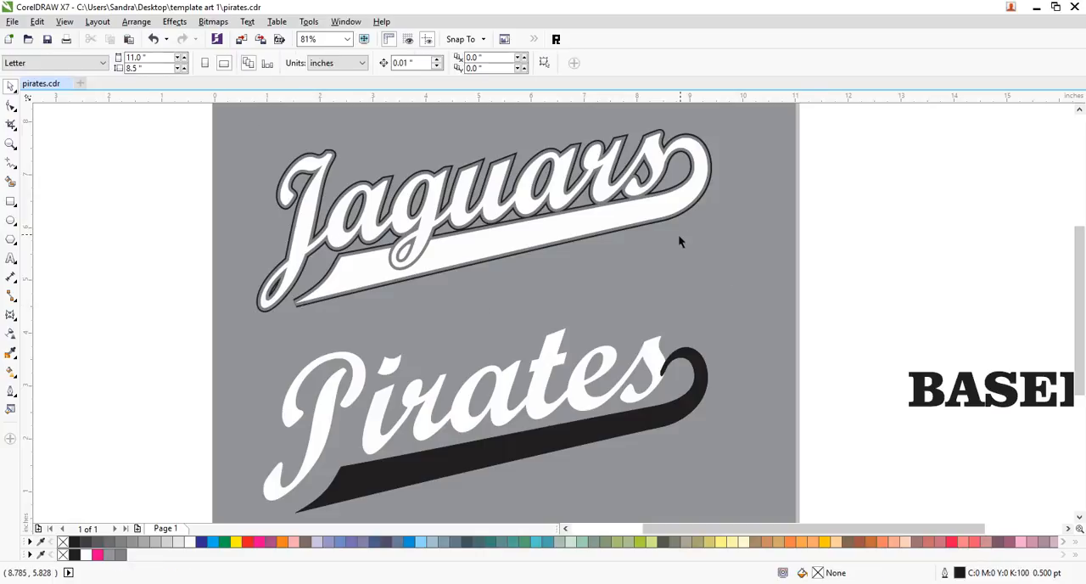
pyautogui.click(669, 224)
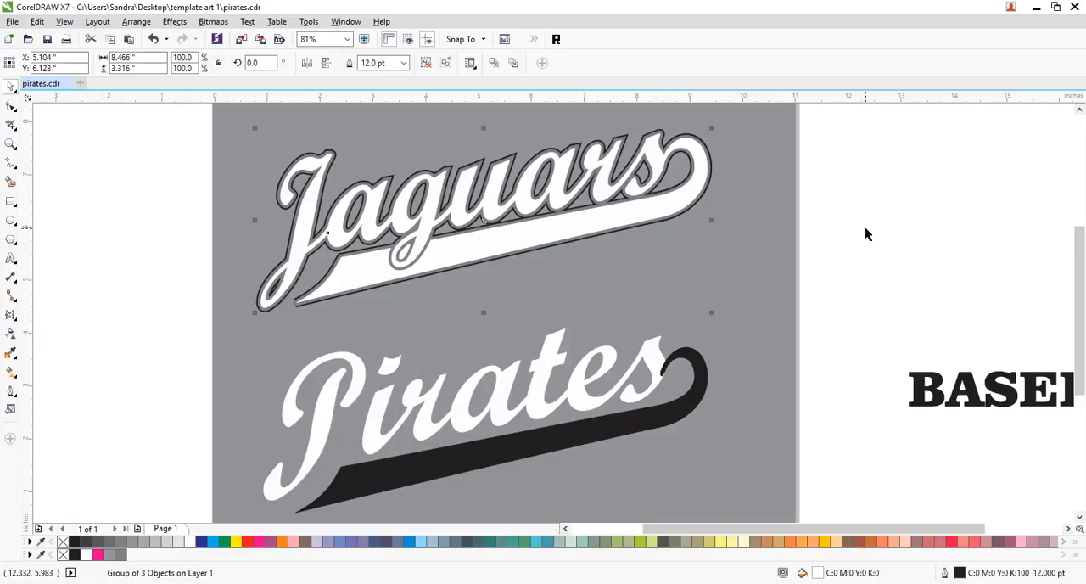
pyautogui.press('Up')
pyautogui.press('Down')
pyautogui.press('Up')
pyautogui.press('Down')
pyautogui.press('Left')
pyautogui.press('Left')
pyautogui.press('Up')
pyautogui.press('Left')
pyautogui.press('Up')
pyautogui.press('Left')
pyautogui.press('Up')
pyautogui.press('Left')
pyautogui.press('Right')
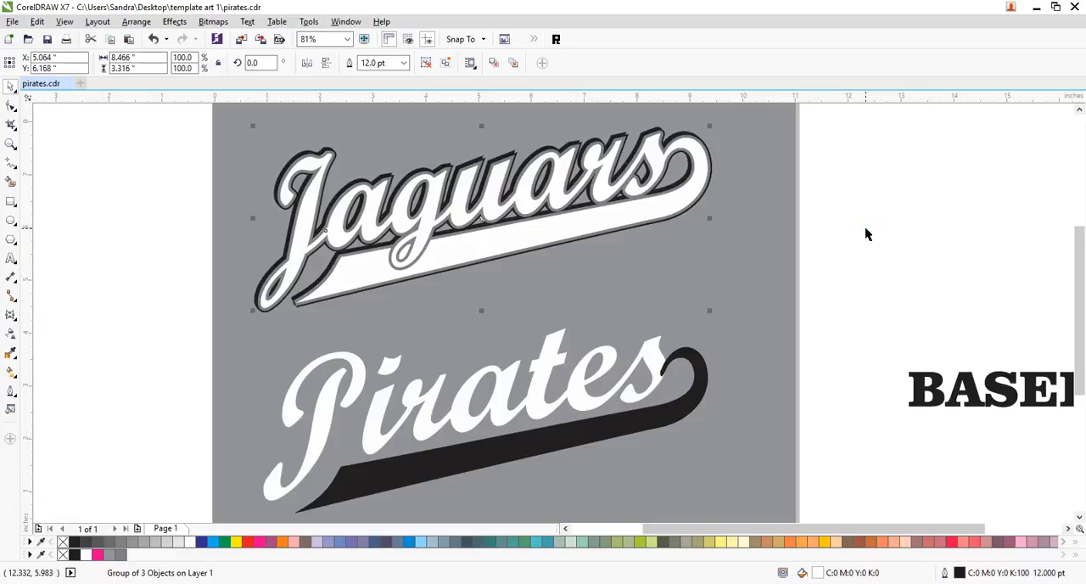
pyautogui.click(864, 226)
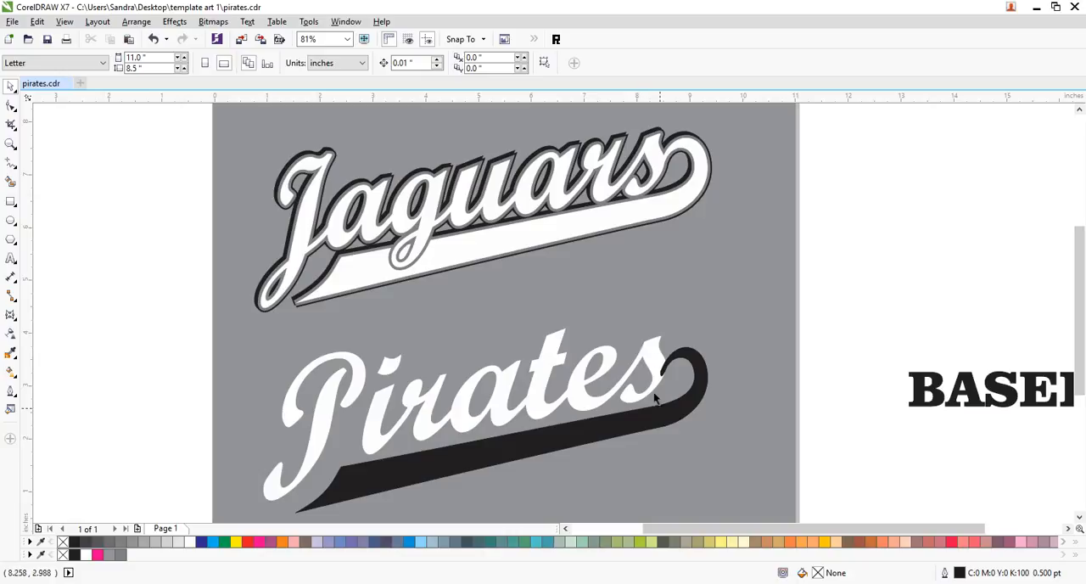
# - Copy the grey outline from the "Jaguars" design onto the "Pirates" lettering and from there onto its long swoosh
pyautogui.scroll(-1, 1079, 509)
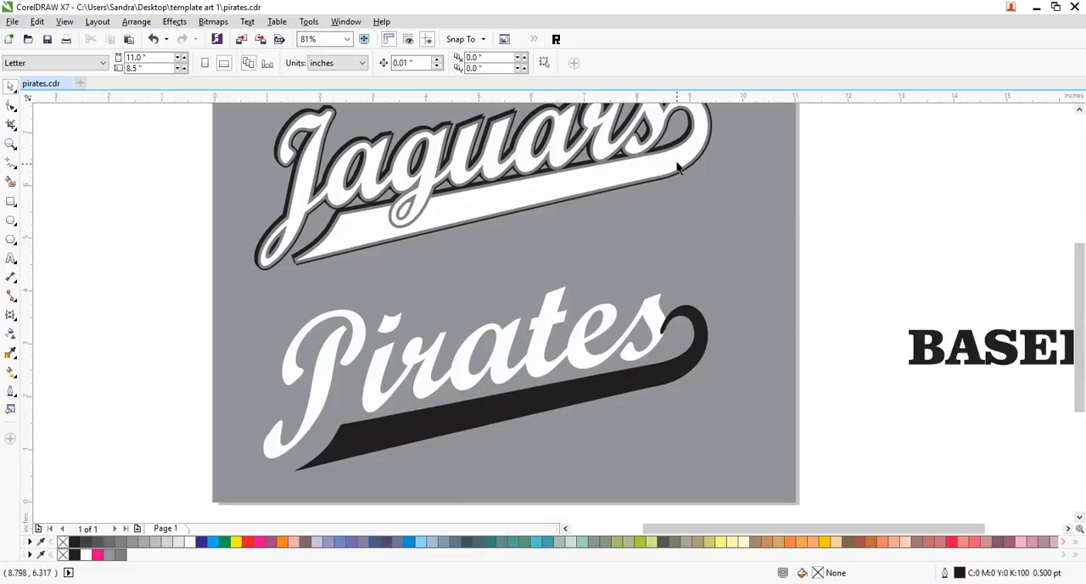
pyautogui.moveTo(599, 146); pyautogui.dragTo(577, 348)
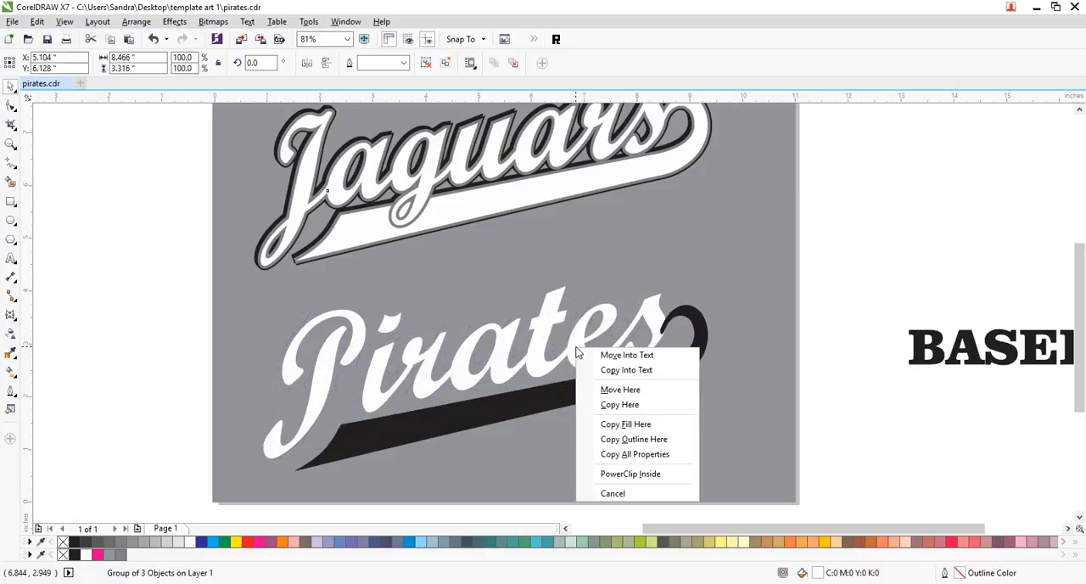
pyautogui.click(639, 441)
pyautogui.moveTo(578, 360); pyautogui.dragTo(576, 393)
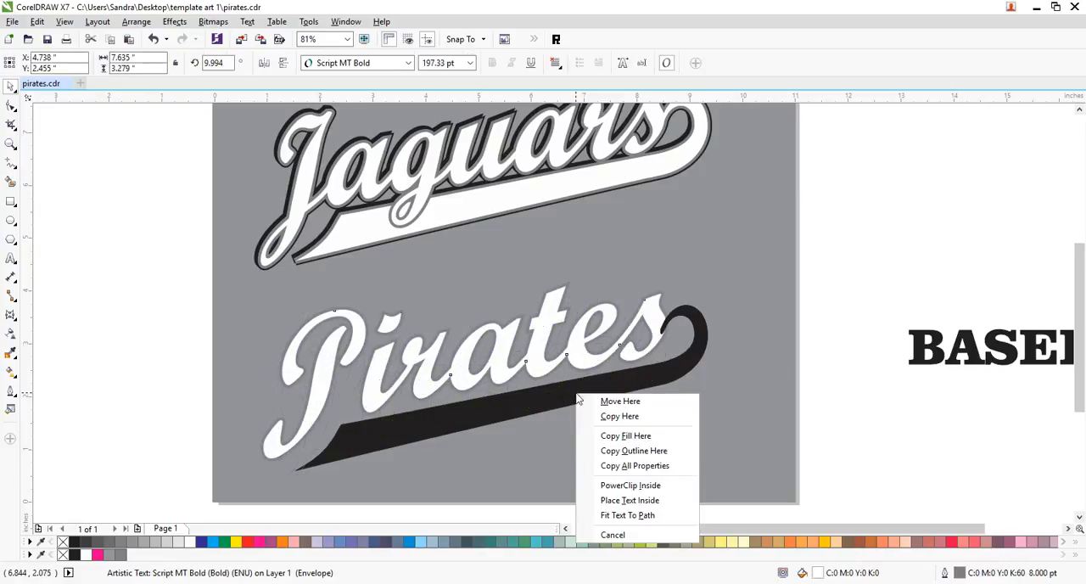
pyautogui.click(632, 450)
pyautogui.click(836, 293)
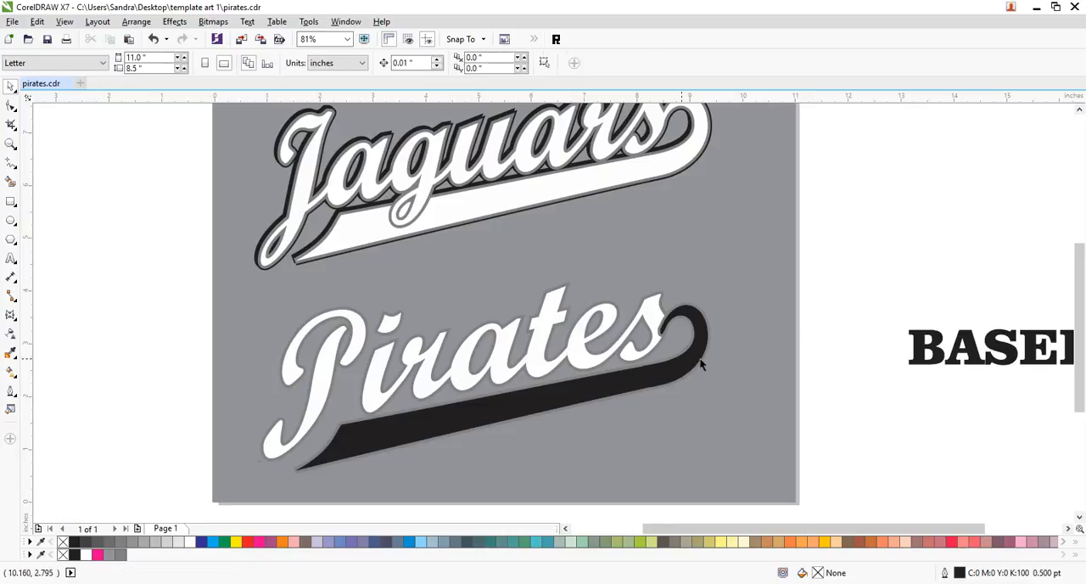
pyautogui.click(651, 318)
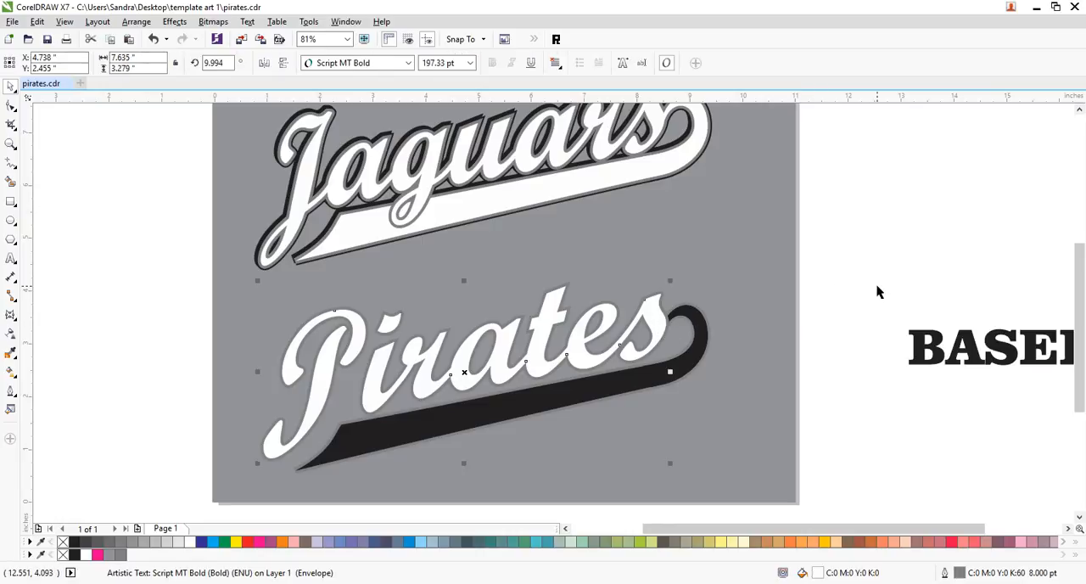
pyautogui.click(879, 292)
# - Fill the "Pirates" swoosh and its hook piece with white, and remove the hook piece's outline
pyautogui.click(698, 325)
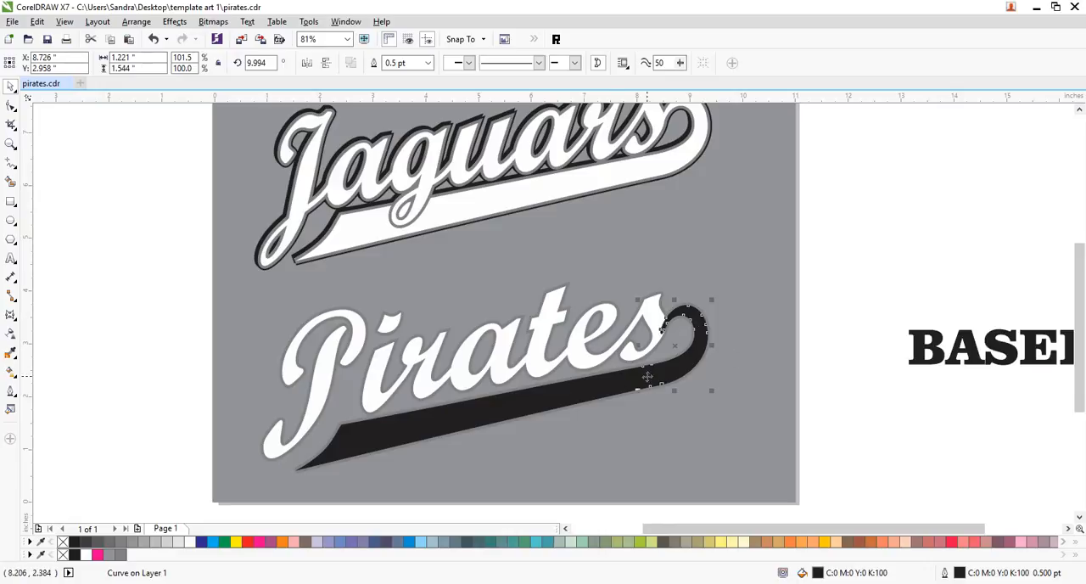
pyautogui.keyDown('shift'); pyautogui.click(603, 393); pyautogui.keyUp('shift')
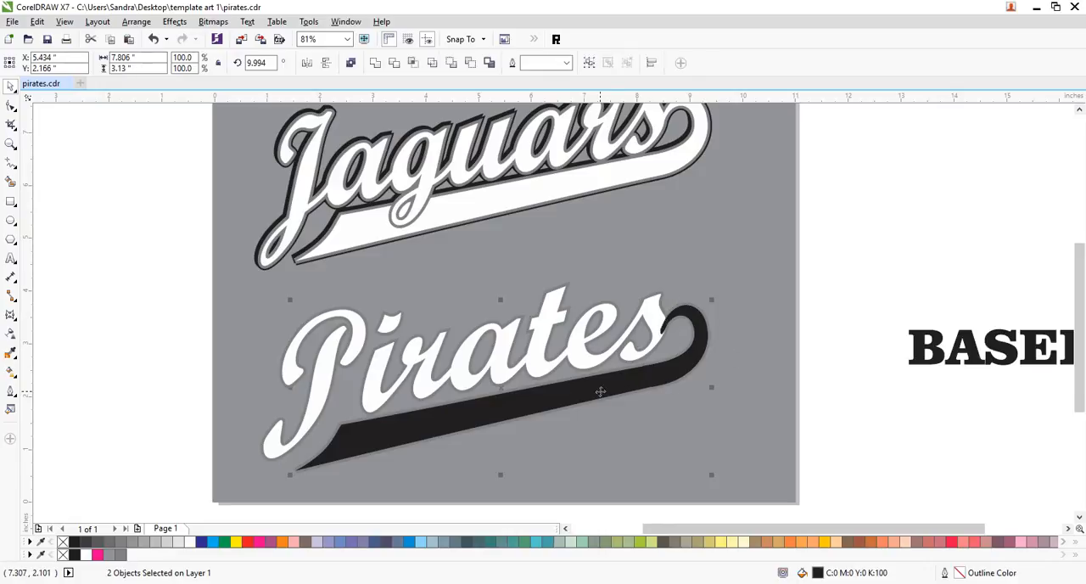
pyautogui.click(190, 543)
pyautogui.click(778, 353)
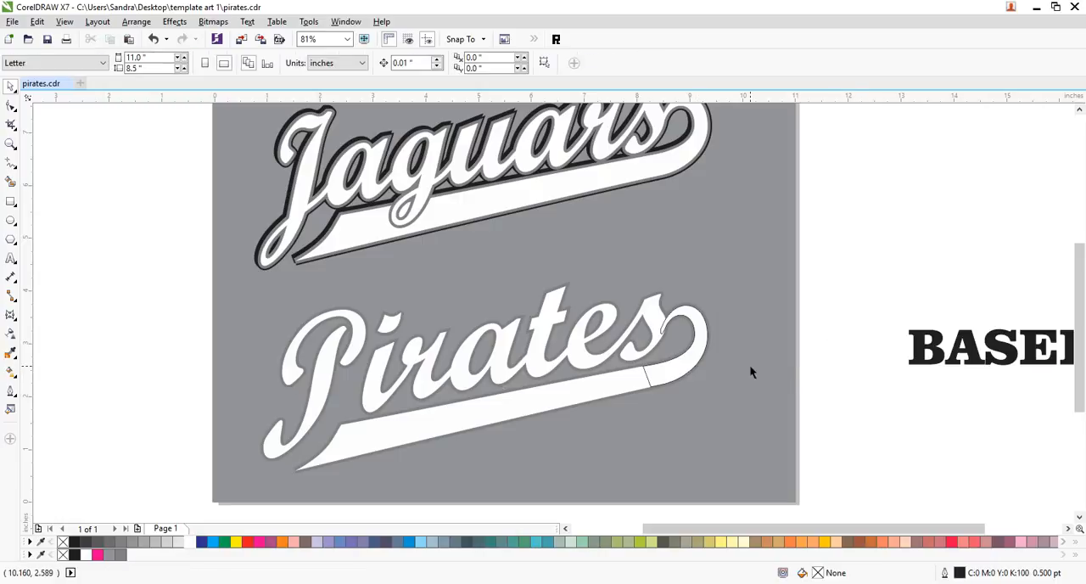
pyautogui.click(652, 384)
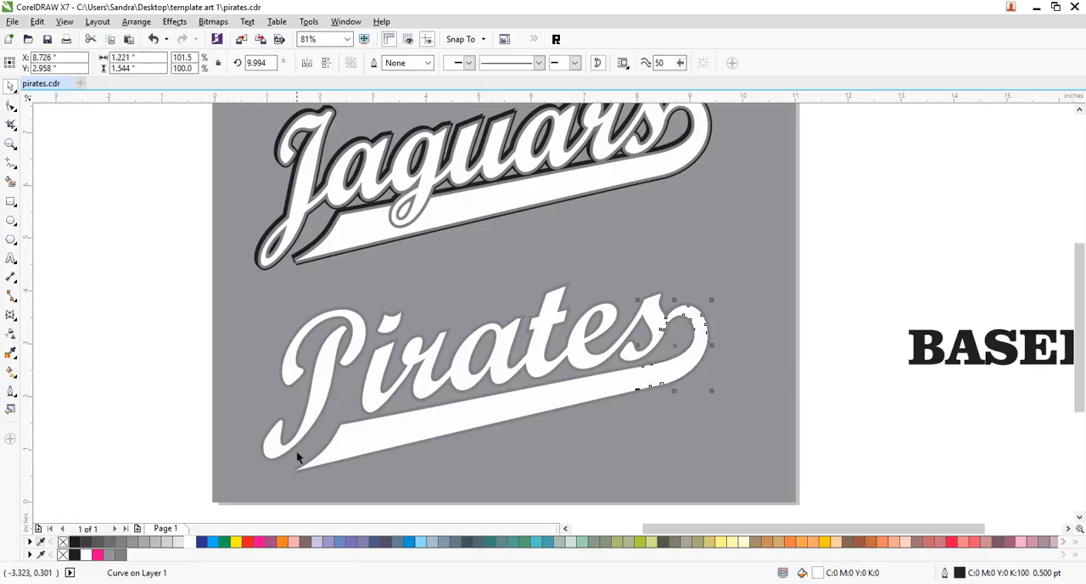
pyautogui.click(824, 291)
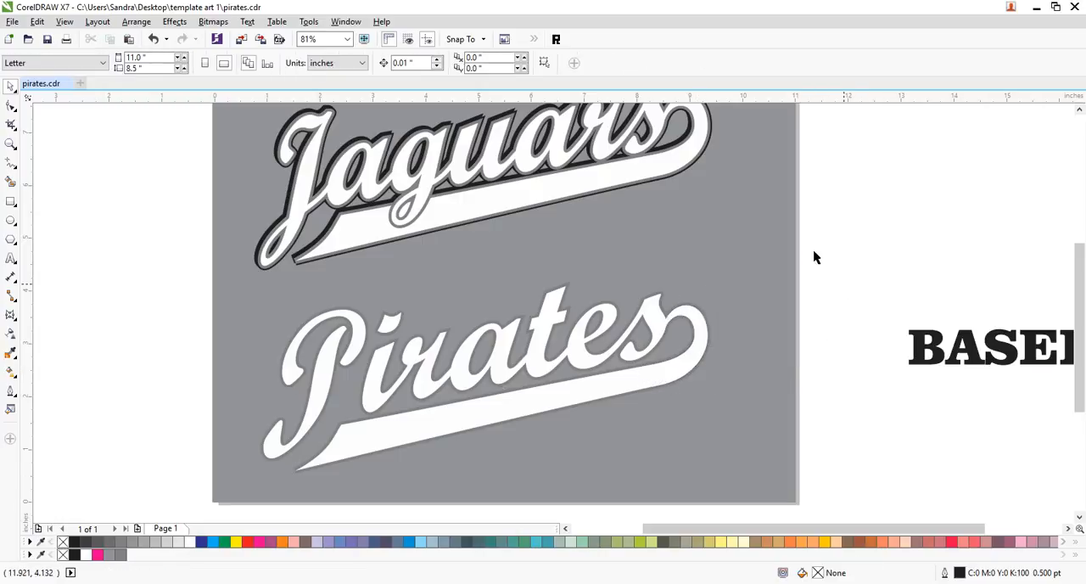
# - Group the "Pirates" lettering with its swoosh and hook piece, and give a duplicate of the group a 12 pt black outline
pyautogui.moveTo(858, 255); pyautogui.dragTo(227, 485)
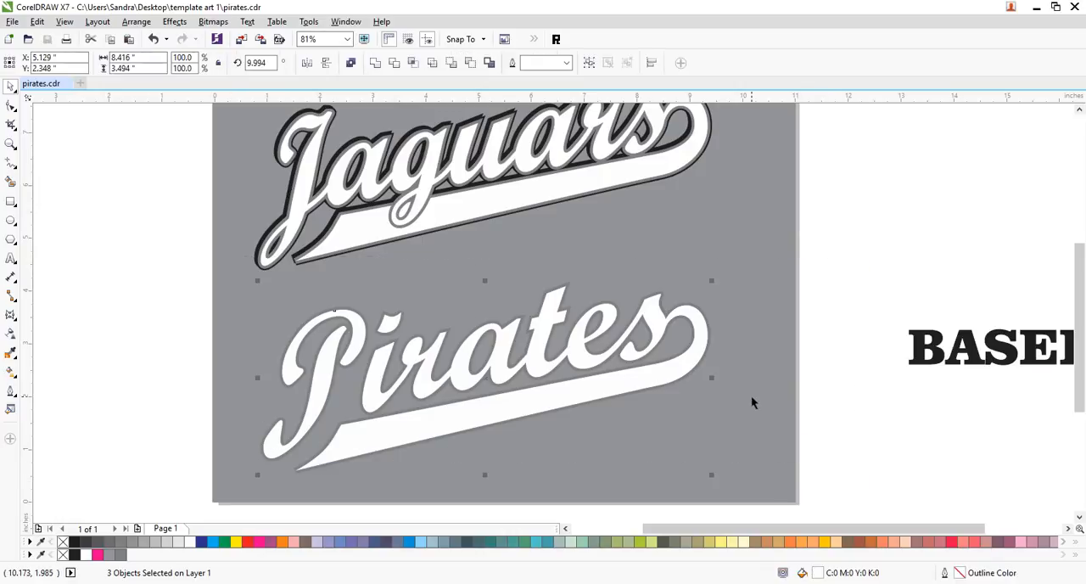
pyautogui.hotkey('ctrl', 'g')
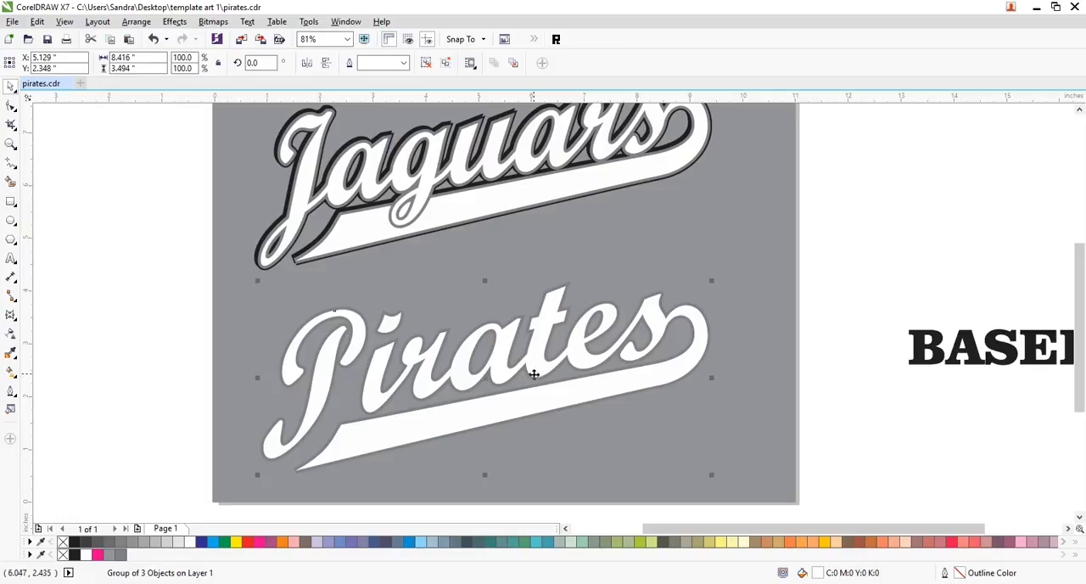
pyautogui.click(12, 392)
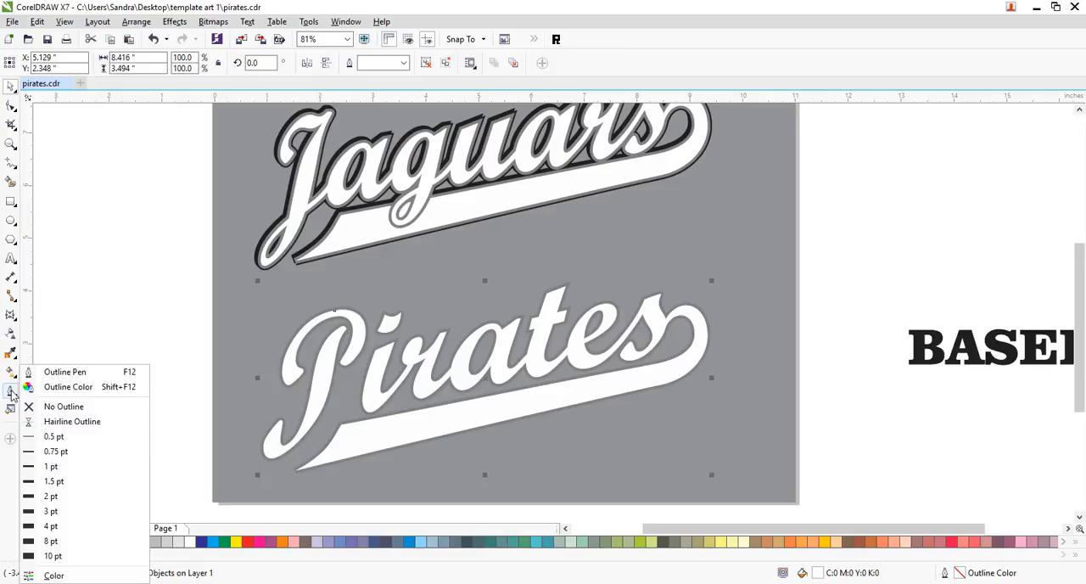
pyautogui.click(65, 372)
pyautogui.click(477, 175)
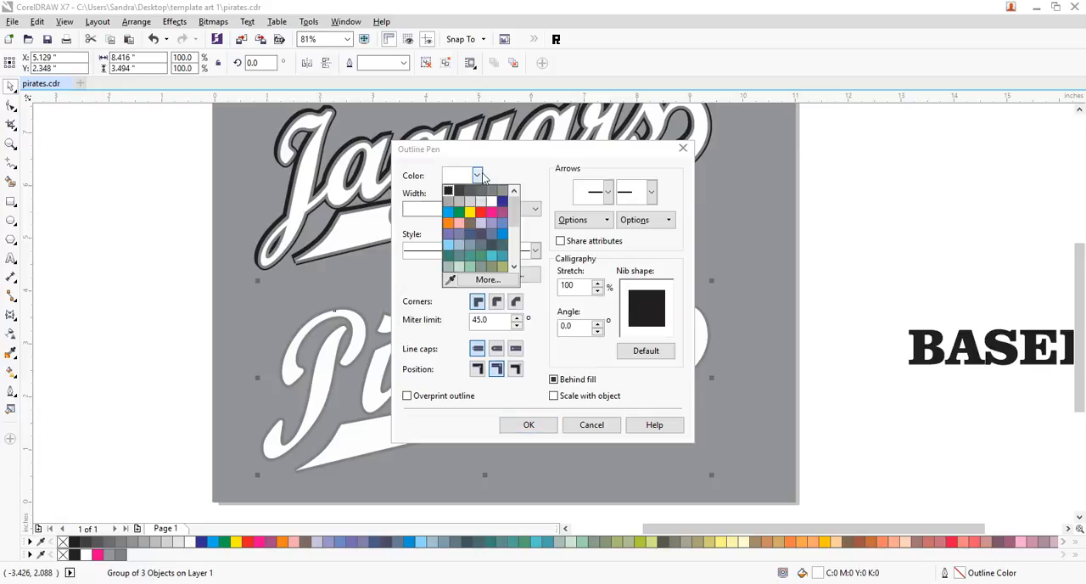
pyautogui.click(453, 199)
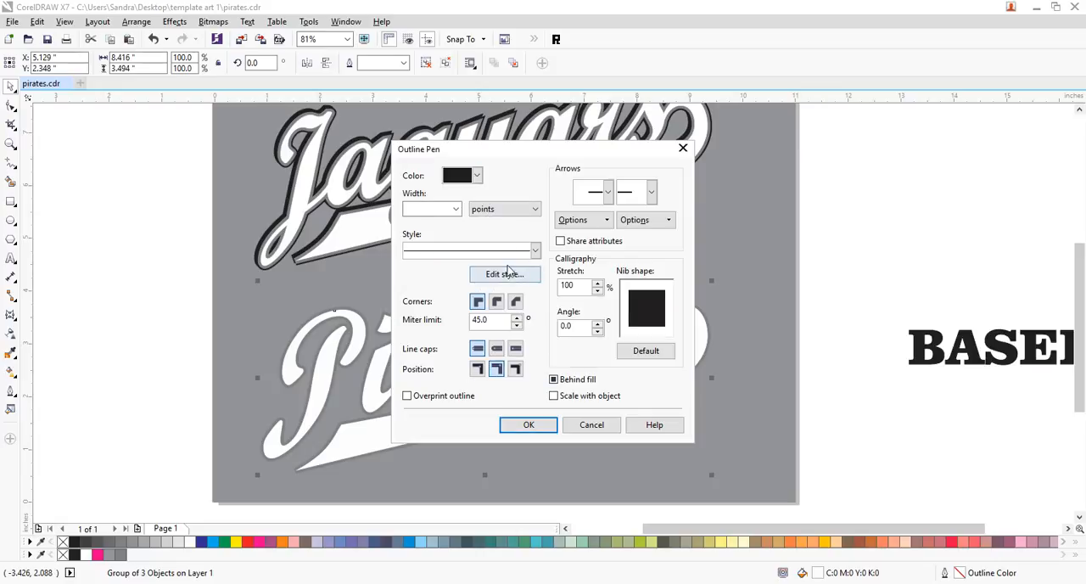
pyautogui.click(455, 209)
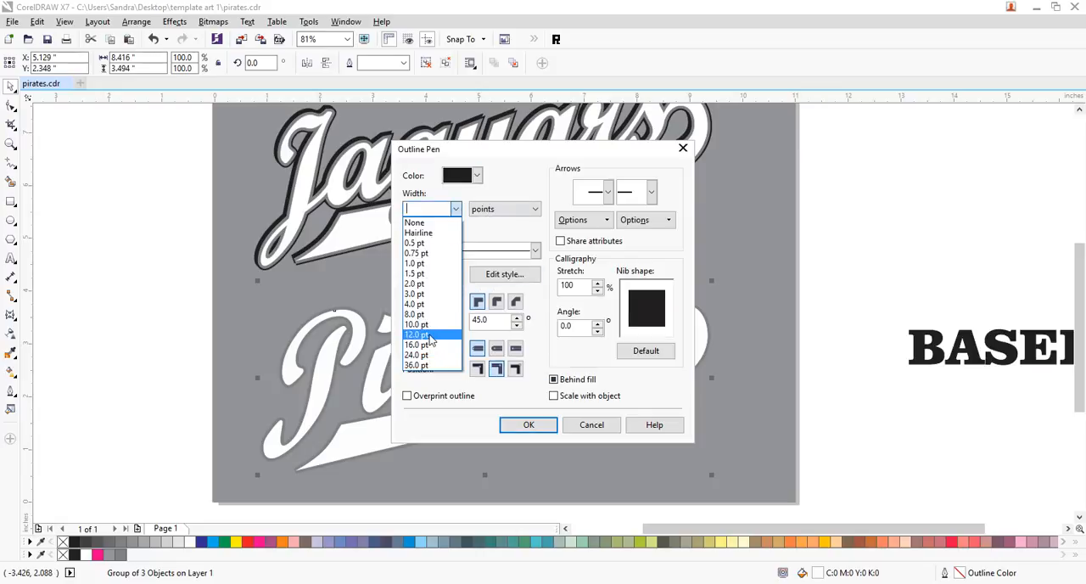
pyautogui.click(430, 335)
pyautogui.click(526, 429)
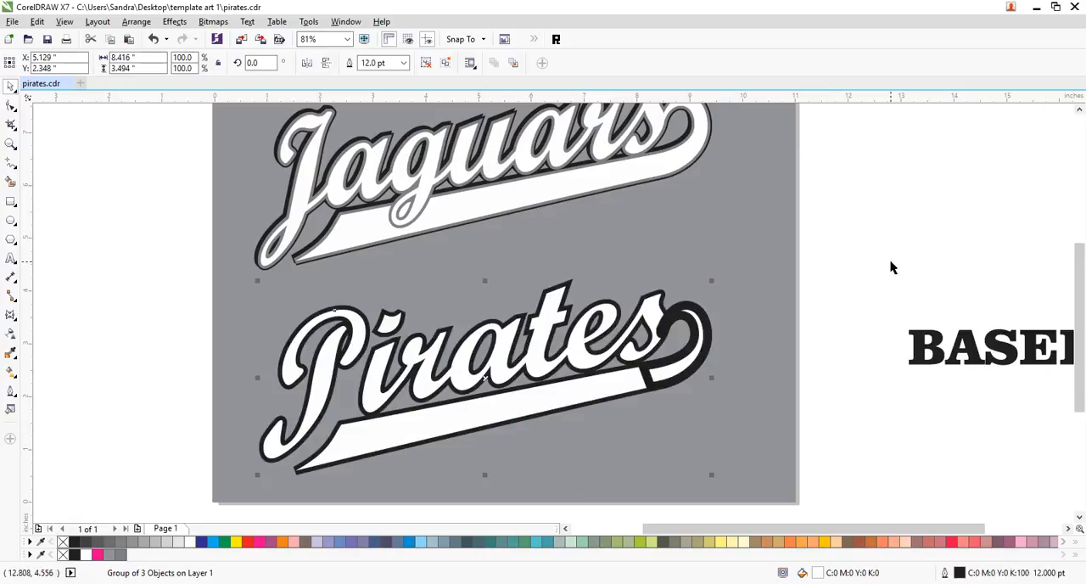
# - Place the black-outlined "Pirates" copy behind the grey-outlined group, with the grey background rectangle at the very back
pyautogui.hotkey('ctrl', 'z')
pyautogui.click(800, 278)
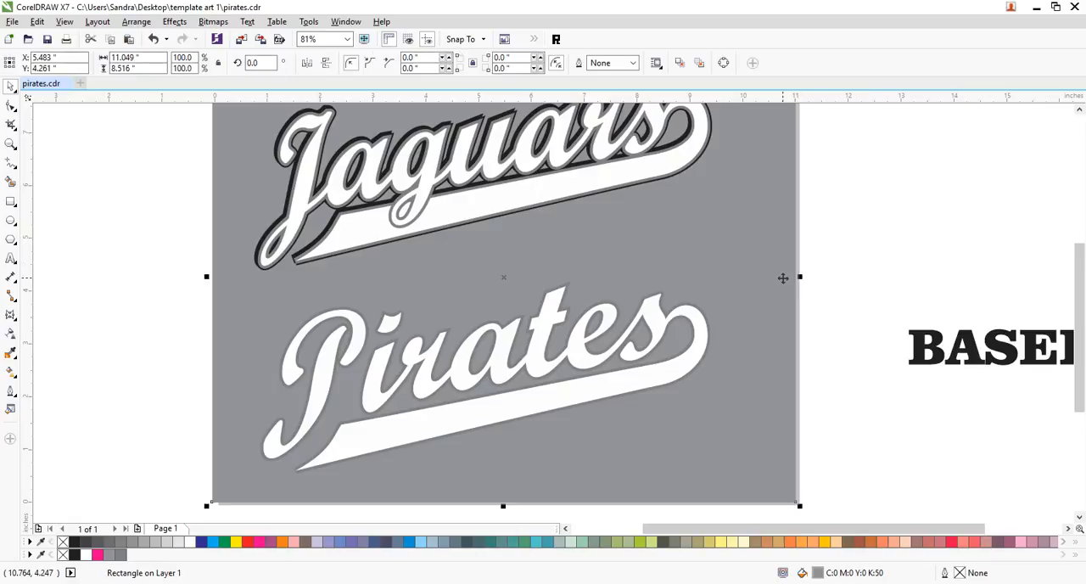
pyautogui.hotkey('shift', 'pageup')
pyautogui.hotkey('ctrl', 'z')
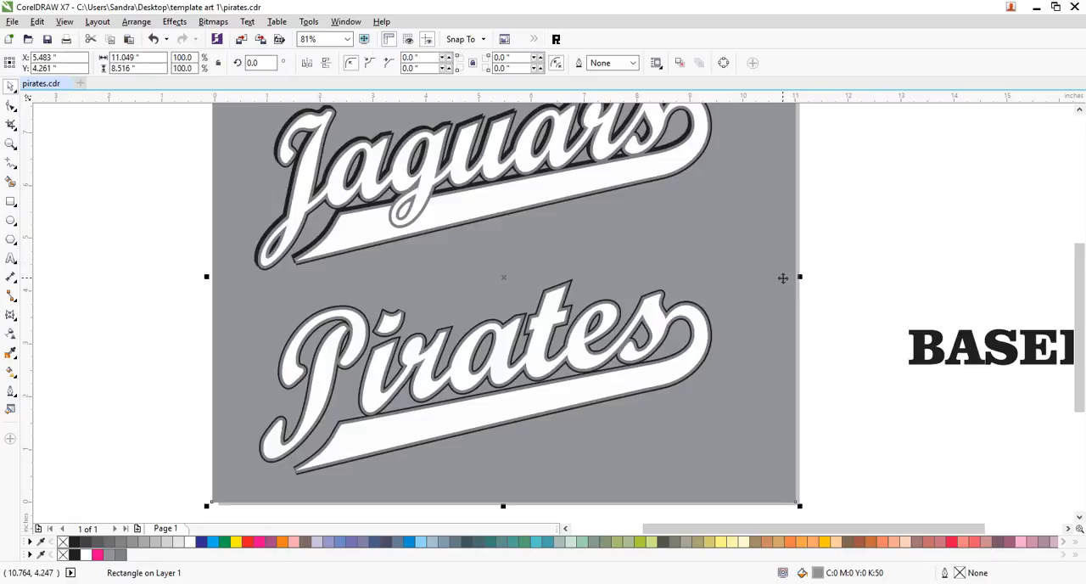
pyautogui.click(885, 267)
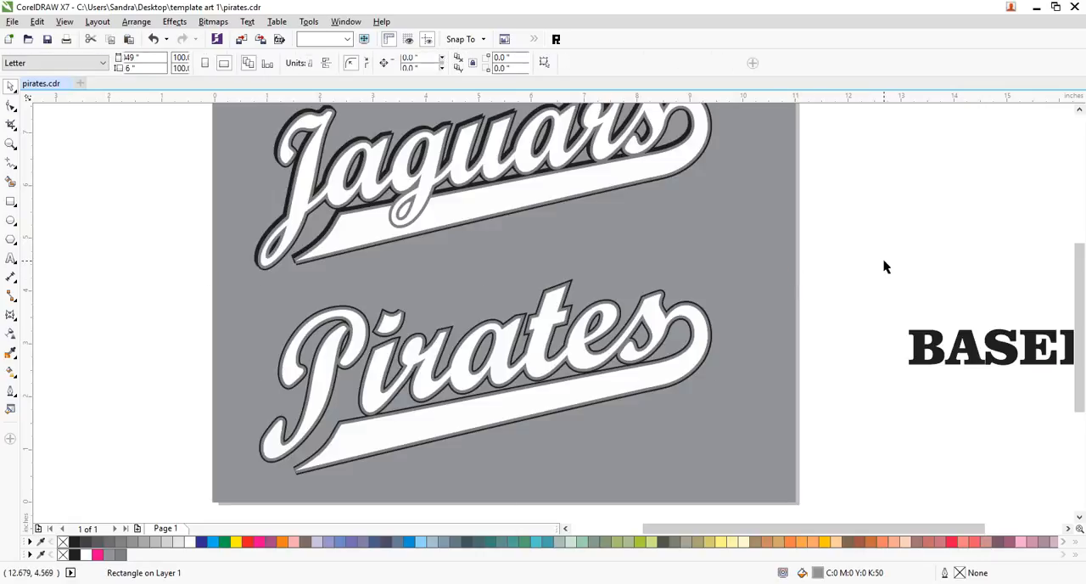
# - Try nudging the grey-outlined "Pirates" group up 0.04 in, and undo the nudge
pyautogui.click(312, 472)
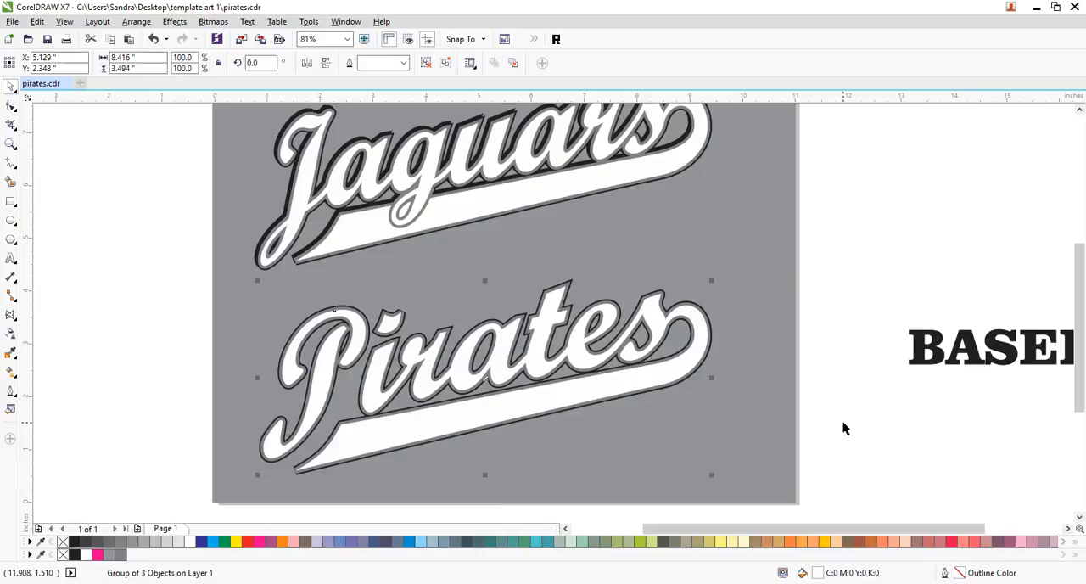
pyautogui.press('Up')
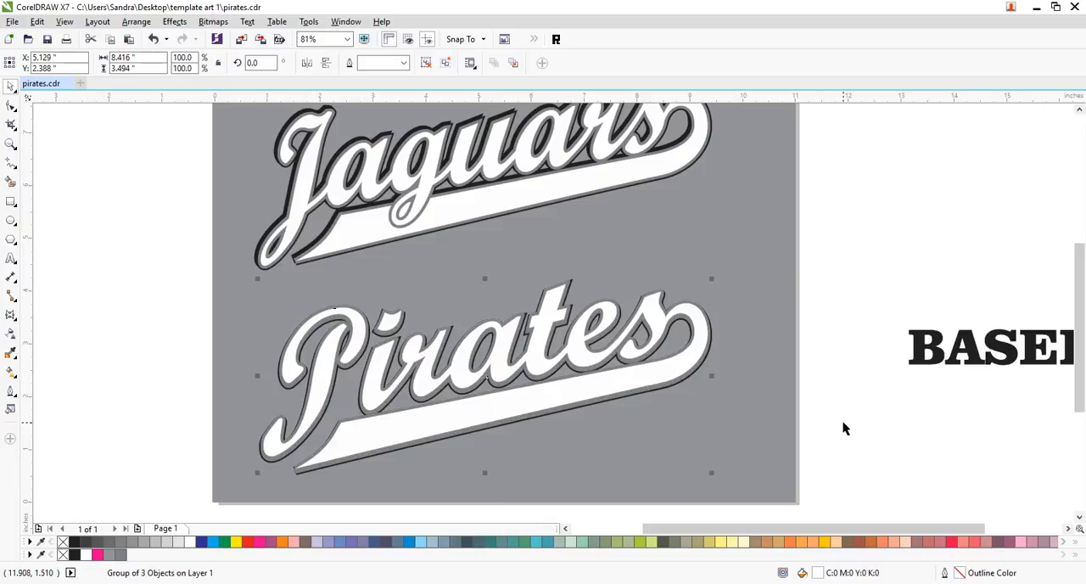
pyautogui.hotkey('ctrl', 'z')
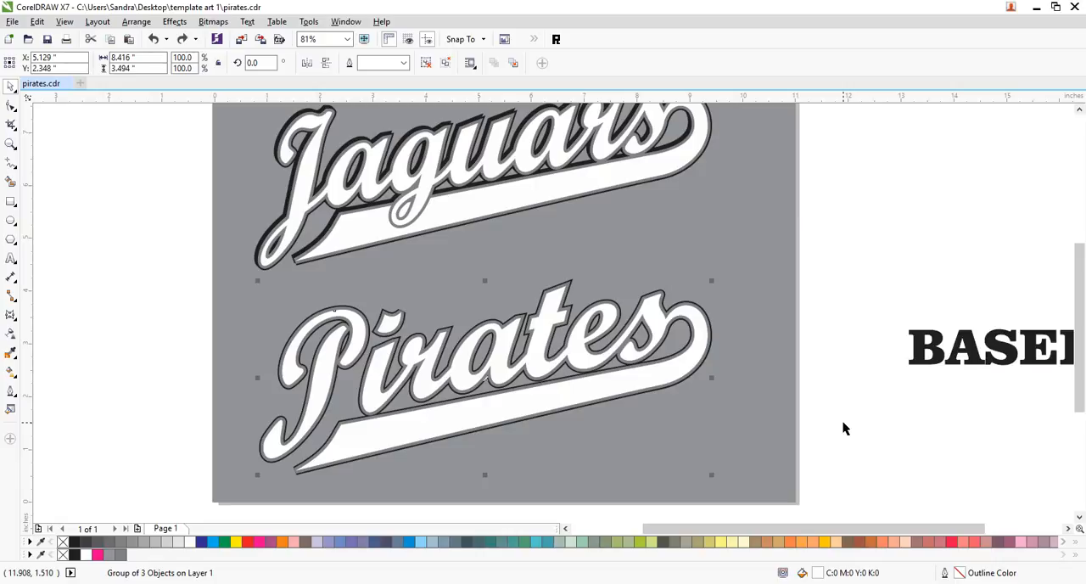
# - Nudge the black-outlined "Pirates" group 0.05 in up and 0.04 in left, and fill it with black
pyautogui.click(843, 421)
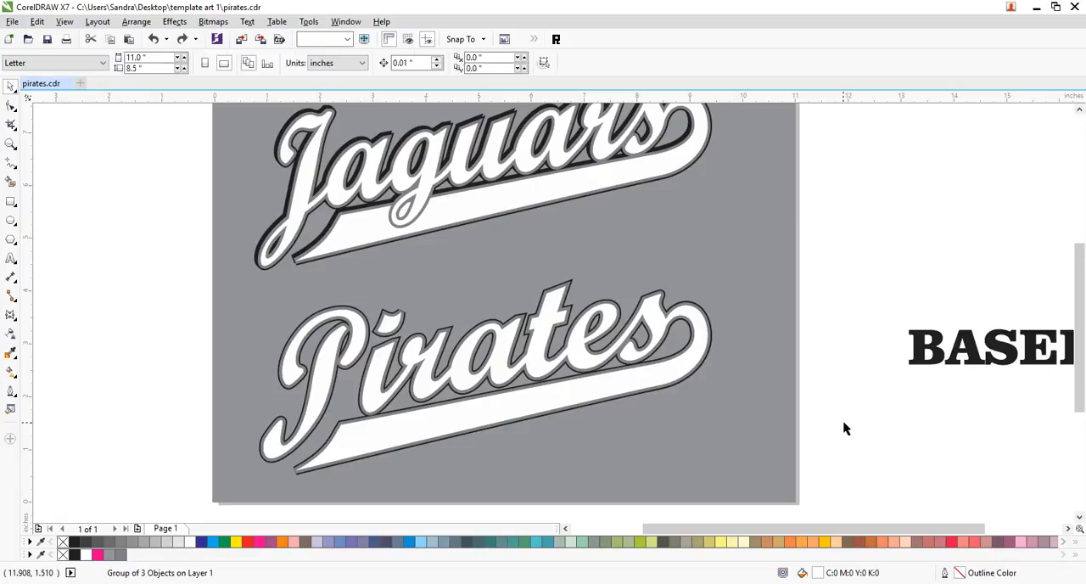
pyautogui.click(713, 332)
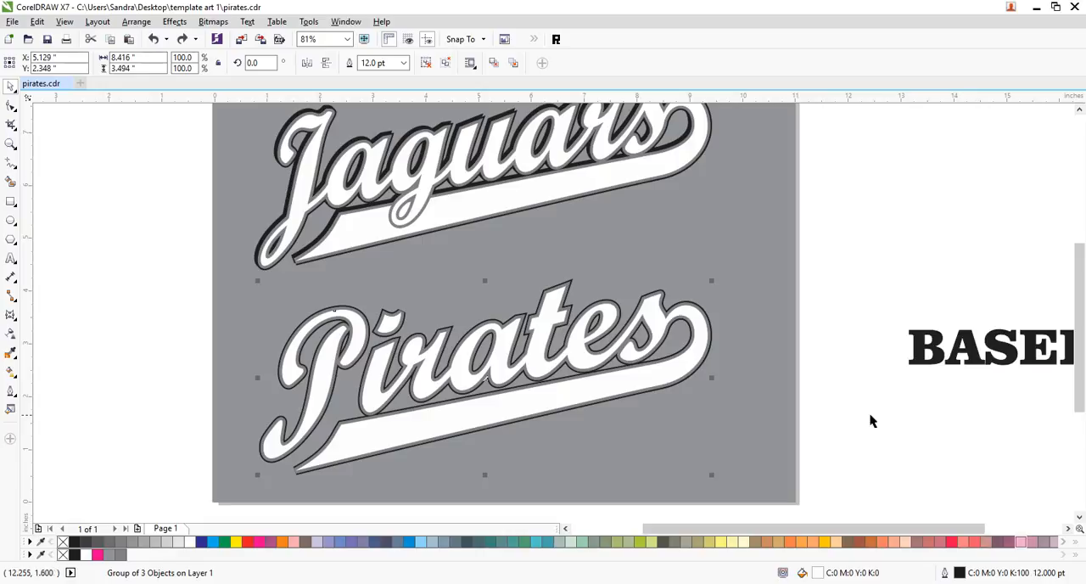
pyautogui.press('Up')
pyautogui.press('Up')
pyautogui.press('Up')
pyautogui.press('Up')
pyautogui.press('Up')
pyautogui.press('Left')
pyautogui.press('Left')
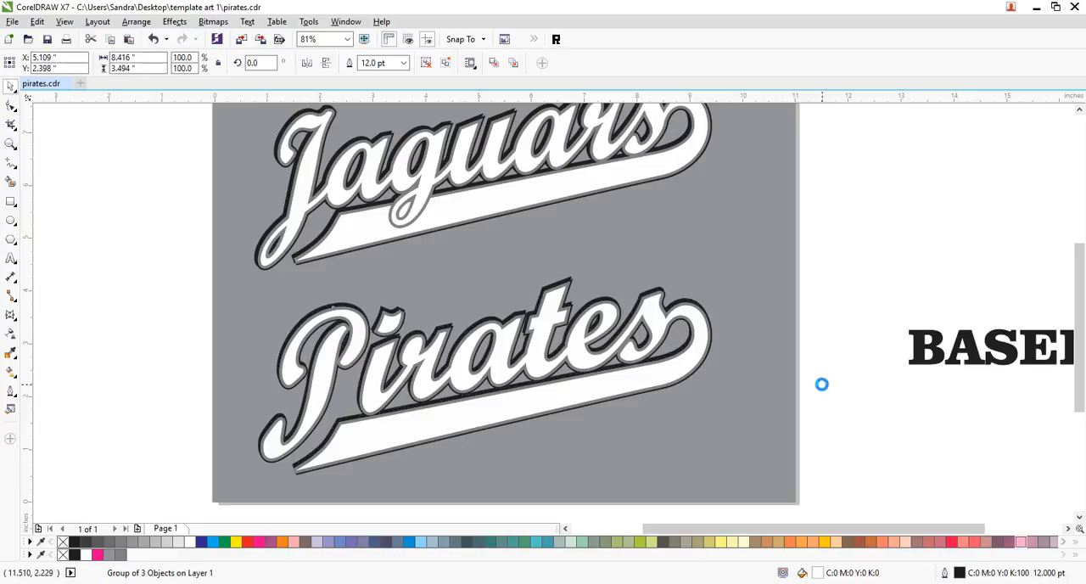
pyautogui.press('Left')
pyautogui.press('Left')
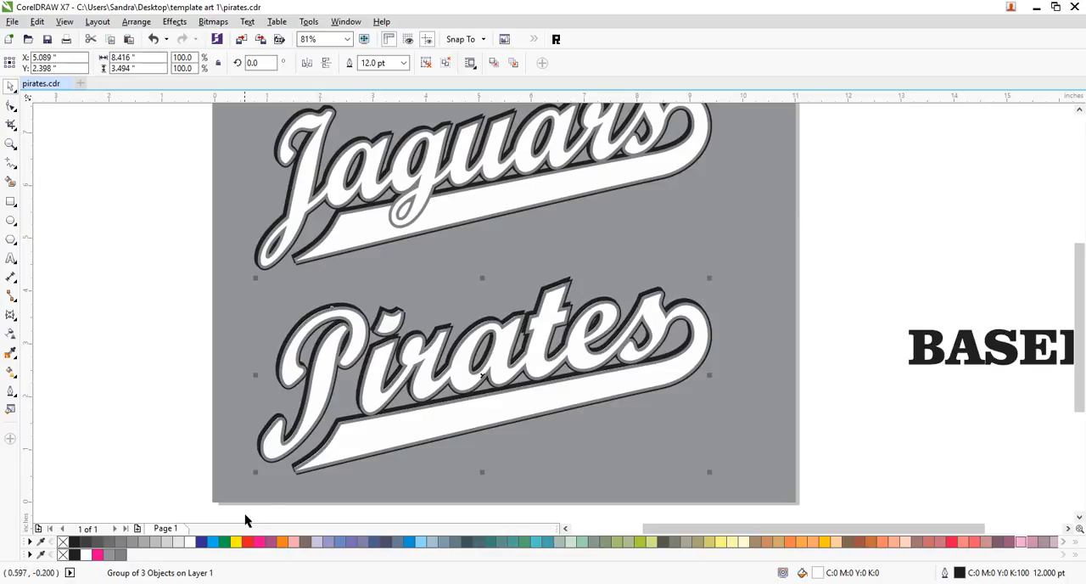
pyautogui.click(74, 544)
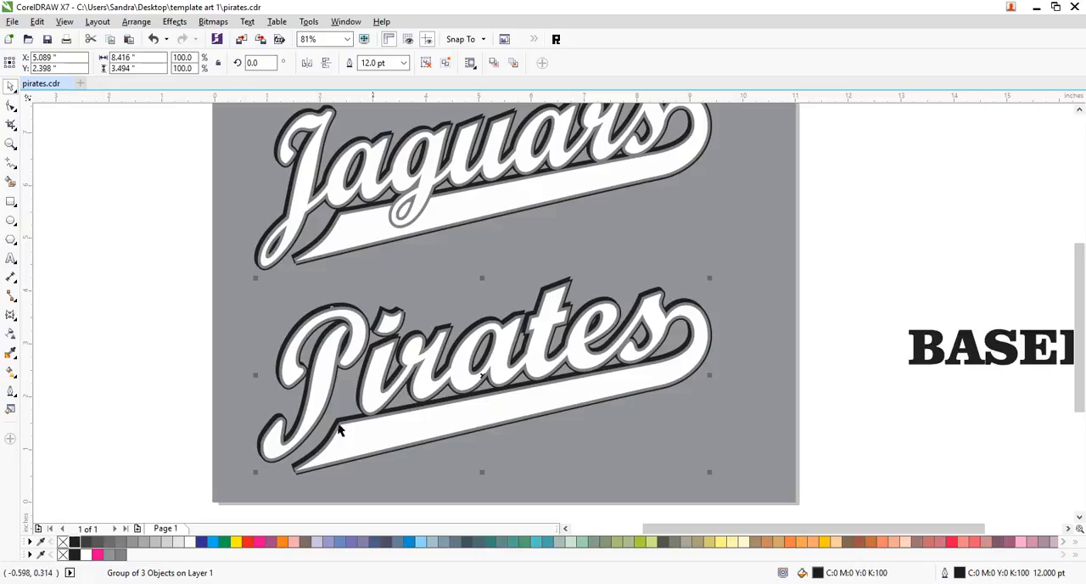
pyautogui.click(800, 271)
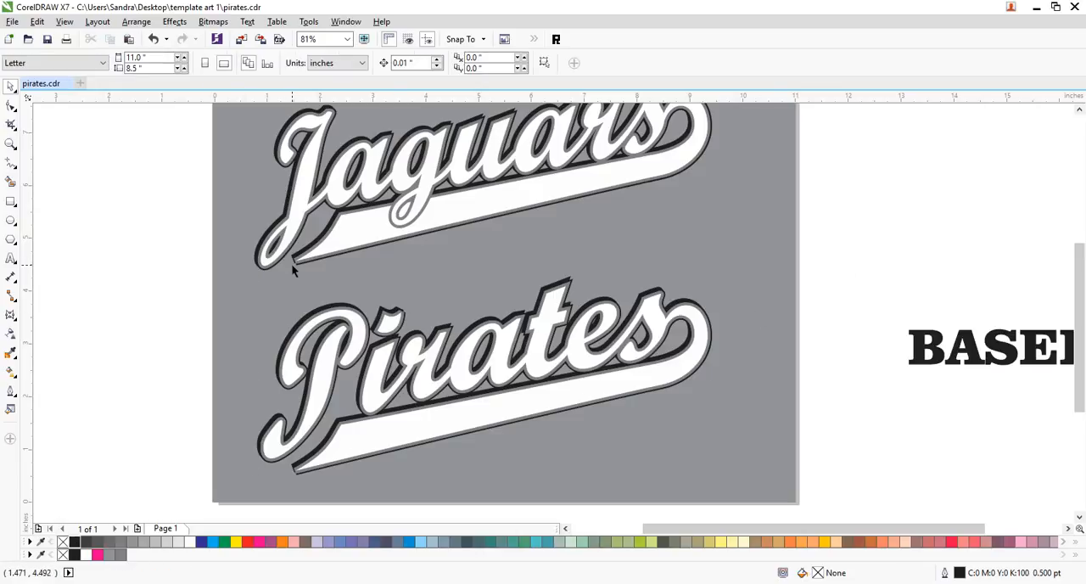
# - Give the grey 8 pt outline of the "Jaguars" swoosh rounded corners
pyautogui.click(11, 144)
pyautogui.moveTo(264, 239); pyautogui.dragTo(336, 292)
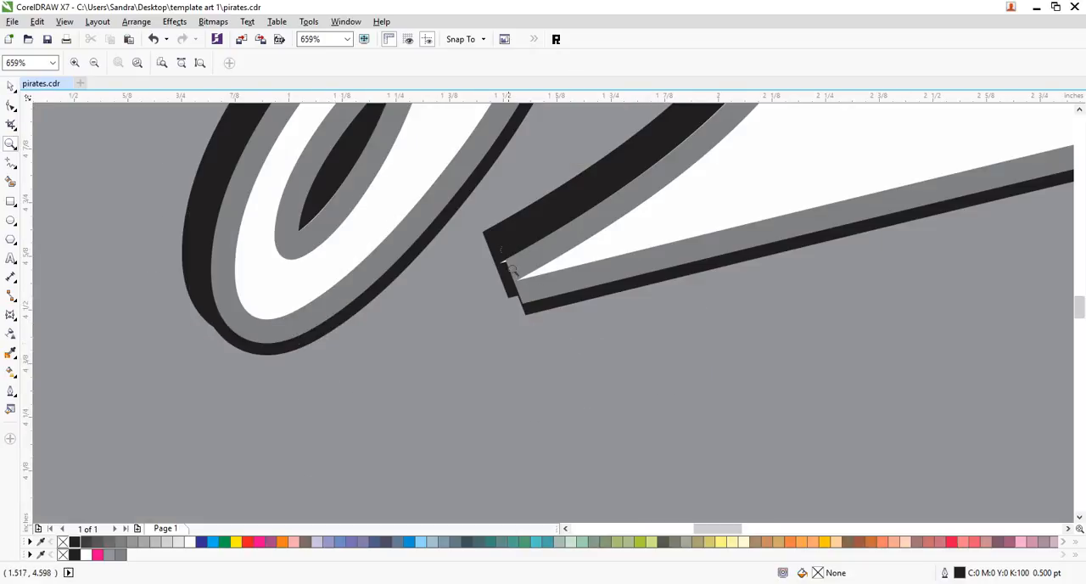
pyautogui.click(10, 86)
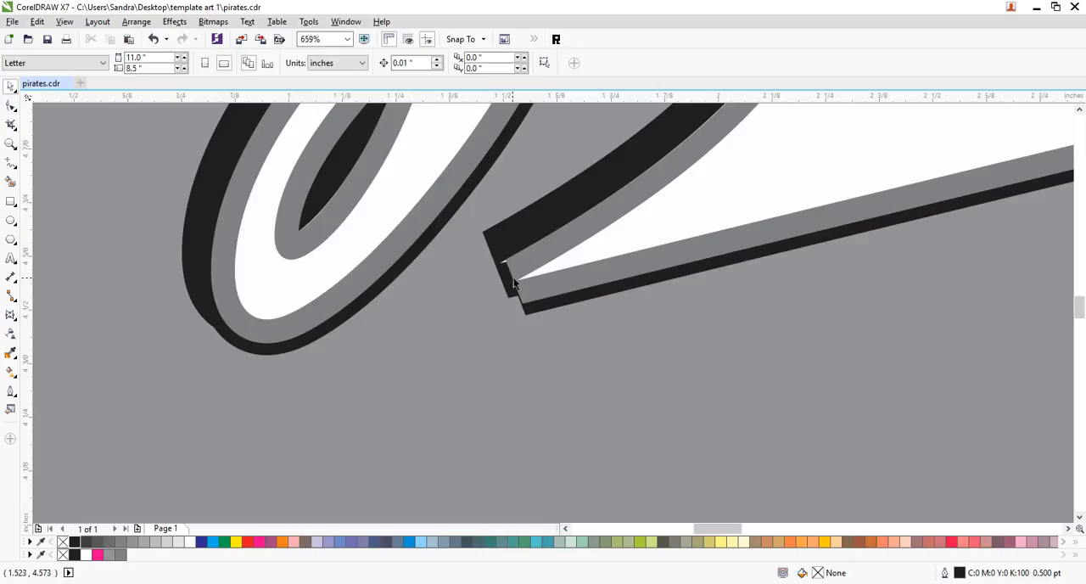
pyautogui.click(538, 335)
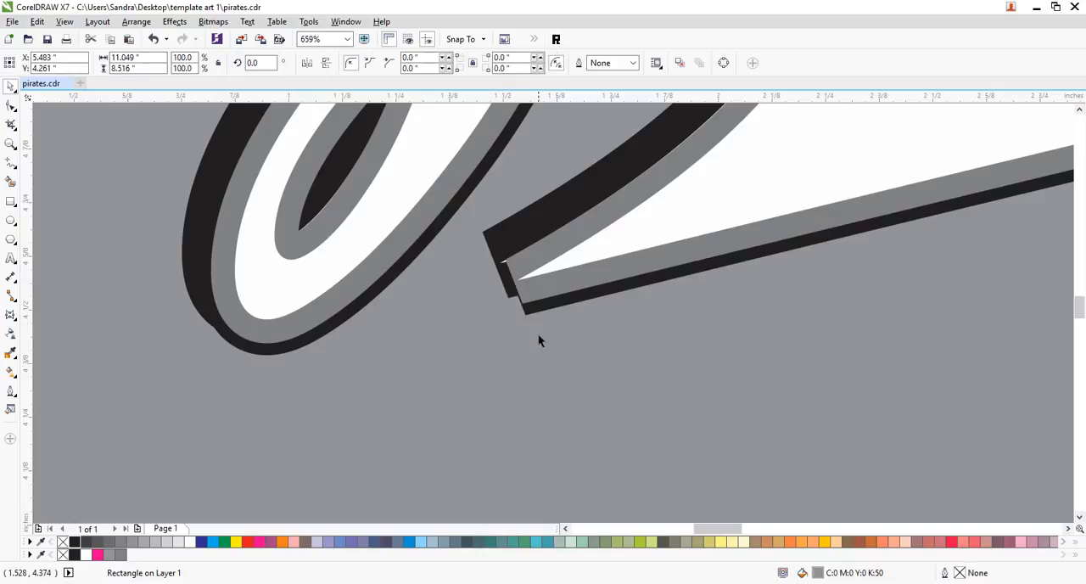
pyautogui.keyDown('ctrl'); pyautogui.click(641, 243); pyautogui.keyUp('ctrl')
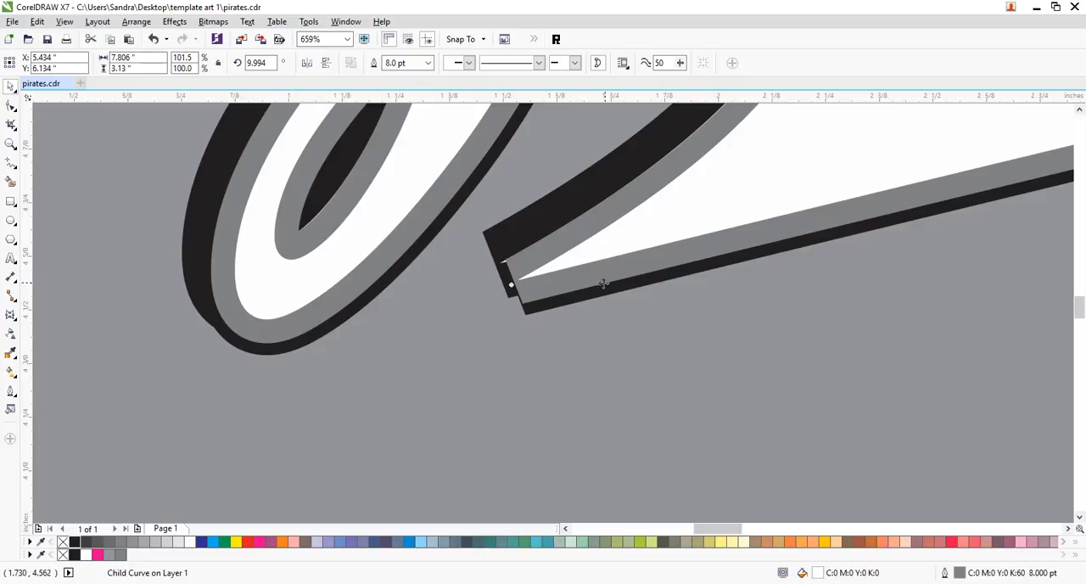
pyautogui.doubleClick(964, 575)
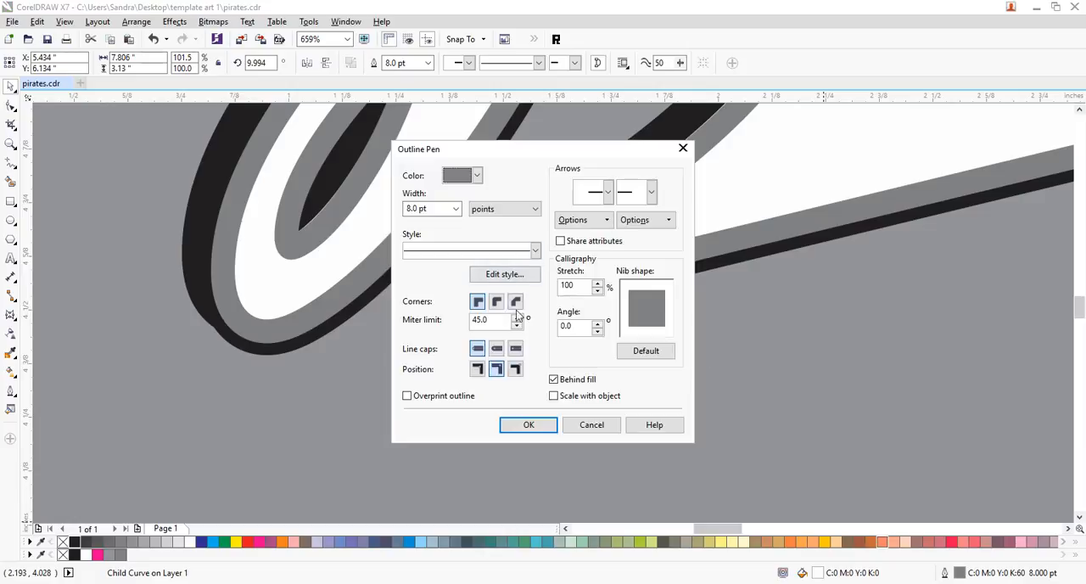
pyautogui.click(498, 303)
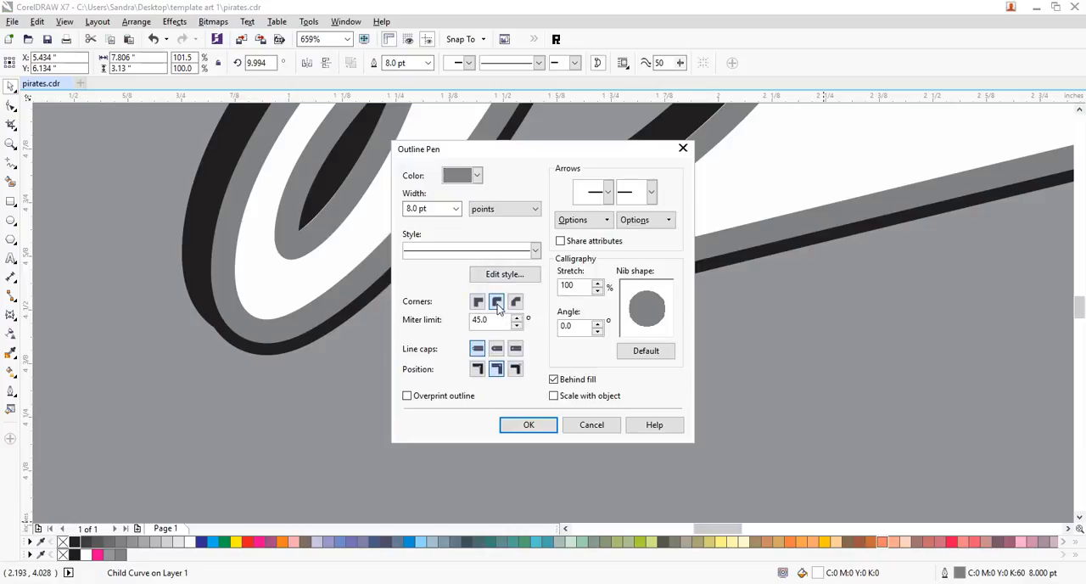
pyautogui.click(535, 428)
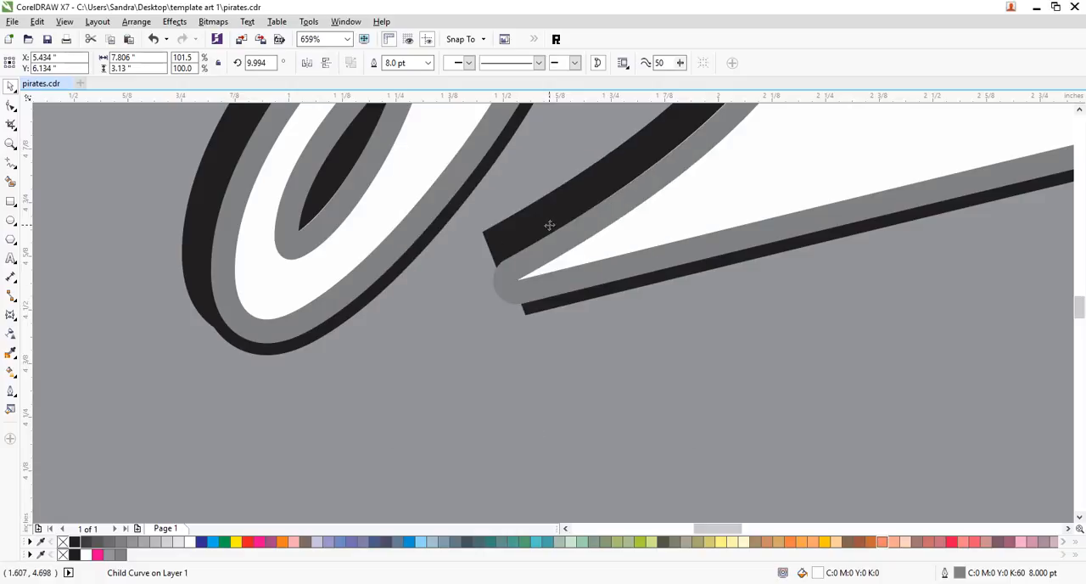
# - Try to select the black-outlined swoosh beneath the grey-outlined "Jaguars" swoosh
pyautogui.click(578, 373)
pyautogui.click(523, 244)
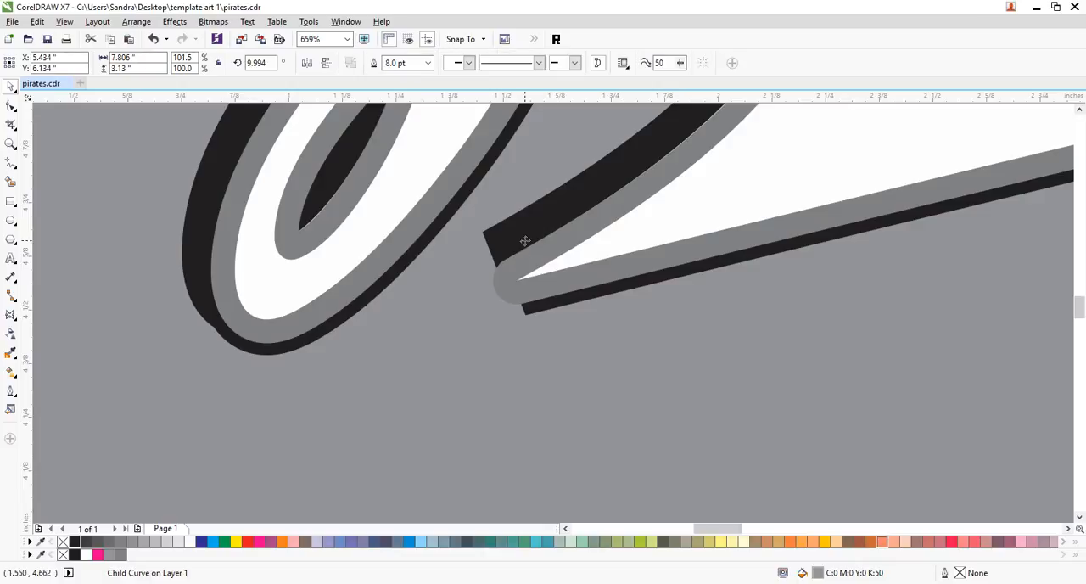
pyautogui.click(599, 195)
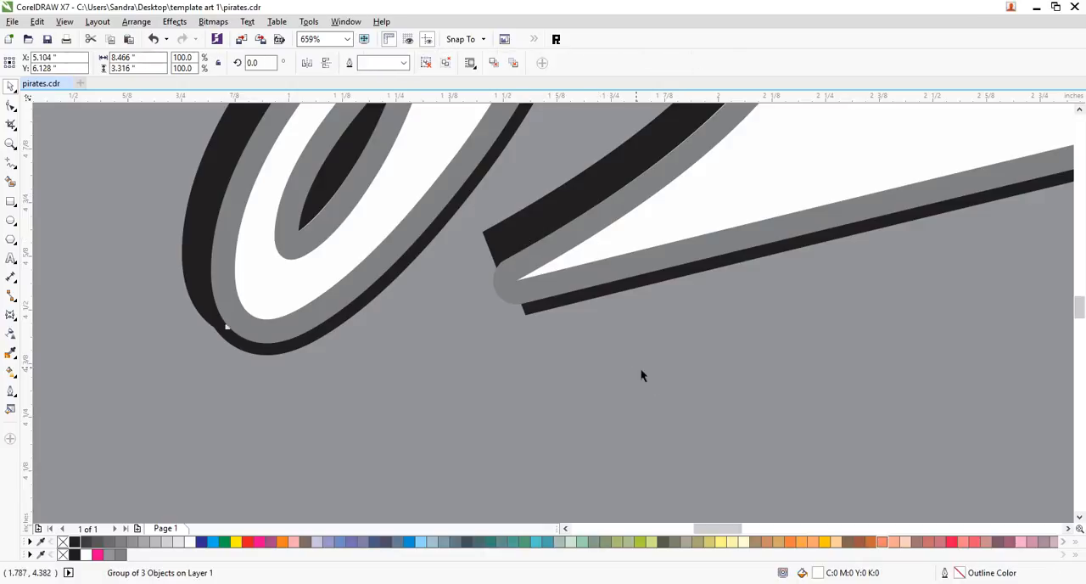
pyautogui.click(715, 411)
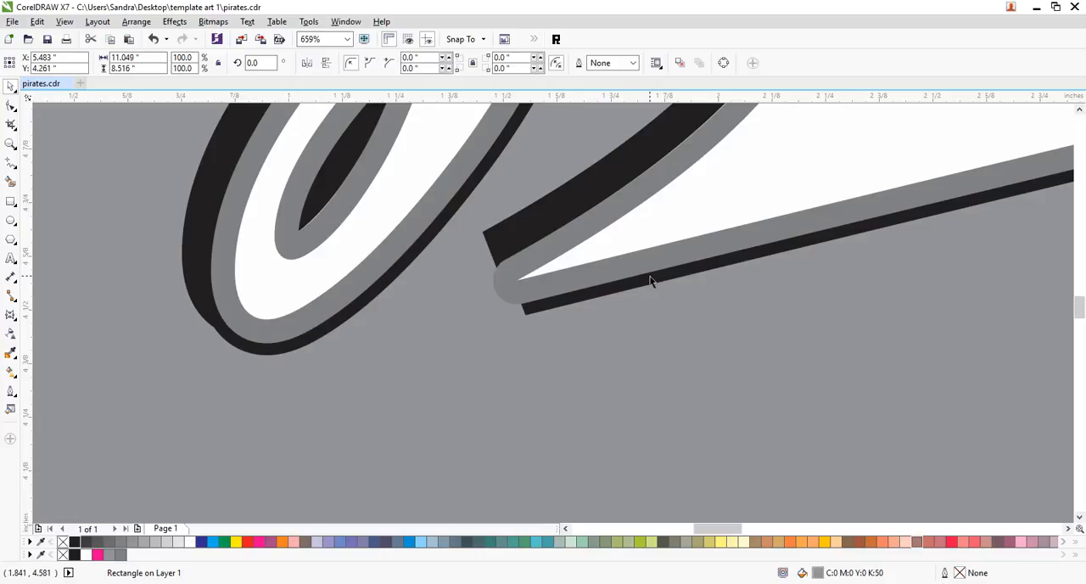
pyautogui.keyDown('ctrl'); pyautogui.click(650, 277); pyautogui.keyUp('ctrl')
pyautogui.click(679, 311)
pyautogui.keyDown('ctrl'); pyautogui.click(682, 269); pyautogui.keyUp('ctrl')
pyautogui.click(689, 299)
pyautogui.click(684, 269)
pyautogui.click(692, 315)
# - Switch the drawing display to Wireframe view with nothing selected
pyautogui.hotkey('alt', 'v')
pyautogui.press('Down')
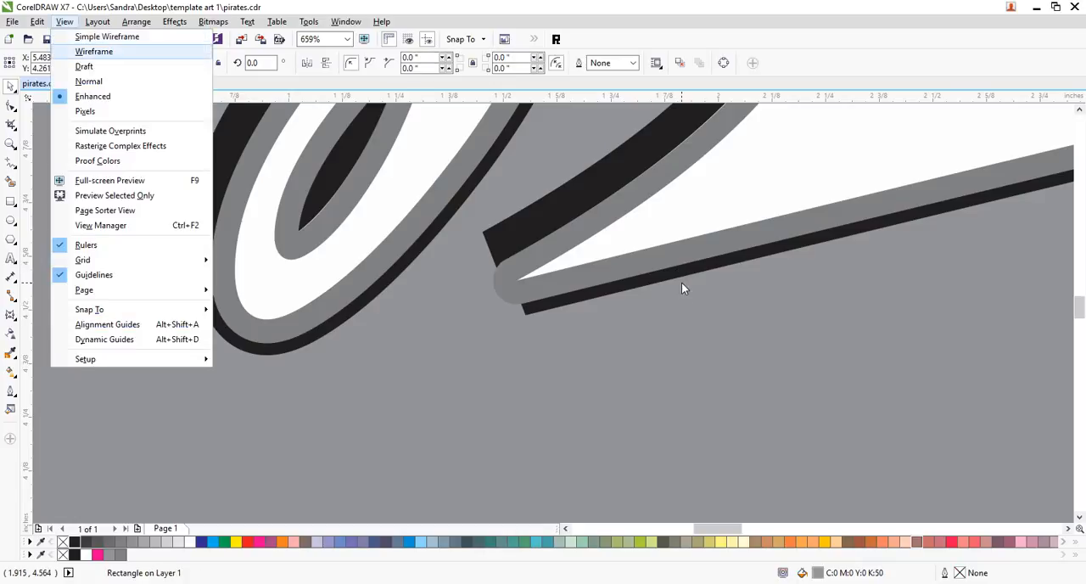
pyautogui.press('Up')
pyautogui.press('Down')
pyautogui.press('Escape')
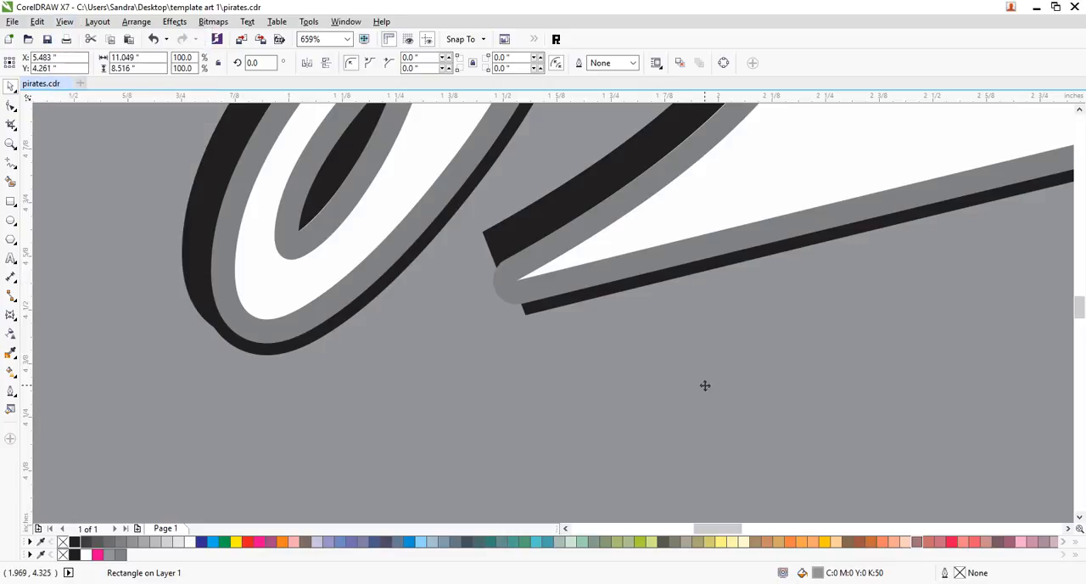
pyautogui.hotkey('alt', 'v')
pyautogui.press('Down')
pyautogui.press('Return')
pyautogui.click(649, 334)
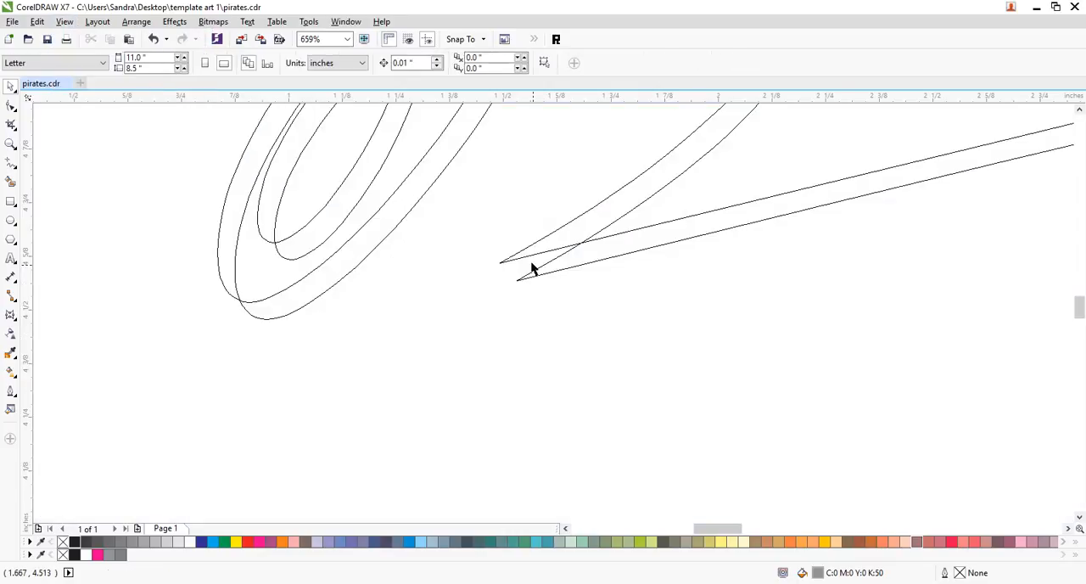
# - Give the black 12 pt outline of the rear "Jaguars" swoosh rounded corners, and return to Enhanced view
pyautogui.click(526, 262)
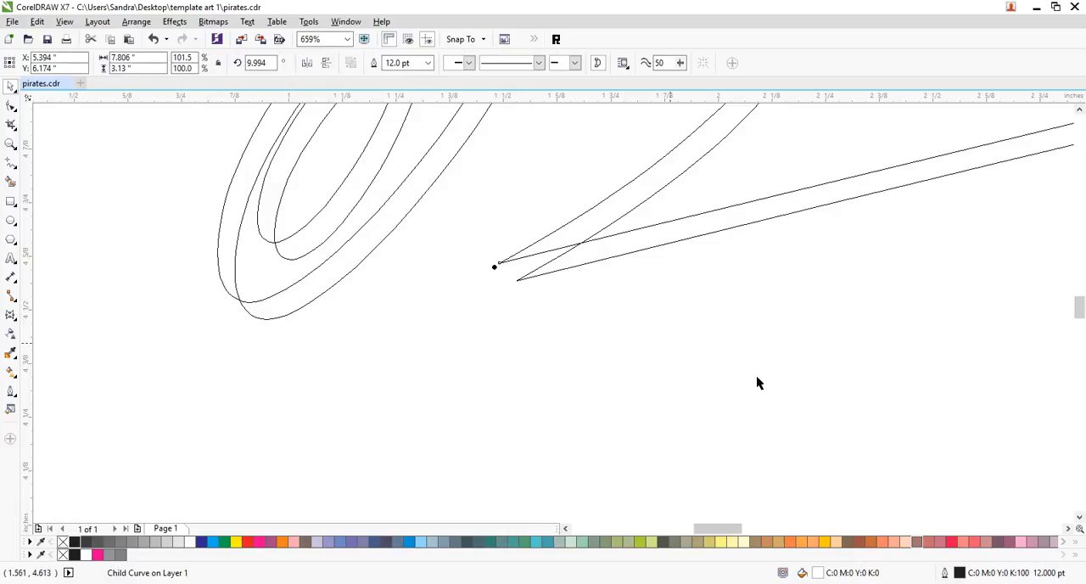
pyautogui.doubleClick(962, 575)
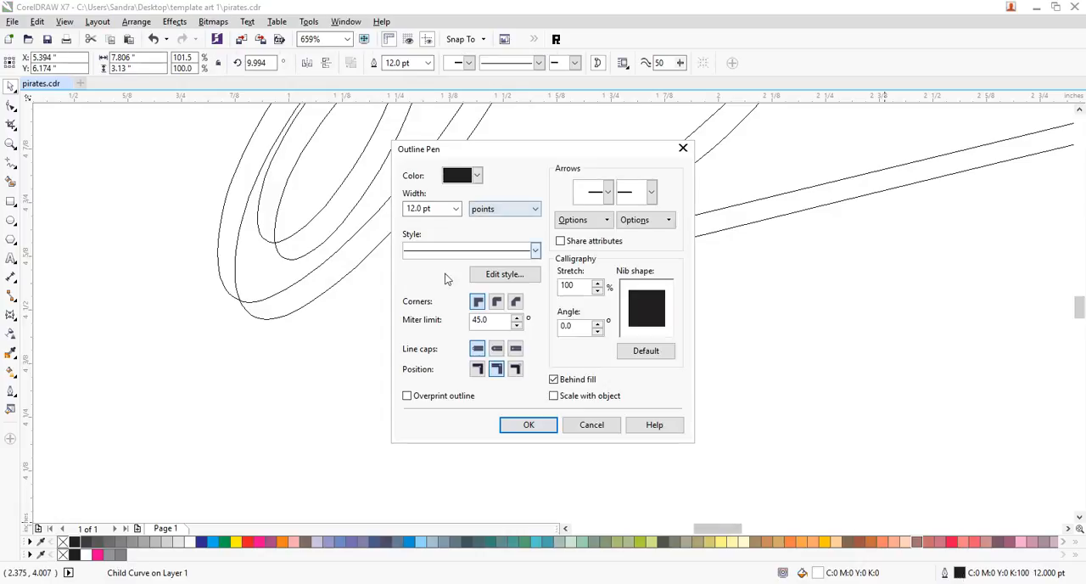
pyautogui.click(544, 426)
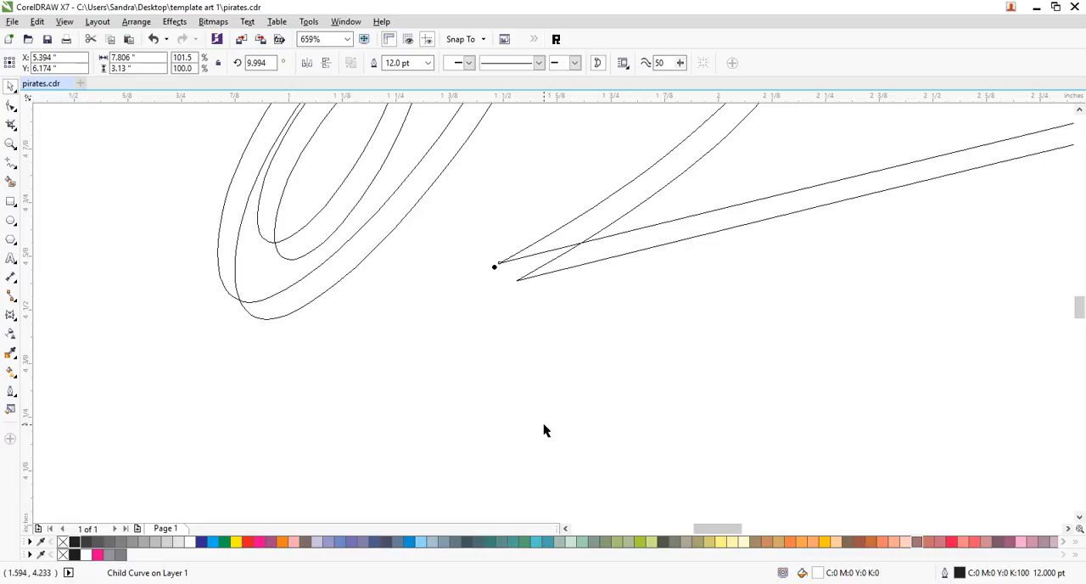
pyautogui.click(583, 381)
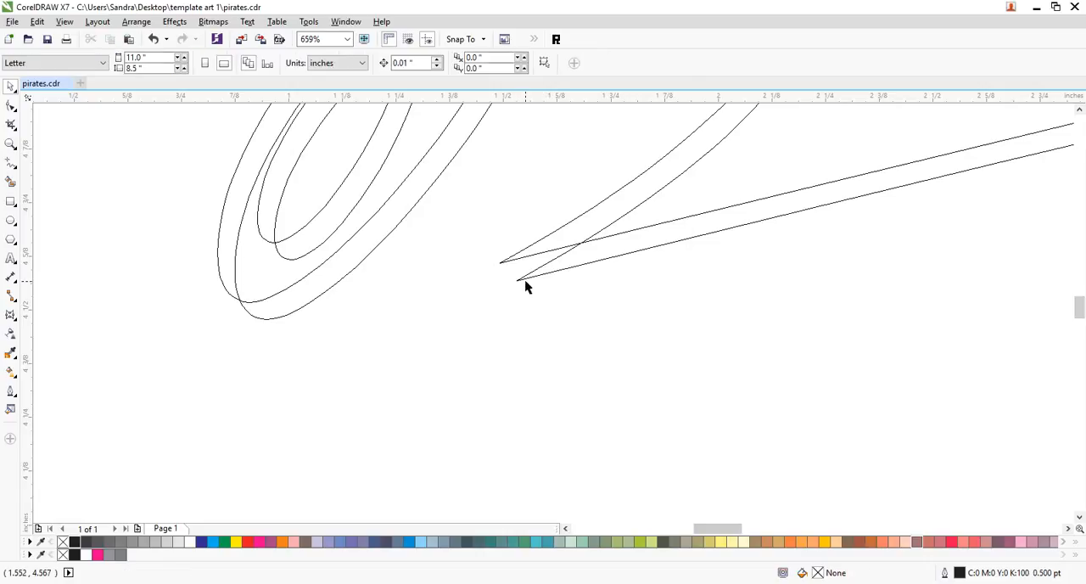
pyautogui.hotkey('alt', 'v')
pyautogui.press('e')
pyautogui.press('z')
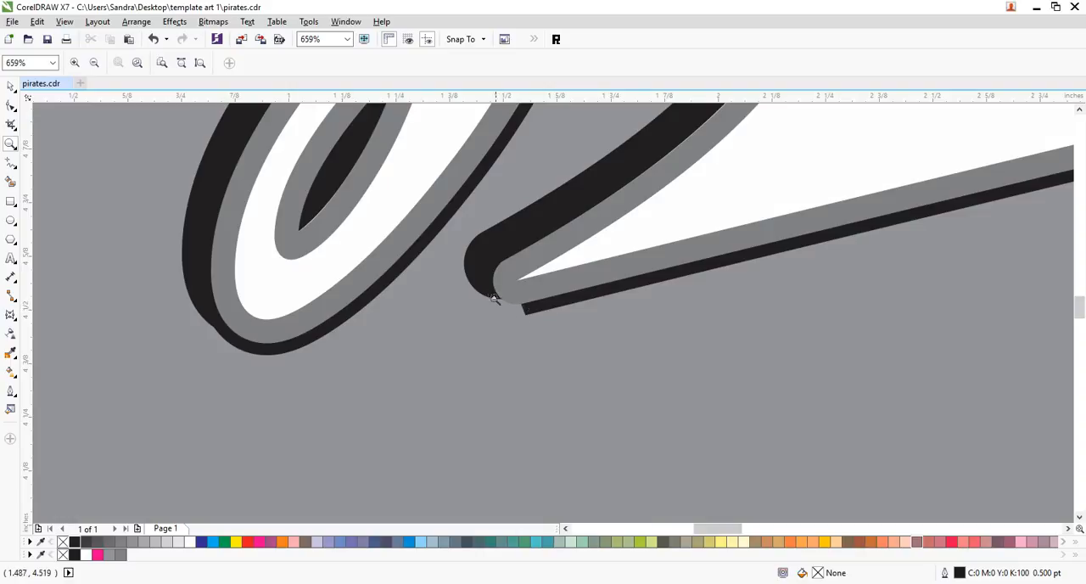
pyautogui.click(10, 86)
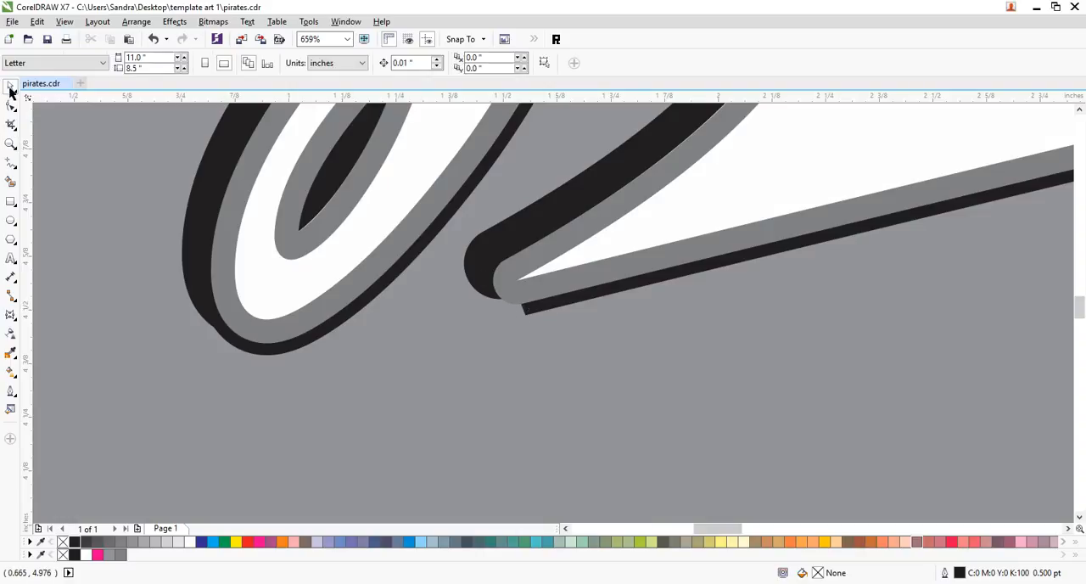
# - Nudge the grey-outlined "Jaguars" swoosh down 0.16 in to uncover the black-outlined swoosh behind it
pyautogui.click(707, 278)
pyautogui.keyDown('ctrl'); pyautogui.click(695, 215); pyautogui.keyUp('ctrl')
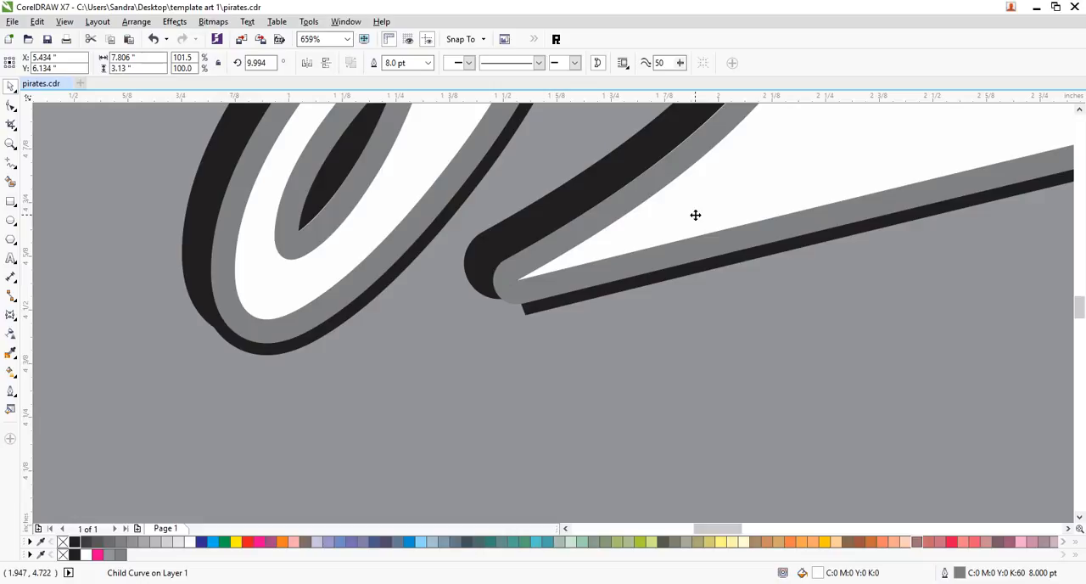
pyautogui.press('Down')
pyautogui.press('Down')
pyautogui.press('Down')
pyautogui.press('Down')
pyautogui.press('Down')
pyautogui.press('Down')
pyautogui.press('Down')
pyautogui.press('Down')
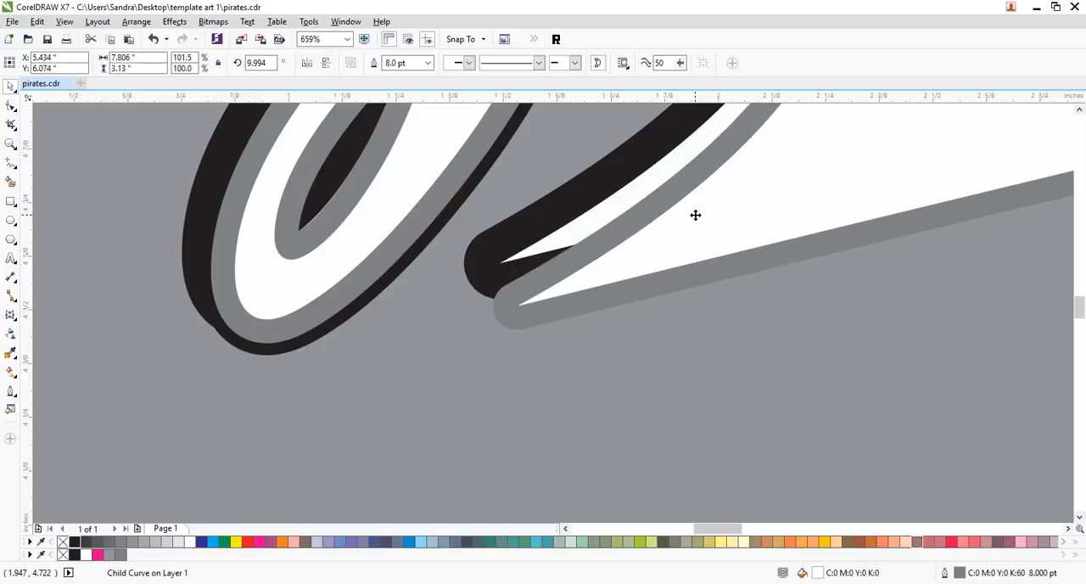
pyautogui.press('Down')
pyautogui.press('Down')
pyautogui.press('Down')
pyautogui.press('Down')
pyautogui.press('Down')
pyautogui.press('Down')
pyautogui.press('Down')
pyautogui.press('Down')
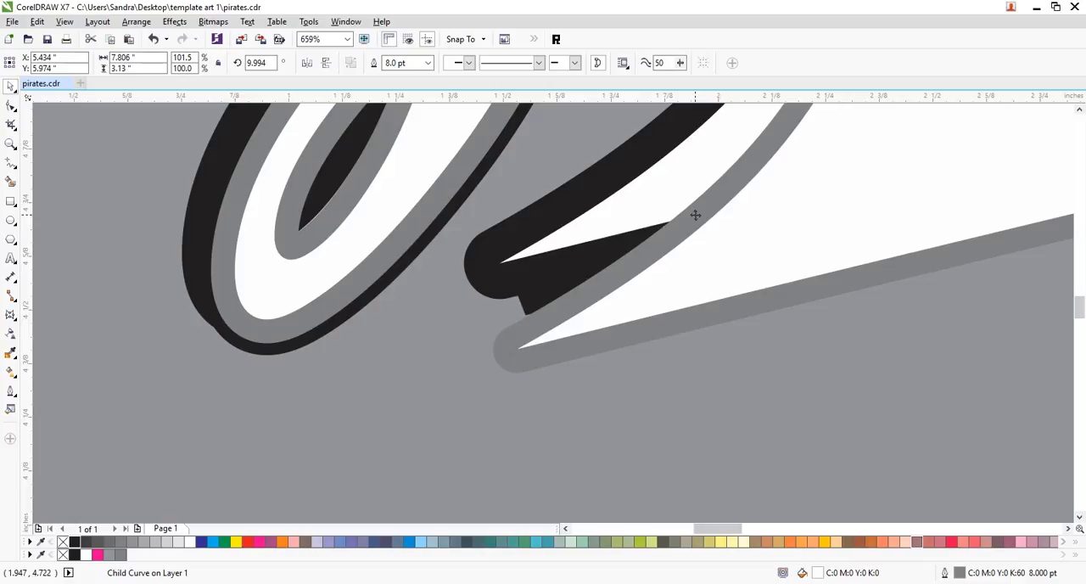
pyautogui.click(789, 343)
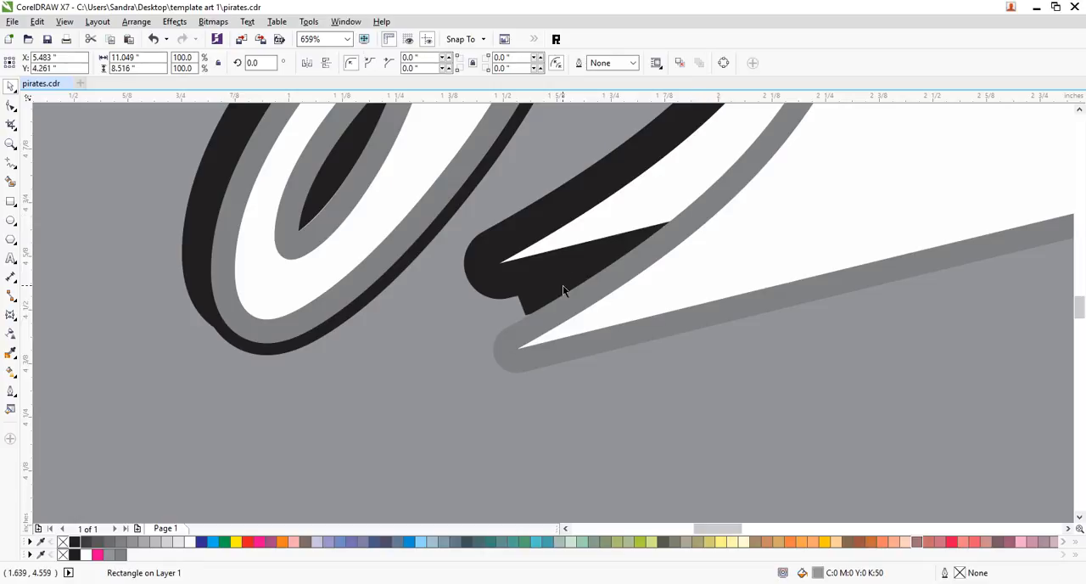
# - Check the corner style of the black-outlined "Jaguars" swoosh's 12 pt outline without changing it
pyautogui.keyDown('ctrl'); pyautogui.click(563, 286); pyautogui.keyUp('ctrl')
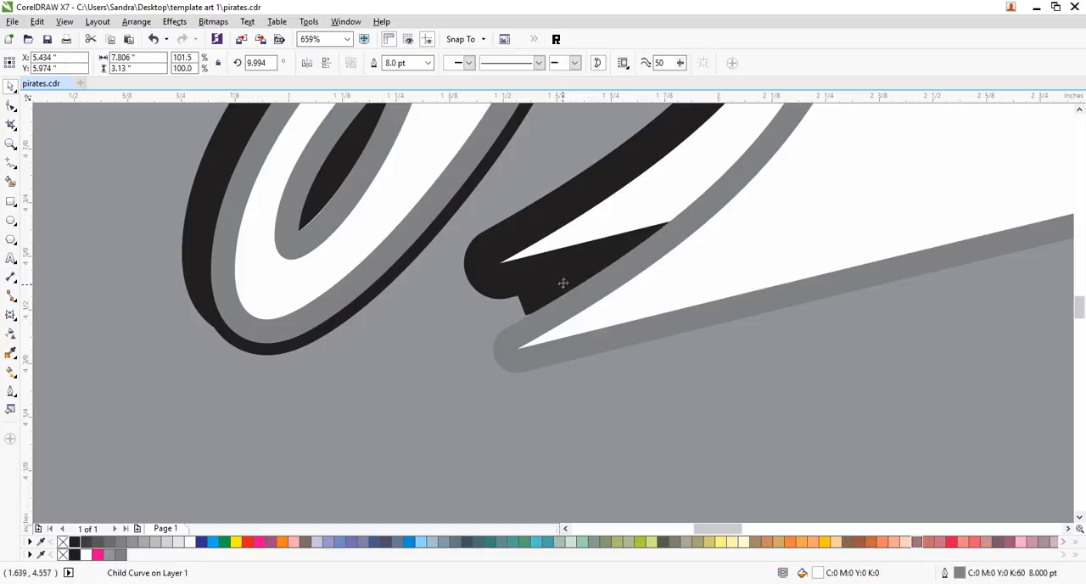
pyautogui.click(566, 285)
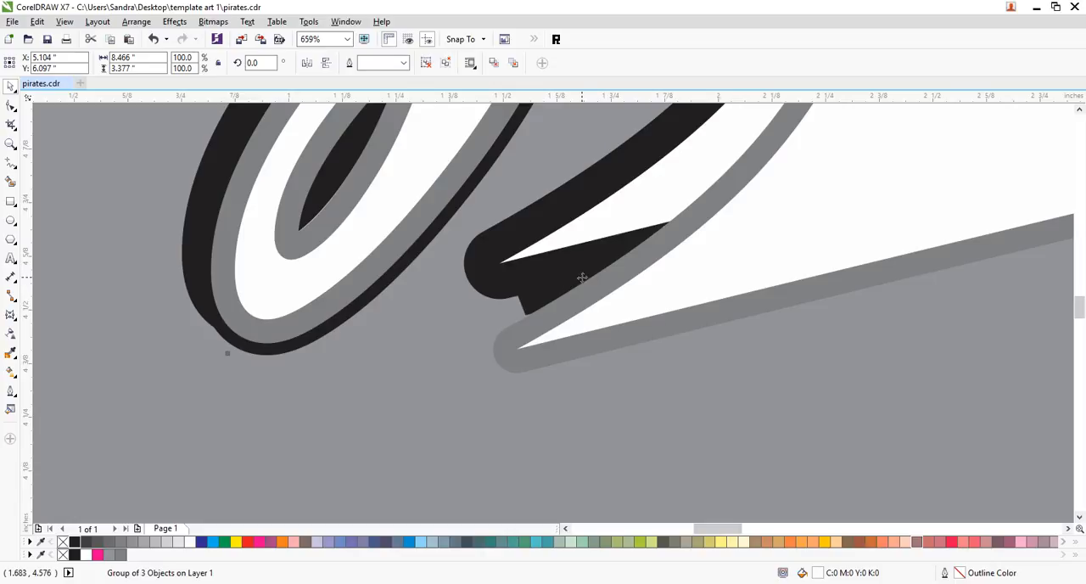
pyautogui.keyDown('ctrl'); pyautogui.click(581, 270); pyautogui.keyUp('ctrl')
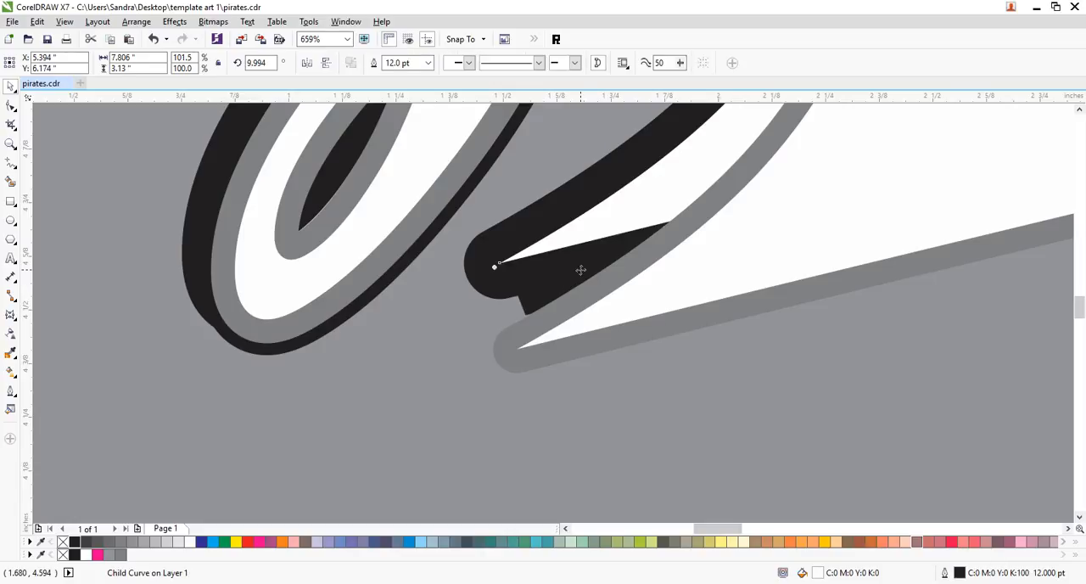
pyautogui.doubleClick(960, 572)
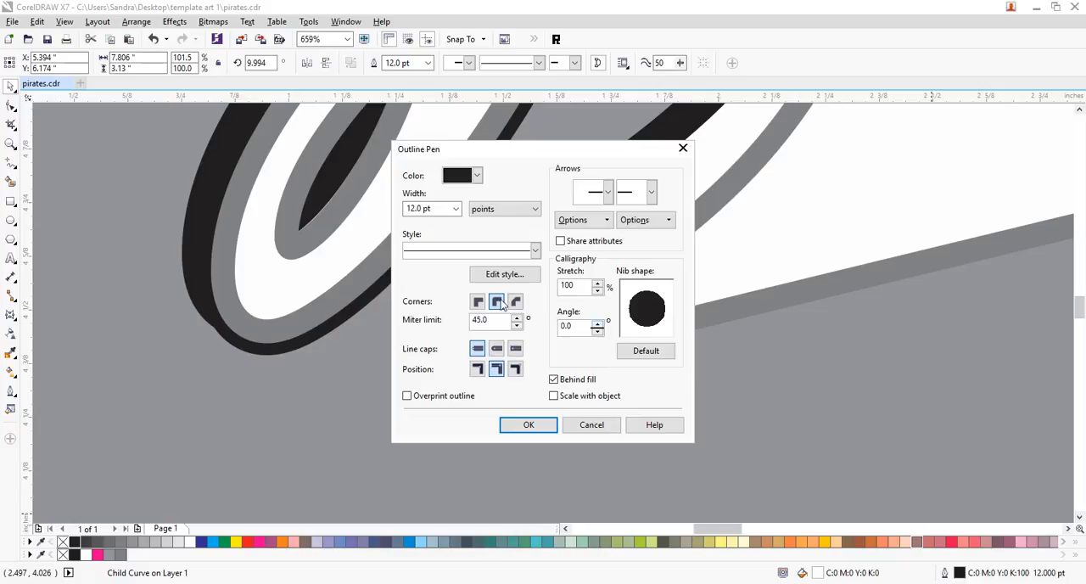
pyautogui.click(587, 428)
pyautogui.click(584, 433)
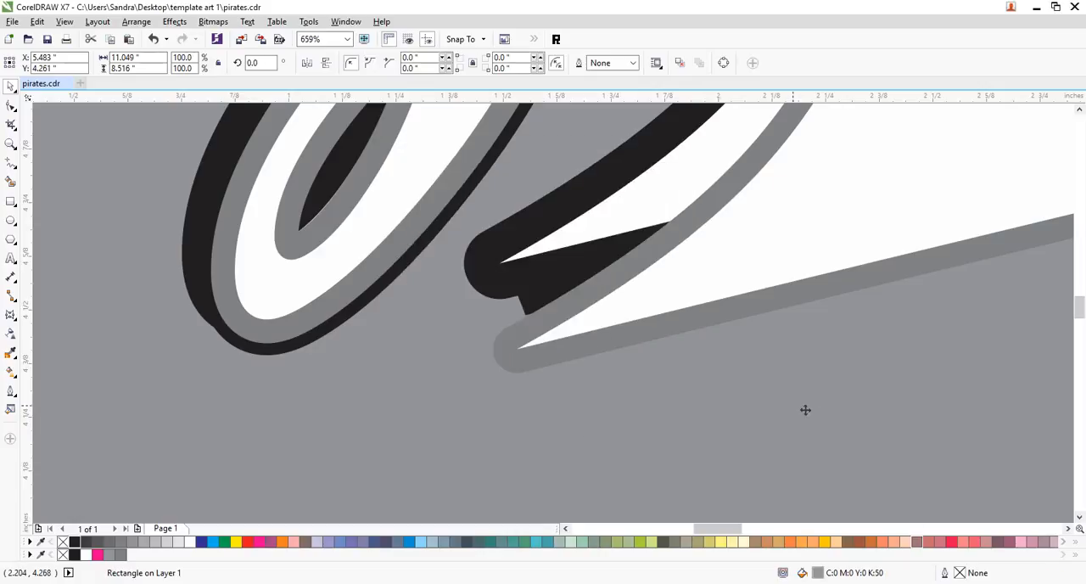
# - Ungroup the three swoosh objects containing the black-outlined "Jaguars" shadow shapes
pyautogui.click(511, 263)
pyautogui.click(652, 376)
pyautogui.keyDown('ctrl'); pyautogui.click(518, 266); pyautogui.keyUp('ctrl')
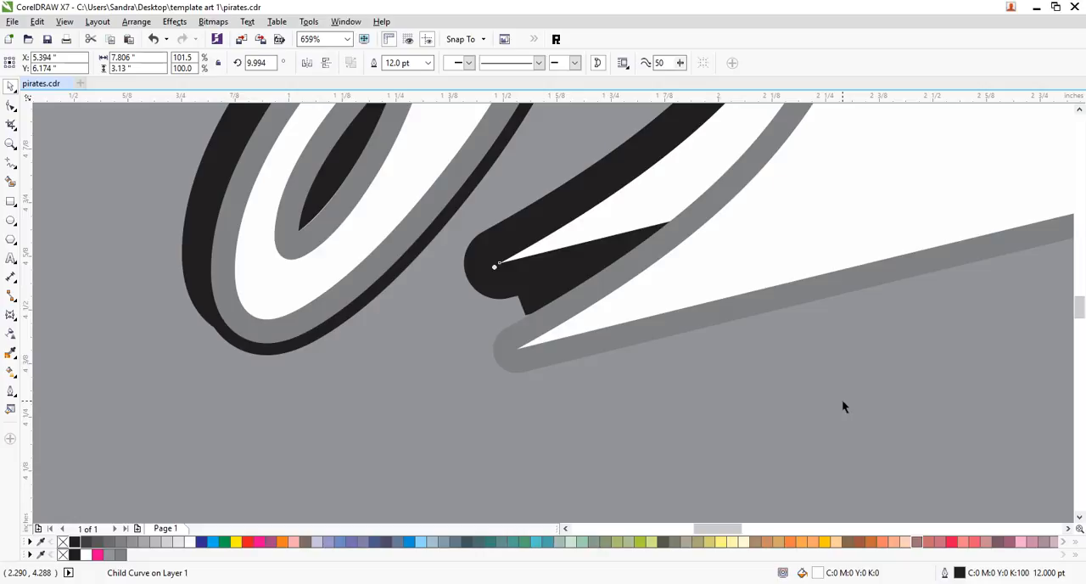
pyautogui.click(843, 406)
pyautogui.click(515, 266)
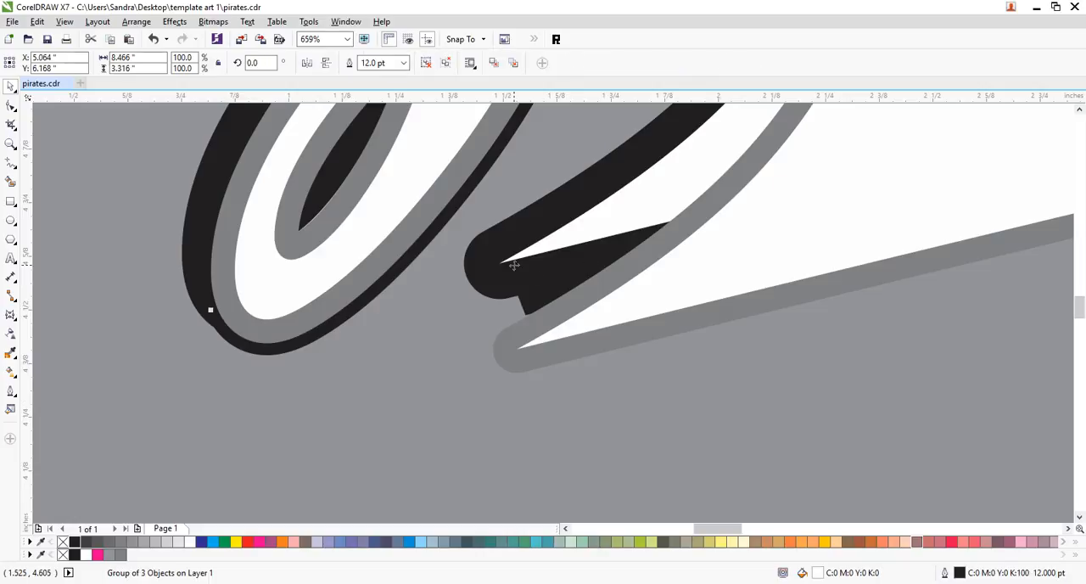
pyautogui.hotkey('ctrl', 'u')
pyautogui.click(706, 352)
# - Send the offset black-outlined "Jaguars" swoosh behind the other black-outlined swoosh
pyautogui.click(511, 267)
pyautogui.click(510, 268)
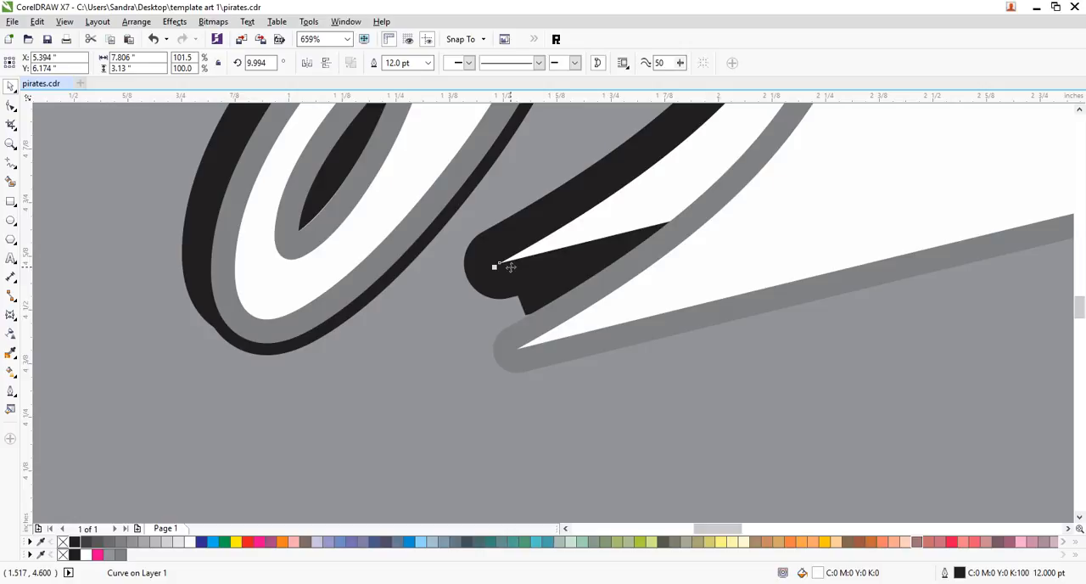
pyautogui.moveTo(510, 267); pyautogui.dragTo(512, 271)
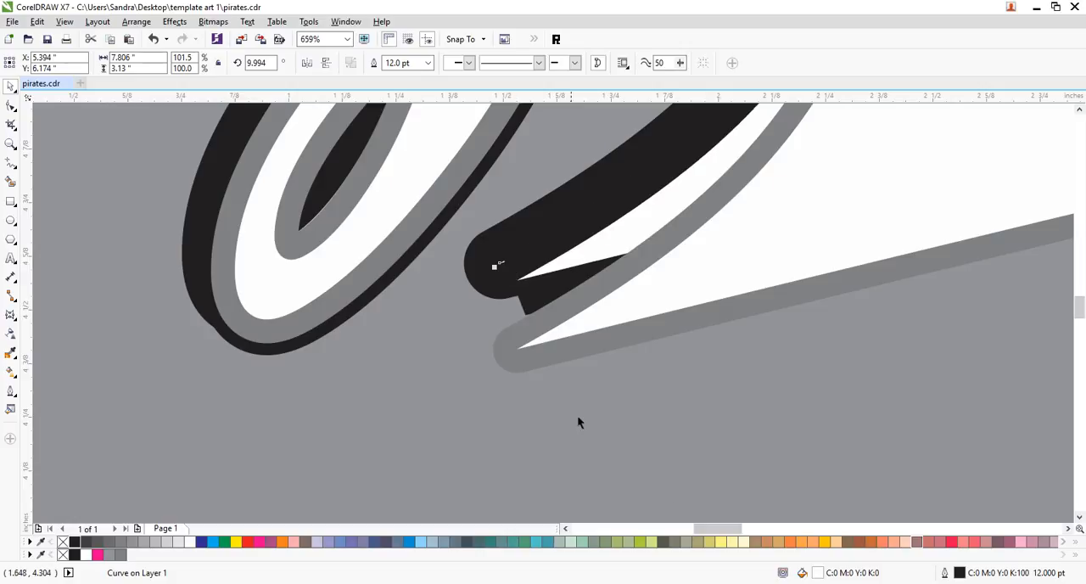
# - Copy the rounded black outline from the rear "Jaguars" swoosh onto the square-ended black swoosh in front of it
pyautogui.click(650, 454)
pyautogui.moveTo(496, 262); pyautogui.dragTo(545, 277)
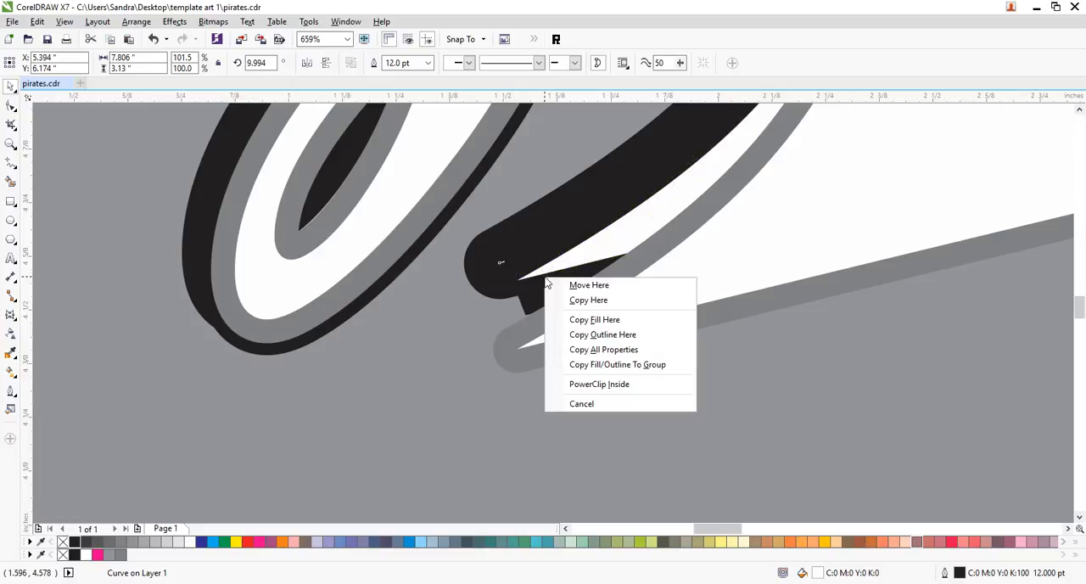
pyautogui.click(599, 335)
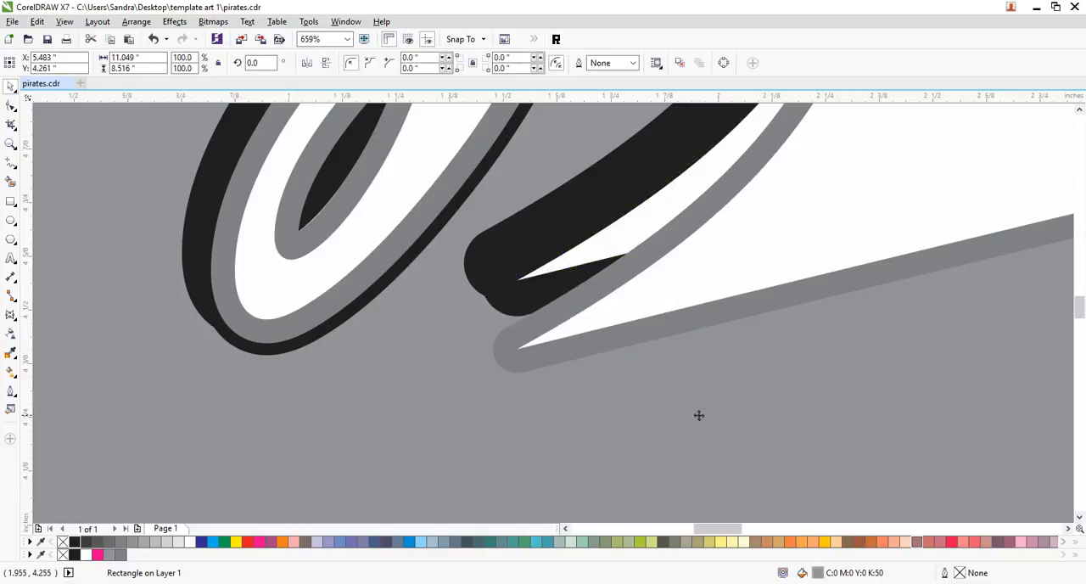
# - Nudge the grey-outlined "Jaguars" swoosh up 0.16 in, back over its black shadow
pyautogui.keyDown('ctrl'); pyautogui.click(566, 345); pyautogui.keyUp('ctrl')
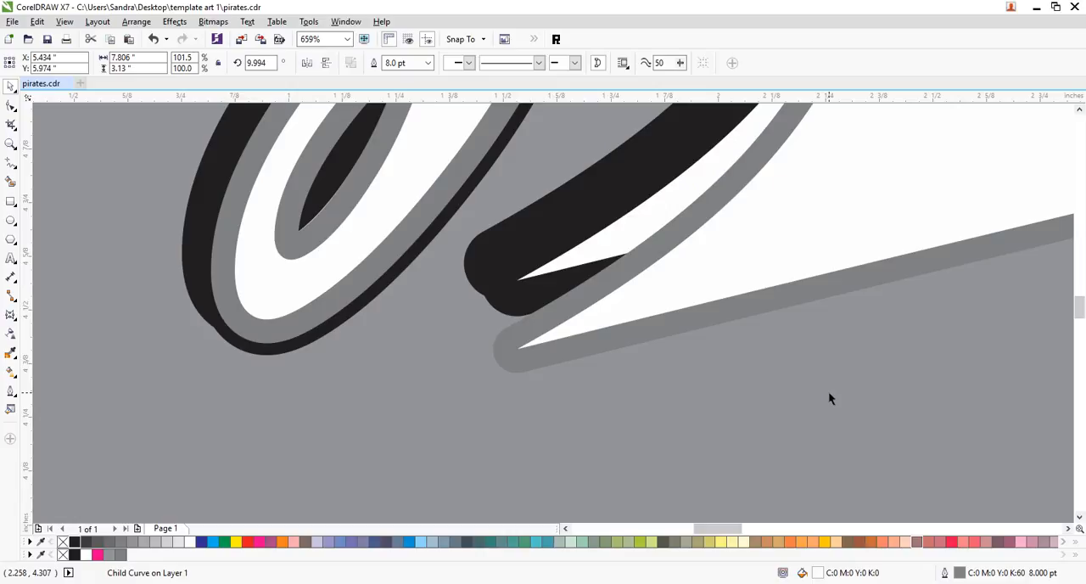
pyautogui.press('Up')
pyautogui.press('Up')
pyautogui.press('Up')
pyautogui.press('Up')
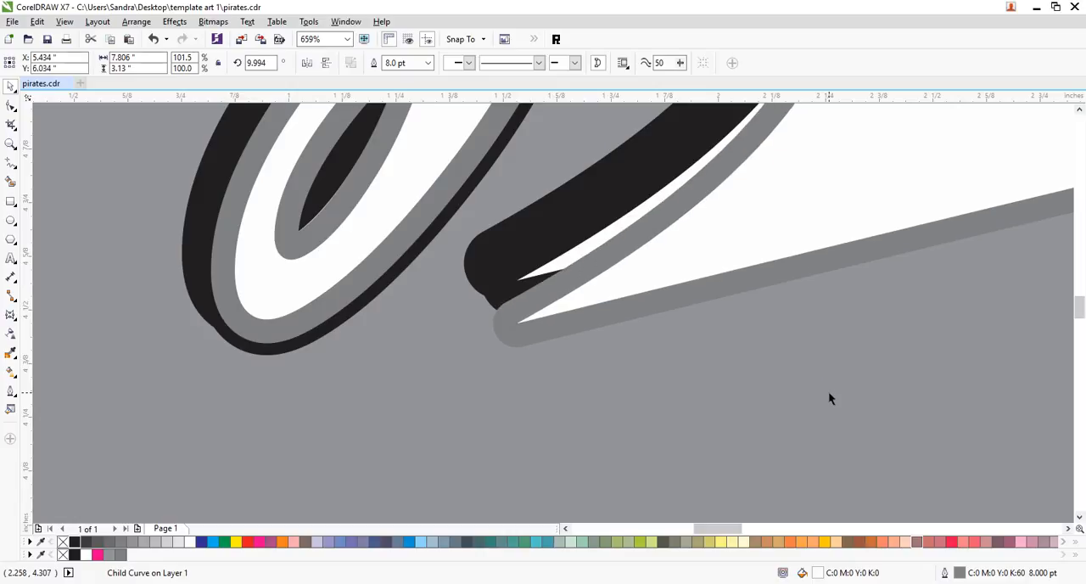
pyautogui.press('Up')
pyautogui.press('Up')
pyautogui.press('Up')
pyautogui.press('Up')
pyautogui.press('Up')
pyautogui.press('Up')
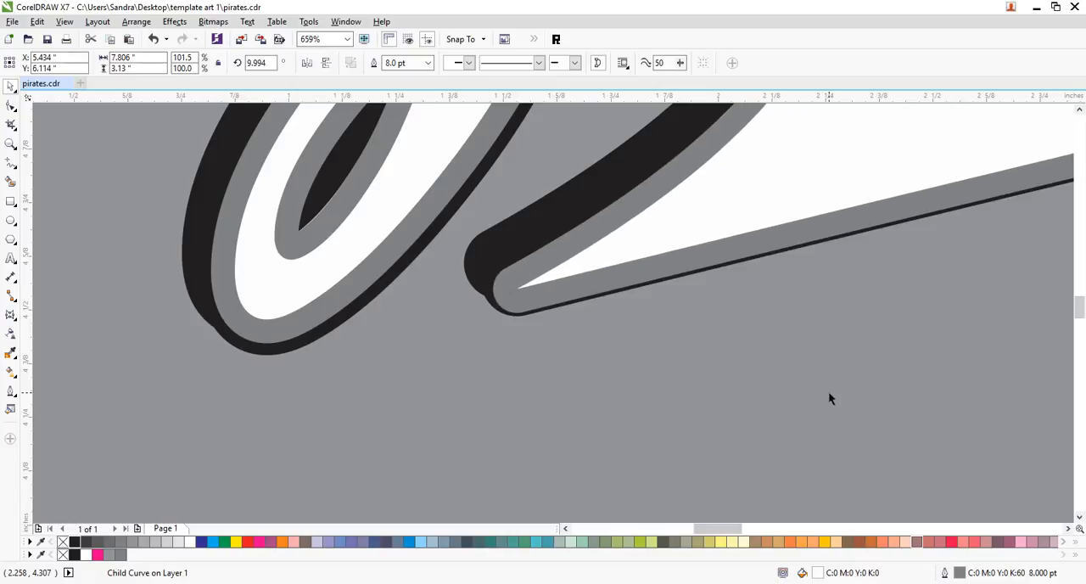
pyautogui.press('Up')
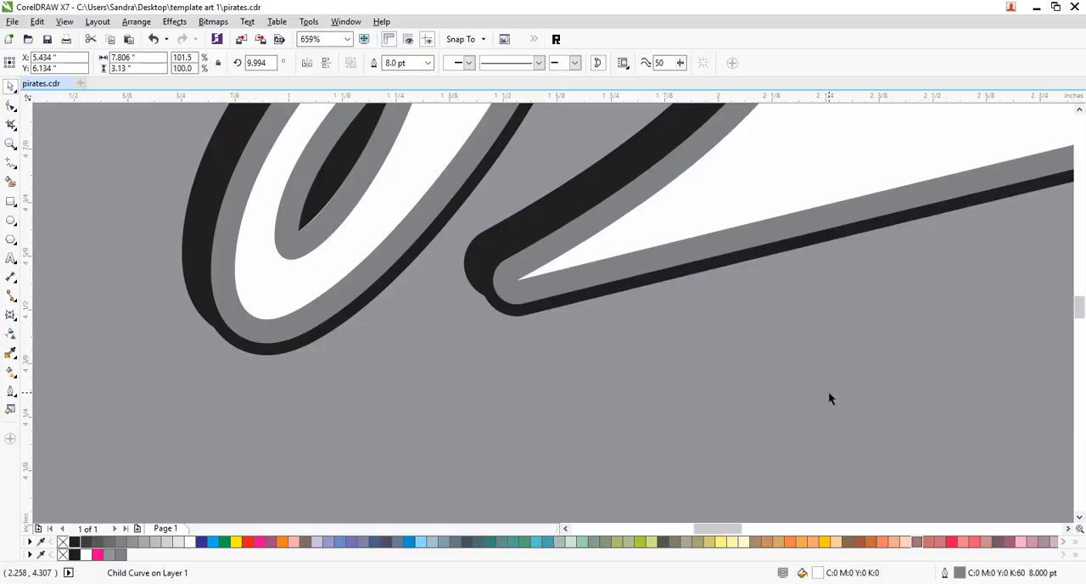
pyautogui.click(826, 390)
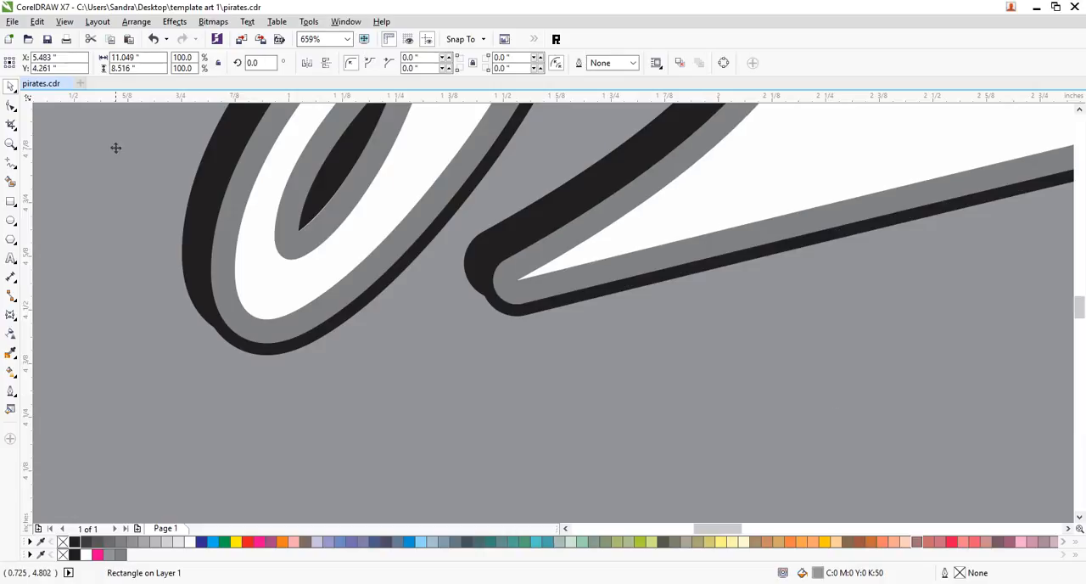
# - Ungroup all parts of the "Pirates" design, leaving the page size settings as they are
pyautogui.click(10, 143)
pyautogui.rightClick(693, 269)
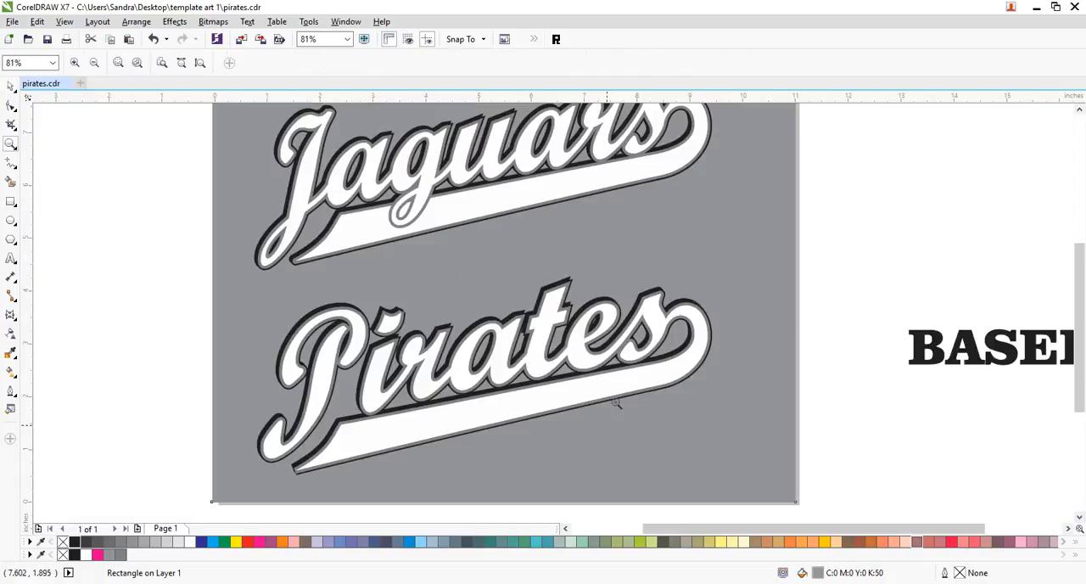
pyautogui.moveTo(516, 583)
pyautogui.click(10, 86)
pyautogui.click(869, 280)
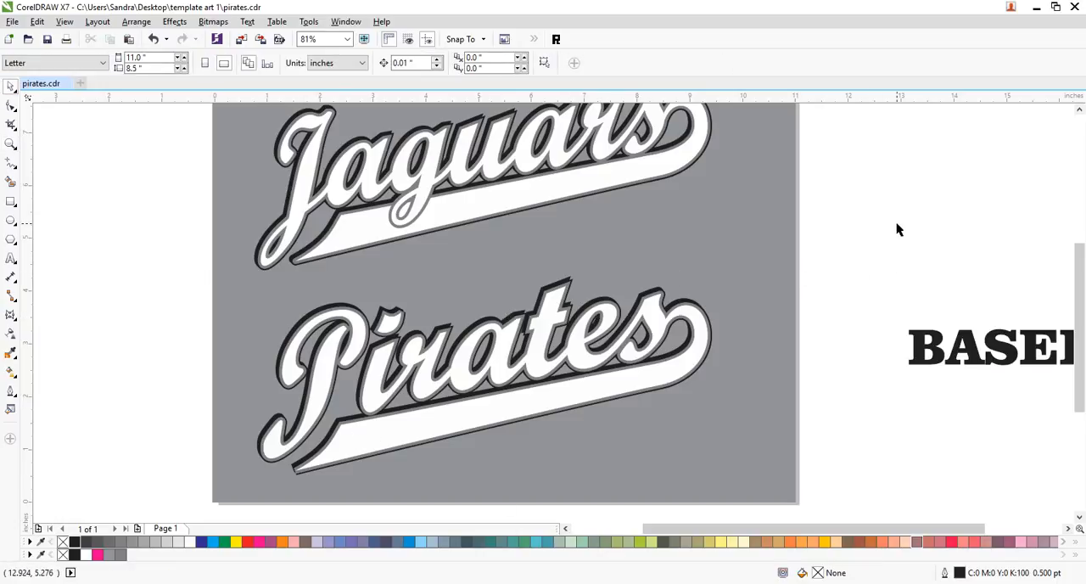
pyautogui.click(660, 317)
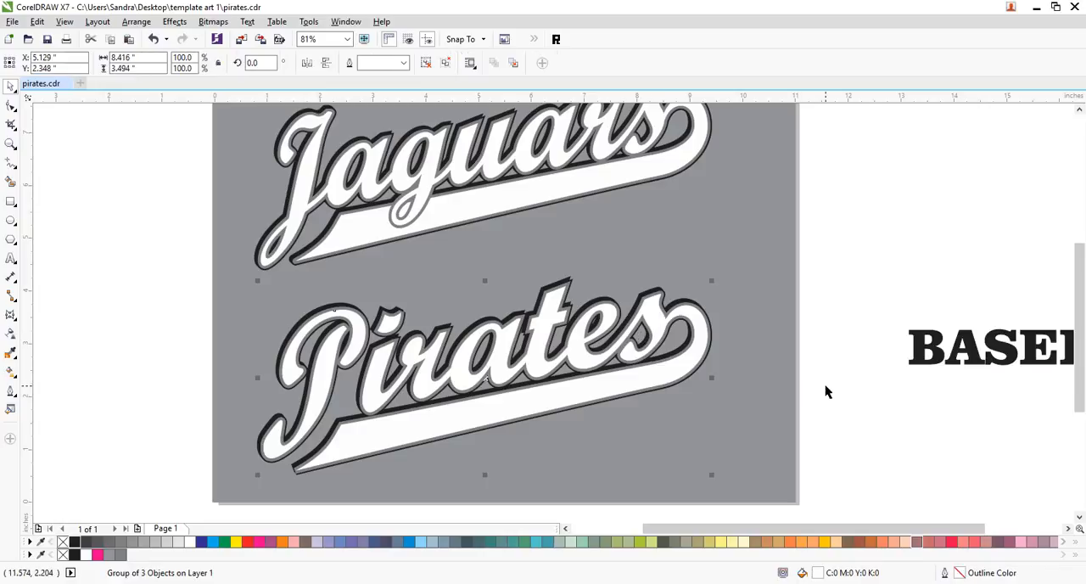
pyautogui.moveTo(840, 271); pyautogui.dragTo(153, 509)
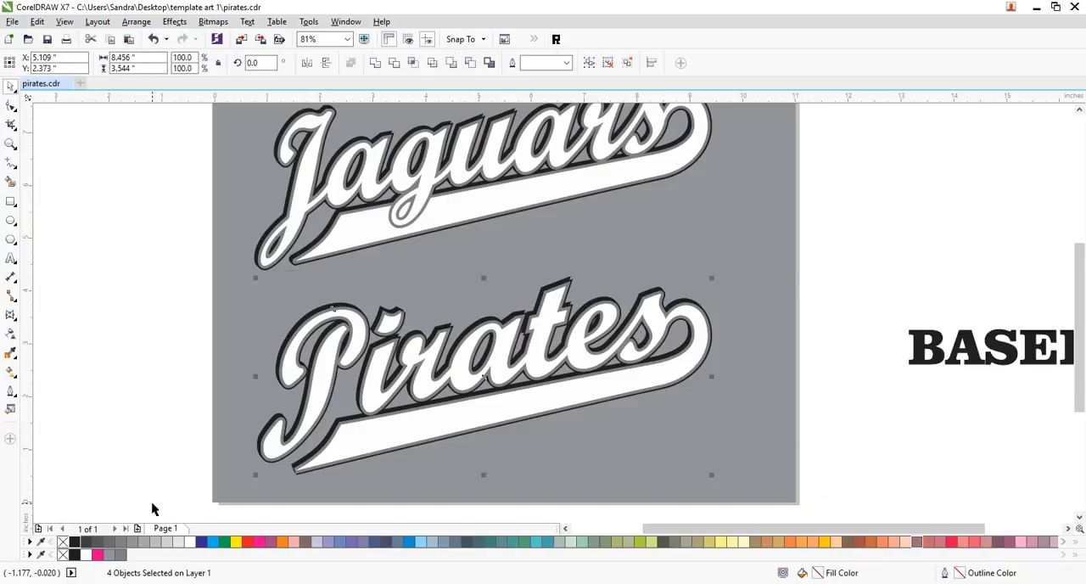
pyautogui.hotkey('ctrl', 'u')
pyautogui.hotkey('ctrl', 'j')
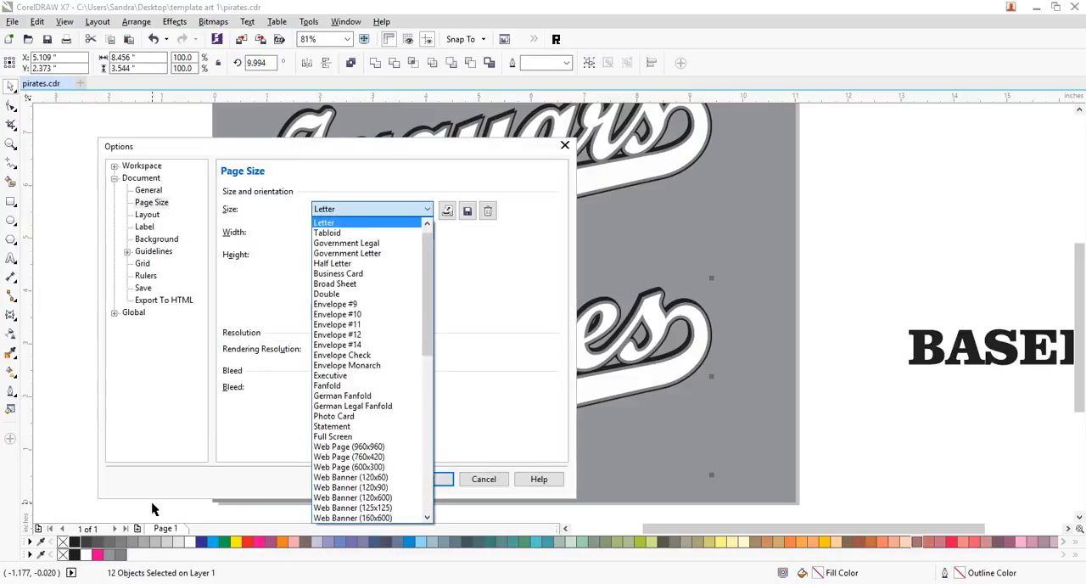
pyautogui.click(509, 475)
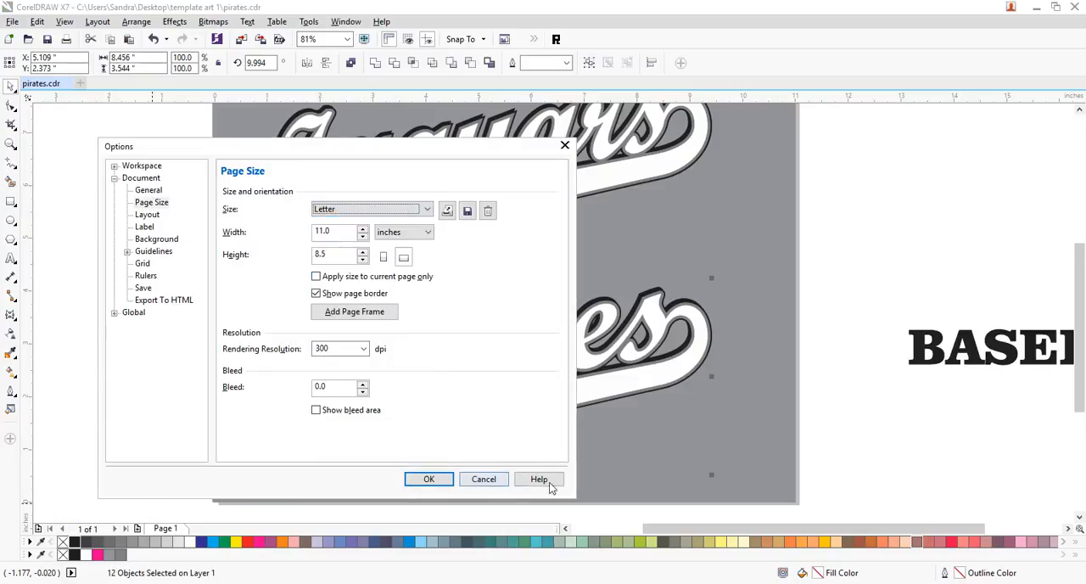
pyautogui.click(483, 478)
pyautogui.click(844, 299)
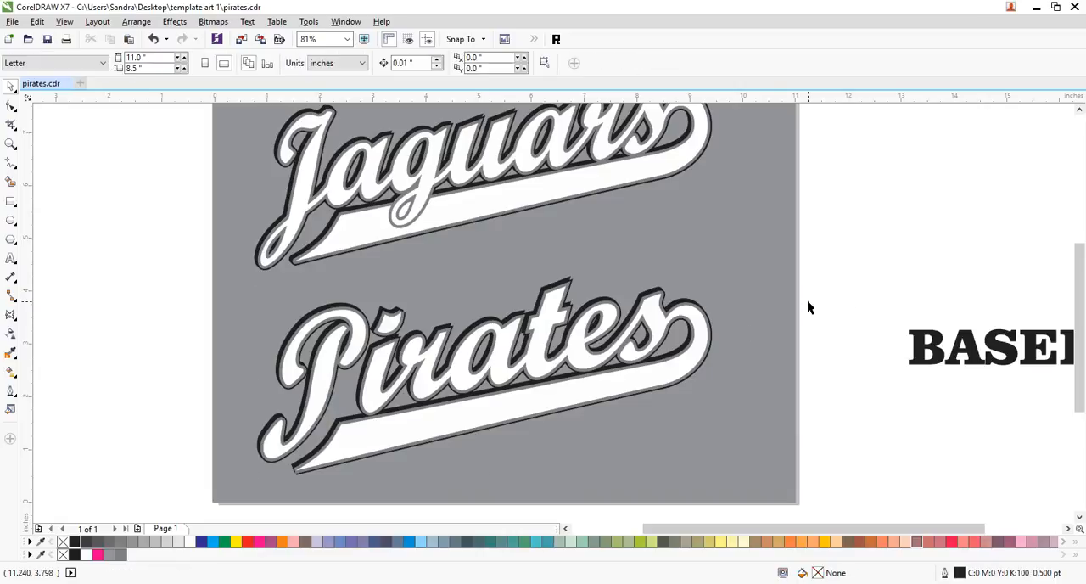
# - Delete all the old swoosh pieces under "Pirates", including the white end piece, leaving only the lettering
pyautogui.moveTo(761, 388); pyautogui.dragTo(663, 413)
pyautogui.click(697, 335)
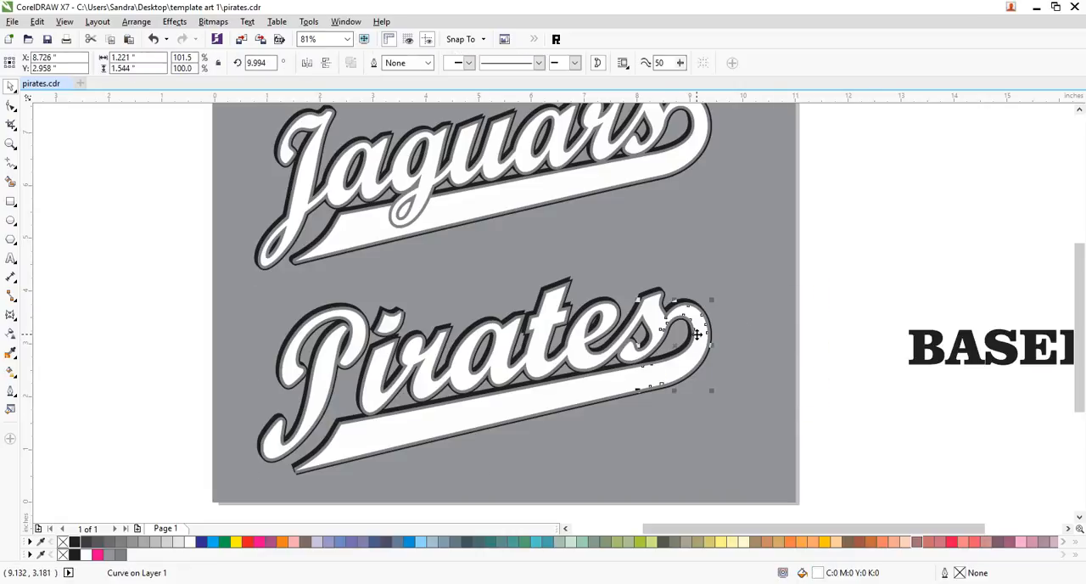
pyautogui.press('F10')
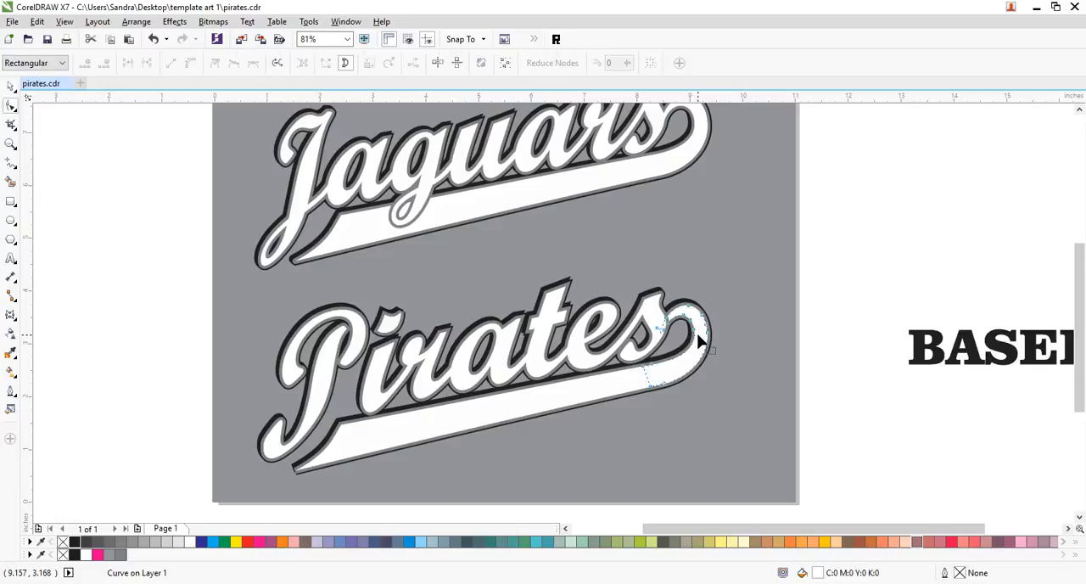
pyautogui.press('space')
pyautogui.press('Escape')
pyautogui.click(693, 359)
pyautogui.press('Delete')
pyautogui.click(692, 360)
pyautogui.press('Delete')
pyautogui.click(692, 362)
pyautogui.press('Delete')
pyautogui.click(693, 365)
pyautogui.press('Delete')
pyautogui.click(656, 384)
pyautogui.press('Delete')
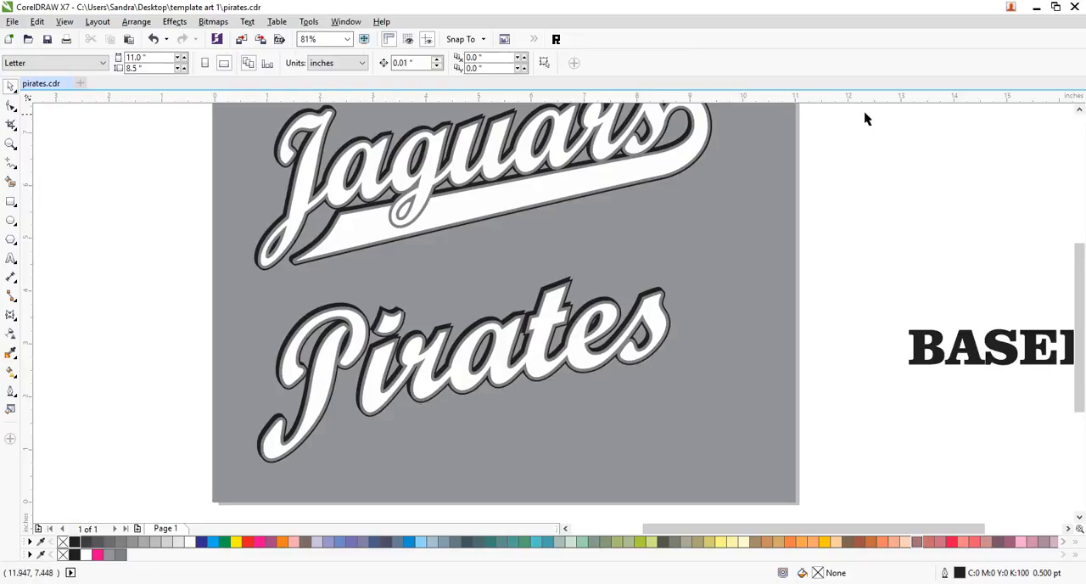
# - Copy the six "Jaguars" swoosh pieces about 4 in straight down, under the "Pirates" lettering
pyautogui.click(1078, 110)
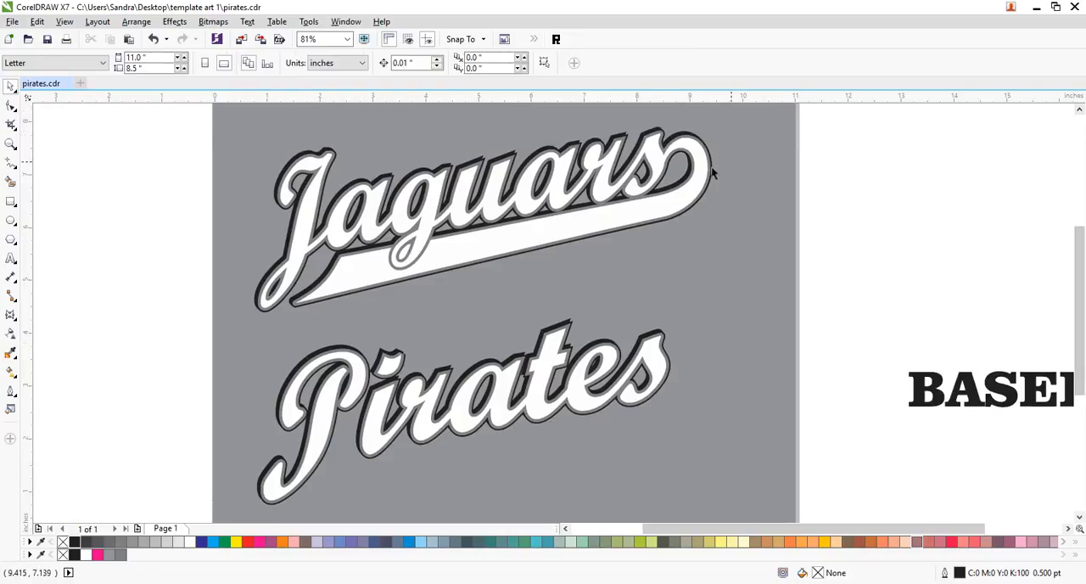
pyautogui.moveTo(846, 108); pyautogui.dragTo(194, 334)
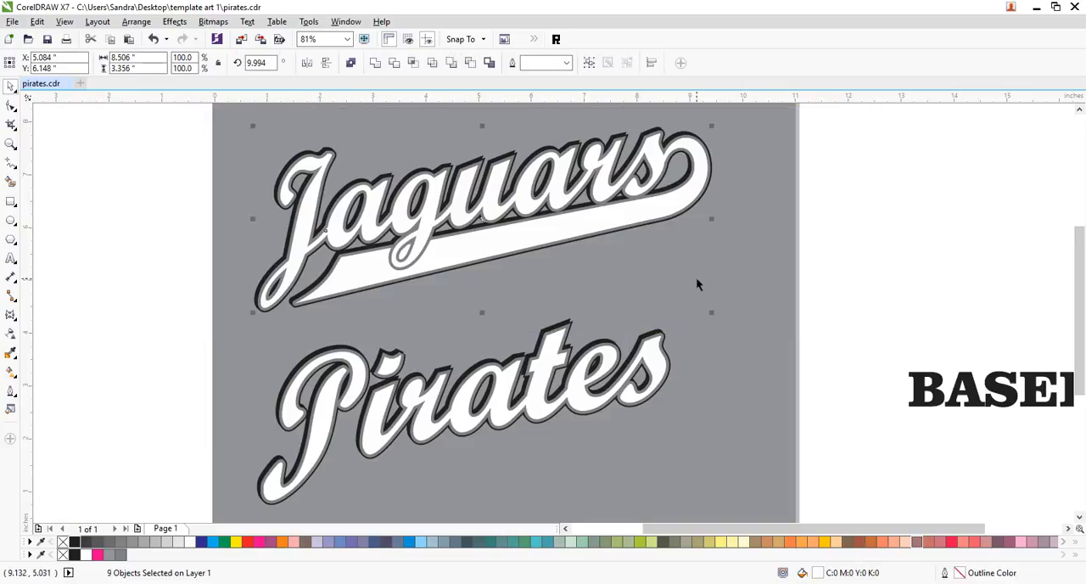
pyautogui.click(954, 208)
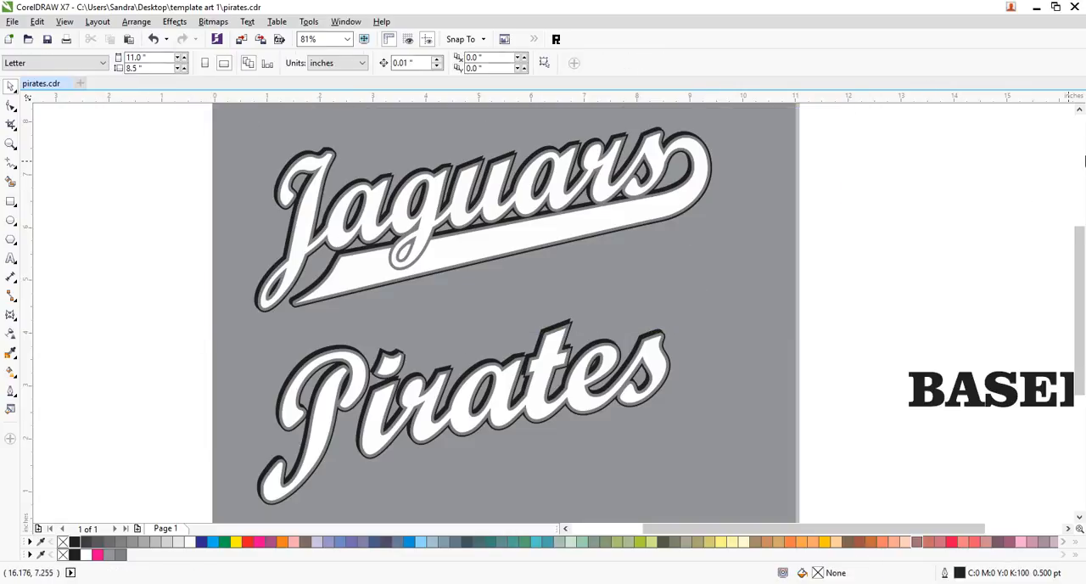
pyautogui.click(1078, 110)
pyautogui.moveTo(885, 122); pyautogui.dragTo(93, 432)
pyautogui.moveTo(683, 153); pyautogui.dragTo(156, 417)
pyautogui.moveTo(703, 267); pyautogui.dragTo(684, 479)
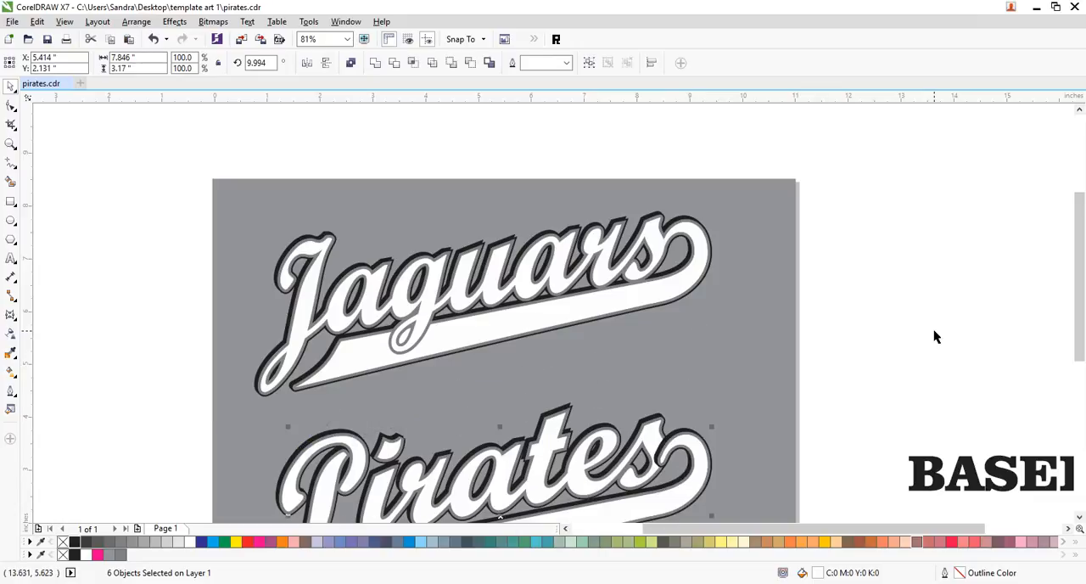
# - Nudge the copied "Pirates" swoosh vertically until its center is at Y 2.121 in
pyautogui.press('Down')
pyautogui.press('Down')
pyautogui.press('Down')
pyautogui.press('Down')
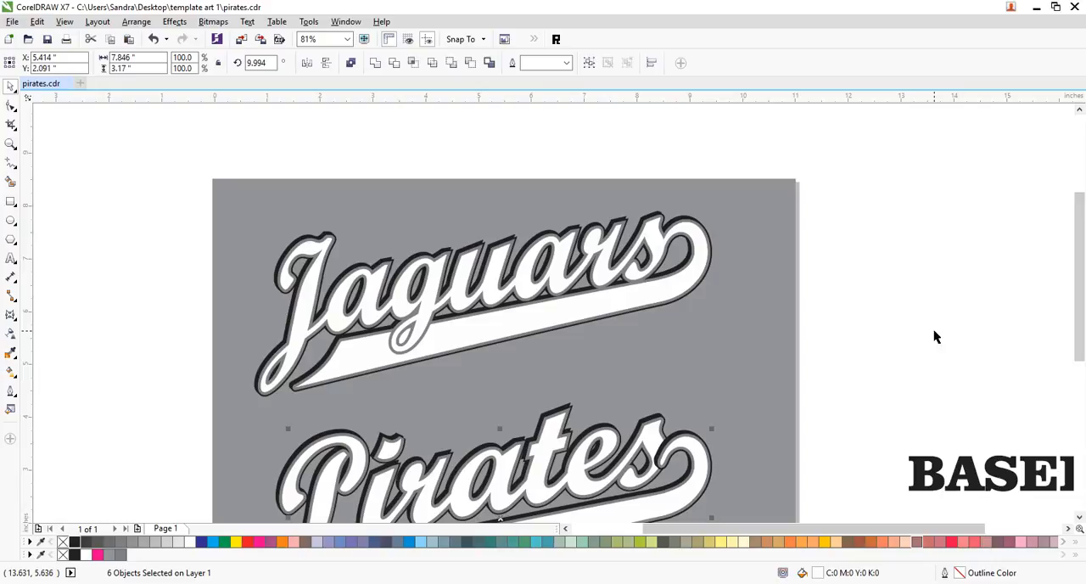
pyautogui.press('Up')
pyautogui.press('Up')
pyautogui.press('Up')
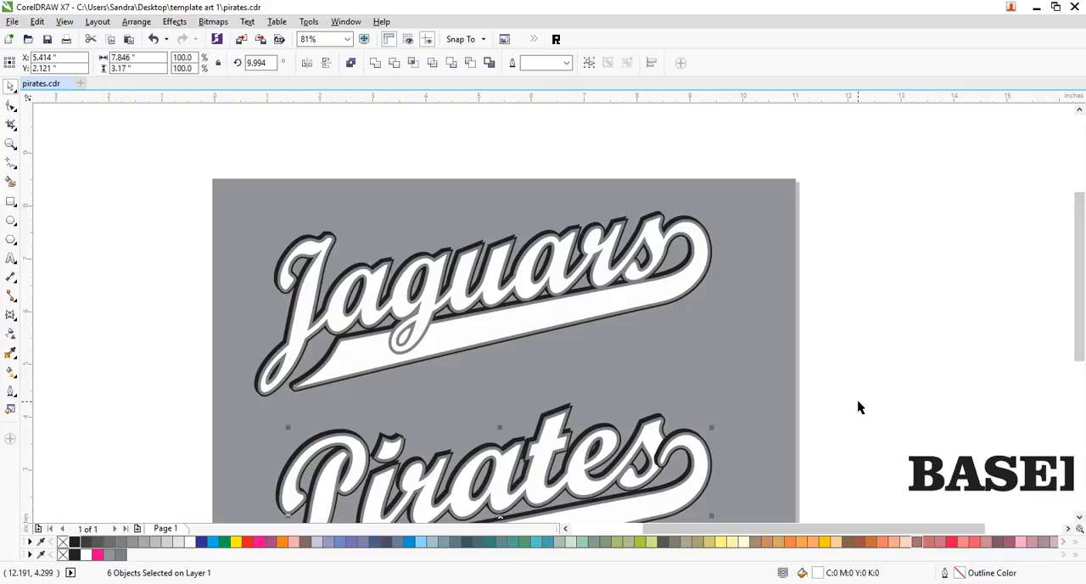
# - Send the copied swoosh behind the "Pirates" lettering, and the grey background rectangle to the very back
pyautogui.hotkey('shift', 'pagedown')
pyautogui.click(766, 464)
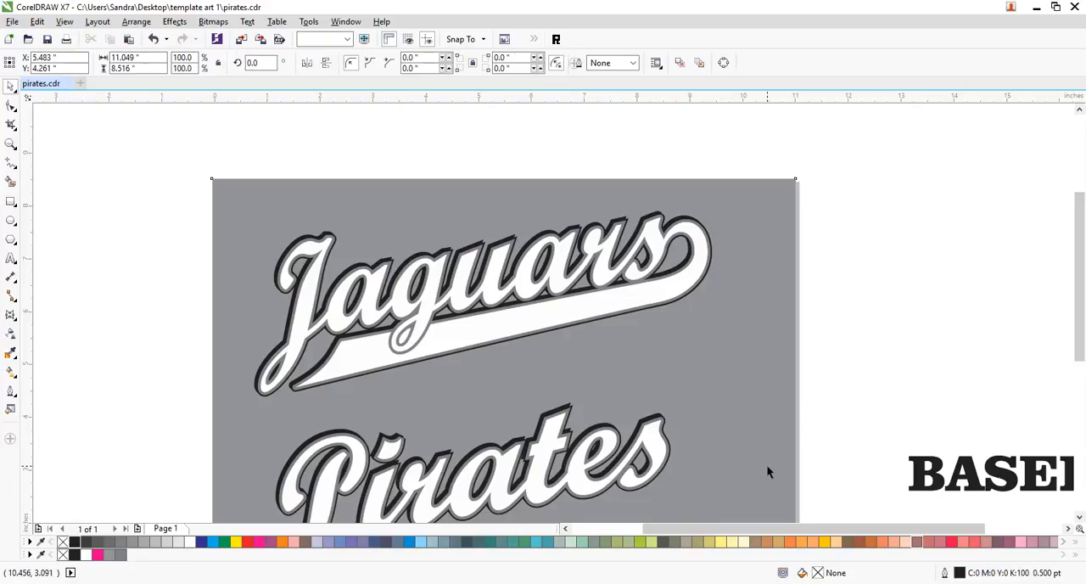
pyautogui.hotkey('shift', 'pagedown')
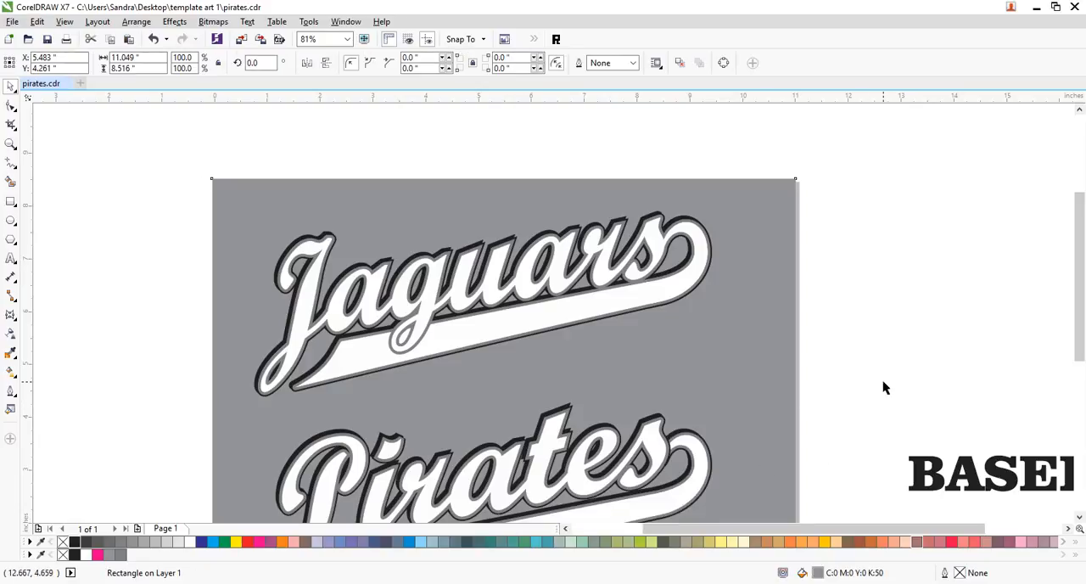
pyautogui.click(885, 383)
# - Examine the "Pirates" lettering and the individual pieces of its swoosh, including the white end piece
pyautogui.click(1080, 518)
pyautogui.click(1079, 518)
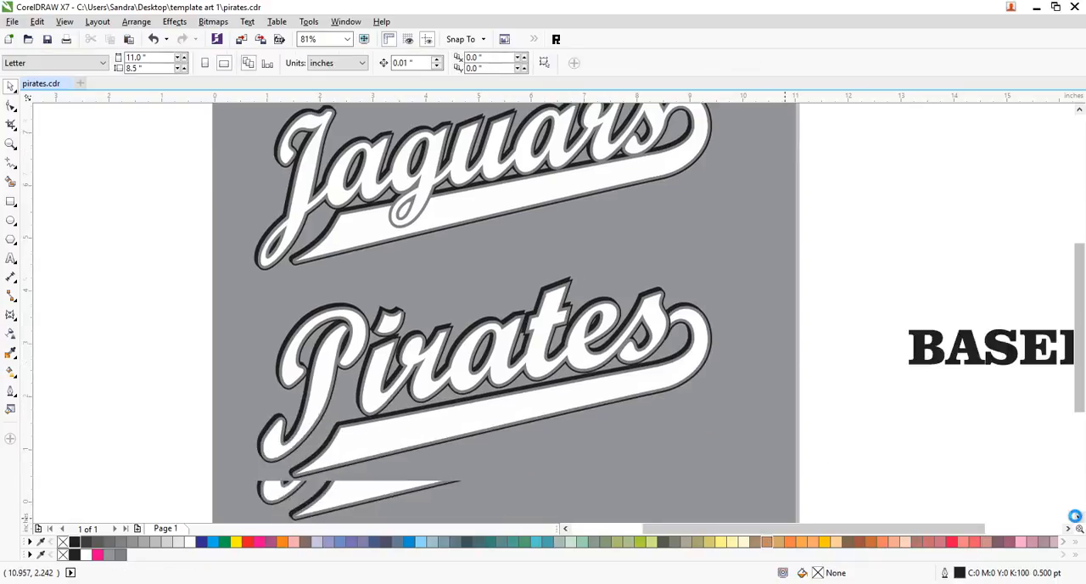
pyautogui.click(657, 336)
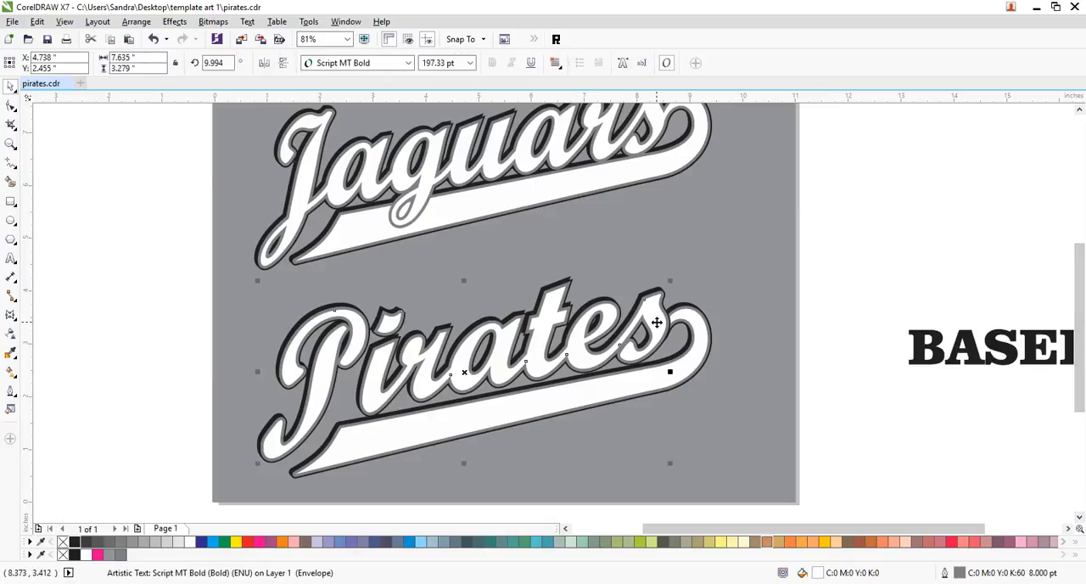
pyautogui.click(891, 280)
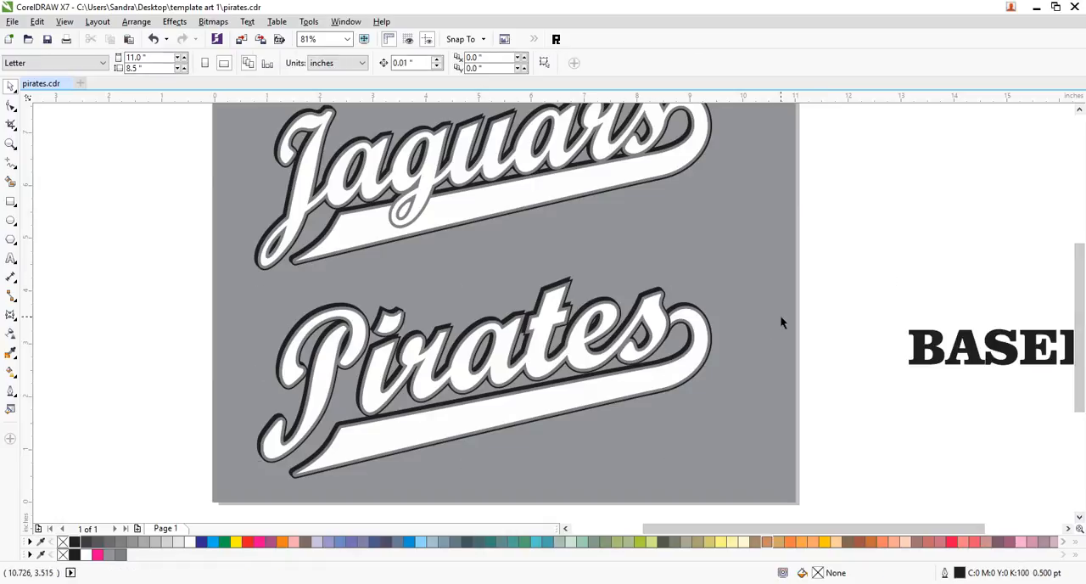
pyautogui.click(704, 331)
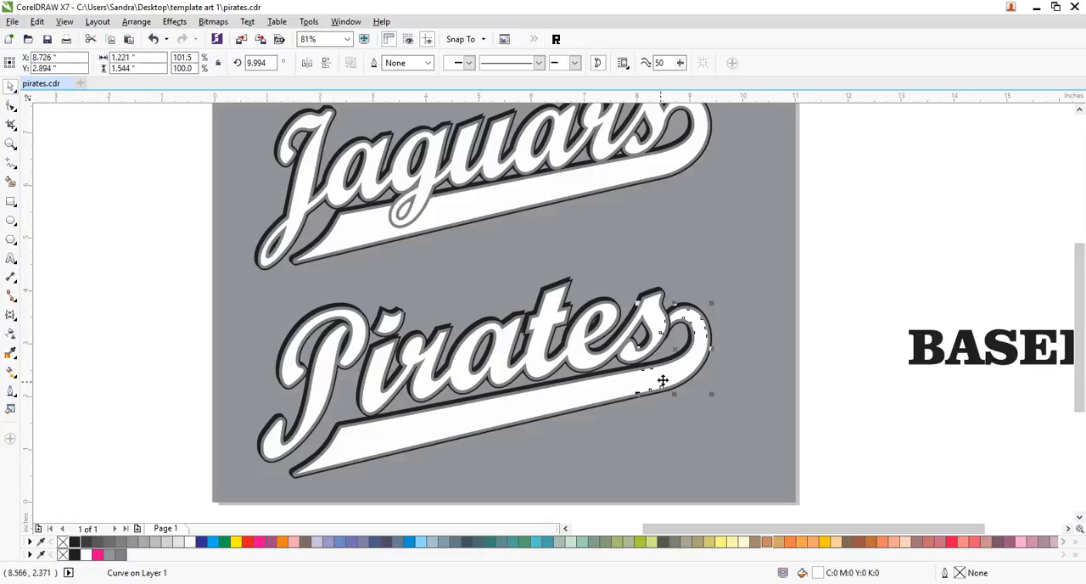
pyautogui.keyDown('shift'); pyautogui.click(636, 393); pyautogui.keyUp('shift')
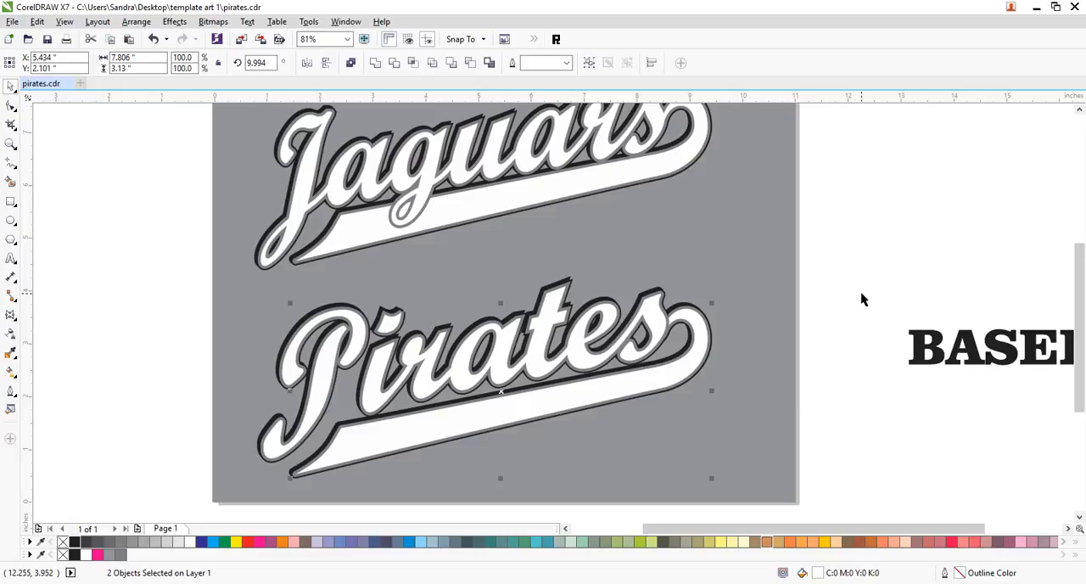
pyautogui.click(698, 340)
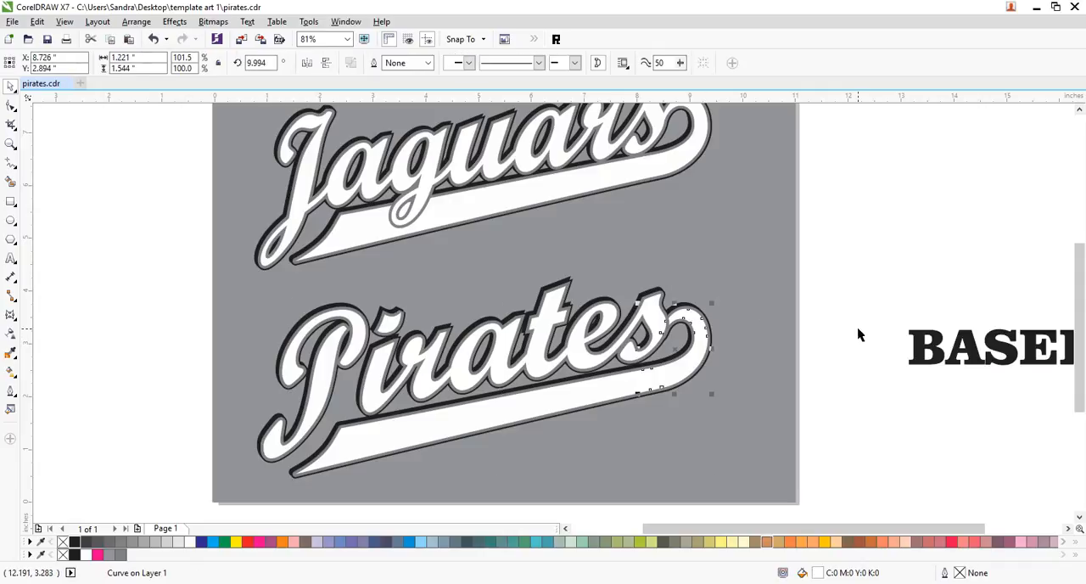
# - Save the drawing
pyautogui.click(871, 260)
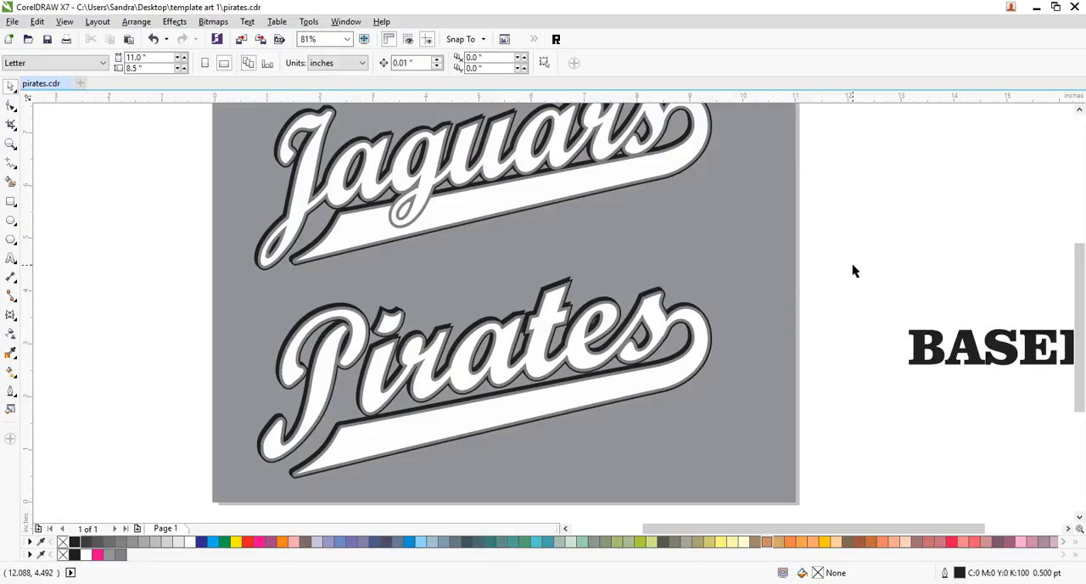
pyautogui.hotkey('ctrl', 's')
# - Nudge the "Pirates" lettering and its swoosh up together until the selection's center is at Y 2.54 in
pyautogui.click(10, 145)
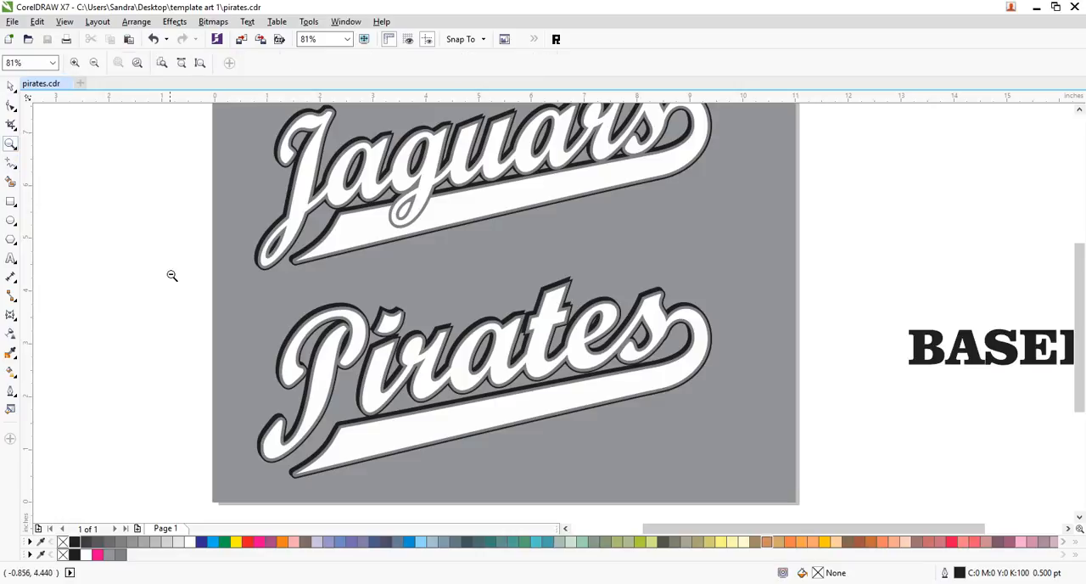
pyautogui.rightClick(524, 382)
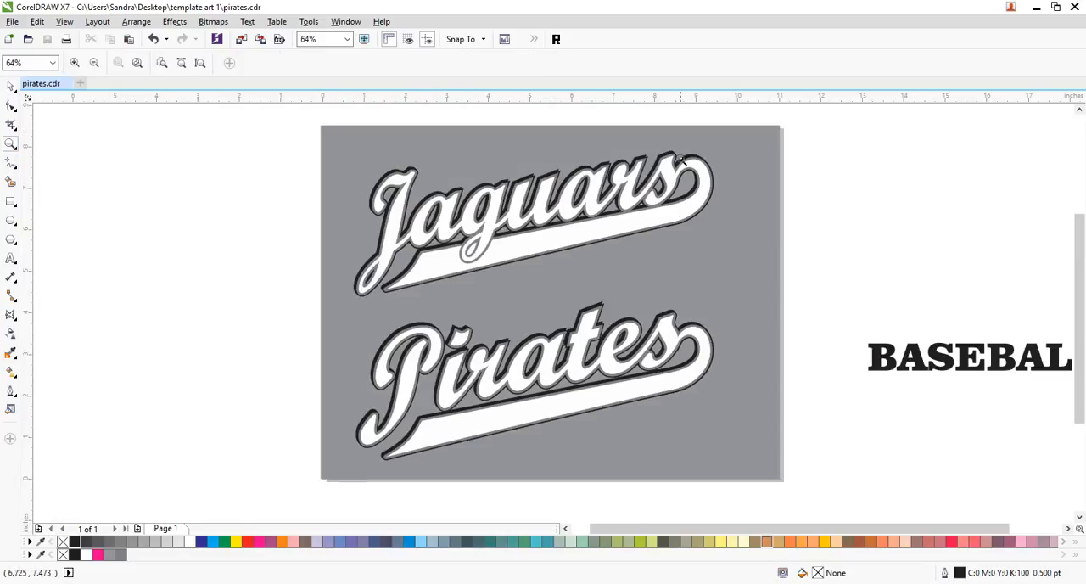
pyautogui.click(11, 86)
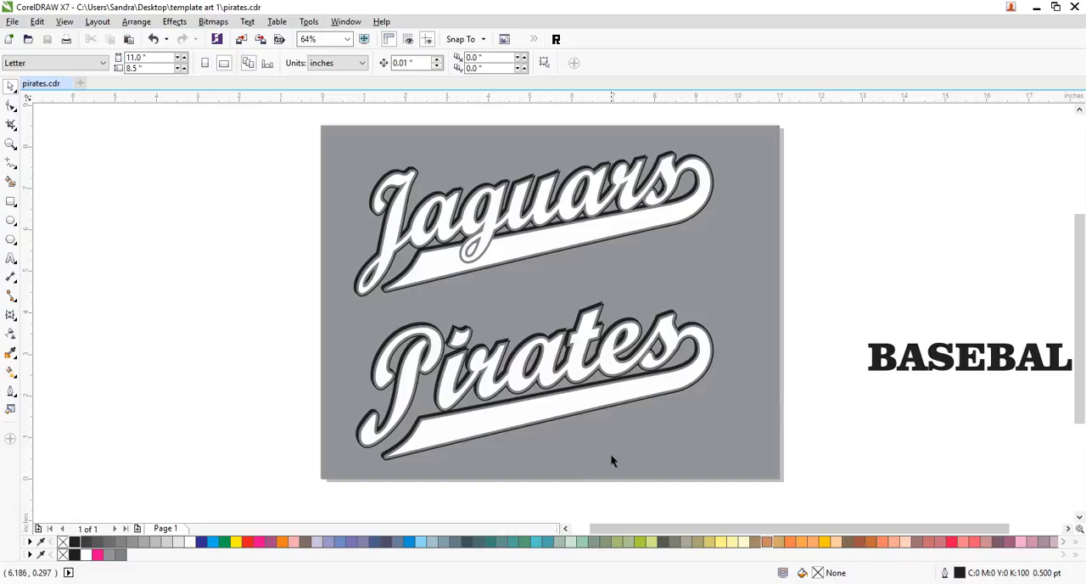
pyautogui.moveTo(804, 304); pyautogui.dragTo(311, 489)
pyautogui.press('Up')
pyautogui.press('Up')
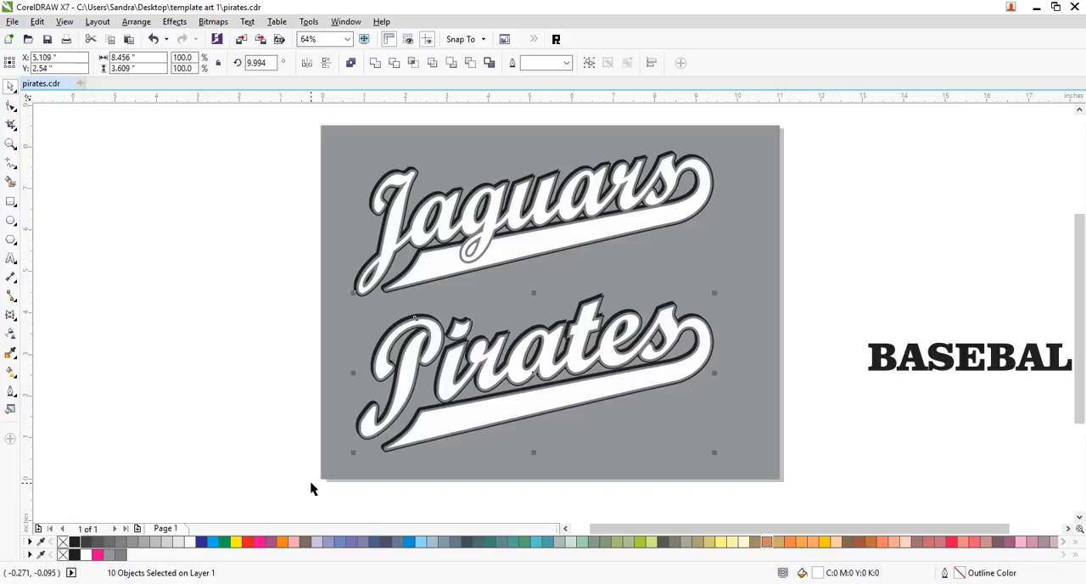
# - Nudge the "Jaguars" lettering and its swoosh up together until the selection's center is at Y 6.368 in
pyautogui.click(187, 283)
pyautogui.moveTo(746, 112); pyautogui.dragTo(396, 317)
pyautogui.moveTo(326, 310); pyautogui.dragTo(318, 307)
pyautogui.press('Up')
pyautogui.press('Up')
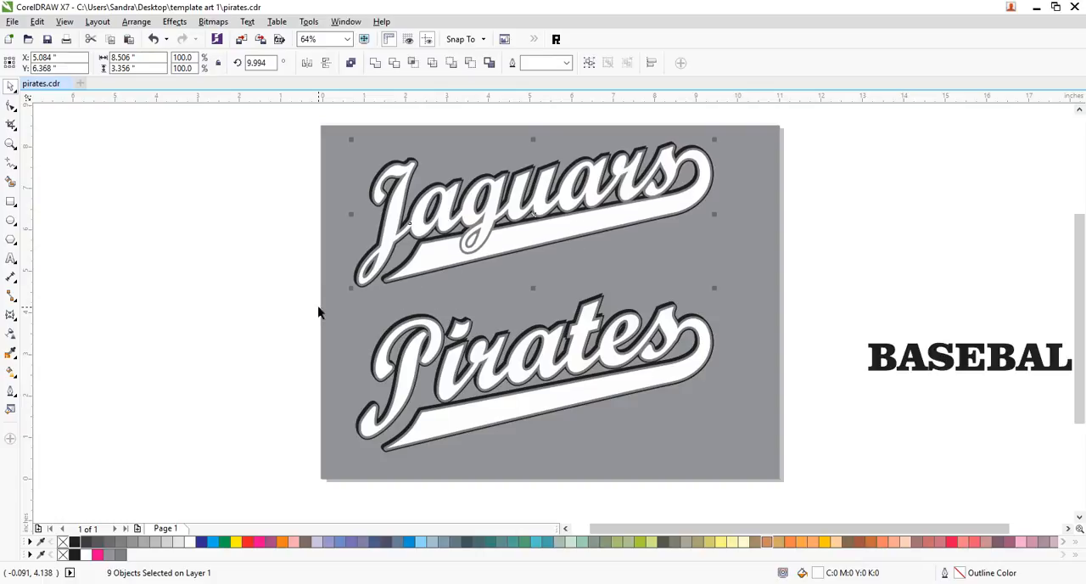
# - Move the "BASEBALL" text to the empty area left of the page, centered at about X -3.42, Y 2.27 in
pyautogui.click(932, 372)
pyautogui.moveTo(916, 372); pyautogui.dragTo(144, 399)
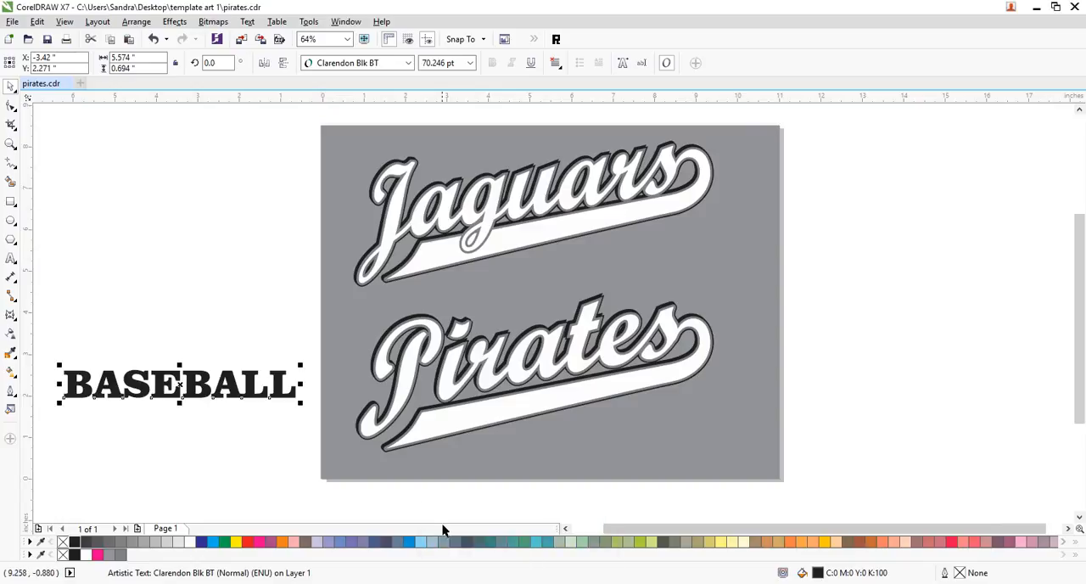
pyautogui.click(242, 277)
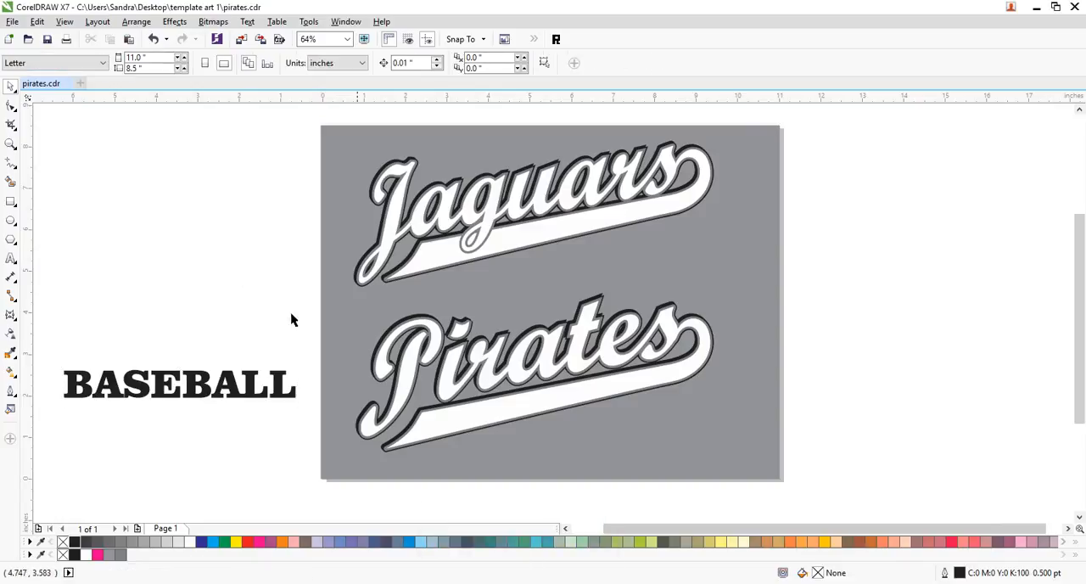
# - Draw a rectangle about 4.36 by 1.32 in to the right of the page, filled red with no outline
pyautogui.click(11, 201)
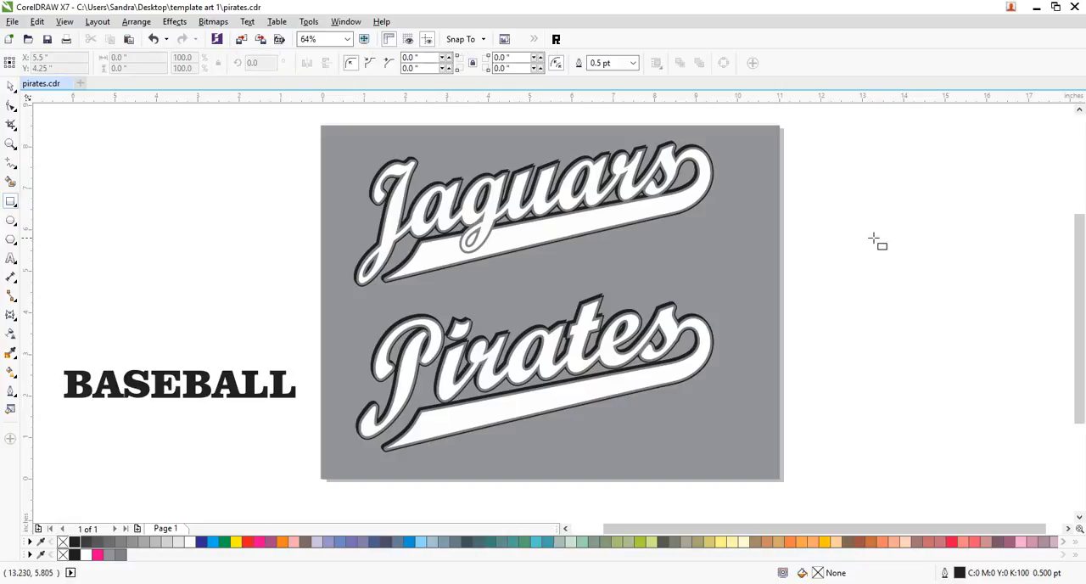
pyautogui.moveTo(818, 236); pyautogui.dragTo(896, 293)
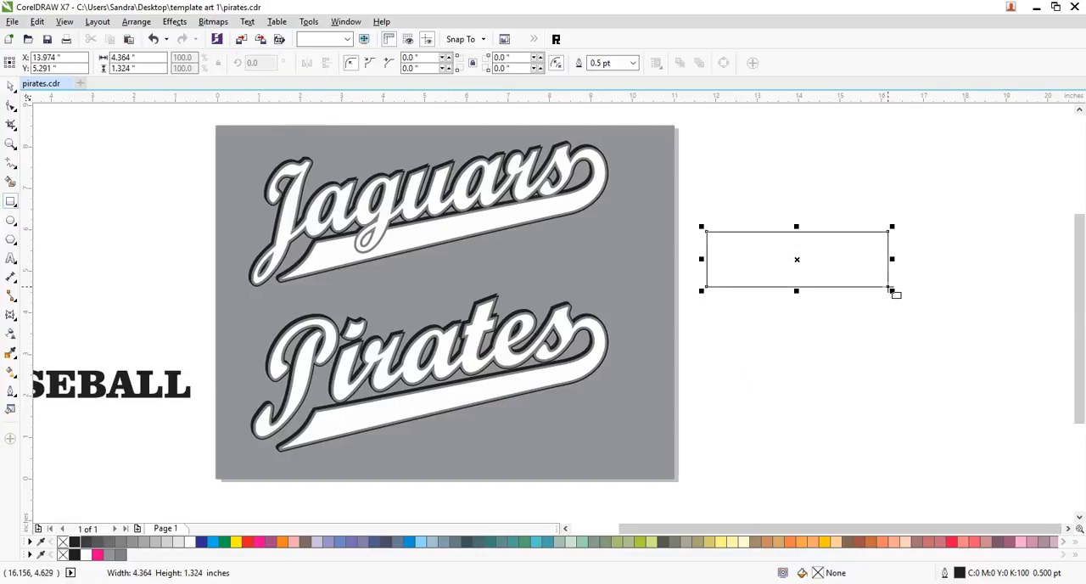
pyautogui.click(247, 543)
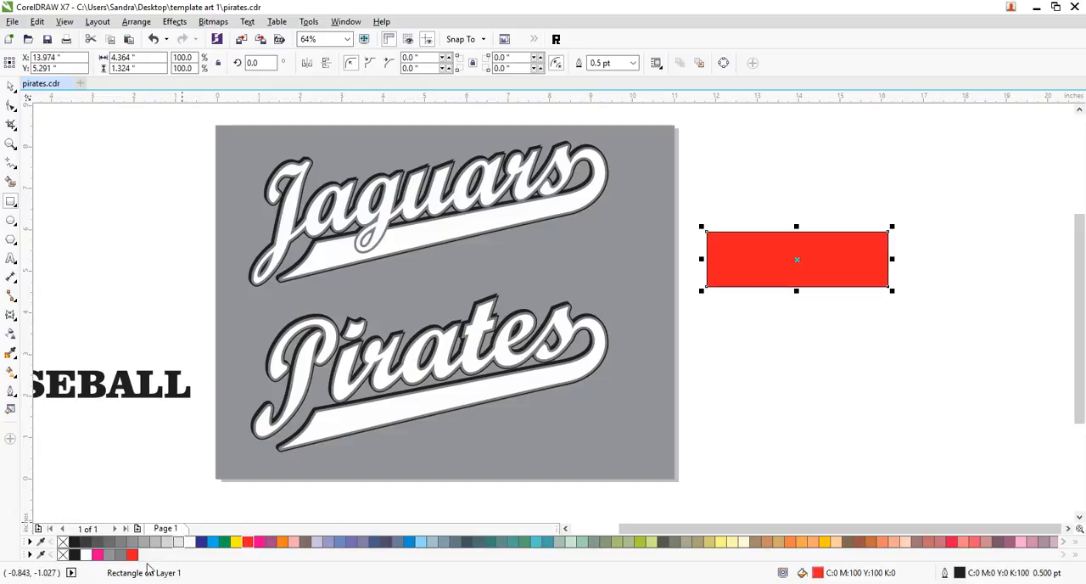
pyautogui.rightClick(62, 542)
# - Move the red rectangle straight down beside the "Pirates" design, with its center at about Y 1.79 in
pyautogui.click(10, 86)
pyautogui.click(807, 310)
pyautogui.moveTo(805, 278); pyautogui.dragTo(812, 416)
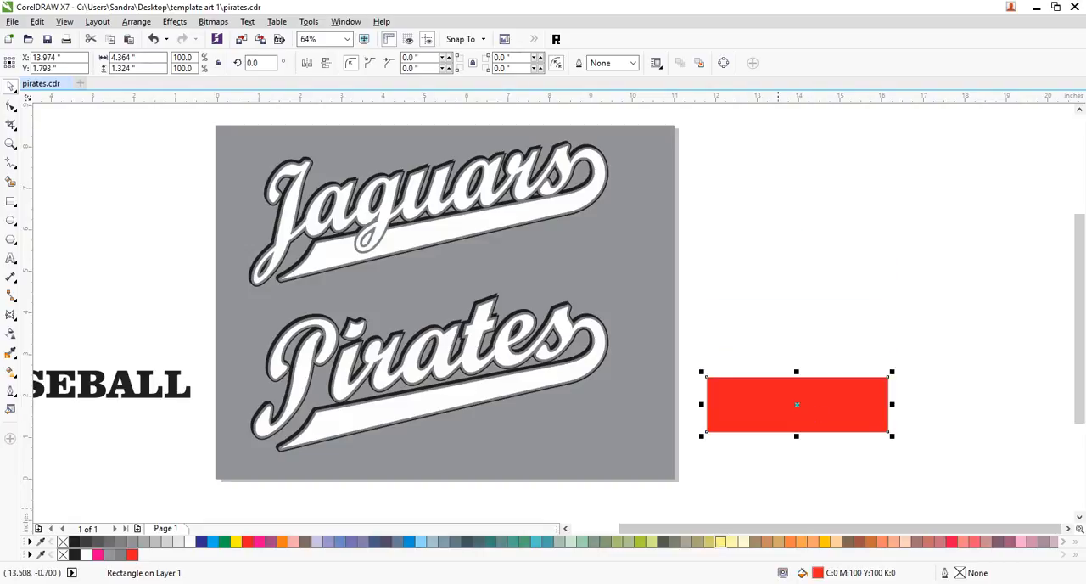
pyautogui.click(461, 548)
pyautogui.click(437, 549)
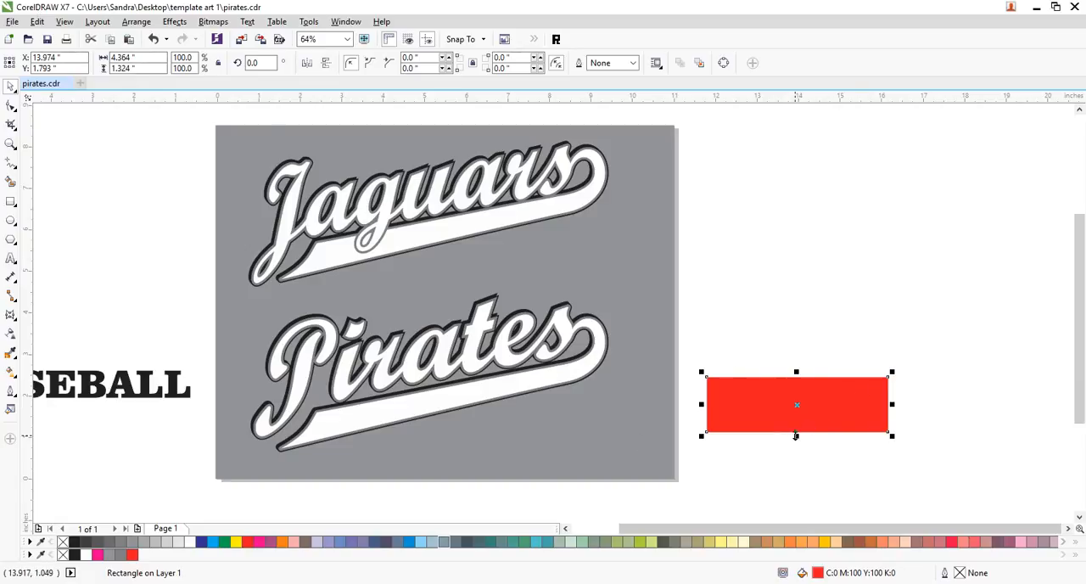
# - Make two flattened copies above the red rectangle: a strip about 0.21 in tall and, higher up, a line about 0.03 in tall
pyautogui.moveTo(796, 436); pyautogui.dragTo(800, 361)
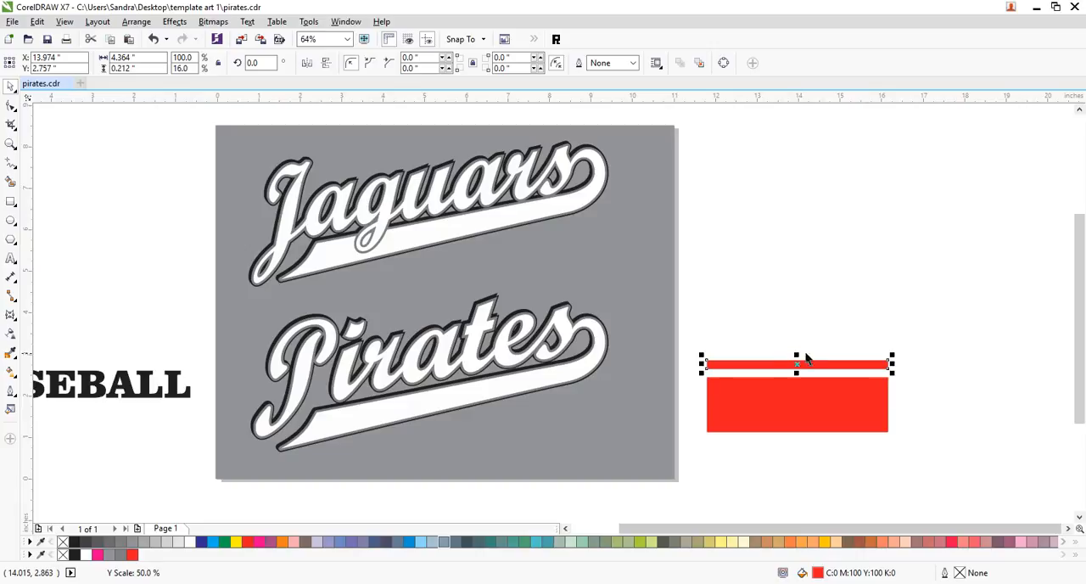
pyautogui.click(829, 373)
pyautogui.moveTo(818, 367); pyautogui.dragTo(797, 328)
pyautogui.click(948, 363)
pyautogui.click(1010, 382)
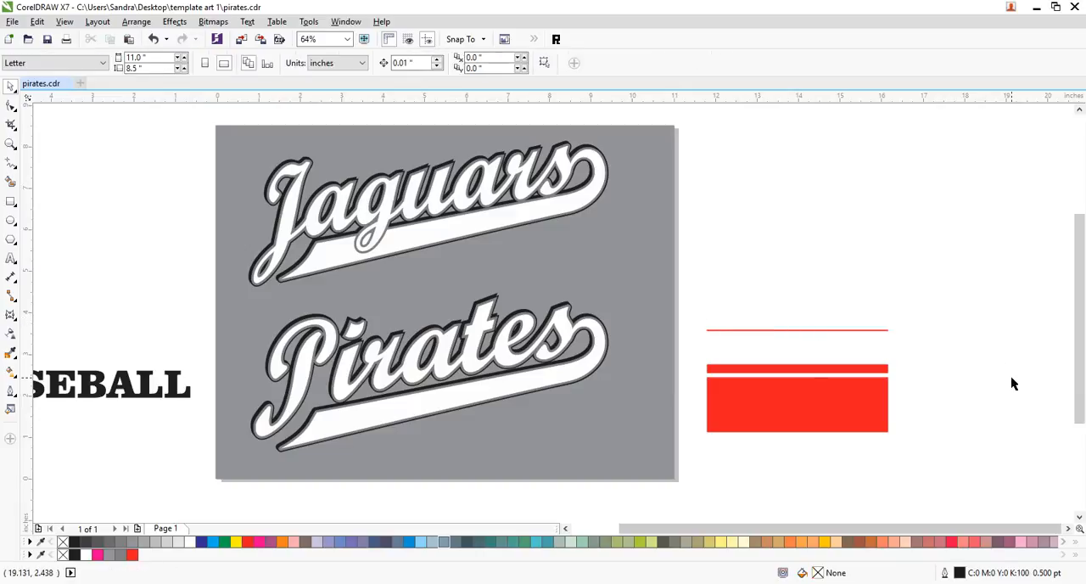
# - Flatten the uppermost red line further, to about 0.014 in tall
pyautogui.click(805, 334)
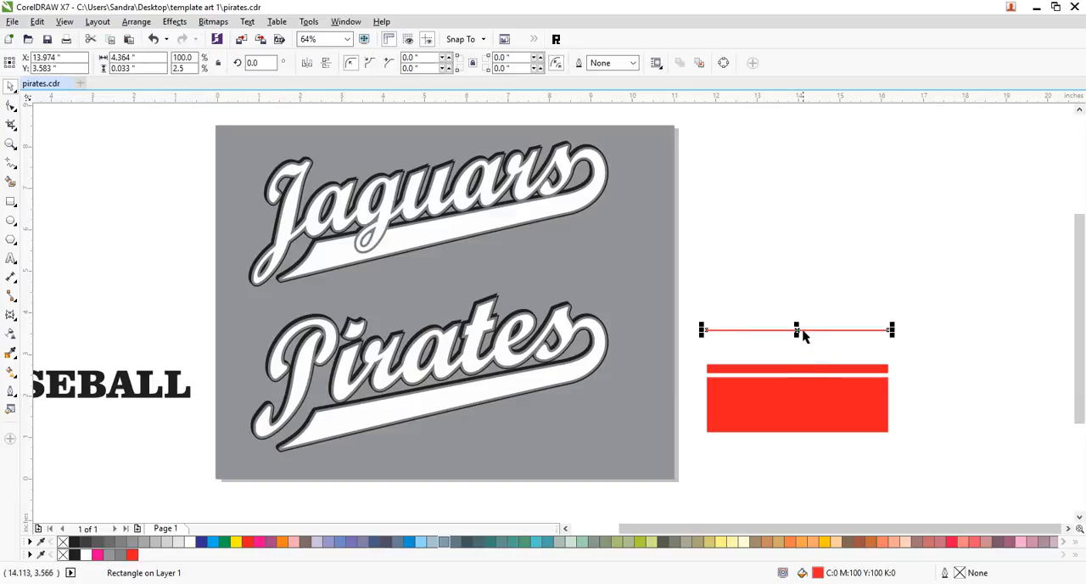
pyautogui.click(845, 347)
pyautogui.press('z')
pyautogui.moveTo(691, 300); pyautogui.dragTo(934, 454)
pyautogui.click(10, 85)
pyautogui.click(413, 186)
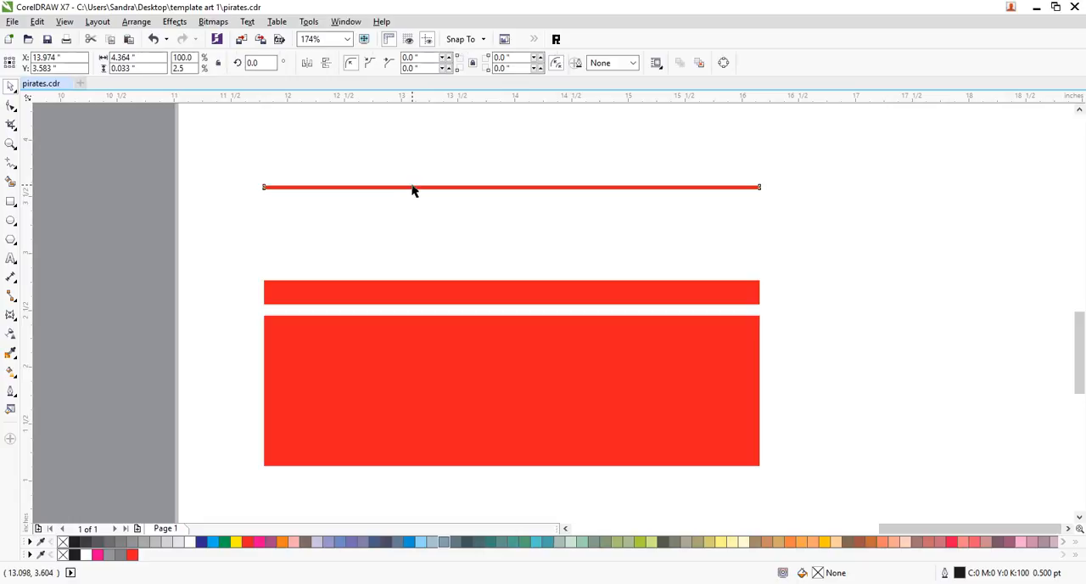
pyautogui.moveTo(512, 179); pyautogui.dragTo(513, 182)
pyautogui.click(729, 212)
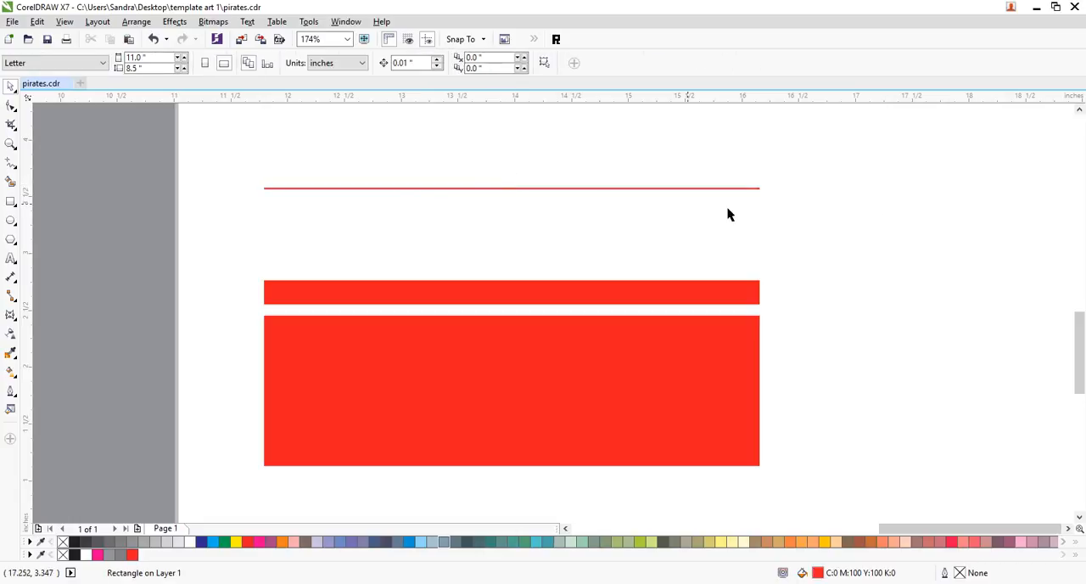
pyautogui.click(579, 188)
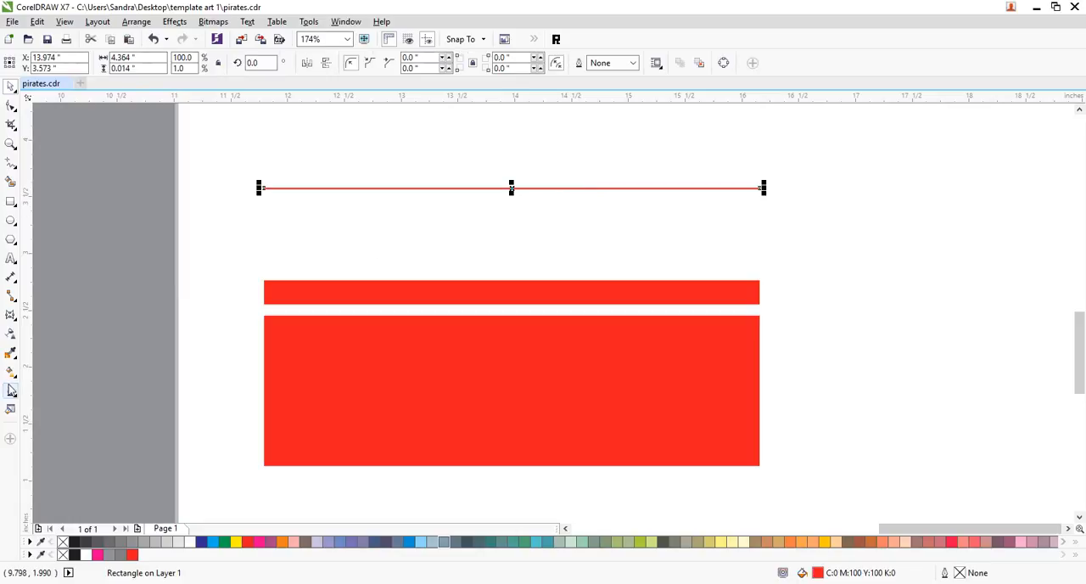
# - Blend the thin red line with the strip below it using 20 steps, and lower the linked object and color acceleration
pyautogui.click(10, 315)
pyautogui.click(51, 346)
pyautogui.moveTo(485, 199); pyautogui.dragTo(501, 291)
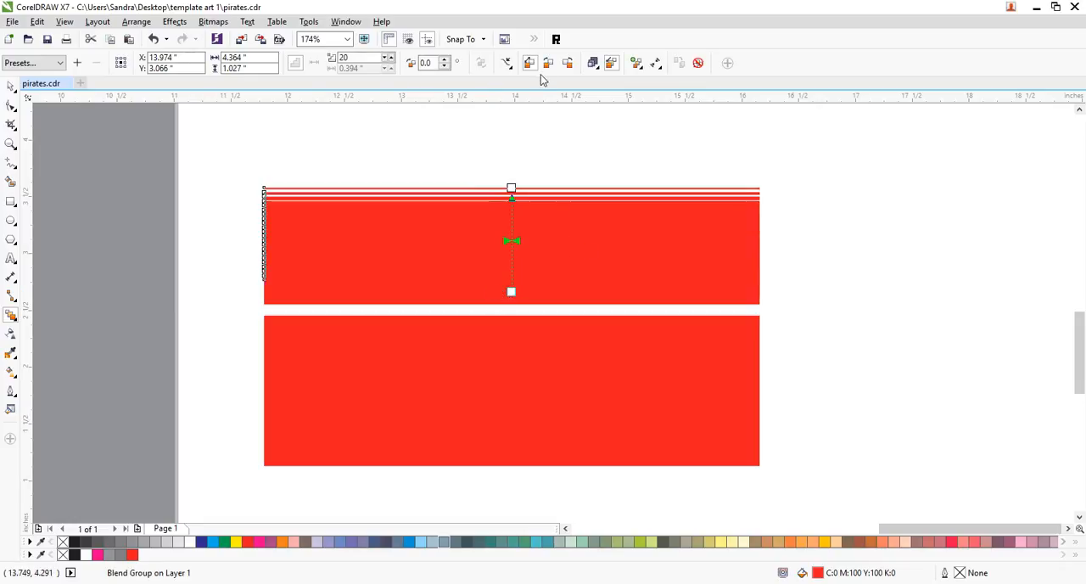
pyautogui.click(594, 64)
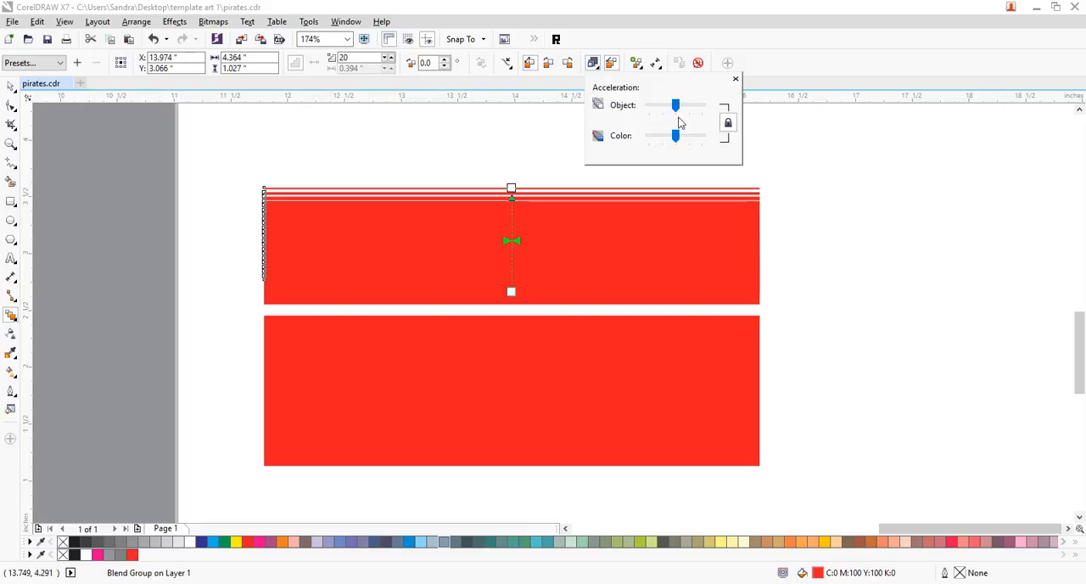
pyautogui.moveTo(677, 107); pyautogui.dragTo(669, 109)
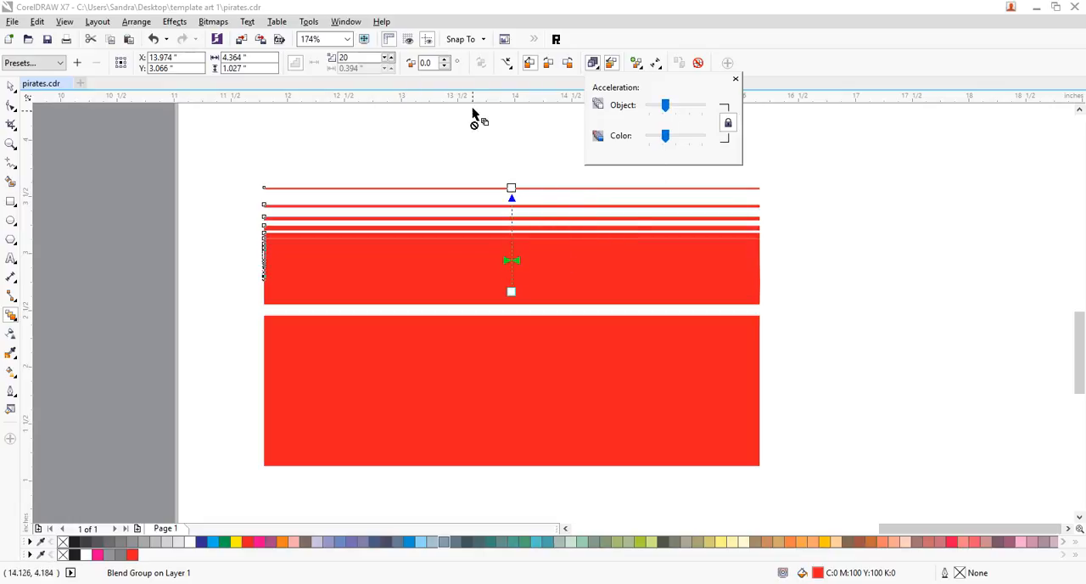
# - Set the blend to 7 steps and bring its linked object and color acceleration back close to the middle
pyautogui.doubleClick(352, 58)
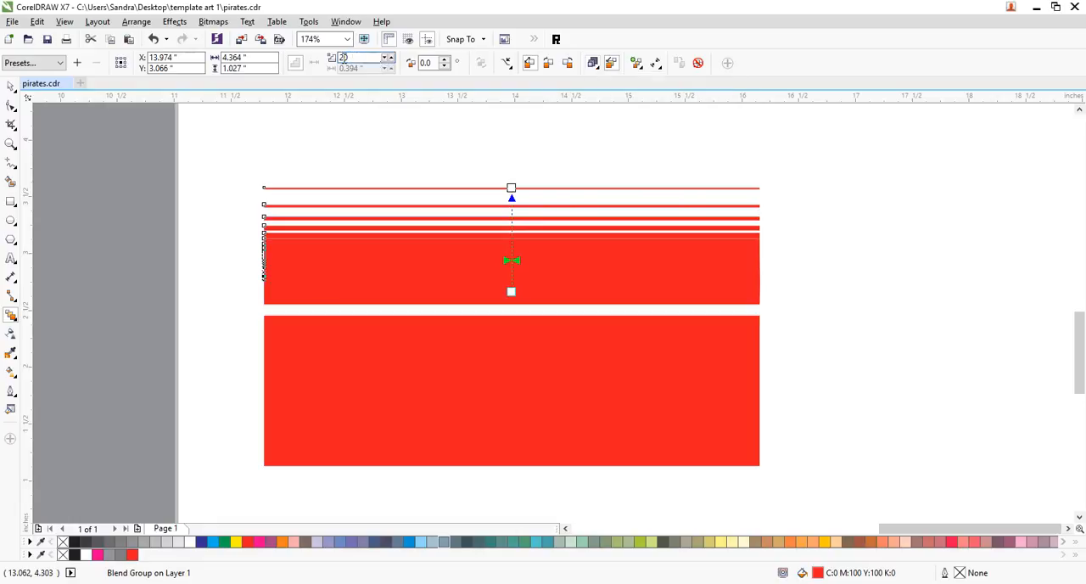
pyautogui.press('Return')
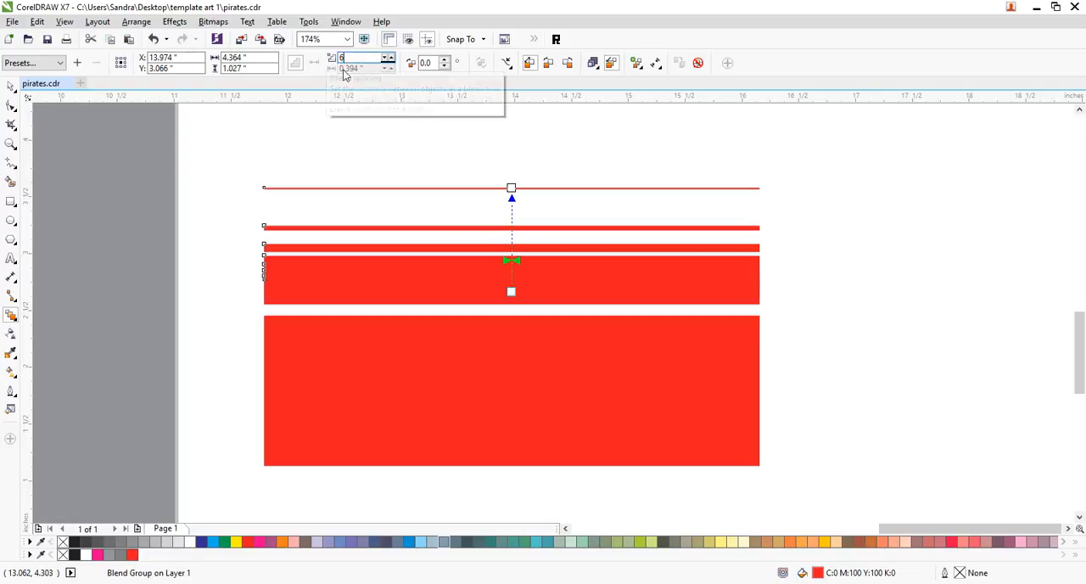
pyautogui.moveTo(360, 58); pyautogui.dragTo(309, 60)
pyautogui.write('7')
pyautogui.press('Return')
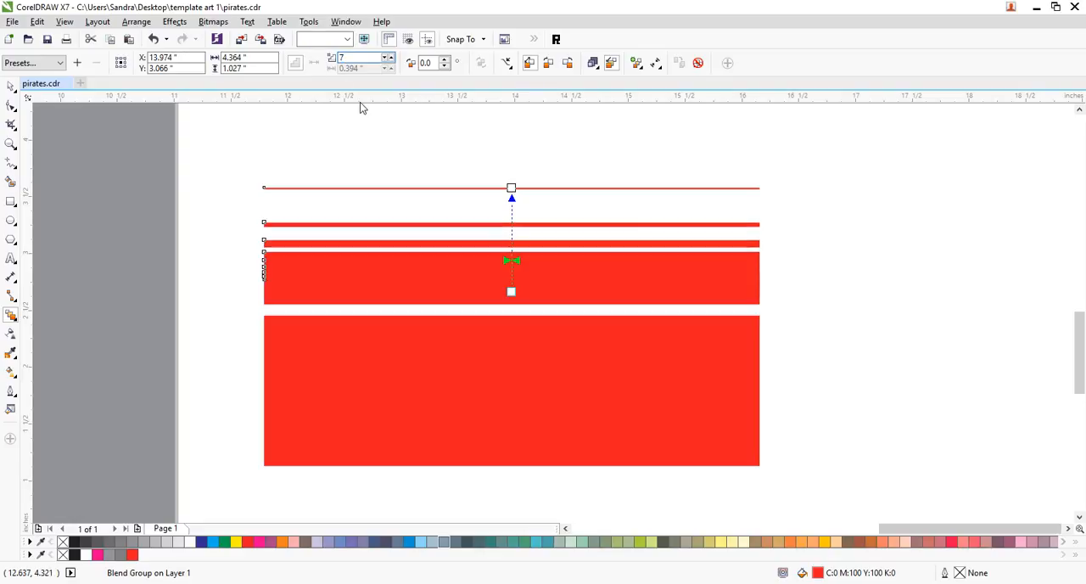
pyautogui.click(594, 64)
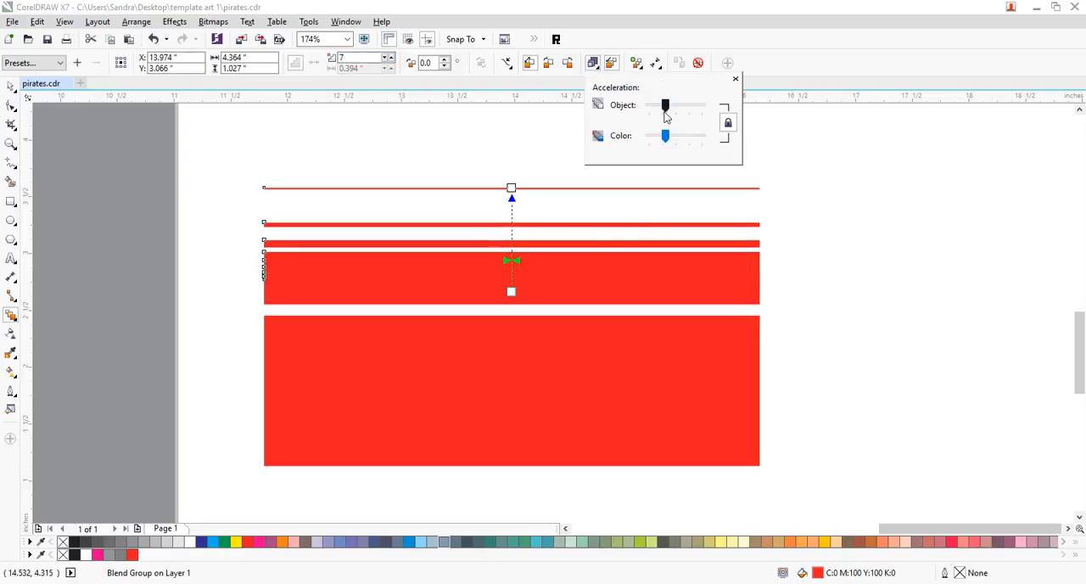
pyautogui.moveTo(666, 106)
pyautogui.mouseDown()
pyautogui.moveTo(677, 120)
pyautogui.moveTo(673, 107)
pyautogui.mouseUp()
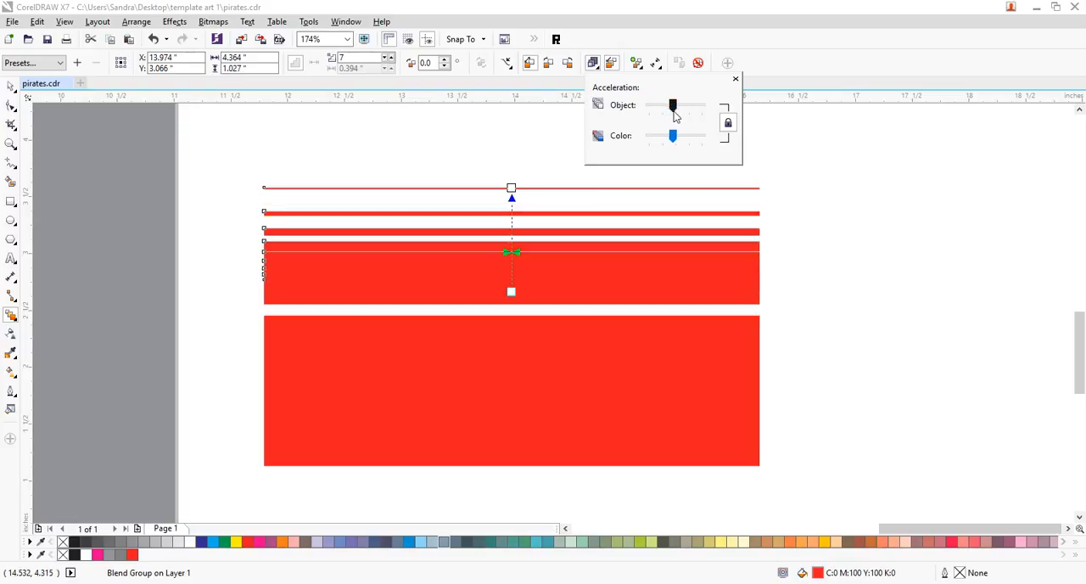
# - Move the large red rectangle straight down, away from the blend, to a center of about Y 0.68 in
pyautogui.click(10, 86)
pyautogui.click(863, 317)
pyautogui.moveTo(646, 353); pyautogui.dragTo(648, 479)
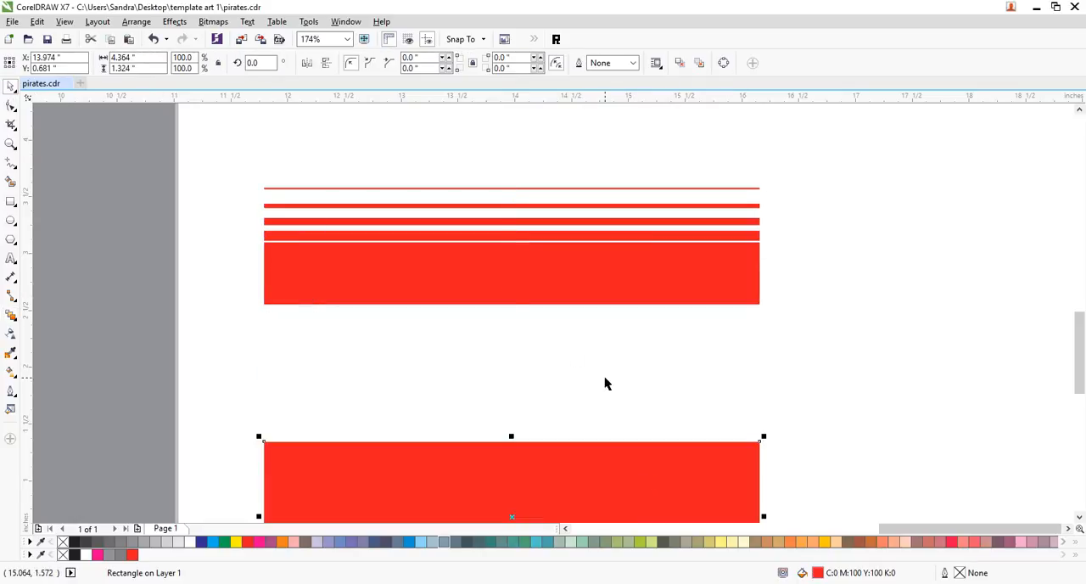
# - Lower the blend's bottom control strip to spread the stripes until the blend is about 1.8 in tall
pyautogui.keyDown('shift'); pyautogui.click(563, 304); pyautogui.keyUp('shift')
pyautogui.click(540, 323)
pyautogui.click(644, 301)
pyautogui.click(644, 305)
pyautogui.moveTo(524, 306); pyautogui.dragTo(532, 385)
pyautogui.click(534, 388)
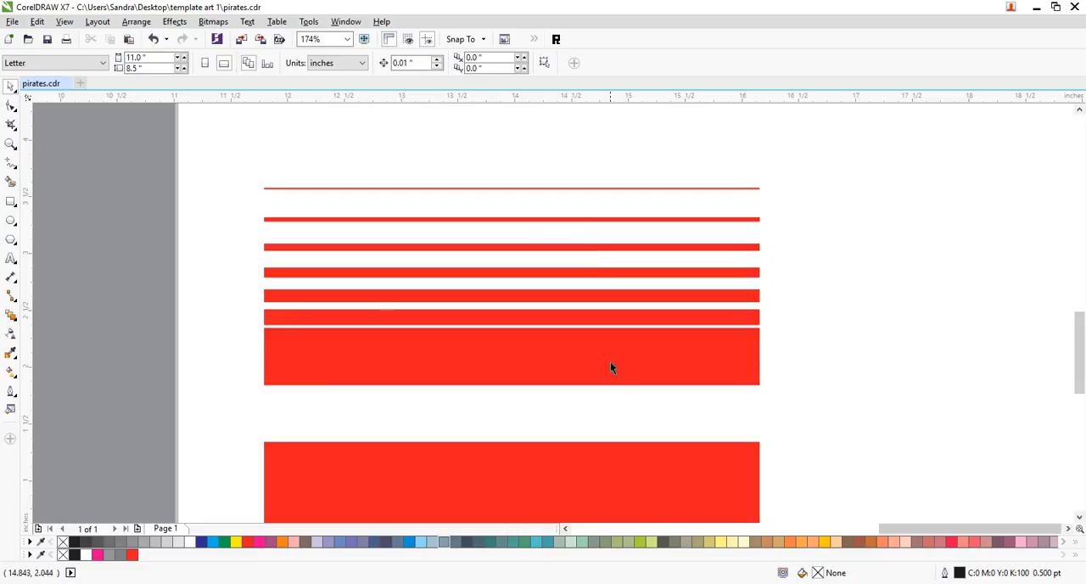
pyautogui.moveTo(610, 384)
pyautogui.mouseDown()
pyautogui.moveTo(612, 398)
pyautogui.moveTo(606, 382)
pyautogui.mouseUp()
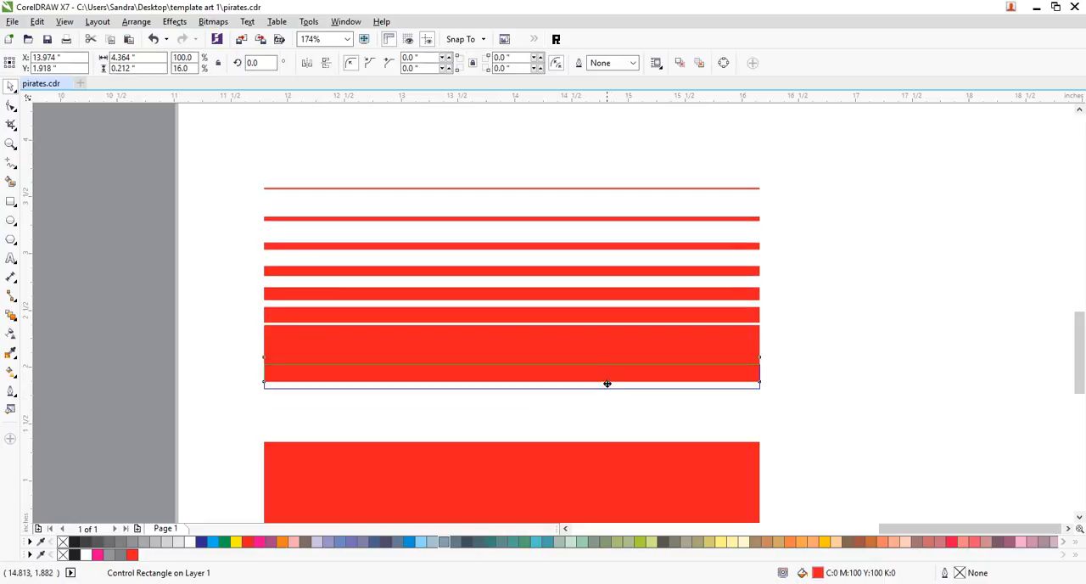
pyautogui.click(607, 392)
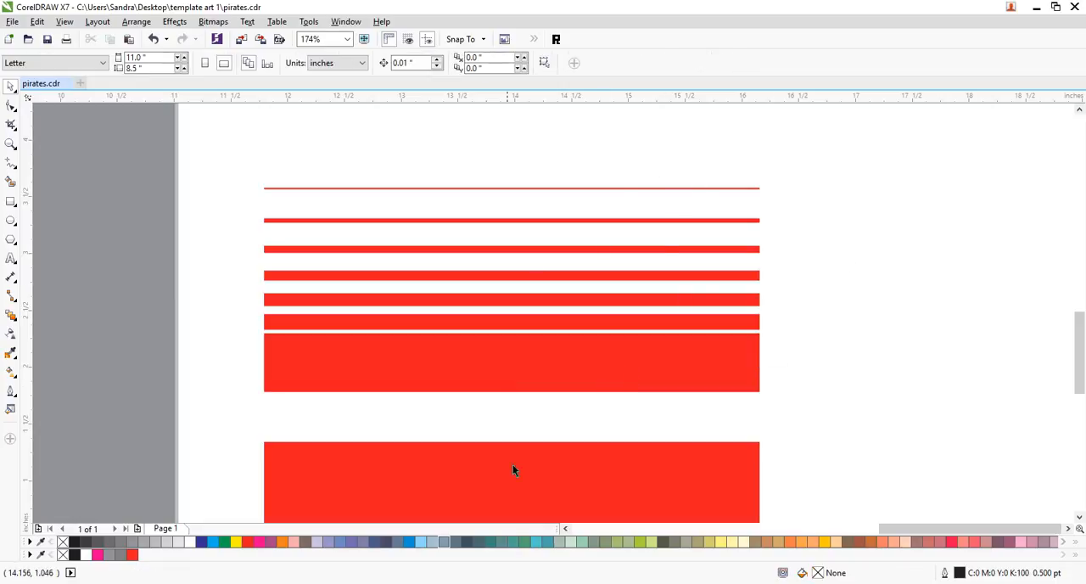
# - Move the large red rectangle straight up so it overlaps the bottom of the striped blend
pyautogui.click(466, 461)
pyautogui.moveTo(490, 467); pyautogui.dragTo(478, 402)
pyautogui.click(892, 315)
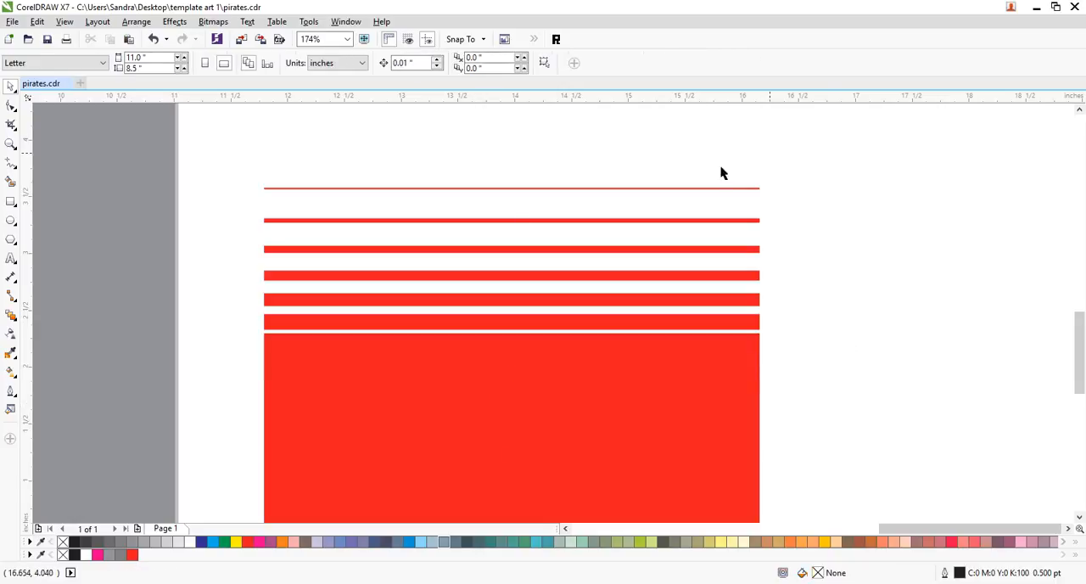
# - Break the striped blend group apart into separate objects
pyautogui.click(557, 253)
pyautogui.click(11, 144)
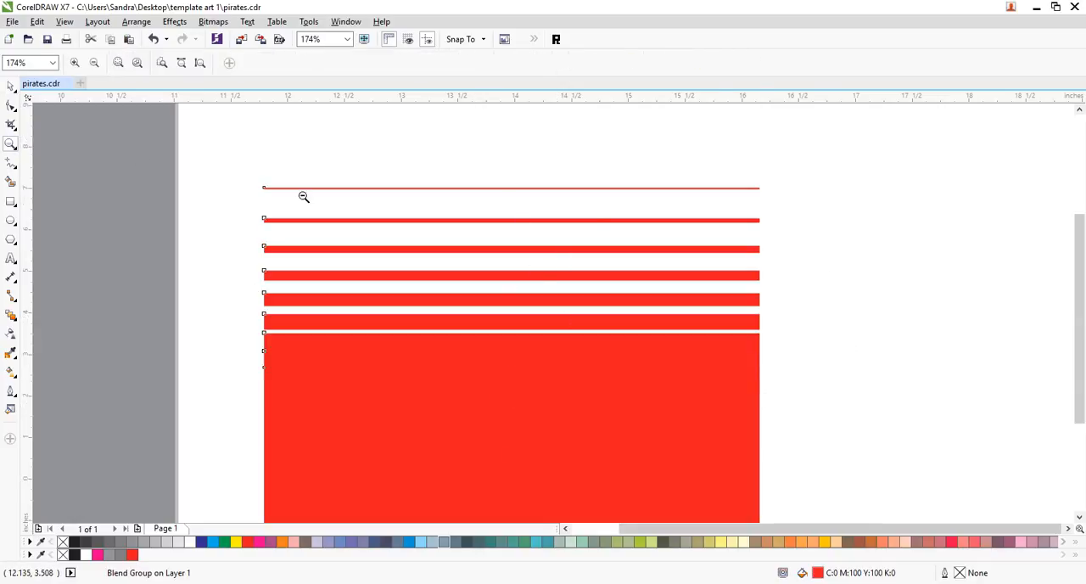
pyautogui.rightClick(303, 196)
pyautogui.click(11, 86)
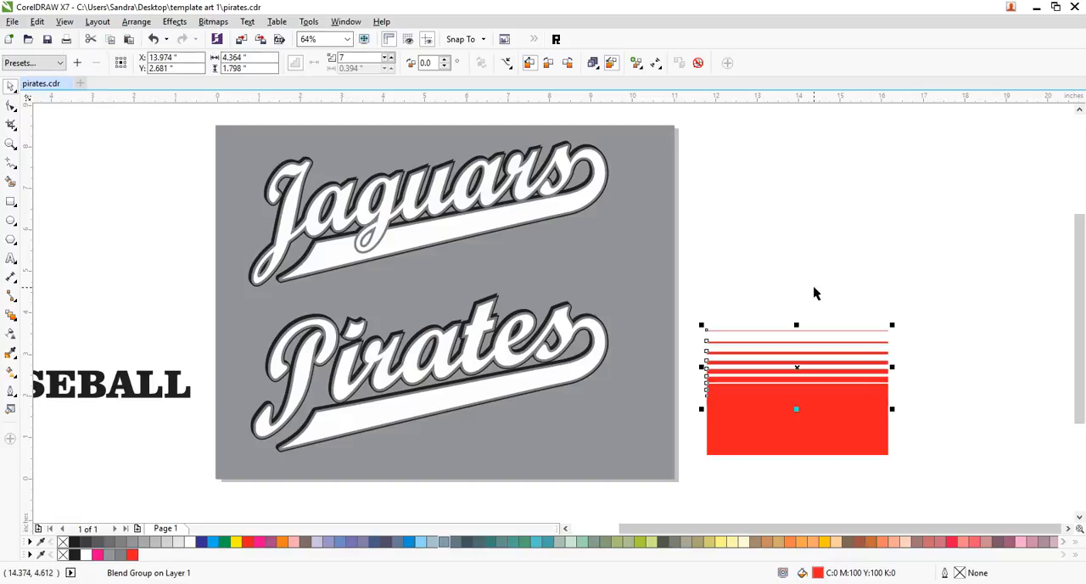
pyautogui.hotkey('ctrl', 'k')
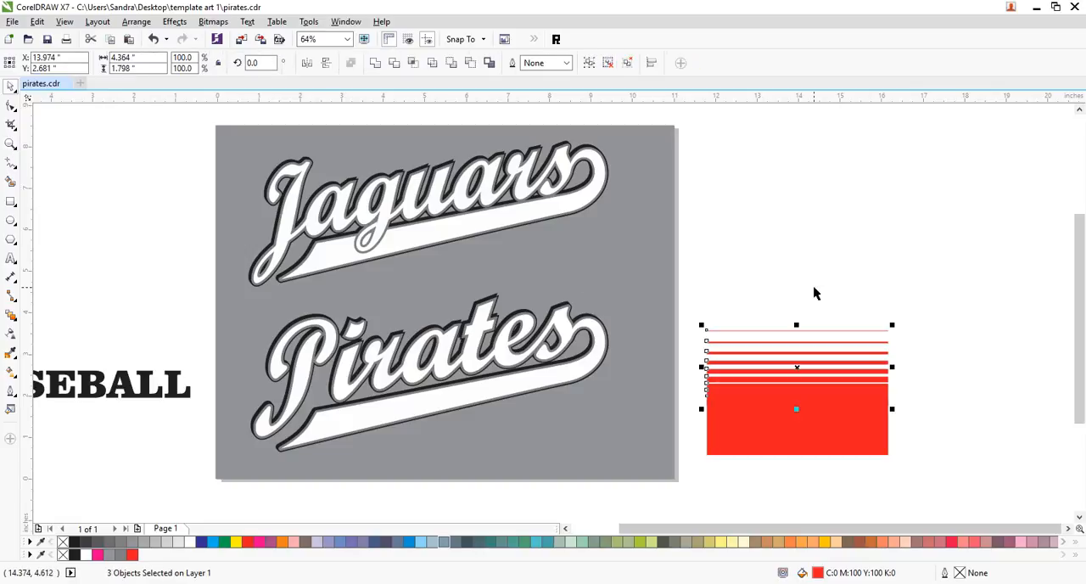
# - Select the large red rectangle together with the stripes and stretch them to about 10.7 in wide
pyautogui.click(918, 343)
pyautogui.moveTo(927, 299); pyautogui.dragTo(691, 492)
pyautogui.moveTo(892, 394); pyautogui.dragTo(999, 420)
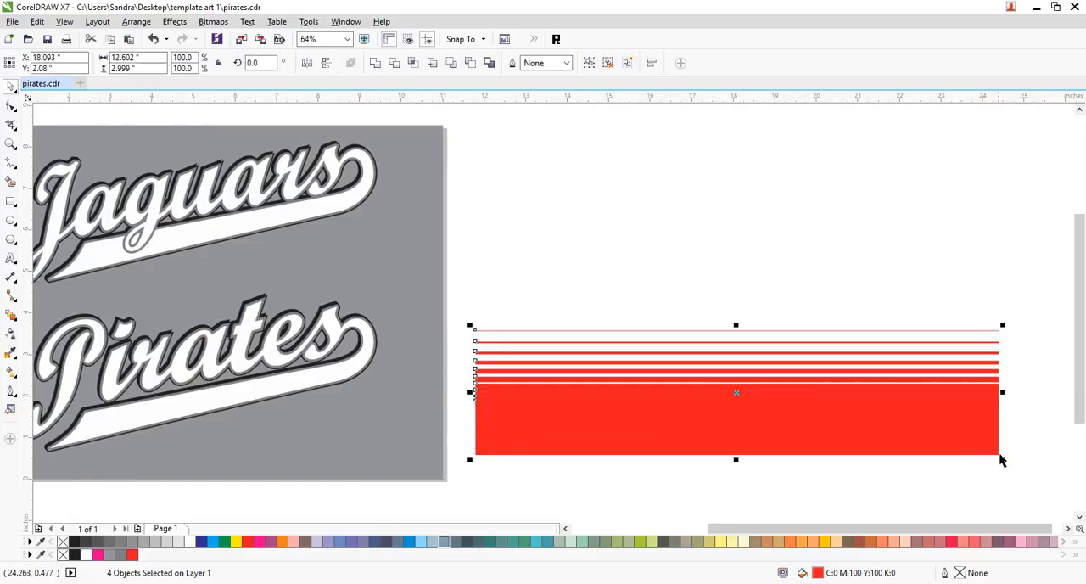
pyautogui.moveTo(1002, 459); pyautogui.dragTo(883, 468)
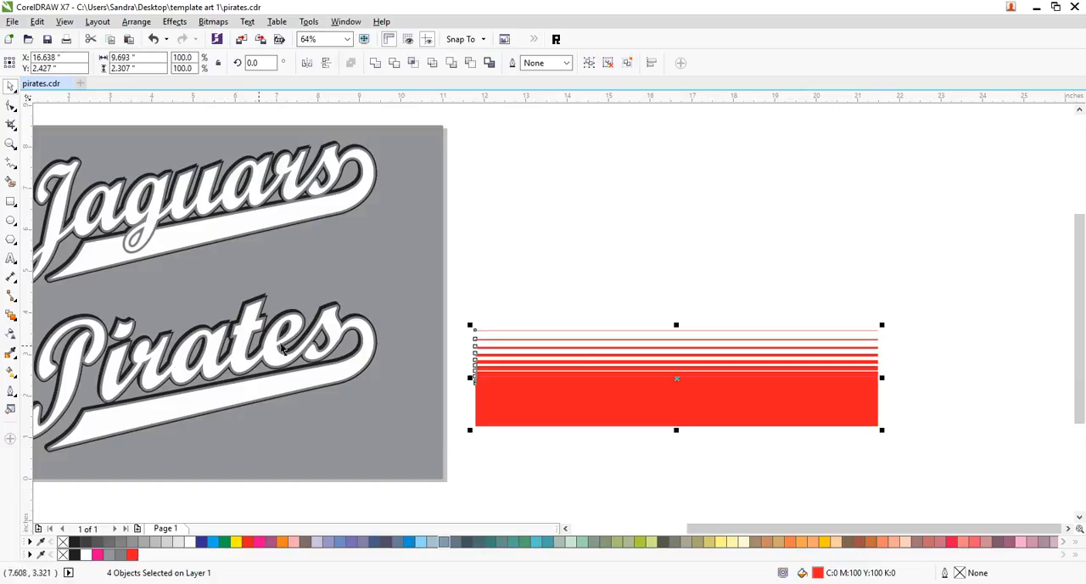
pyautogui.moveTo(882, 431); pyautogui.dragTo(865, 429)
pyautogui.moveTo(851, 379); pyautogui.dragTo(926, 376)
# - Stretch only the large red rectangle downward until the whole striped artwork is about 3.3 in tall
pyautogui.click(753, 468)
pyautogui.click(737, 416)
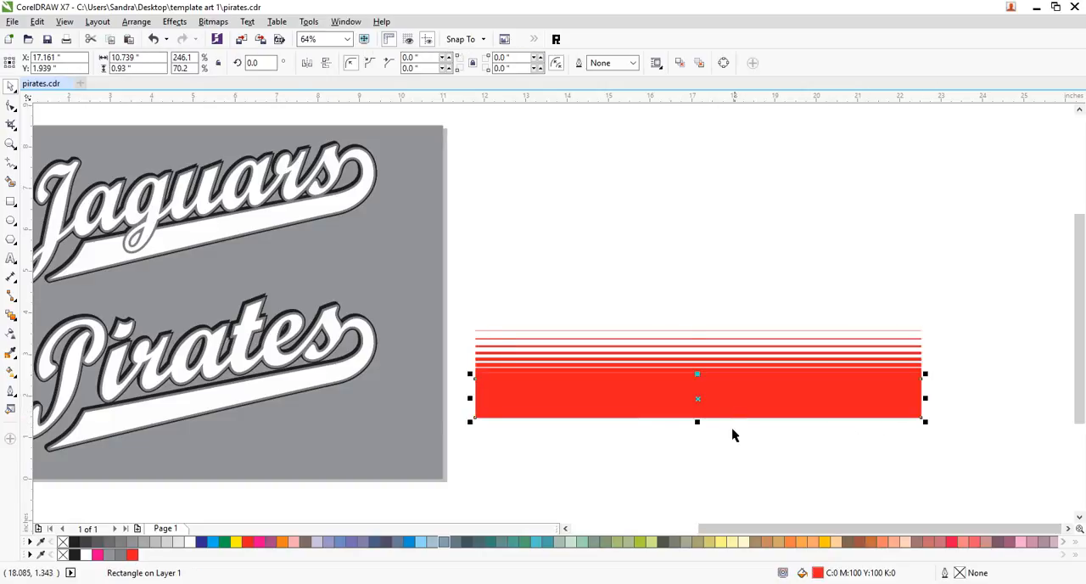
pyautogui.moveTo(698, 425); pyautogui.dragTo(725, 477)
pyautogui.click(1011, 333)
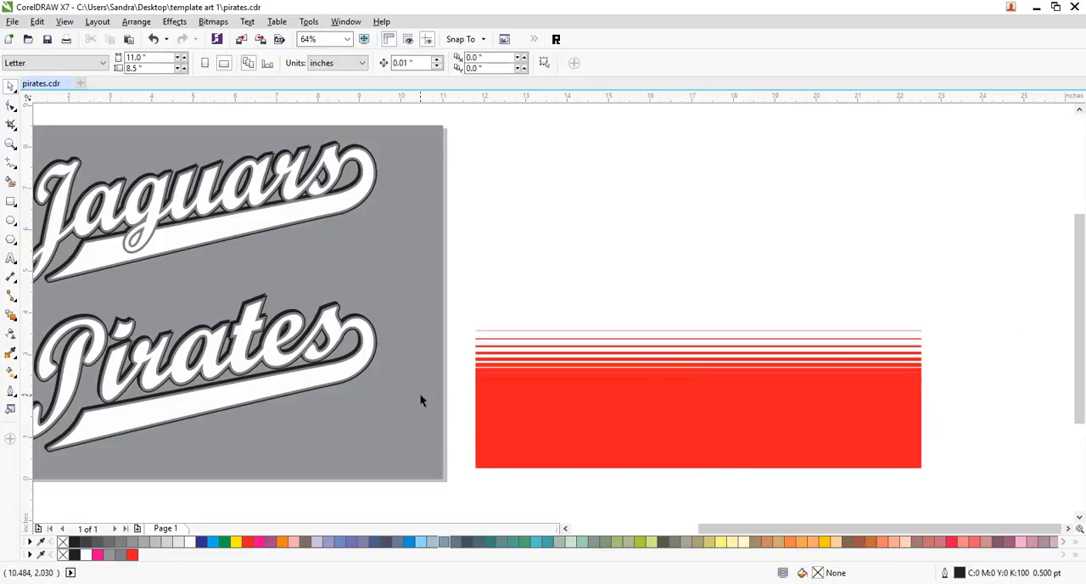
# - Select the stripes without the large red rectangle and nudge them up slightly
pyautogui.moveTo(975, 308); pyautogui.dragTo(458, 499)
pyautogui.click(682, 308)
pyautogui.moveTo(970, 303); pyautogui.dragTo(469, 431)
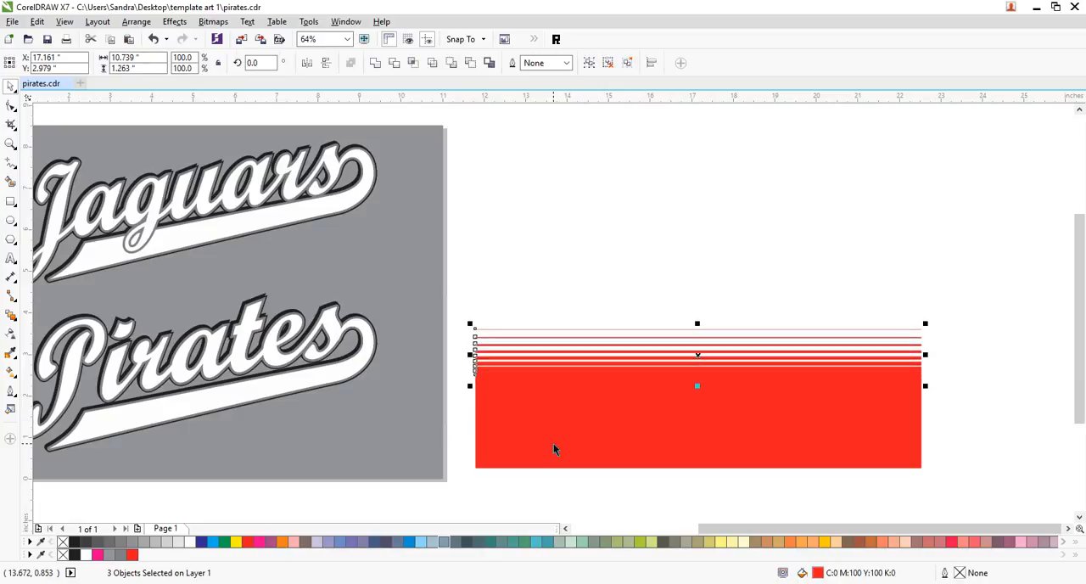
pyautogui.click(948, 386)
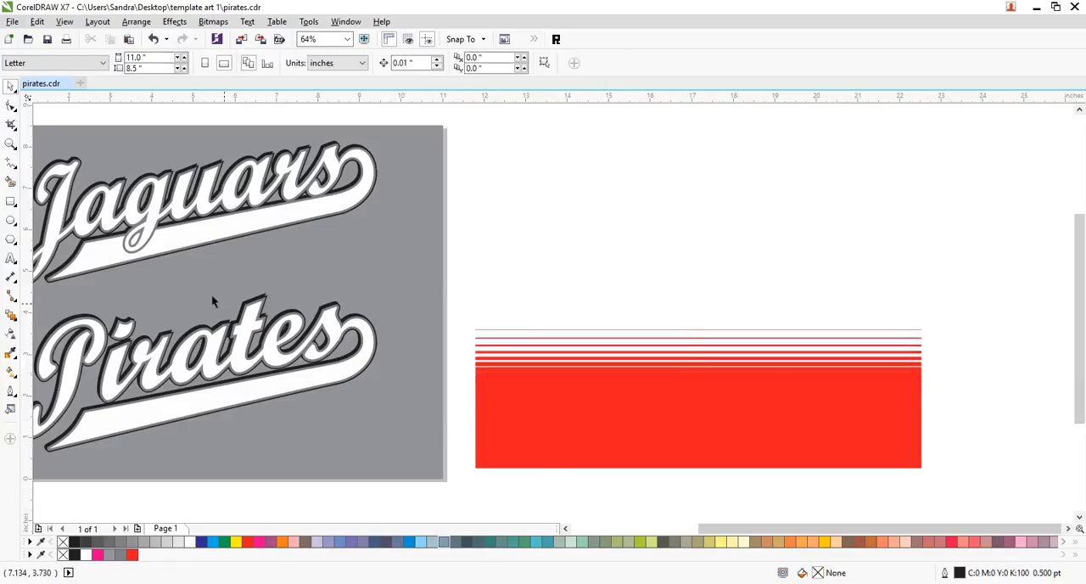
# - Nudge the lowest strip of the stripe group down 0.01 in to widen the gap above the solid red area
pyautogui.click(11, 144)
pyautogui.moveTo(469, 342); pyautogui.dragTo(547, 418)
pyautogui.click(11, 87)
pyautogui.click(409, 324)
pyautogui.click(384, 286)
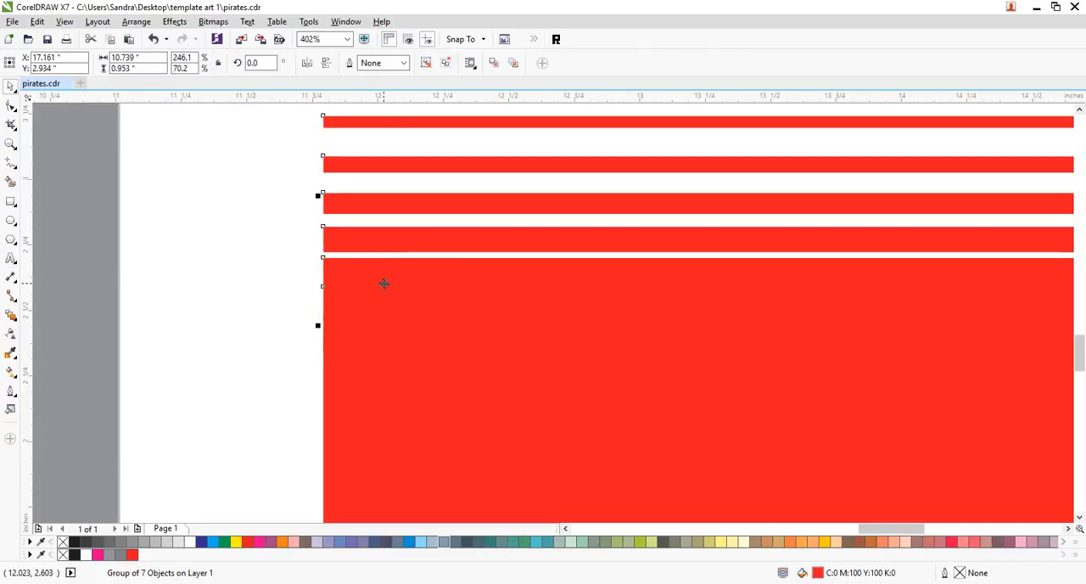
pyautogui.keyDown('ctrl'); pyautogui.click(384, 284); pyautogui.keyUp('ctrl')
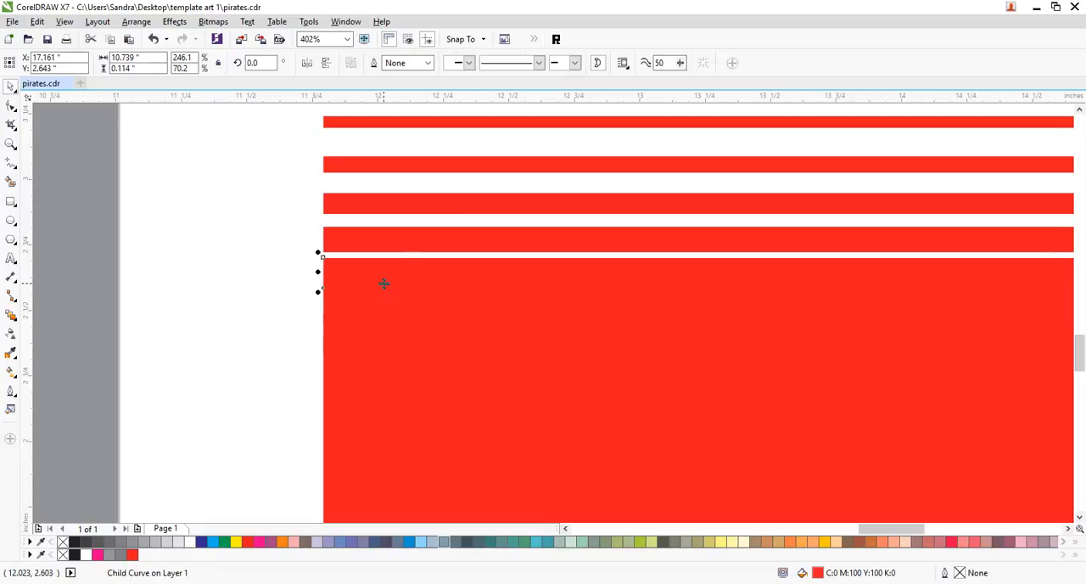
pyautogui.press('Down')
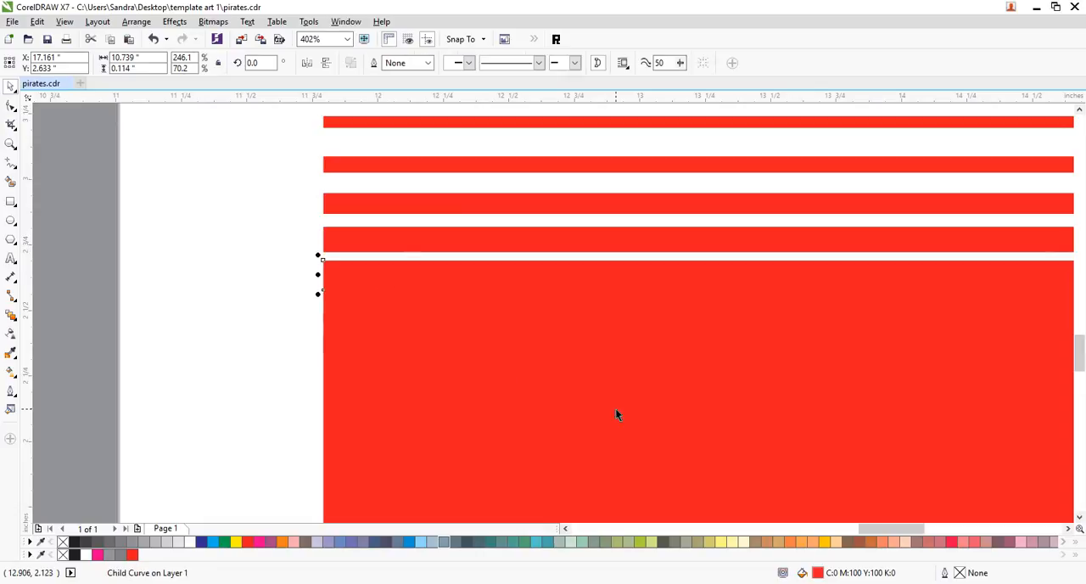
pyautogui.click(222, 222)
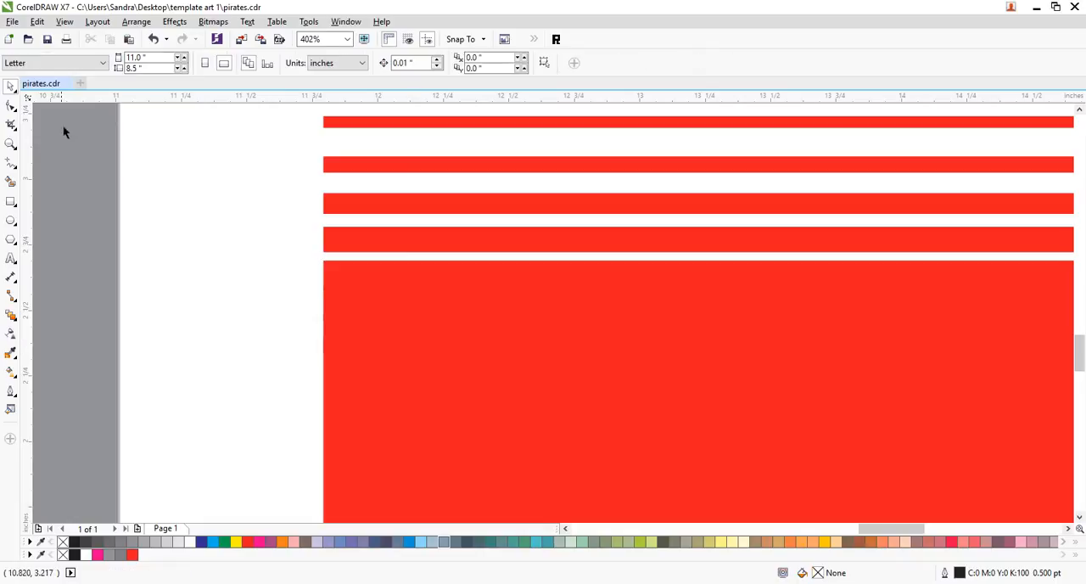
# - Select the stripes and the large red rectangle and group them together
pyautogui.click(10, 145)
pyautogui.rightClick(226, 197)
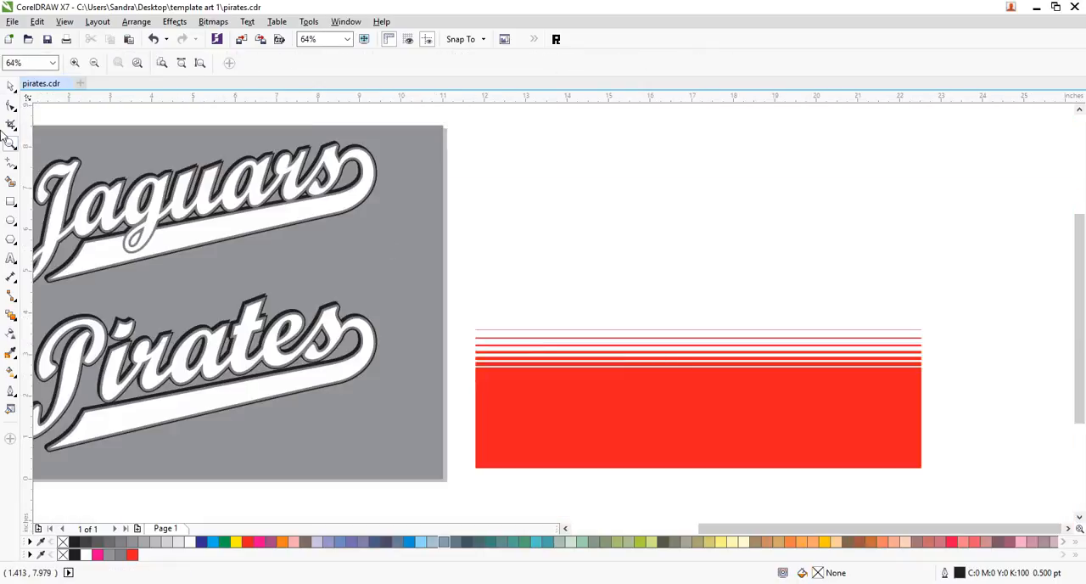
pyautogui.click(10, 87)
pyautogui.moveTo(719, 473); pyautogui.dragTo(461, 497)
pyautogui.hotkey('ctrl', 'g')
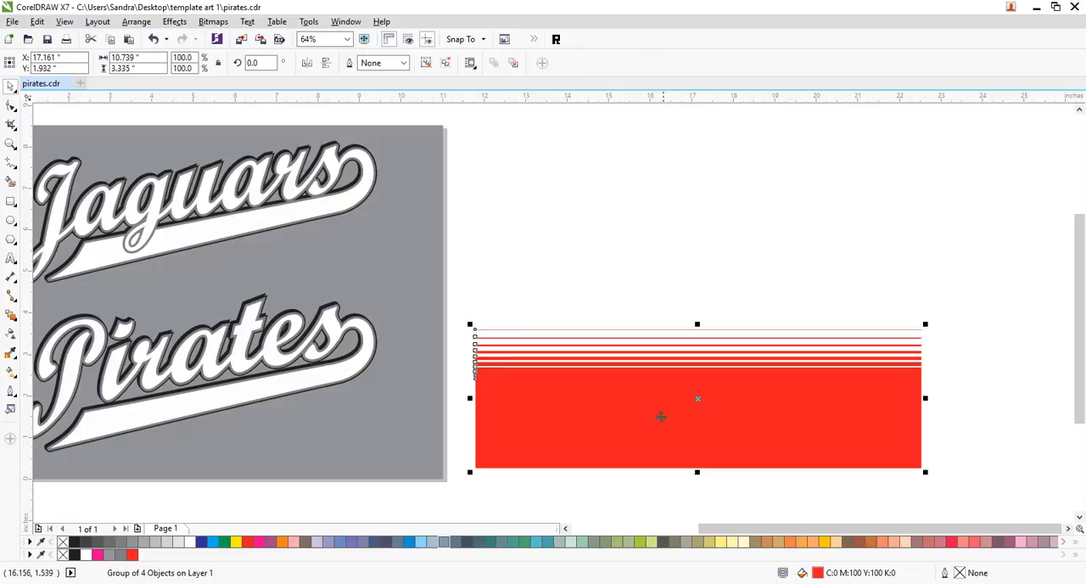
# - Move the striped group over the Pirates design, starting at the grey background's left edge, centered at about X 5.3, Y 2.0 in
pyautogui.moveTo(634, 432); pyautogui.dragTo(542, 370)
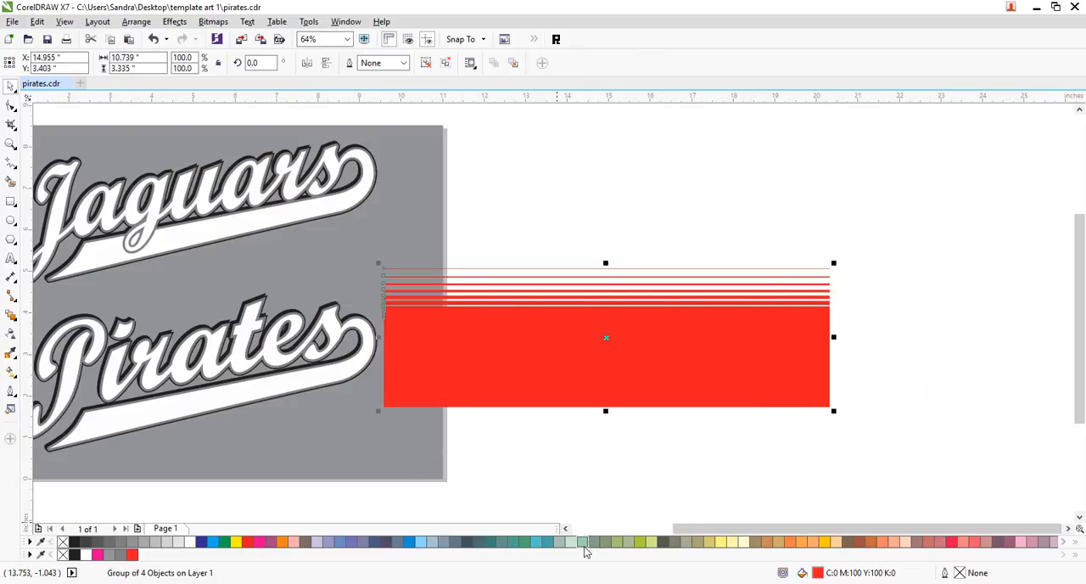
pyautogui.click(566, 529)
pyautogui.moveTo(902, 339); pyautogui.dragTo(517, 397)
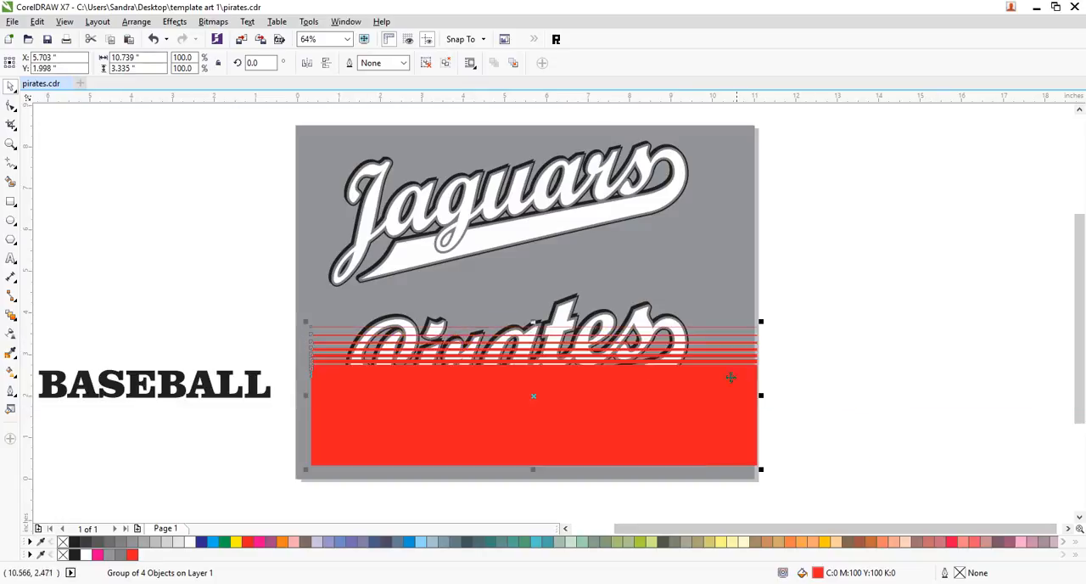
pyautogui.moveTo(729, 418)
pyautogui.mouseDown()
pyautogui.moveTo(703, 423)
pyautogui.moveTo(714, 418)
pyautogui.mouseUp()
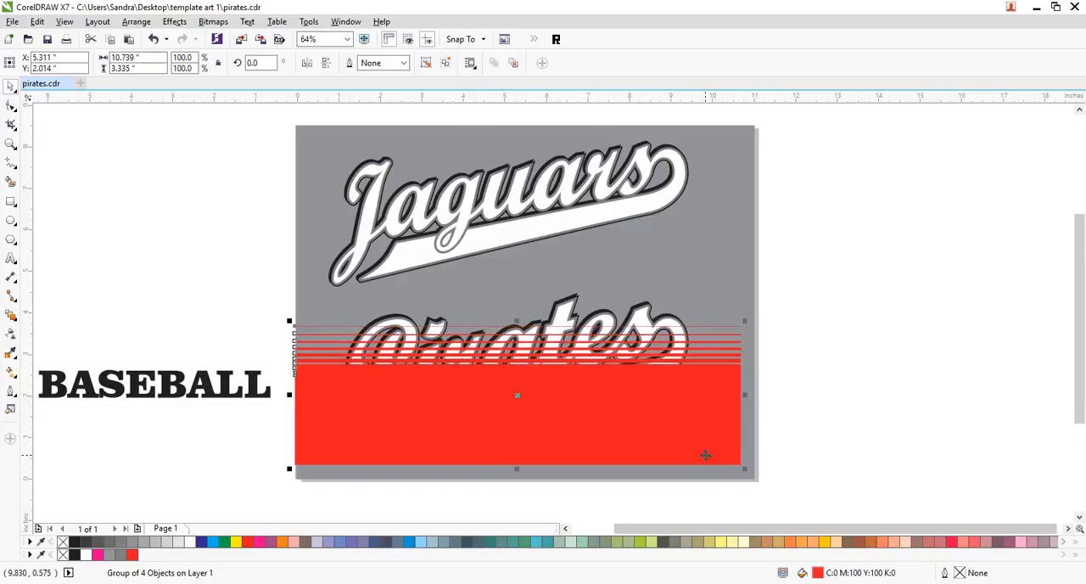
# - Shrink the striped group to about 10.46 in wide and 2.71 in tall, keeping it over the Pirates design
pyautogui.moveTo(517, 322); pyautogui.dragTo(518, 348)
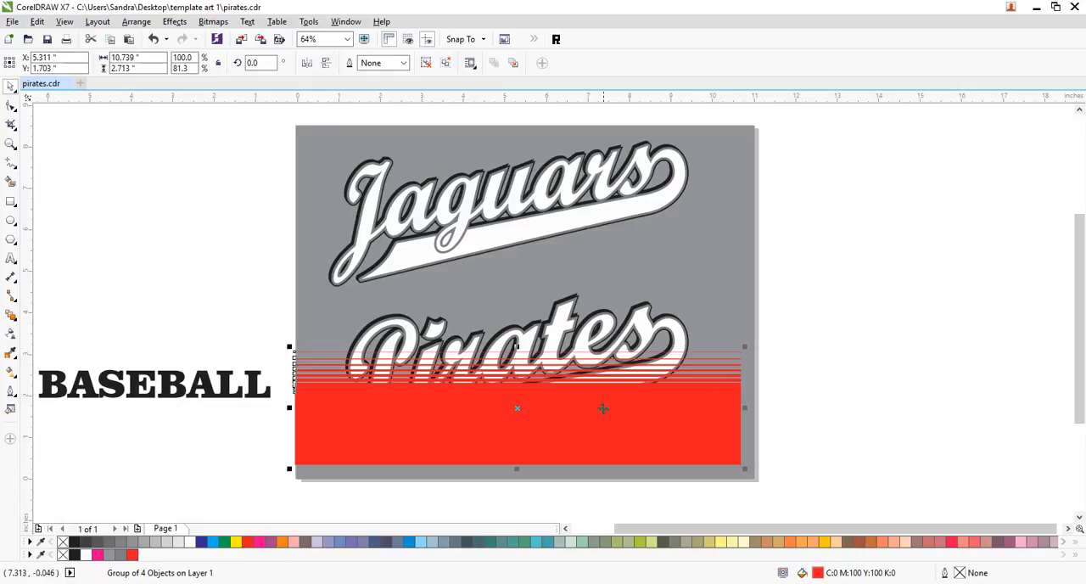
pyautogui.moveTo(638, 447); pyautogui.dragTo(646, 442)
pyautogui.moveTo(755, 402); pyautogui.dragTo(737, 403)
pyautogui.click(824, 407)
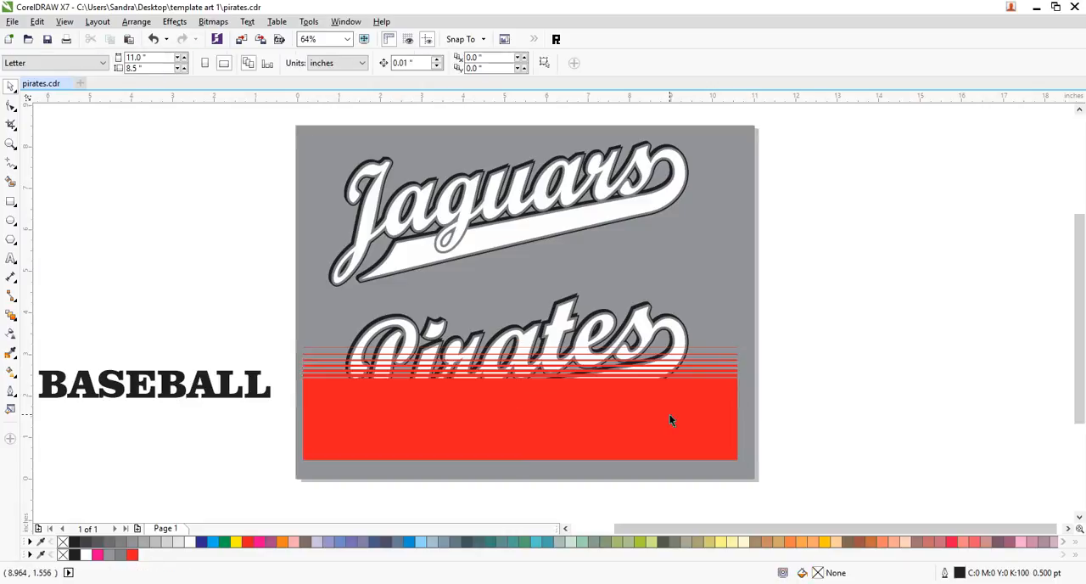
# - Shift the striped group partly off the Pirates lettering and PowerClip it inside the Pirates text
pyautogui.moveTo(399, 424); pyautogui.dragTo(590, 400)
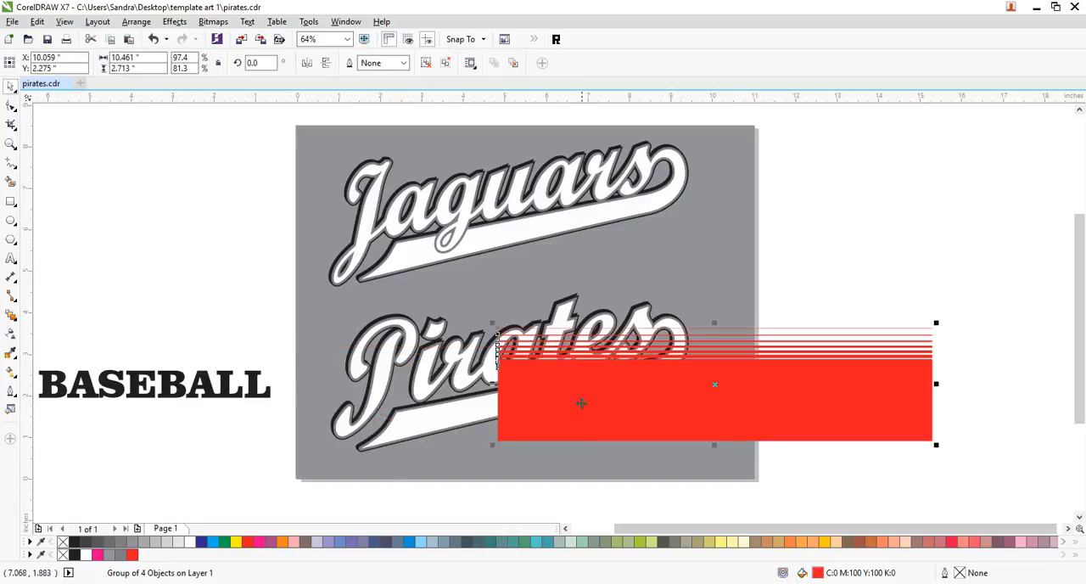
pyautogui.click(173, 23)
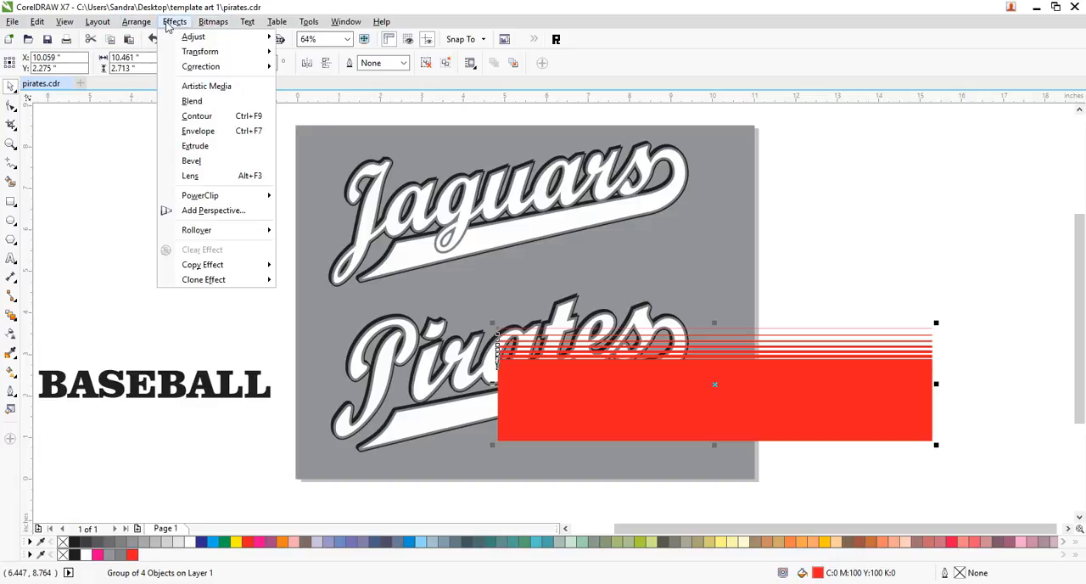
pyautogui.moveTo(208, 200)
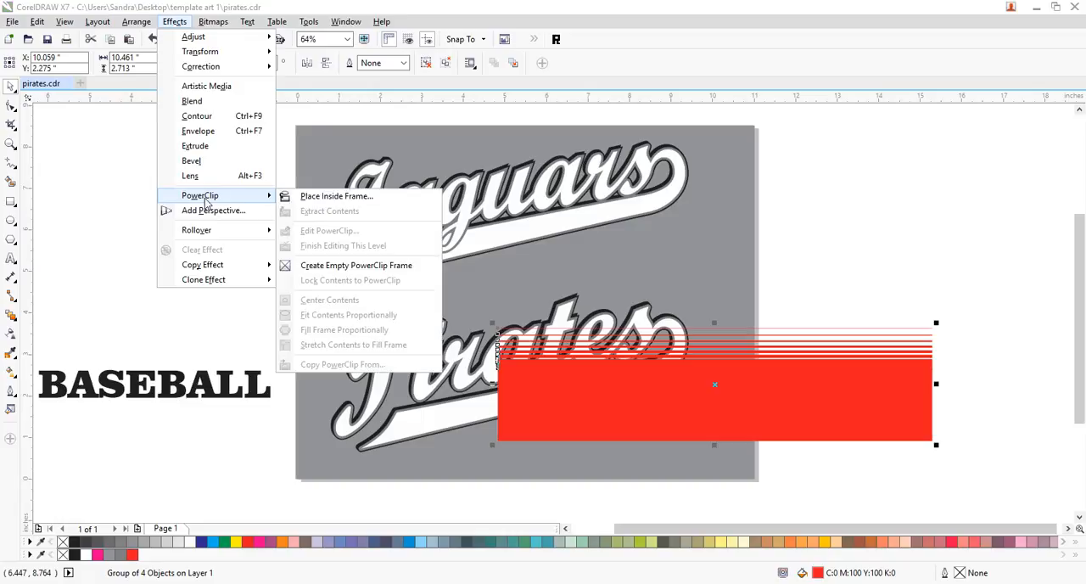
pyautogui.click(326, 202)
pyautogui.click(377, 385)
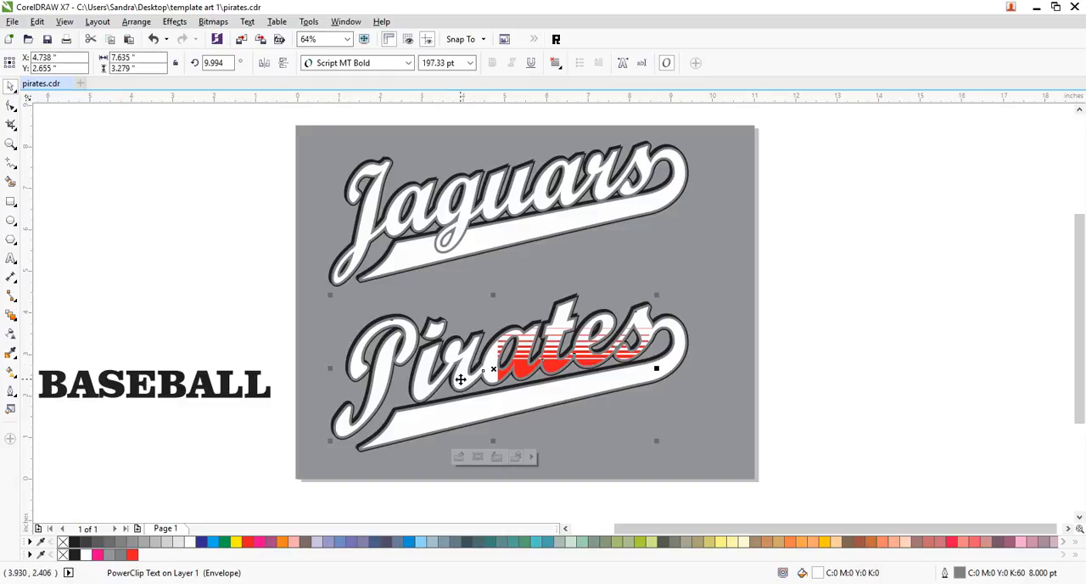
# - Edit the Pirates PowerClip contents and move the striped group left and down to span the whole word
pyautogui.keyDown('ctrl'); pyautogui.click(461, 379); pyautogui.keyUp('ctrl')
pyautogui.click(738, 393)
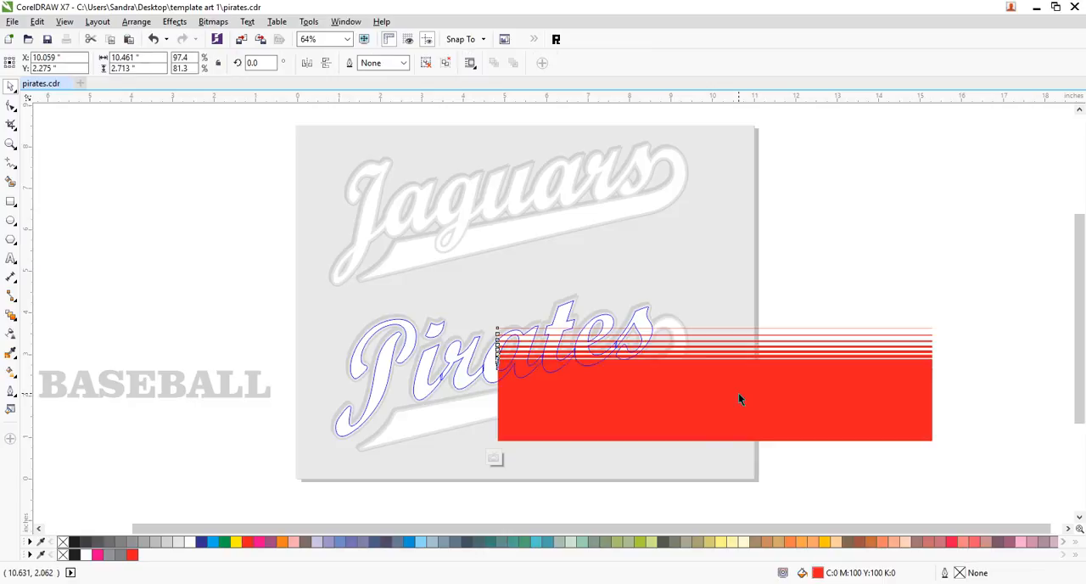
pyautogui.moveTo(764, 391); pyautogui.dragTo(588, 408)
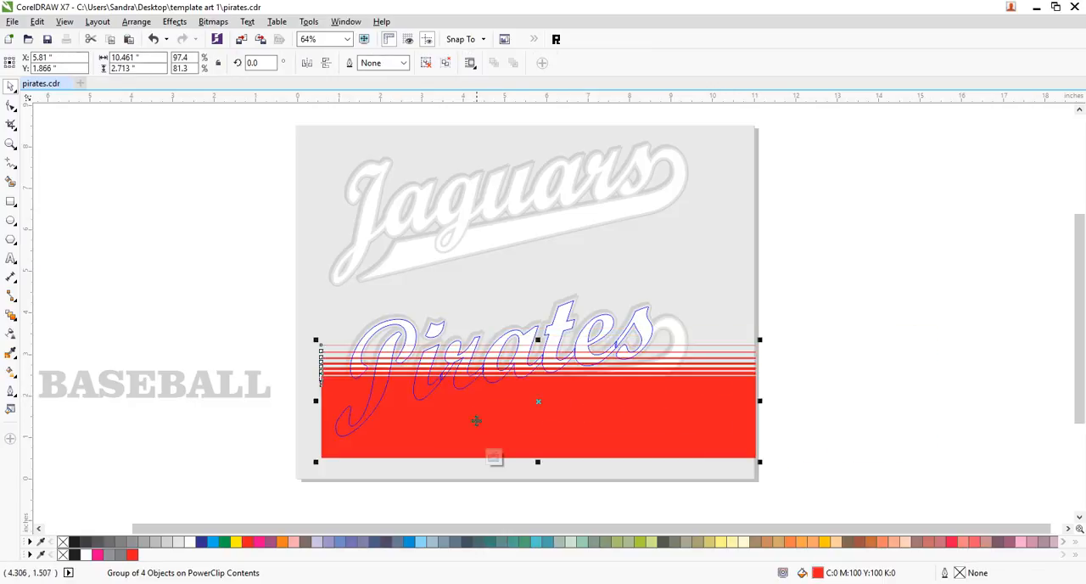
# - Skew the striped group upward to the right by about 13 degrees and reposition it over the Pirates letter outlines
pyautogui.click(708, 432)
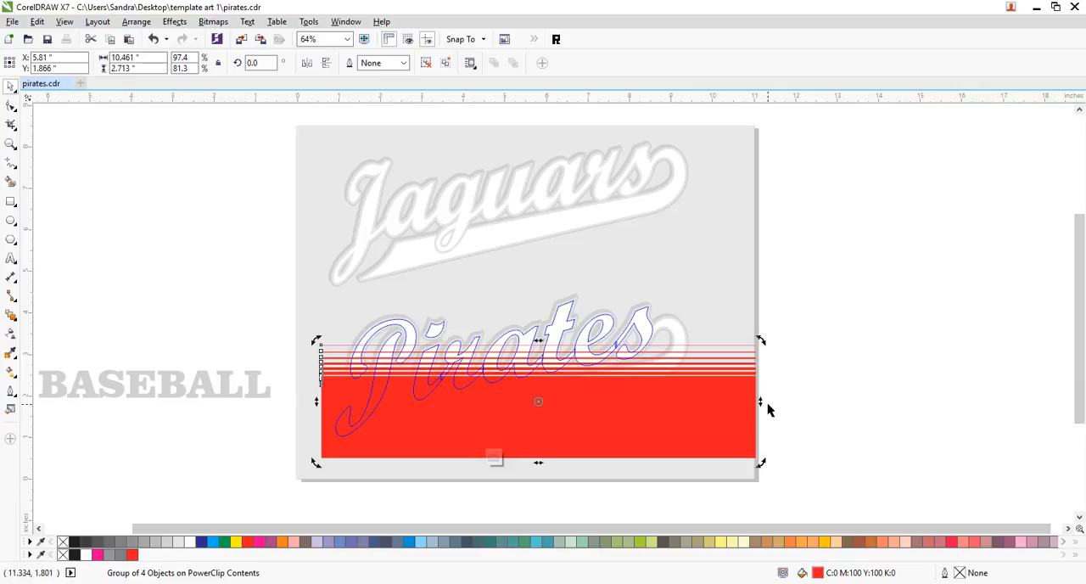
pyautogui.moveTo(761, 406); pyautogui.dragTo(741, 301)
pyautogui.moveTo(486, 398); pyautogui.dragTo(472, 432)
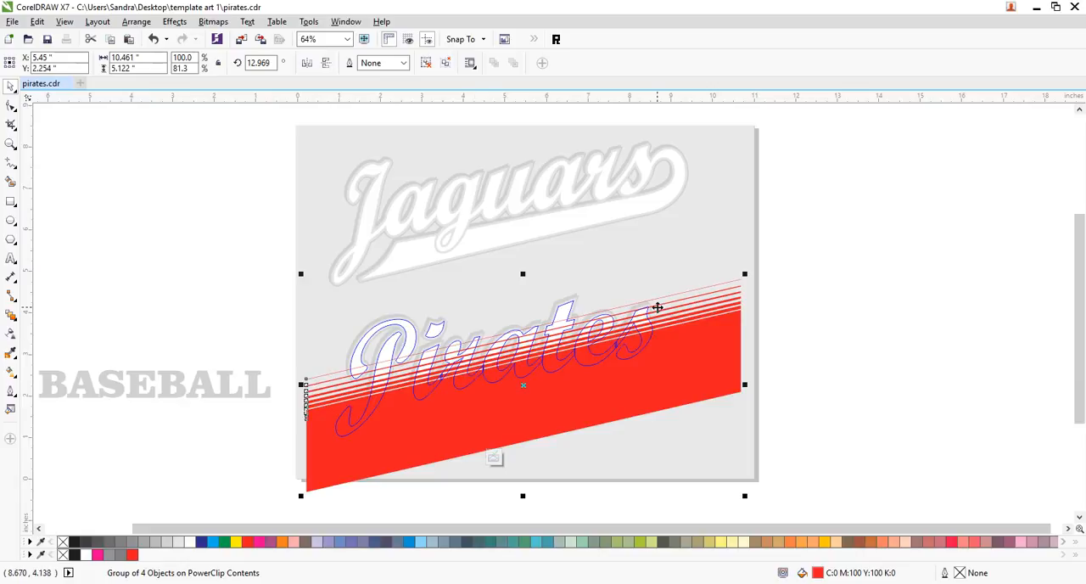
# - Refine the striped group's skew by lowering its right side and raising its left side, reaching about 11.1 degrees
pyautogui.click(686, 364)
pyautogui.moveTo(744, 385); pyautogui.dragTo(744, 391)
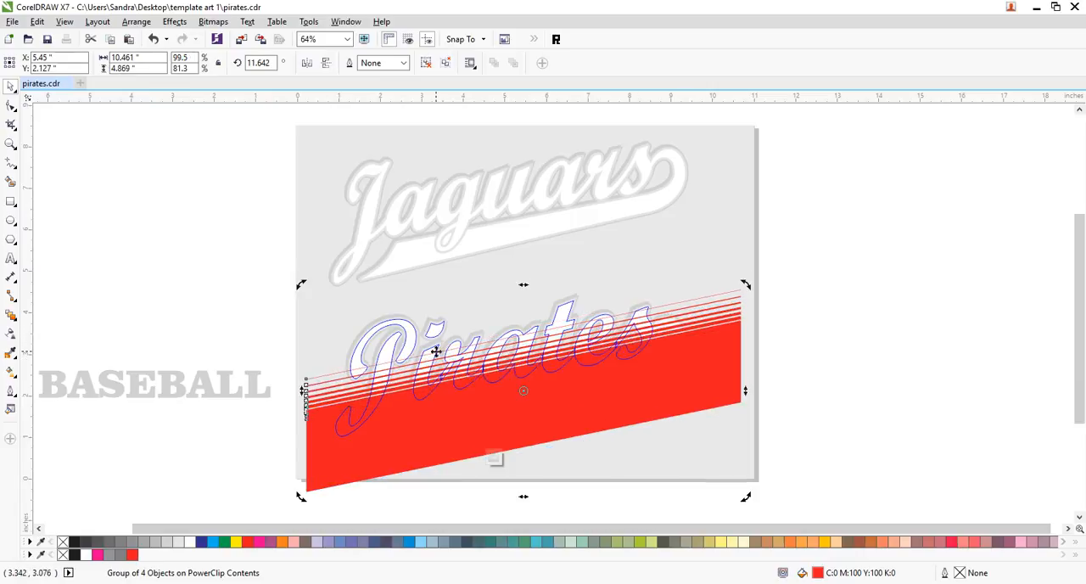
pyautogui.click(327, 454)
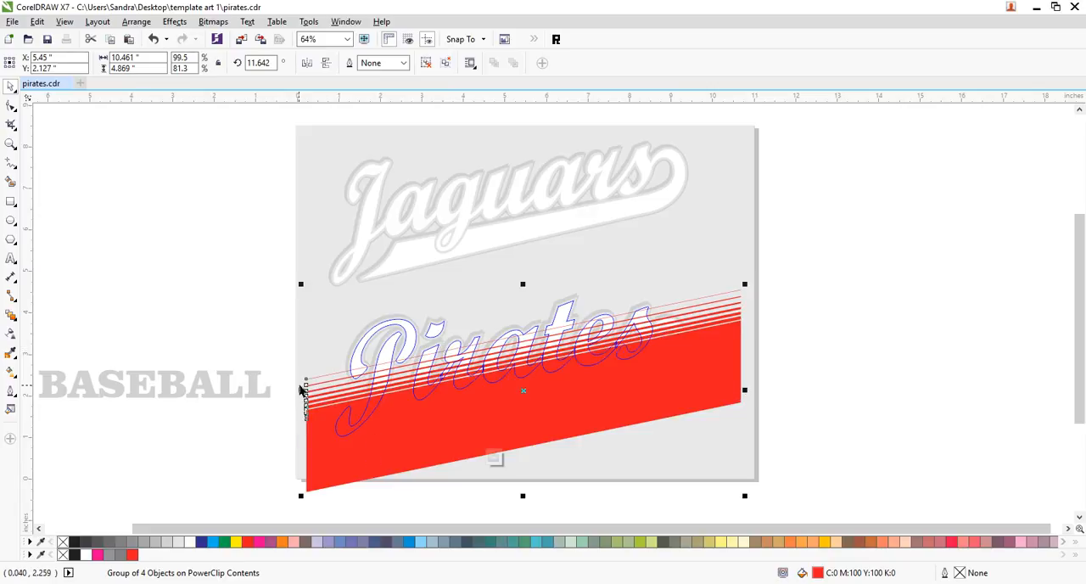
pyautogui.click(311, 409)
pyautogui.moveTo(304, 392); pyautogui.dragTo(339, 399)
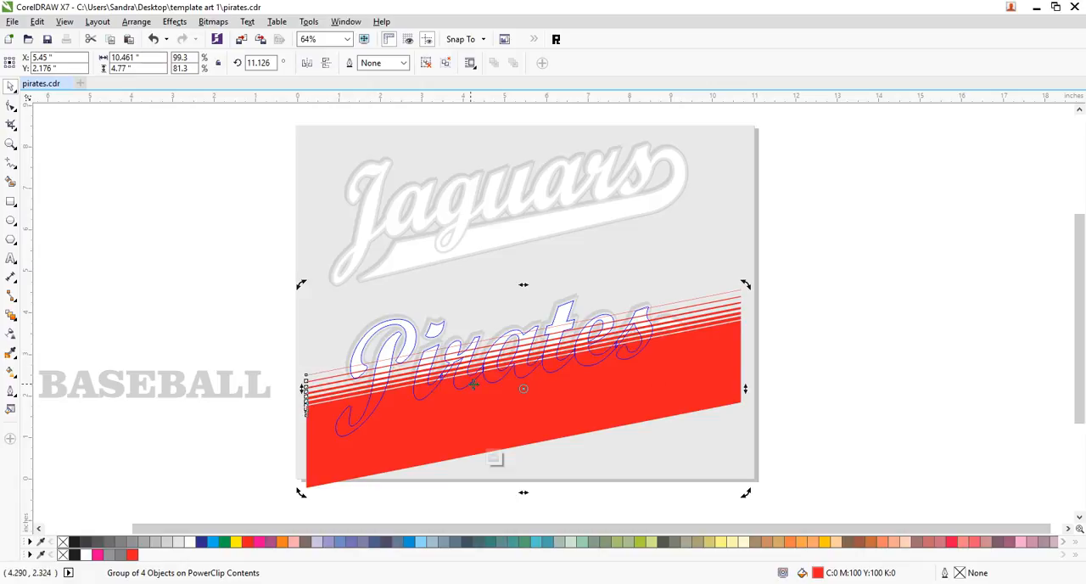
# - Finish editing the PowerClip contents and deselect the Pirates lettering
pyautogui.click(871, 351)
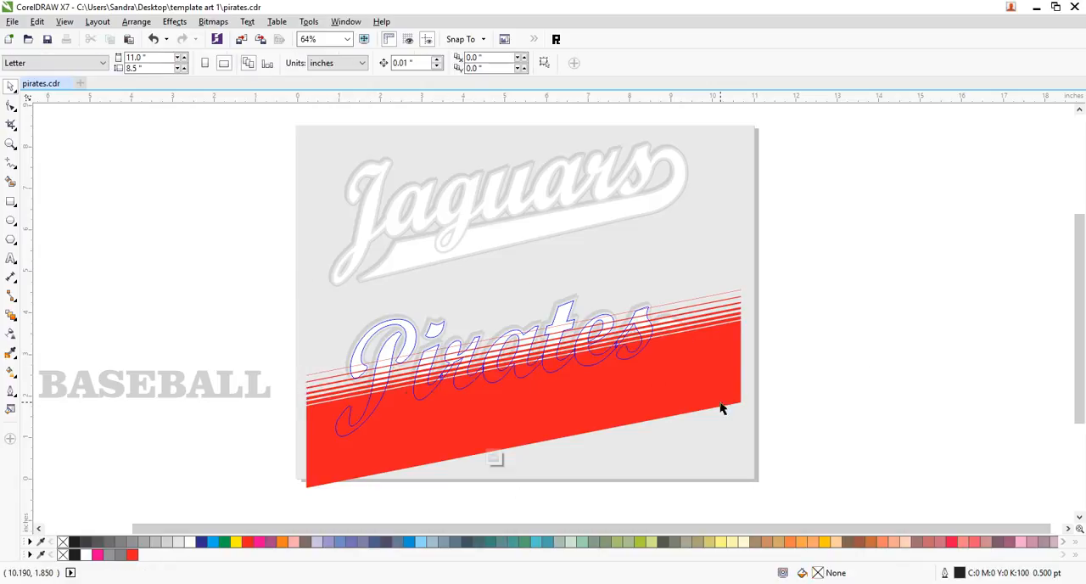
pyautogui.click(634, 397)
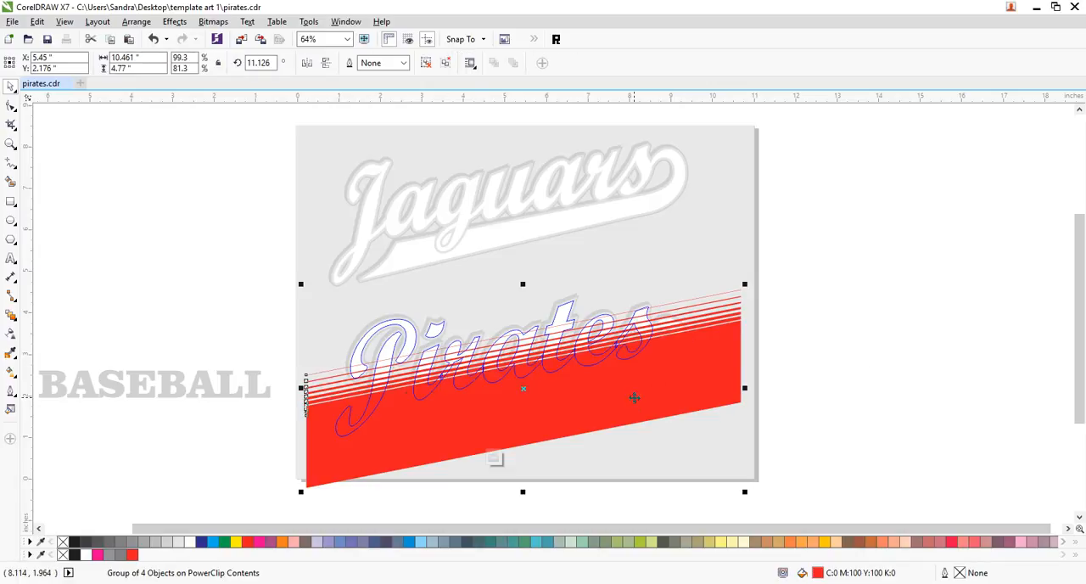
pyautogui.keyDown('ctrl'); pyautogui.click(831, 368); pyautogui.keyUp('ctrl')
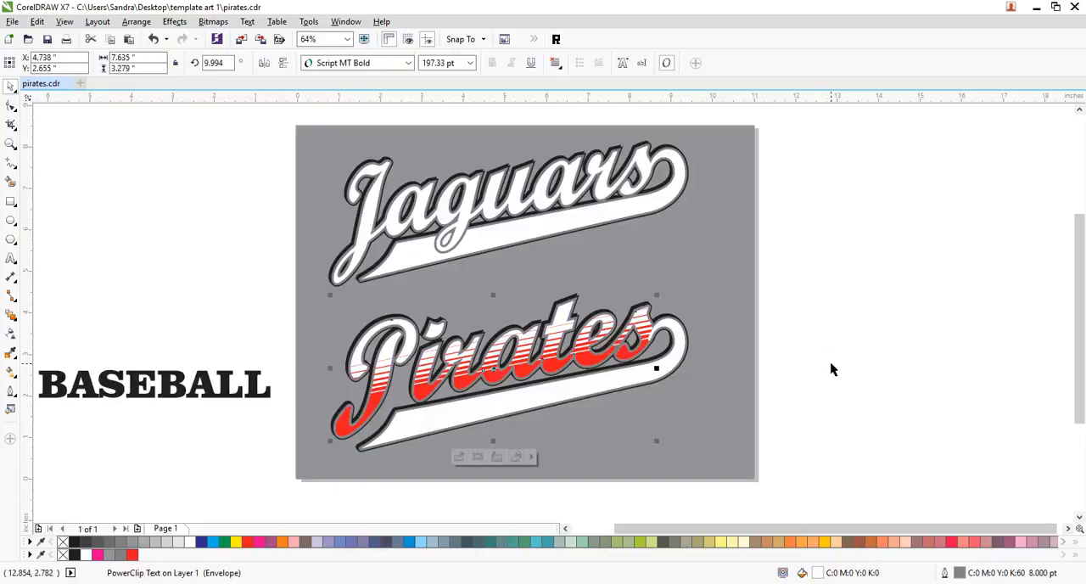
pyautogui.click(831, 368)
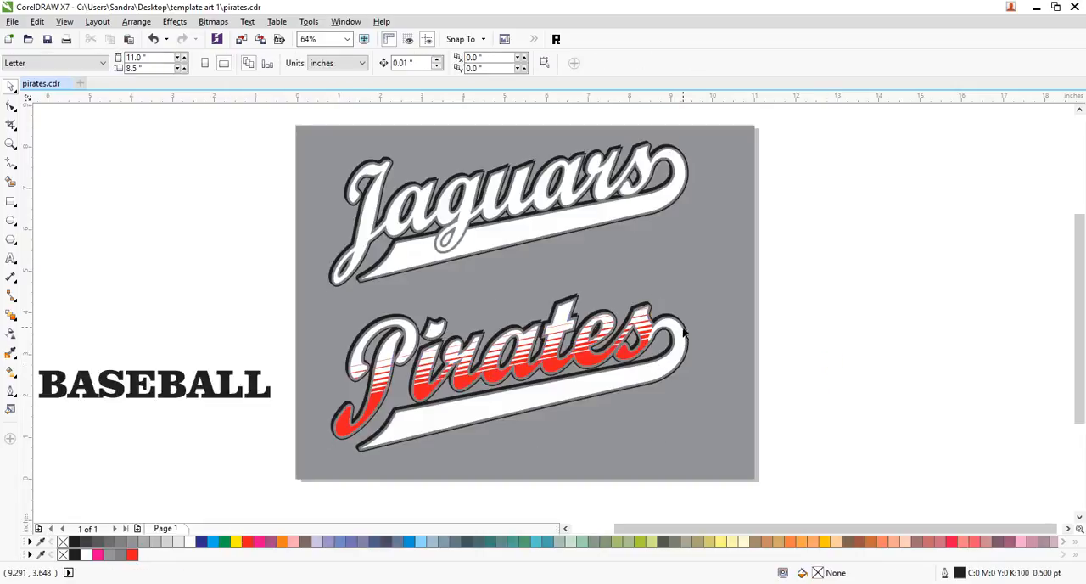
# - Fill the Pirates swoosh and its end curl with the red used for the stripes
pyautogui.click(678, 331)
pyautogui.keyDown('shift'); pyautogui.click(589, 388); pyautogui.keyUp('shift')
pyautogui.click(131, 554)
pyautogui.click(813, 381)
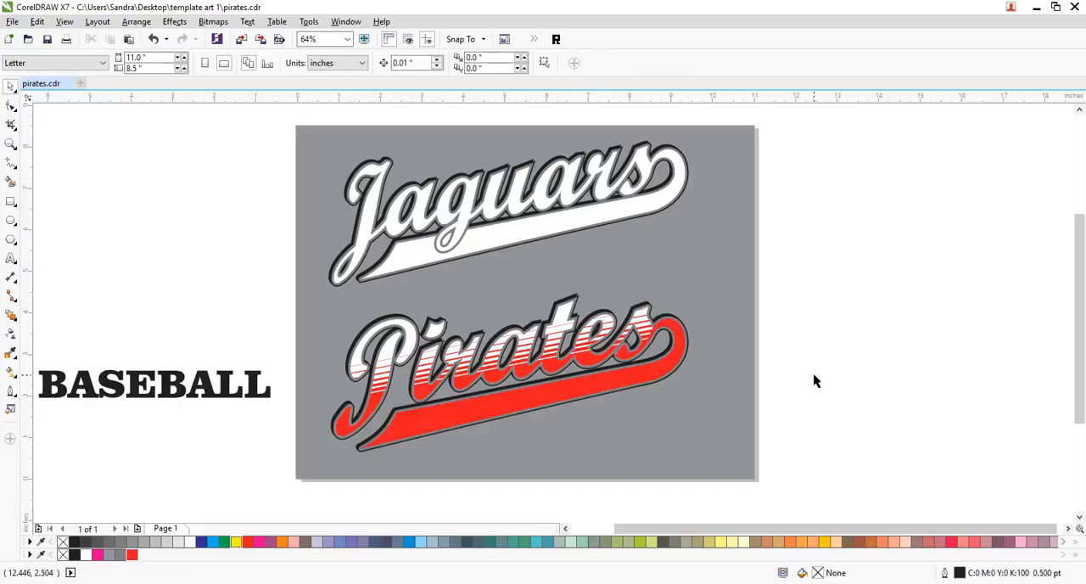
pyautogui.click(637, 325)
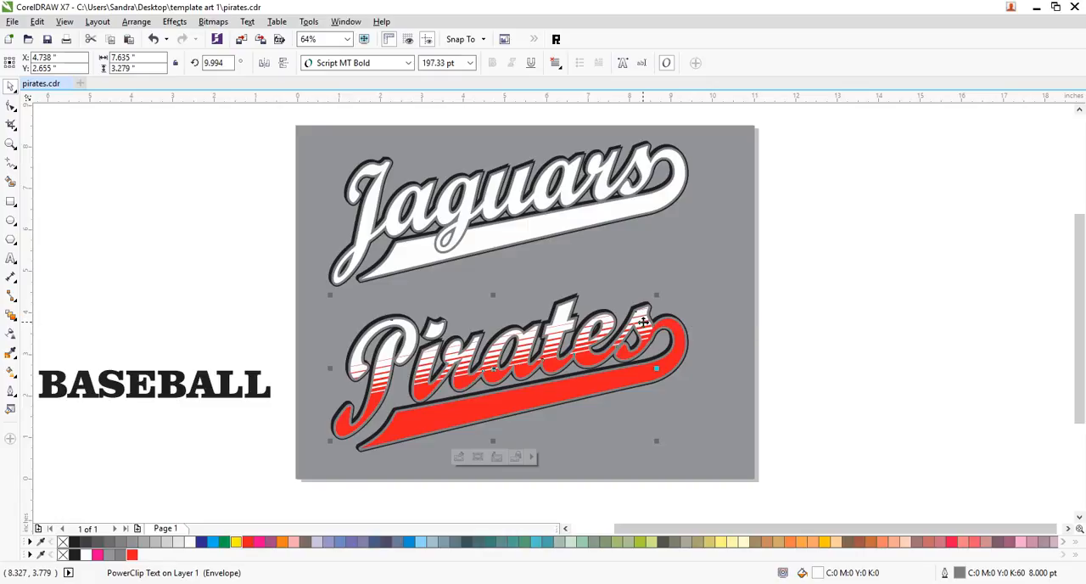
pyautogui.click(675, 328)
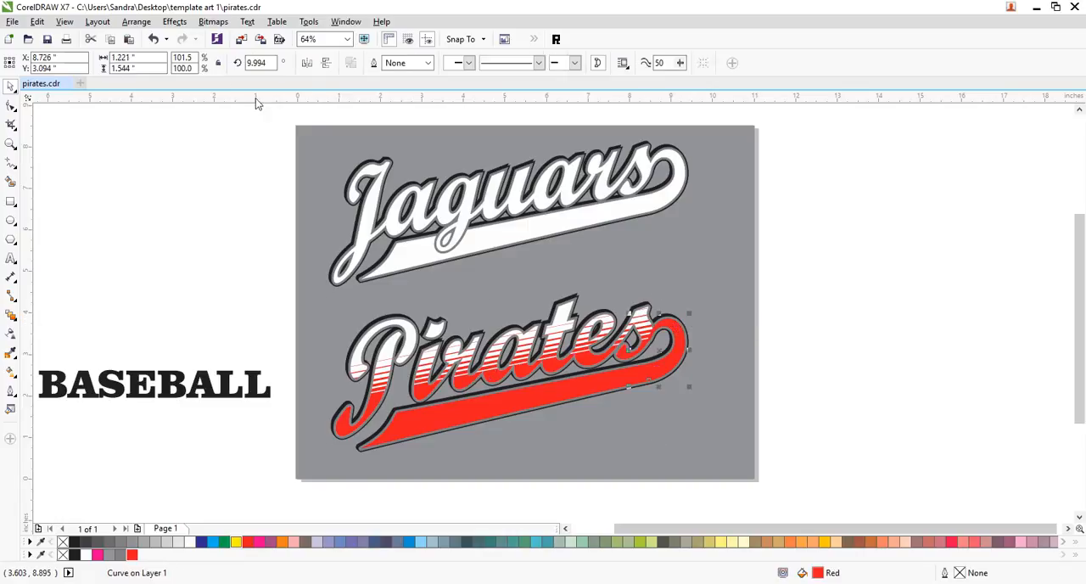
pyautogui.click(172, 22)
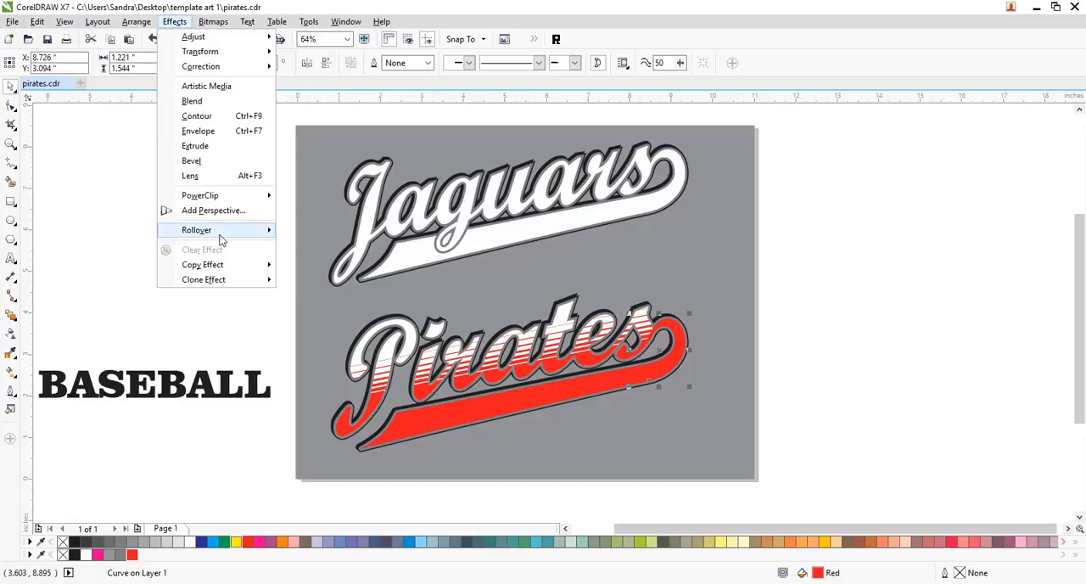
pyautogui.click(677, 335)
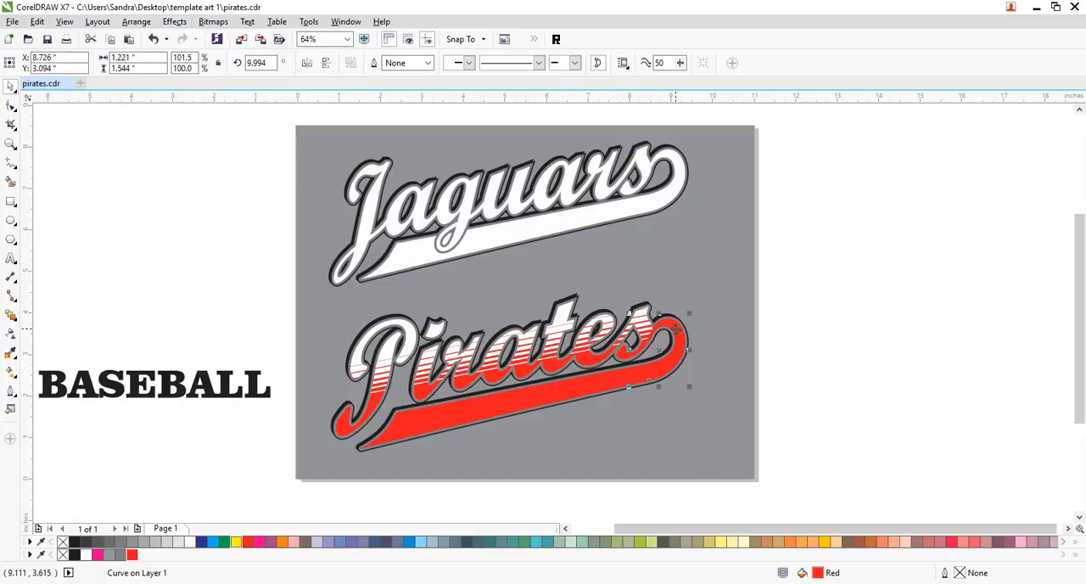
pyautogui.rightClick(677, 335)
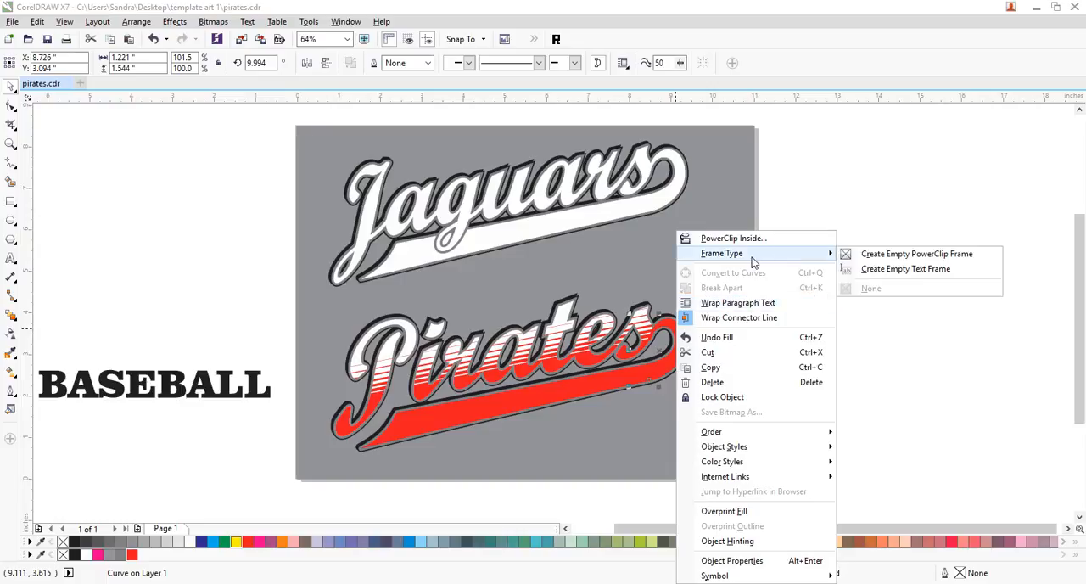
pyautogui.click(939, 201)
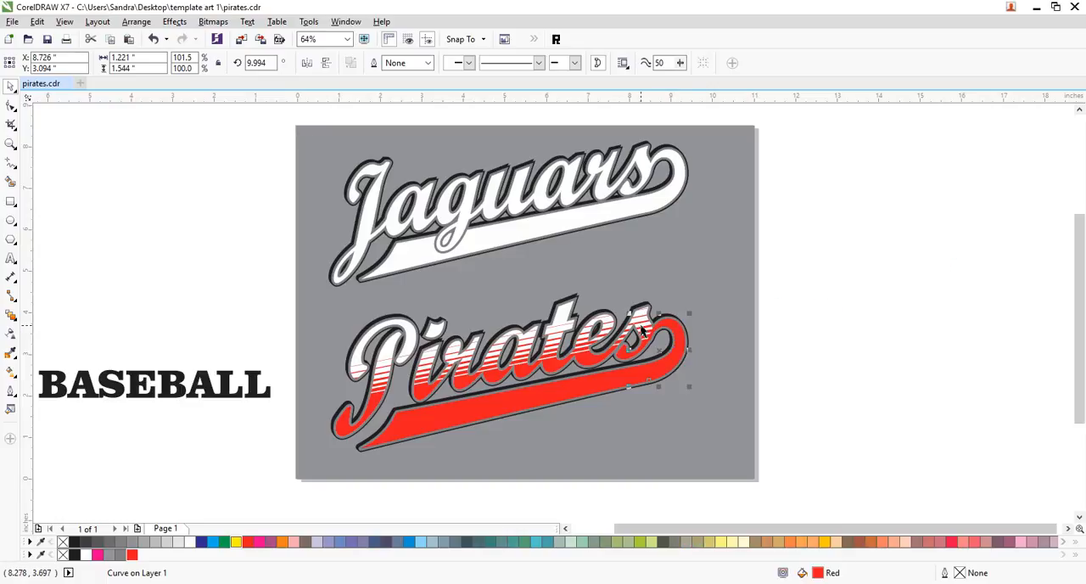
pyautogui.click(174, 21)
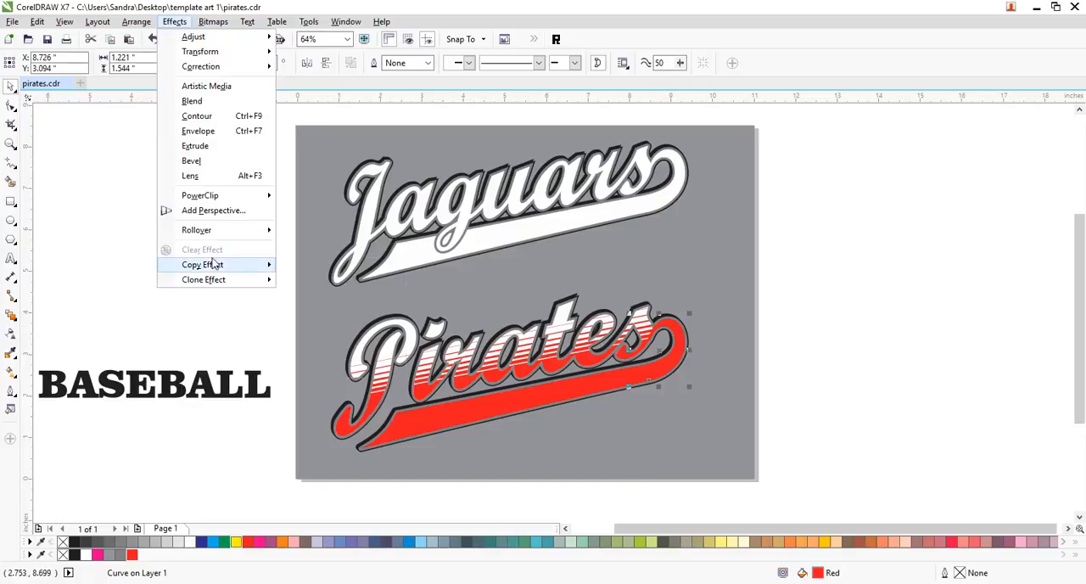
pyautogui.moveTo(216, 270)
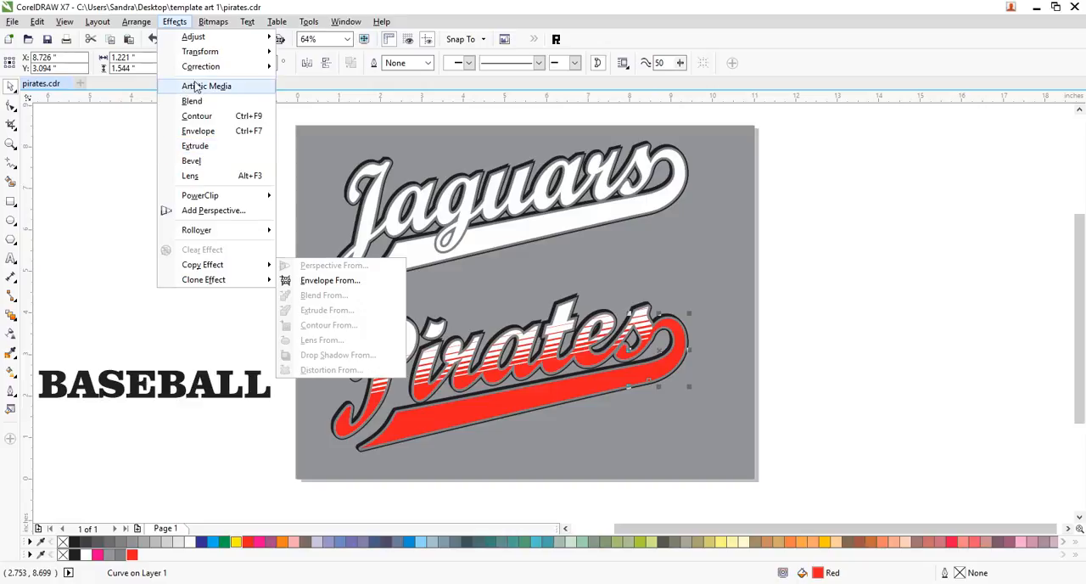
pyautogui.click(941, 325)
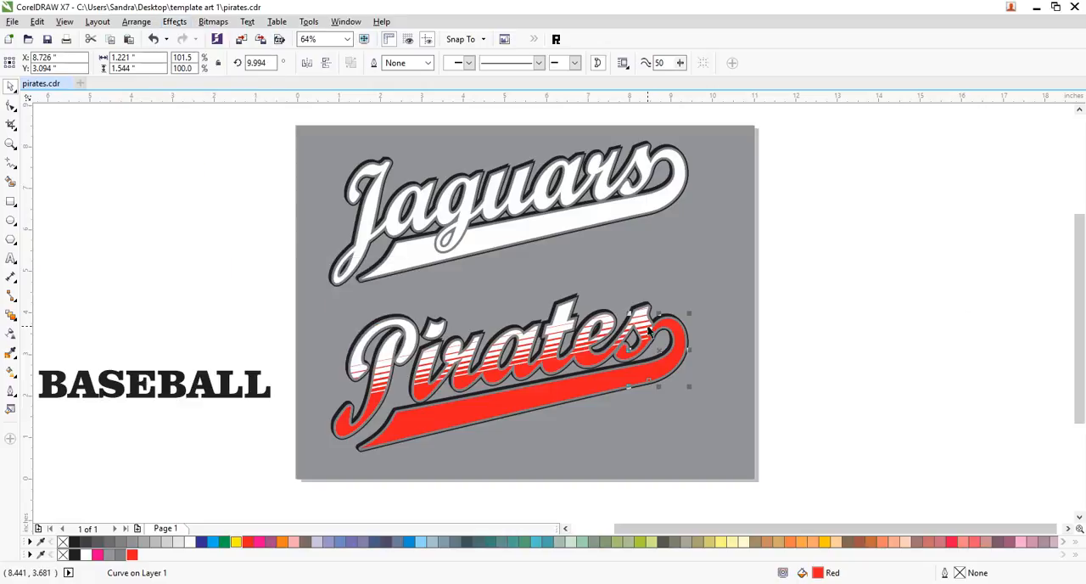
pyautogui.click(711, 320)
pyautogui.click(642, 322)
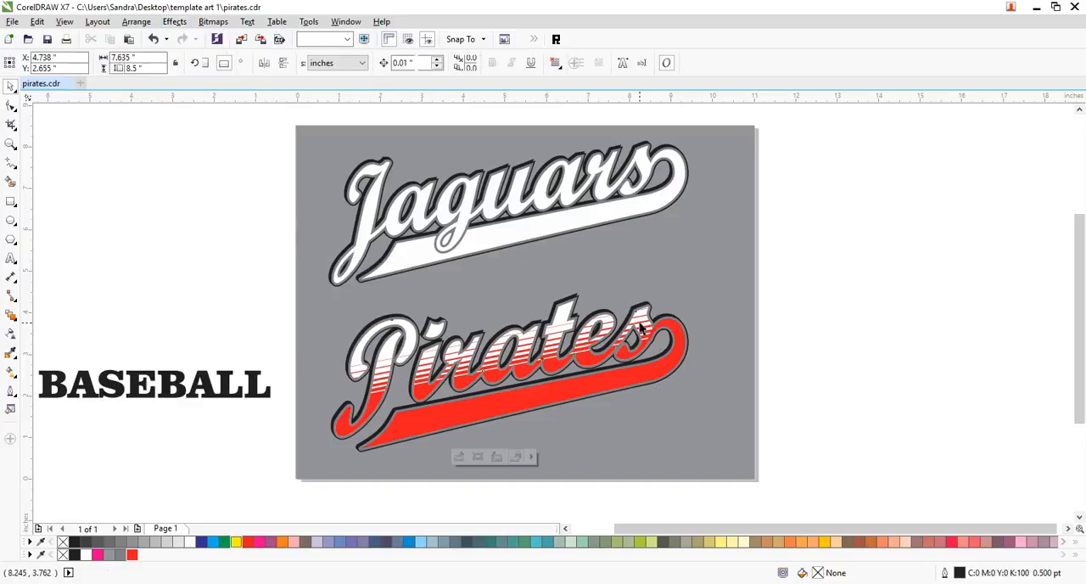
pyautogui.moveTo(642, 322); pyautogui.dragTo(678, 329)
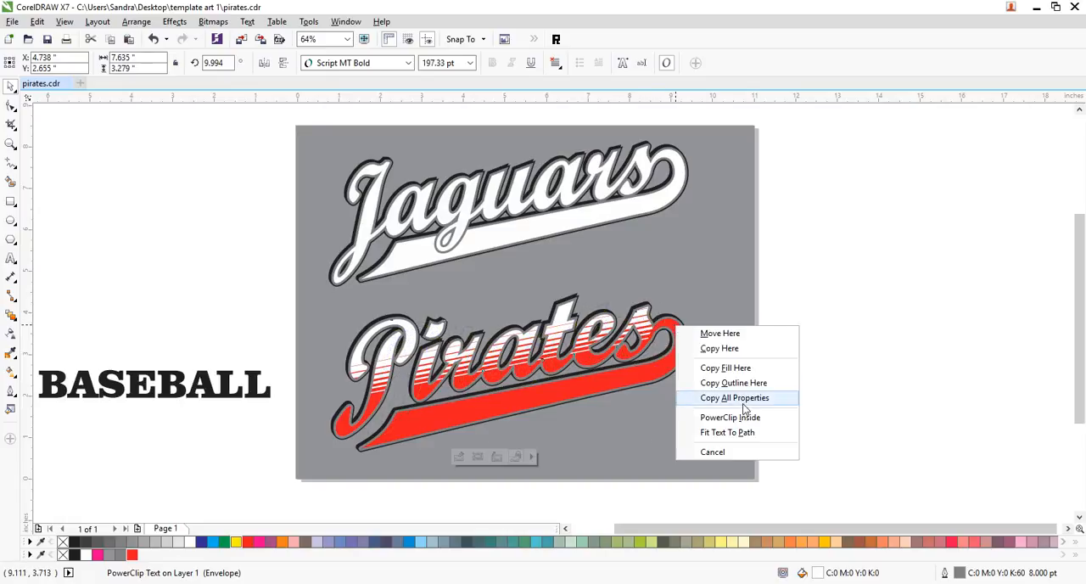
pyautogui.click(807, 307)
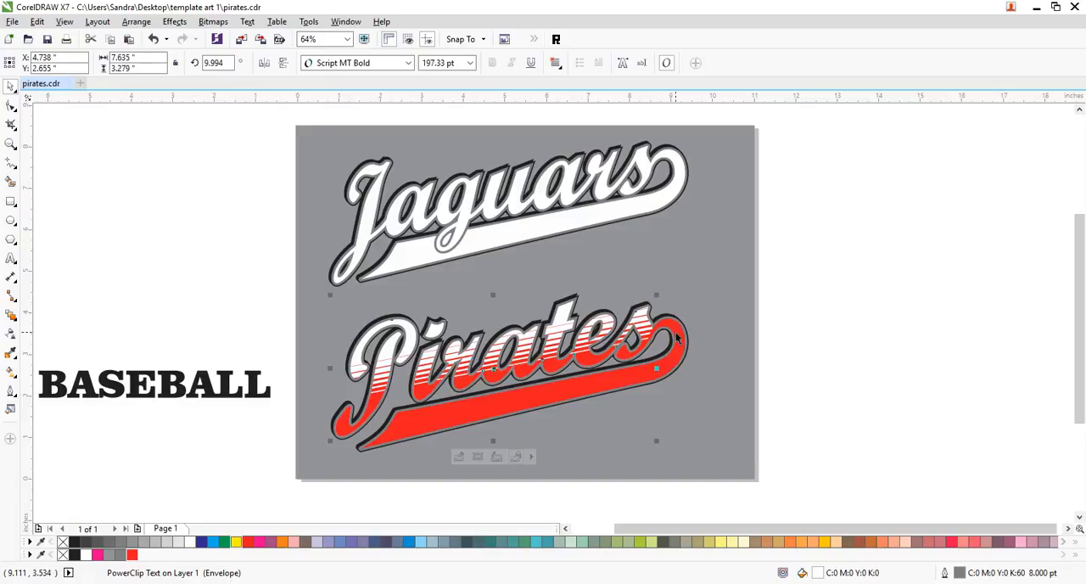
pyautogui.click(807, 330)
# - Copy the striped PowerClip contents from the Pirates lettering into the swoosh's end curl and deselect the curl
pyautogui.click(677, 340)
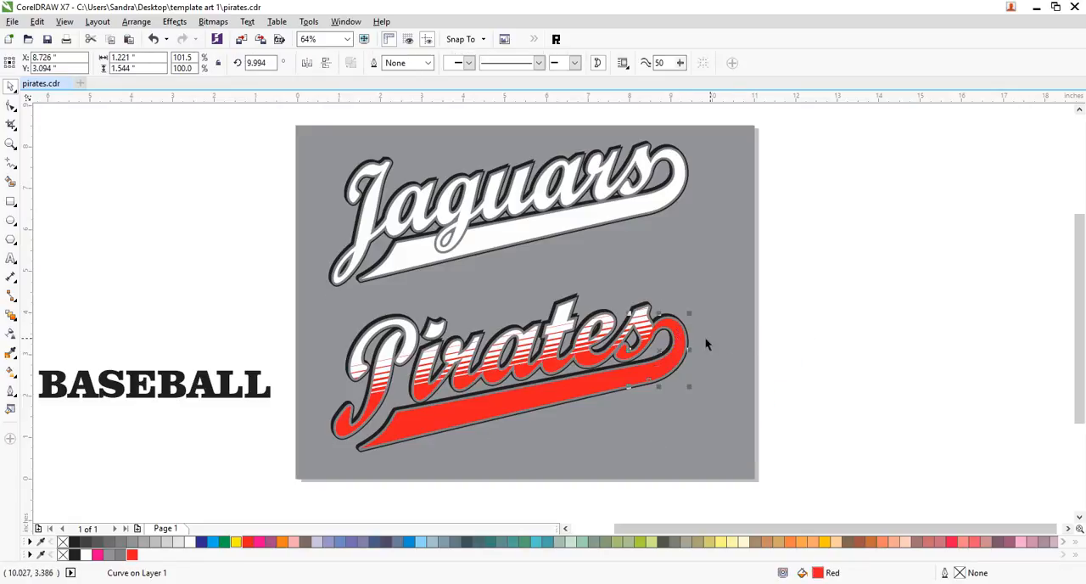
pyautogui.click(174, 21)
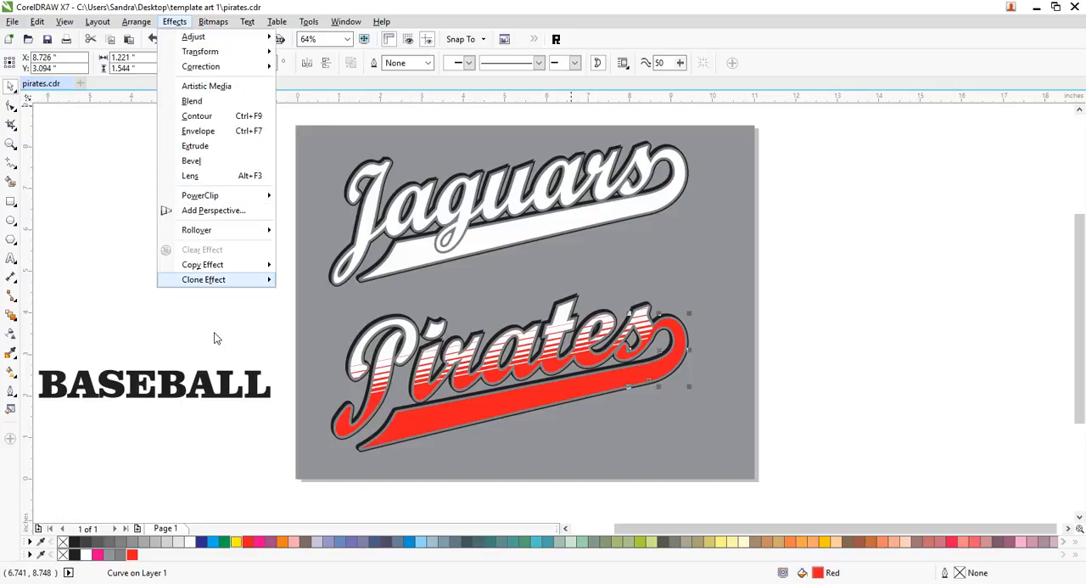
pyautogui.moveTo(207, 270)
pyautogui.moveTo(213, 200)
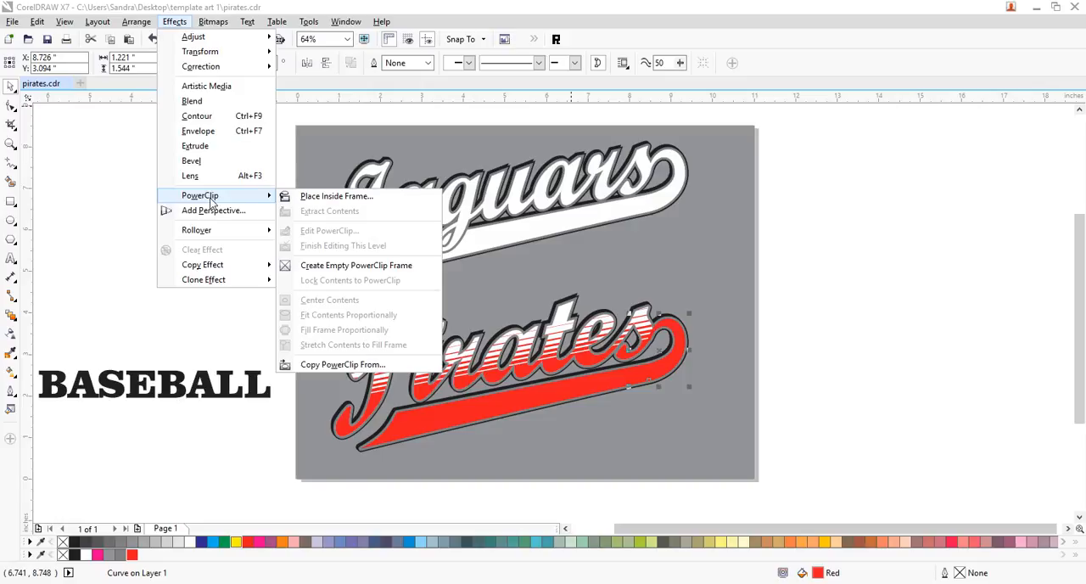
pyautogui.click(349, 365)
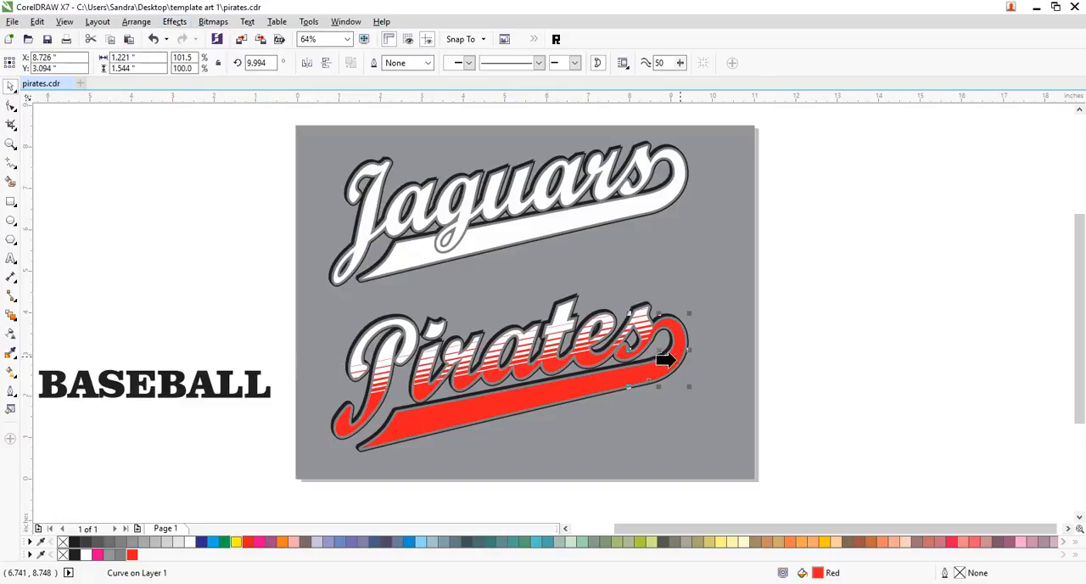
pyautogui.click(643, 325)
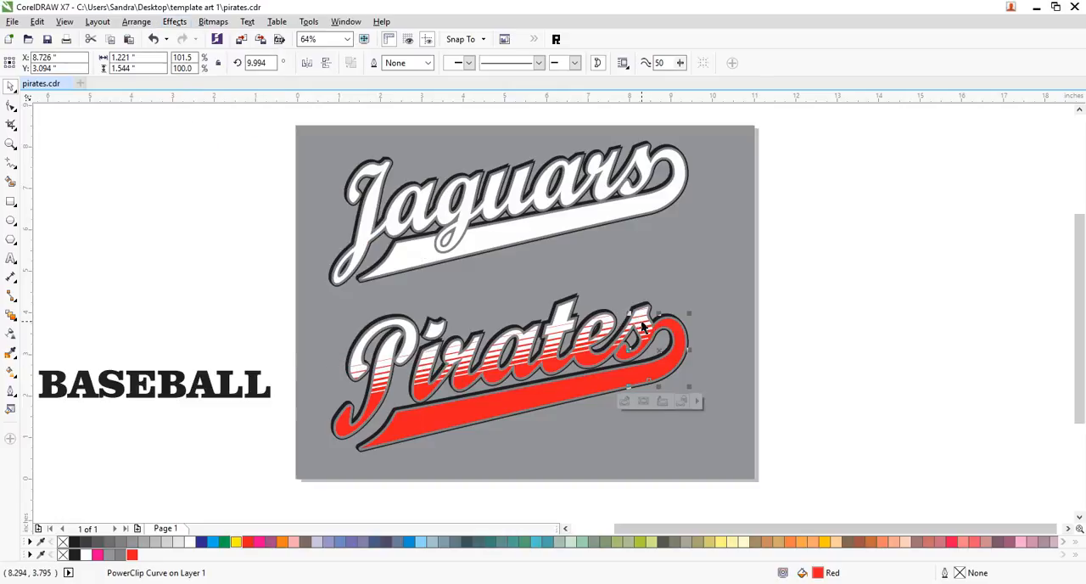
pyautogui.click(856, 313)
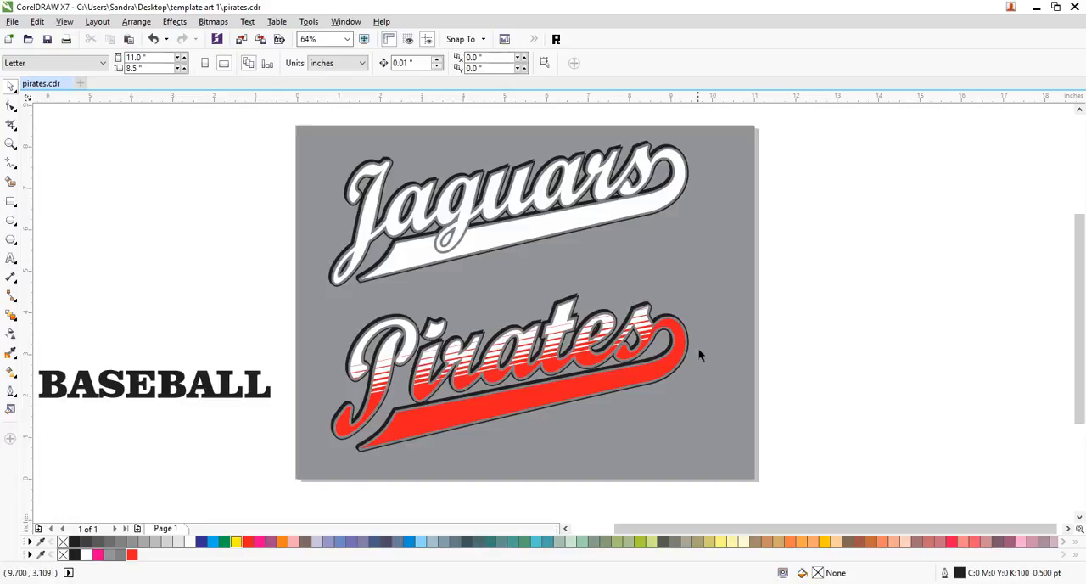
# - Check the end curl's PowerClip contents, finish editing them, and fill the curl with white behind the red stripes
pyautogui.click(677, 337)
pyautogui.doubleClick(677, 334)
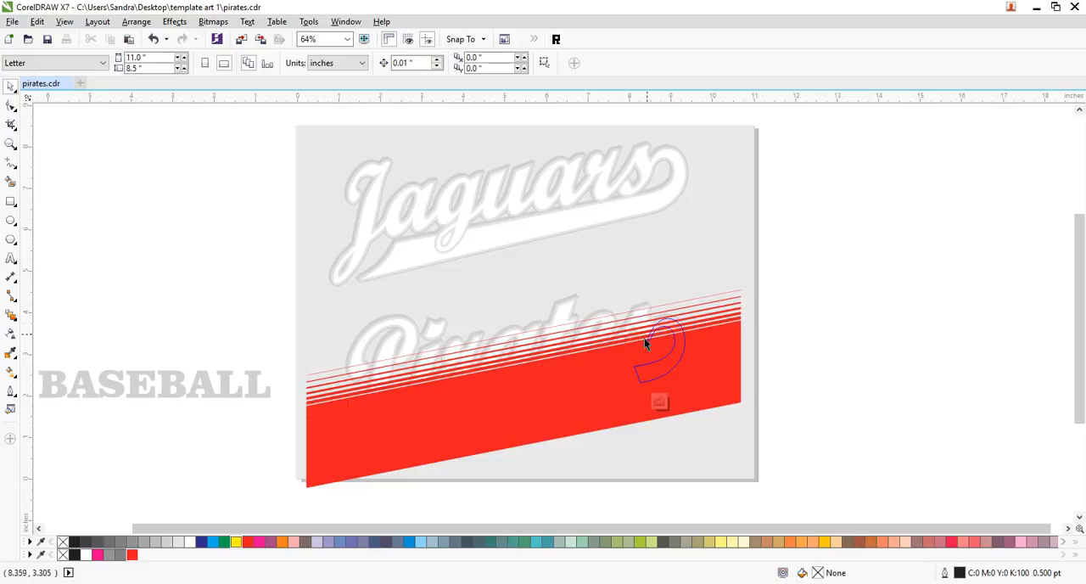
pyautogui.keyDown('ctrl'); pyautogui.click(781, 336); pyautogui.keyUp('ctrl')
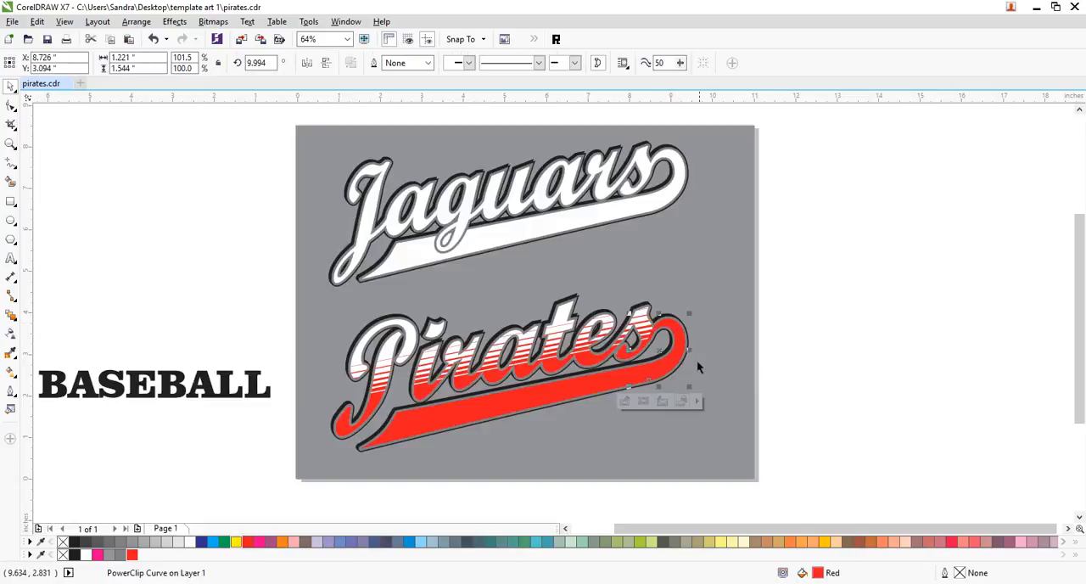
pyautogui.click(841, 395)
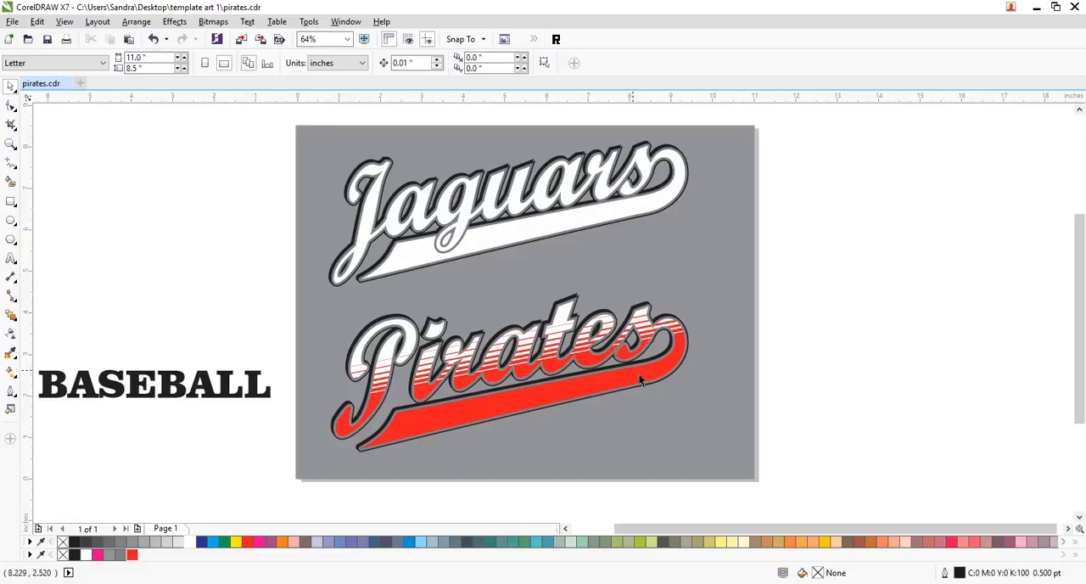
# - Examine at high magnification the seam where the straight part of the Pirates swoosh meets its end curl
pyautogui.click(11, 144)
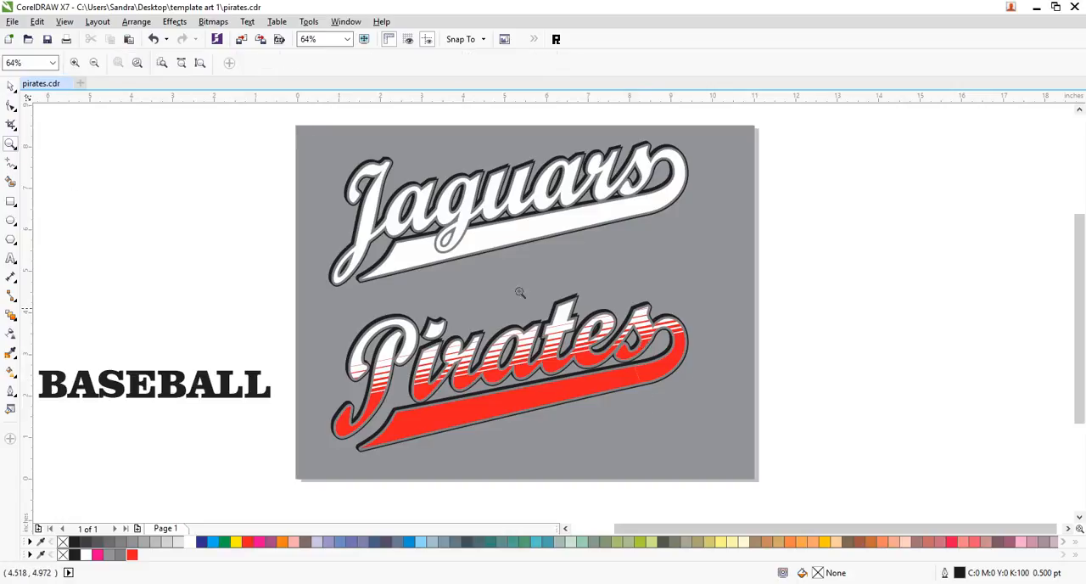
pyautogui.moveTo(594, 363); pyautogui.dragTo(667, 400)
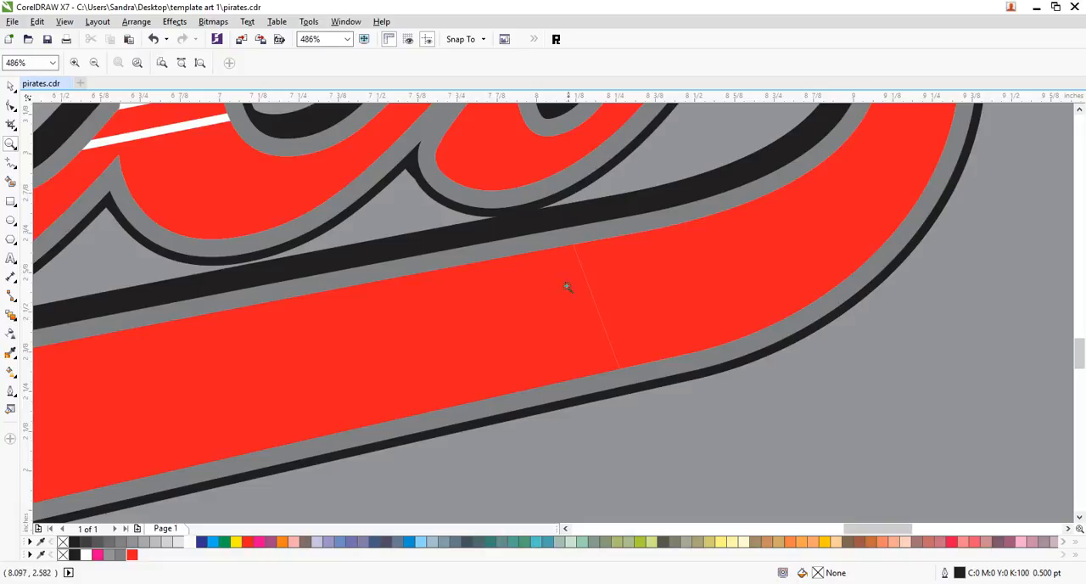
pyautogui.moveTo(547, 238); pyautogui.dragTo(616, 309)
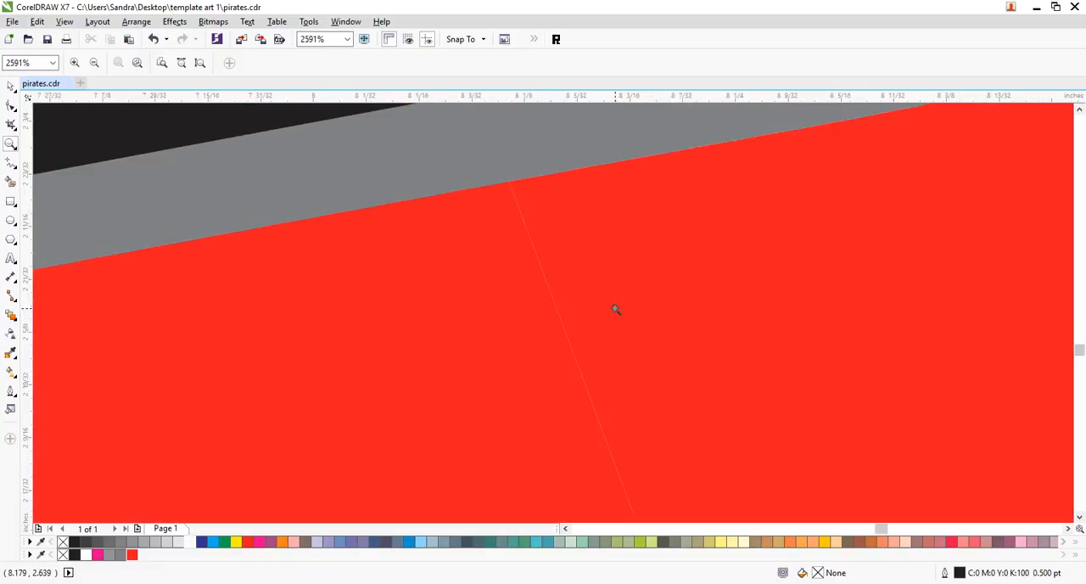
pyautogui.moveTo(456, 157); pyautogui.dragTo(536, 237)
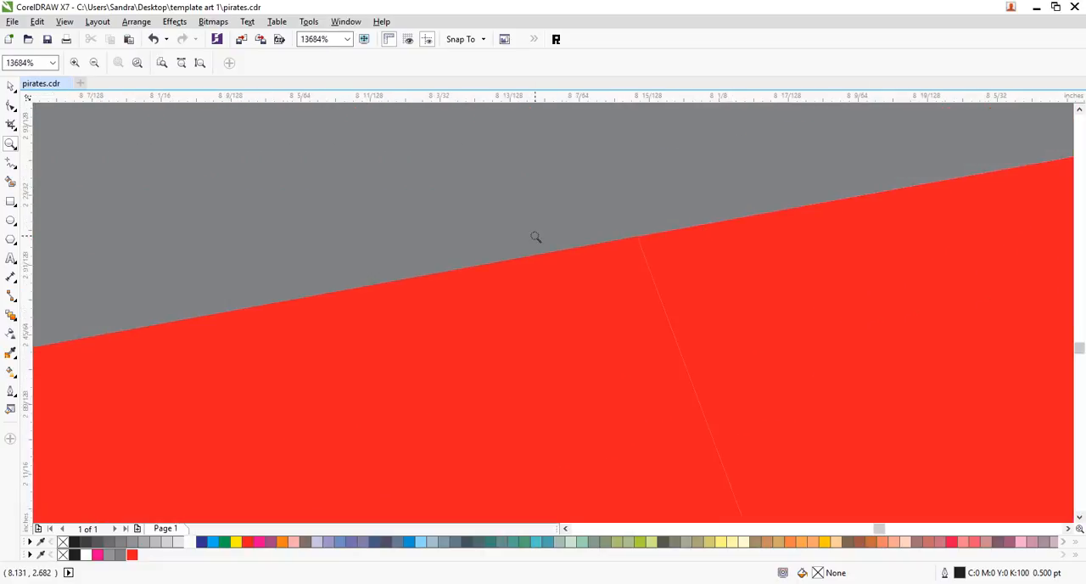
pyautogui.rightClick(678, 323)
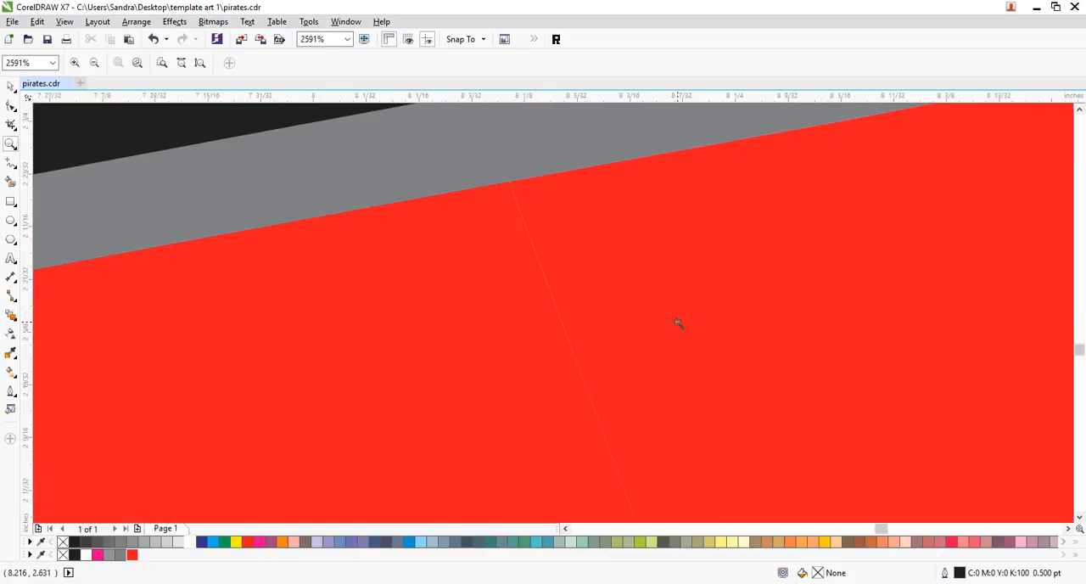
pyautogui.rightClick(631, 324)
pyautogui.rightClick(617, 302)
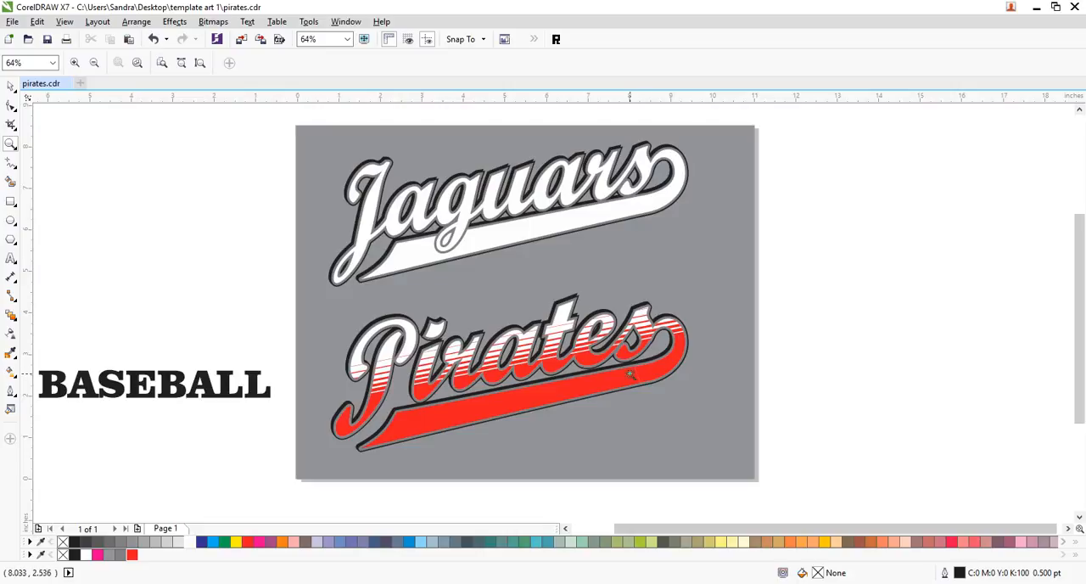
# - Shrink the BASEBALL text to about 3.26 inches wide, fill it with white and place it over the left part of the Pirates swoosh
pyautogui.click(11, 86)
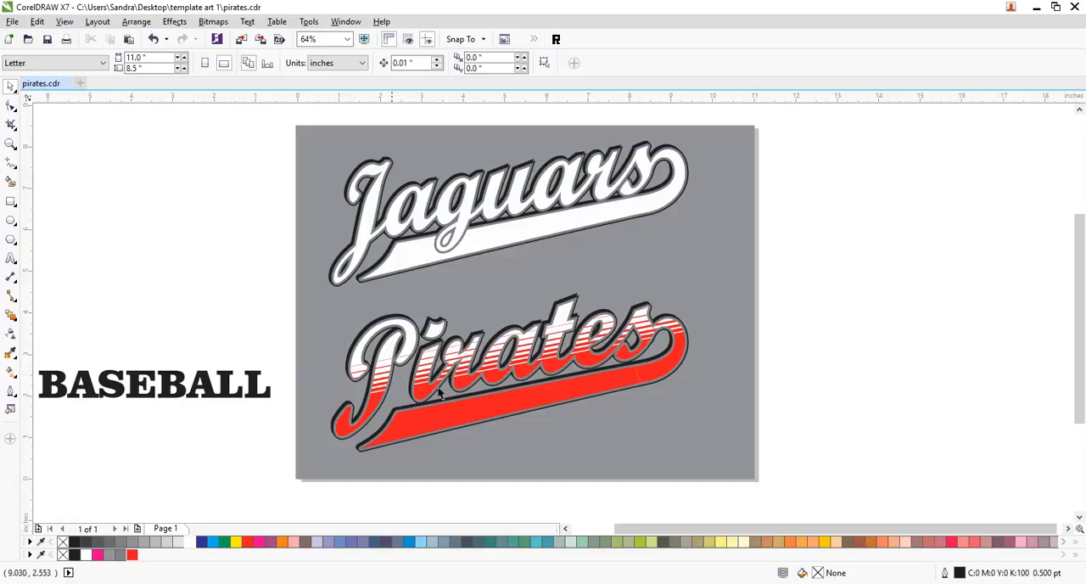
pyautogui.moveTo(272, 390); pyautogui.dragTo(543, 489)
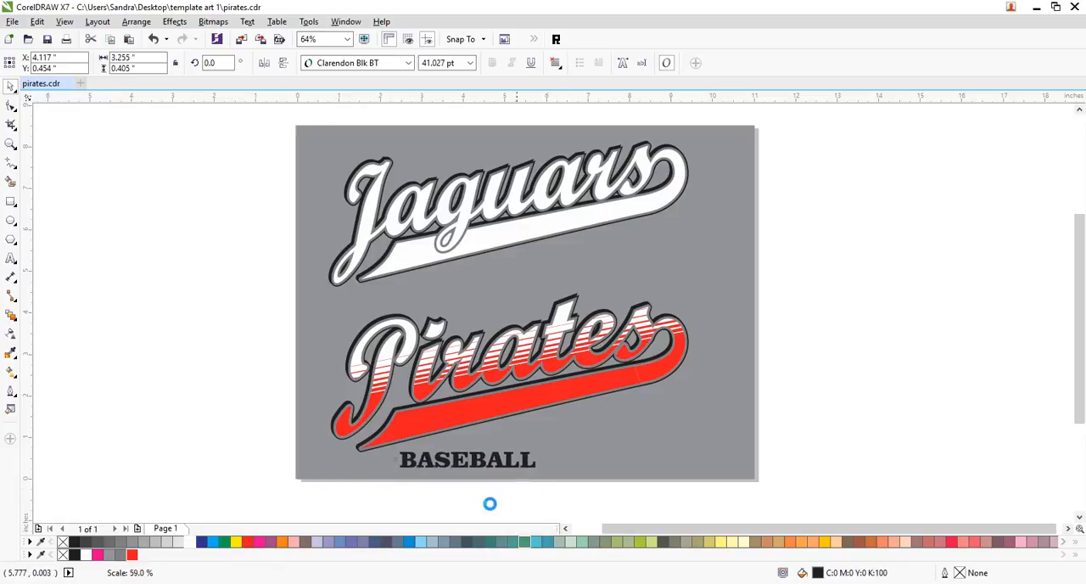
pyautogui.click(194, 543)
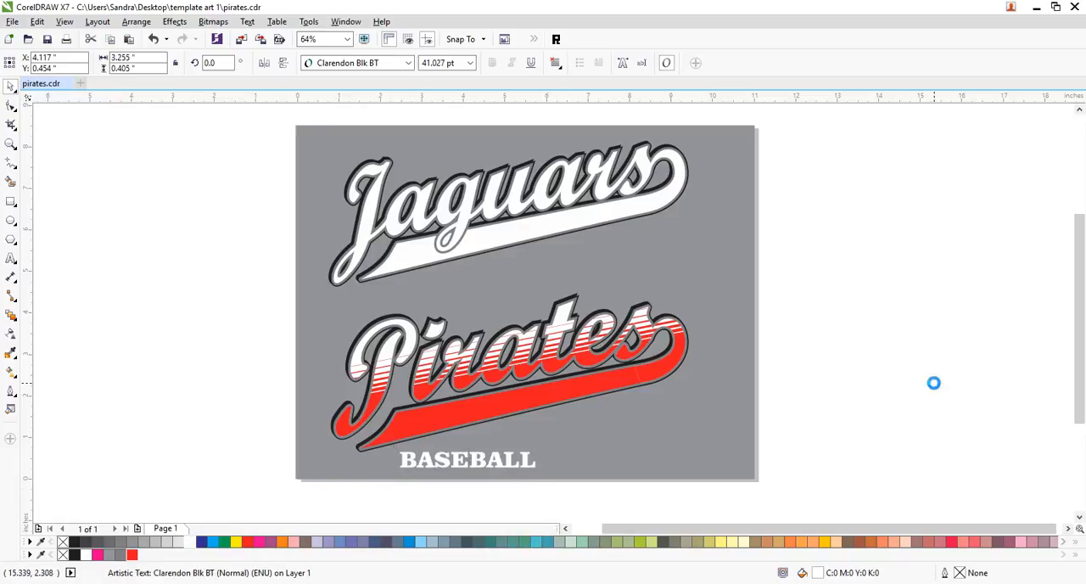
pyautogui.moveTo(507, 460); pyautogui.dragTo(513, 422)
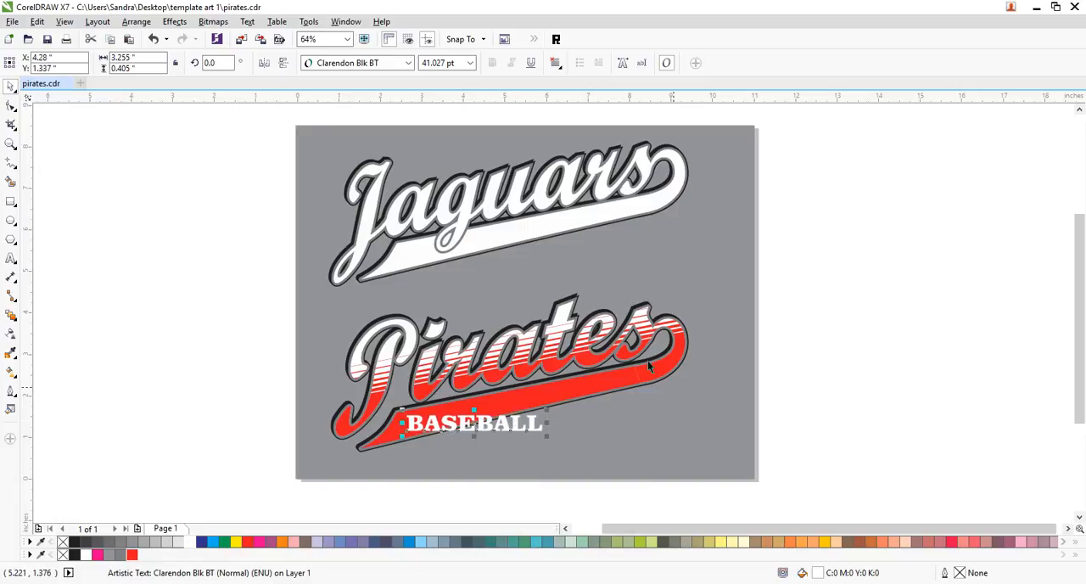
pyautogui.click(10, 144)
pyautogui.moveTo(782, 282); pyautogui.dragTo(370, 453)
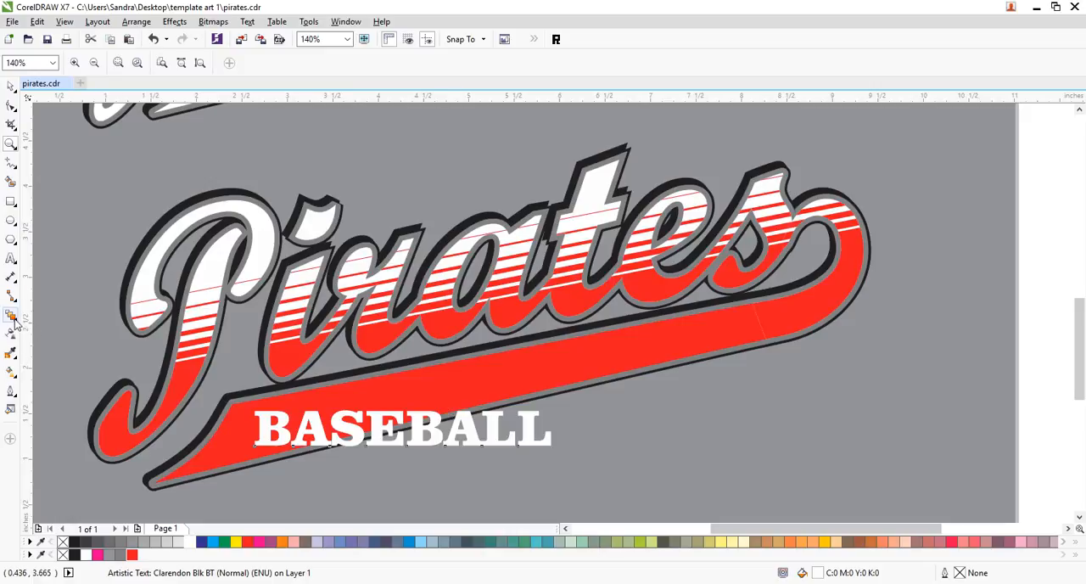
pyautogui.click(11, 315)
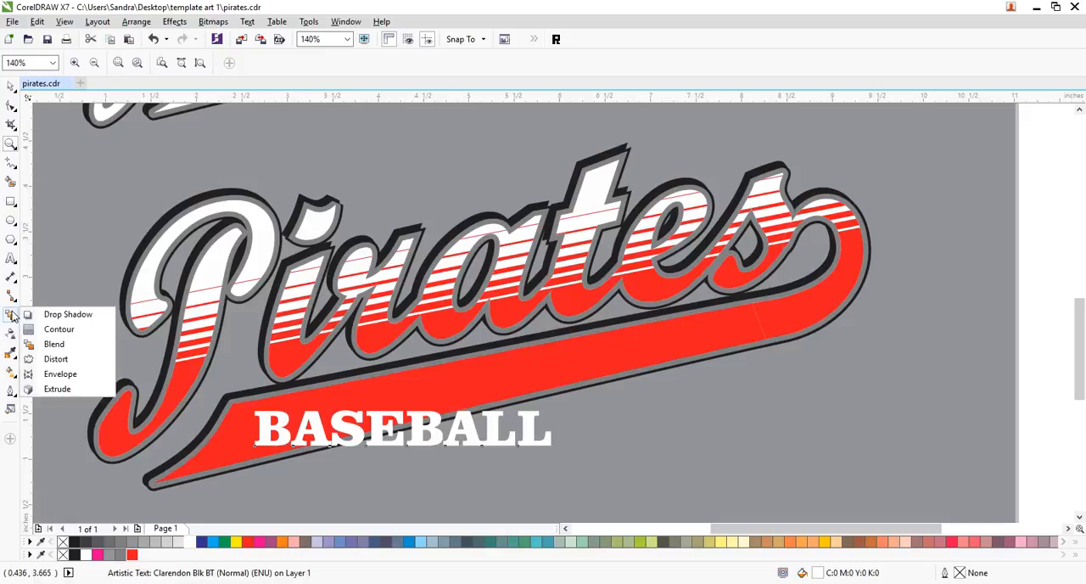
pyautogui.click(47, 373)
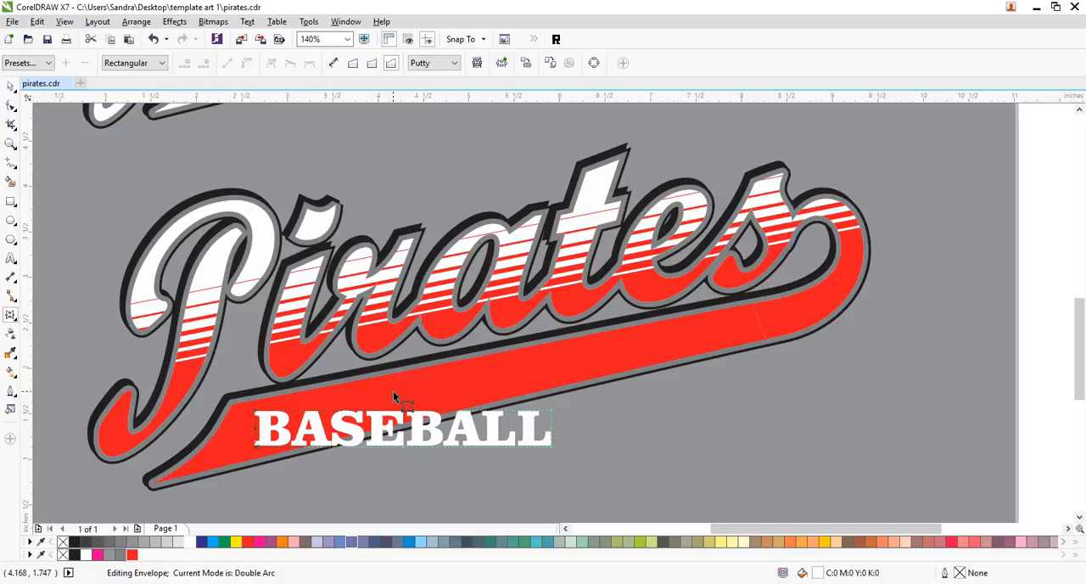
pyautogui.click(11, 85)
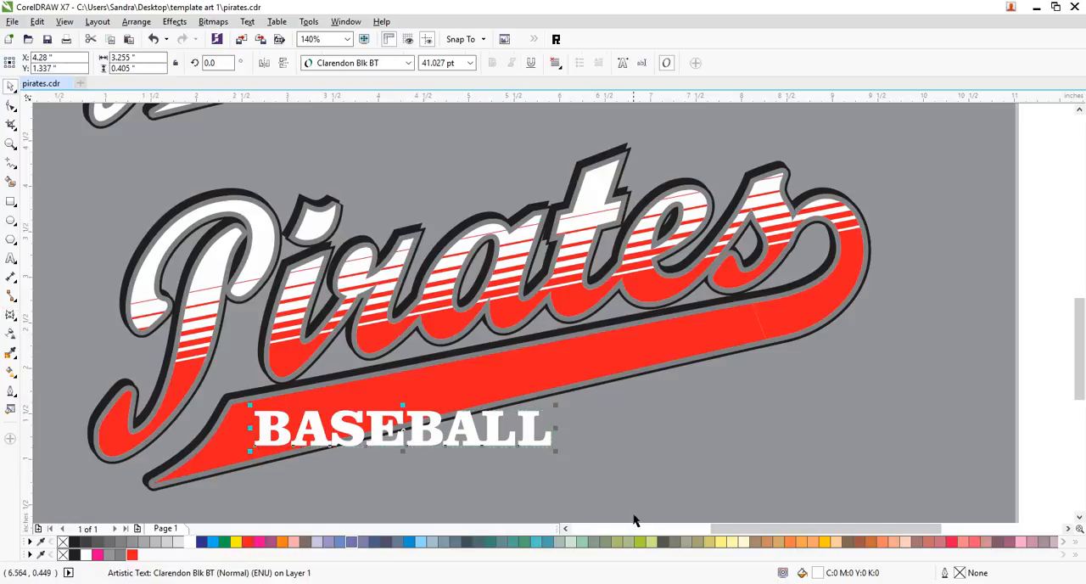
# - Widen the letter spacing of the BASEBALL text until it is about 4.39 inches wide
pyautogui.click(11, 105)
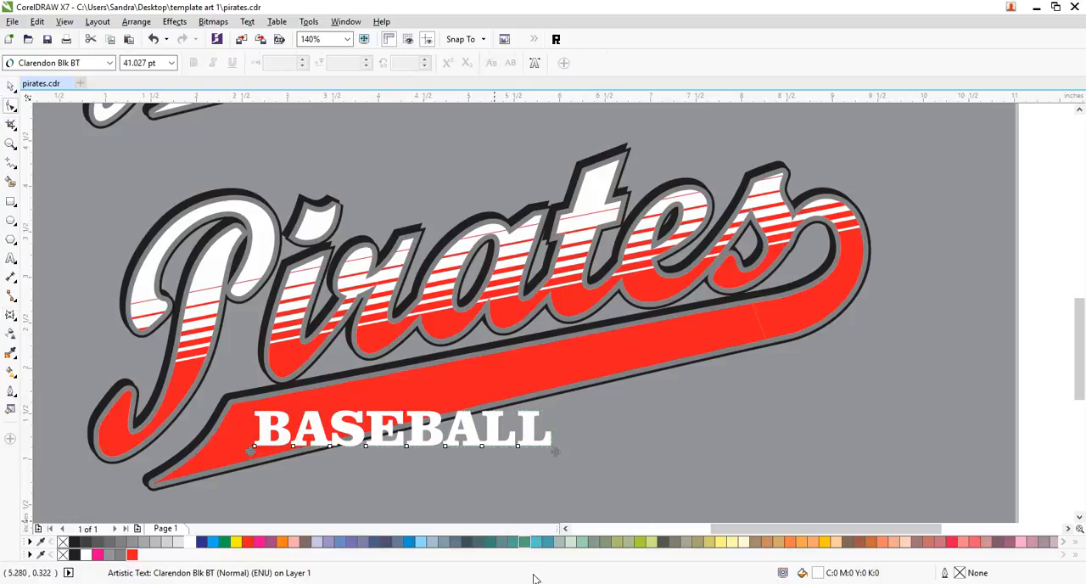
pyautogui.moveTo(555, 452); pyautogui.dragTo(658, 451)
pyautogui.click(11, 85)
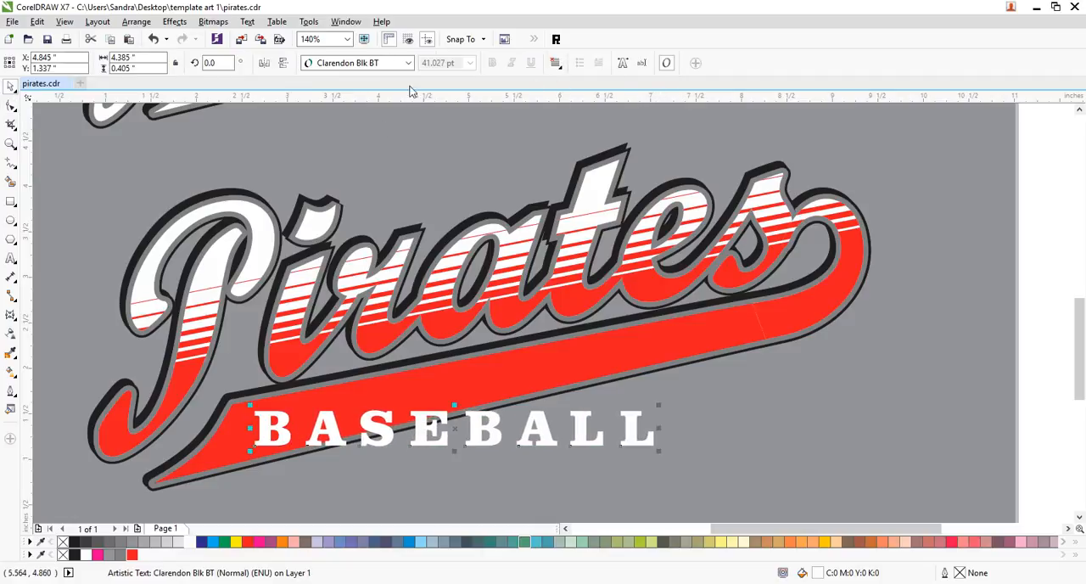
# - Slant the BASEBALL text with a straight-line envelope so it runs parallel inside the Pirates swoosh, and save the document
pyautogui.click(10, 315)
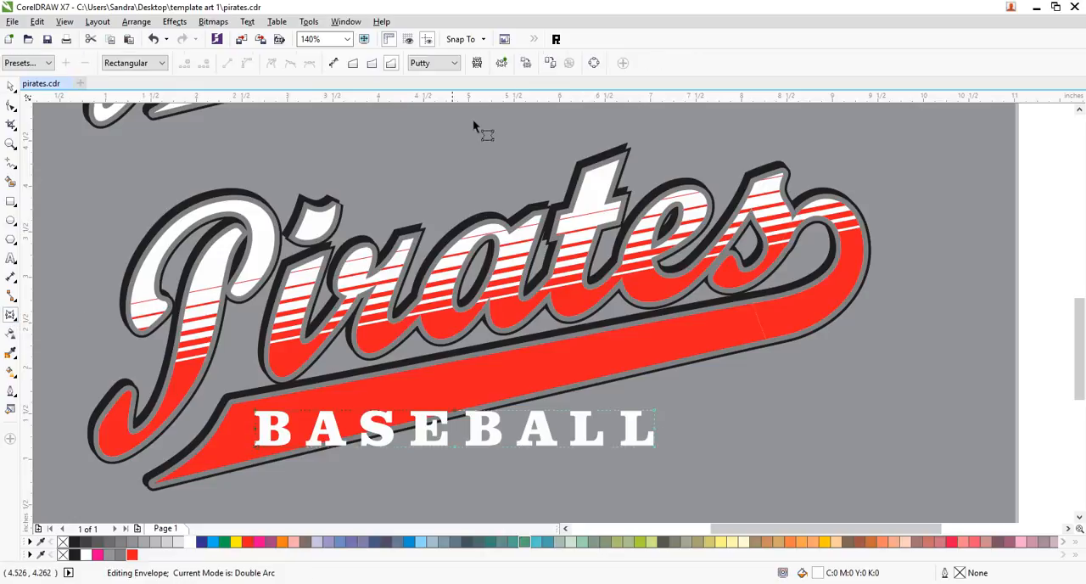
pyautogui.click(353, 63)
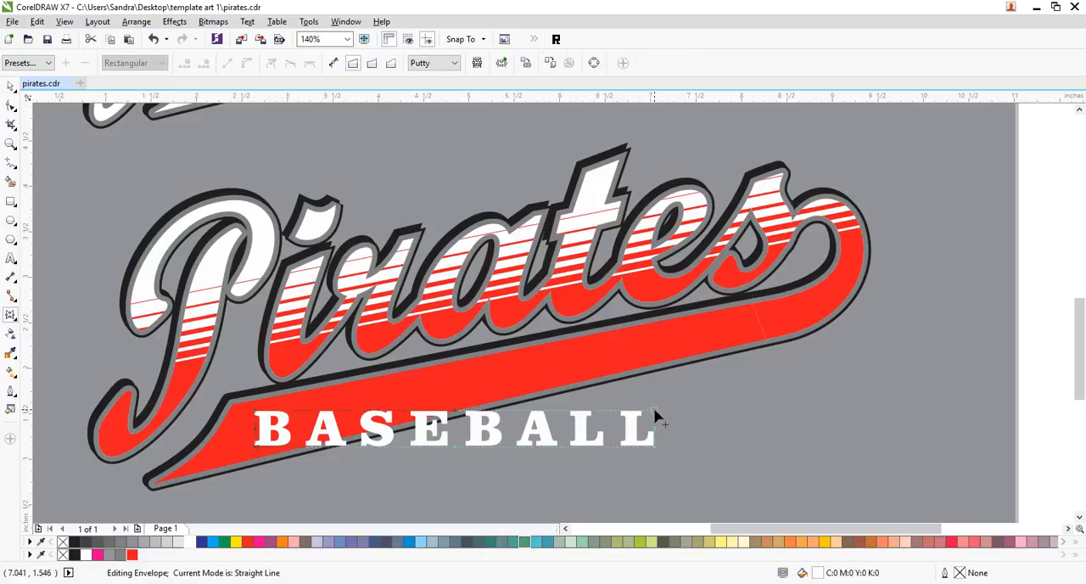
pyautogui.moveTo(654, 409); pyautogui.dragTo(654, 328)
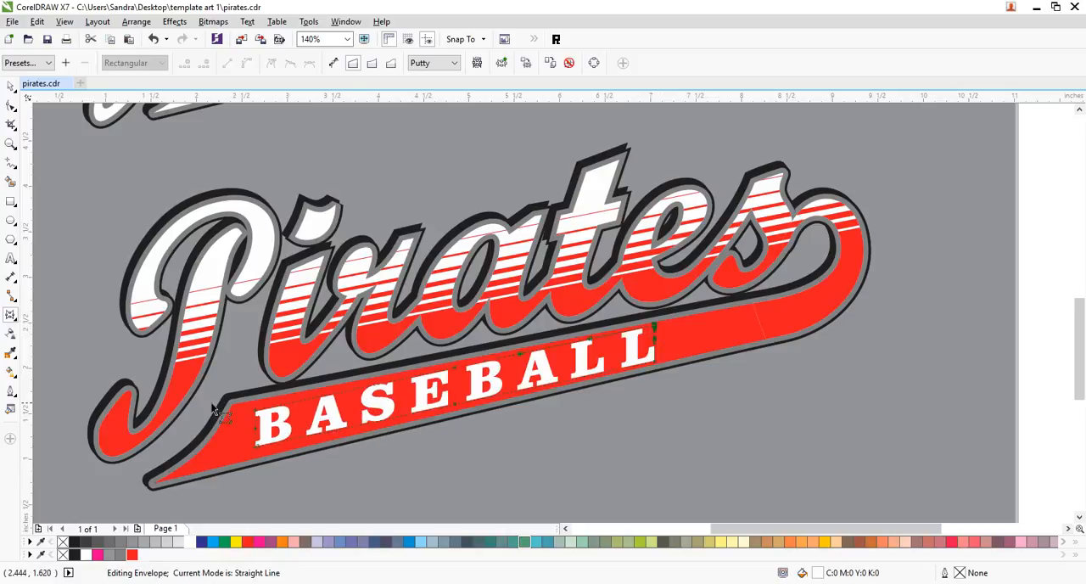
pyautogui.moveTo(256, 412); pyautogui.dragTo(256, 409)
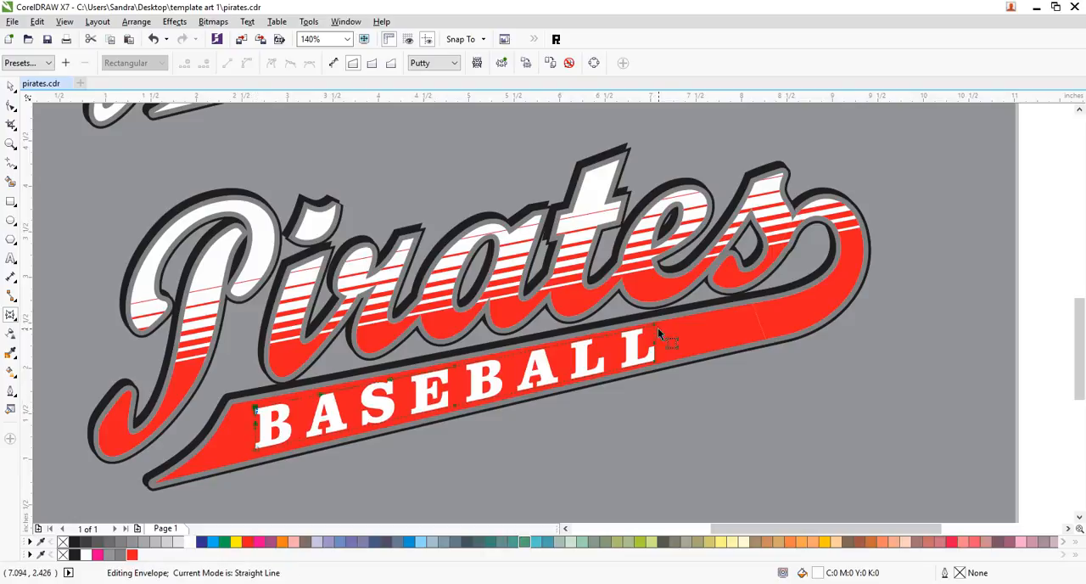
pyautogui.moveTo(656, 331); pyautogui.dragTo(655, 336)
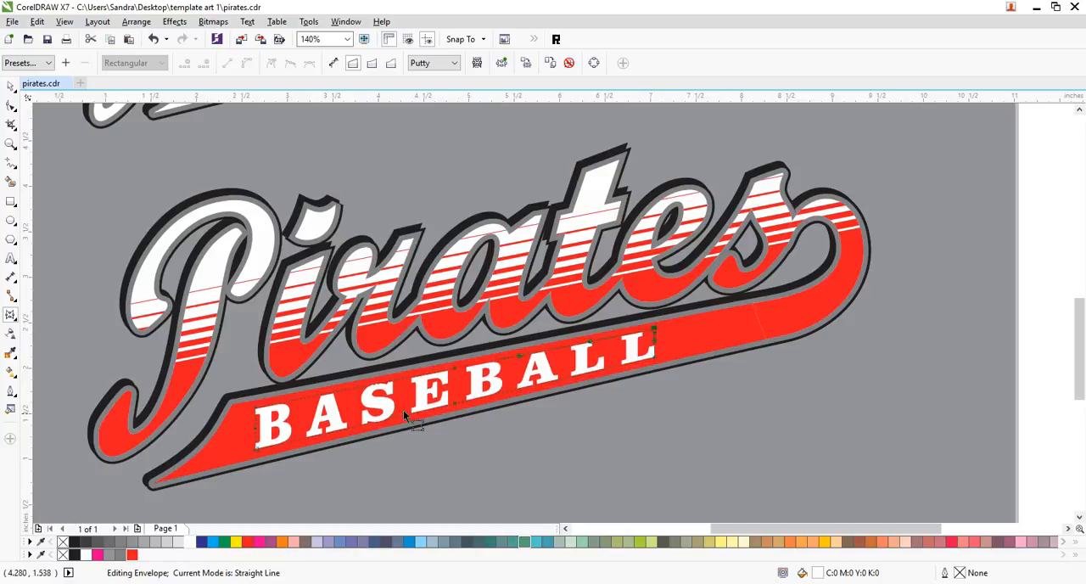
pyautogui.click(11, 89)
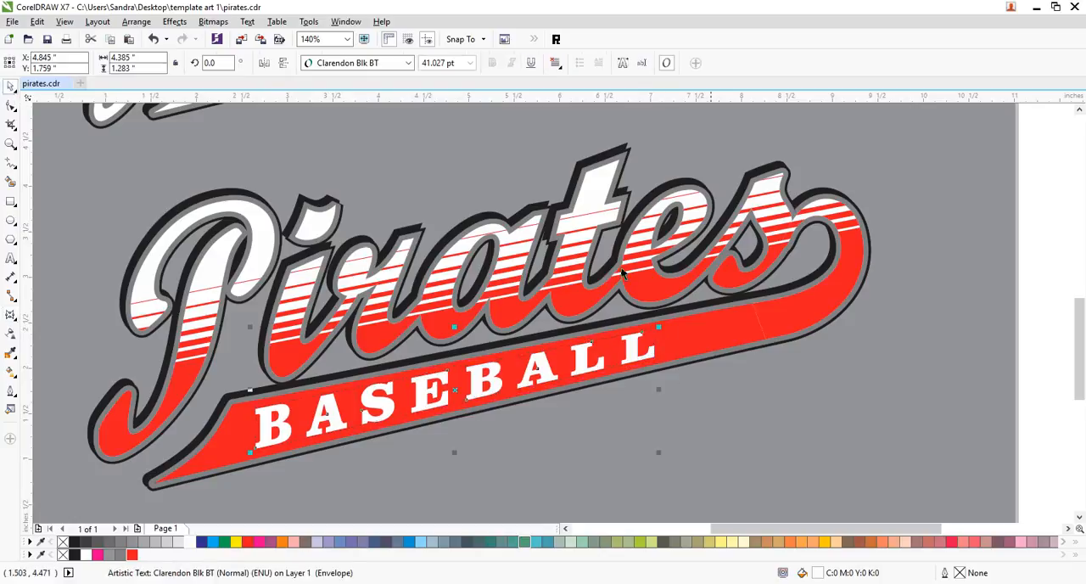
pyautogui.click(544, 382)
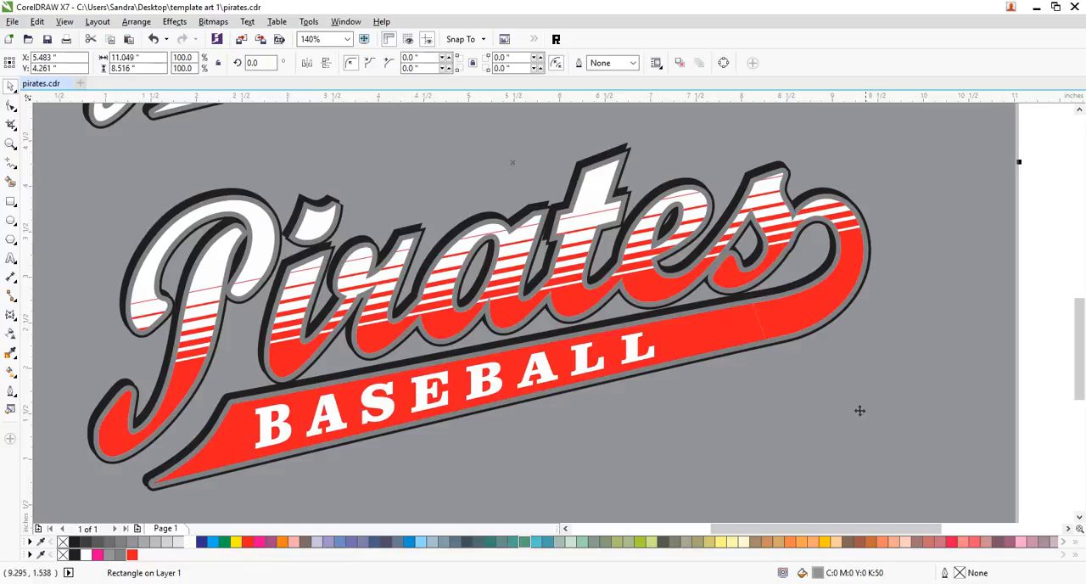
pyautogui.hotkey('ctrl', 's')
pyautogui.click(895, 361)
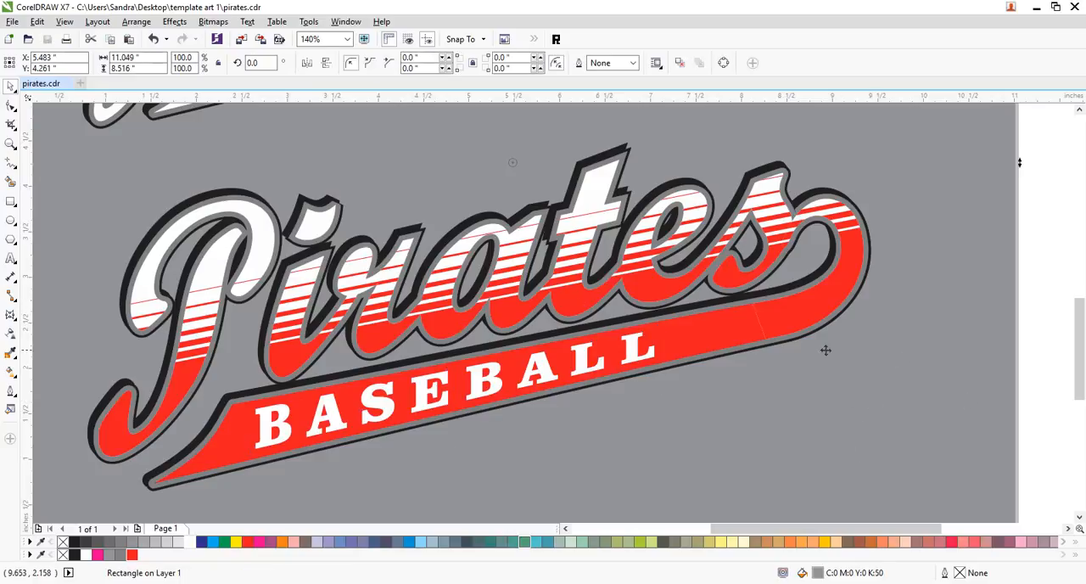
# - Draw a closed four-sided patch about 0.25 by 0.41 inches over the seam between the Pirates swoosh's straight part and end curl
pyautogui.click(789, 316)
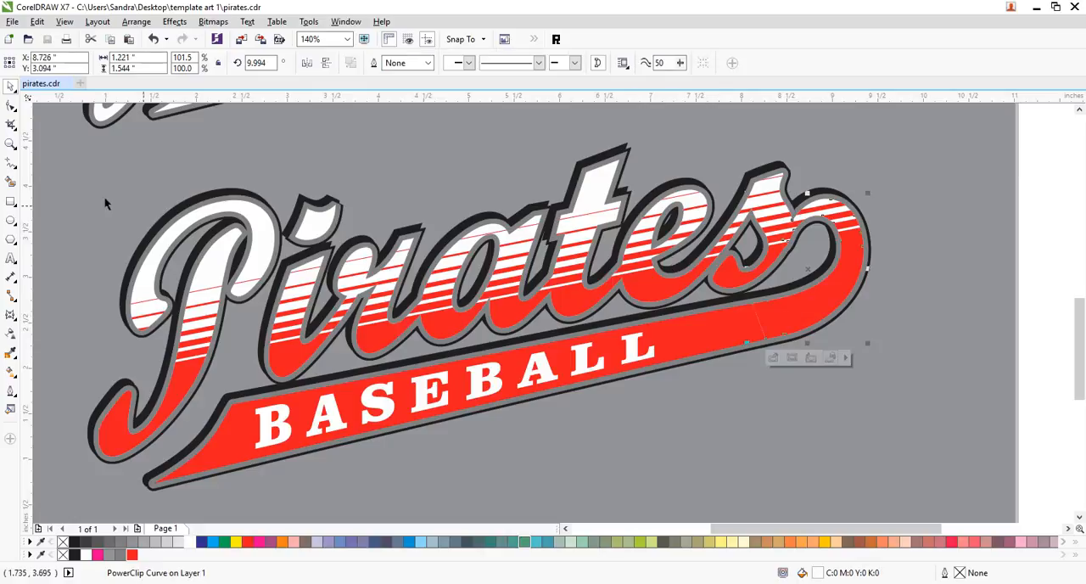
pyautogui.click(10, 144)
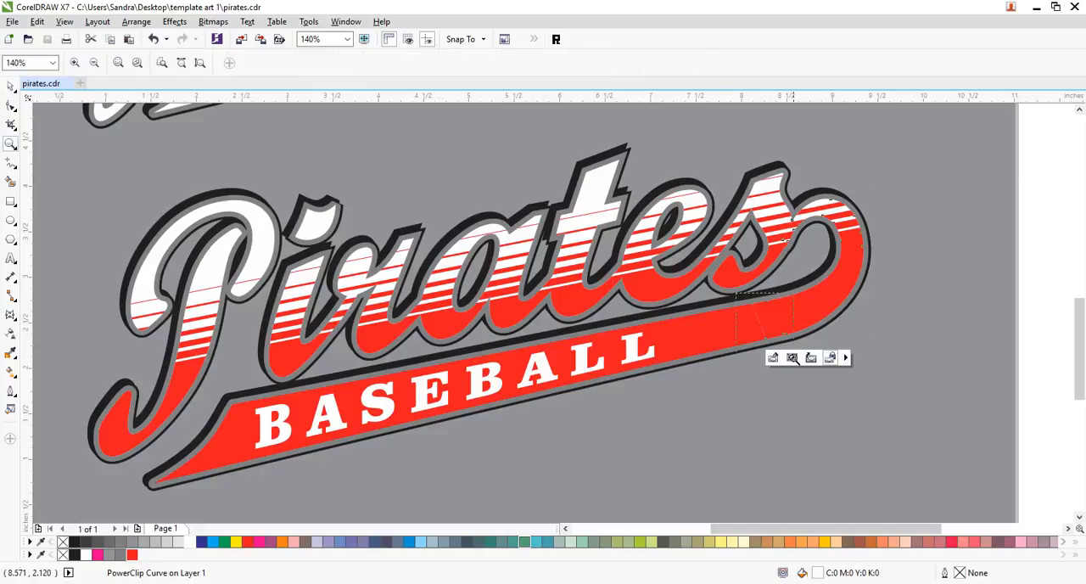
pyautogui.moveTo(791, 352); pyautogui.dragTo(795, 364)
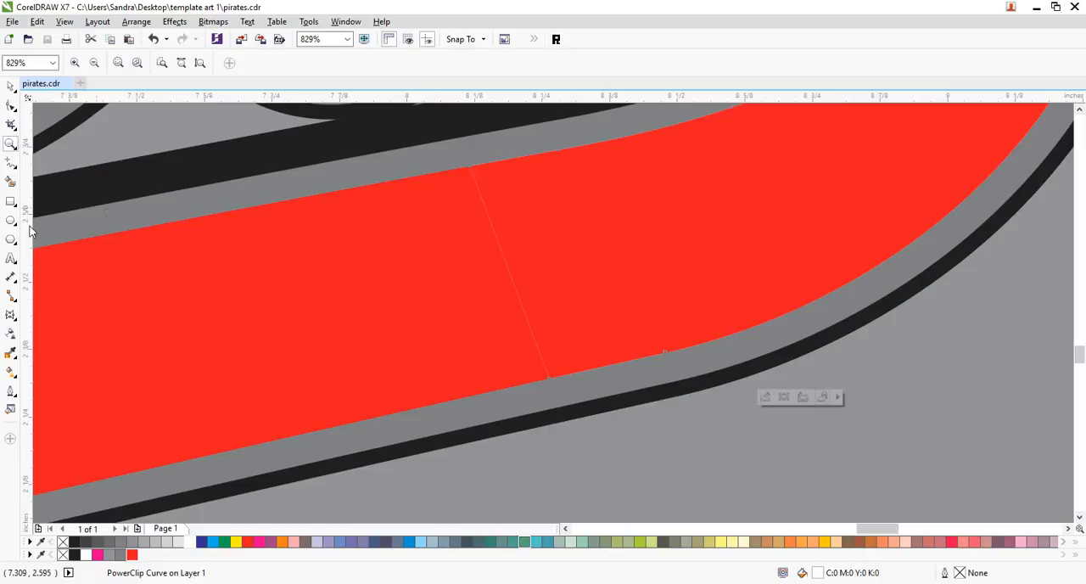
pyautogui.click(8, 165)
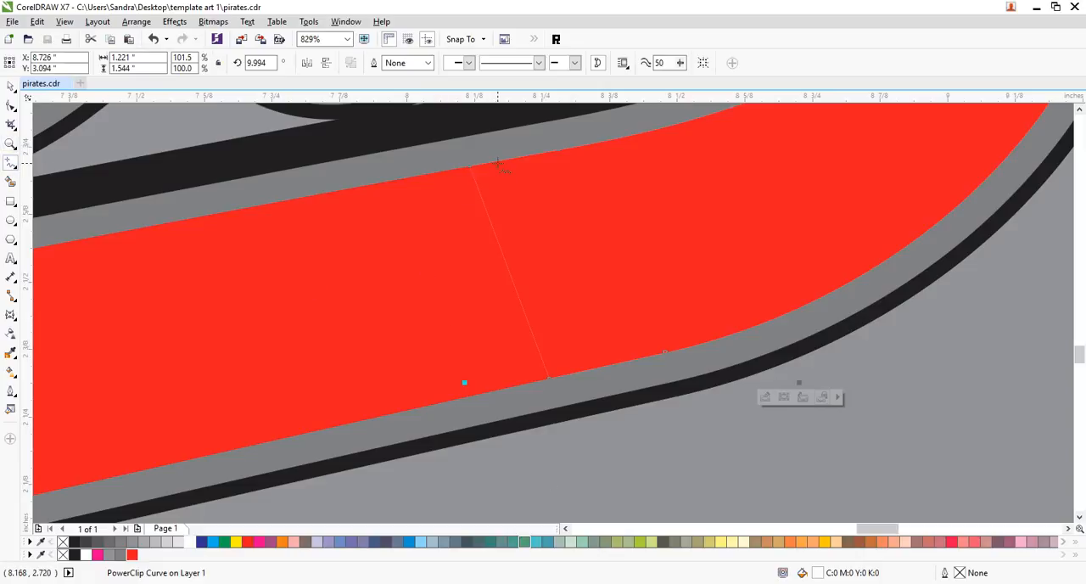
pyautogui.click(500, 162)
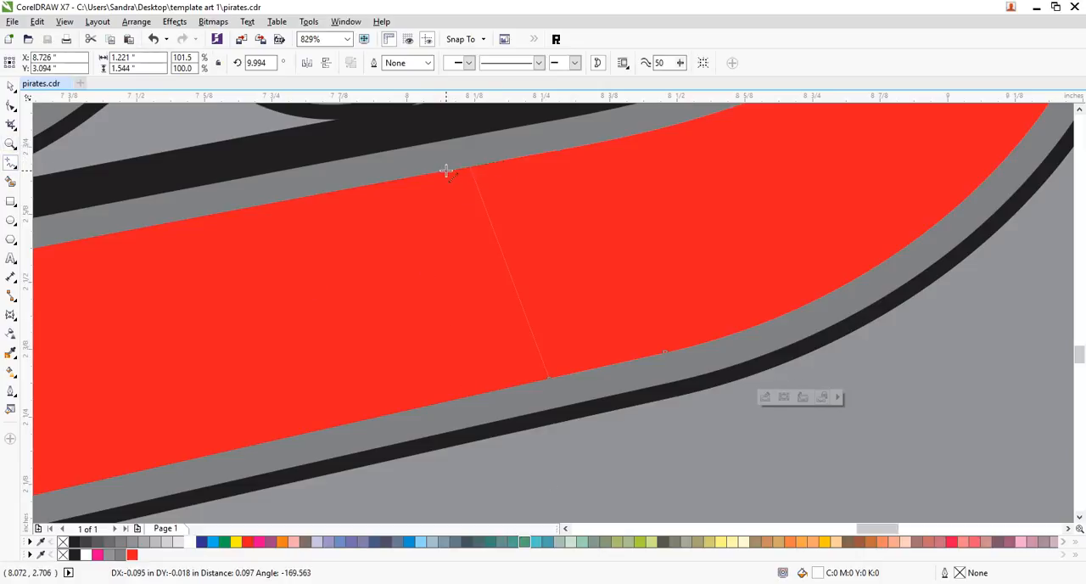
pyautogui.click(444, 170)
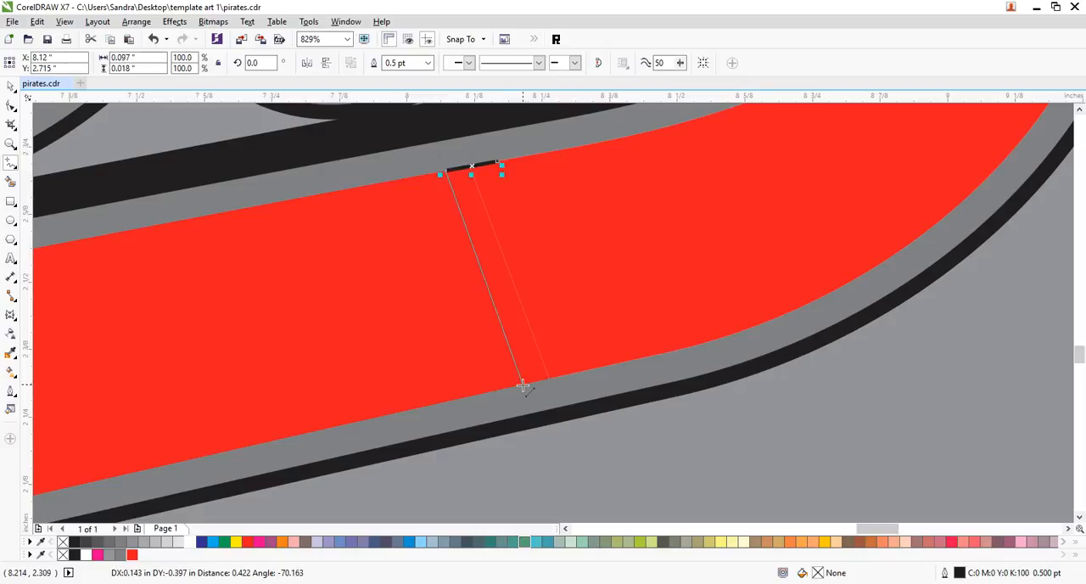
pyautogui.click(523, 386)
pyautogui.click(577, 371)
pyautogui.click(499, 163)
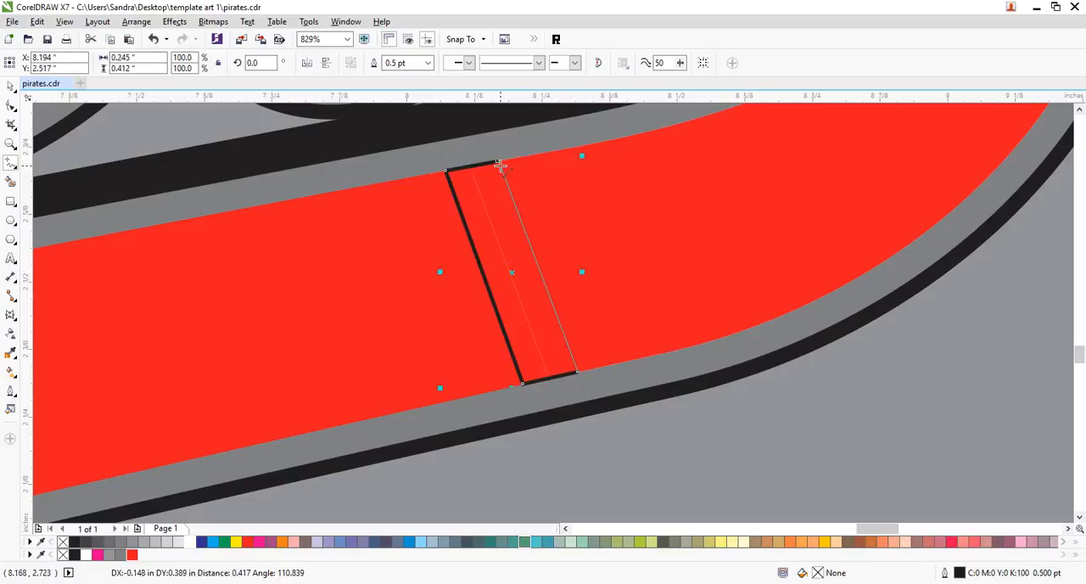
# - Fill the seam patch with red, remove its outline, and save the document
pyautogui.click(248, 543)
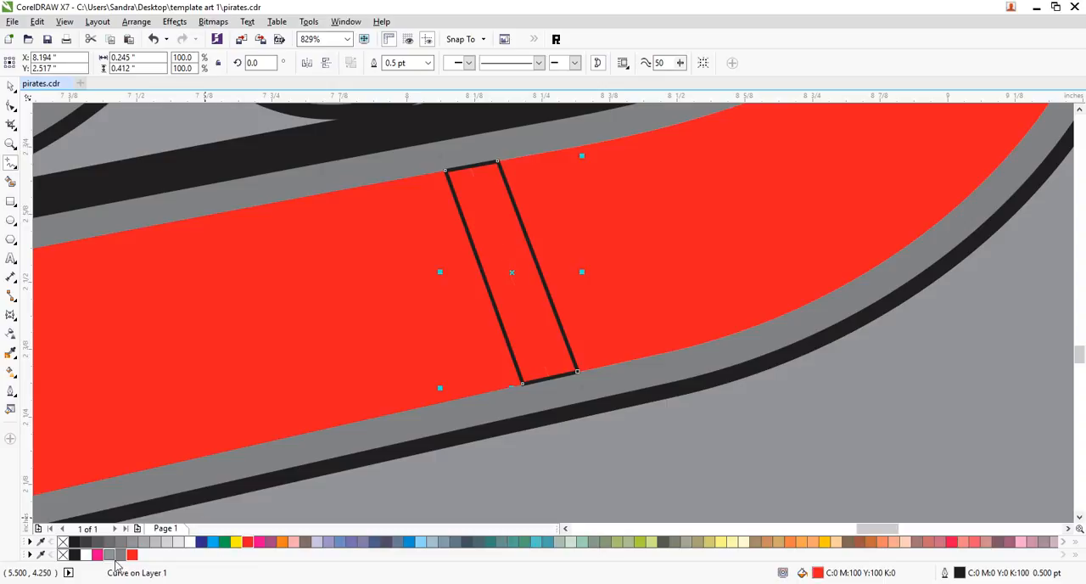
pyautogui.rightClick(63, 542)
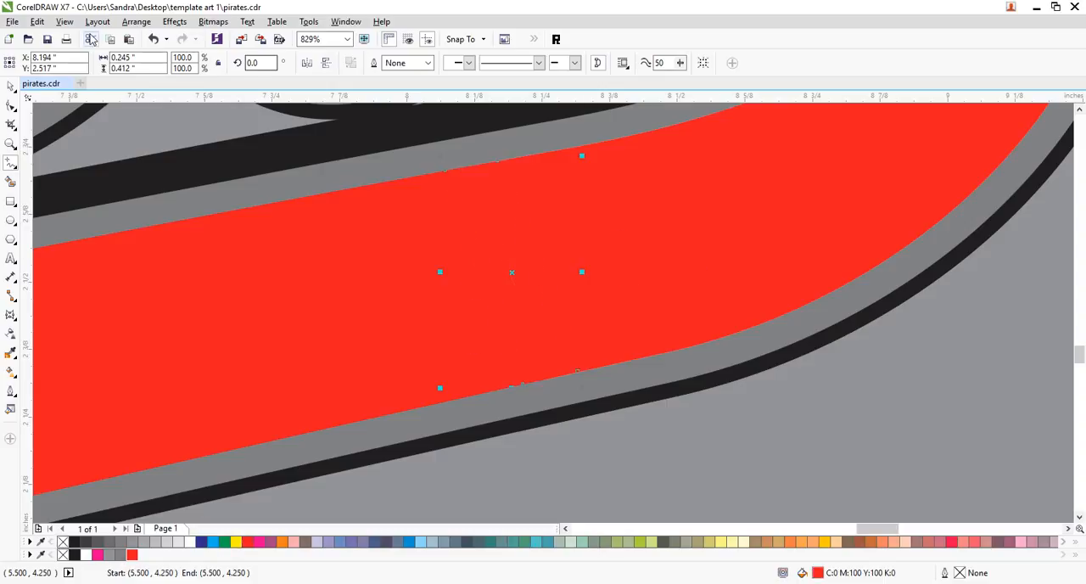
pyautogui.click(11, 144)
pyautogui.scroll(-3, 628, 312)
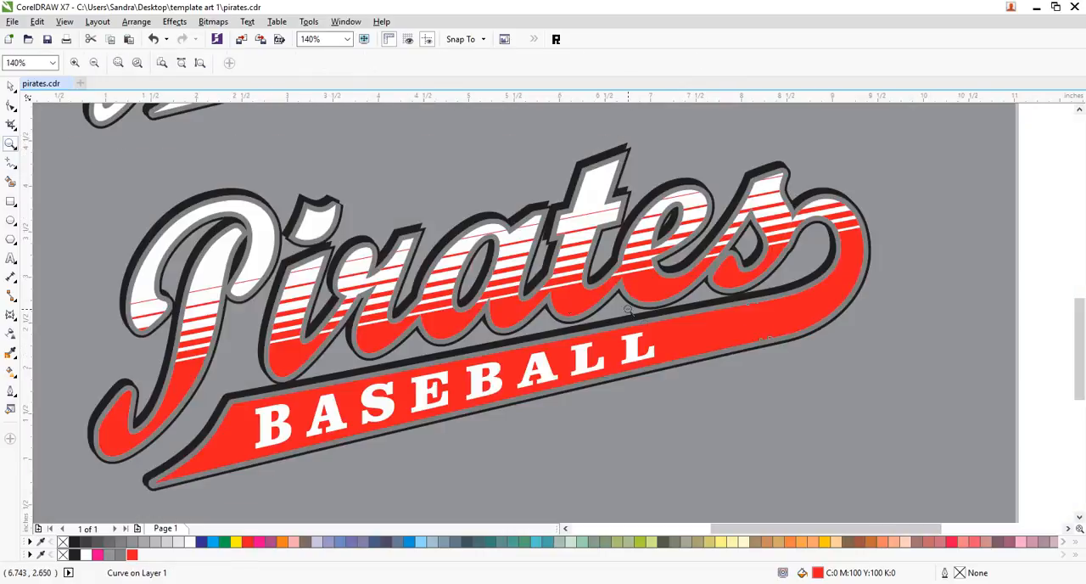
pyautogui.click(10, 86)
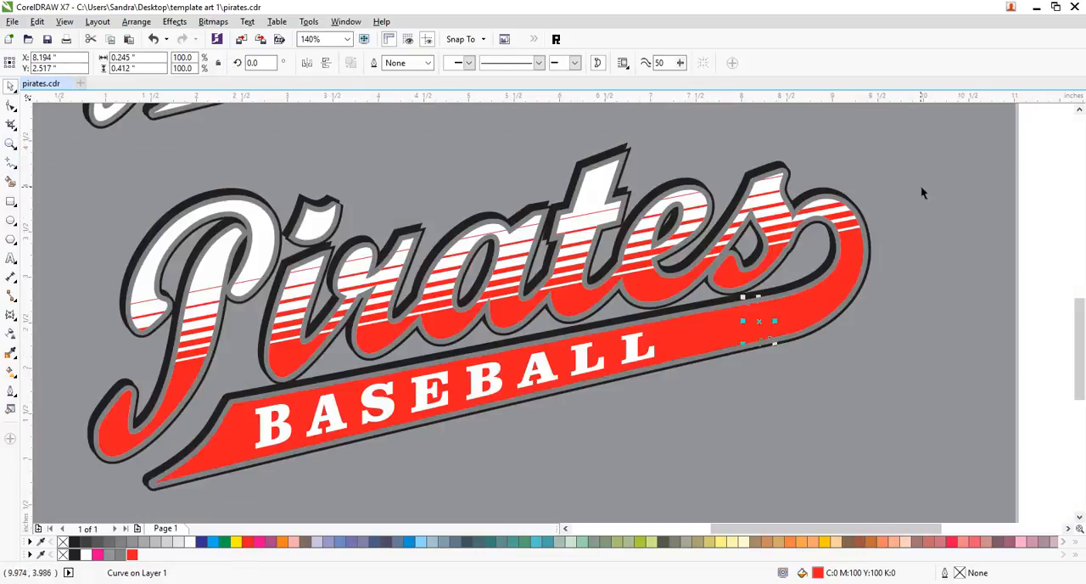
pyautogui.click(917, 184)
pyautogui.hotkey('ctrl', 's')
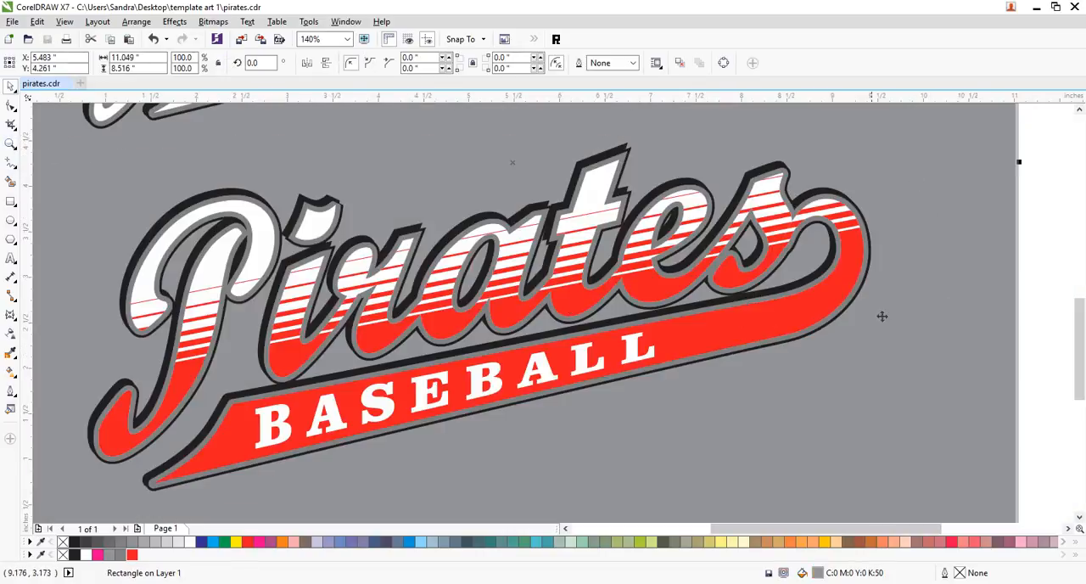
# - Copy the striped PowerClip contents from the Pirates lettering into the Jaguars lettering and deselect it
pyautogui.click(11, 145)
pyautogui.scroll(-1, 976, 254)
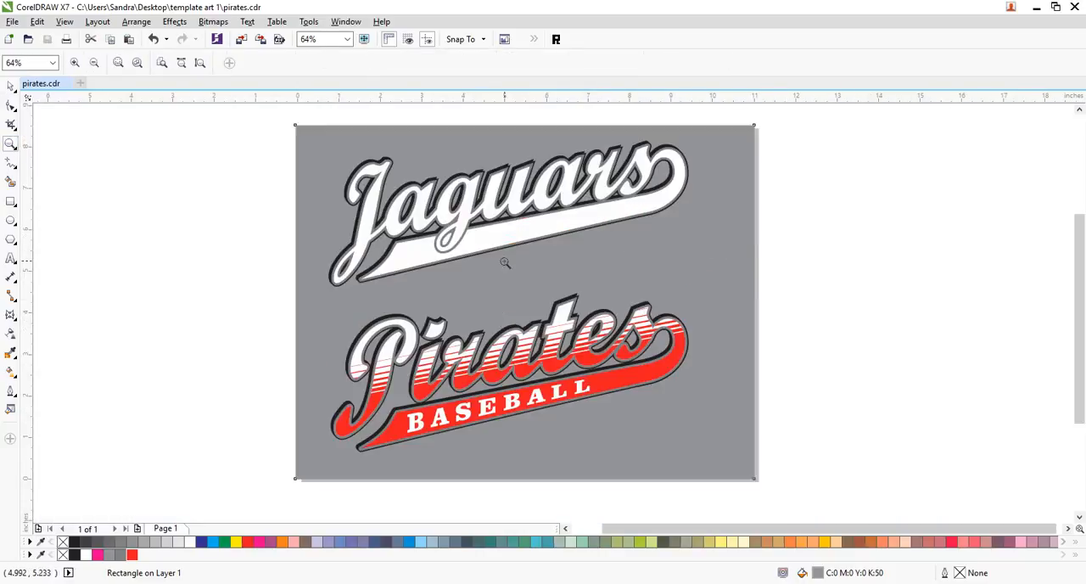
pyautogui.click(9, 88)
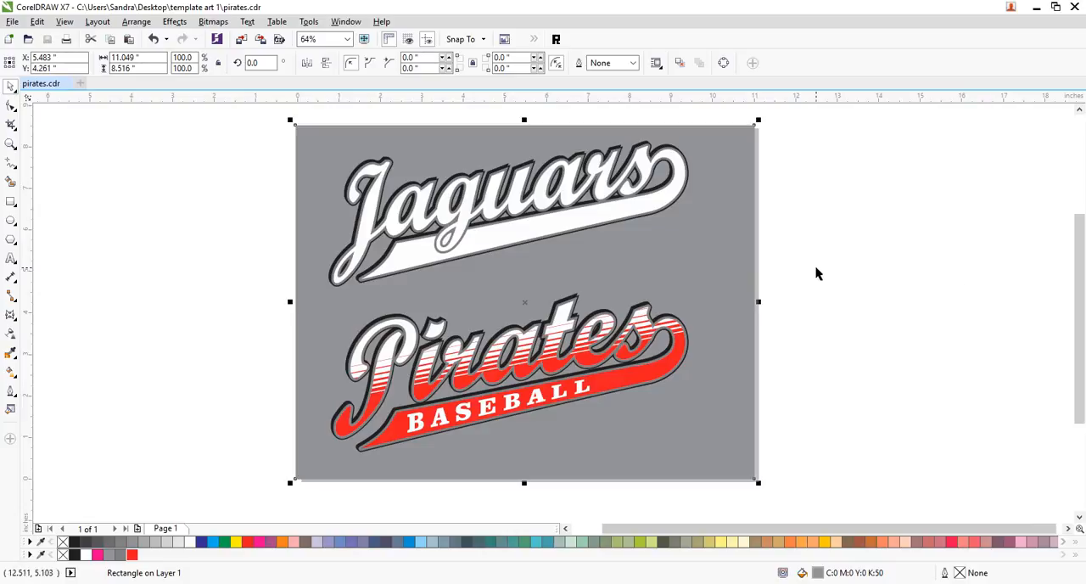
pyautogui.click(807, 300)
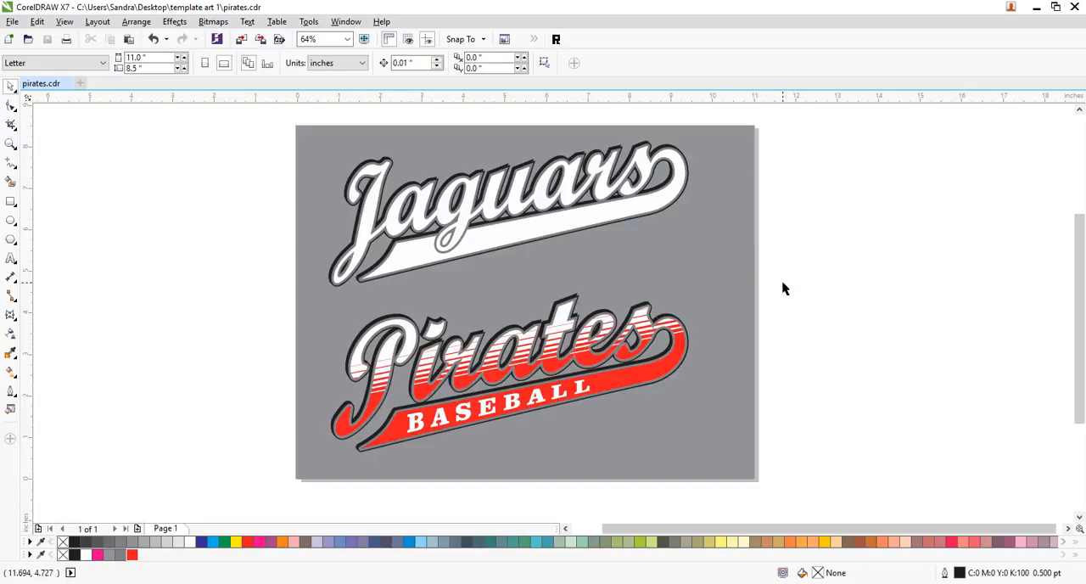
pyautogui.click(644, 325)
pyautogui.rightClick(643, 325)
pyautogui.press('Escape')
pyautogui.click(605, 190)
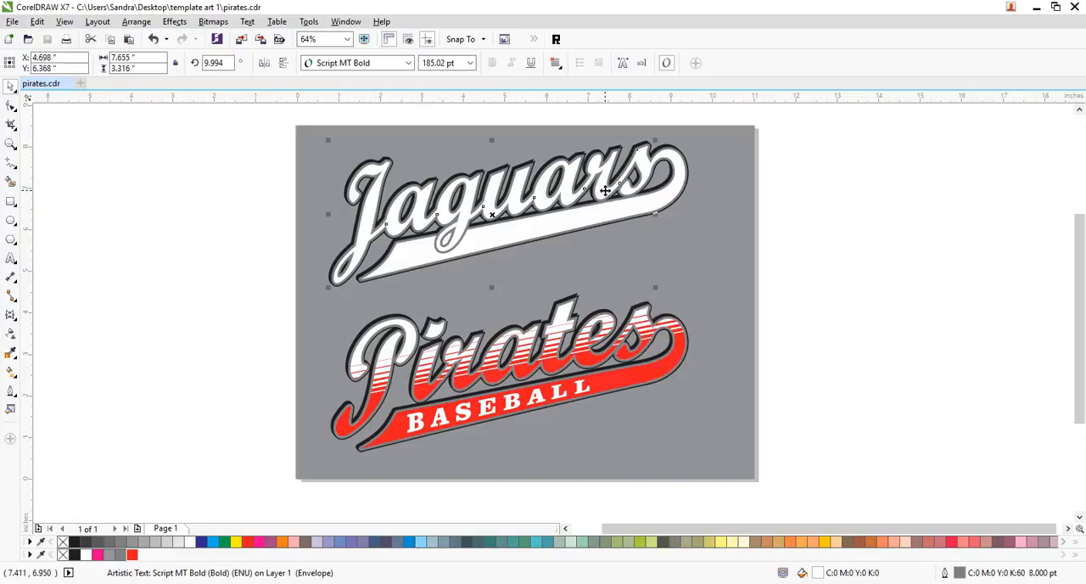
pyautogui.click(175, 21)
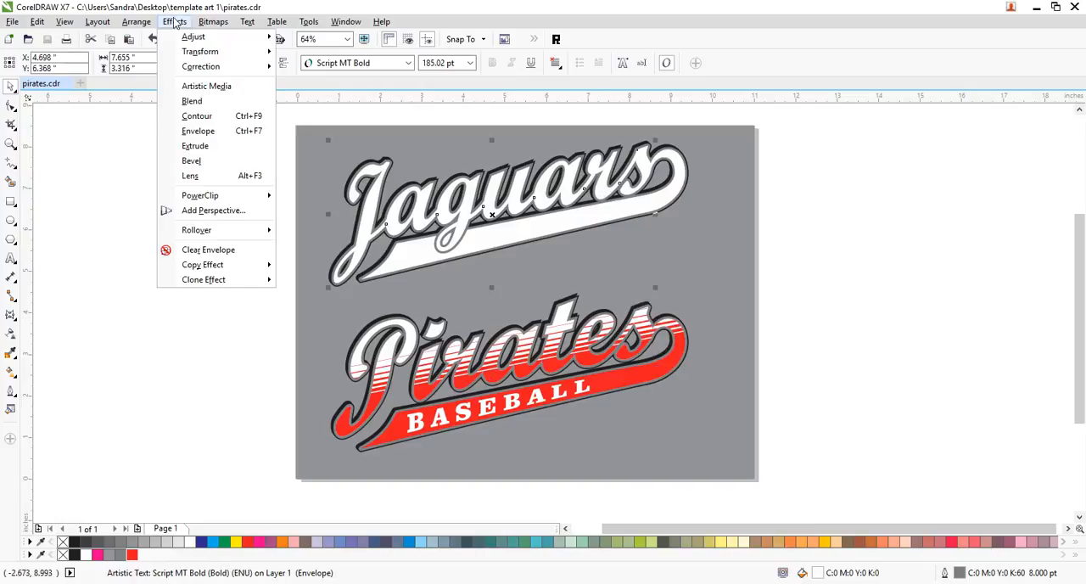
pyautogui.moveTo(202, 202)
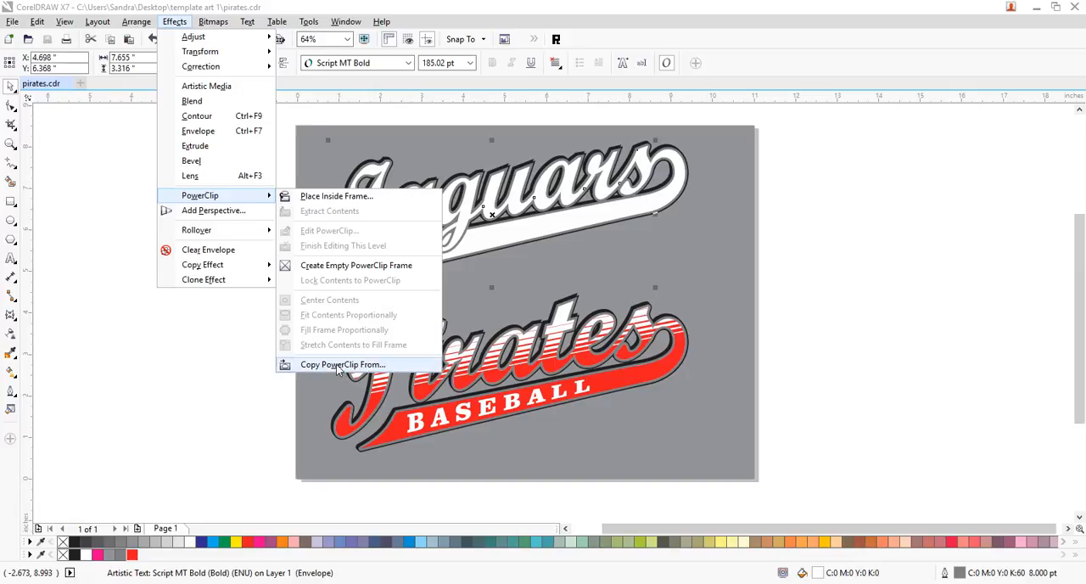
pyautogui.click(326, 365)
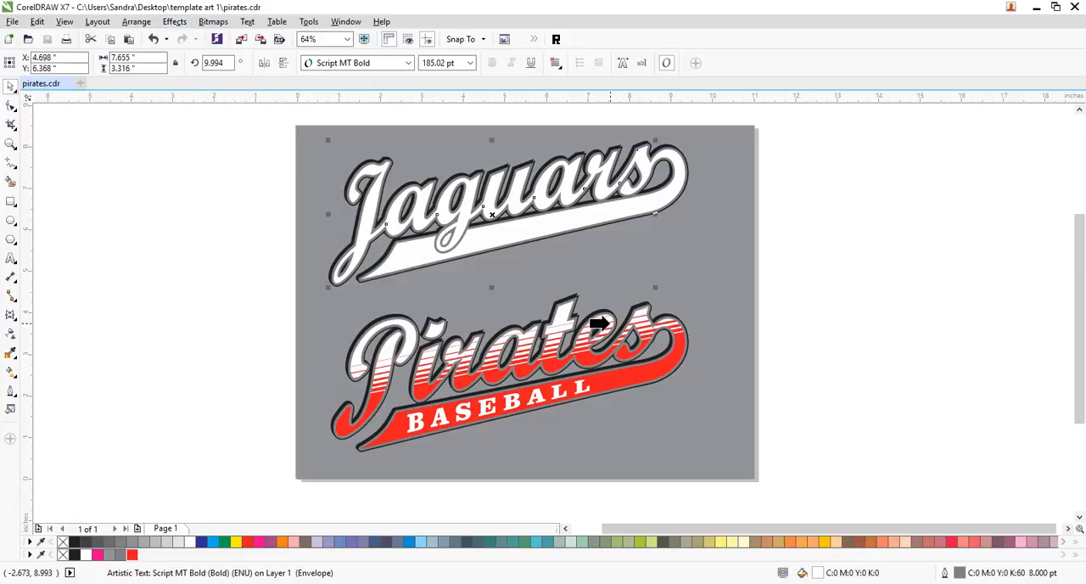
pyautogui.click(604, 323)
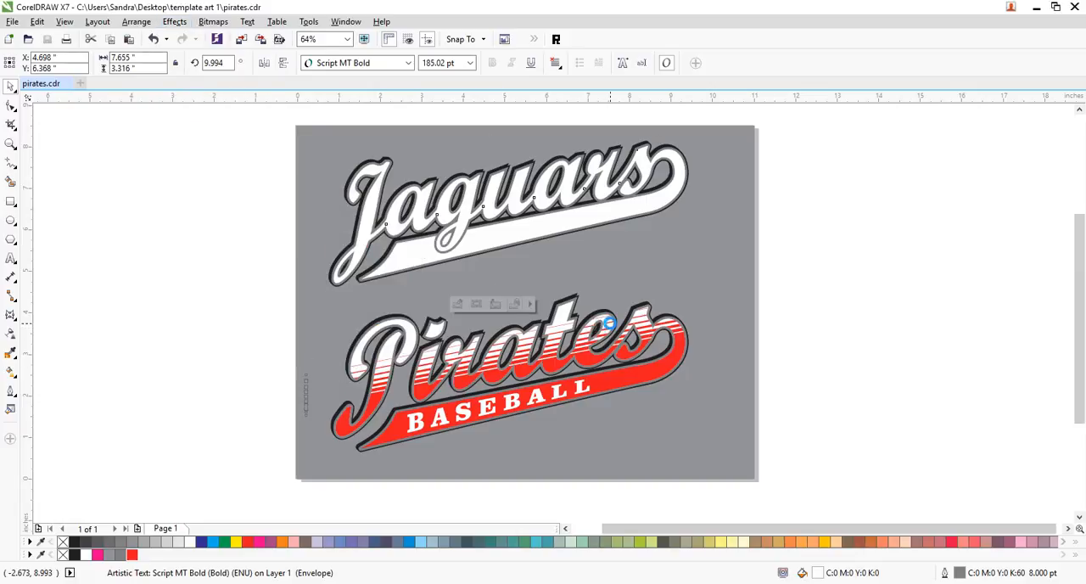
pyautogui.click(926, 238)
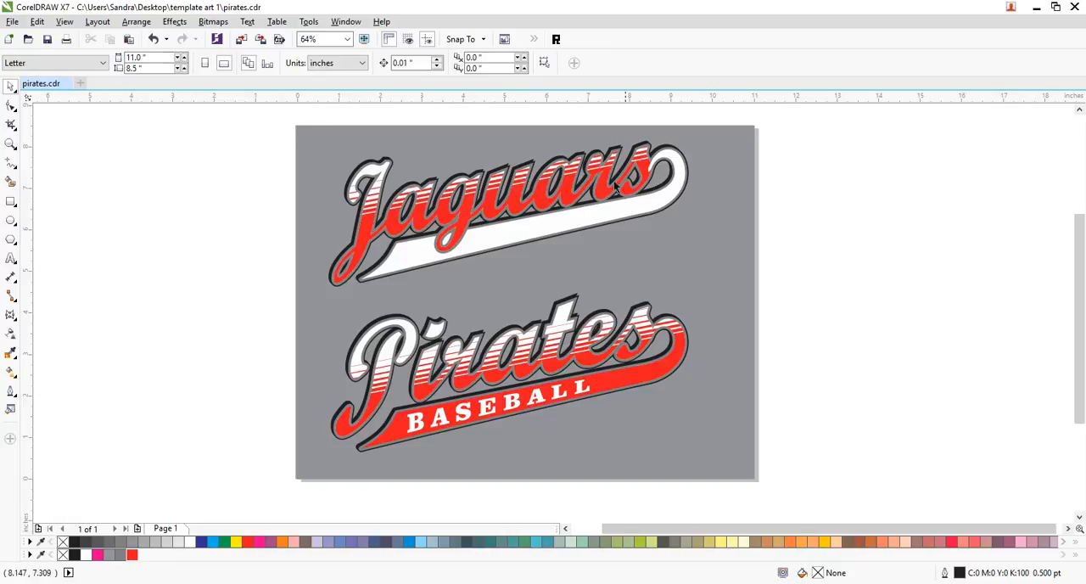
# - Shift the striped group inside the Jaguars PowerClip down by about 0.44 inches, finish editing the contents and deselect
pyautogui.click(641, 166)
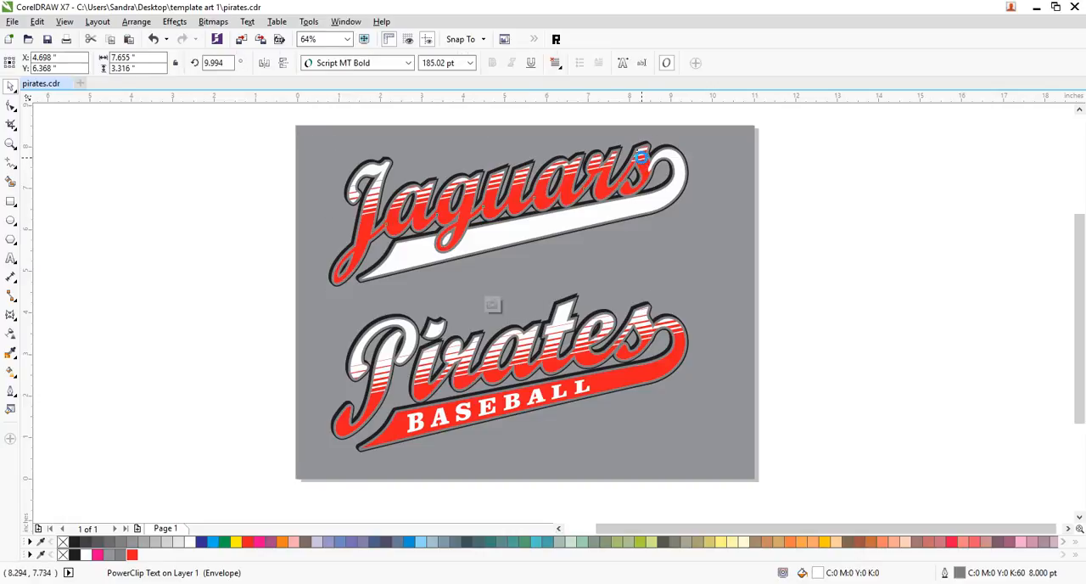
pyautogui.keyDown('ctrl'); pyautogui.click(642, 163); pyautogui.keyUp('ctrl')
pyautogui.click(693, 194)
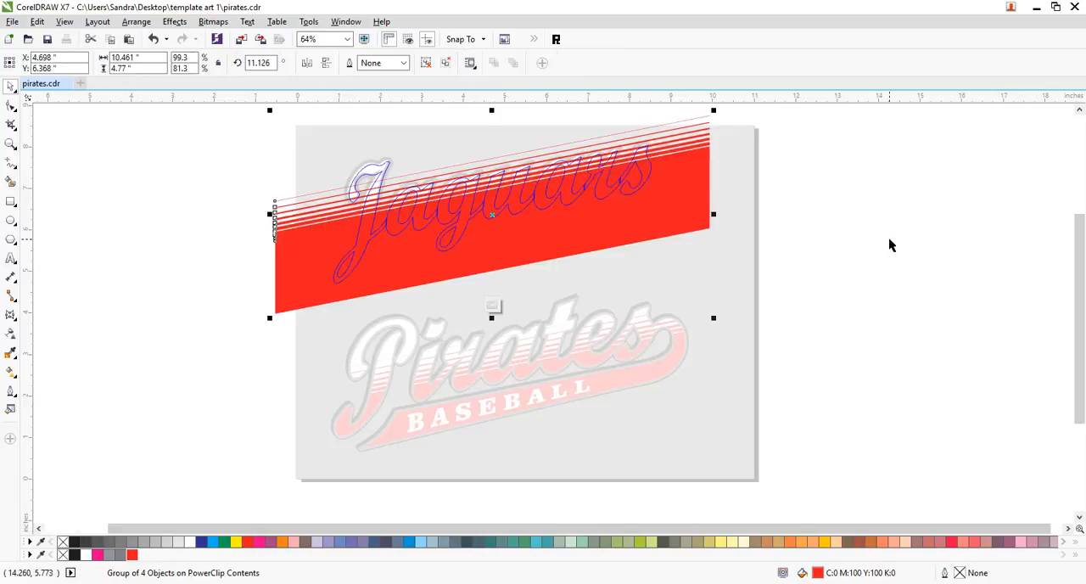
pyautogui.press('Down')
pyautogui.press('Down')
pyautogui.press('Down')
pyautogui.press('Down')
pyautogui.press('Down')
pyautogui.press('Down')
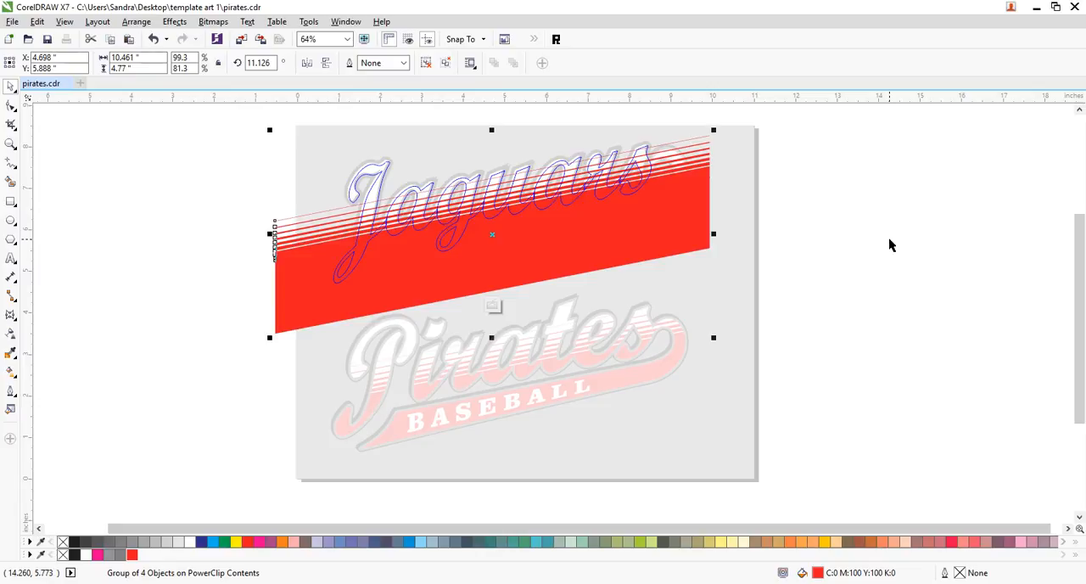
pyautogui.press('Up')
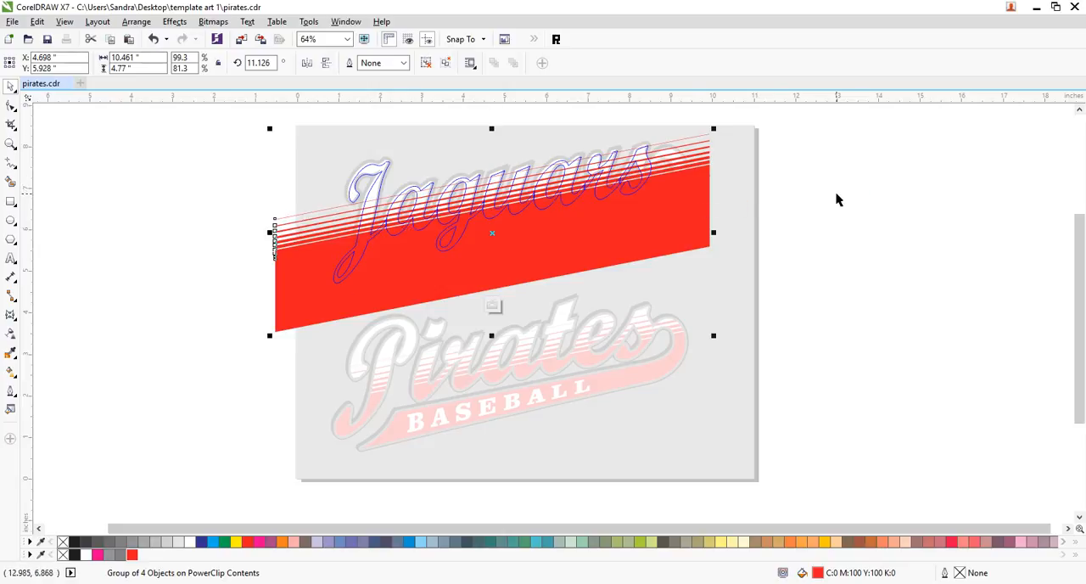
pyautogui.keyDown('ctrl'); pyautogui.click(815, 202); pyautogui.keyUp('ctrl')
pyautogui.click(951, 183)
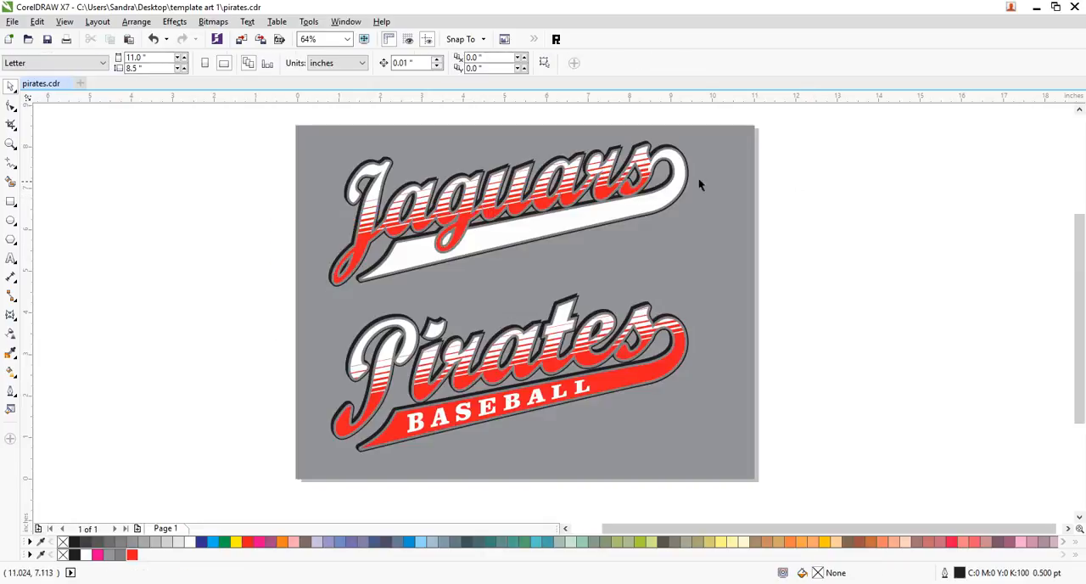
# - Copy the striped PowerClip contents from the Jaguars lettering into the end curl of the Jaguars swoosh and deselect it
pyautogui.moveTo(639, 156); pyautogui.dragTo(672, 156)
pyautogui.click(986, 163)
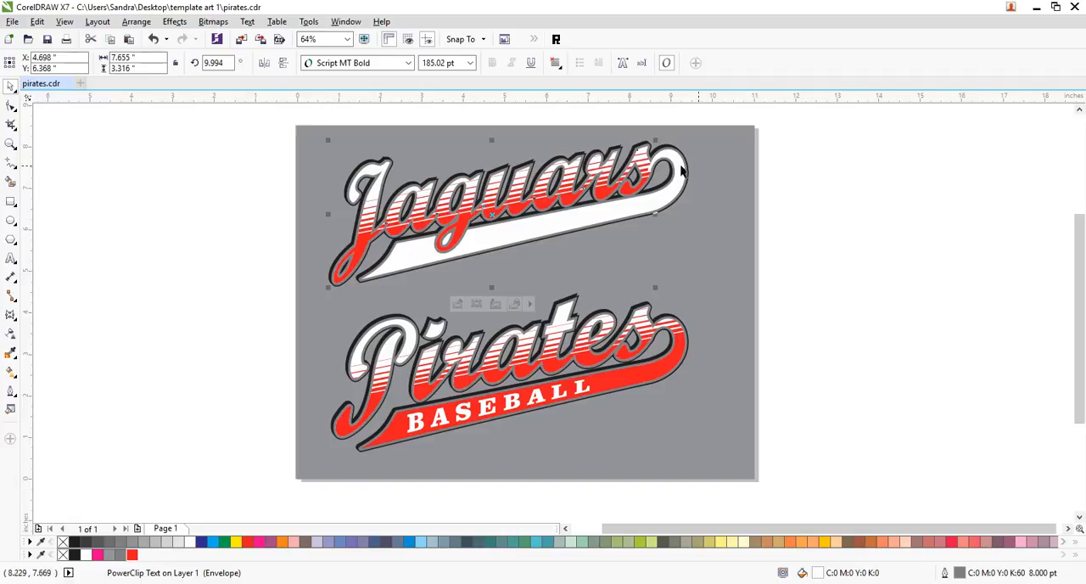
pyautogui.click(678, 162)
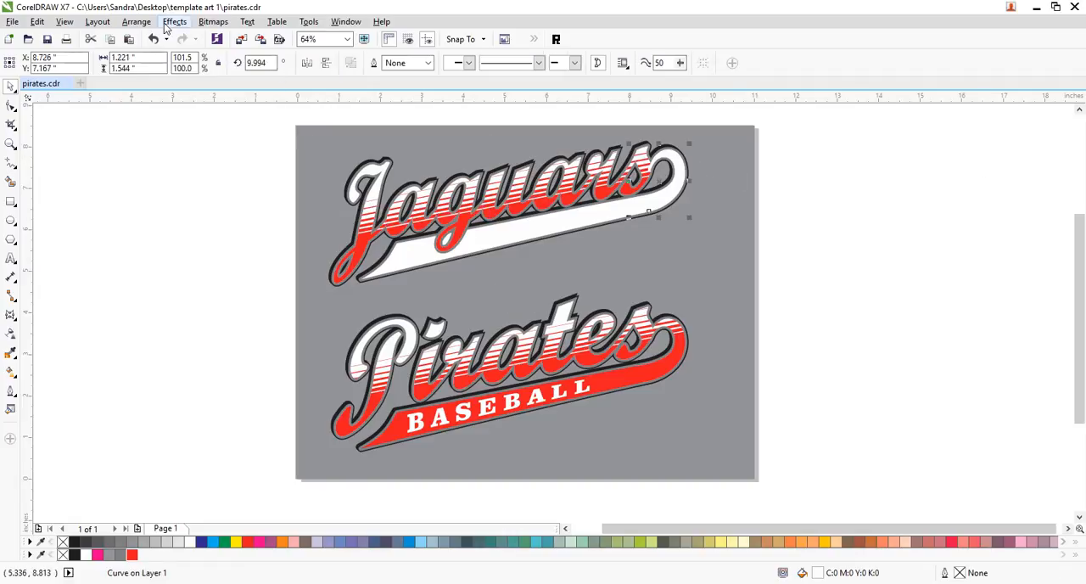
pyautogui.click(173, 21)
pyautogui.moveTo(223, 197)
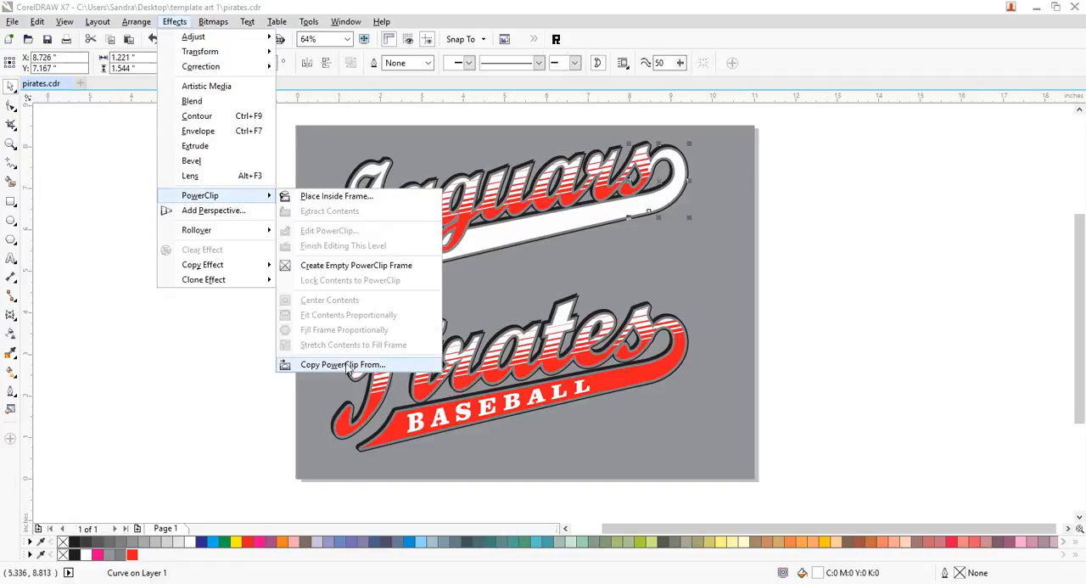
pyautogui.click(348, 365)
pyautogui.click(637, 165)
pyautogui.click(846, 186)
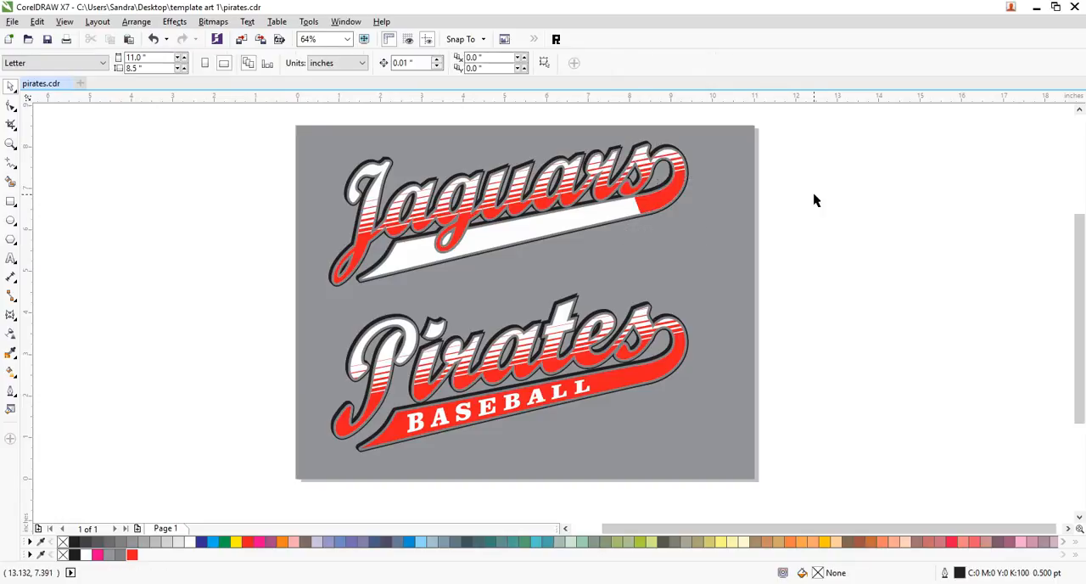
# - Fill the straight part of the Jaguars swoosh with red and clear the selection
pyautogui.click(600, 215)
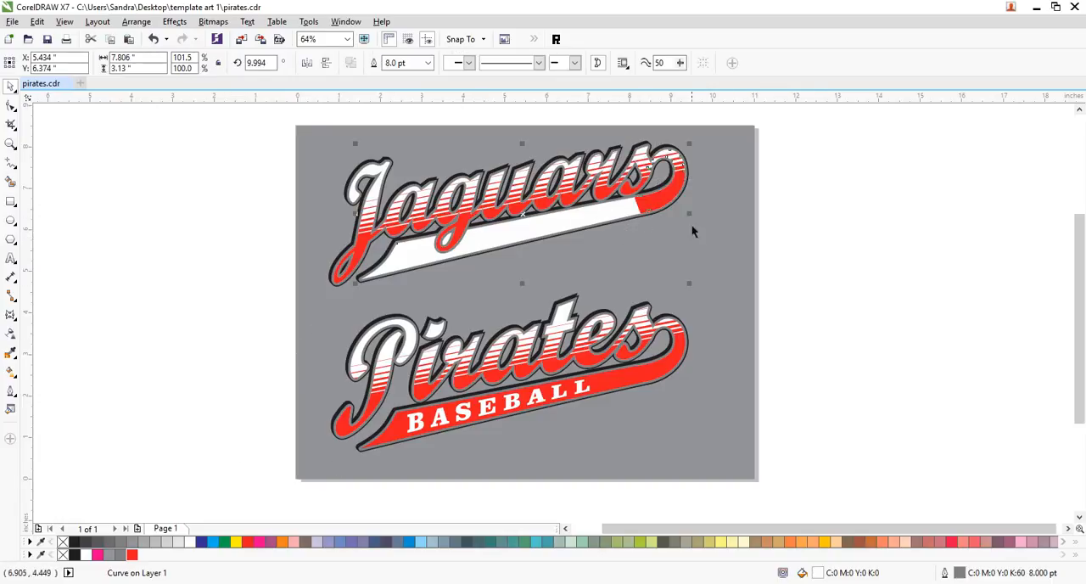
pyautogui.click(248, 542)
pyautogui.click(749, 293)
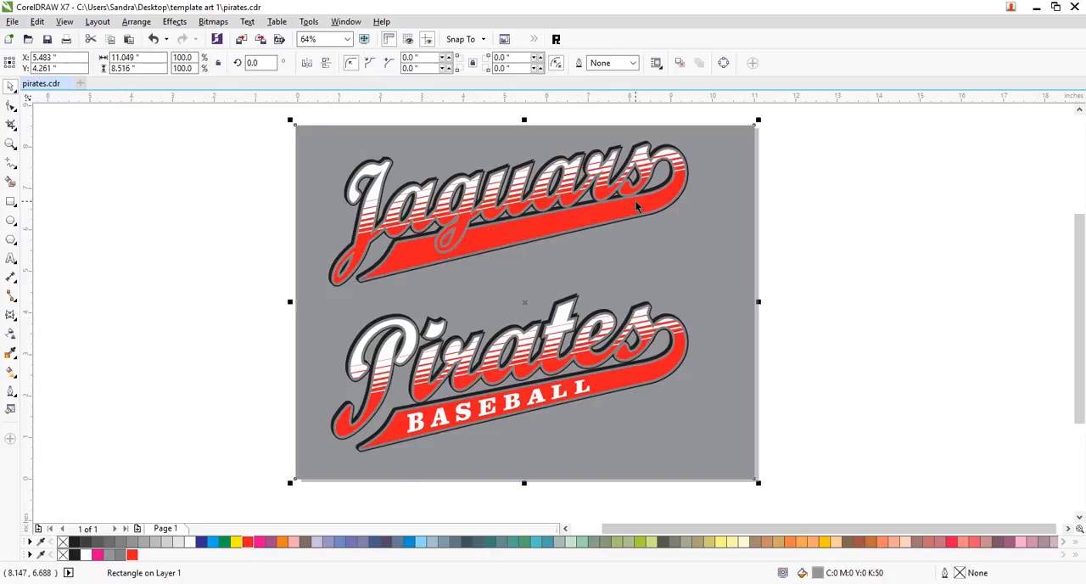
pyautogui.click(795, 340)
# - Place a copy of the Pirates swoosh's red seam patch over the matching seam on the Jaguars swoosh and deselect it
pyautogui.click(645, 376)
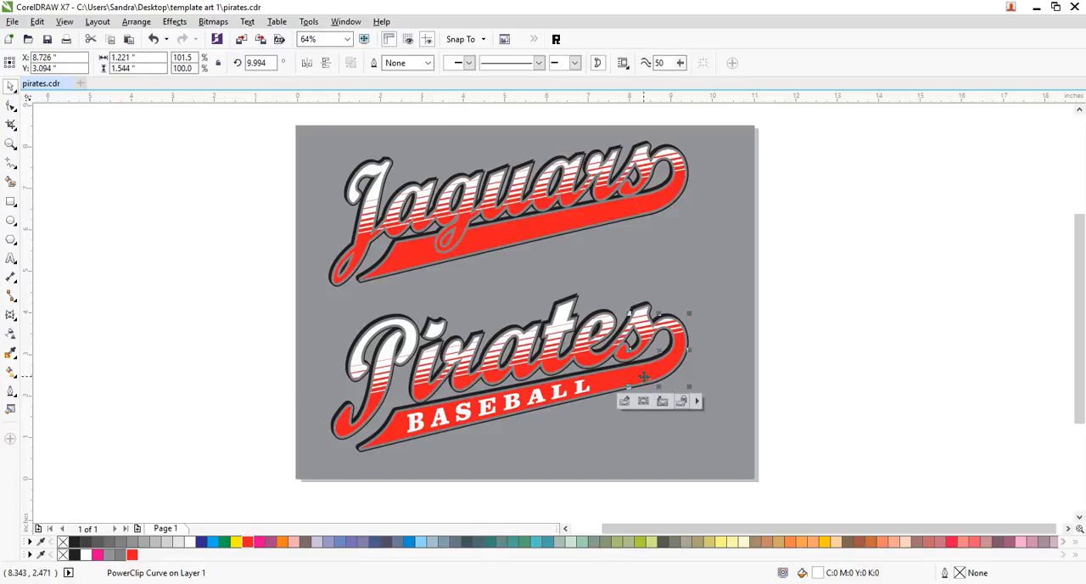
pyautogui.keyDown('ctrl'); pyautogui.click(644, 375); pyautogui.keyUp('ctrl')
pyautogui.keyDown('ctrl'); pyautogui.click(806, 363); pyautogui.keyUp('ctrl')
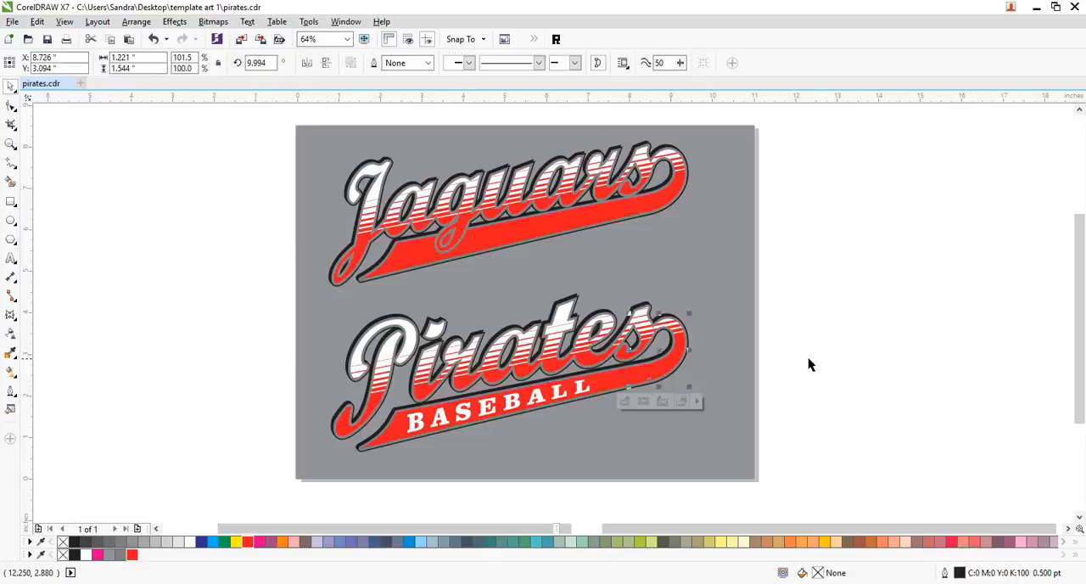
pyautogui.click(805, 439)
pyautogui.click(637, 376)
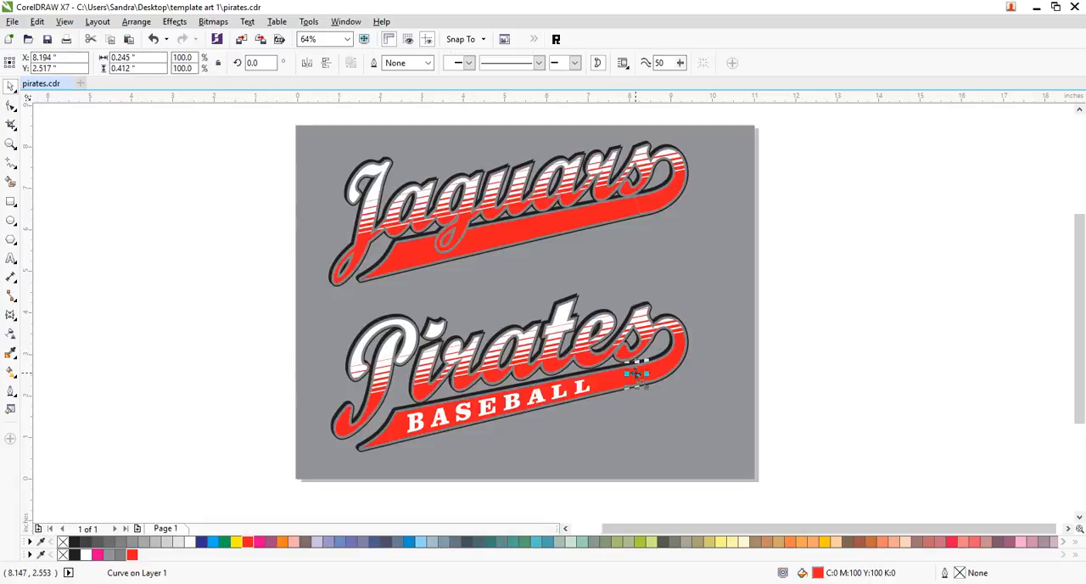
pyautogui.moveTo(629, 284); pyautogui.dragTo(637, 206)
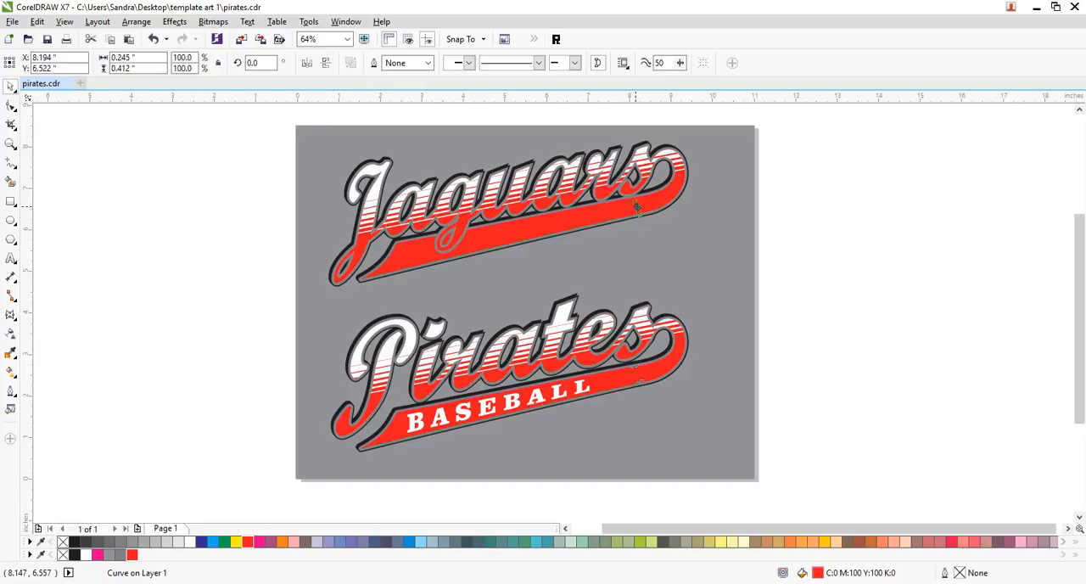
pyautogui.click(878, 244)
# - Shift the copied patch slightly to fit within the Jaguars swoosh's edges, centred at about X 8.19, Y 6.59 inches, and save the document
pyautogui.click(11, 144)
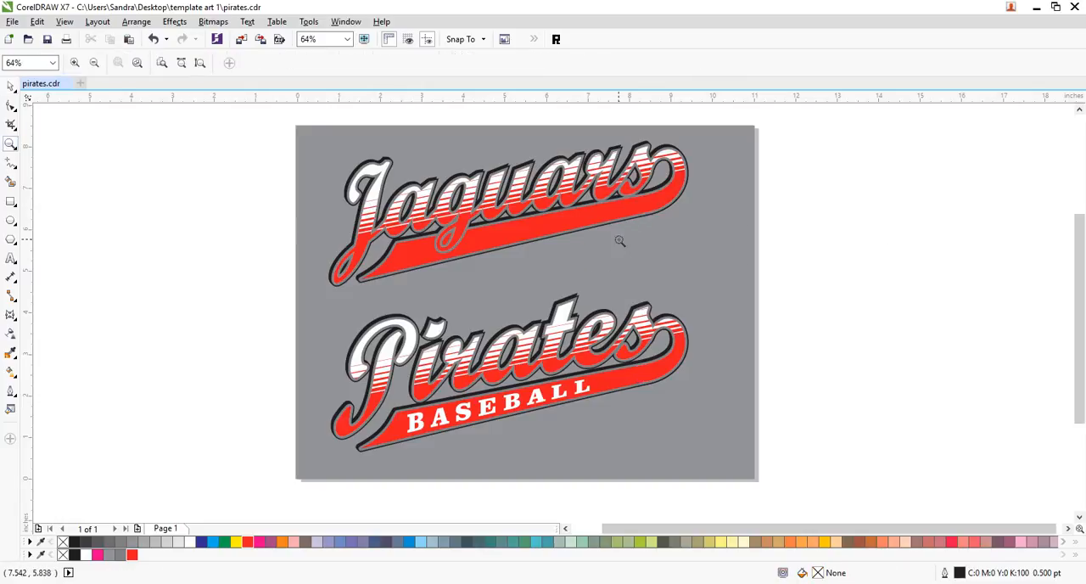
pyautogui.moveTo(594, 175); pyautogui.dragTo(659, 219)
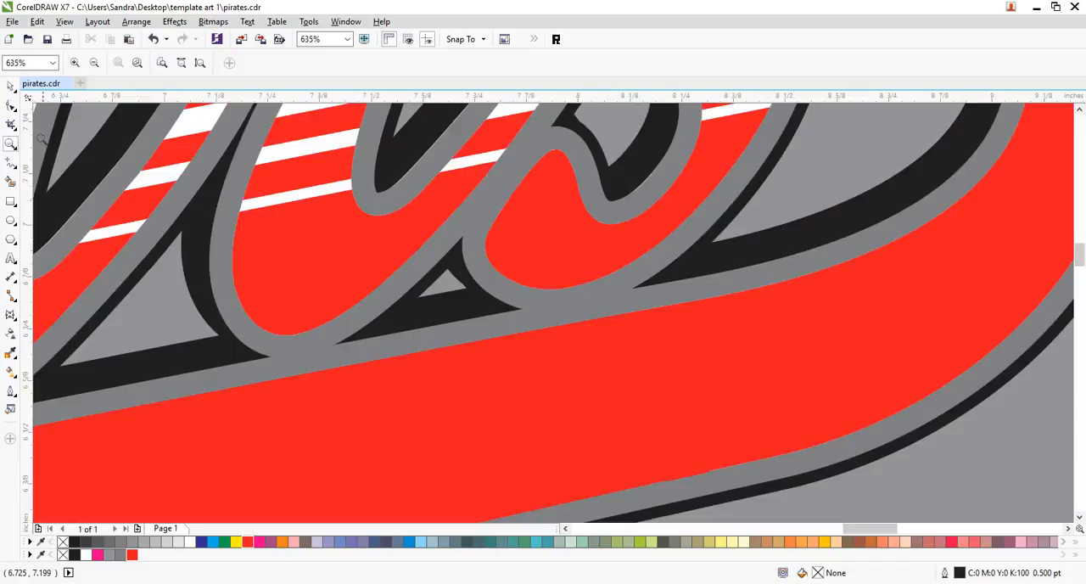
pyautogui.click(10, 86)
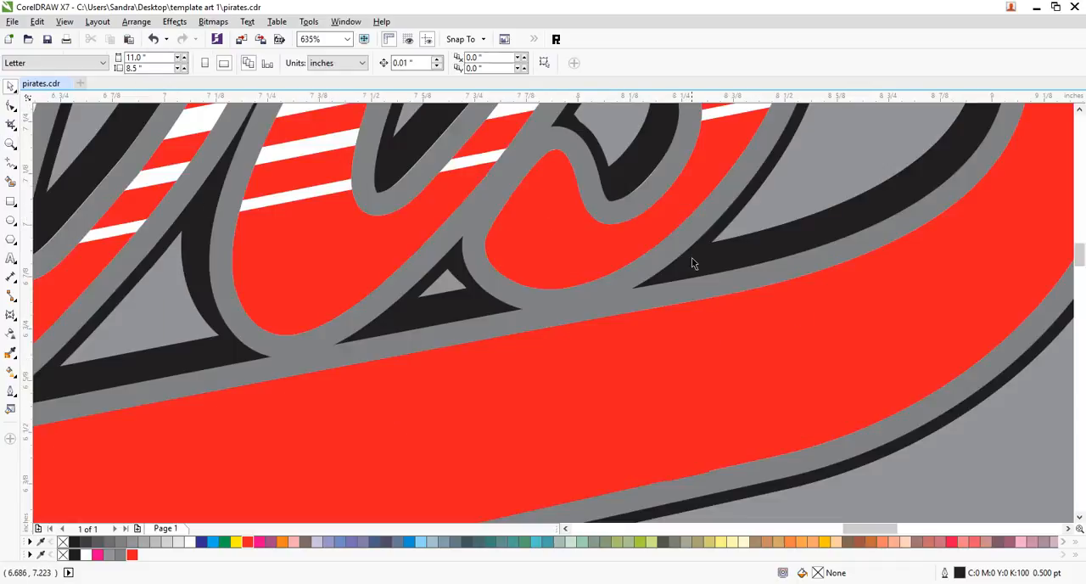
pyautogui.click(694, 457)
pyautogui.moveTo(693, 457); pyautogui.dragTo(688, 453)
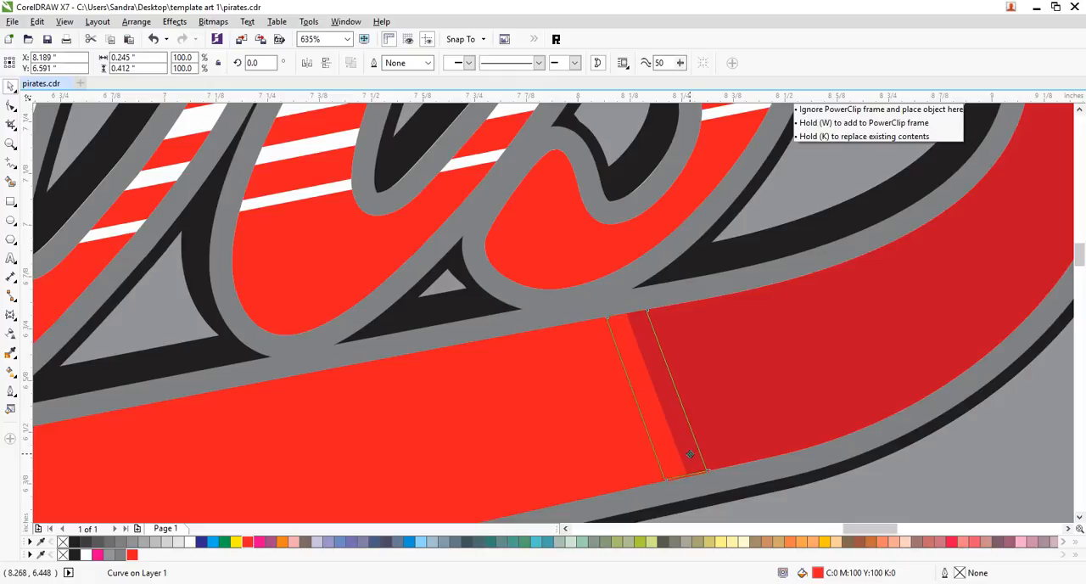
pyautogui.moveTo(690, 454); pyautogui.dragTo(688, 453)
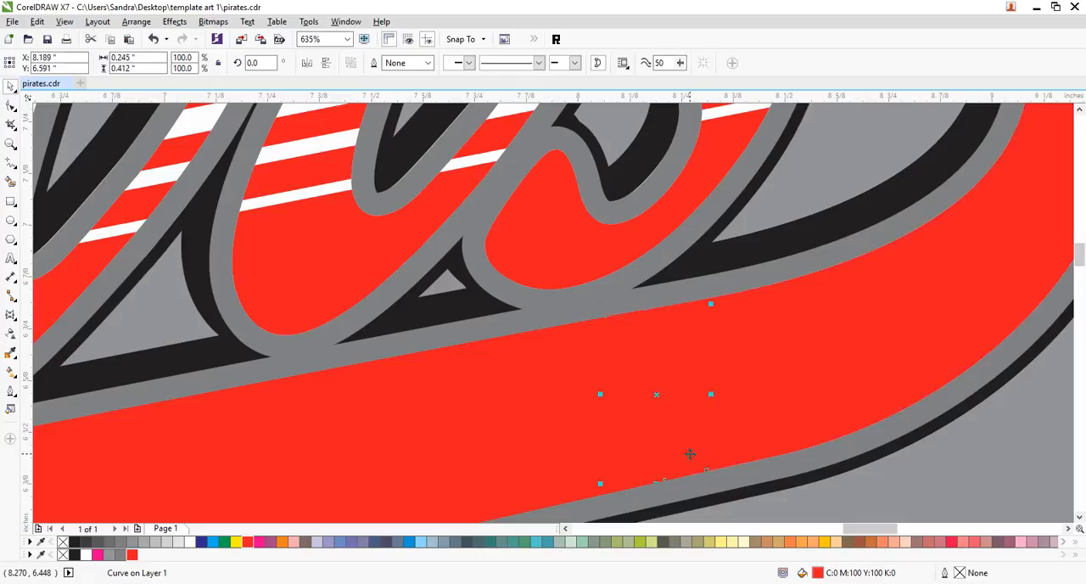
pyautogui.click(11, 143)
pyautogui.click(181, 63)
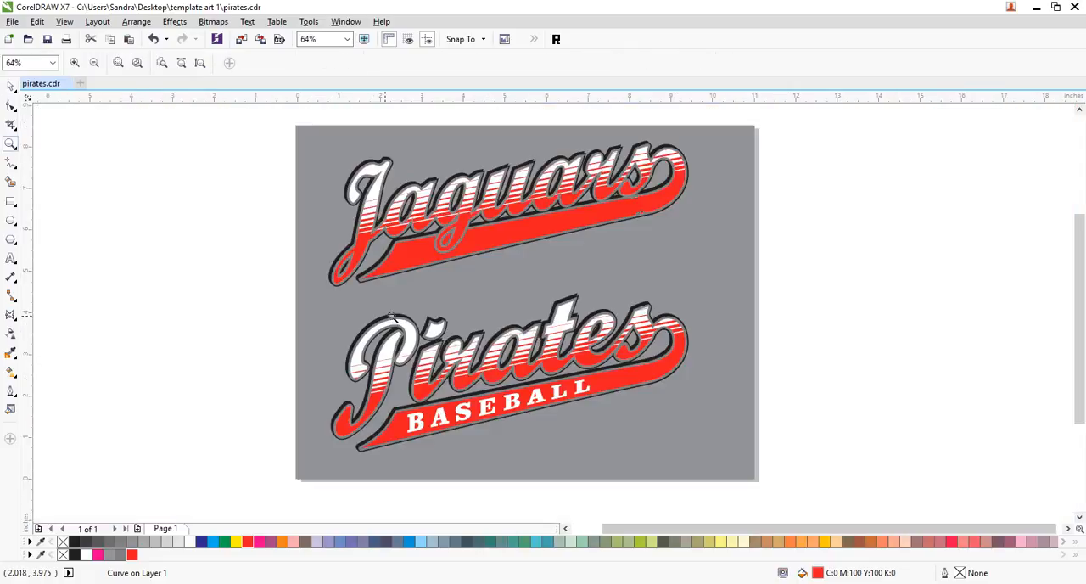
pyautogui.click(10, 88)
pyautogui.click(907, 299)
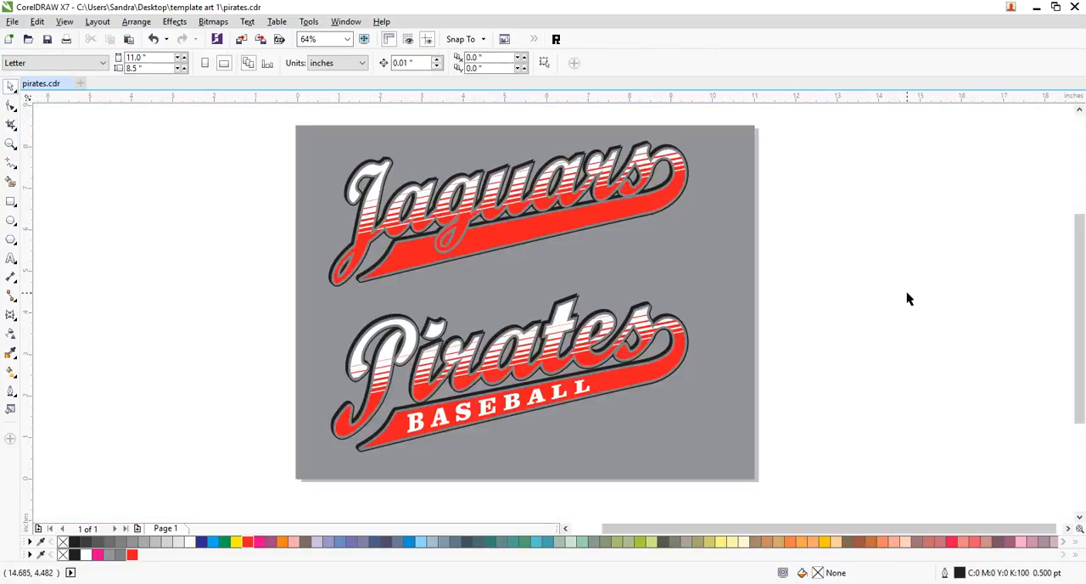
pyautogui.hotkey('ctrl', 's')
# - Copy the white "BASEBALL" text from the Pirates swoosh into the Jaguars swoosh, centred at about X 4.85, Y 5.83 inches
pyautogui.click(465, 412)
pyautogui.moveTo(465, 412); pyautogui.dragTo(457, 241)
pyautogui.click(883, 242)
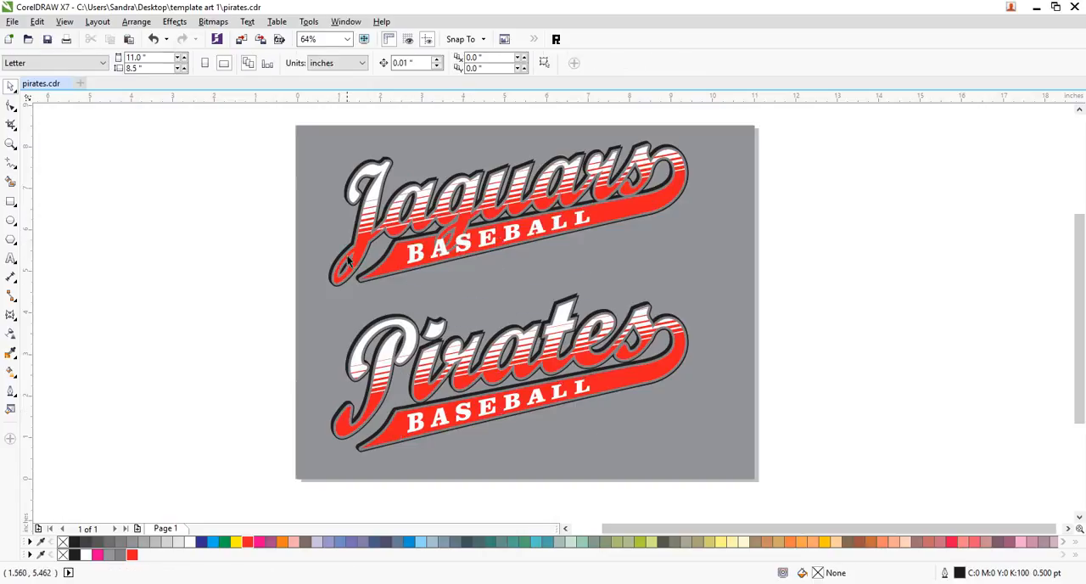
# - Reorder the Jaguars "BASEBALL" text so it sits behind the Jaguars lettering but in front of the red swoosh, and deselect it
pyautogui.click(467, 249)
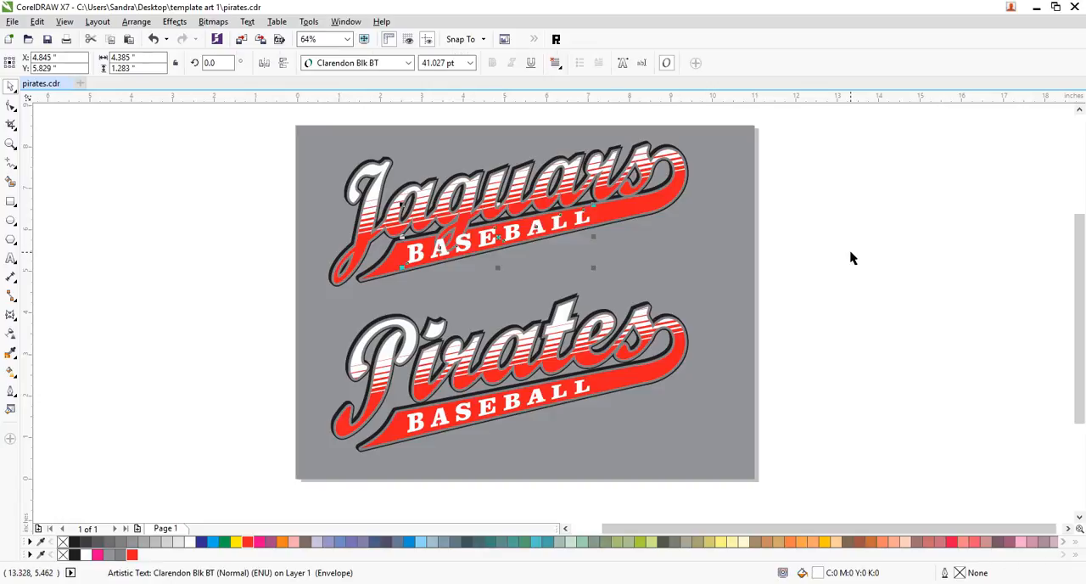
pyautogui.hotkey('ctrl', 'pagedown')
pyautogui.hotkey('ctrl', 'pagedown')
pyautogui.hotkey('ctrl', 'pagedown')
pyautogui.hotkey('ctrl', 'pagedown')
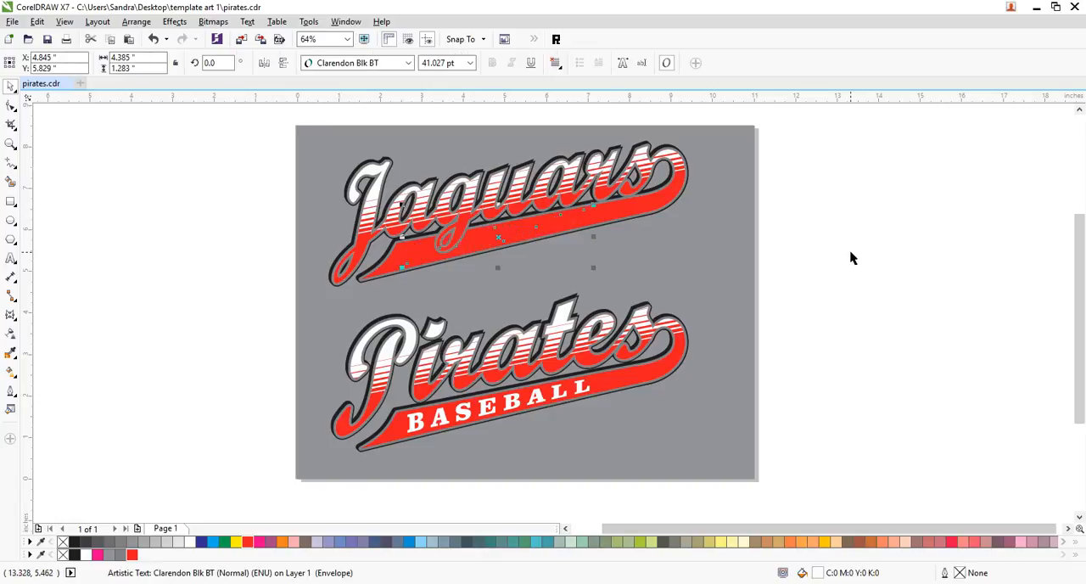
pyautogui.hotkey('ctrl', 'pageup')
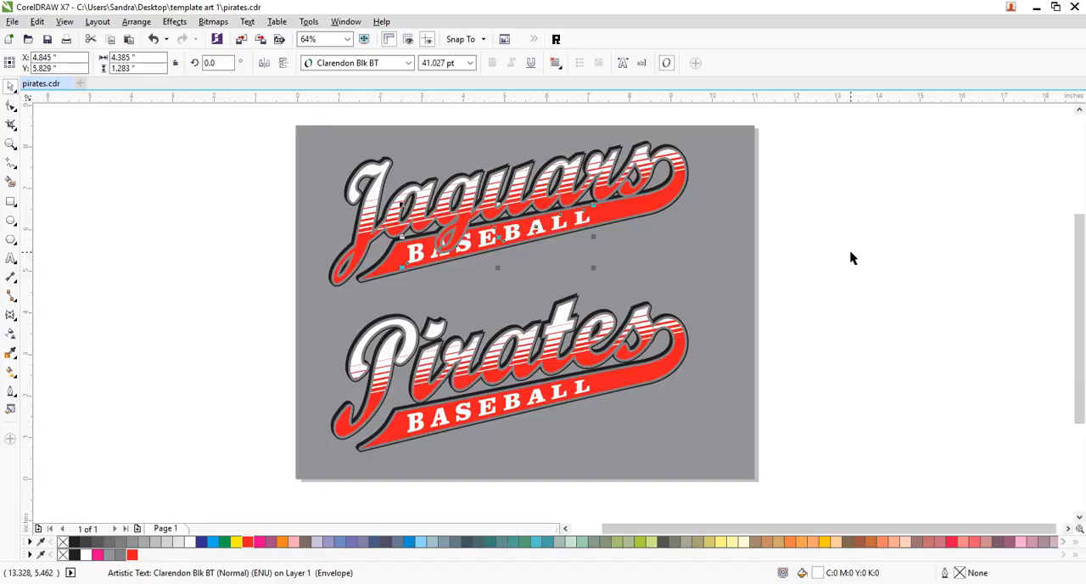
pyautogui.press('Escape')
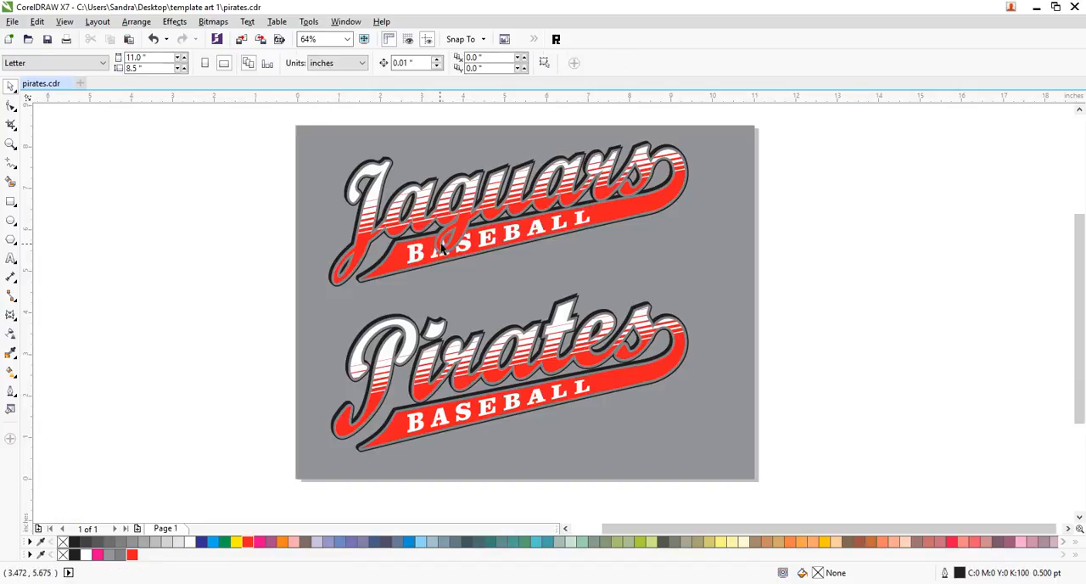
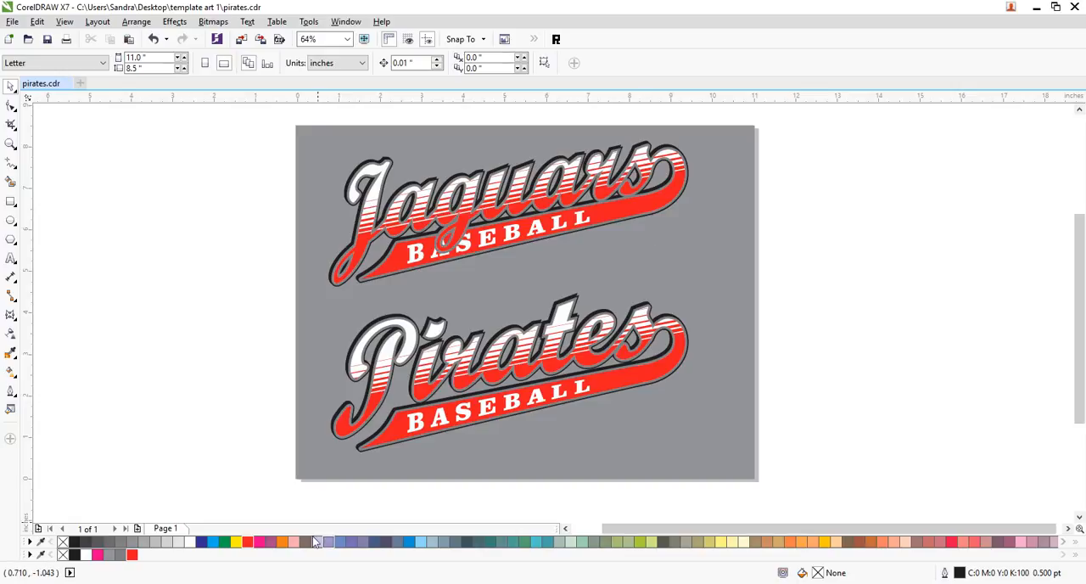
pyautogui.click(504, 583)
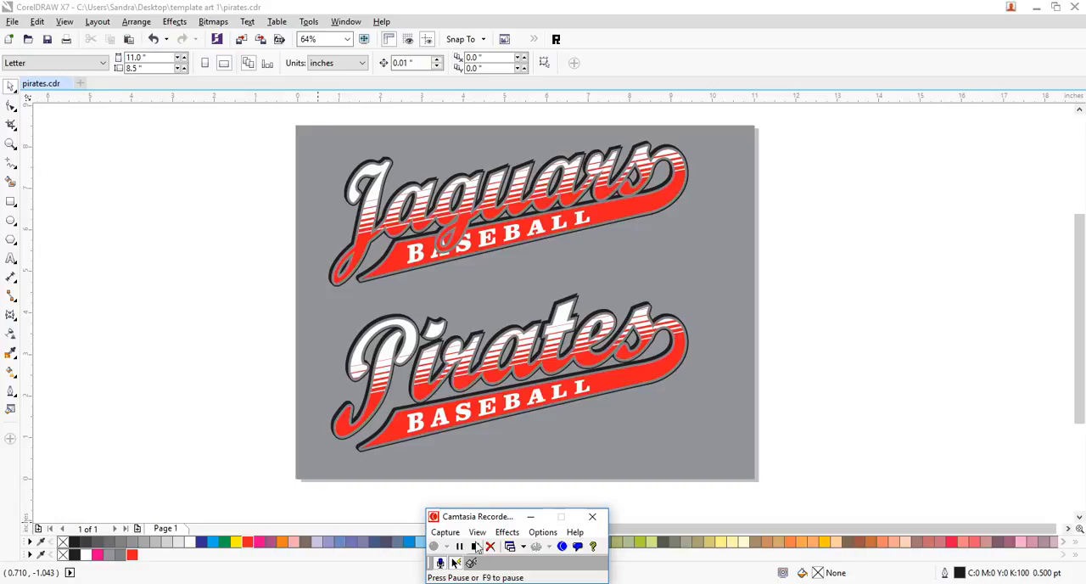
pyautogui.click(459, 547)
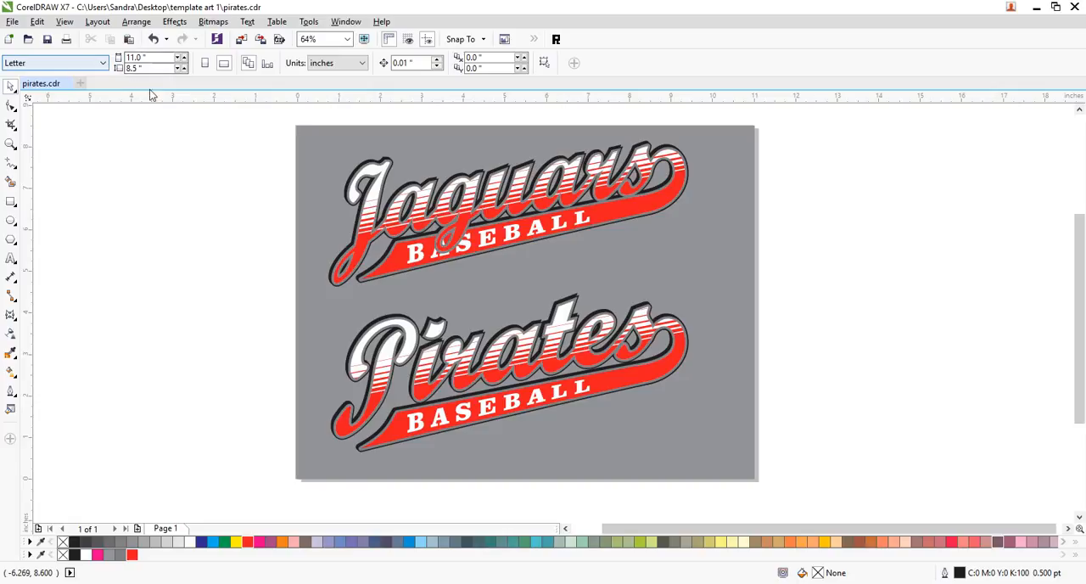
# - Open the recent file "template video art 1.cdr" and copy the complete baseball artwork
pyautogui.click(16, 23)
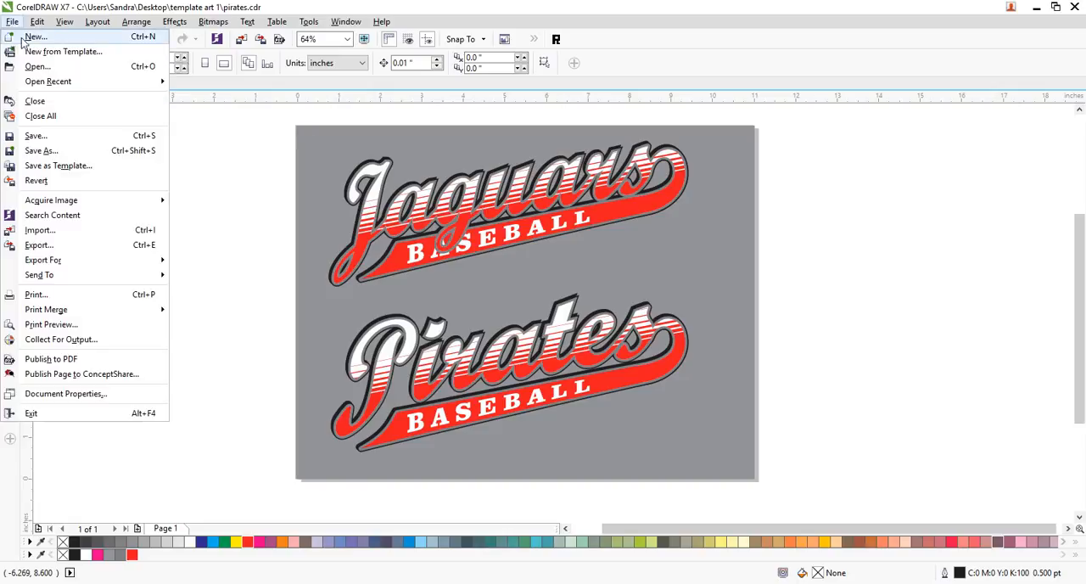
pyautogui.moveTo(48, 91)
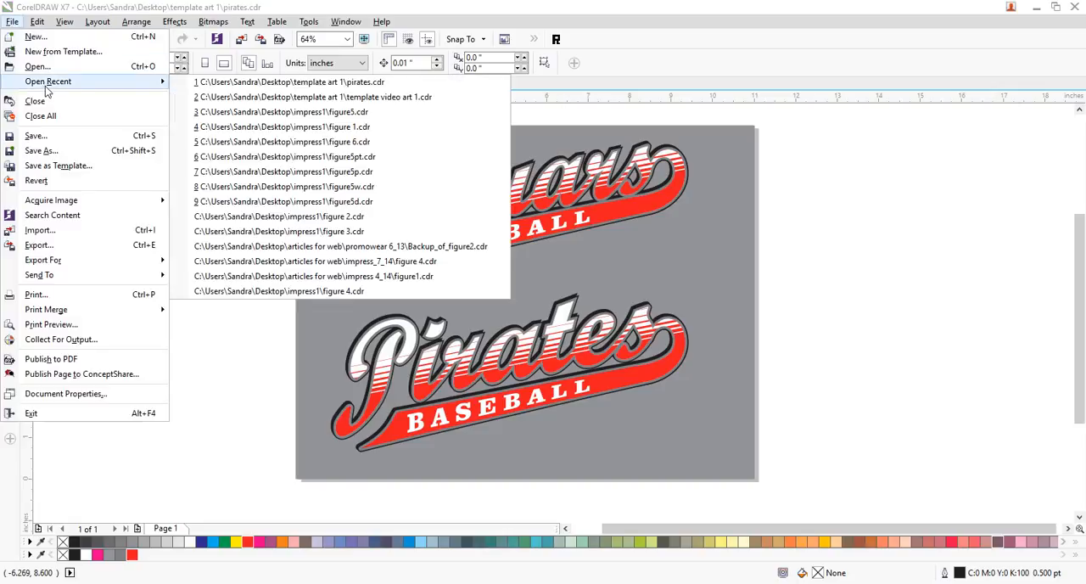
pyautogui.click(297, 97)
pyautogui.moveTo(670, 236); pyautogui.dragTo(415, 399)
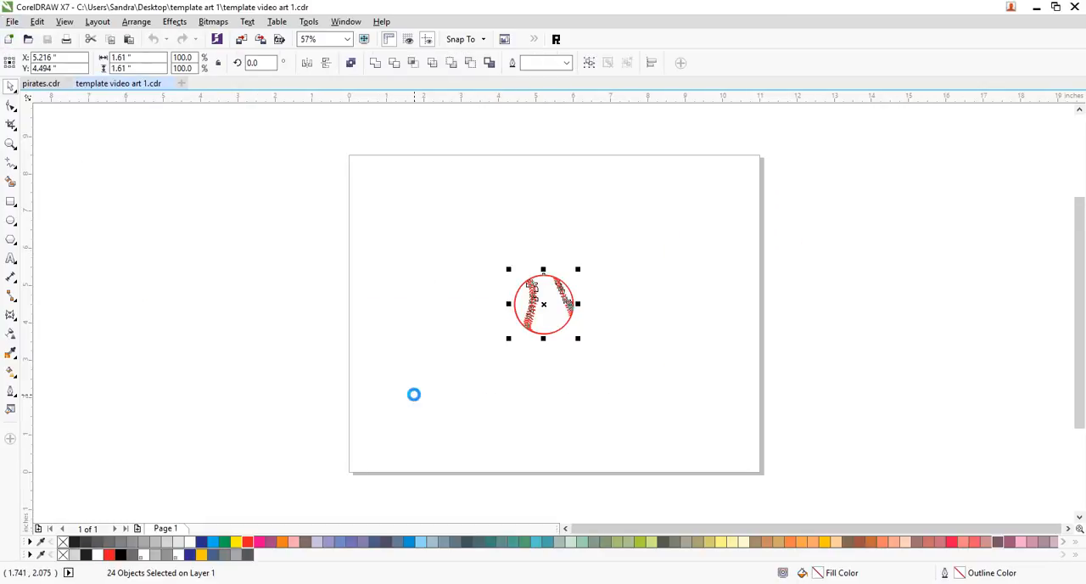
# - Paste the baseball artwork into pirates.cdr, place it at about X 10.51, Y 5.36 inches and deselect it
pyautogui.click(40, 83)
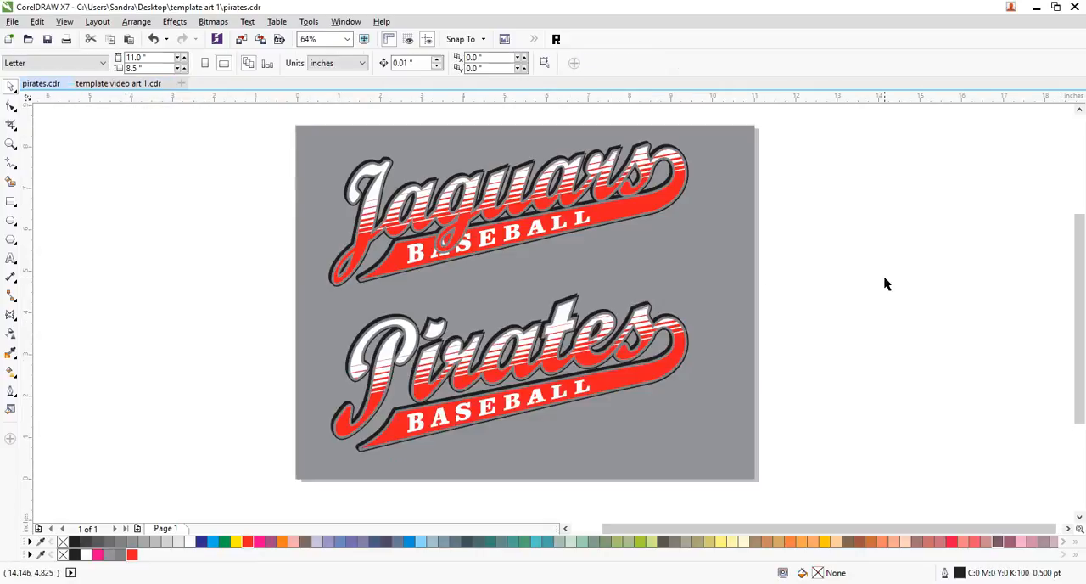
pyautogui.hotkey('ctrl', 'v')
pyautogui.moveTo(510, 307); pyautogui.dragTo(732, 272)
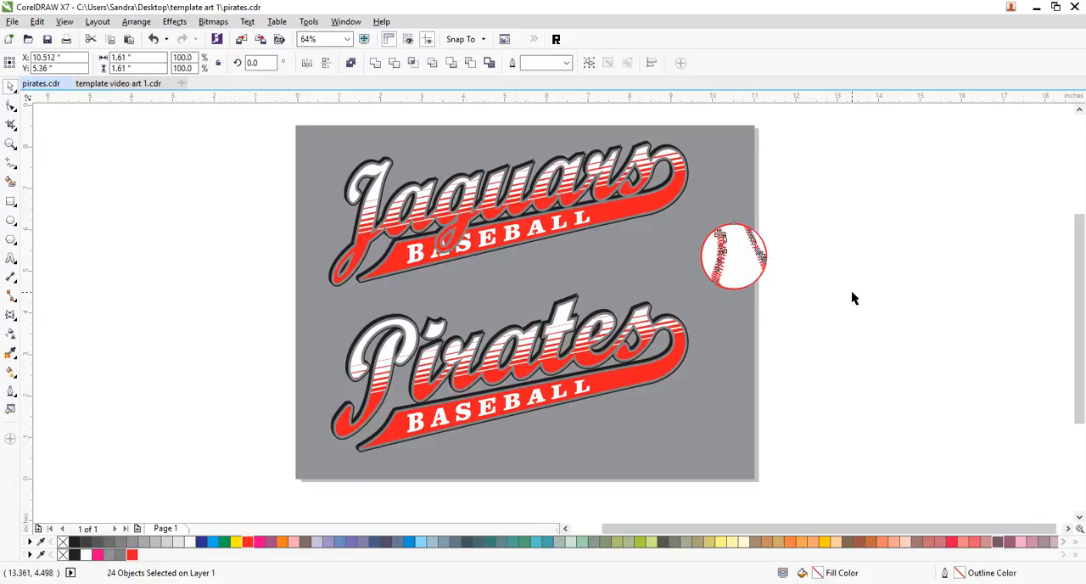
pyautogui.click(852, 290)
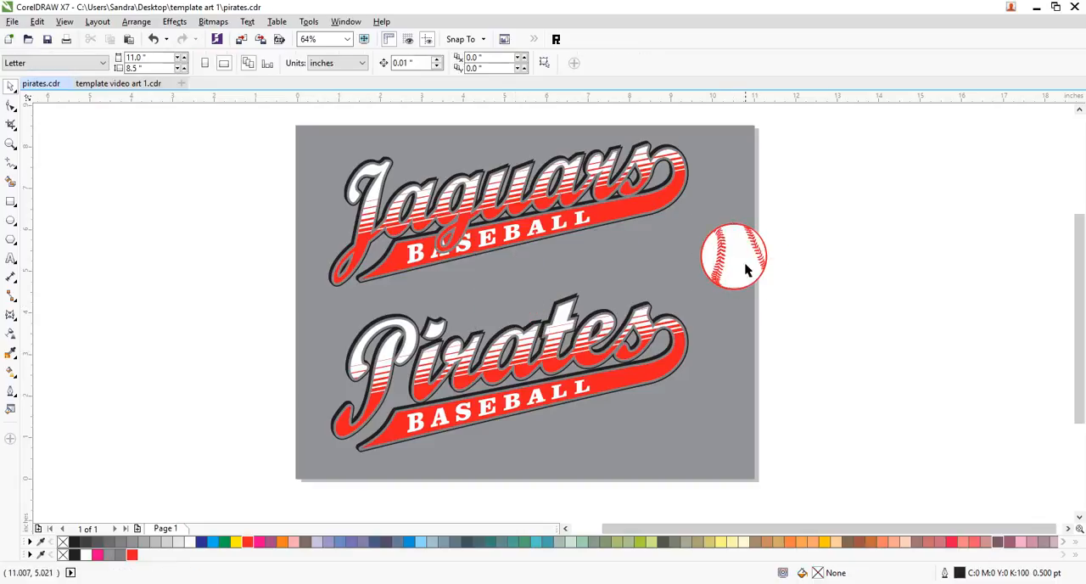
# - Combine all the baseball's objects into one curve and move it fully onto the grey page, centred at about X 9.75, Y 5.35 inches
pyautogui.click(11, 144)
pyautogui.moveTo(568, 132); pyautogui.dragTo(846, 317)
pyautogui.click(11, 86)
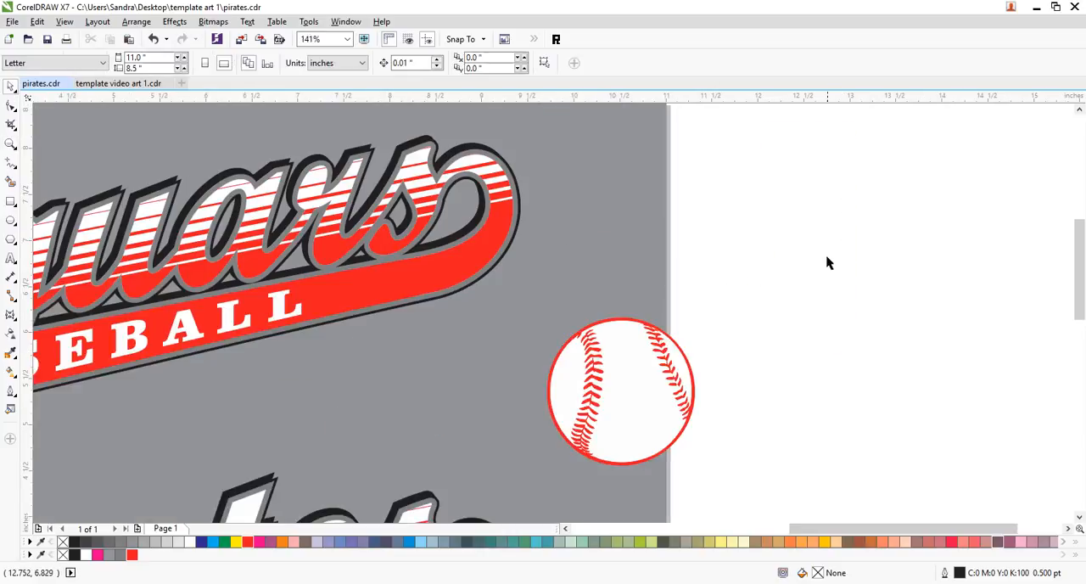
pyautogui.moveTo(754, 298); pyautogui.dragTo(505, 482)
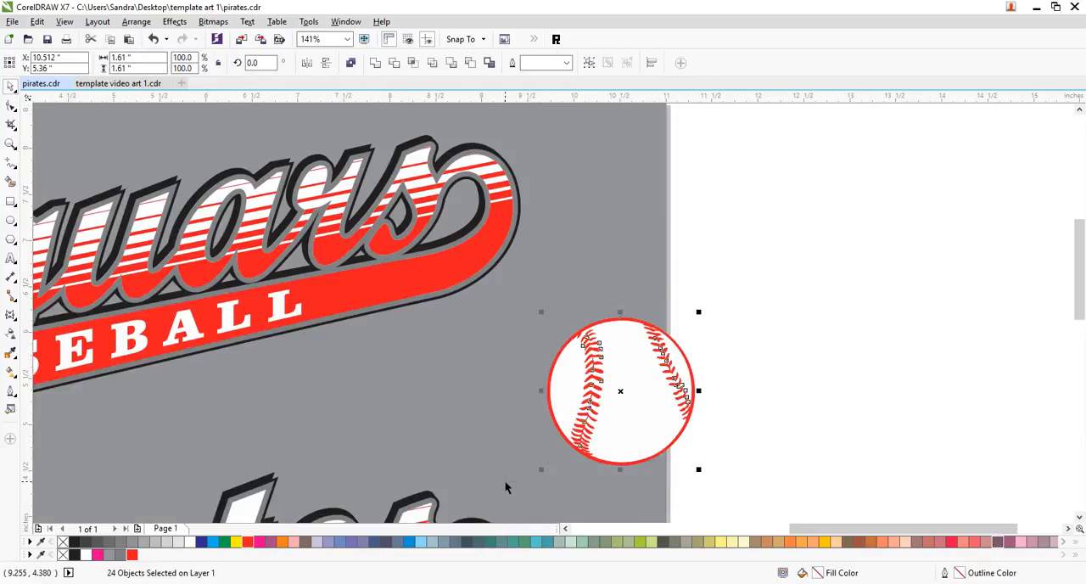
pyautogui.hotkey('ctrl', 'l')
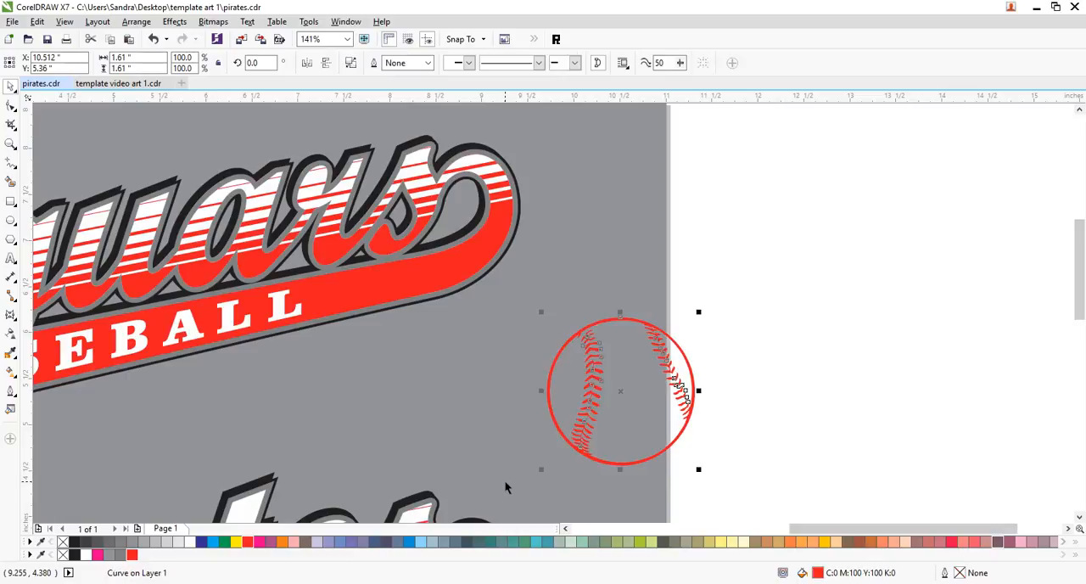
pyautogui.moveTo(680, 393); pyautogui.dragTo(610, 395)
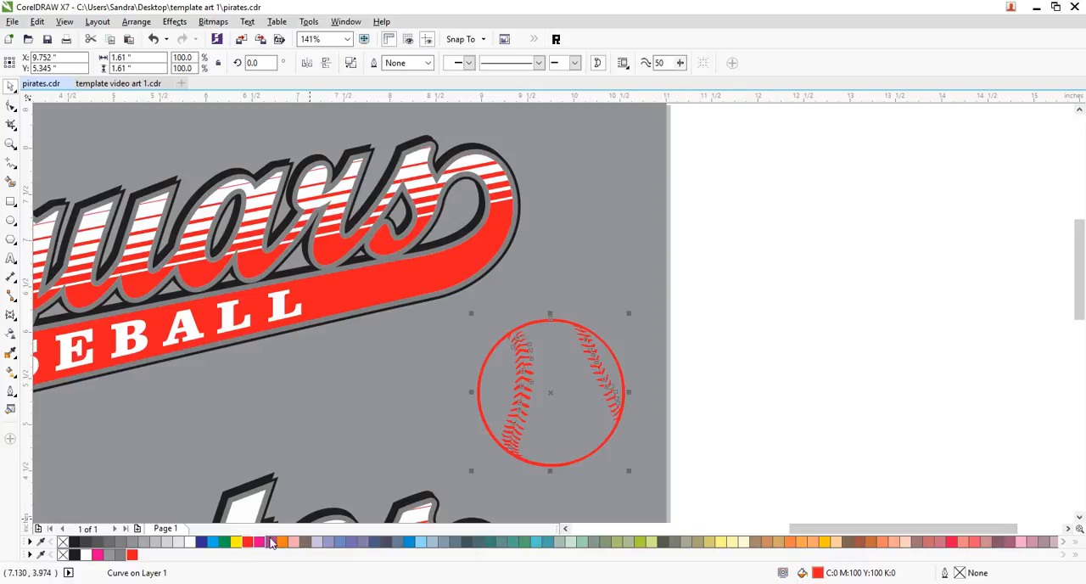
# - Fill the combined baseball with 80% black and scale it down slightly
pyautogui.rightClick(95, 541)
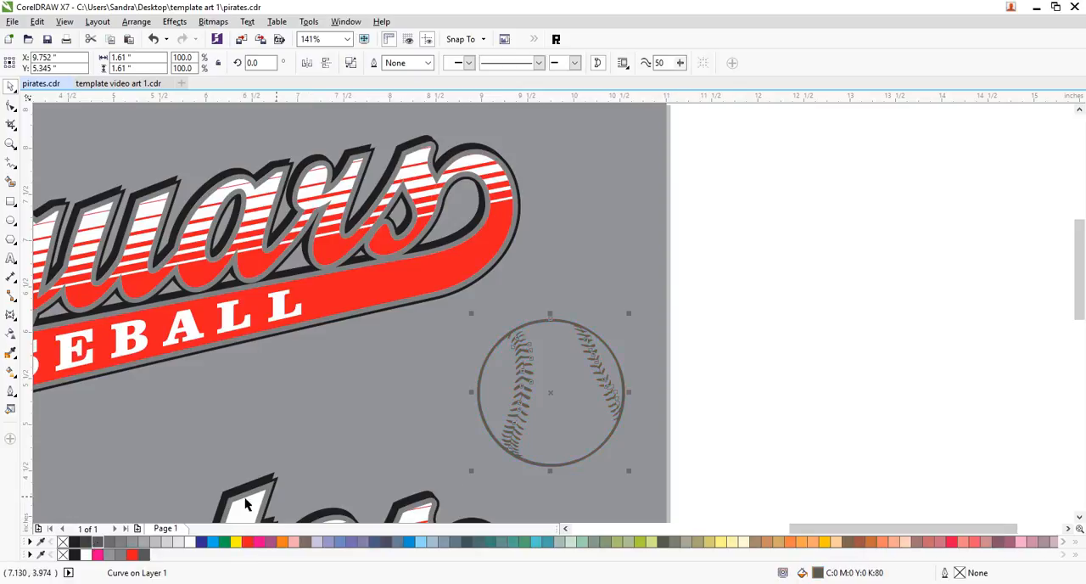
pyautogui.moveTo(632, 473); pyautogui.dragTo(616, 460)
pyautogui.click(742, 407)
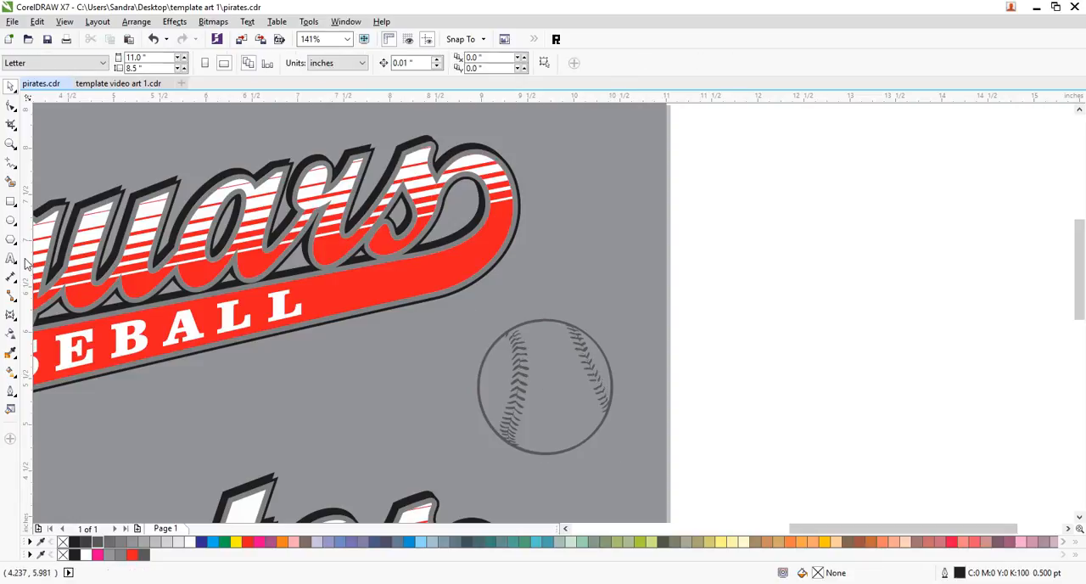
# - Draw a circle around the baseball, centre it on the ball and scale it to about 1.66 inches in diameter
pyautogui.click(11, 221)
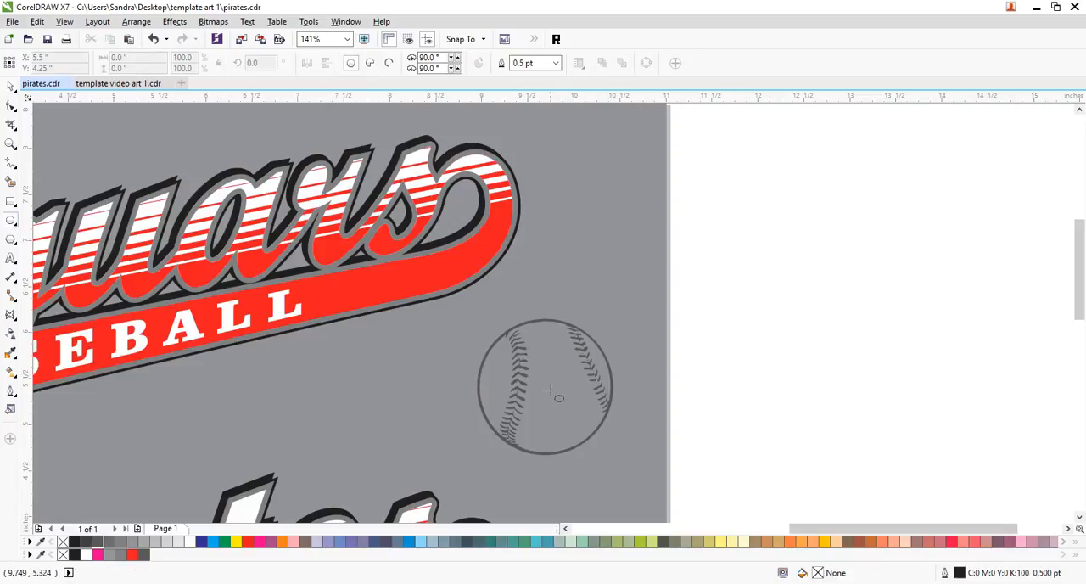
pyautogui.moveTo(547, 387); pyautogui.dragTo(647, 478)
pyautogui.click(11, 86)
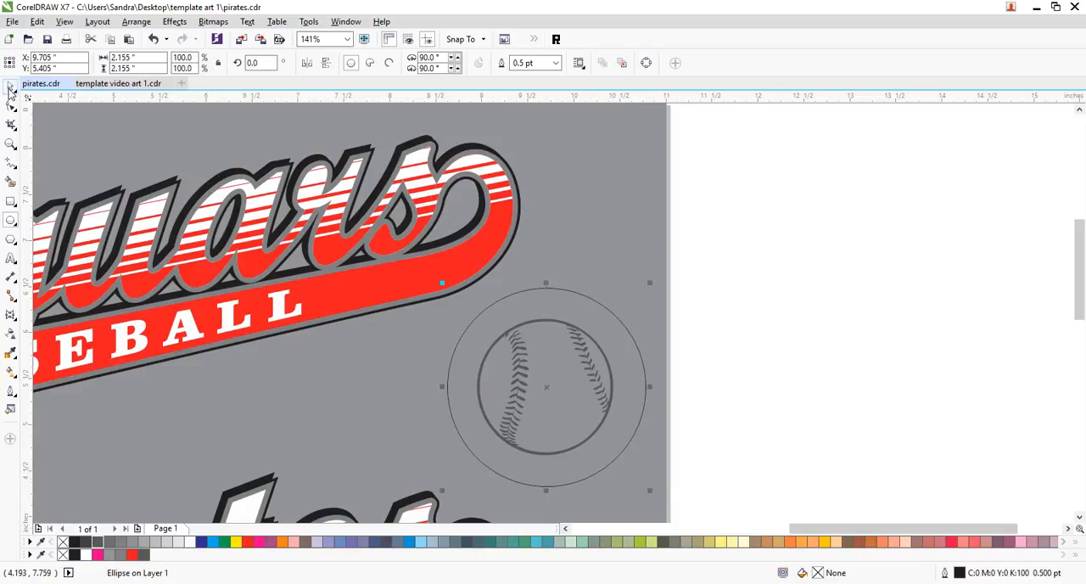
pyautogui.keyDown('shift'); pyautogui.click(604, 356); pyautogui.keyUp('shift')
pyautogui.press('Left')
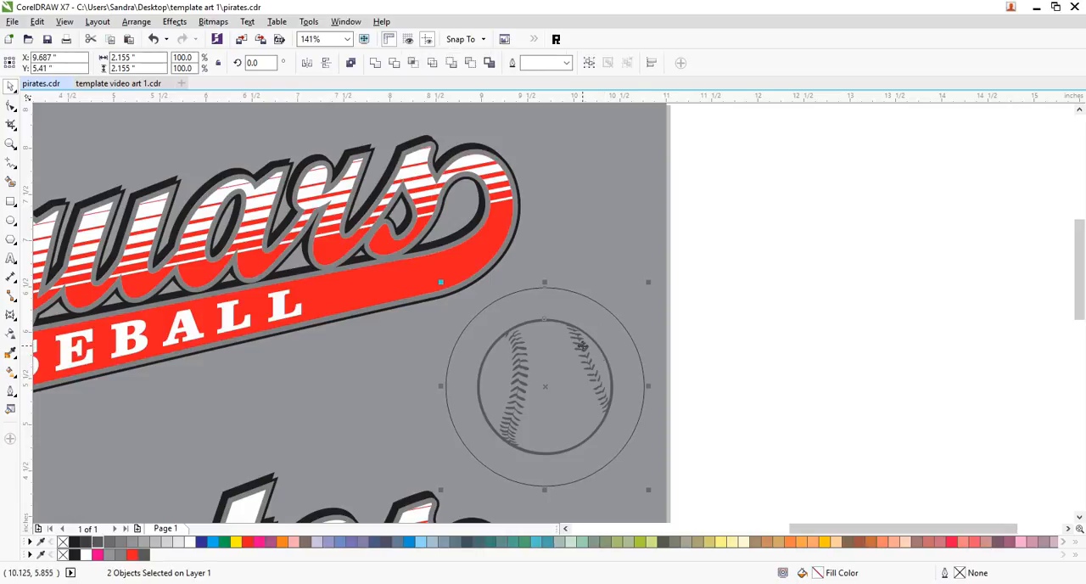
pyautogui.click(577, 337)
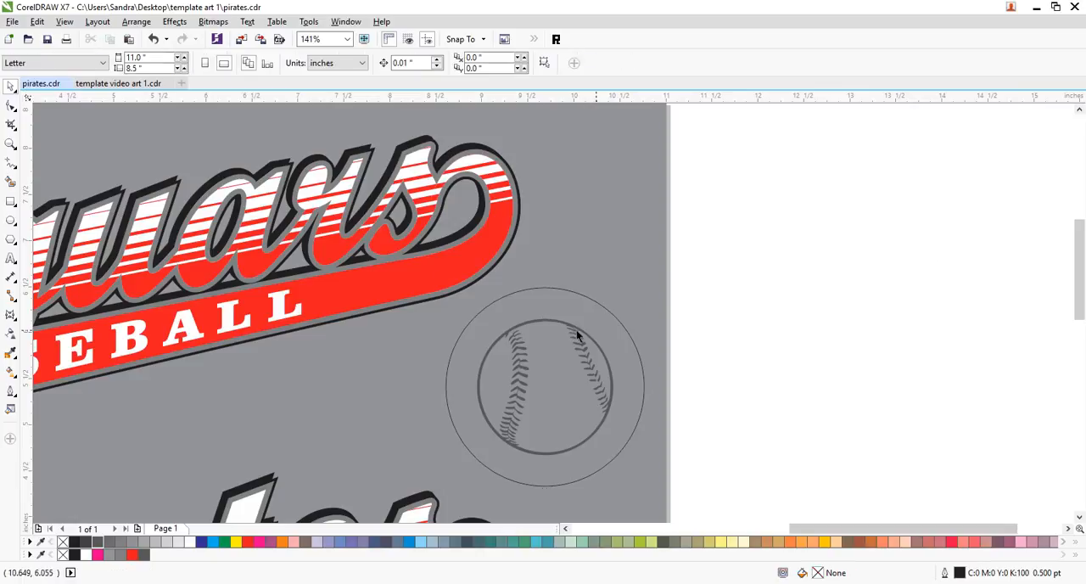
pyautogui.click(598, 302)
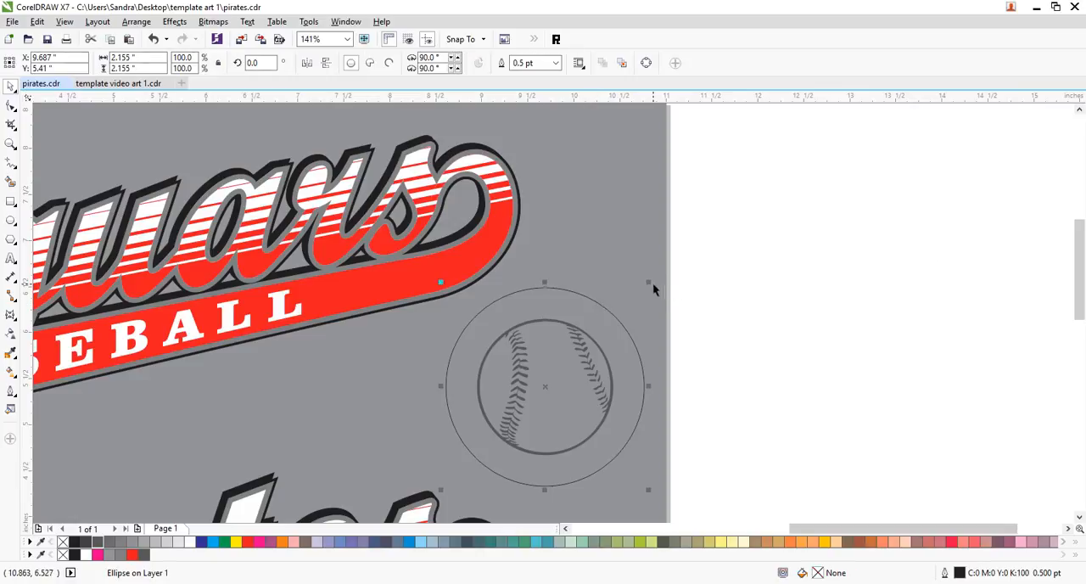
pyautogui.moveTo(649, 282); pyautogui.dragTo(627, 303)
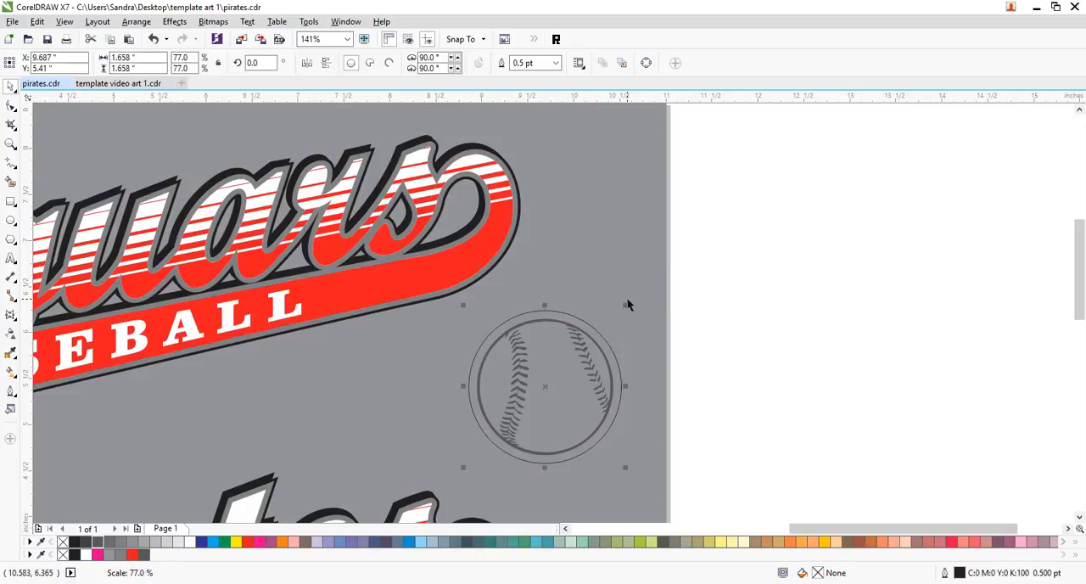
# - Give the circle around the baseball an 8 pt outline in 80% black
pyautogui.click(10, 390)
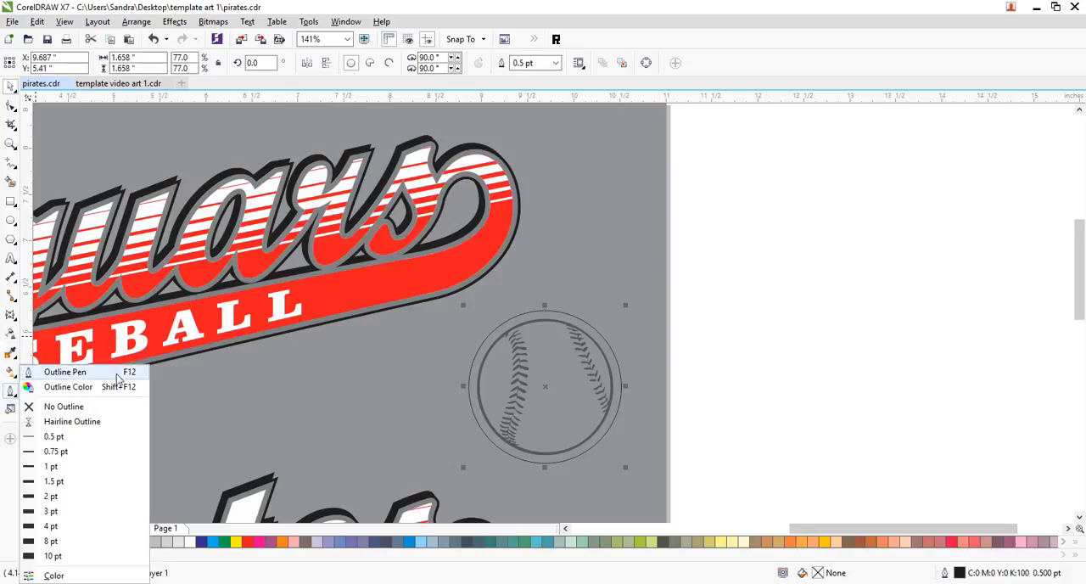
pyautogui.click(64, 371)
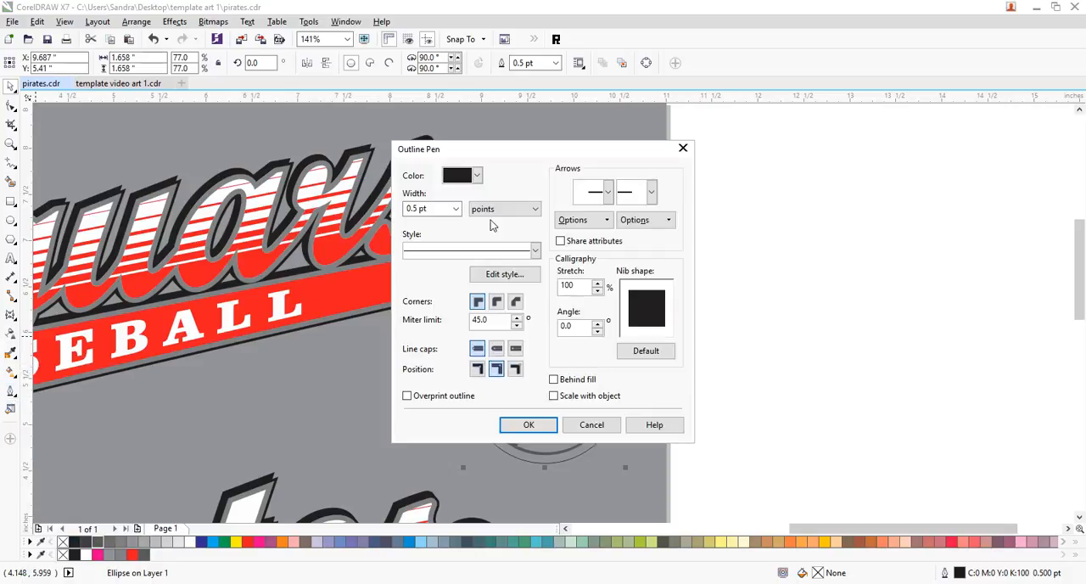
pyautogui.click(456, 210)
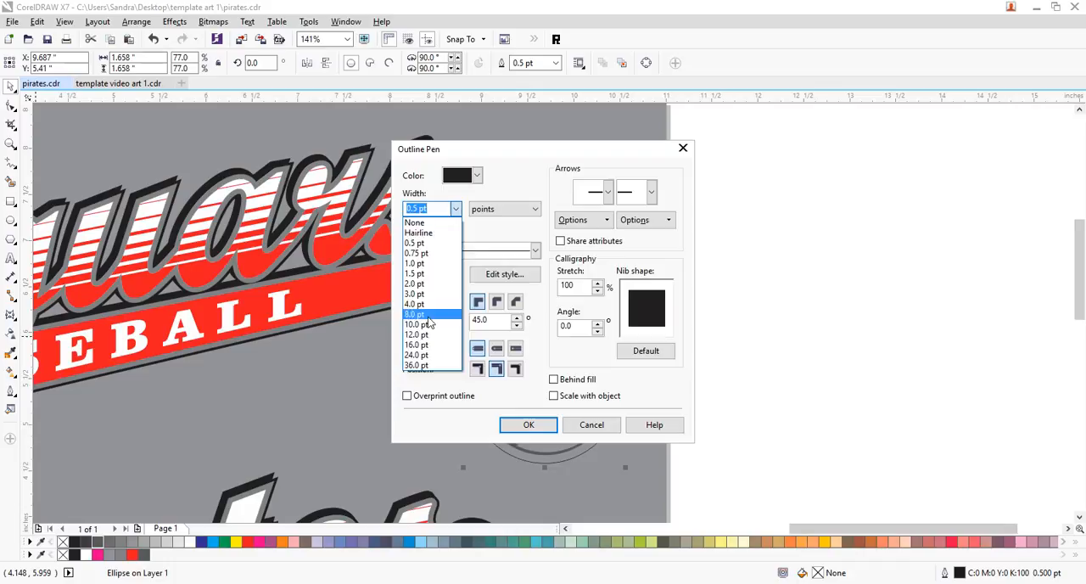
pyautogui.click(431, 320)
pyautogui.click(477, 174)
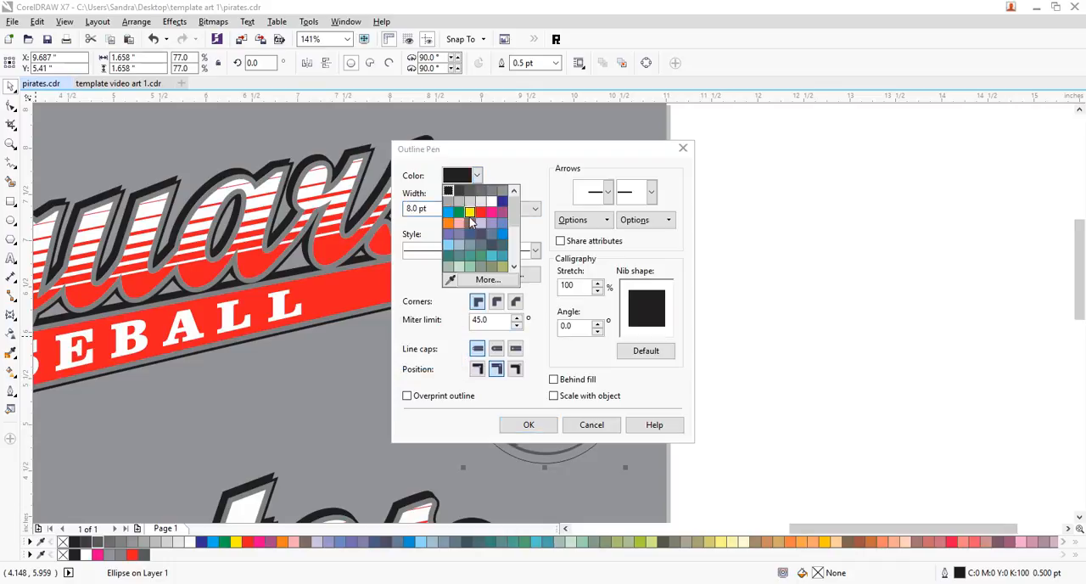
pyautogui.click(471, 188)
pyautogui.click(529, 424)
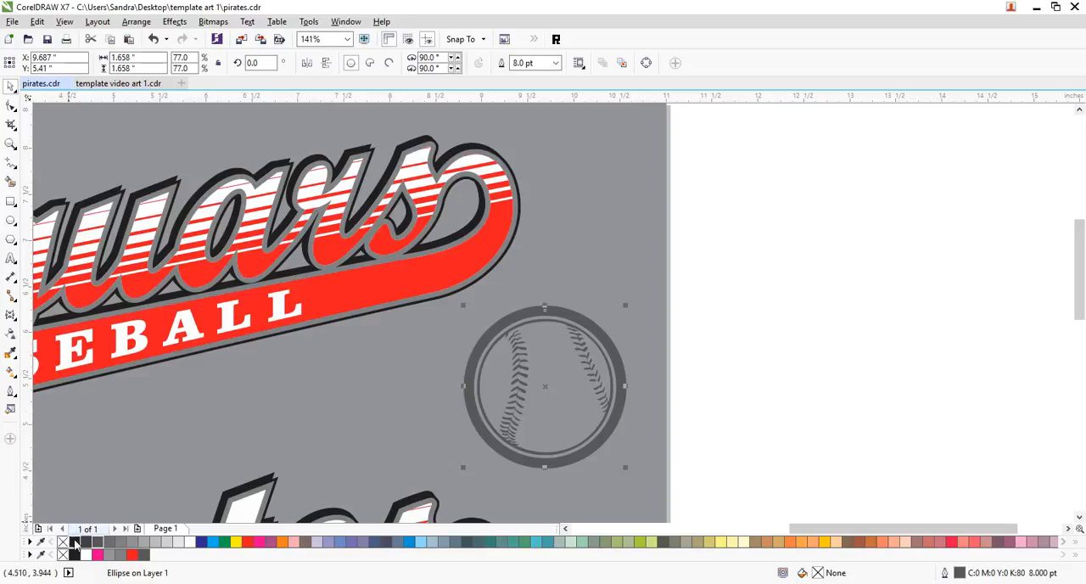
# - Set the circle's outline width to 4 pt
pyautogui.click(10, 392)
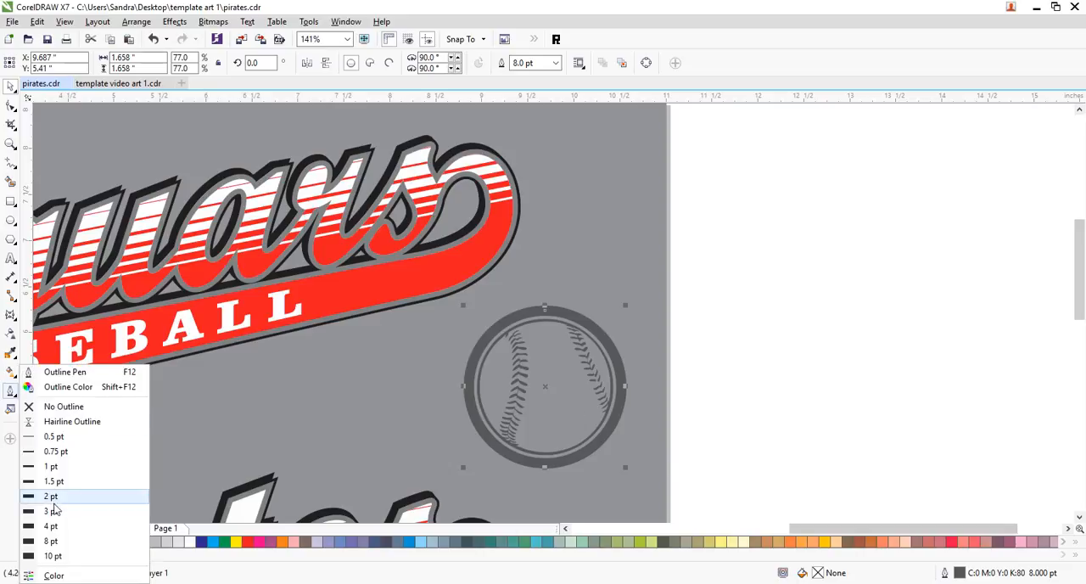
pyautogui.click(52, 529)
pyautogui.click(795, 405)
# - Create an enlarged concentric copy of the circle to form a wide outer ring around the baseball
pyautogui.click(619, 424)
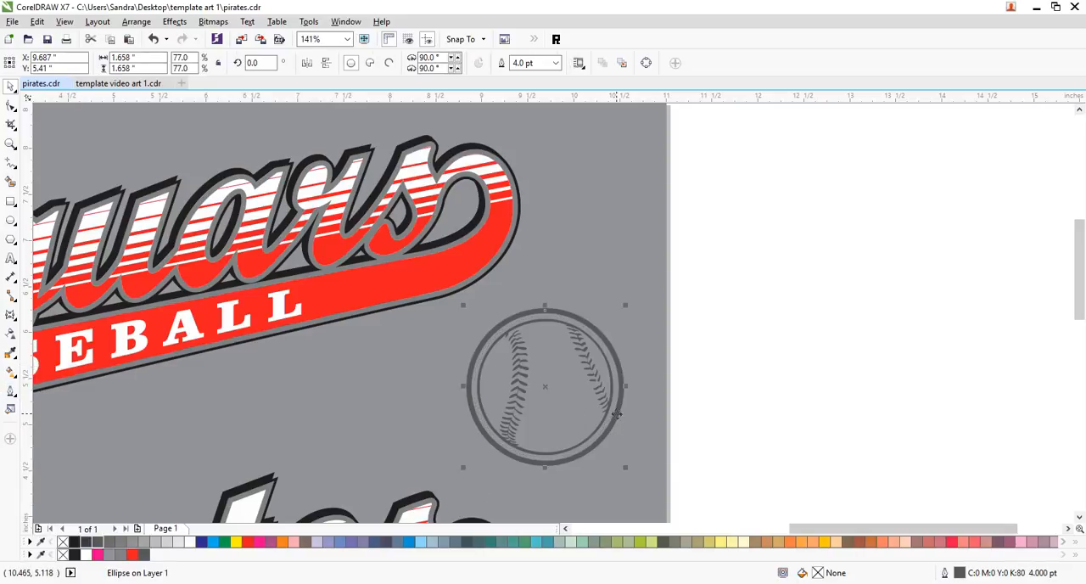
pyautogui.moveTo(629, 468); pyautogui.dragTo(675, 504)
pyautogui.click(797, 390)
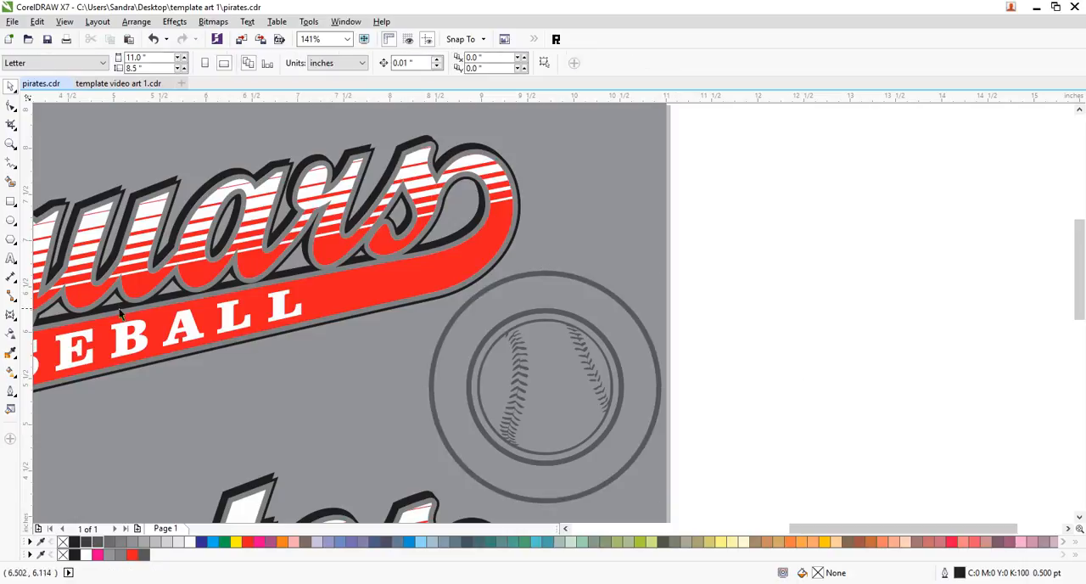
# - Draw a five-pointed star about 0.18 inches wide above the ring, filled with 80% black and without an outline
pyautogui.click(12, 244)
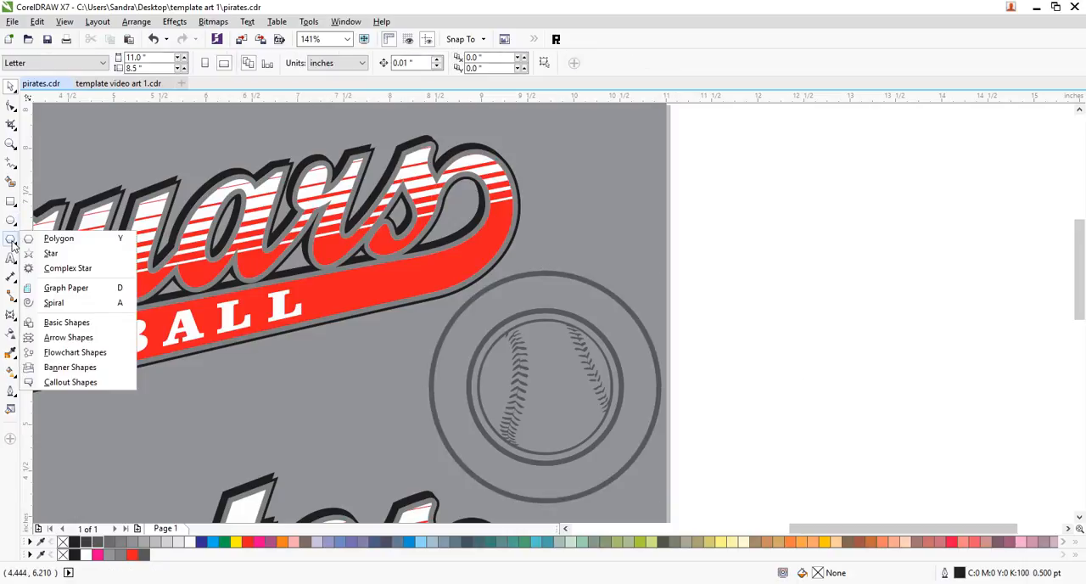
pyautogui.click(50, 254)
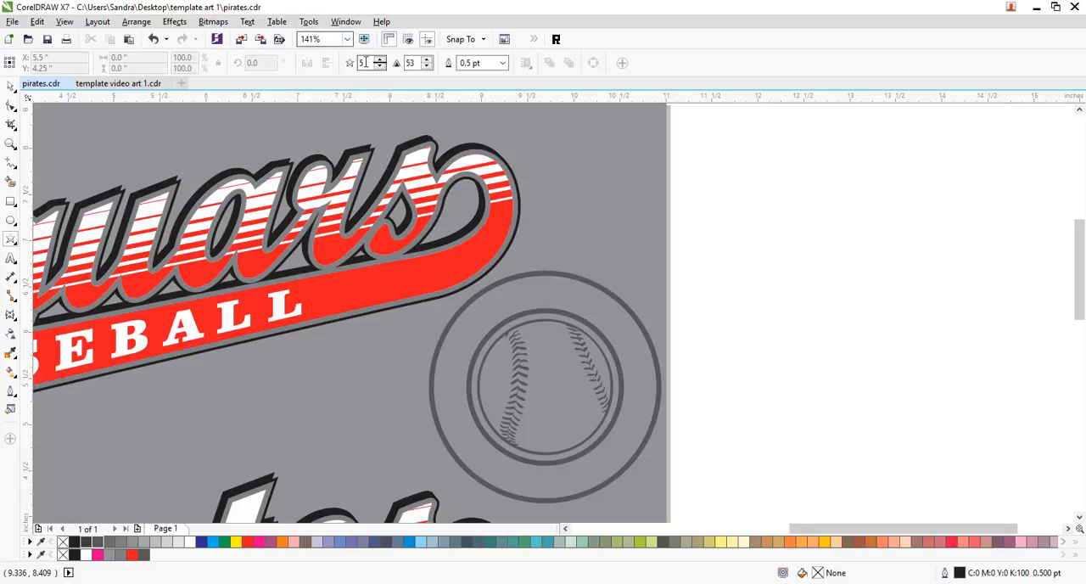
pyautogui.moveTo(628, 221); pyautogui.dragTo(643, 237)
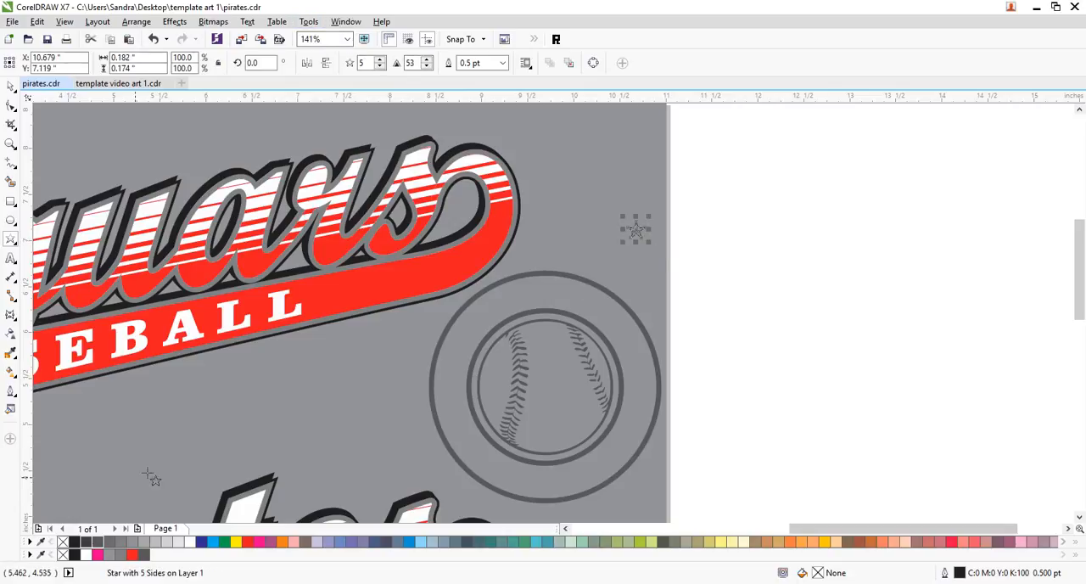
pyautogui.click(98, 542)
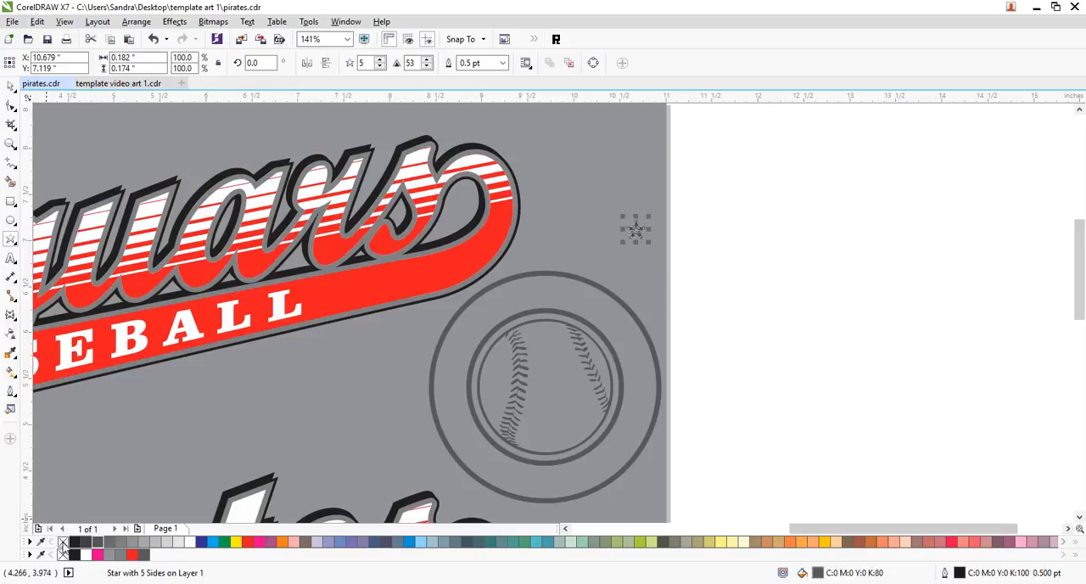
pyautogui.rightClick(62, 554)
pyautogui.click(10, 85)
pyautogui.click(747, 226)
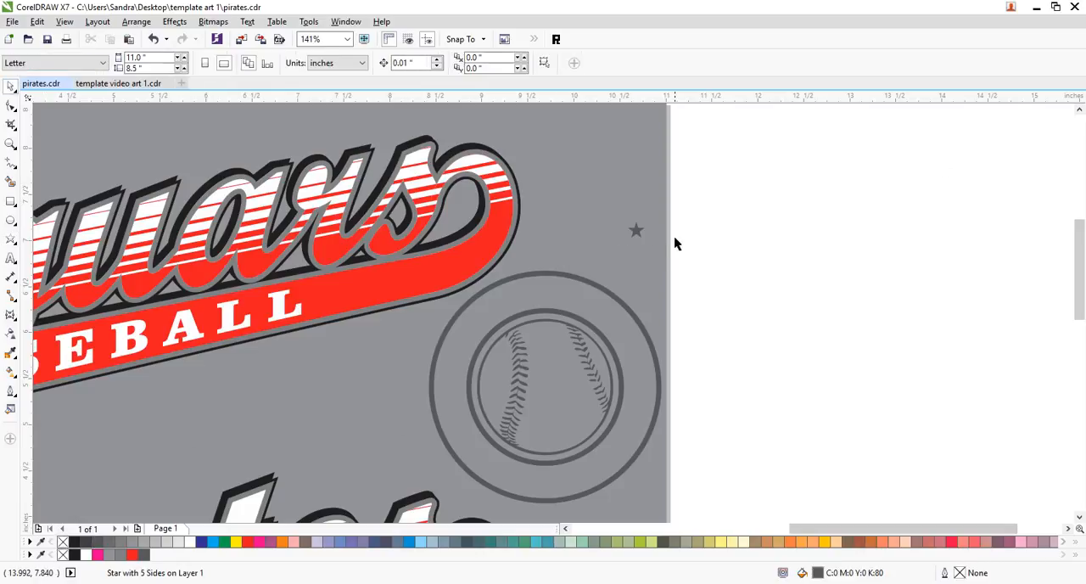
# - Duplicate the star and place one star on each side of the baseball, in the band between the two circles
pyautogui.moveTo(635, 230); pyautogui.dragTo(758, 226)
pyautogui.rightClick(758, 227)
pyautogui.click(816, 276)
pyautogui.click(761, 233)
pyautogui.keyDown('shift'); pyautogui.click(636, 230); pyautogui.keyUp('shift')
pyautogui.moveTo(636, 230); pyautogui.dragTo(450, 393)
pyautogui.press('Escape')
pyautogui.moveTo(575, 400); pyautogui.dragTo(640, 393)
pyautogui.click(843, 388)
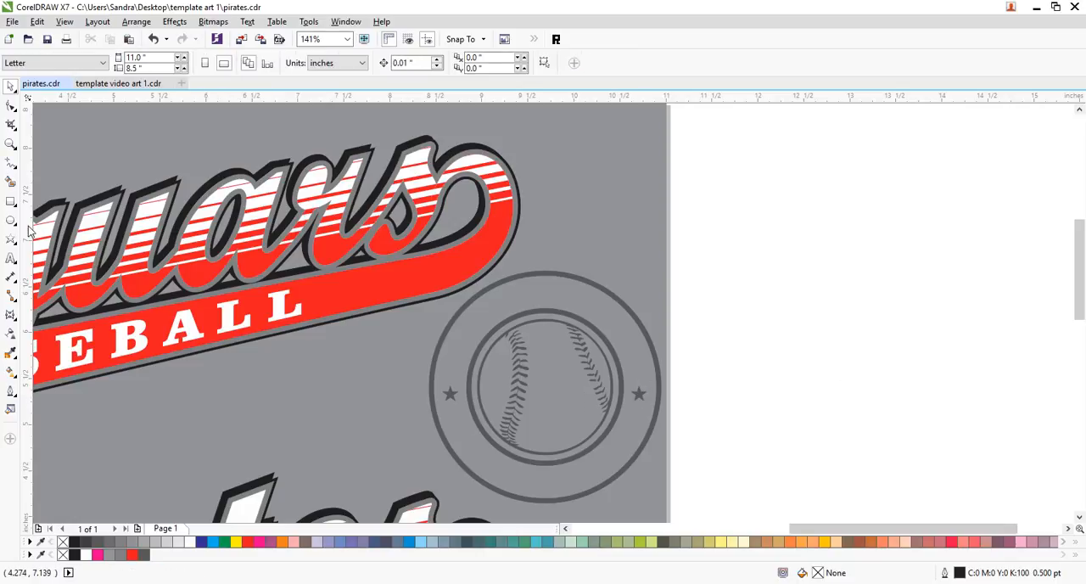
# - Add the artistic text "ALL STARS" in the empty area beside the page
pyautogui.click(13, 258)
pyautogui.click(704, 216)
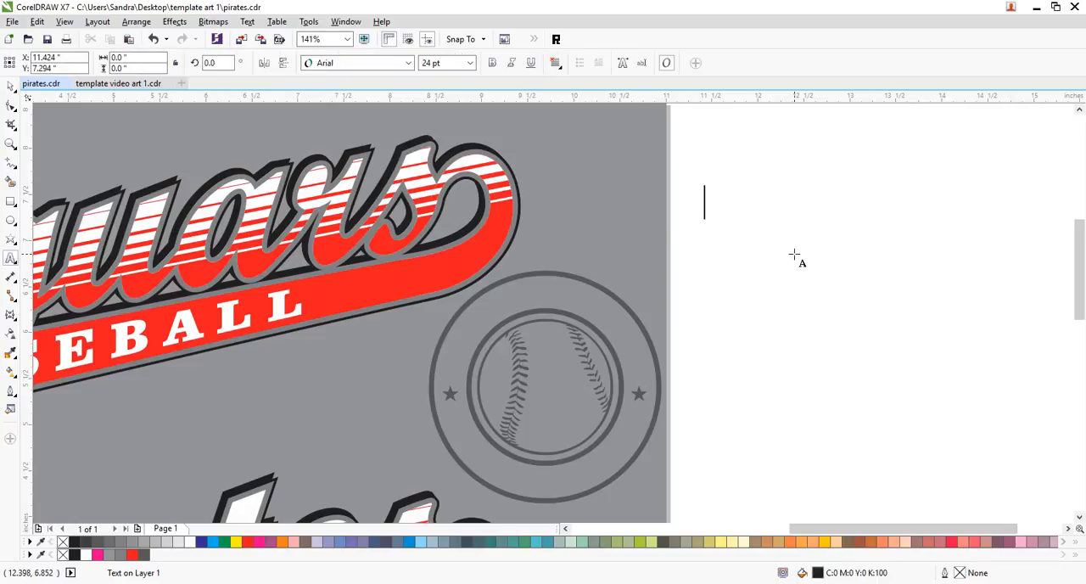
pyautogui.click(795, 254)
pyautogui.write('a')
pyautogui.press('BackSpace')
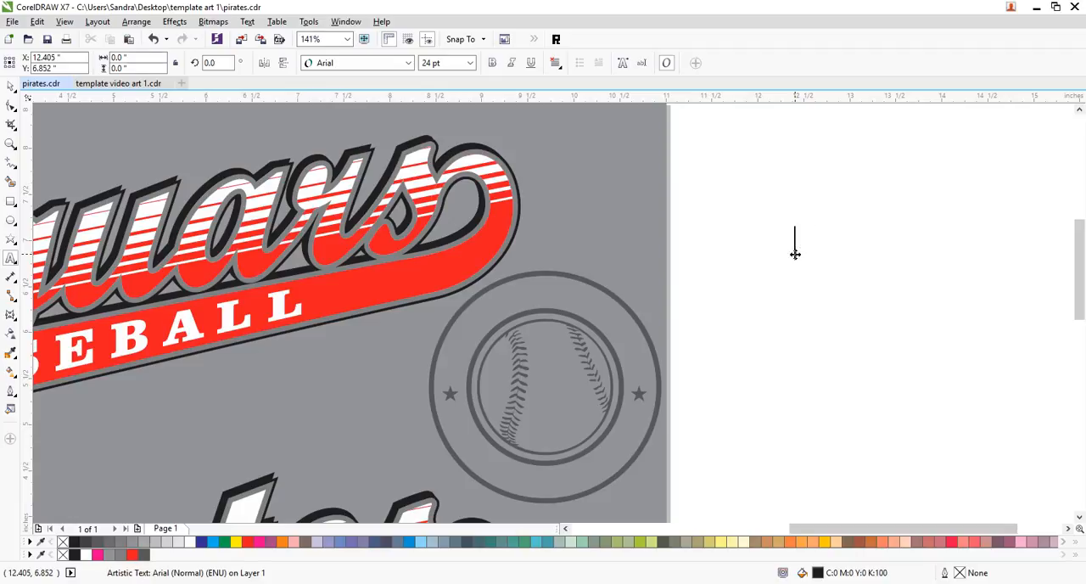
pyautogui.write('ALL ')
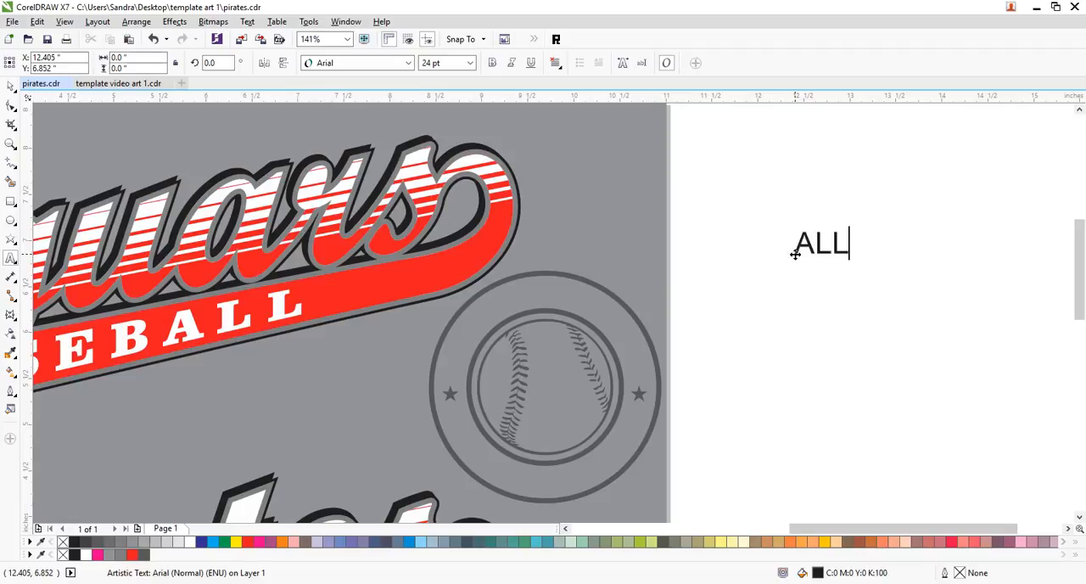
pyautogui.write('STARS')
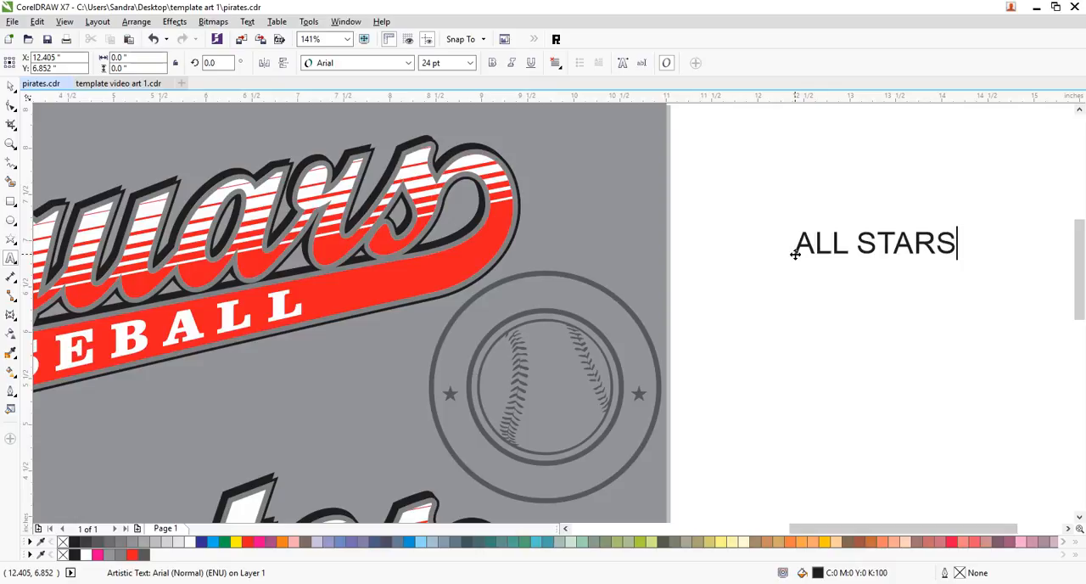
pyautogui.press('Escape')
# - Set the ALL STARS text to the Clarendon Blk BT font and move it over the lower part of the circular emblem
pyautogui.click(10, 86)
pyautogui.click(407, 64)
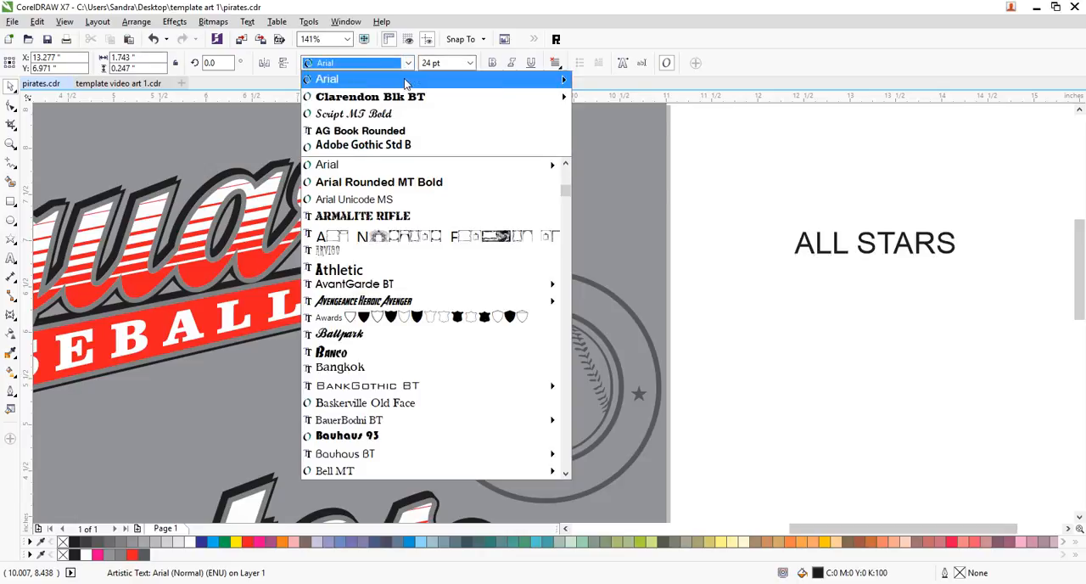
pyautogui.click(370, 96)
pyautogui.click(974, 265)
pyautogui.moveTo(974, 263); pyautogui.dragTo(629, 497)
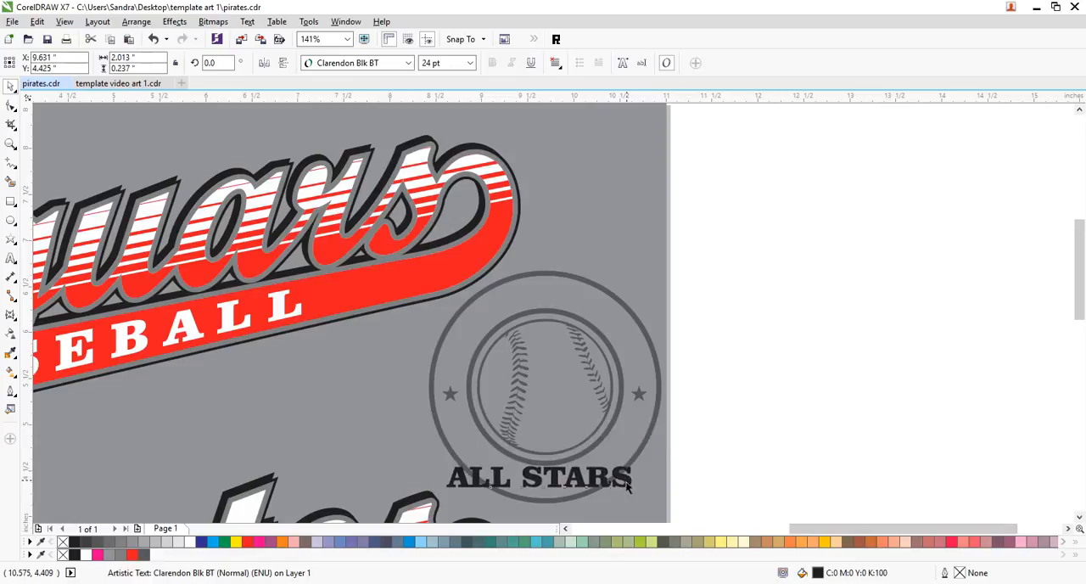
# - Fill the ALL STARS text with 80% black and shift it slightly down over the emblem's lower edge
pyautogui.click(97, 544)
pyautogui.click(653, 472)
pyautogui.moveTo(597, 478); pyautogui.dragTo(599, 483)
pyautogui.click(639, 459)
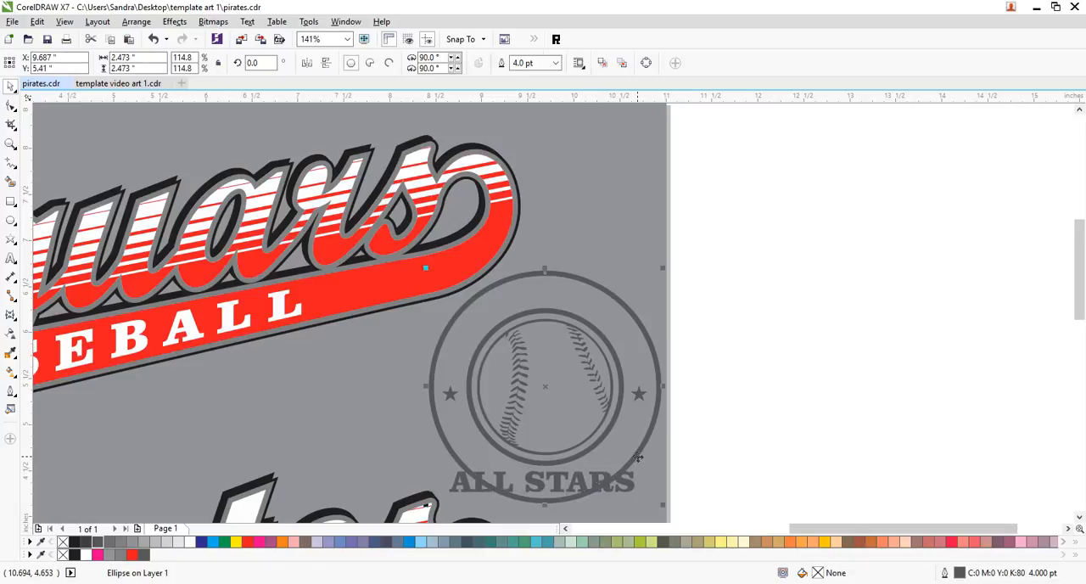
pyautogui.click(654, 477)
pyautogui.click(629, 488)
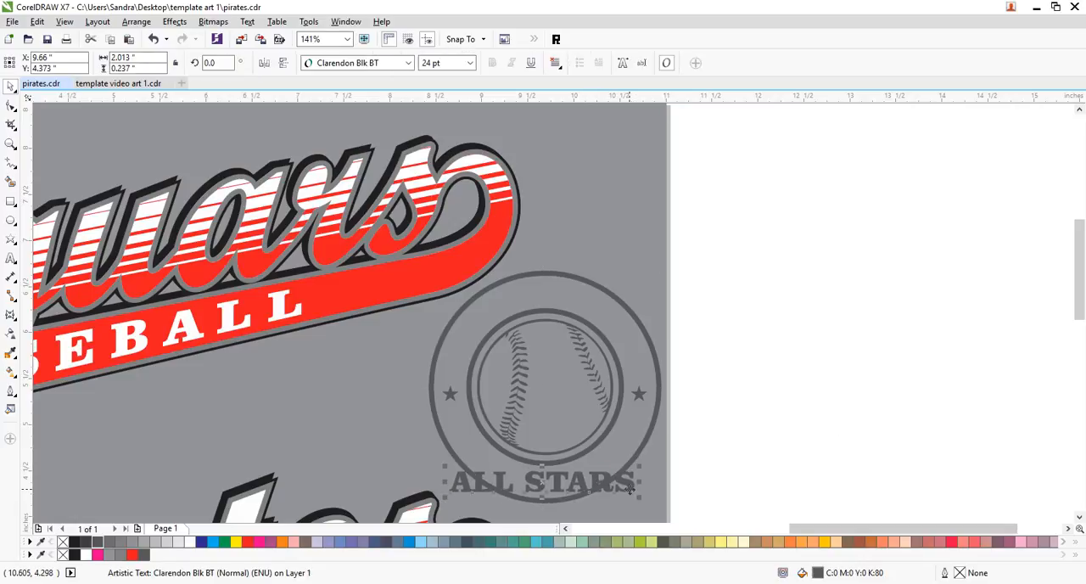
pyautogui.click(790, 398)
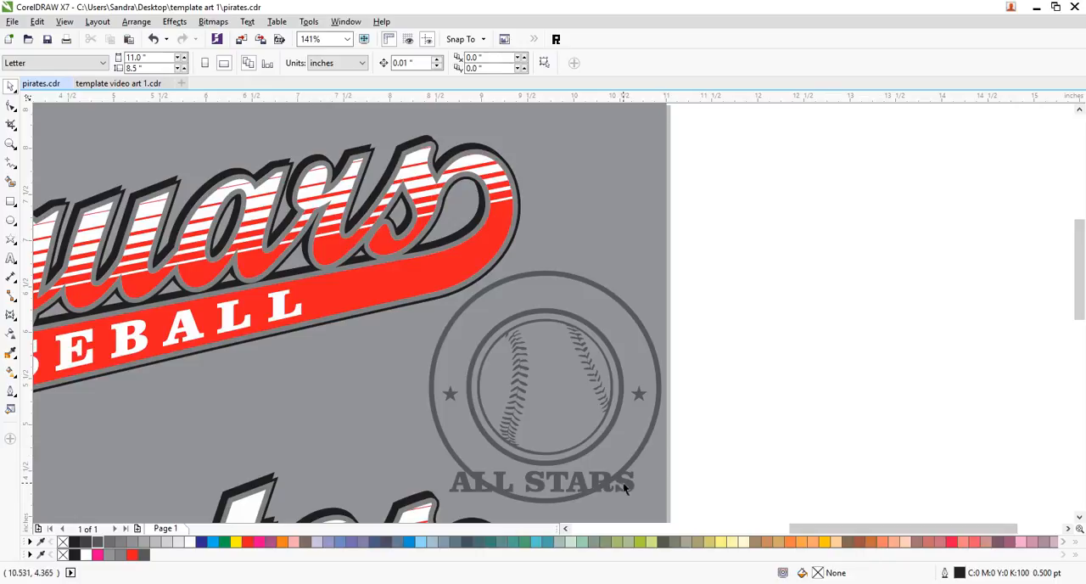
# - Fit the ALL STARS text to the circle around the baseball, centred along its lower arc
pyautogui.click(629, 487)
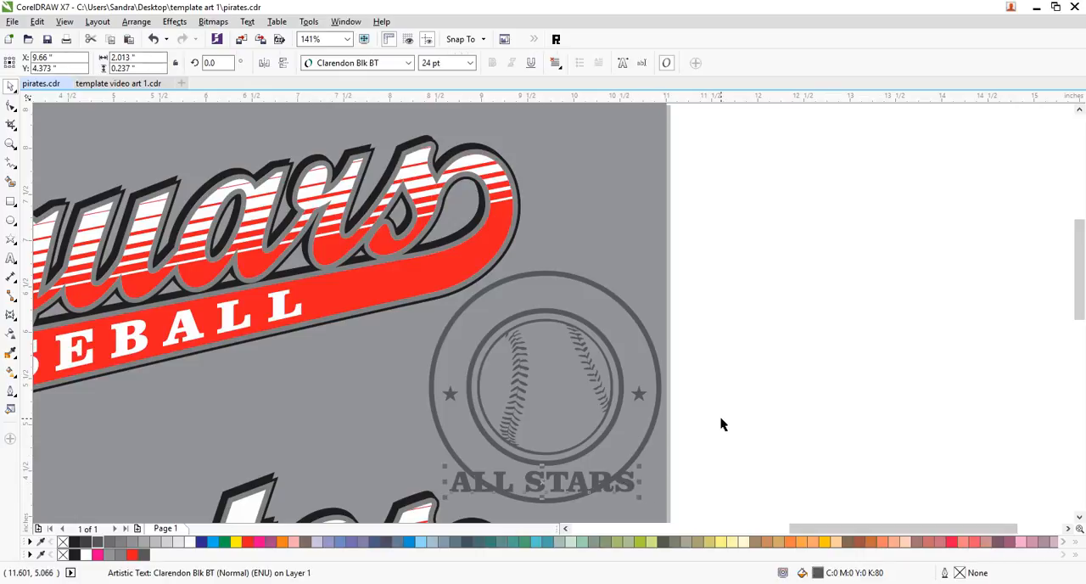
pyautogui.click(247, 21)
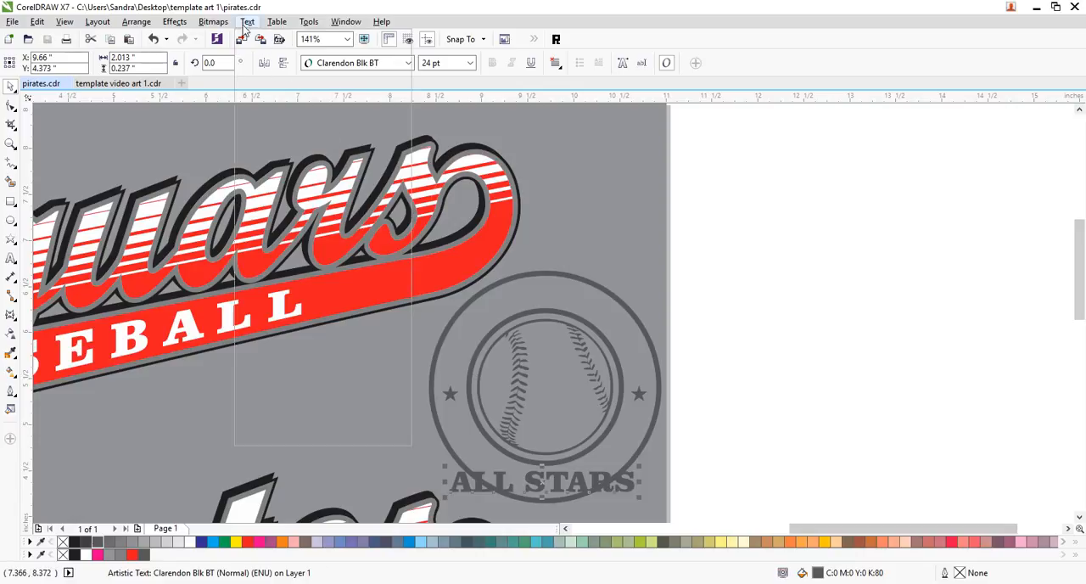
pyautogui.click(321, 243)
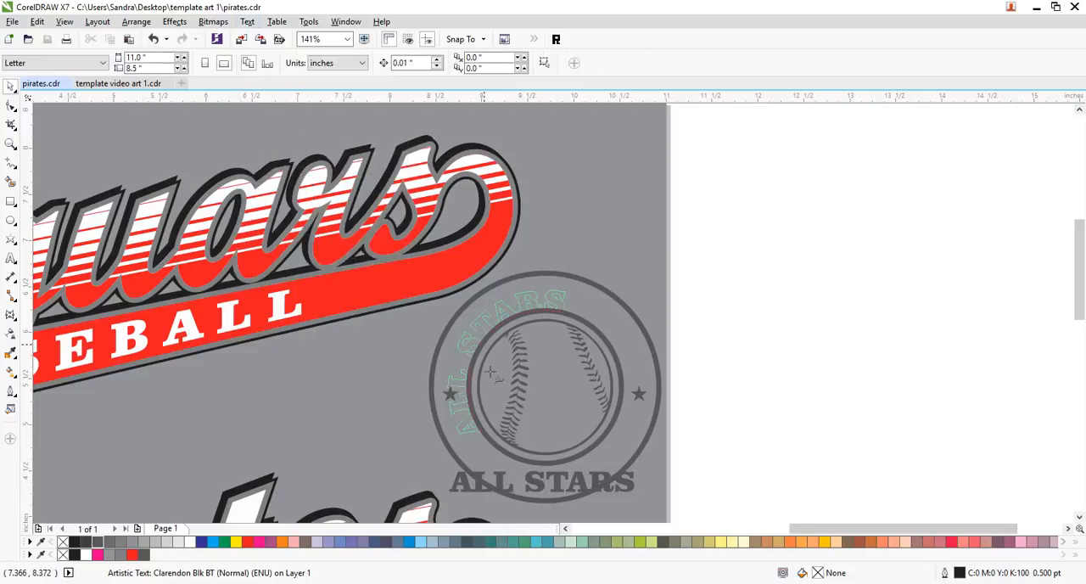
pyautogui.click(544, 465)
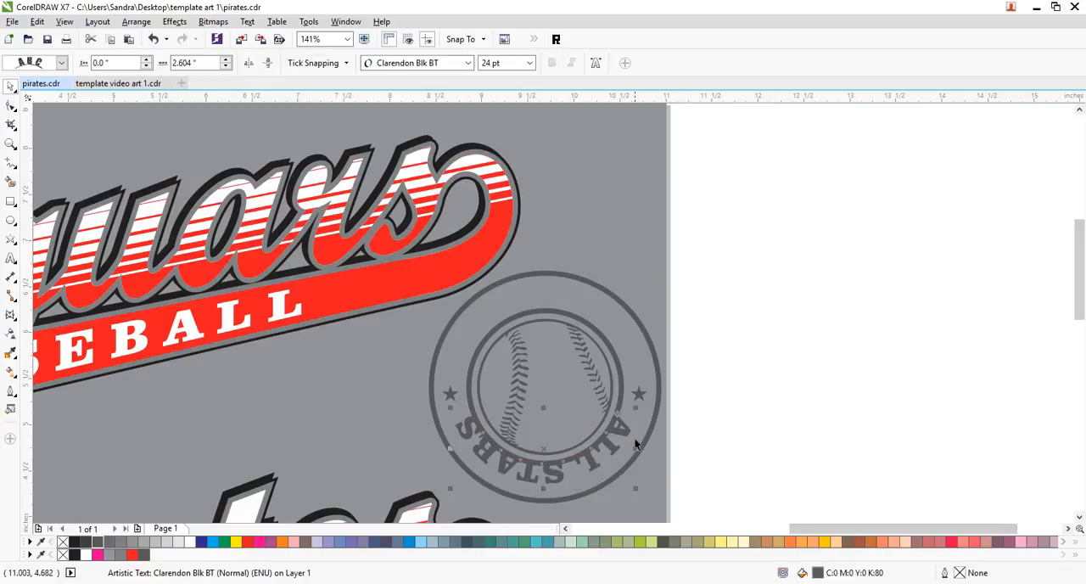
# - Mirror the curved text horizontally and vertically so it reads upright, and offset it about 0.375 inches from the circle
pyautogui.click(248, 63)
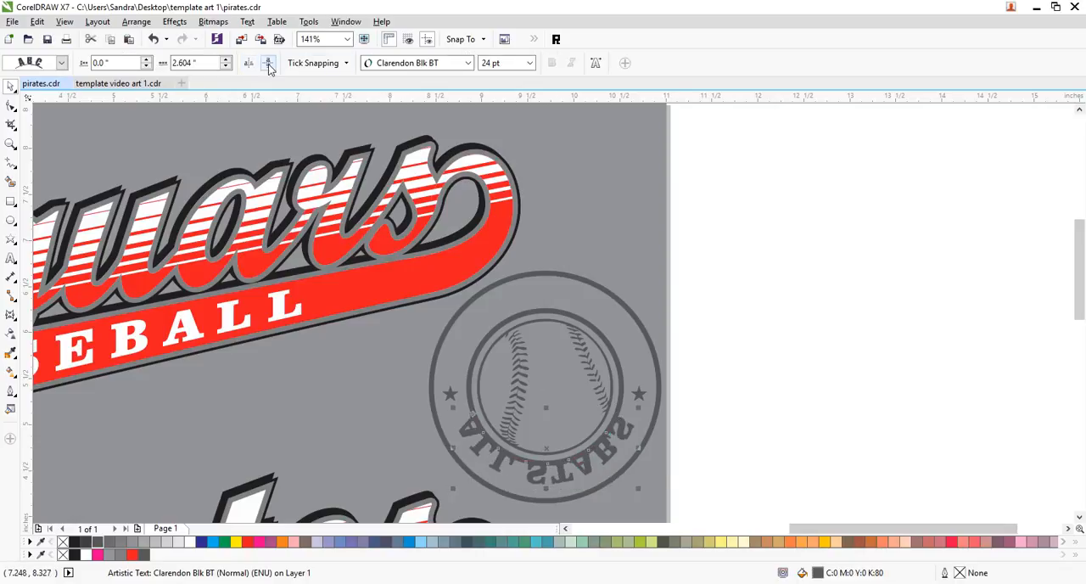
pyautogui.click(268, 63)
pyautogui.moveTo(579, 435); pyautogui.dragTo(606, 470)
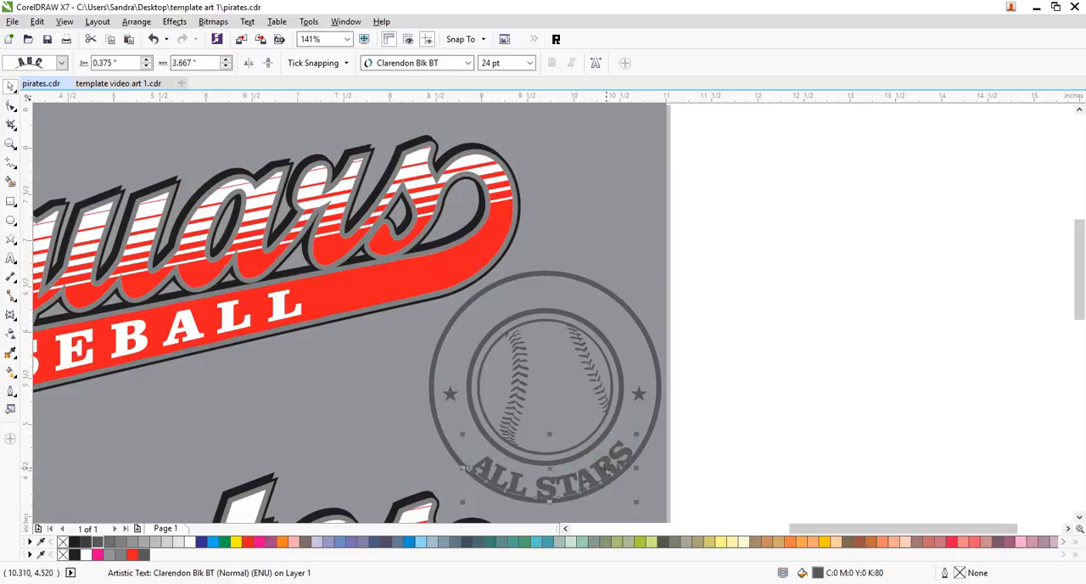
# - Adjust the curved text's distance from the circle to about 0.33 inches, clear of the outer ring
pyautogui.click(10, 146)
pyautogui.moveTo(390, 400); pyautogui.dragTo(679, 508)
pyautogui.click(11, 86)
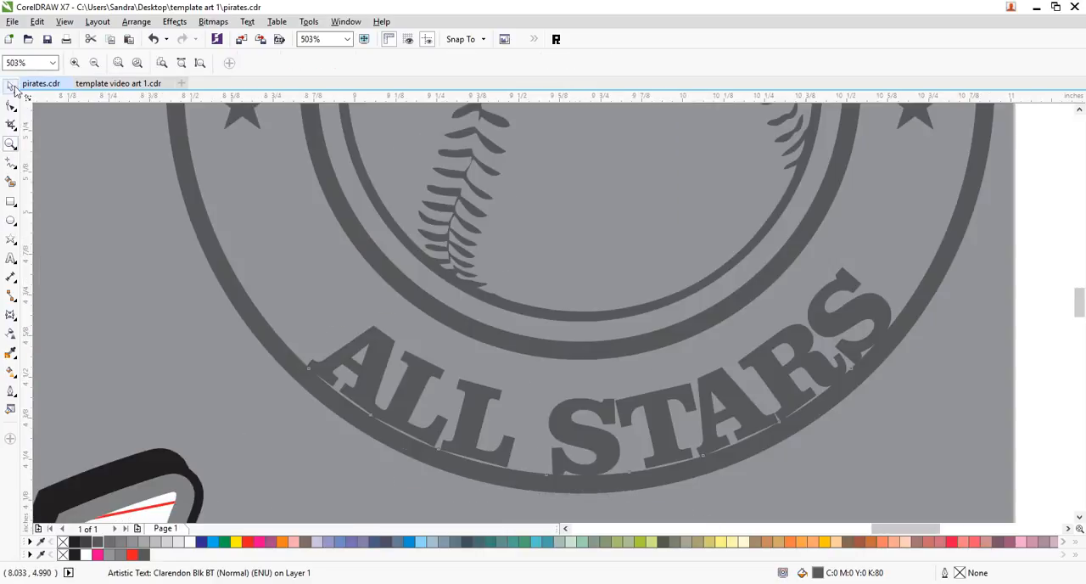
pyautogui.moveTo(606, 413); pyautogui.dragTo(603, 393)
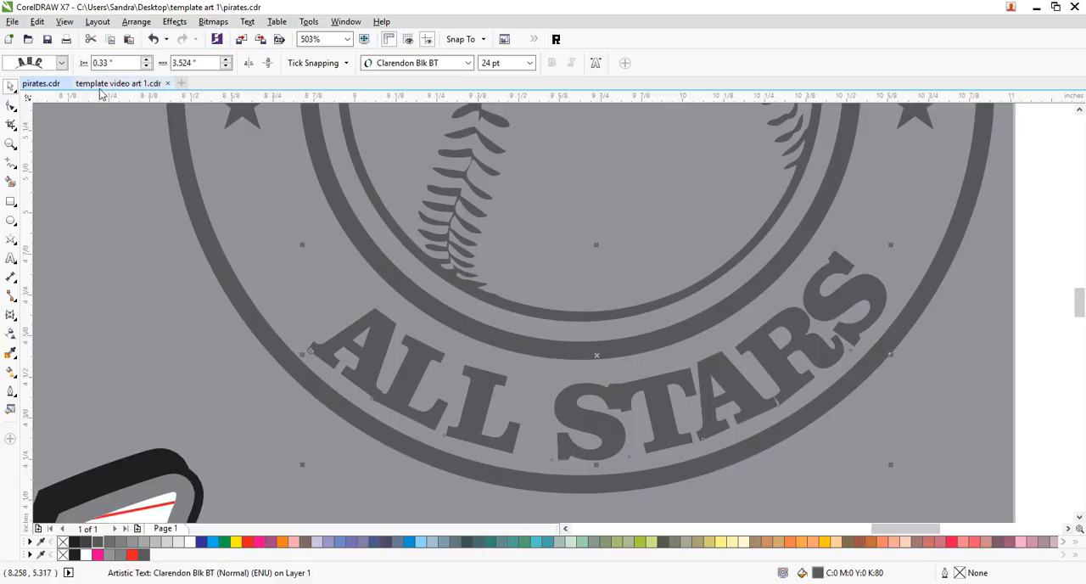
# - Widen the letter spacing of ALL STARS so the text spreads along the lower band between the two stars
pyautogui.click(11, 104)
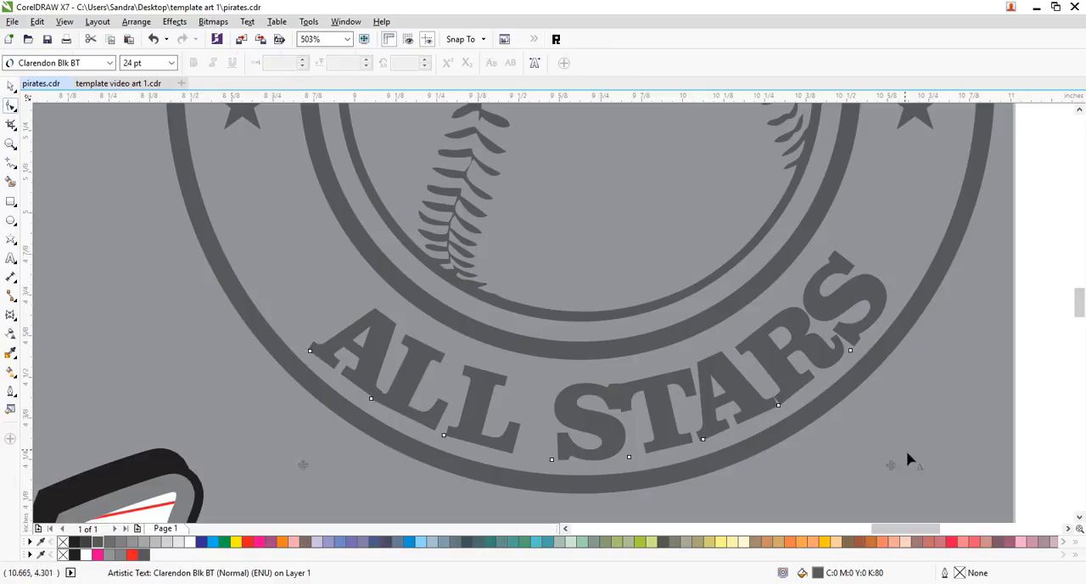
pyautogui.moveTo(890, 466); pyautogui.dragTo(1038, 451)
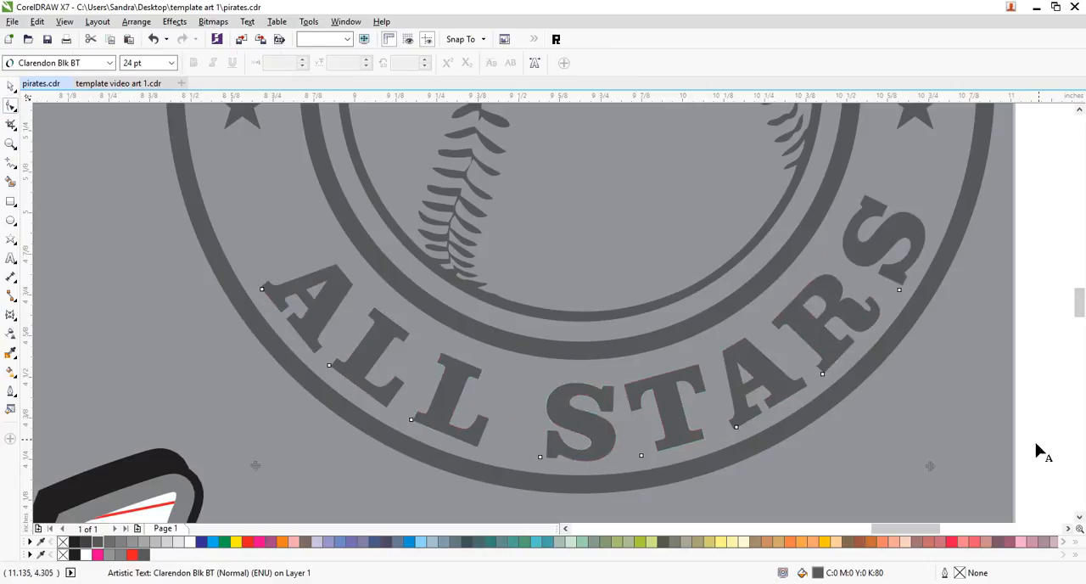
pyautogui.moveTo(930, 466); pyautogui.dragTo(941, 461)
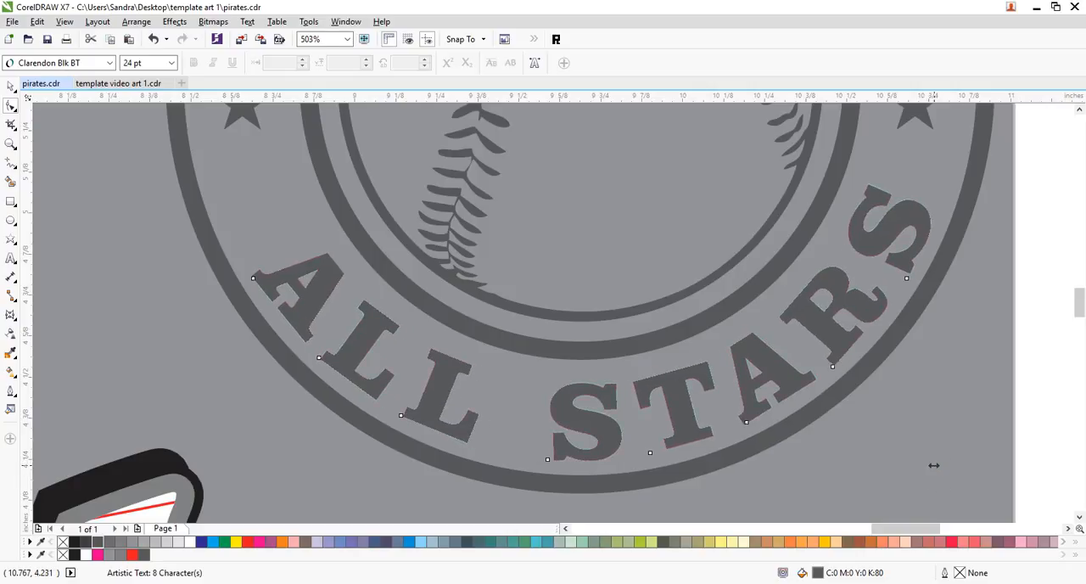
pyautogui.moveTo(936, 465); pyautogui.dragTo(937, 465)
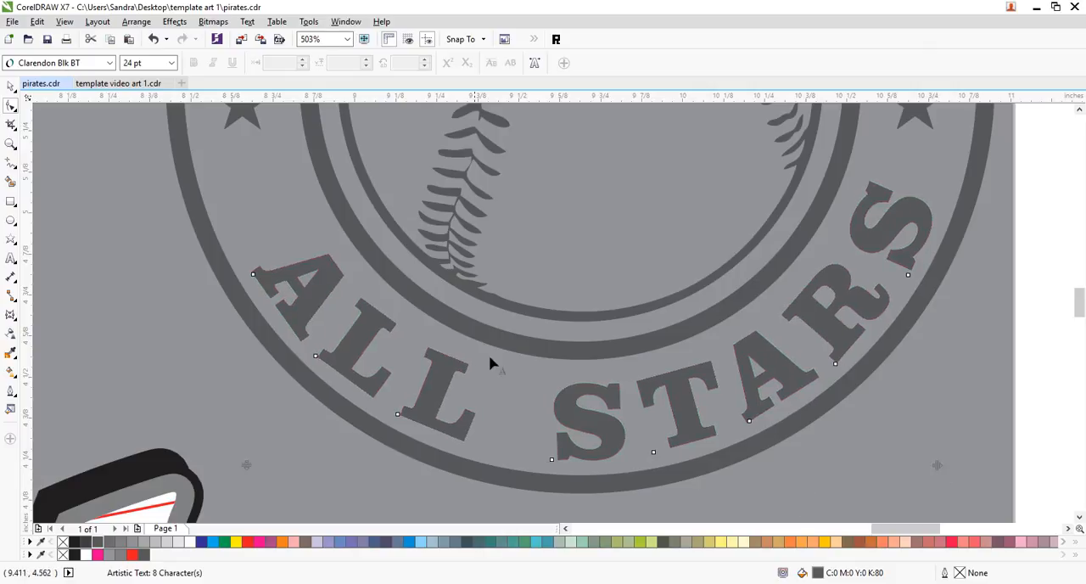
pyautogui.moveTo(937, 465)
pyautogui.mouseDown()
pyautogui.moveTo(1002, 460)
pyautogui.moveTo(948, 466)
pyautogui.mouseUp()
# - Shift all eight letters along the arc to centre them between the stars, and set the text's path distance to about 0.319 inches
pyautogui.moveTo(1013, 153); pyautogui.dragTo(191, 515)
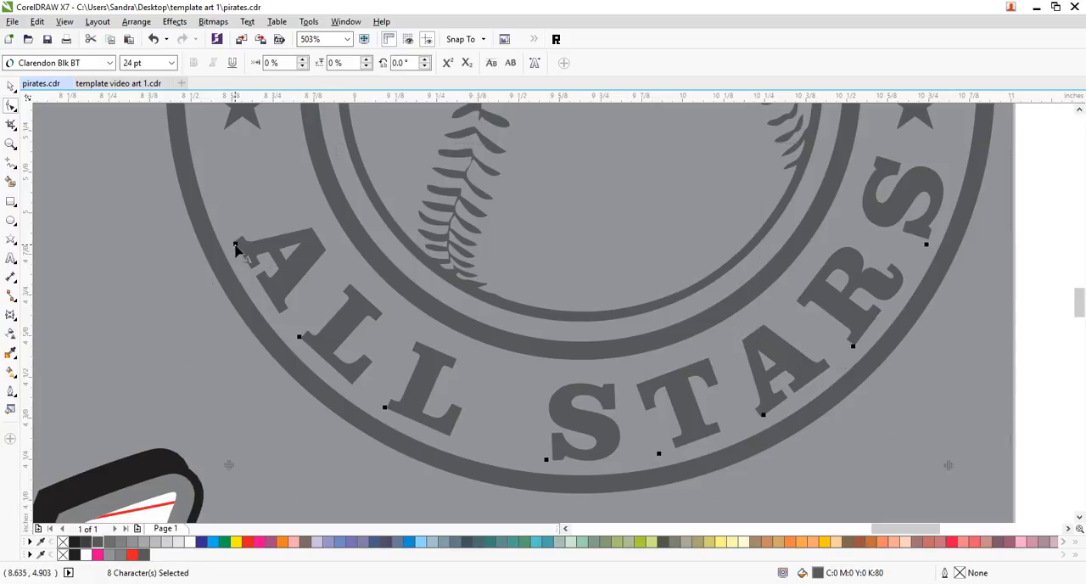
pyautogui.moveTo(223, 234)
pyautogui.mouseDown()
pyautogui.moveTo(212, 206)
pyautogui.moveTo(237, 260)
pyautogui.moveTo(210, 218)
pyautogui.mouseUp()
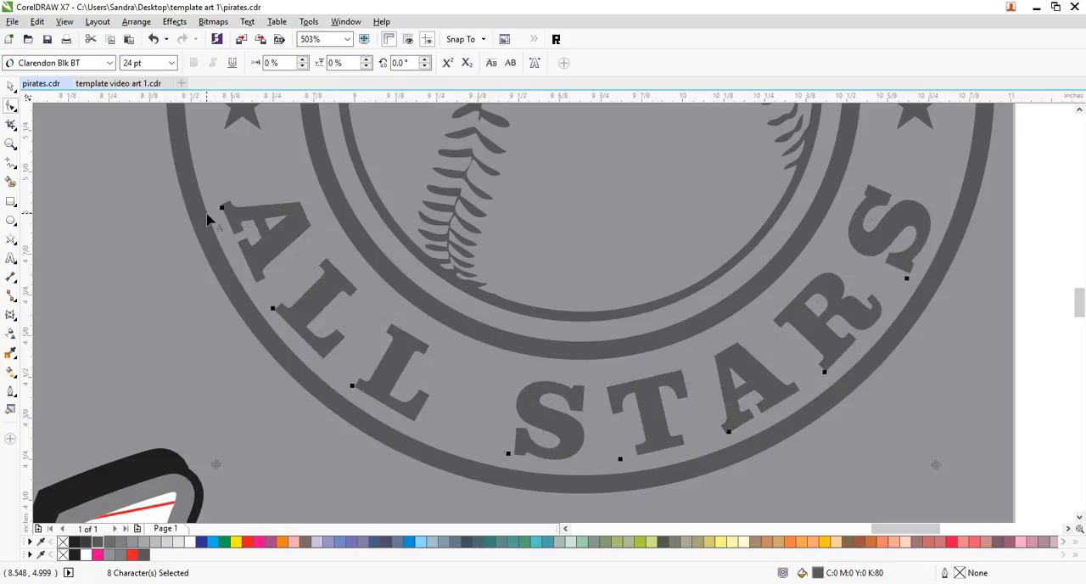
pyautogui.click(10, 86)
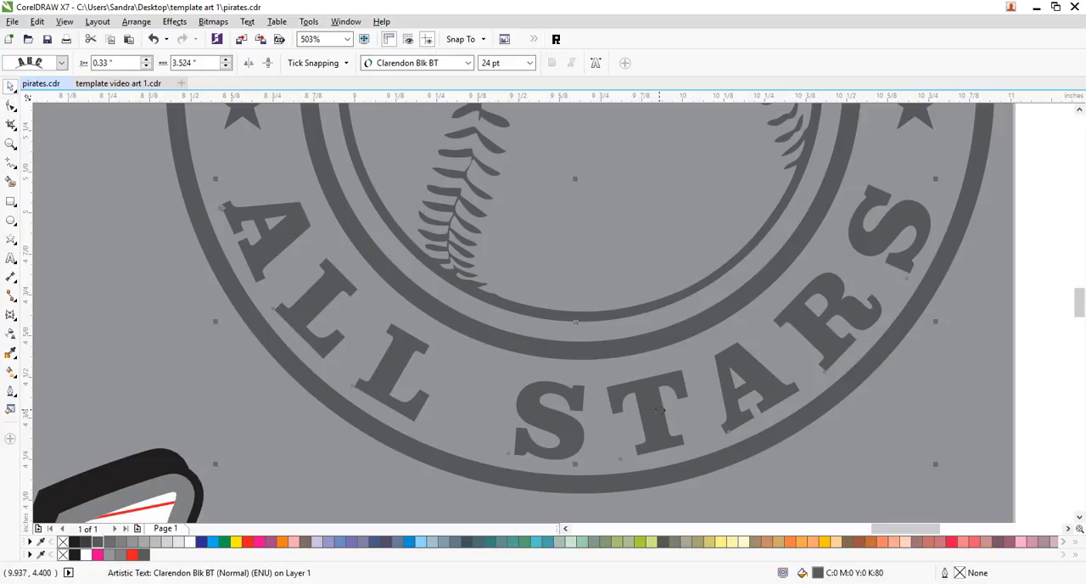
pyautogui.moveTo(652, 413)
pyautogui.mouseDown()
pyautogui.moveTo(652, 403)
pyautogui.moveTo(647, 411)
pyautogui.mouseUp()
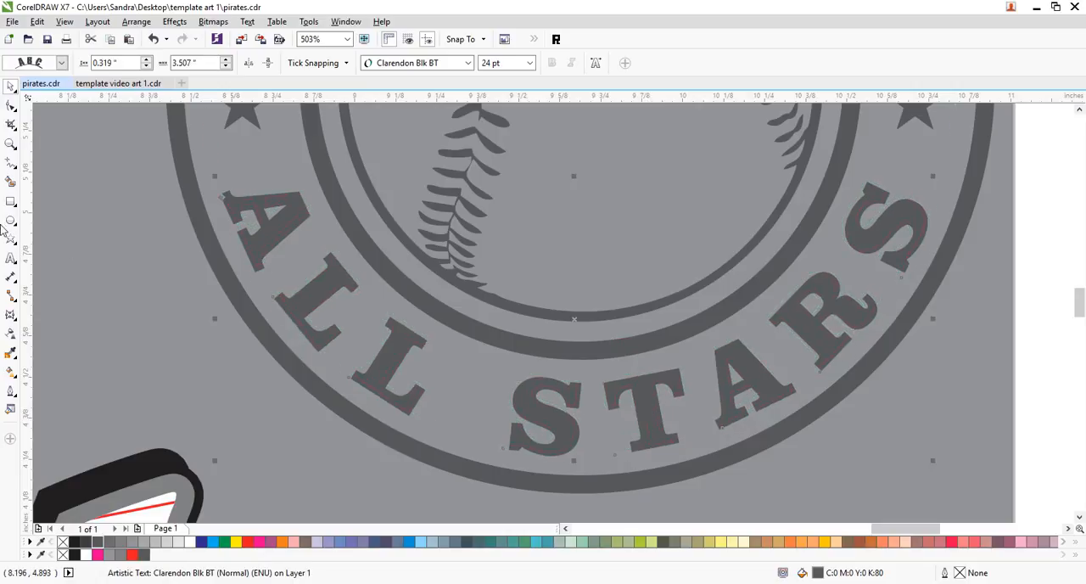
# - Group the baseball, rings, stars and ALL STARS text into one emblem
pyautogui.click(11, 144)
pyautogui.rightClick(633, 391)
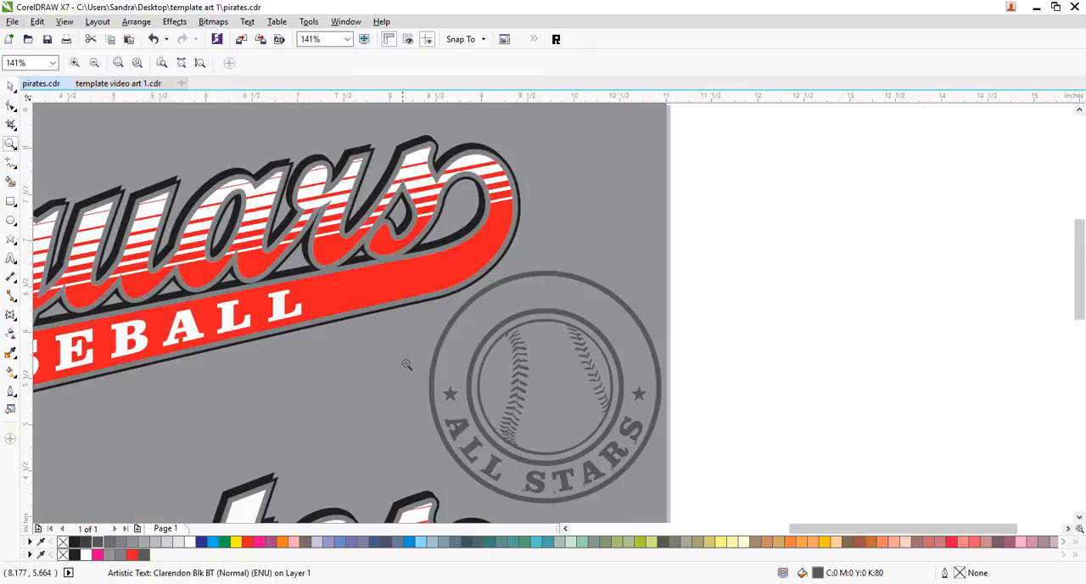
pyautogui.click(10, 85)
pyautogui.click(710, 340)
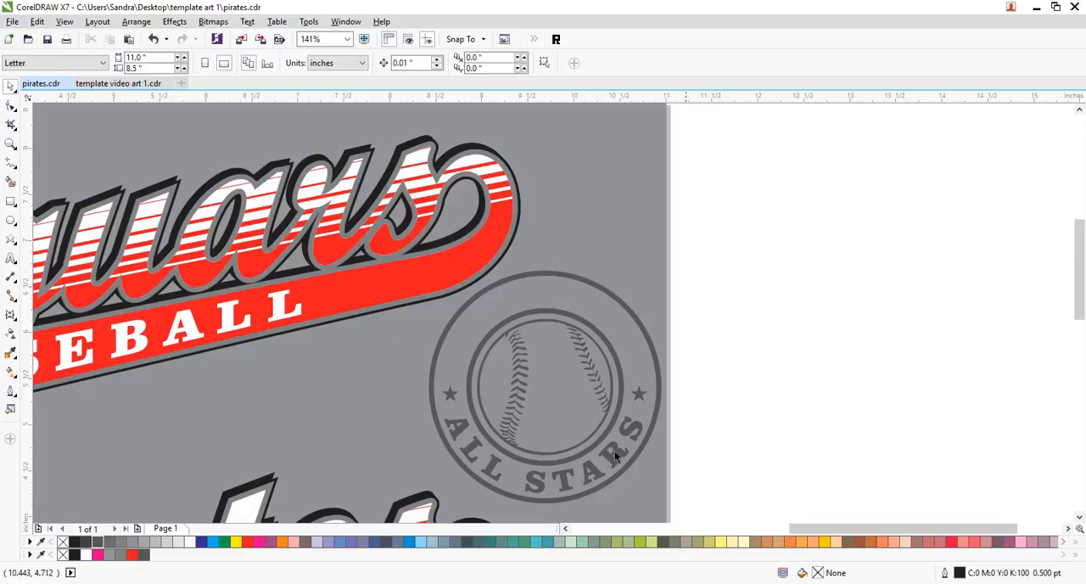
pyautogui.moveTo(719, 268); pyautogui.dragTo(397, 516)
pyautogui.hotkey('ctrl', 'g')
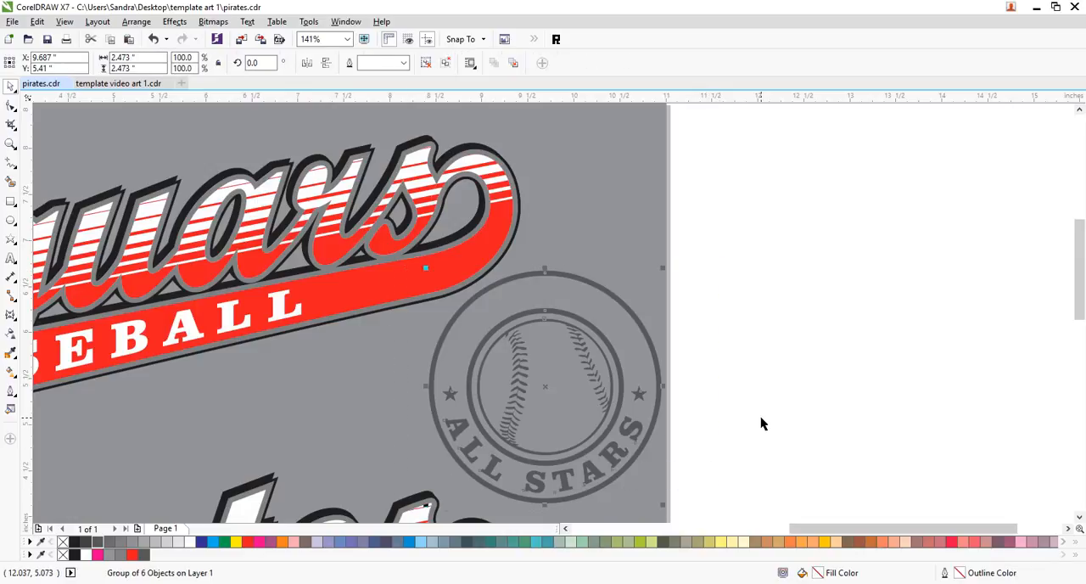
# - Rotate the grouped emblem about 14.8 degrees counterclockwise to match the lettering's slant
pyautogui.click(632, 388)
pyautogui.moveTo(664, 506); pyautogui.dragTo(713, 482)
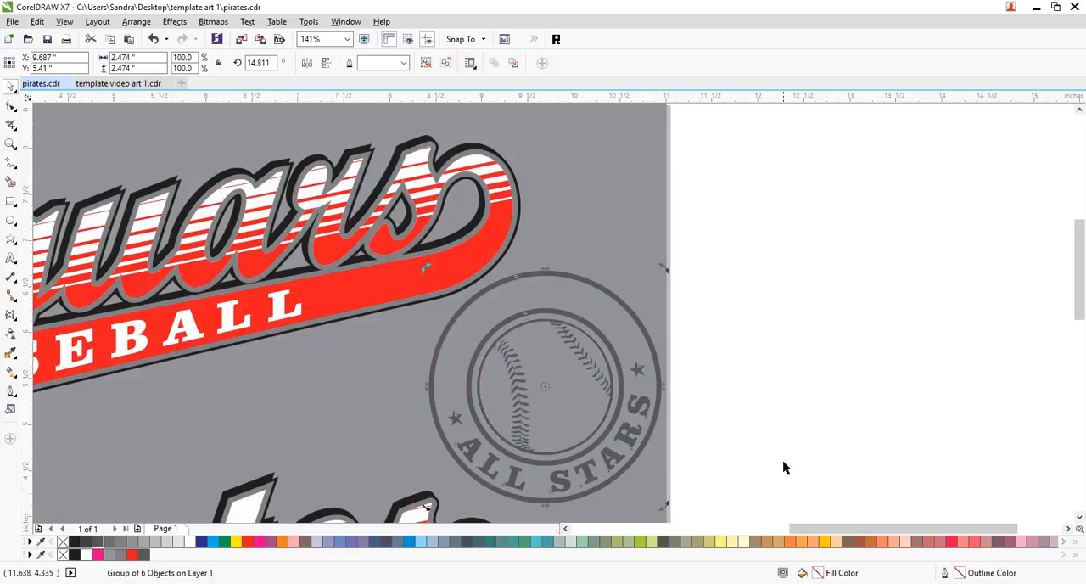
pyautogui.click(784, 468)
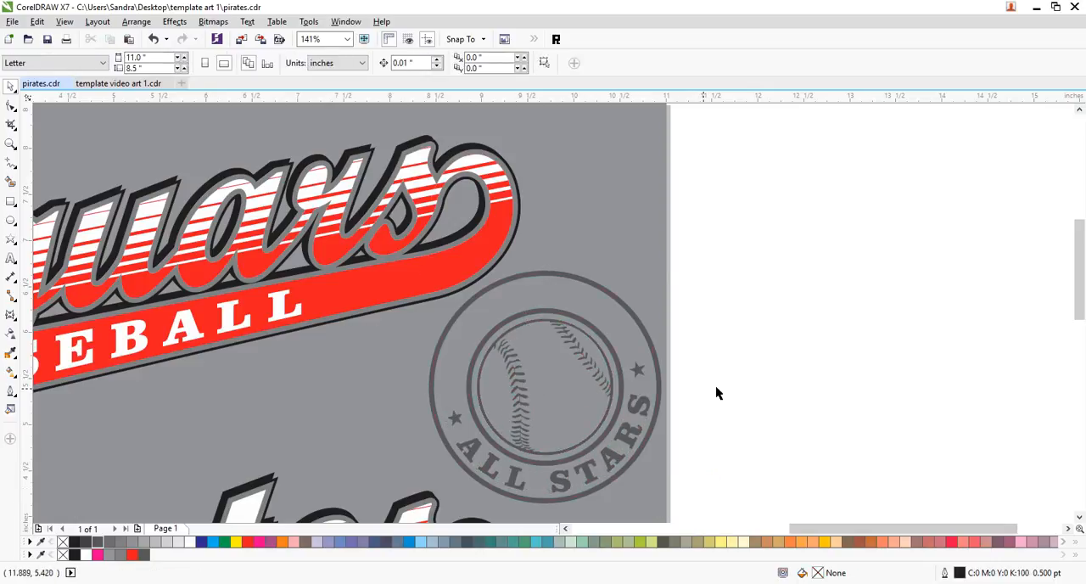
# - Move the emblem over the end of the Jaguars lettering and its red tail, and enlarge it to about 2.68 inches wide
pyautogui.moveTo(651, 349); pyautogui.dragTo(488, 296)
pyautogui.moveTo(505, 462); pyautogui.dragTo(528, 473)
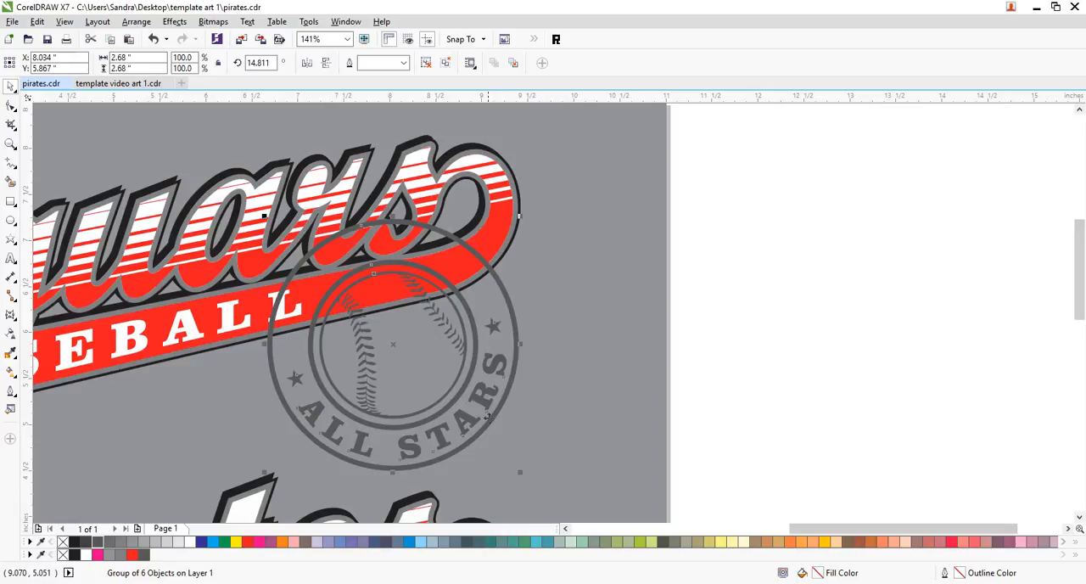
pyautogui.moveTo(479, 402); pyautogui.dragTo(472, 390)
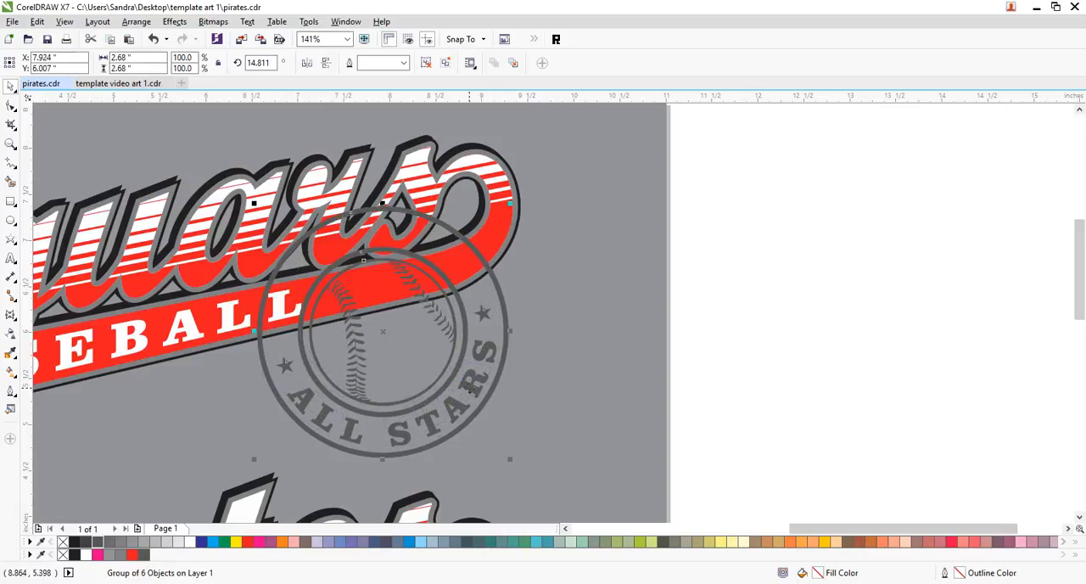
# - Send the emblem and the grey background to the back, so the emblem sits behind the Jaguars lettering
pyautogui.keyDown('shift'); pyautogui.click(648, 371); pyautogui.keyUp('shift')
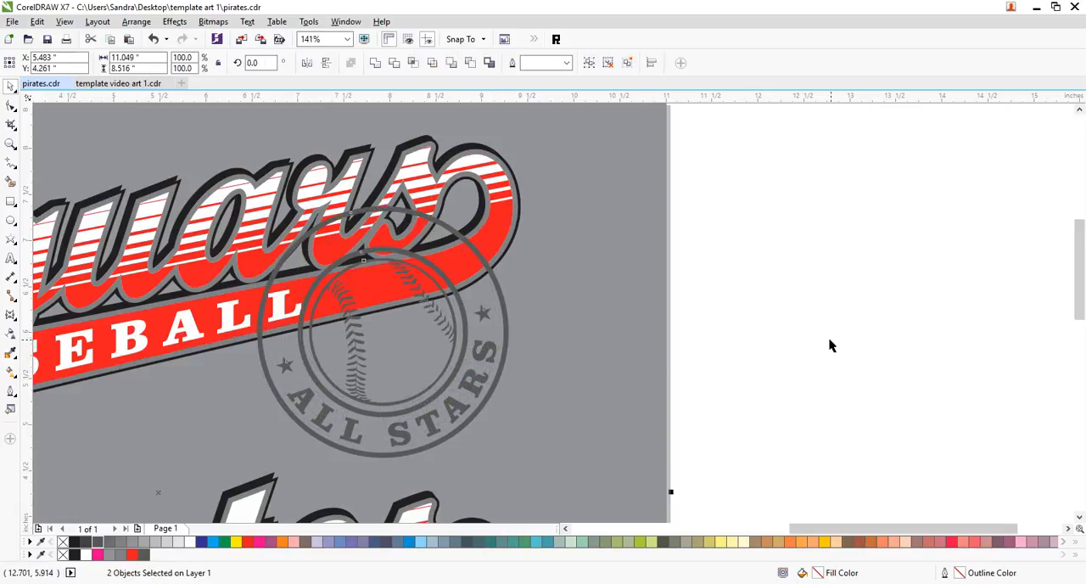
pyautogui.hotkey('shift', 'pagedown')
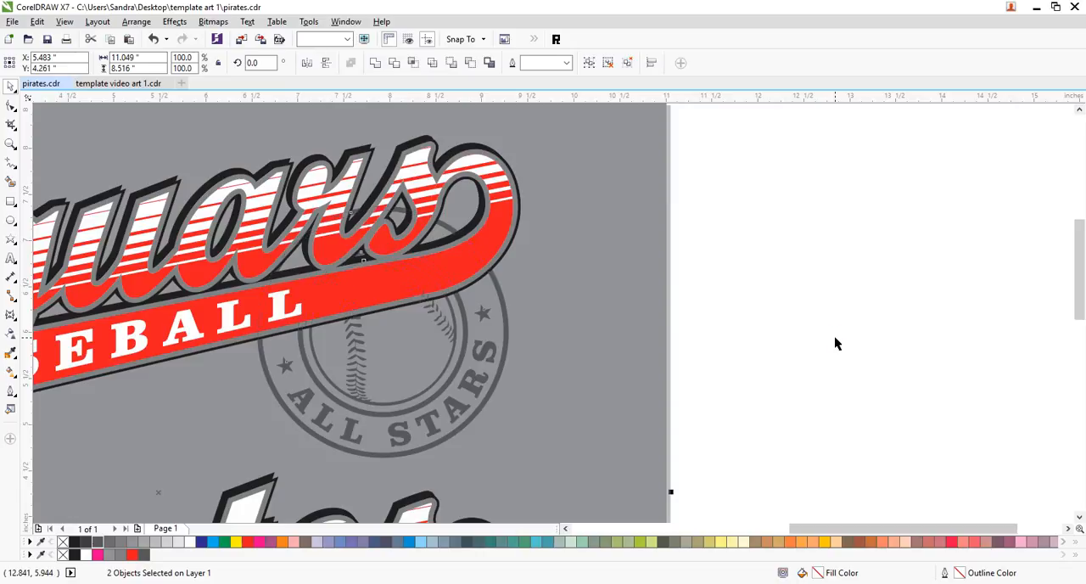
pyautogui.click(834, 335)
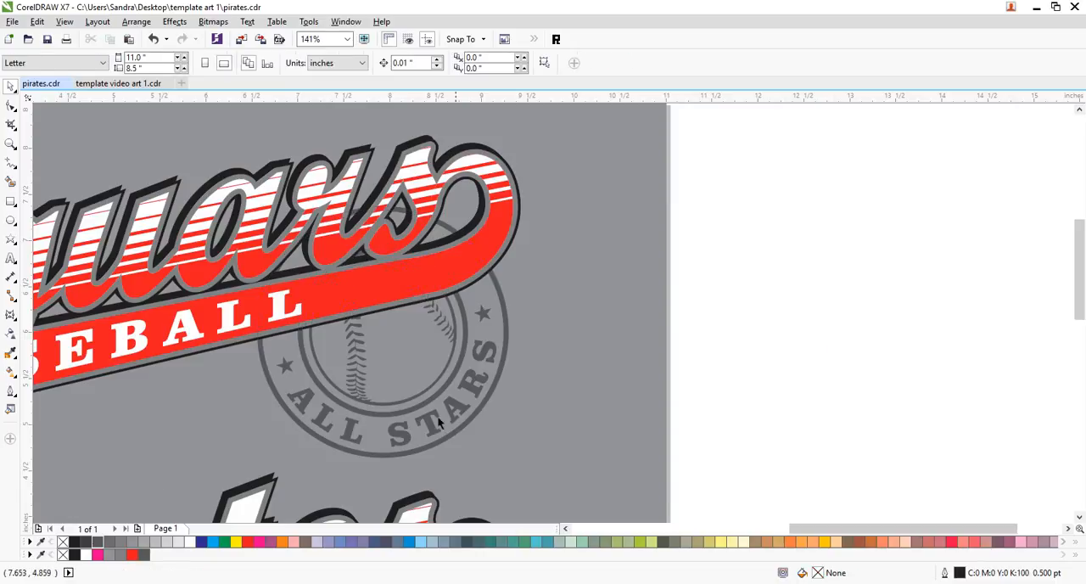
# - Copy the ALL STARS emblem straight down to the Pirates design and send the copy and the grey background to the back
pyautogui.doubleClick(10, 144)
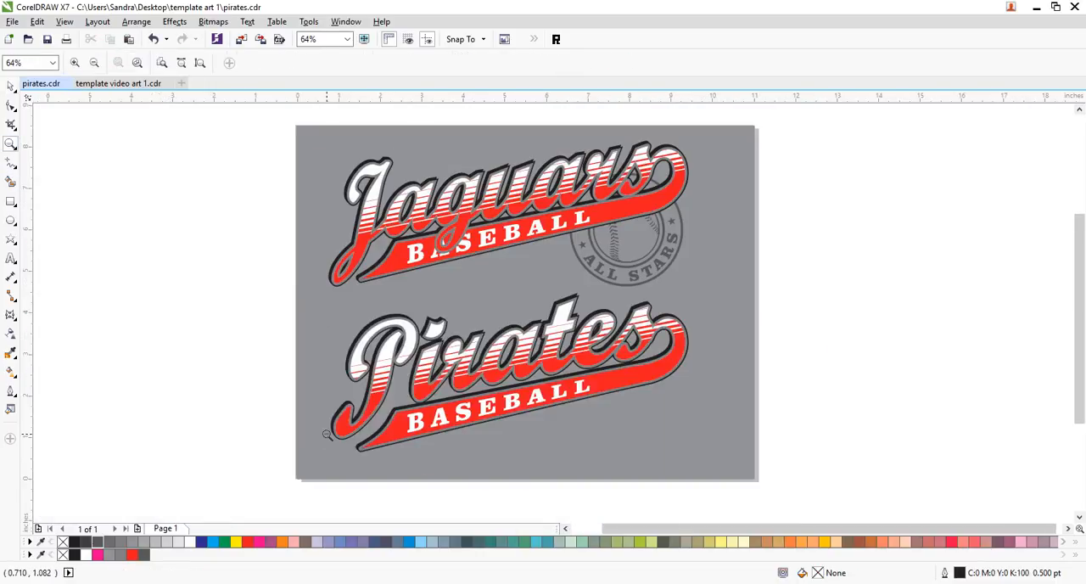
pyautogui.click(11, 87)
pyautogui.click(625, 258)
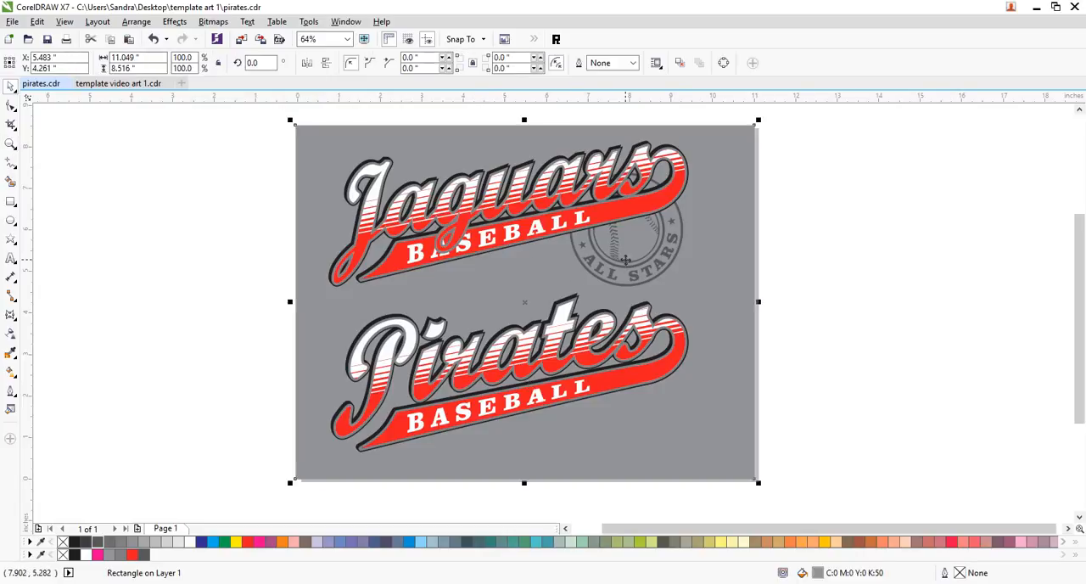
pyautogui.click(629, 263)
pyautogui.moveTo(630, 263); pyautogui.dragTo(633, 427)
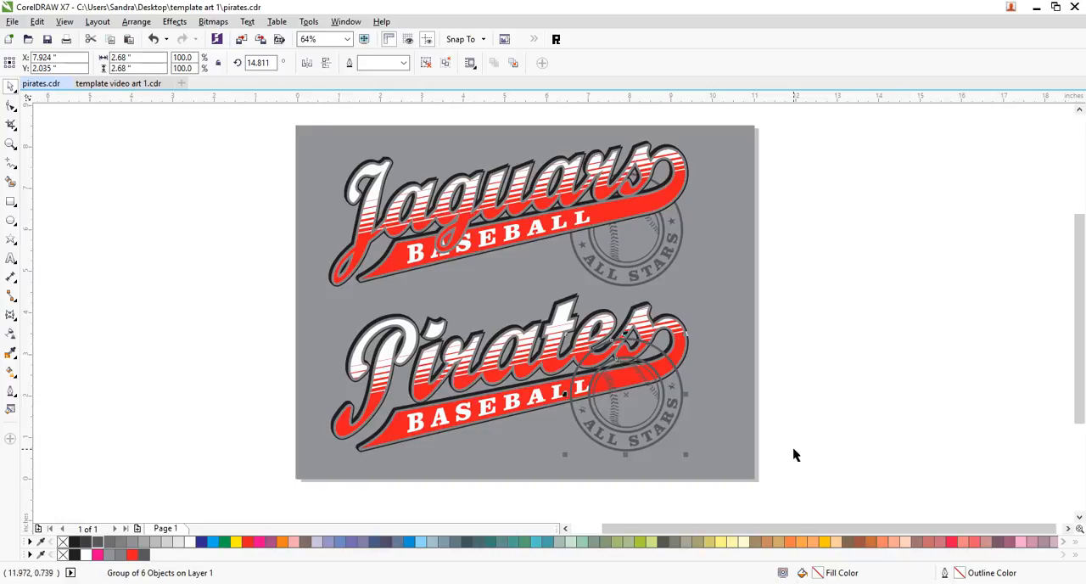
pyautogui.keyDown('shift'); pyautogui.click(716, 442); pyautogui.keyUp('shift')
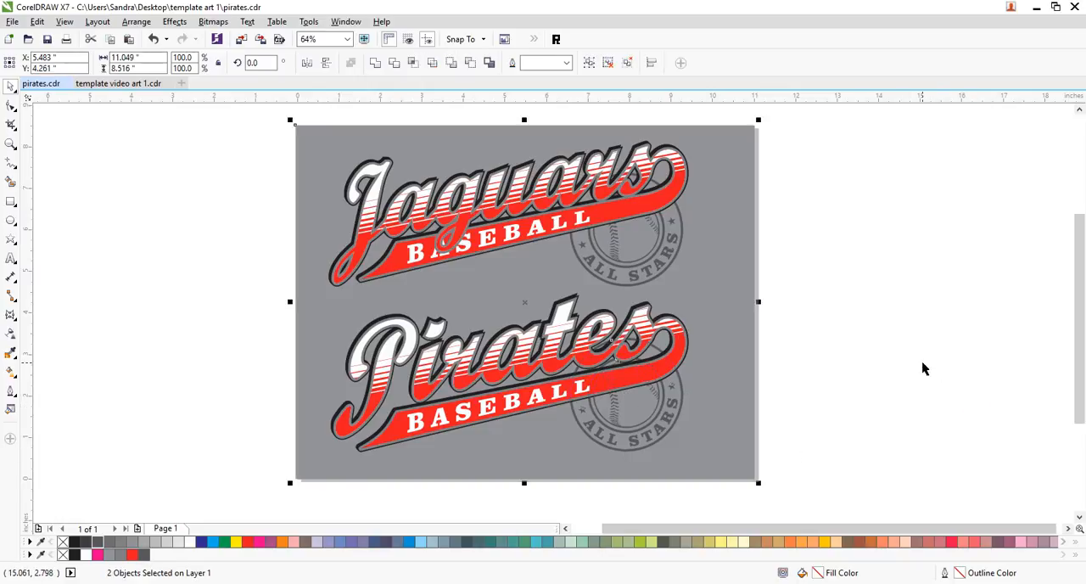
pyautogui.click(857, 356)
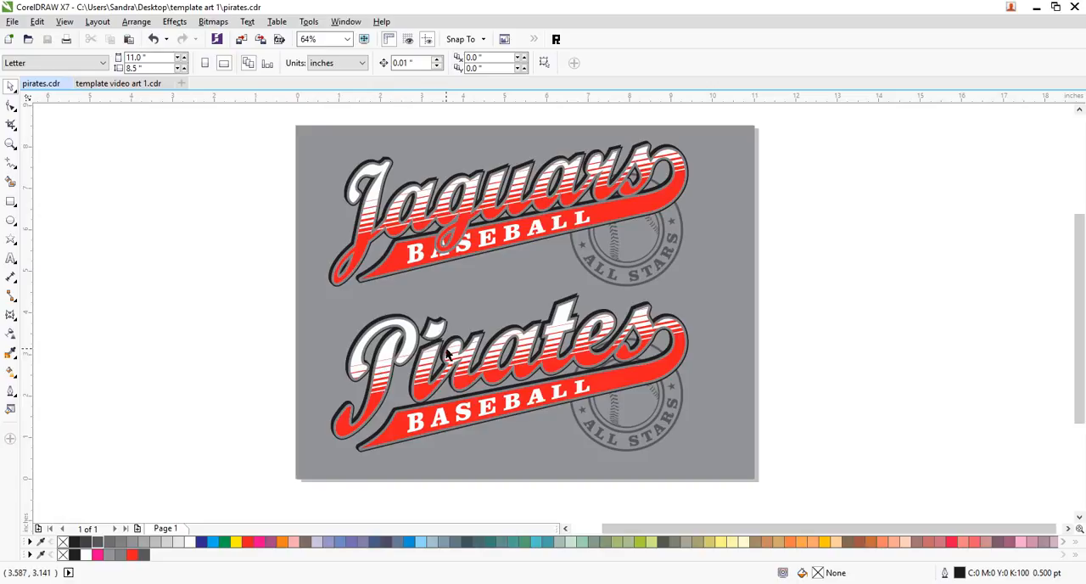
# - Replace all occurrences of the text "Pirates" with "Warriors"
pyautogui.click(39, 23)
pyautogui.moveTo(102, 428)
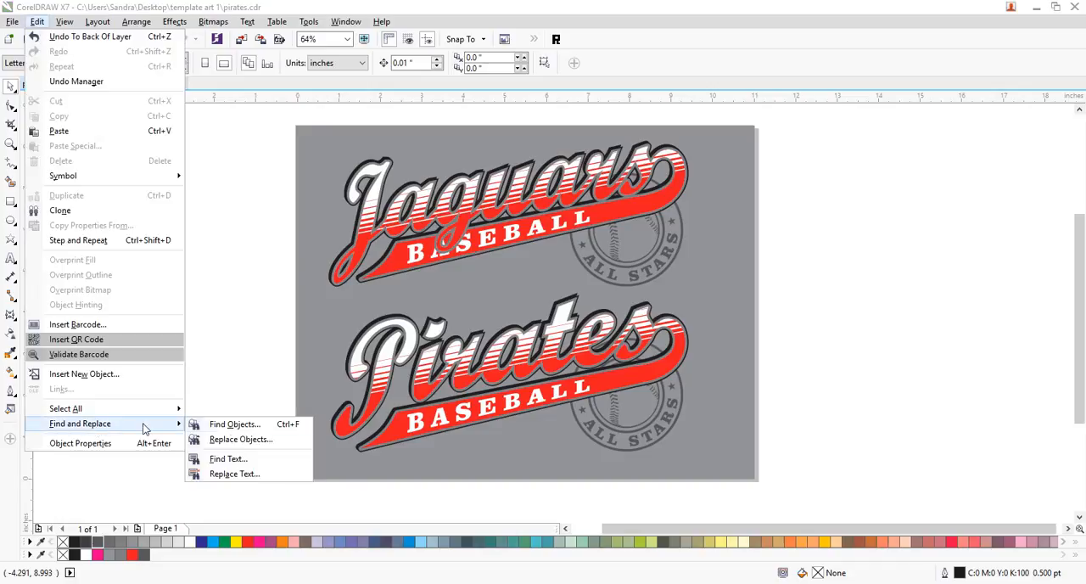
pyautogui.click(226, 474)
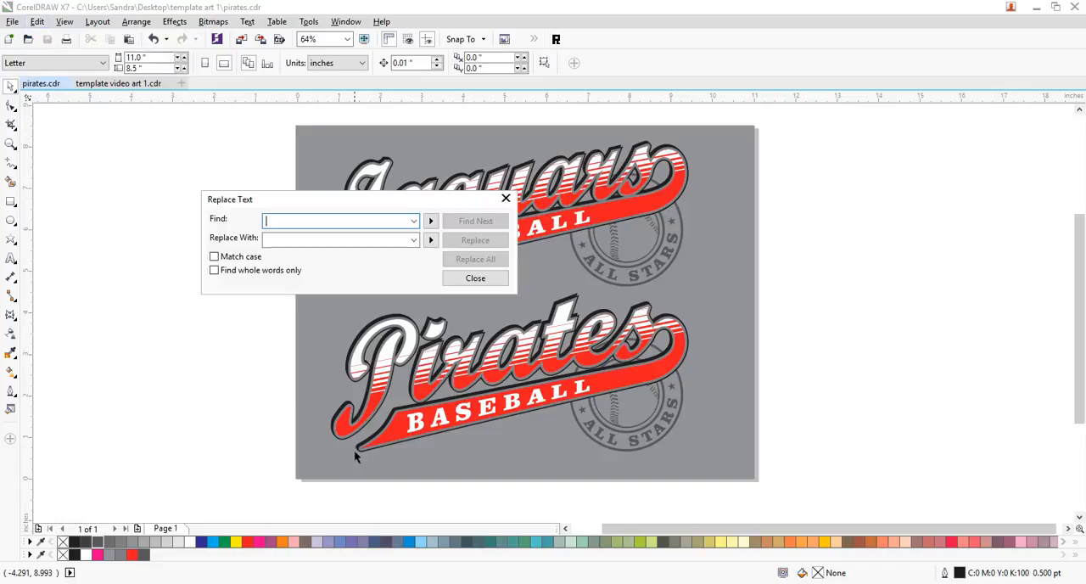
pyautogui.write('r')
pyautogui.press('BackSpace')
pyautogui.press('BackSpace')
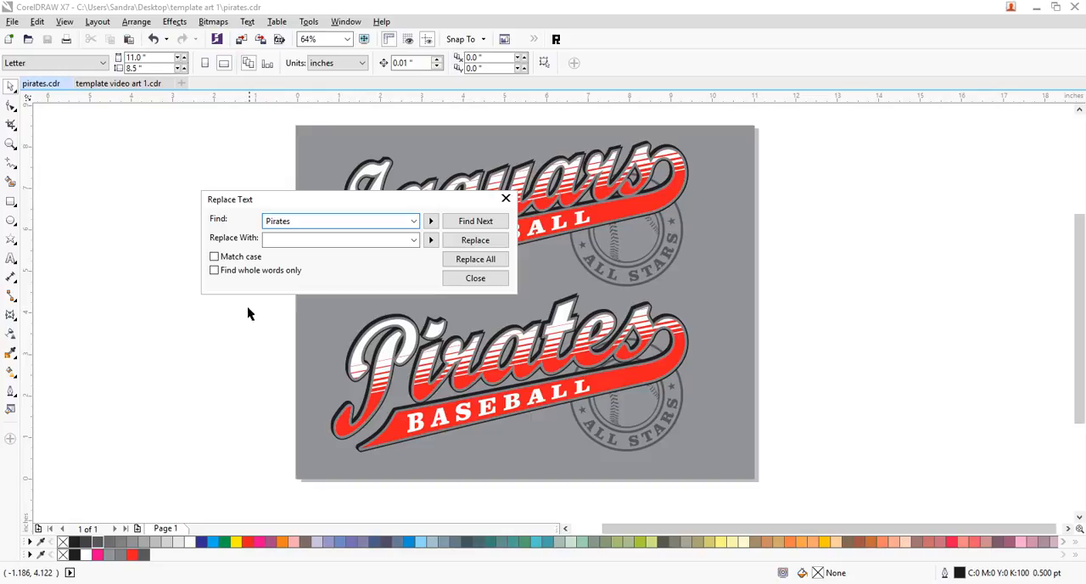
pyautogui.click(294, 239)
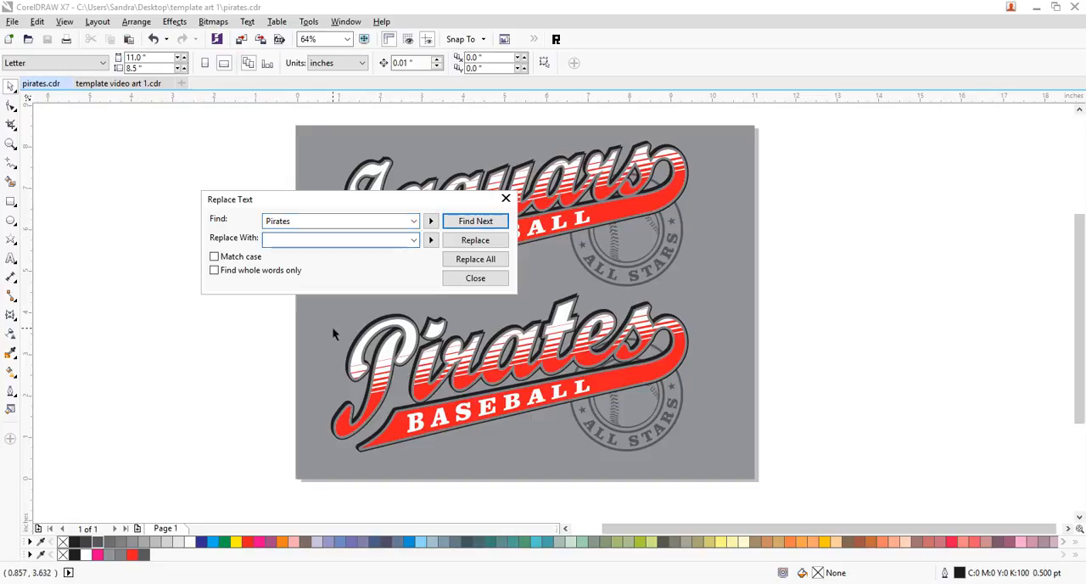
pyautogui.write('Warriors')
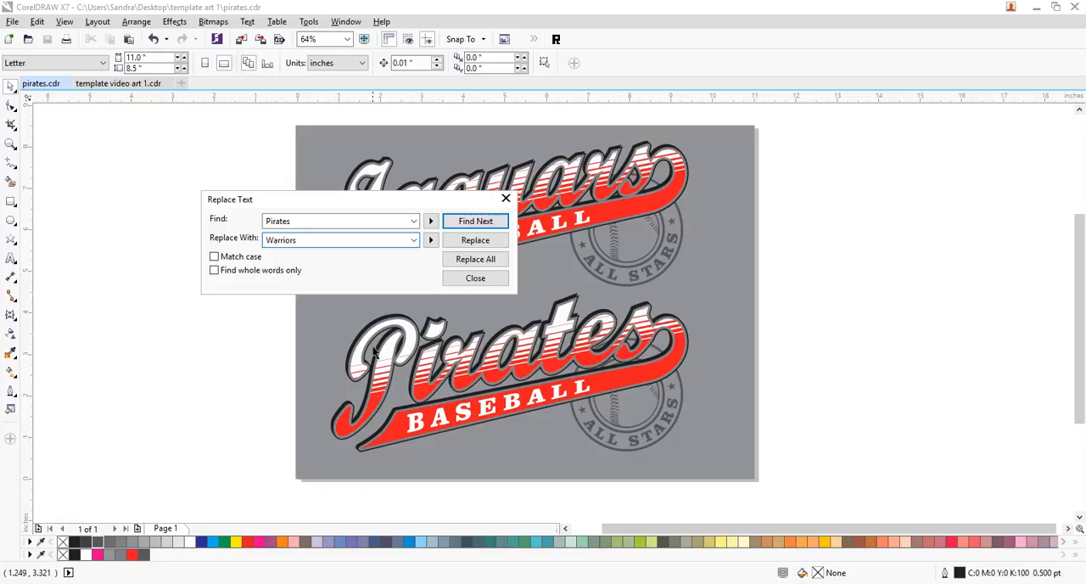
pyautogui.click(479, 262)
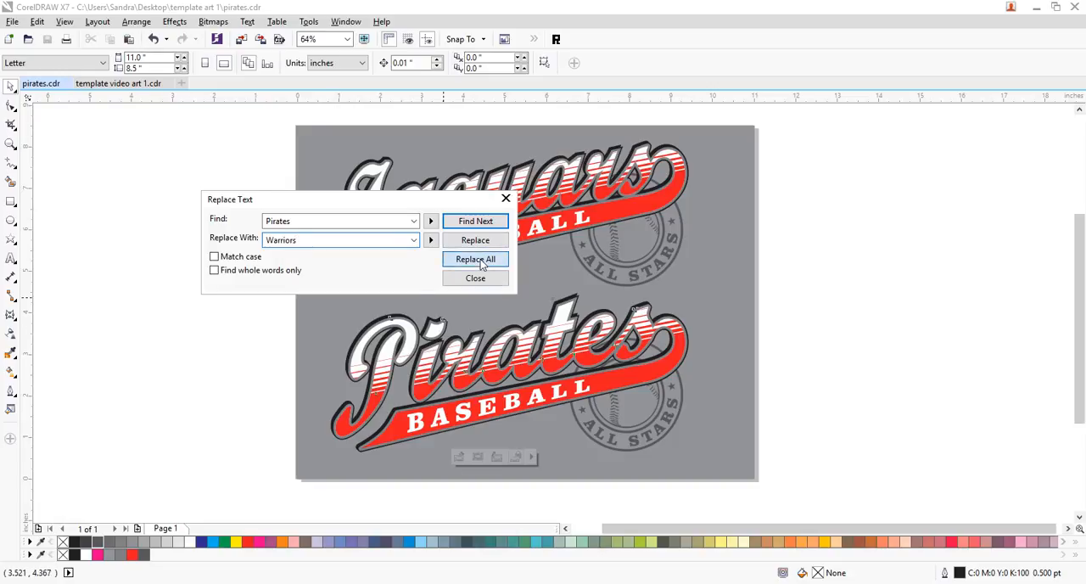
pyautogui.click(567, 320)
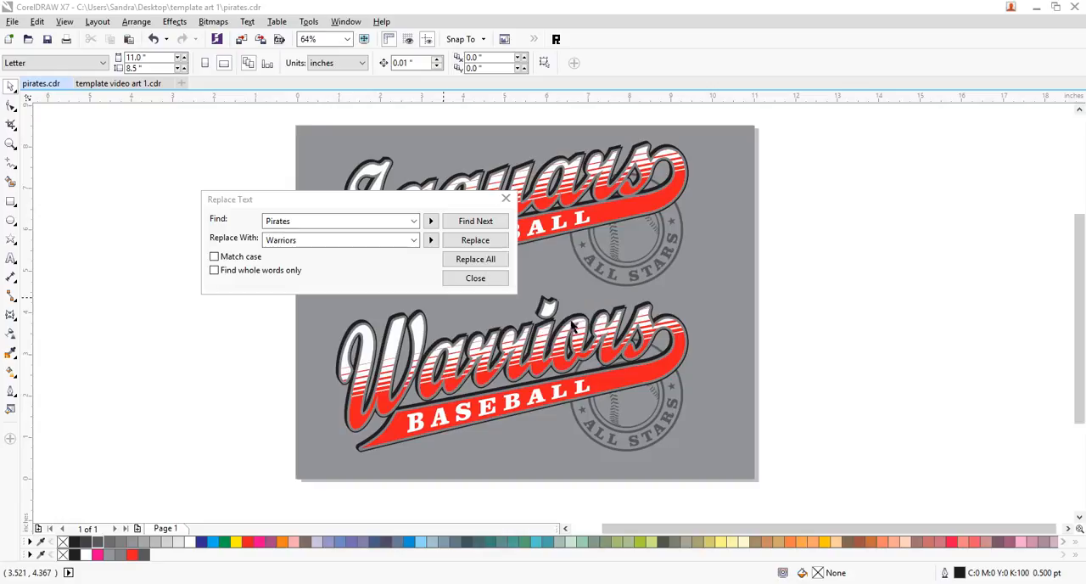
pyautogui.click(506, 198)
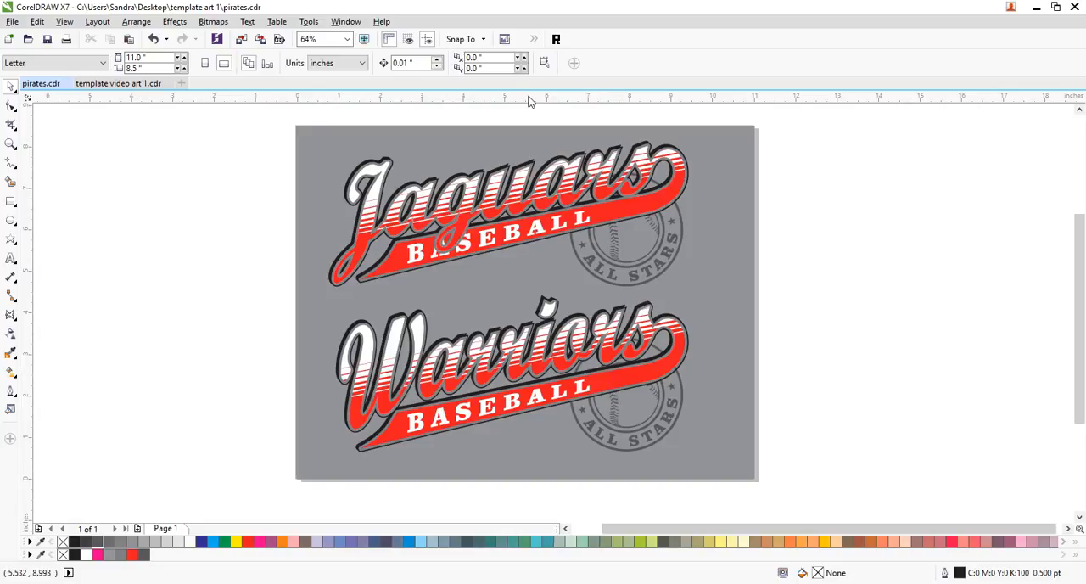
pyautogui.click(556, 40)
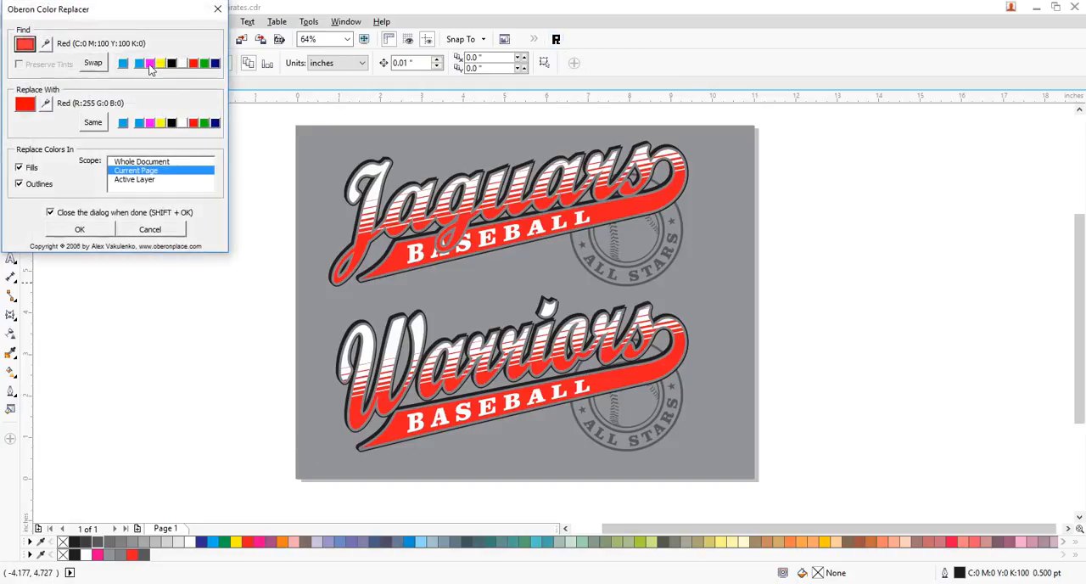
pyautogui.click(214, 123)
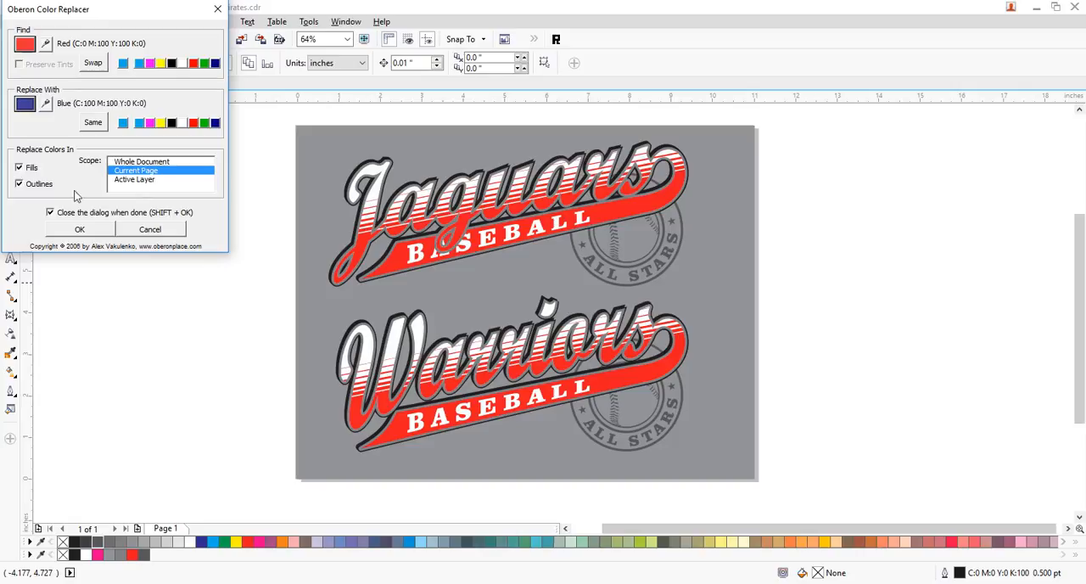
pyautogui.click(146, 229)
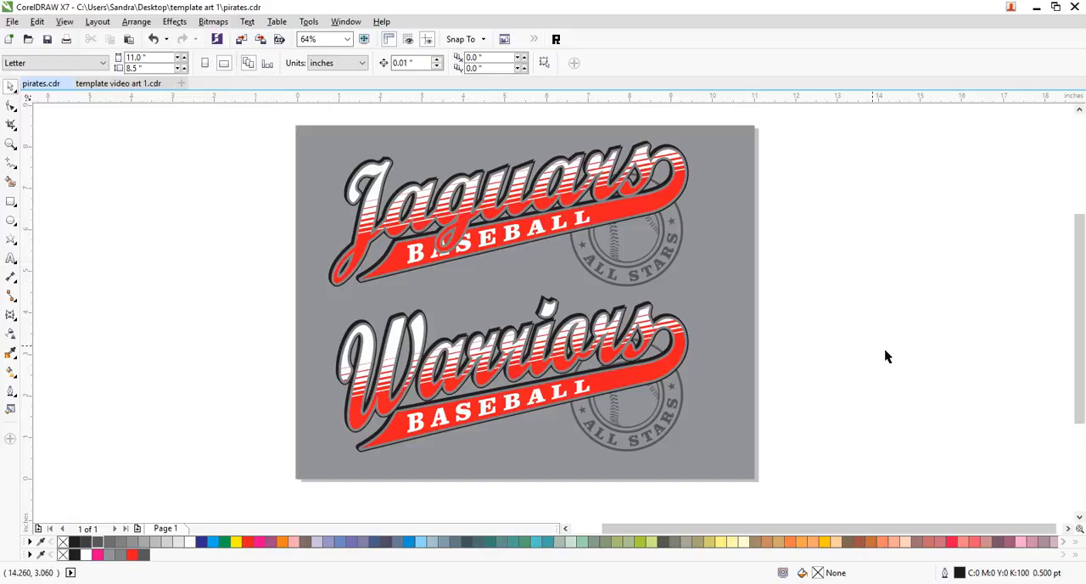
# - Replace red (C:0 M:100 Y:100 K:0) with blue (C:100 M:100 Y:0 K:0) in the fills and outlines of the selected Warriors design only
pyautogui.moveTo(787, 278); pyautogui.dragTo(219, 492)
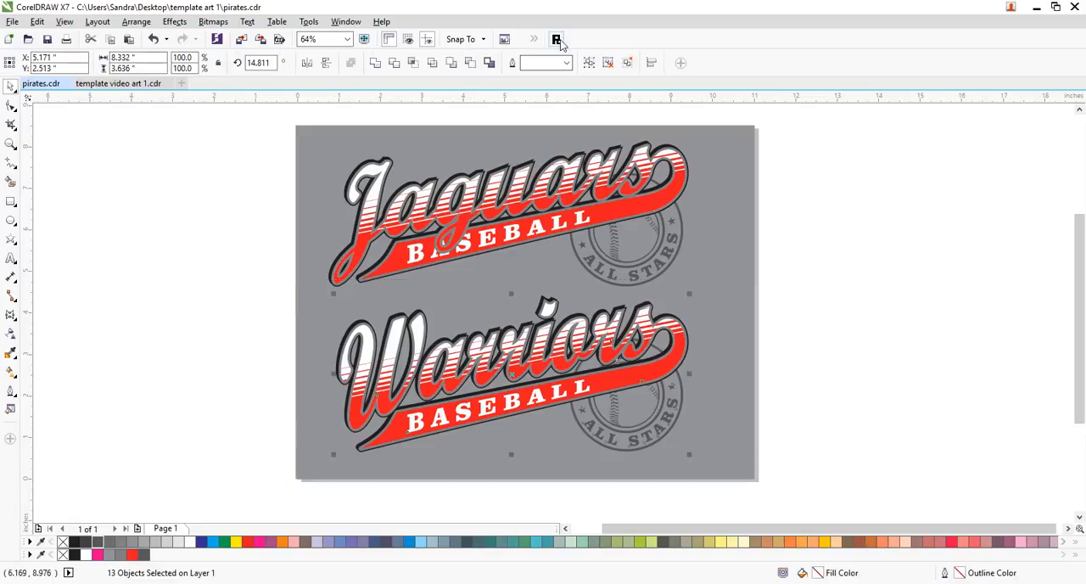
pyautogui.click(556, 39)
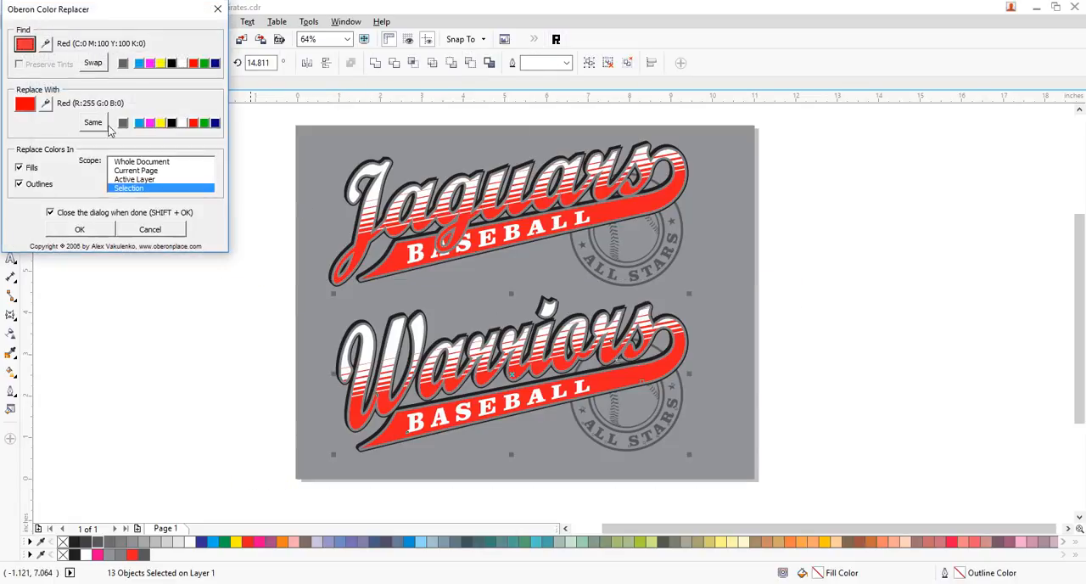
pyautogui.click(216, 124)
pyautogui.click(81, 231)
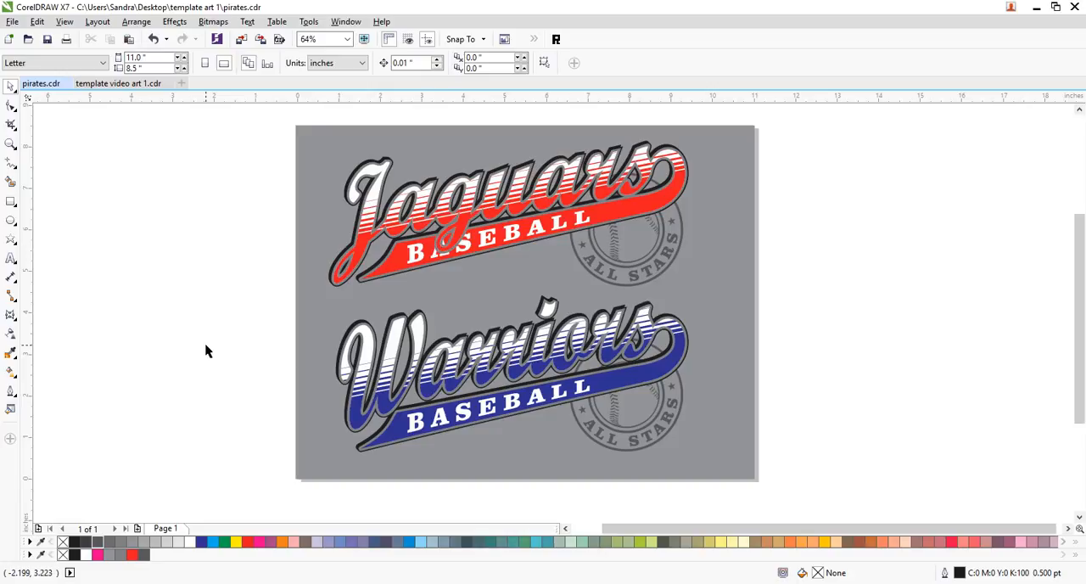
# - Undo the blue colour replacement and the "Warriors" text replacement in the lower design
pyautogui.hotkey('ctrl', 'z')
pyautogui.hotkey('ctrl', 'z')
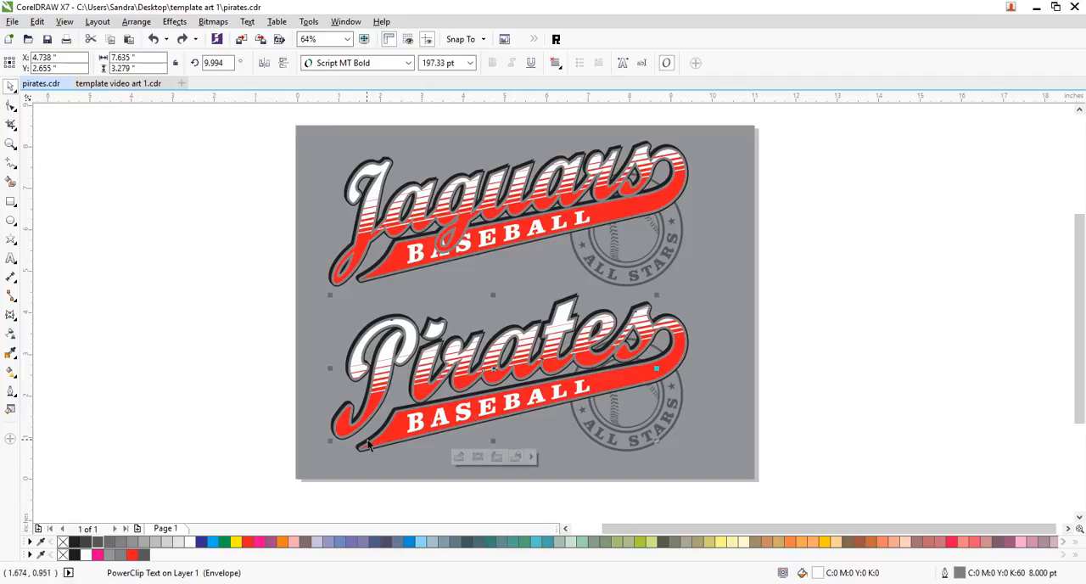
pyautogui.click(225, 331)
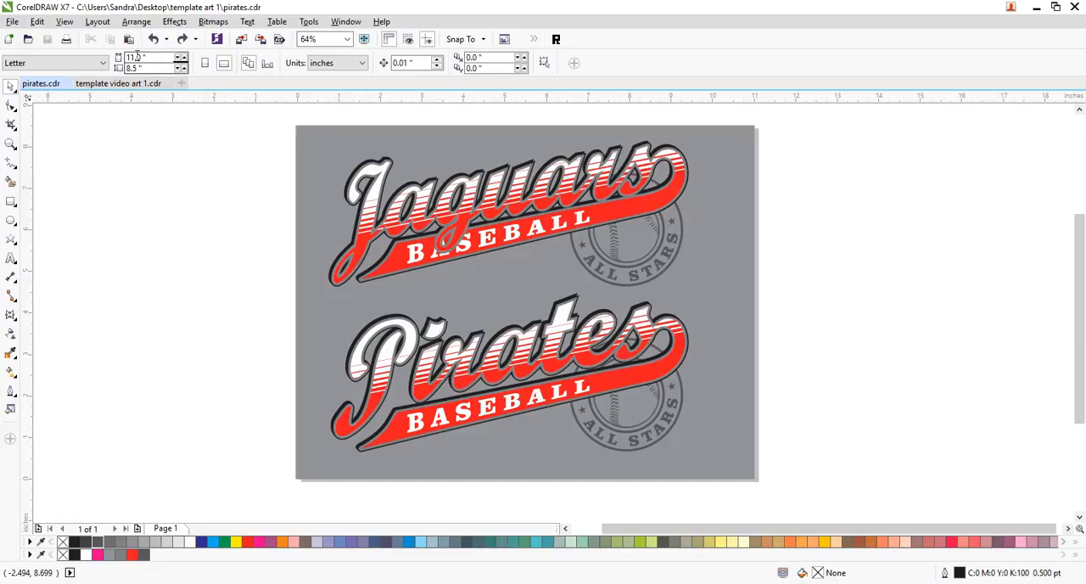
pyautogui.click(37, 21)
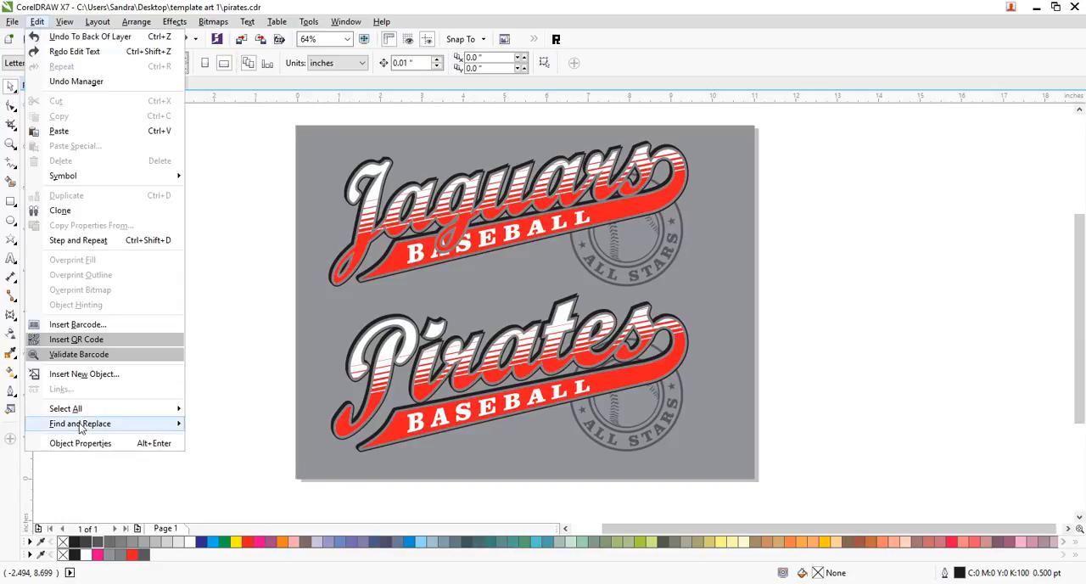
pyautogui.moveTo(80, 424)
pyautogui.click(217, 441)
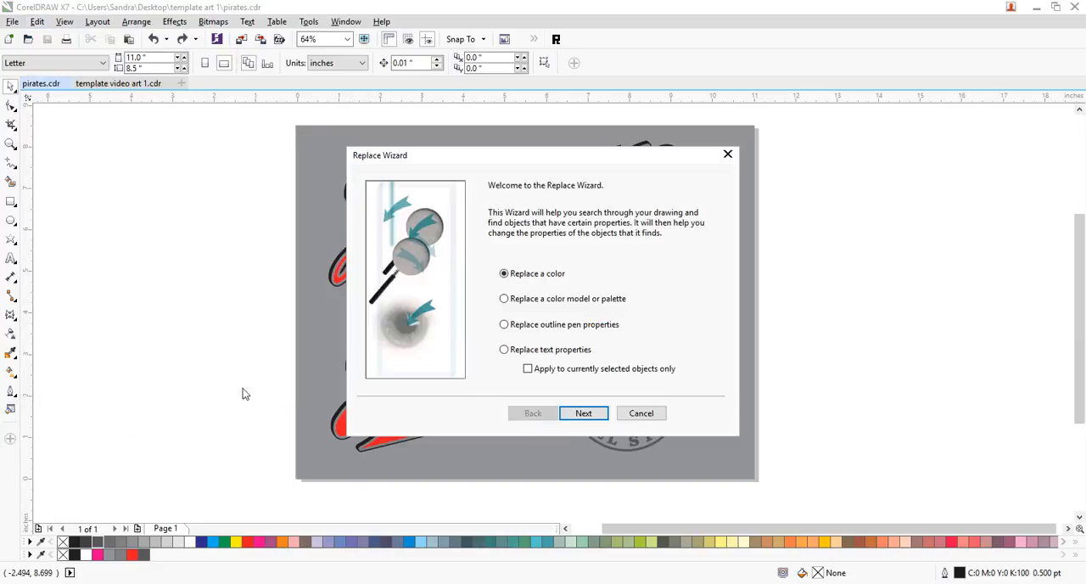
pyautogui.click(647, 415)
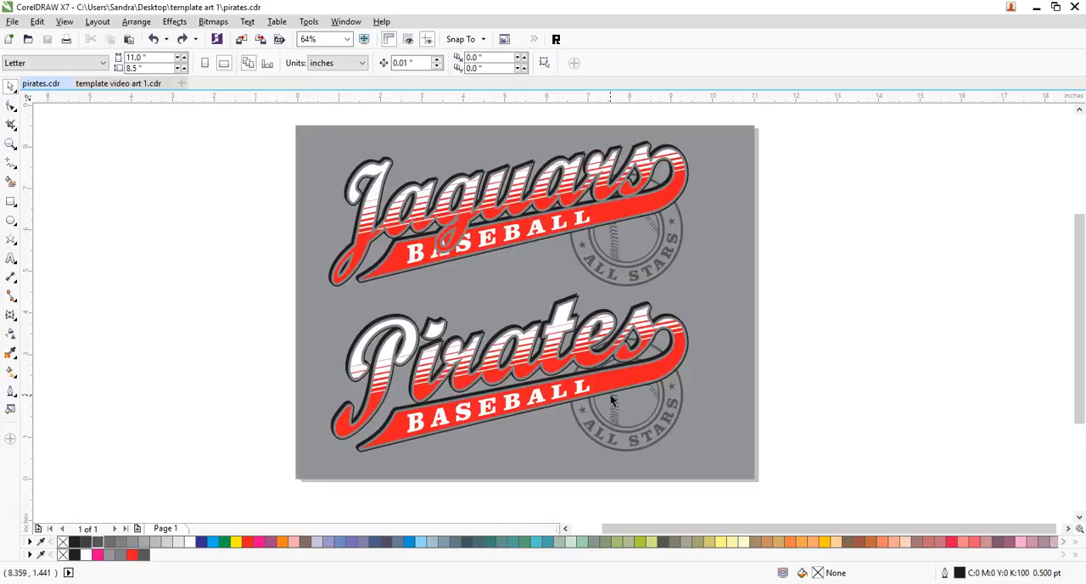
# - Replace all occurrences of the text "Jaguars" with "Trojans"
pyautogui.click(38, 21)
pyautogui.moveTo(85, 423)
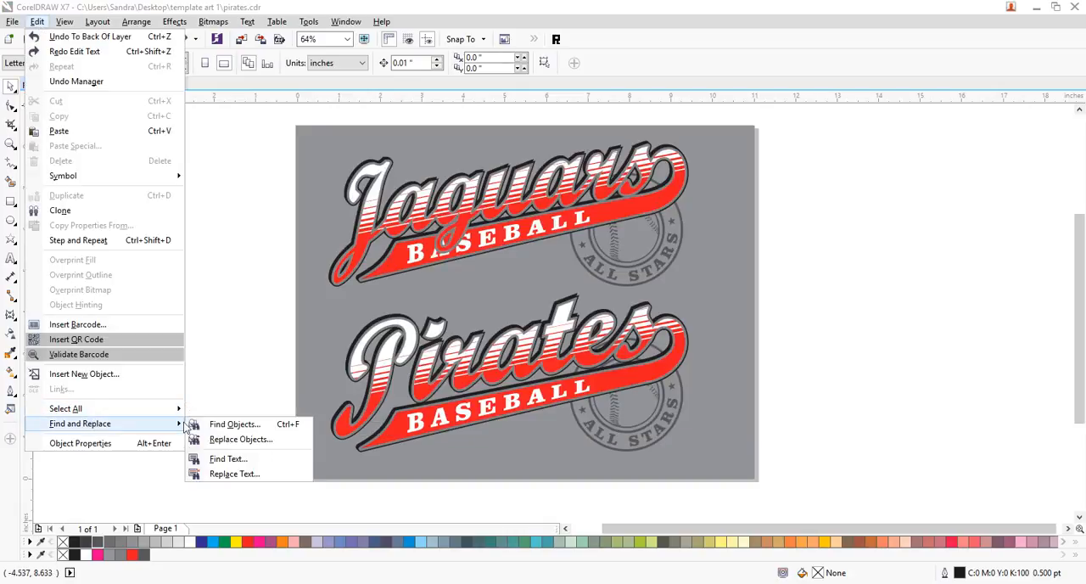
pyautogui.click(228, 473)
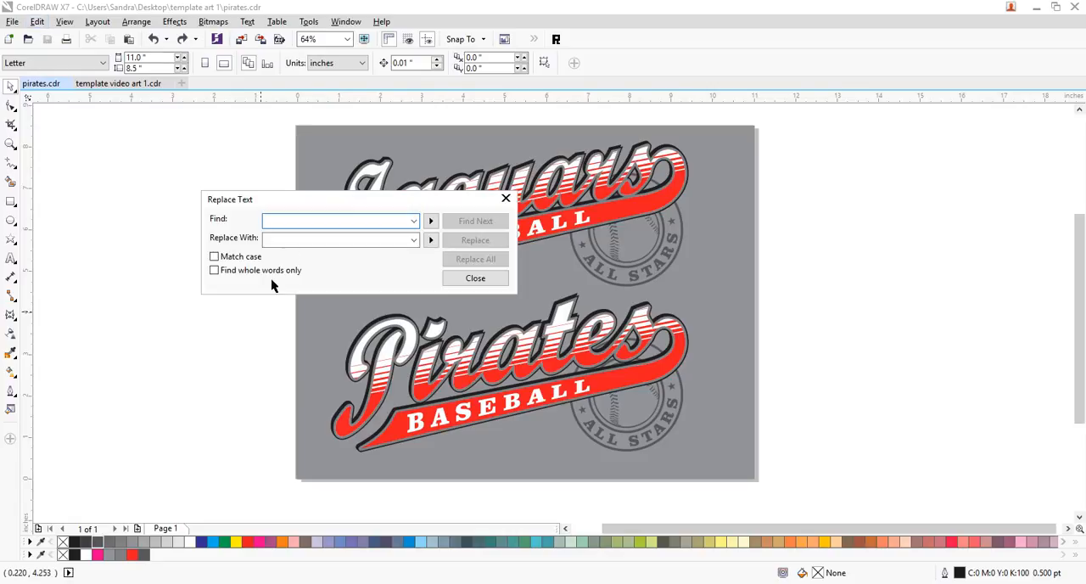
pyautogui.moveTo(359, 204); pyautogui.dragTo(366, 331)
pyautogui.write('jag')
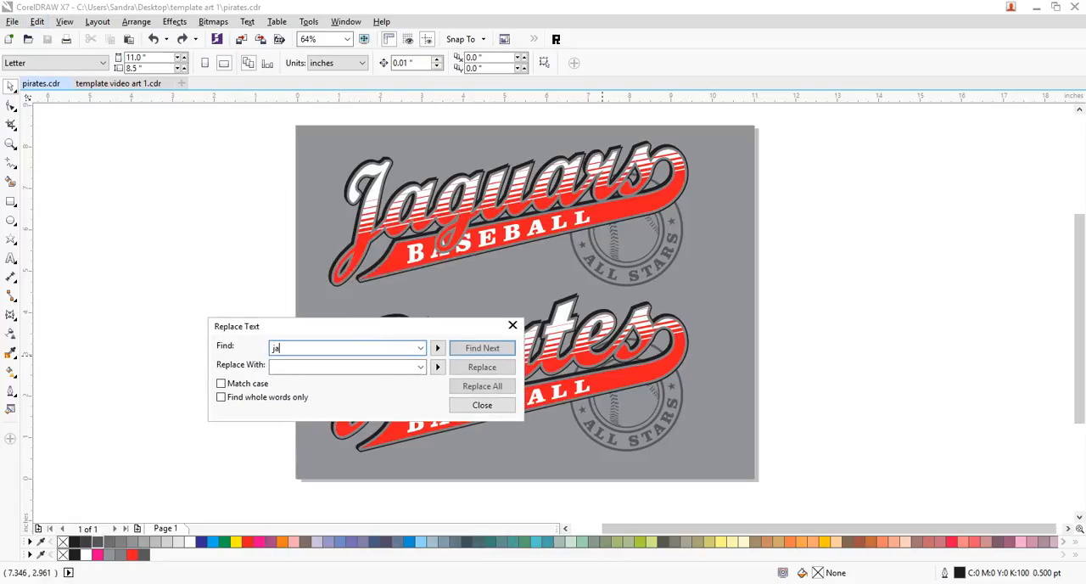
pyautogui.press('BackSpace')
pyautogui.write('J')
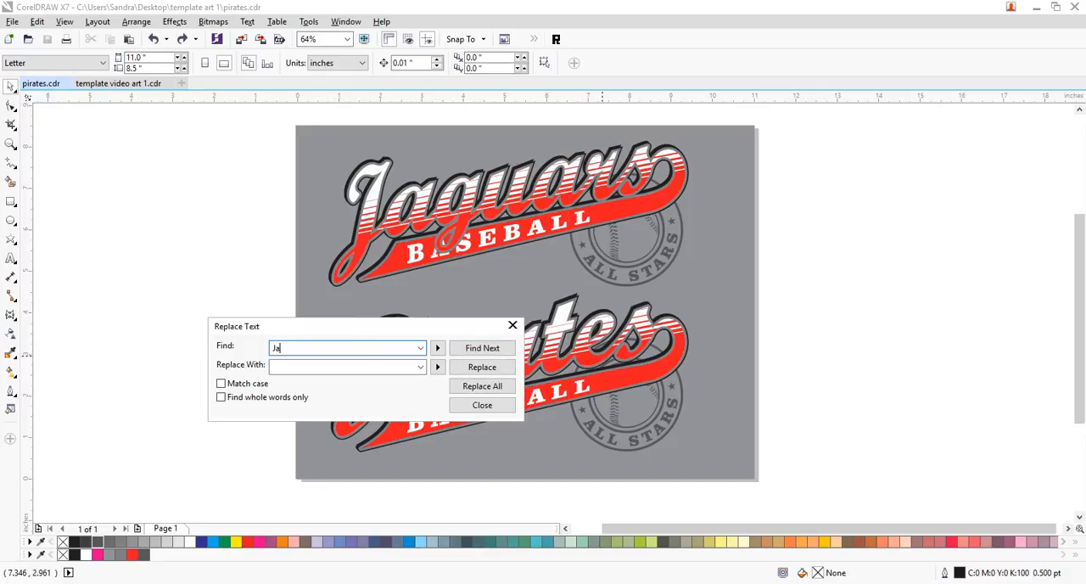
pyautogui.press('Tab')
pyautogui.press('Tab')
pyautogui.write('T')
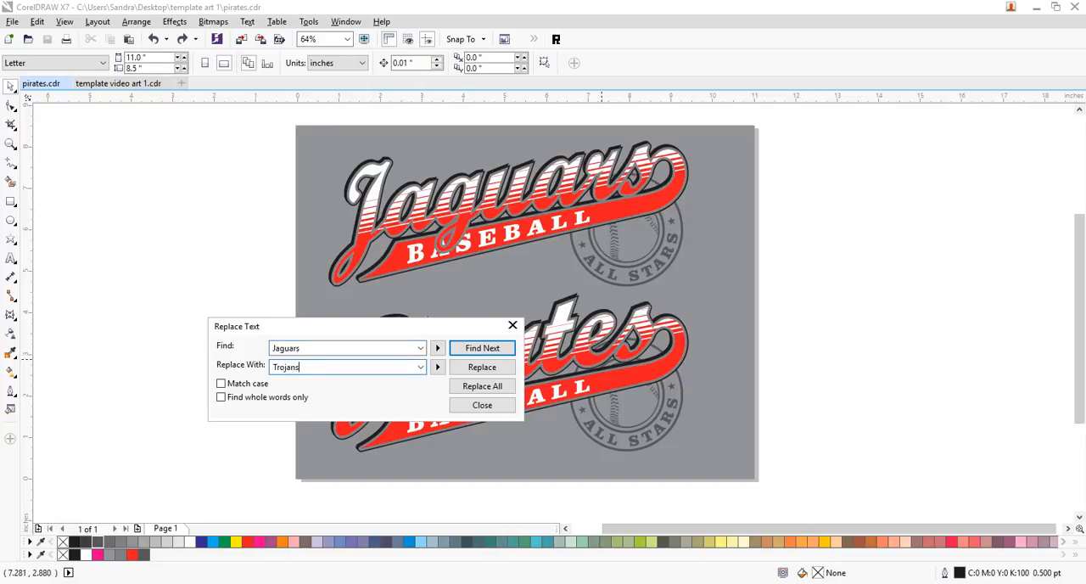
pyautogui.click(480, 386)
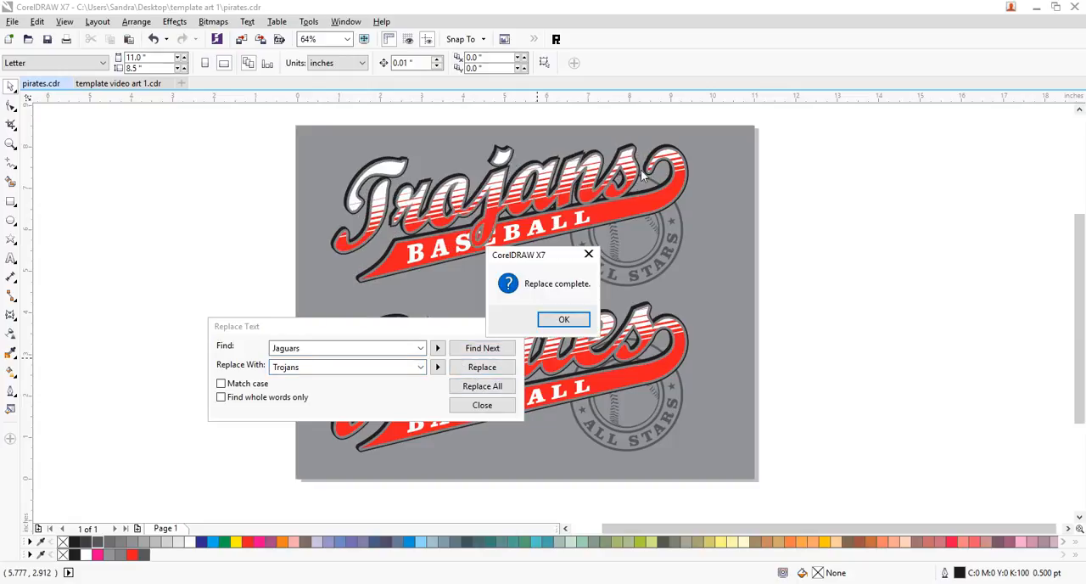
pyautogui.click(563, 319)
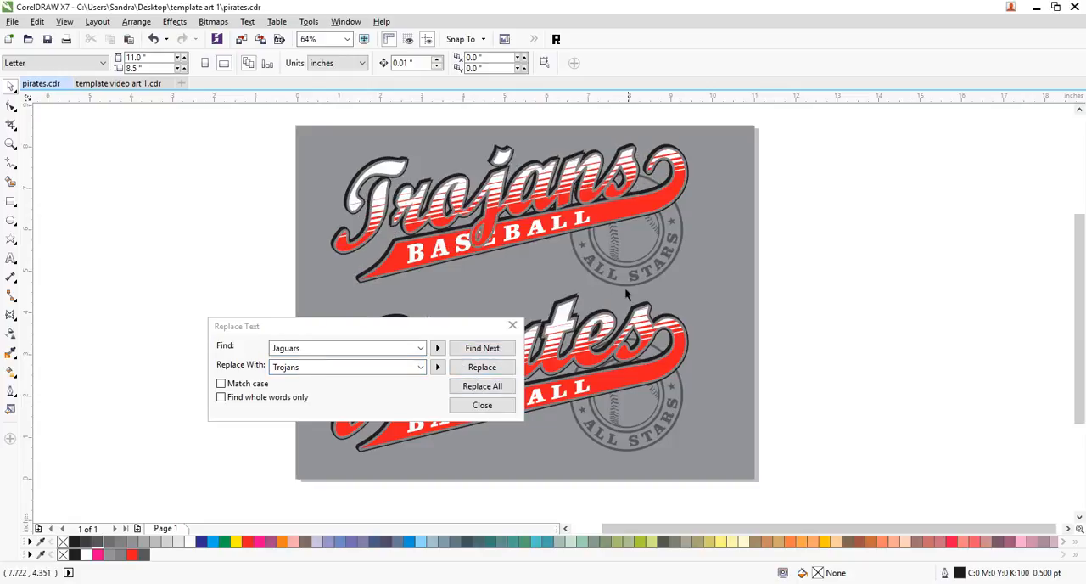
pyautogui.click(514, 327)
pyautogui.click(630, 173)
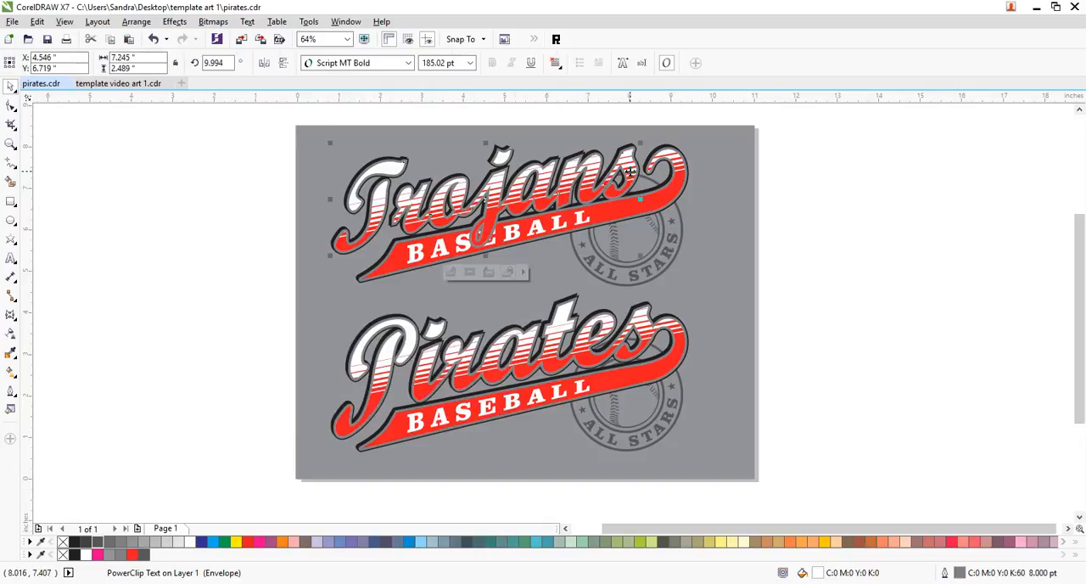
pyautogui.click(11, 314)
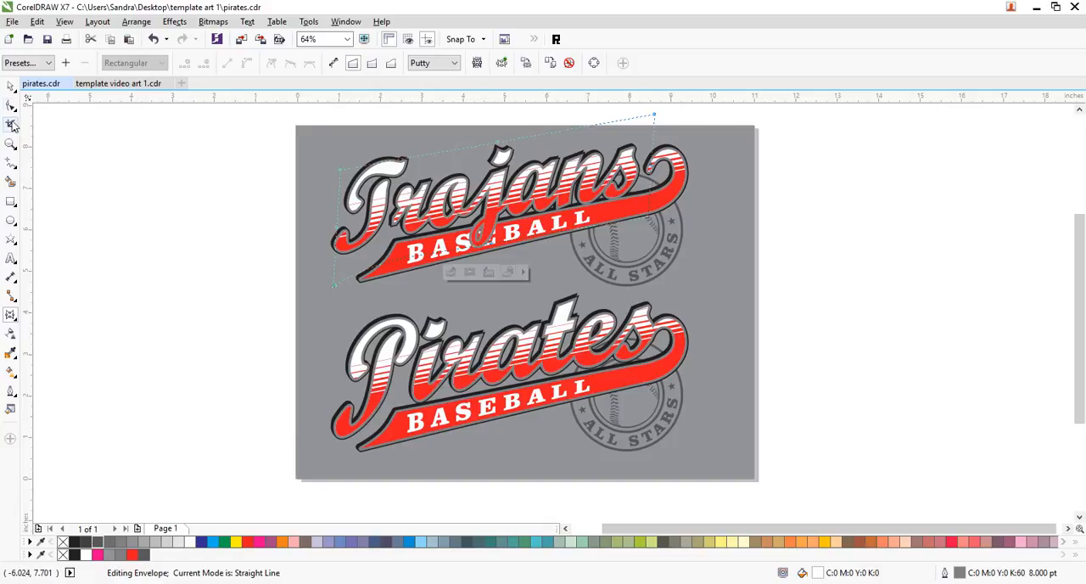
pyautogui.click(10, 86)
pyautogui.click(829, 236)
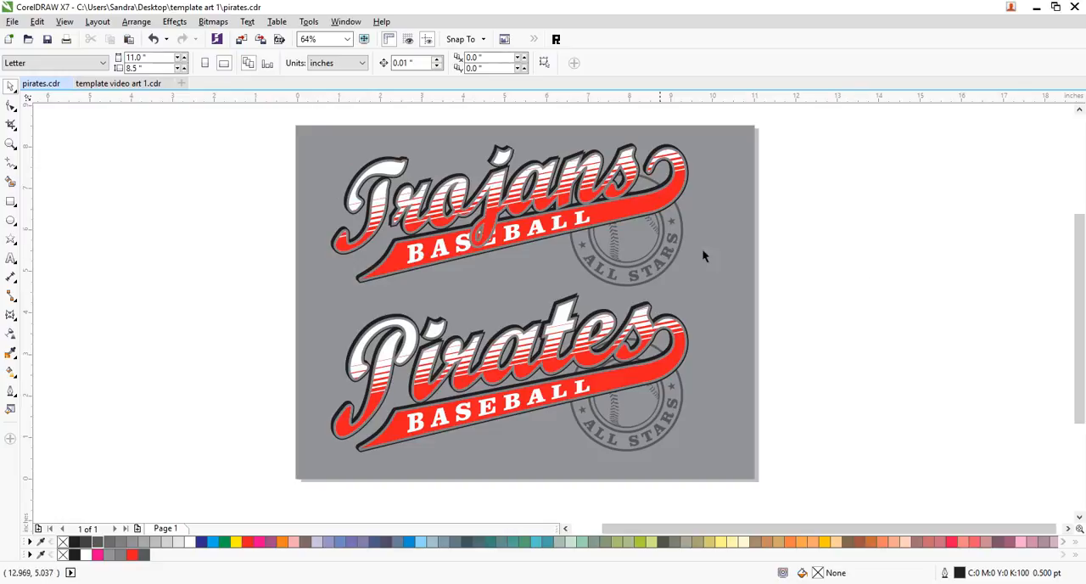
# - Set the font size of the front striped Trojans text with the grey outline to 200 pt
pyautogui.click(11, 143)
pyautogui.moveTo(273, 128); pyautogui.dragTo(719, 294)
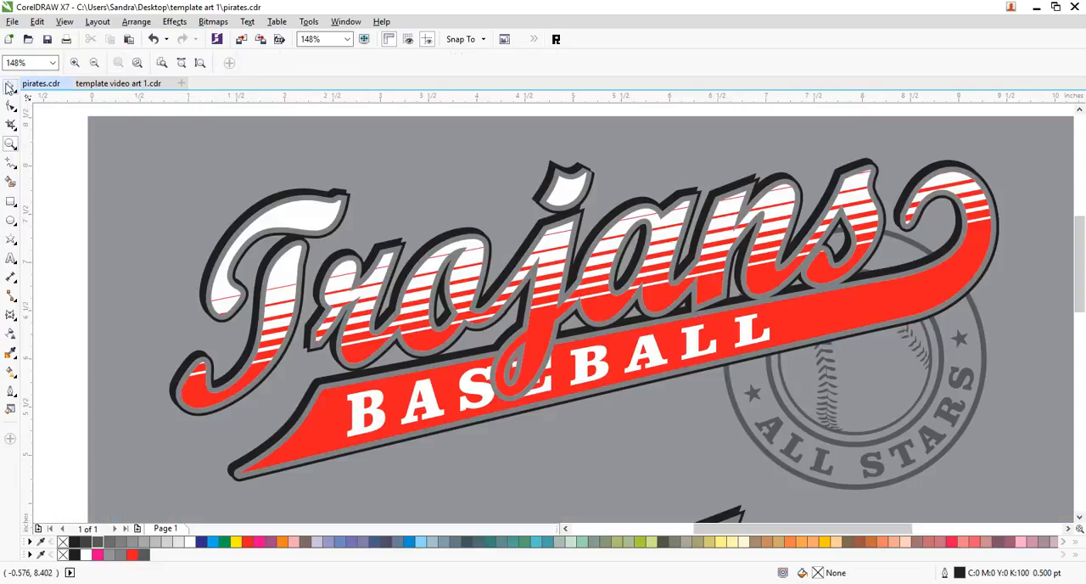
pyautogui.click(9, 87)
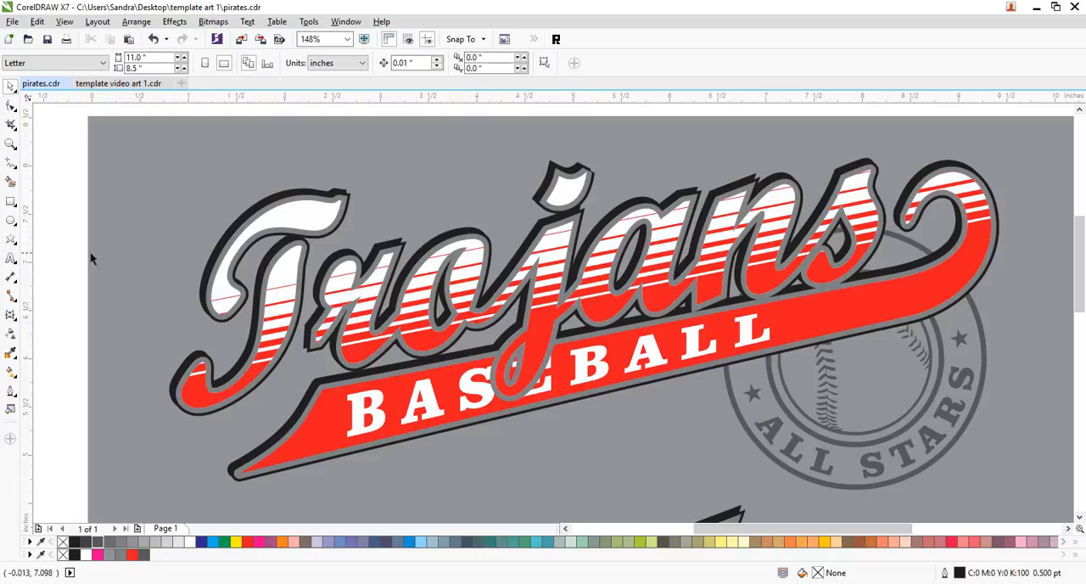
pyautogui.click(870, 207)
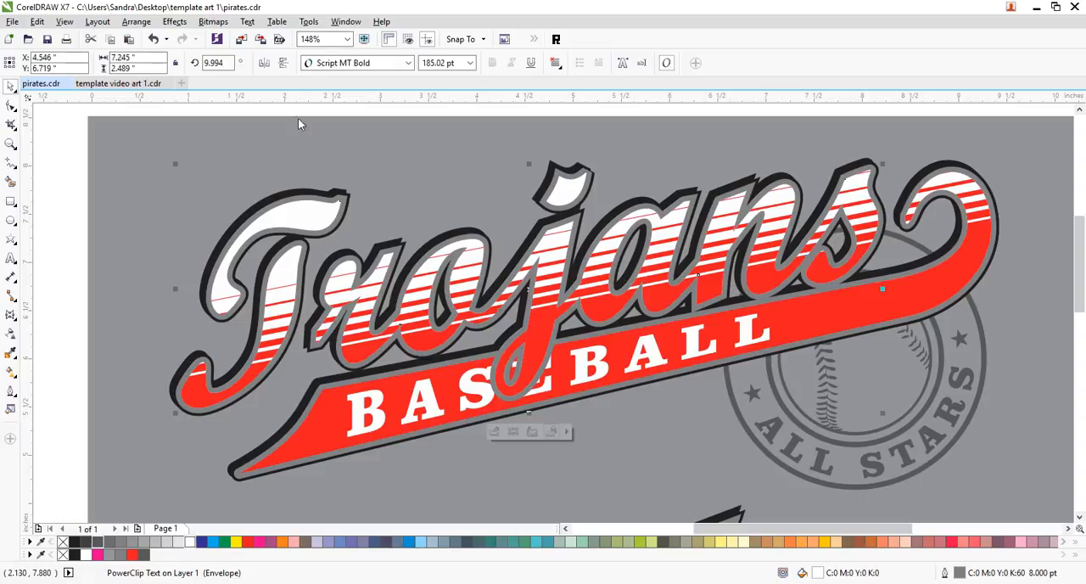
pyautogui.click(456, 65)
pyautogui.write('2')
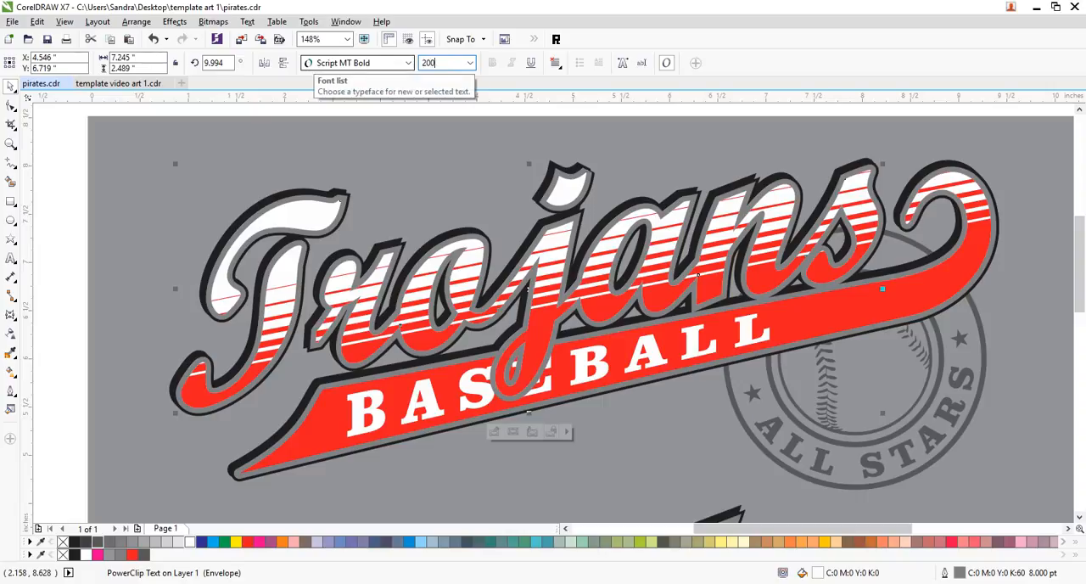
pyautogui.write('00')
pyautogui.press('Return')
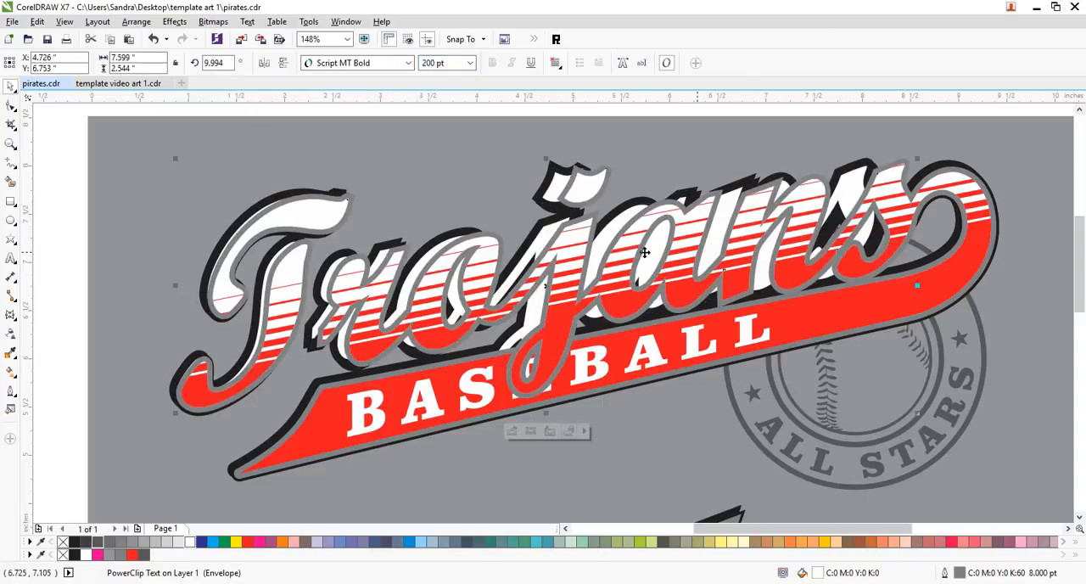
# - Set the font size of the Trojans text copies behind the striped lettering, including the black-outlined one, to 200 pt
pyautogui.hotkey('ctrl', 'z')
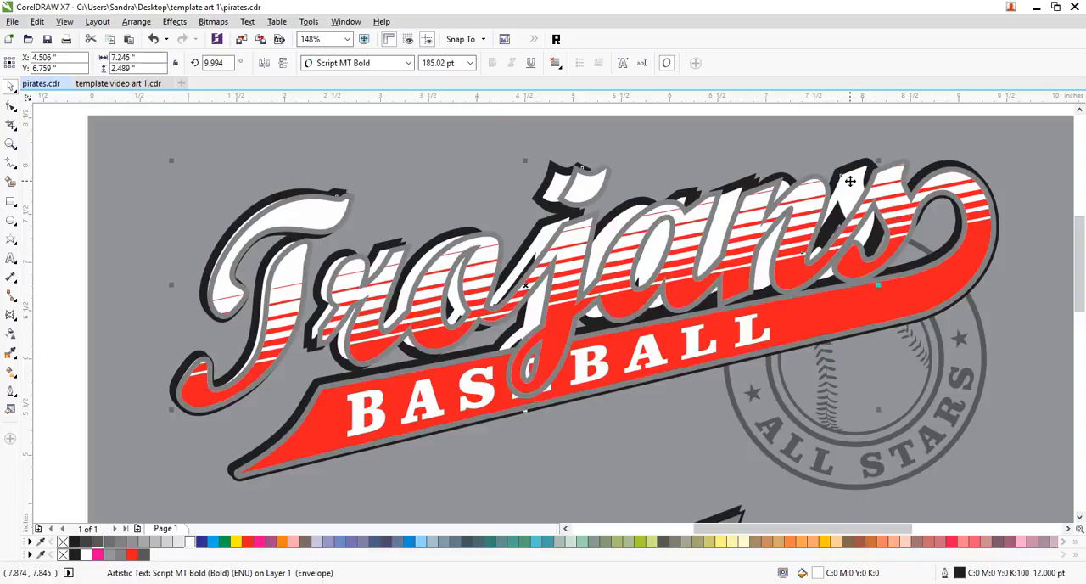
pyautogui.click(447, 61)
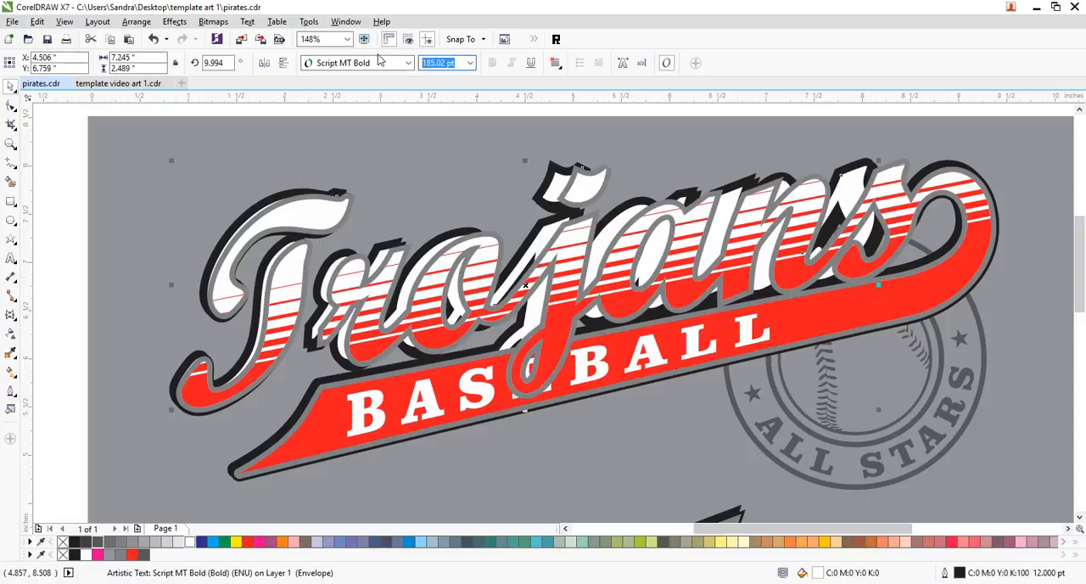
pyautogui.write('200')
pyautogui.press('Return')
pyautogui.hotkey('ctrl', 'z')
pyautogui.click(455, 65)
pyautogui.write('2')
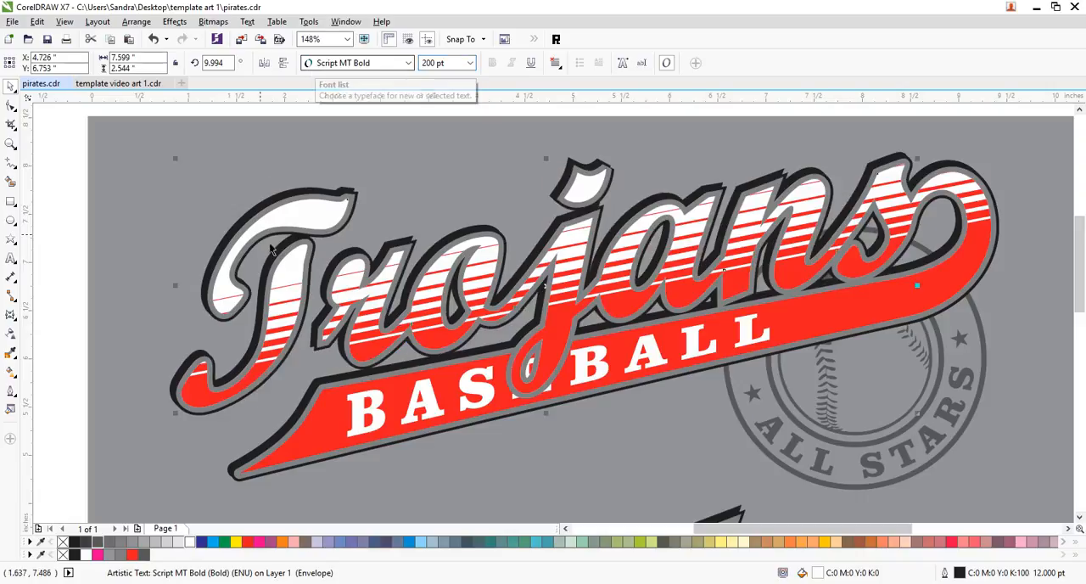
# - Replace red (C:0 M:100 Y:100 K:0) with blue (C:100 M:100 Y:0 K:0) in the fills and outlines of the selected Trojans design only
pyautogui.click(11, 145)
pyautogui.rightClick(319, 236)
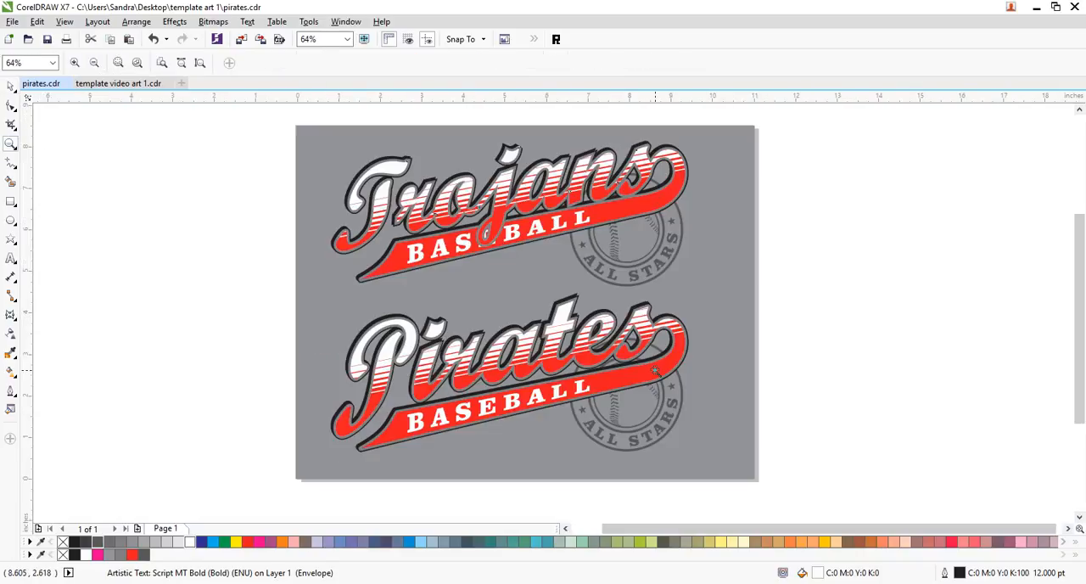
pyautogui.click(11, 86)
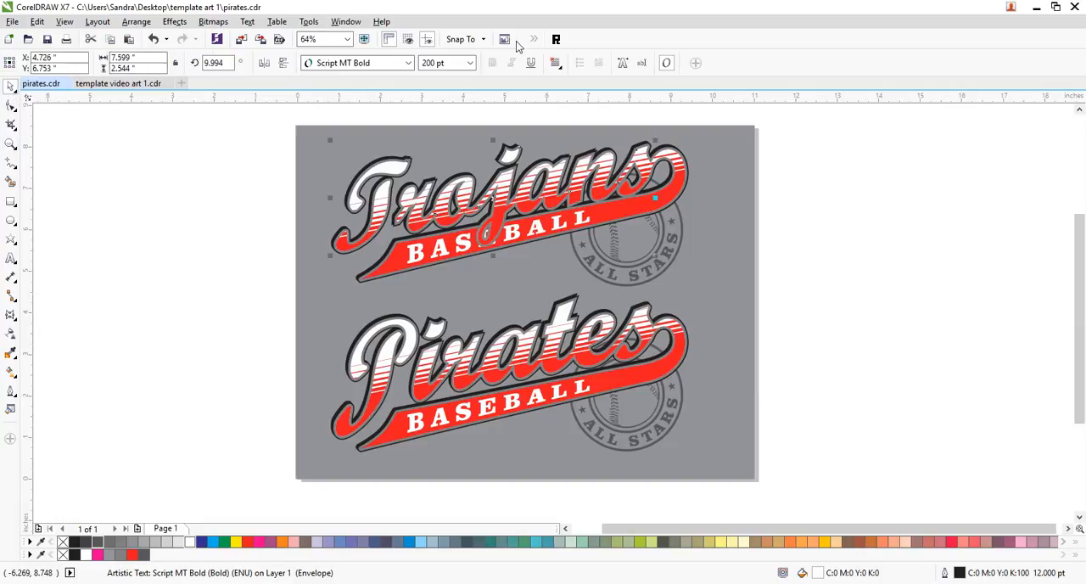
pyautogui.moveTo(823, 120); pyautogui.dragTo(254, 294)
pyautogui.click(556, 39)
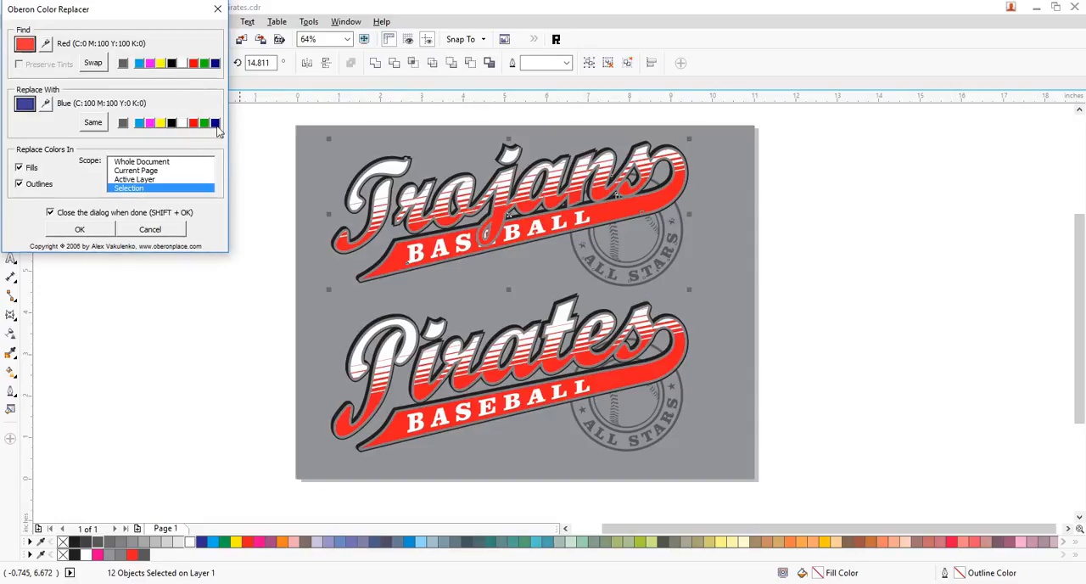
pyautogui.click(85, 230)
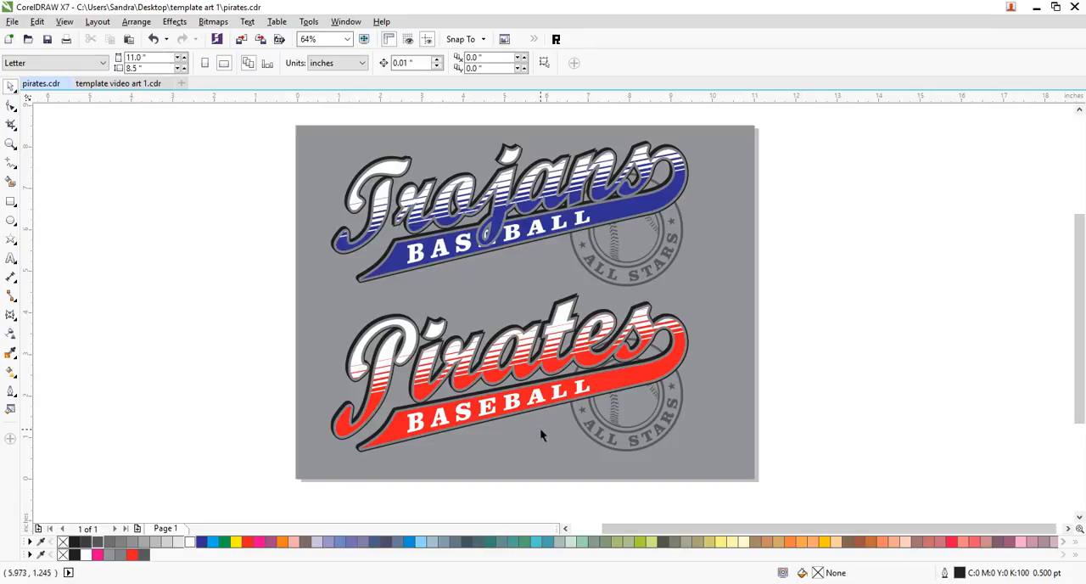
# - Undo the blue colour replacement, the font size changes and the "Trojans" text replacement in the upper design, and clear the selection
pyautogui.hotkey('ctrl', 'z')
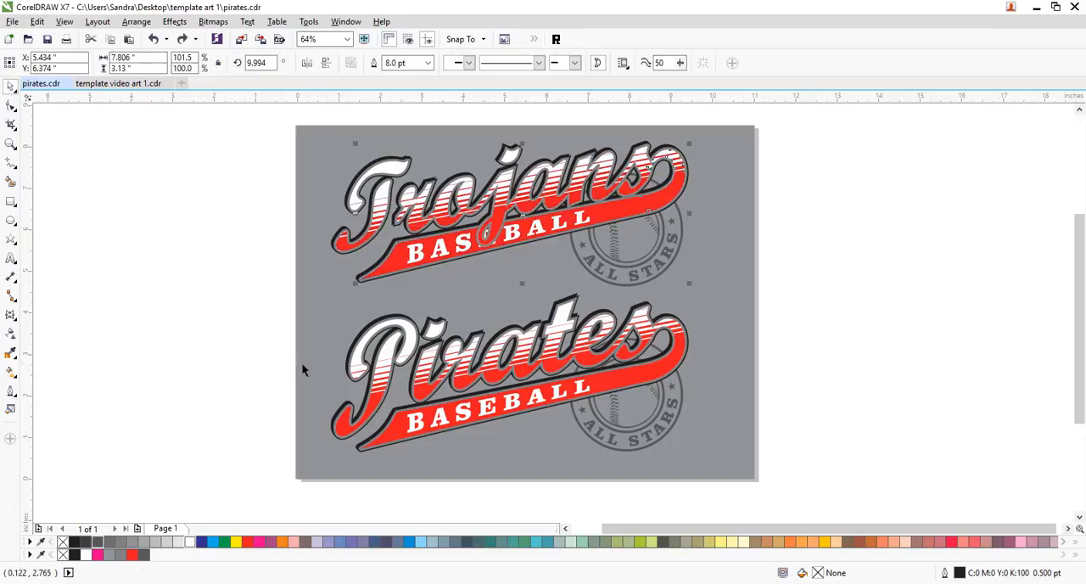
pyautogui.hotkey('ctrl', 'z')
pyautogui.hotkey('ctrl', 'z')
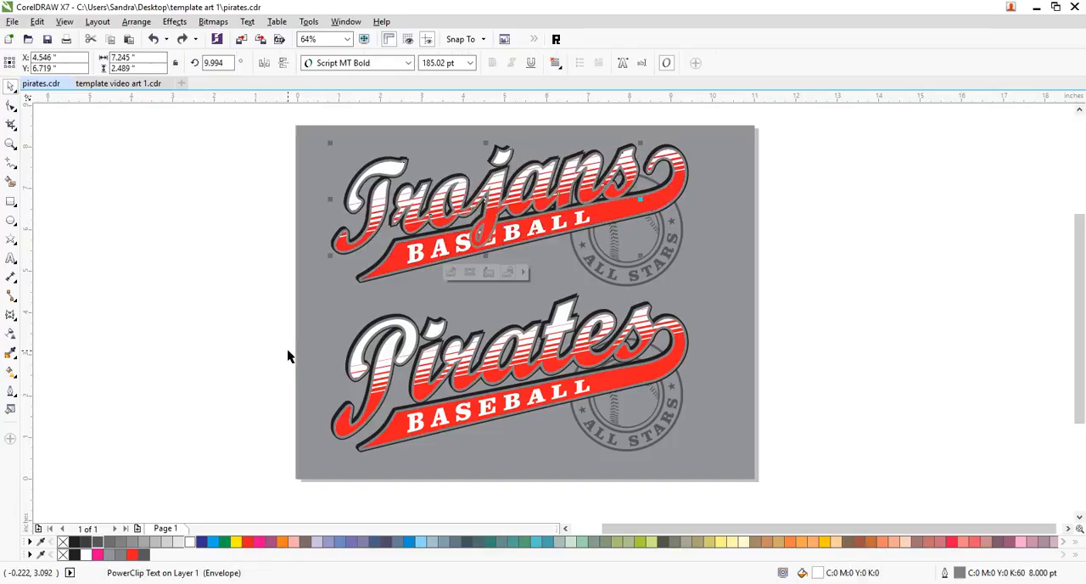
pyautogui.hotkey('ctrl', 'z')
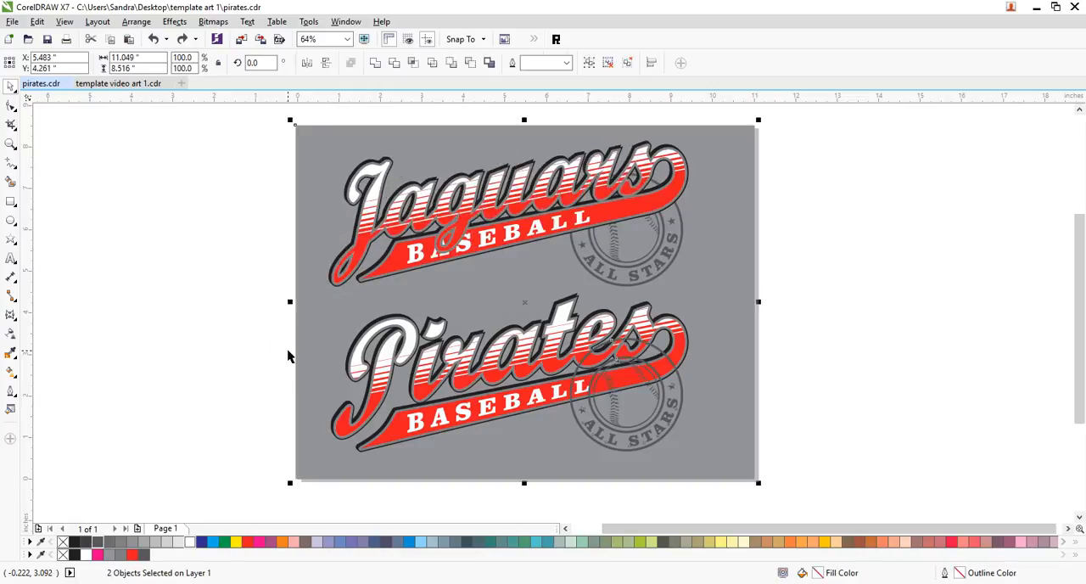
pyautogui.click(240, 309)
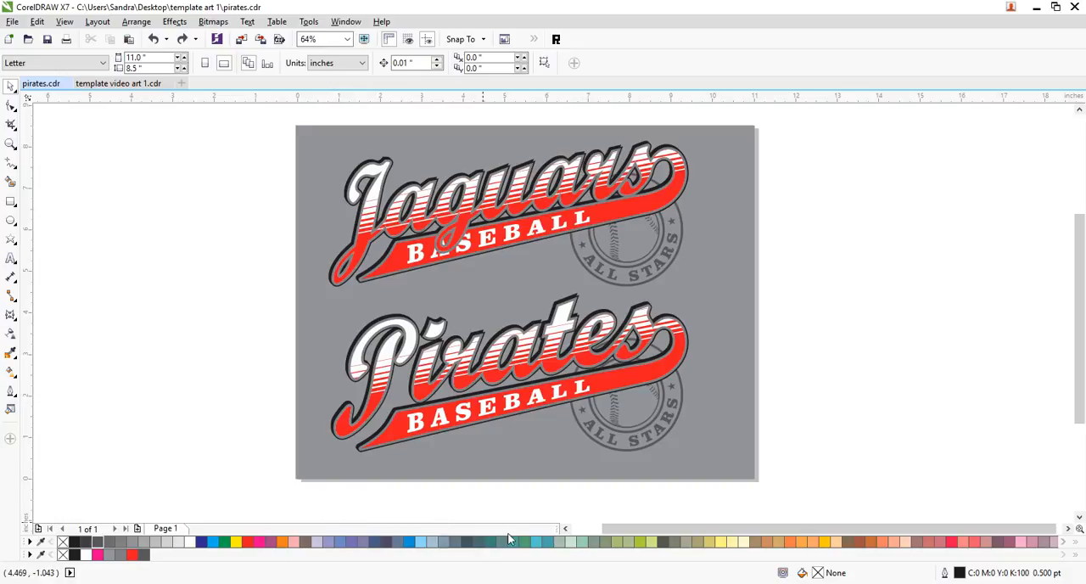
pyautogui.click(456, 583)
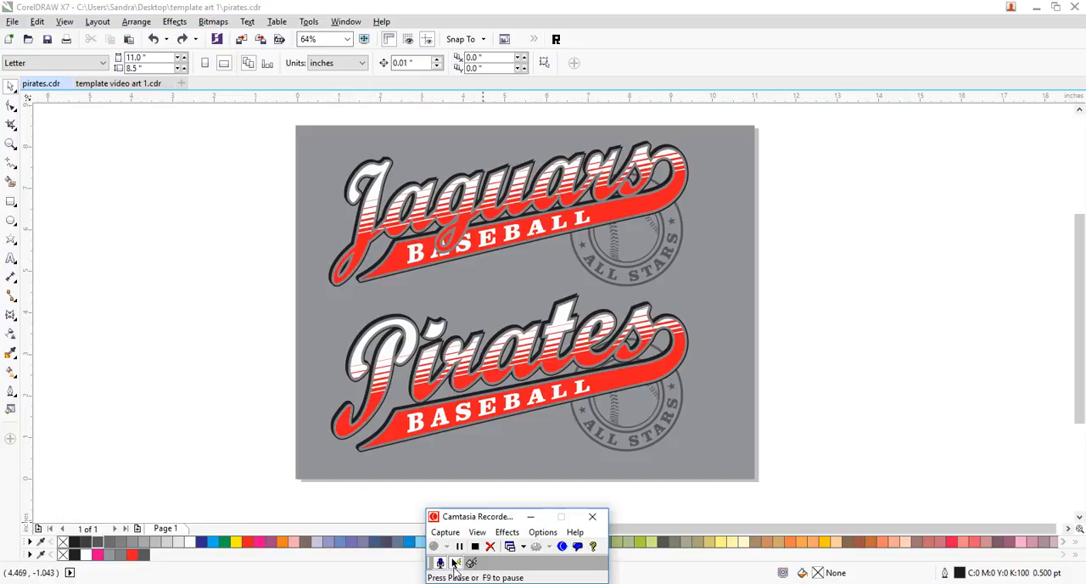